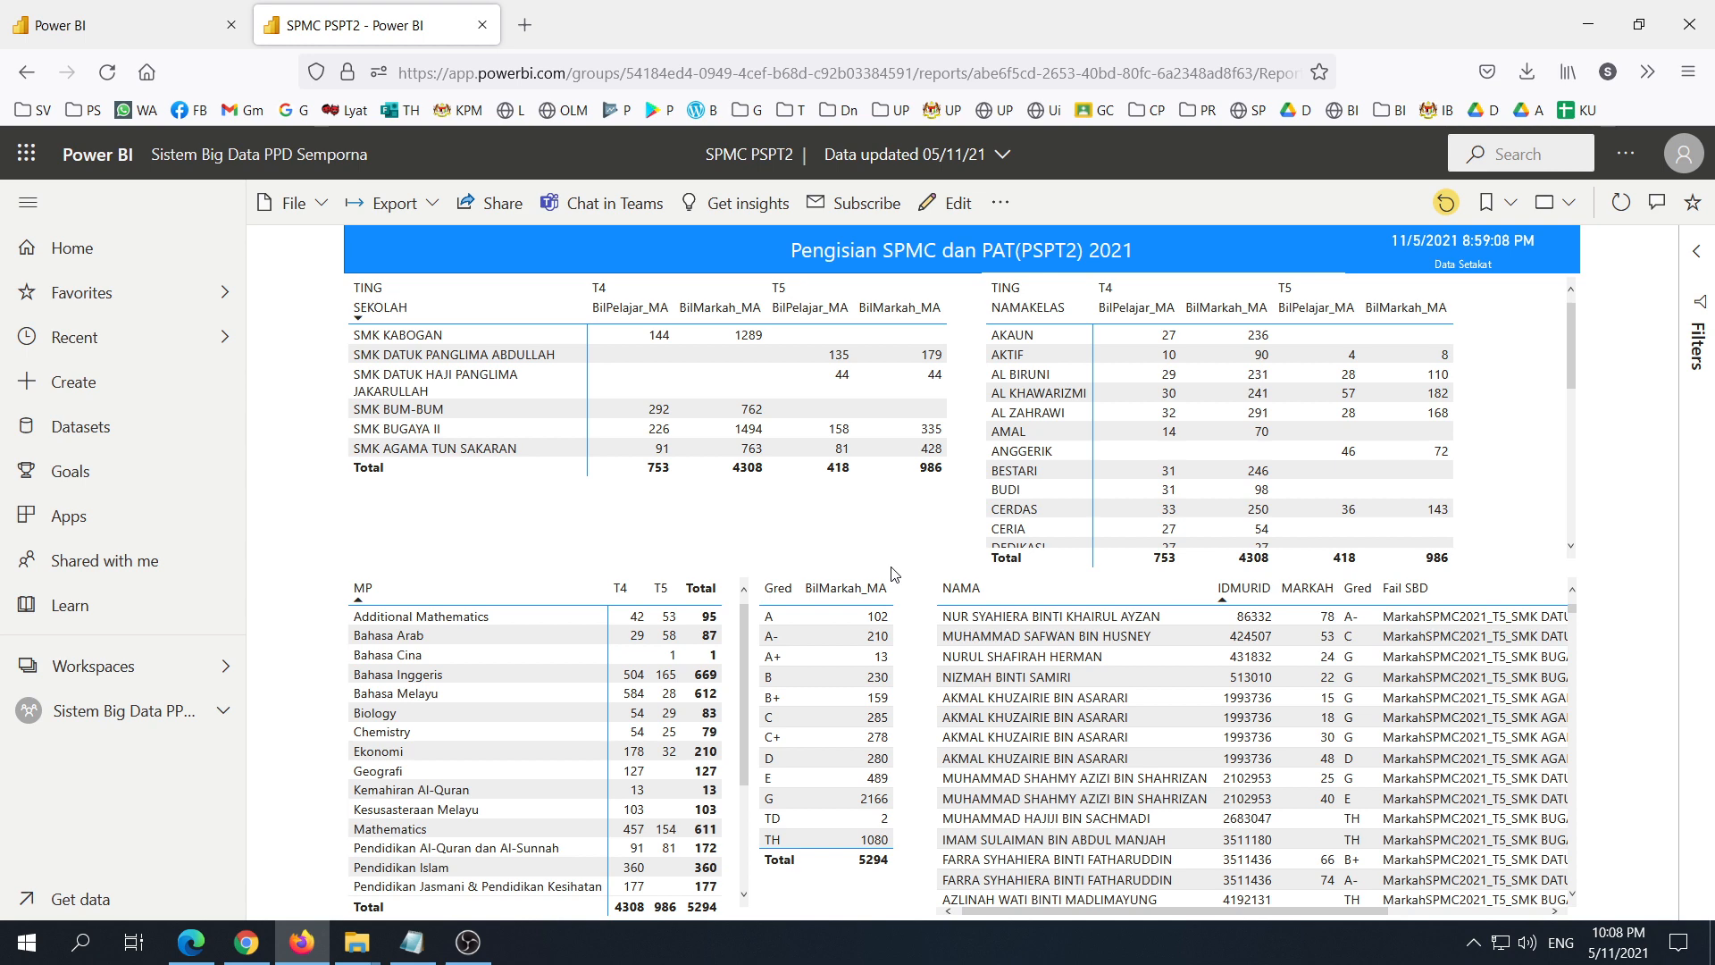
click(416, 956)
drag(352, 234, 34, 241)
key(ctrl+c)
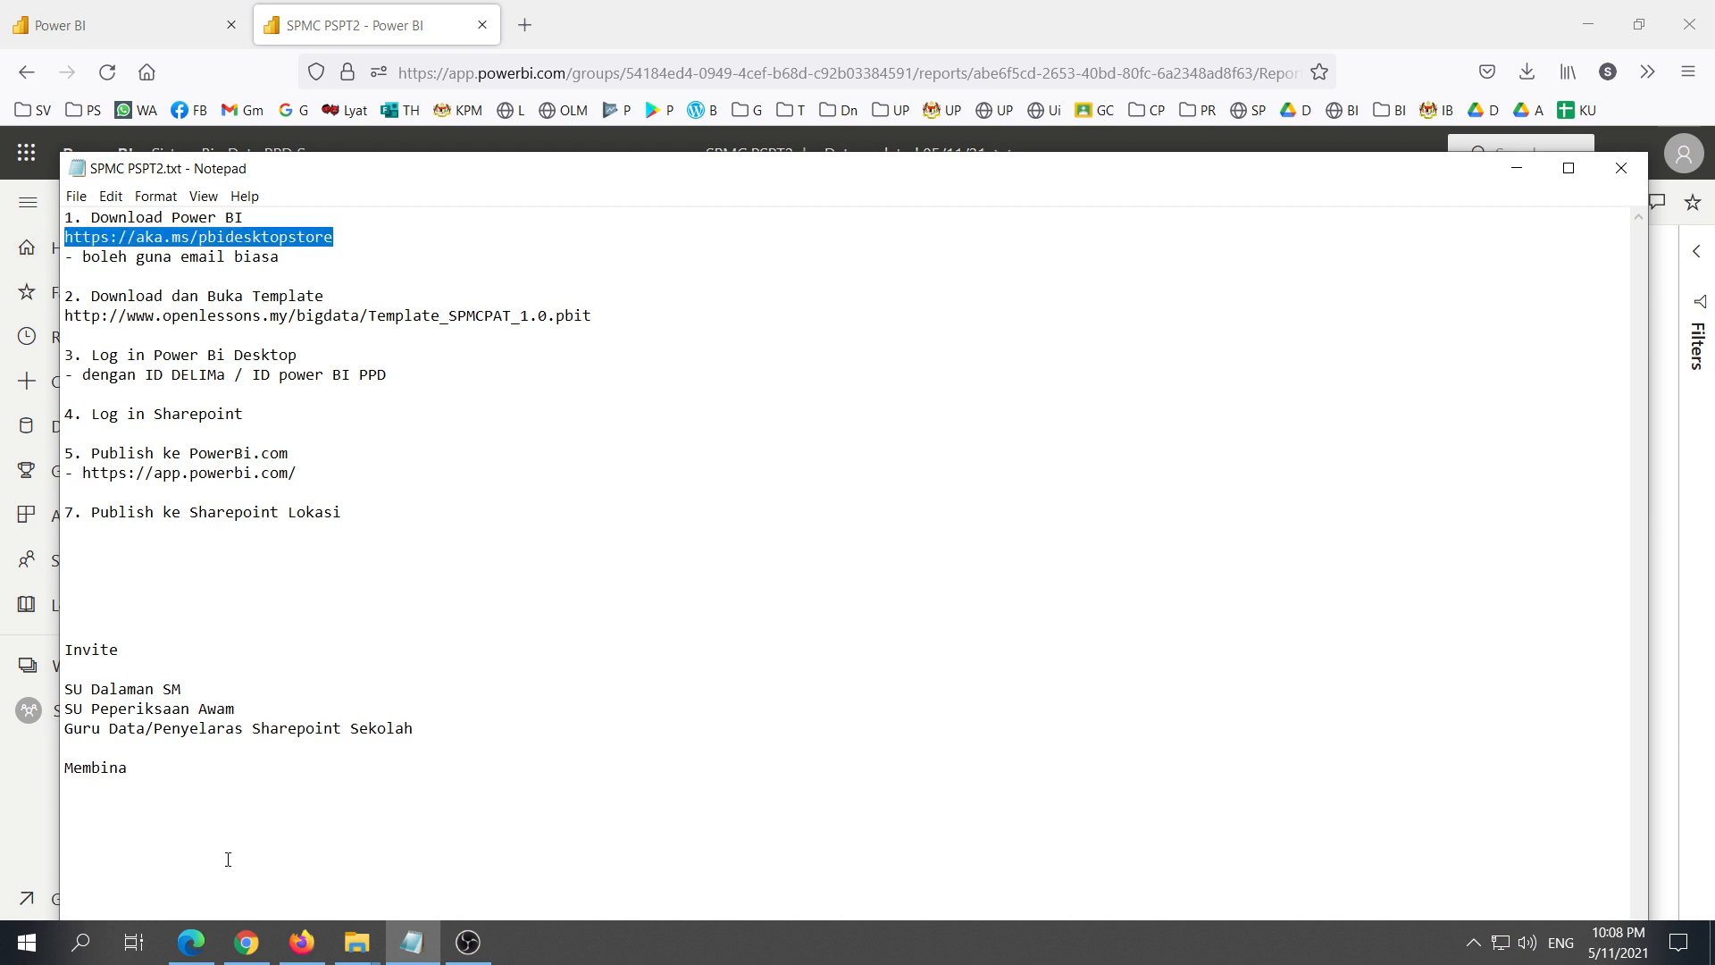
click(190, 942)
click(606, 19)
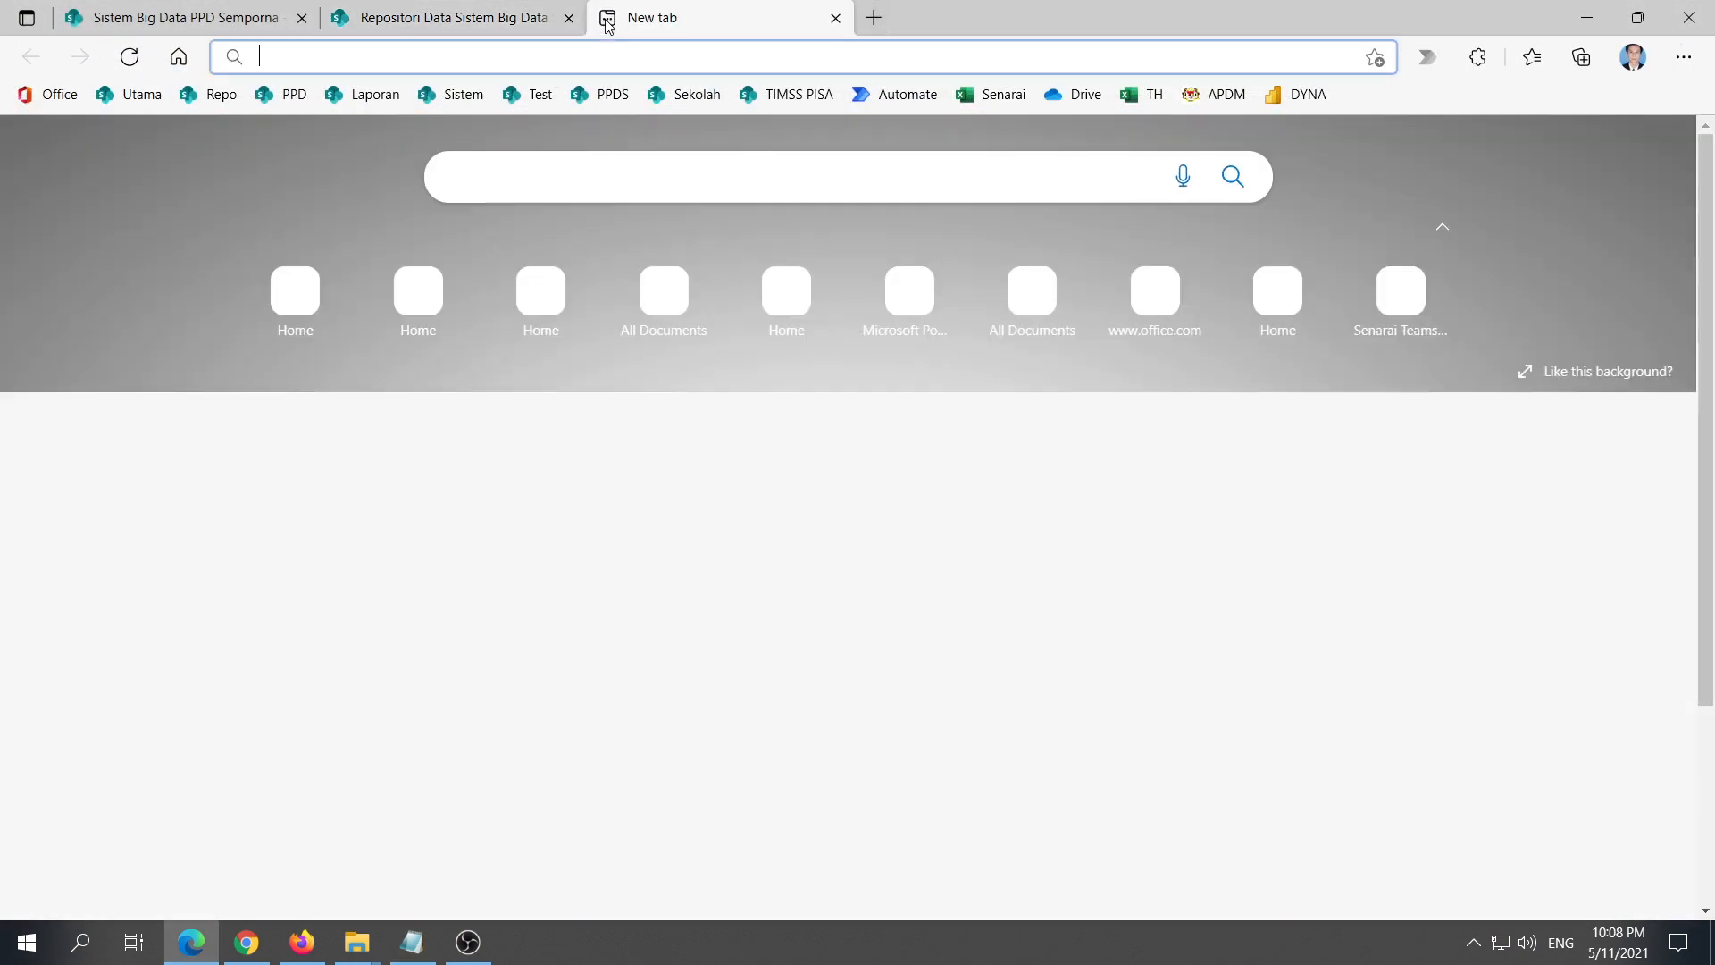
key(ctrl+v)
key(Return)
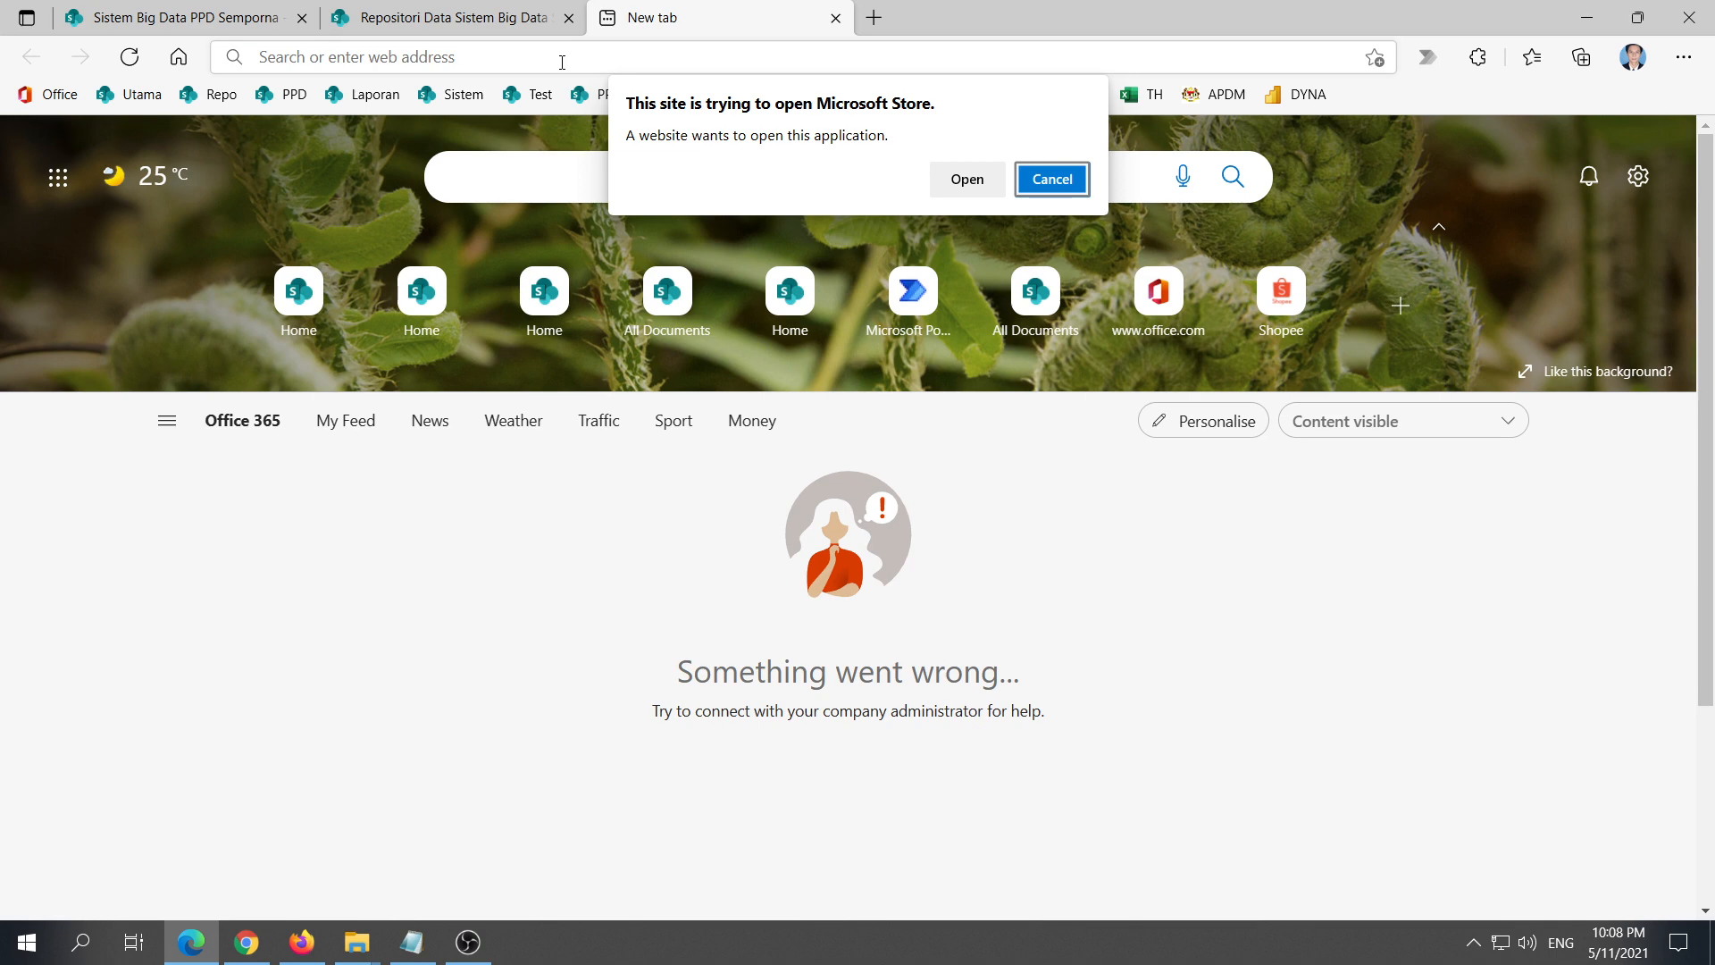
Step: Allow the download link to open Power BI Desktop's page in Microsoft Store
click(412, 942)
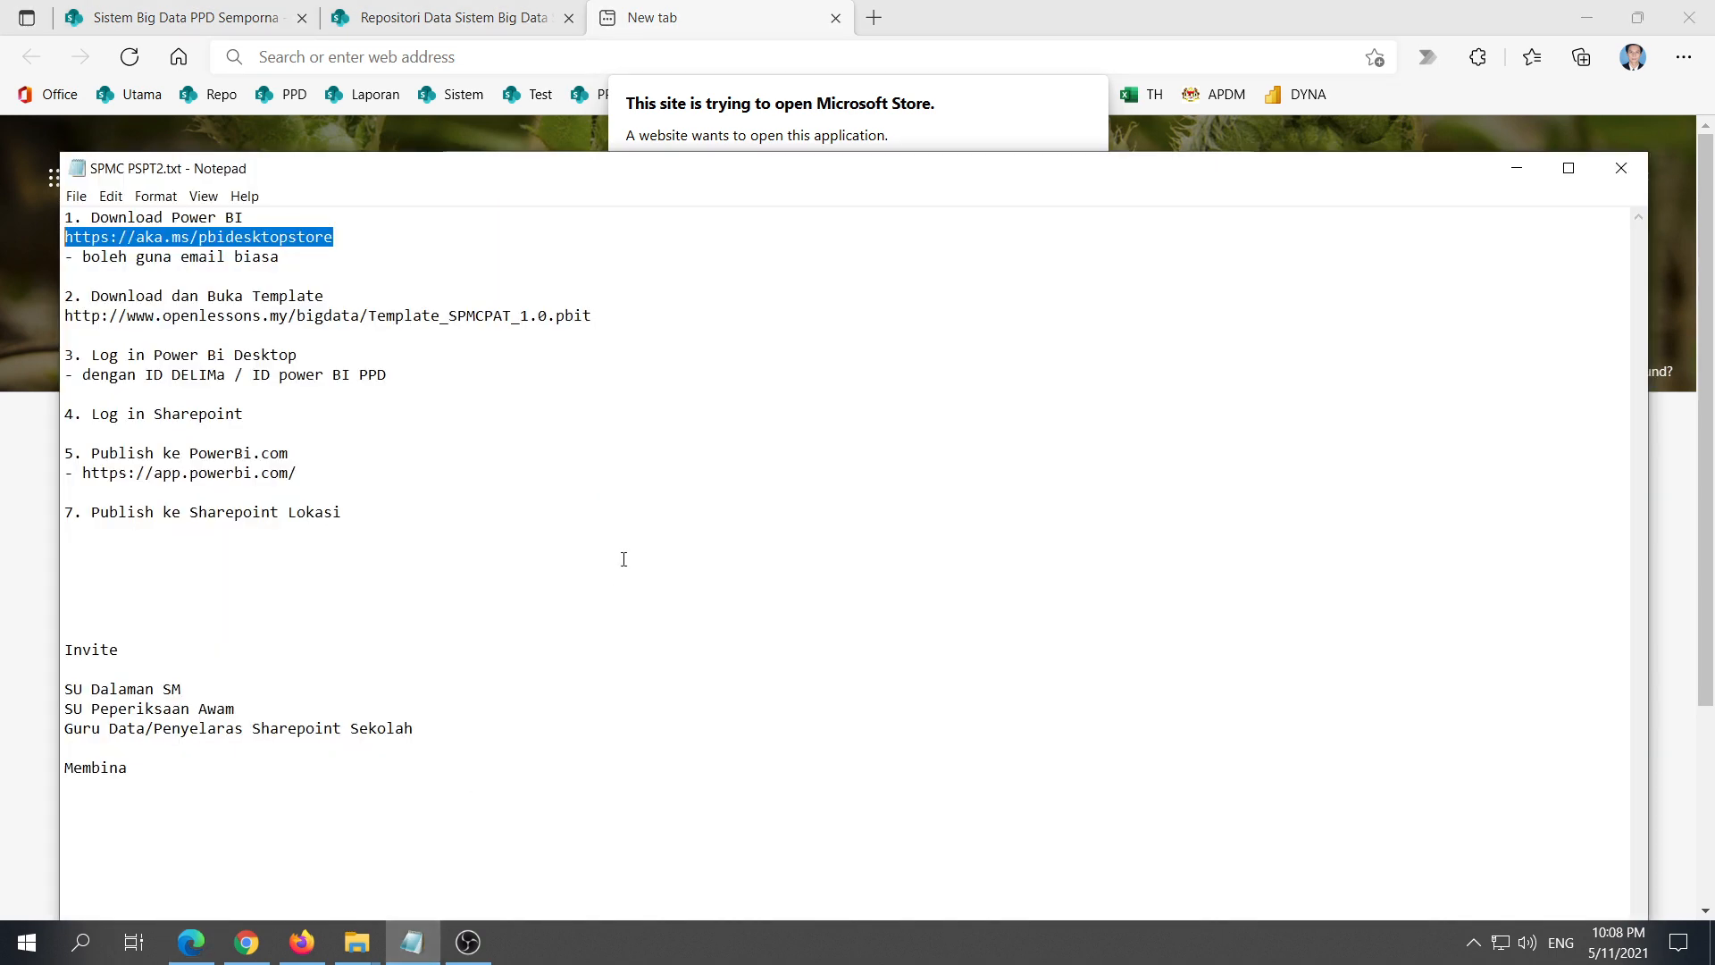
click(986, 93)
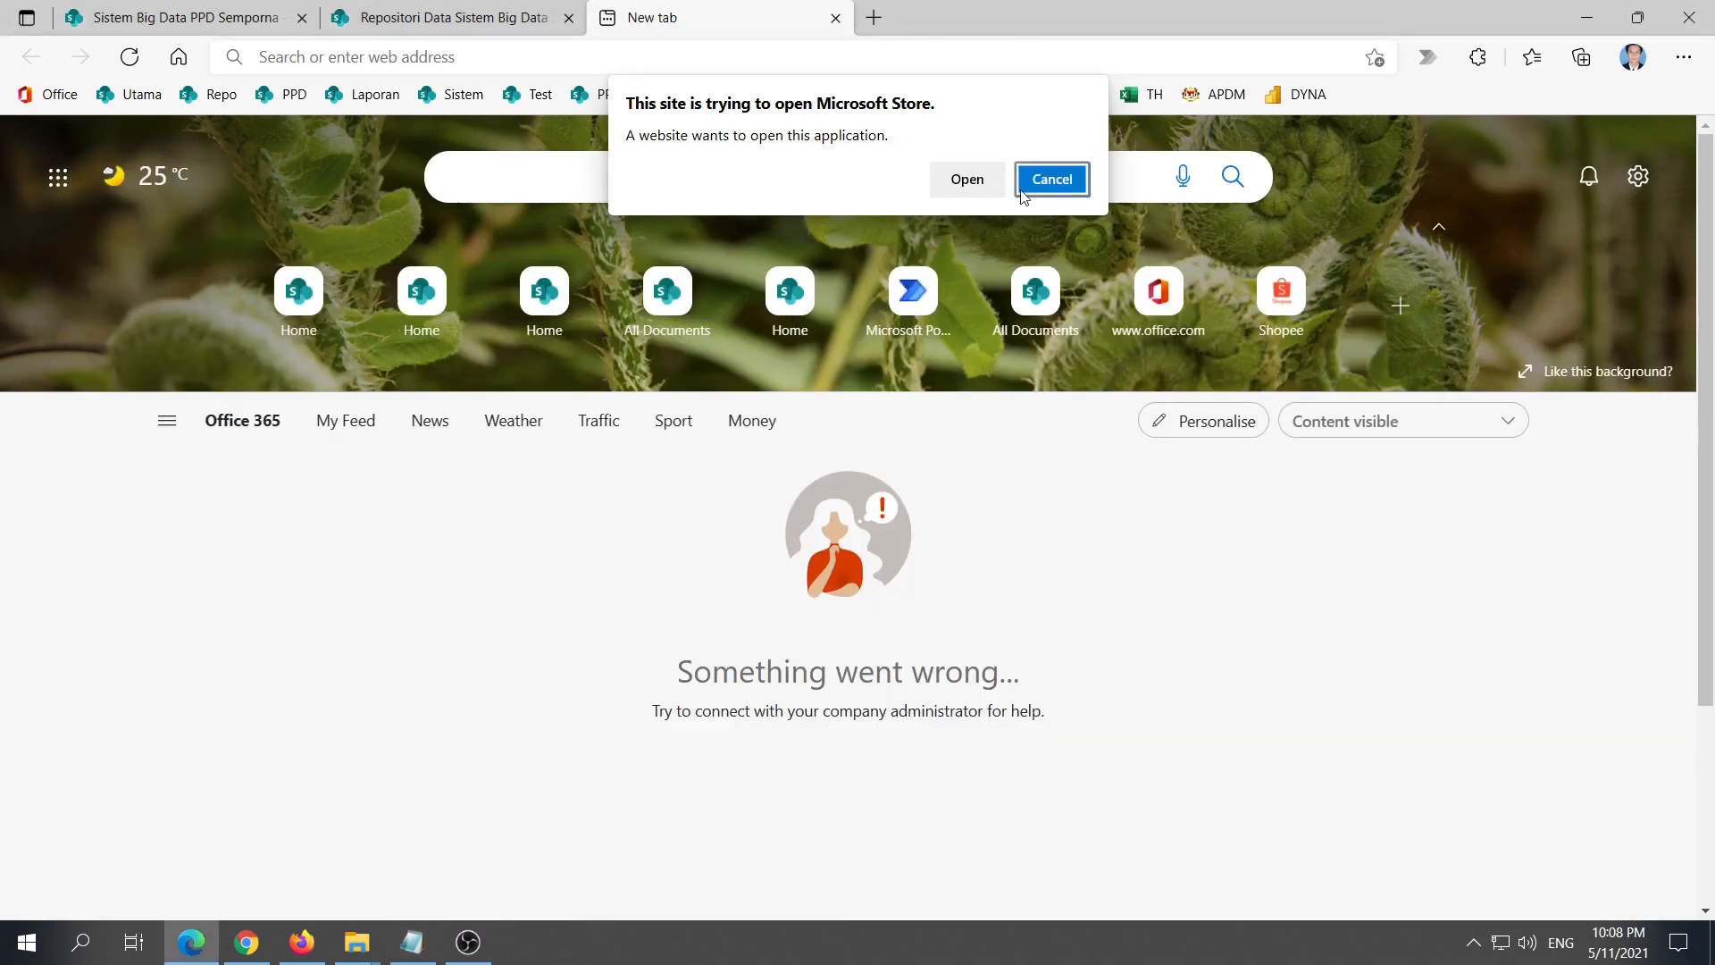
click(974, 175)
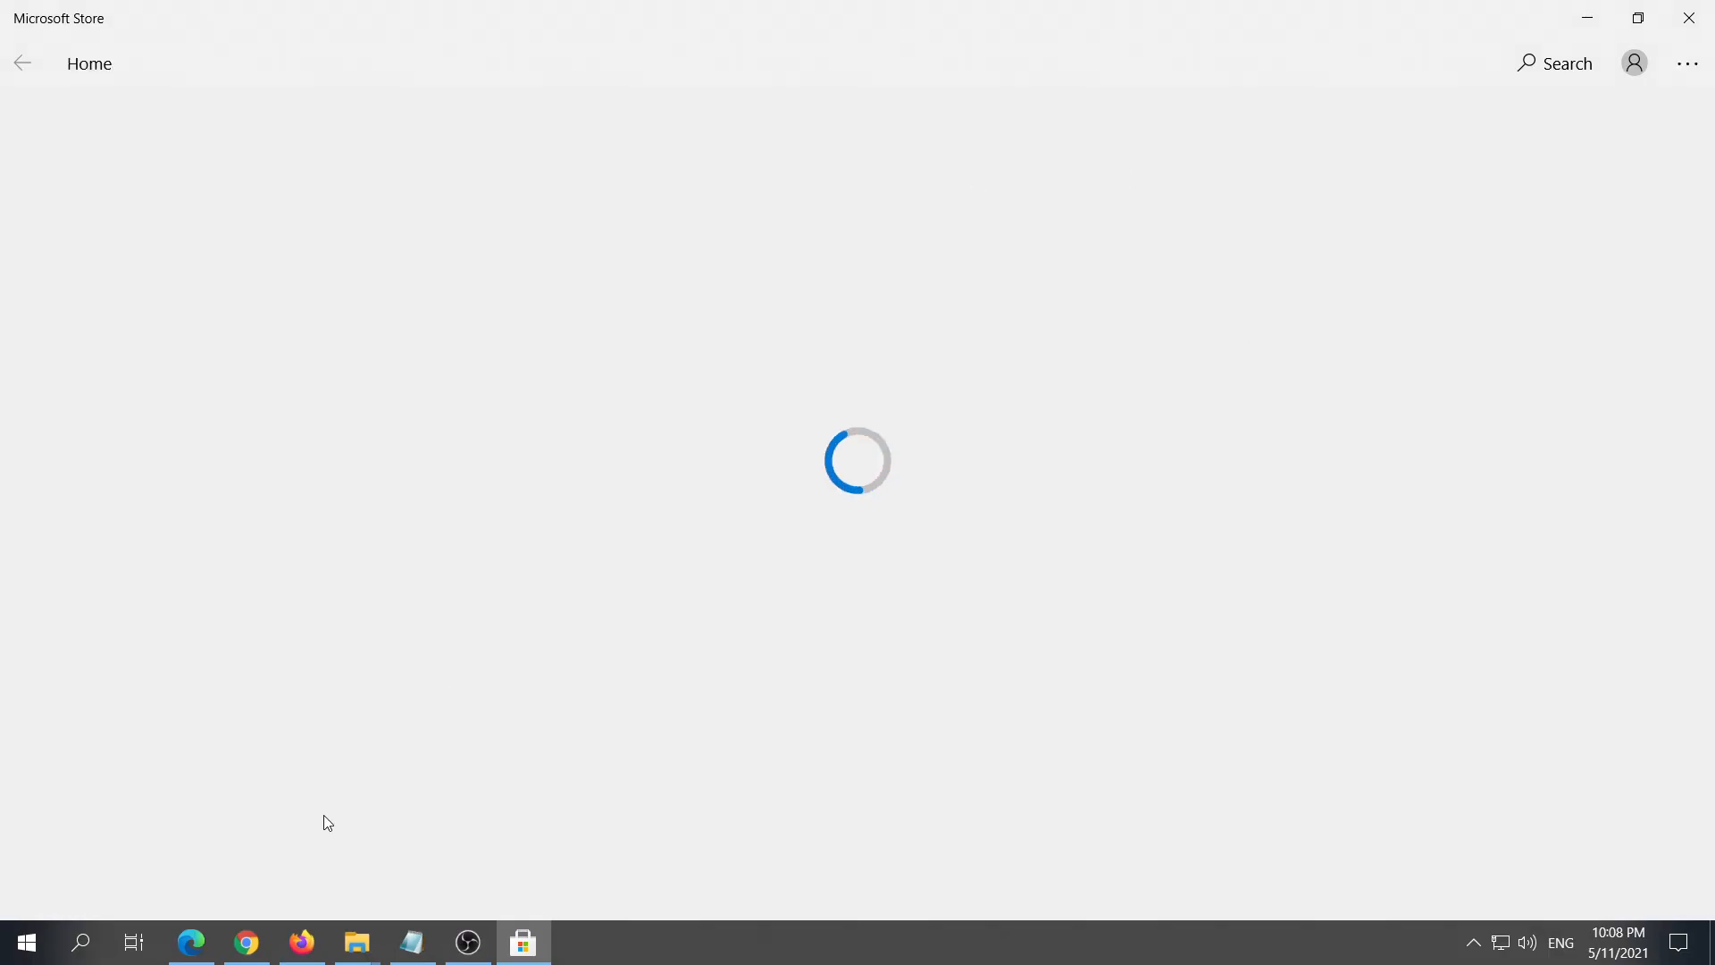
Step: Check the signed-in Microsoft Store account, and return to the Notepad instructions for the template download
click(1644, 64)
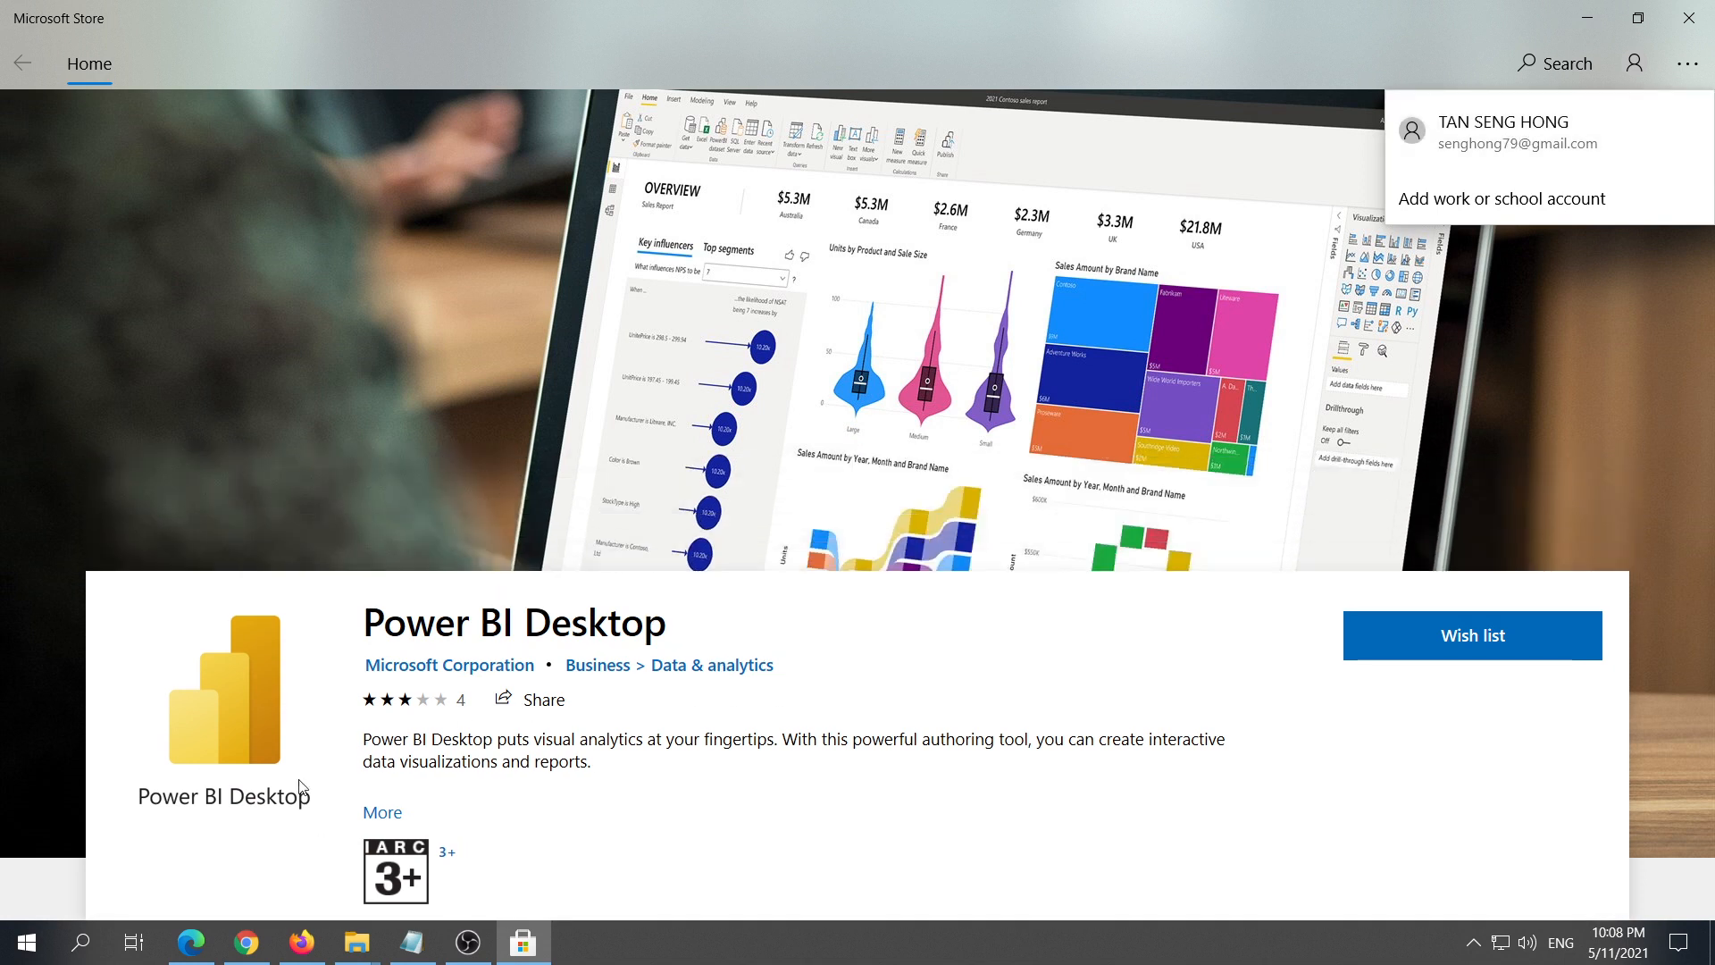
click(411, 947)
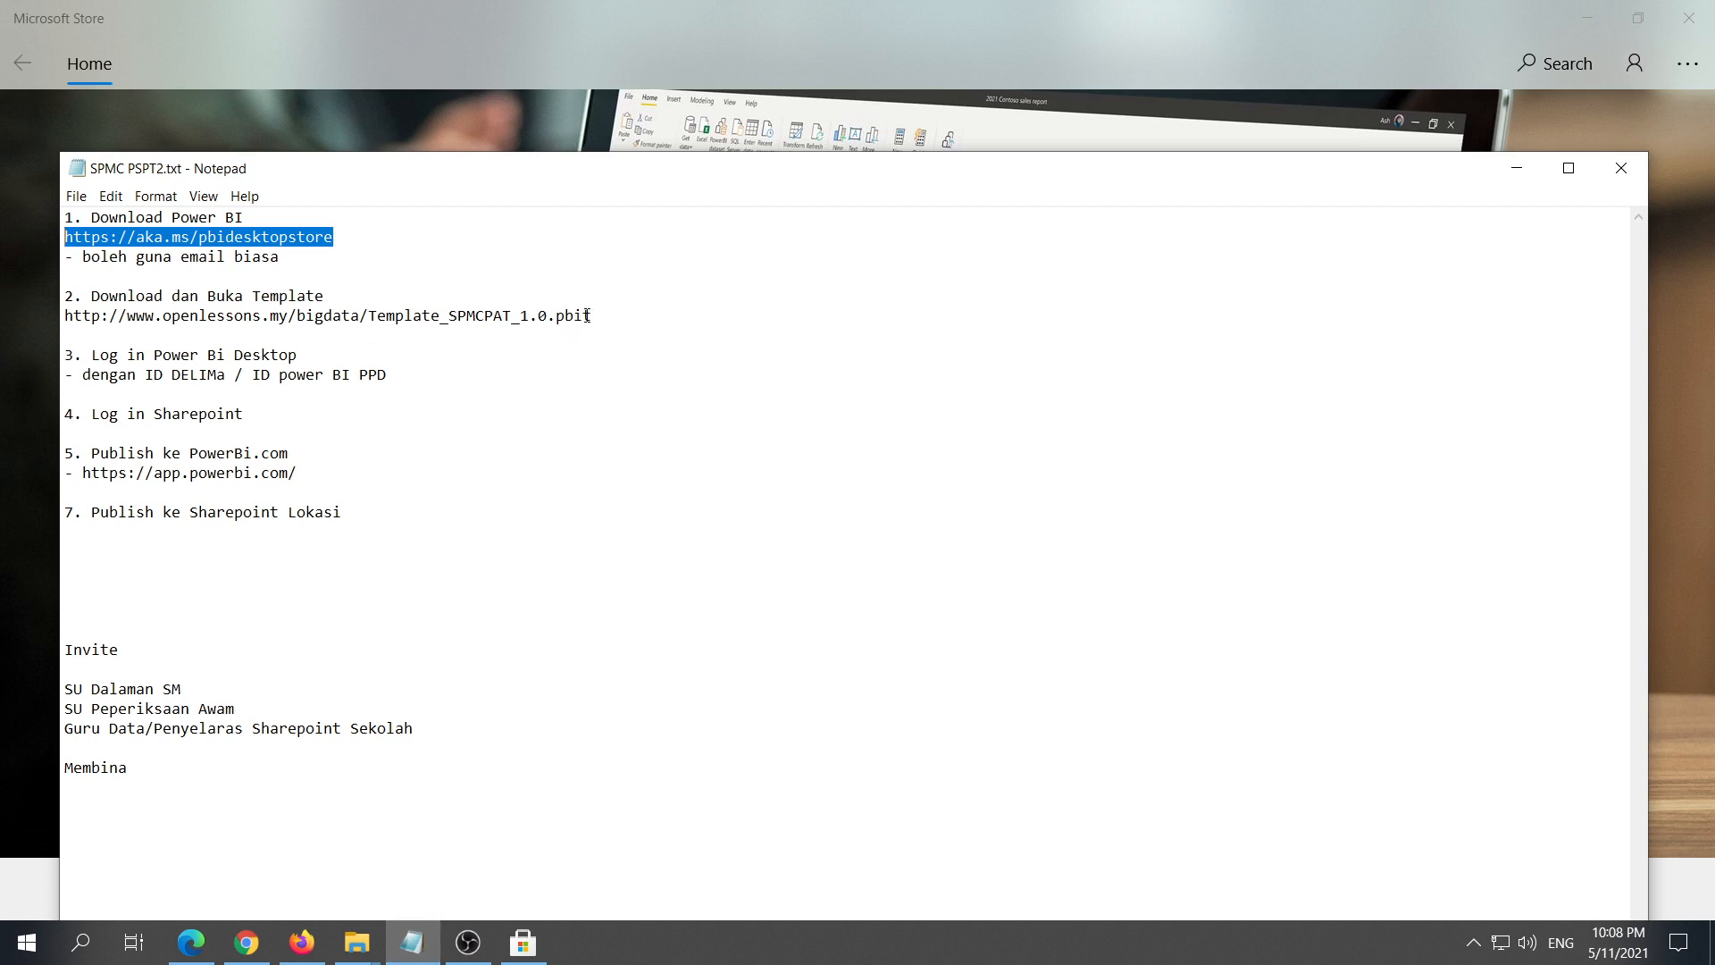
click(415, 949)
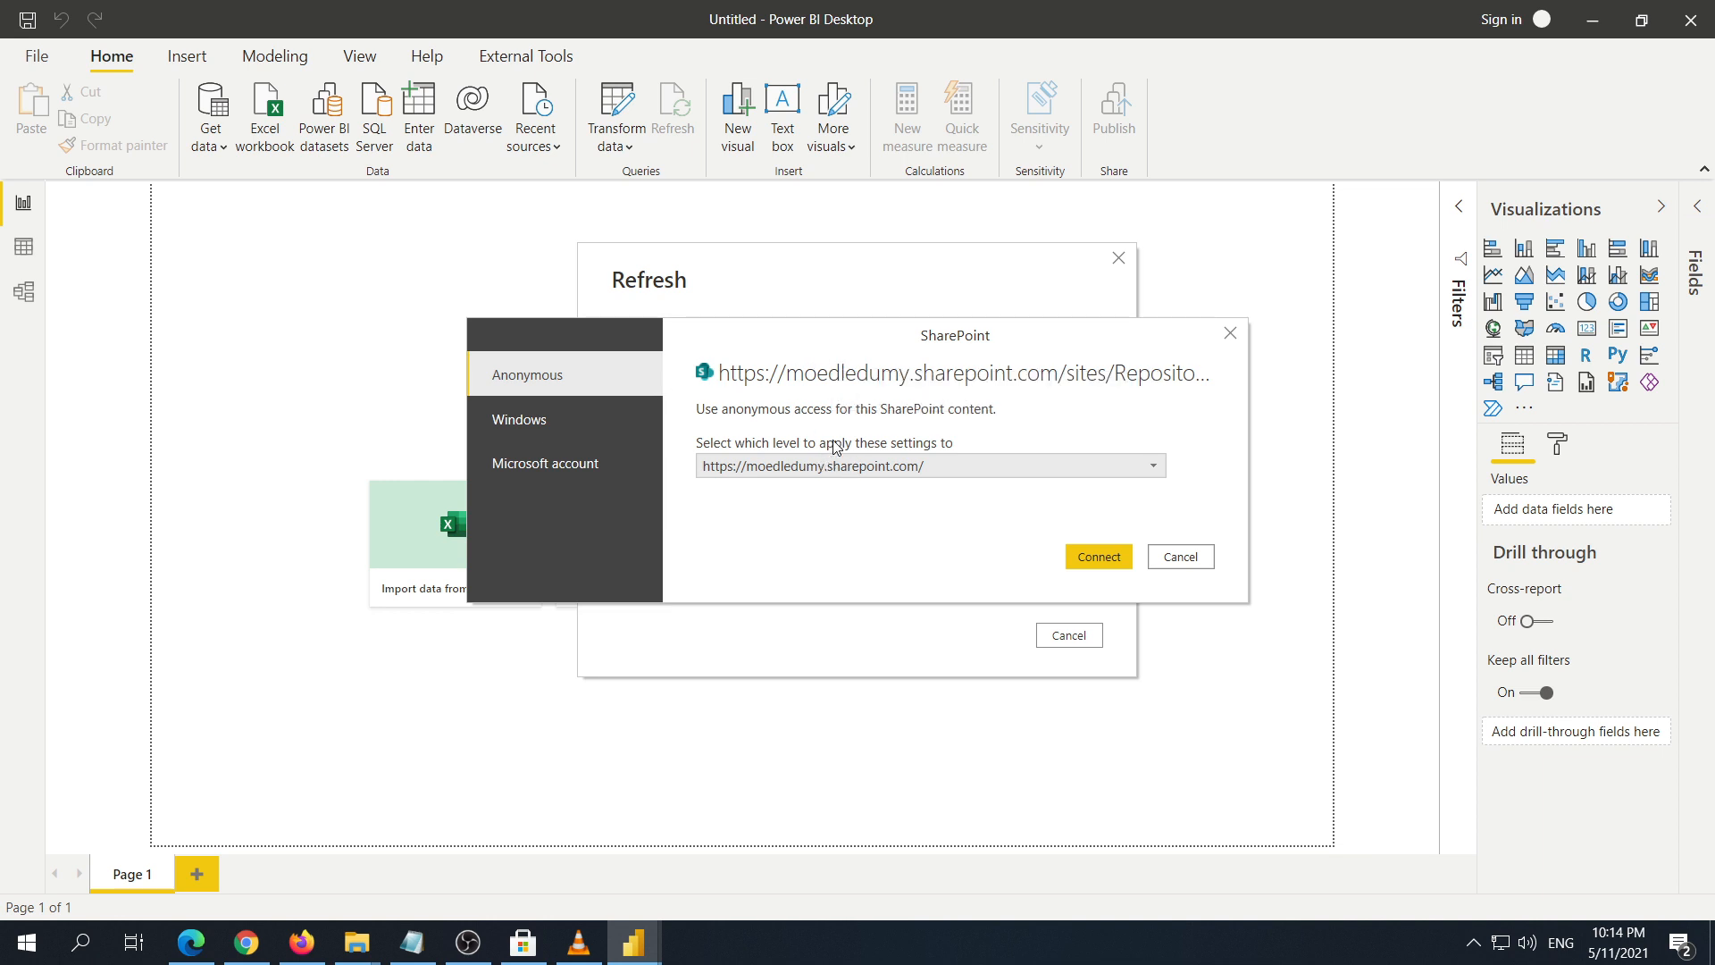
Step: Choose Microsoft account authentication for the SharePoint source and enter the account e-mail on the Microsoft and Google sign-in pages
click(561, 440)
click(555, 466)
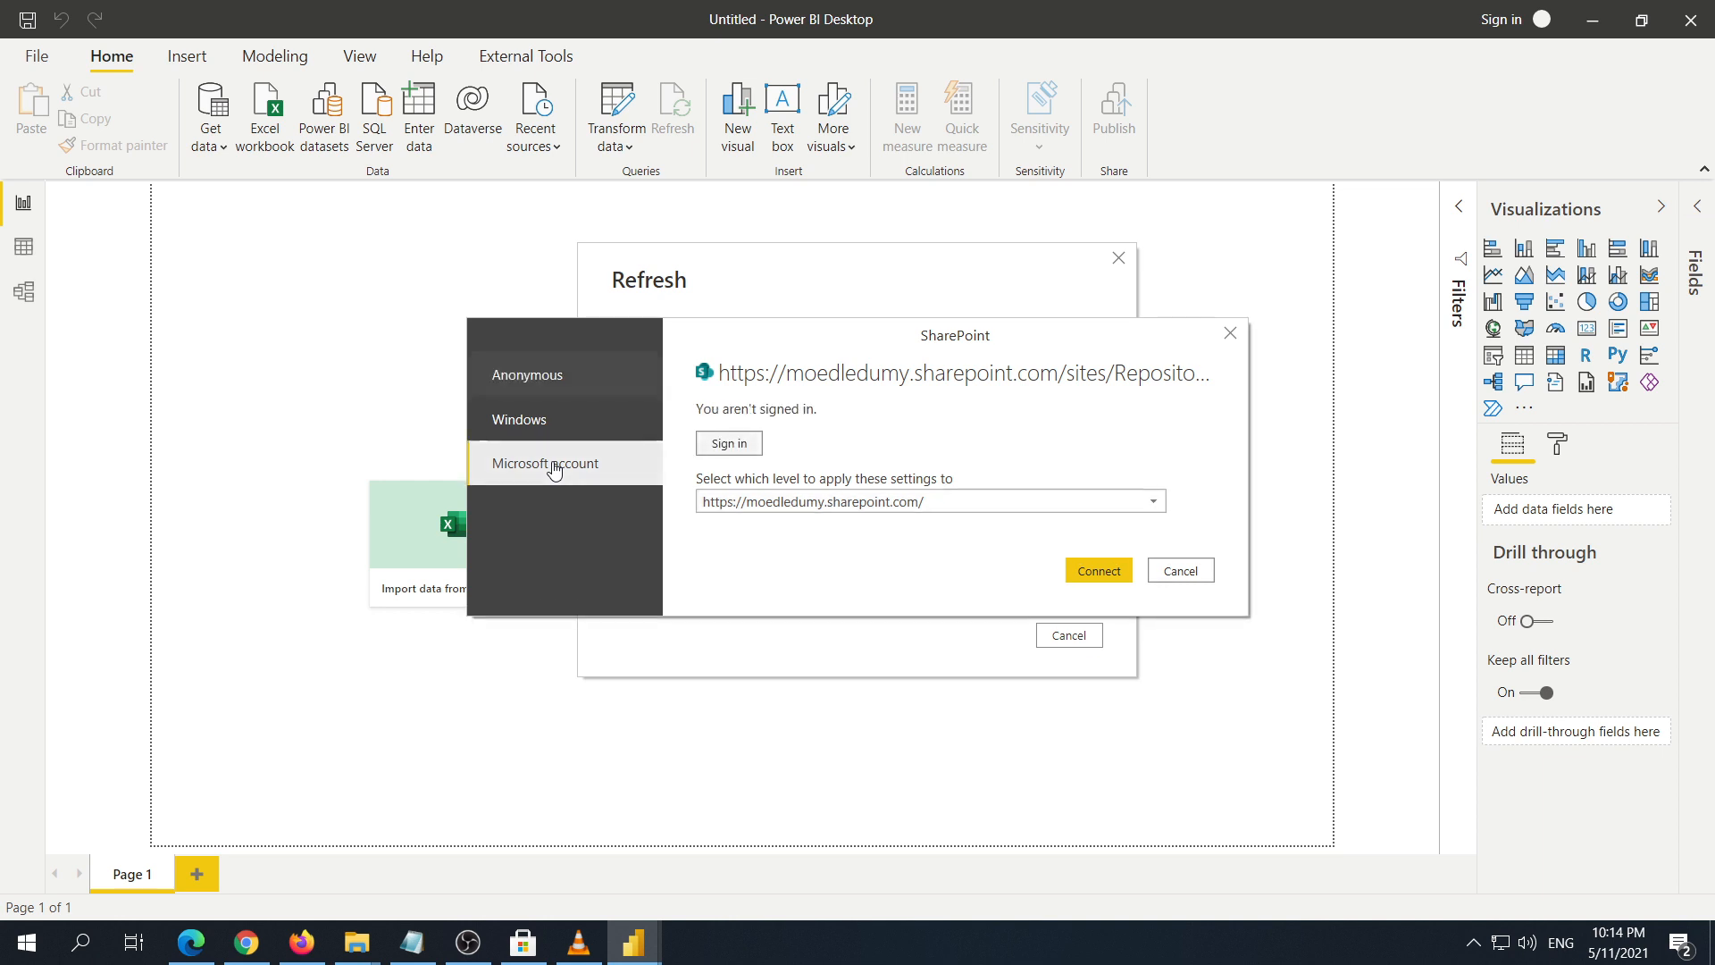
click(736, 447)
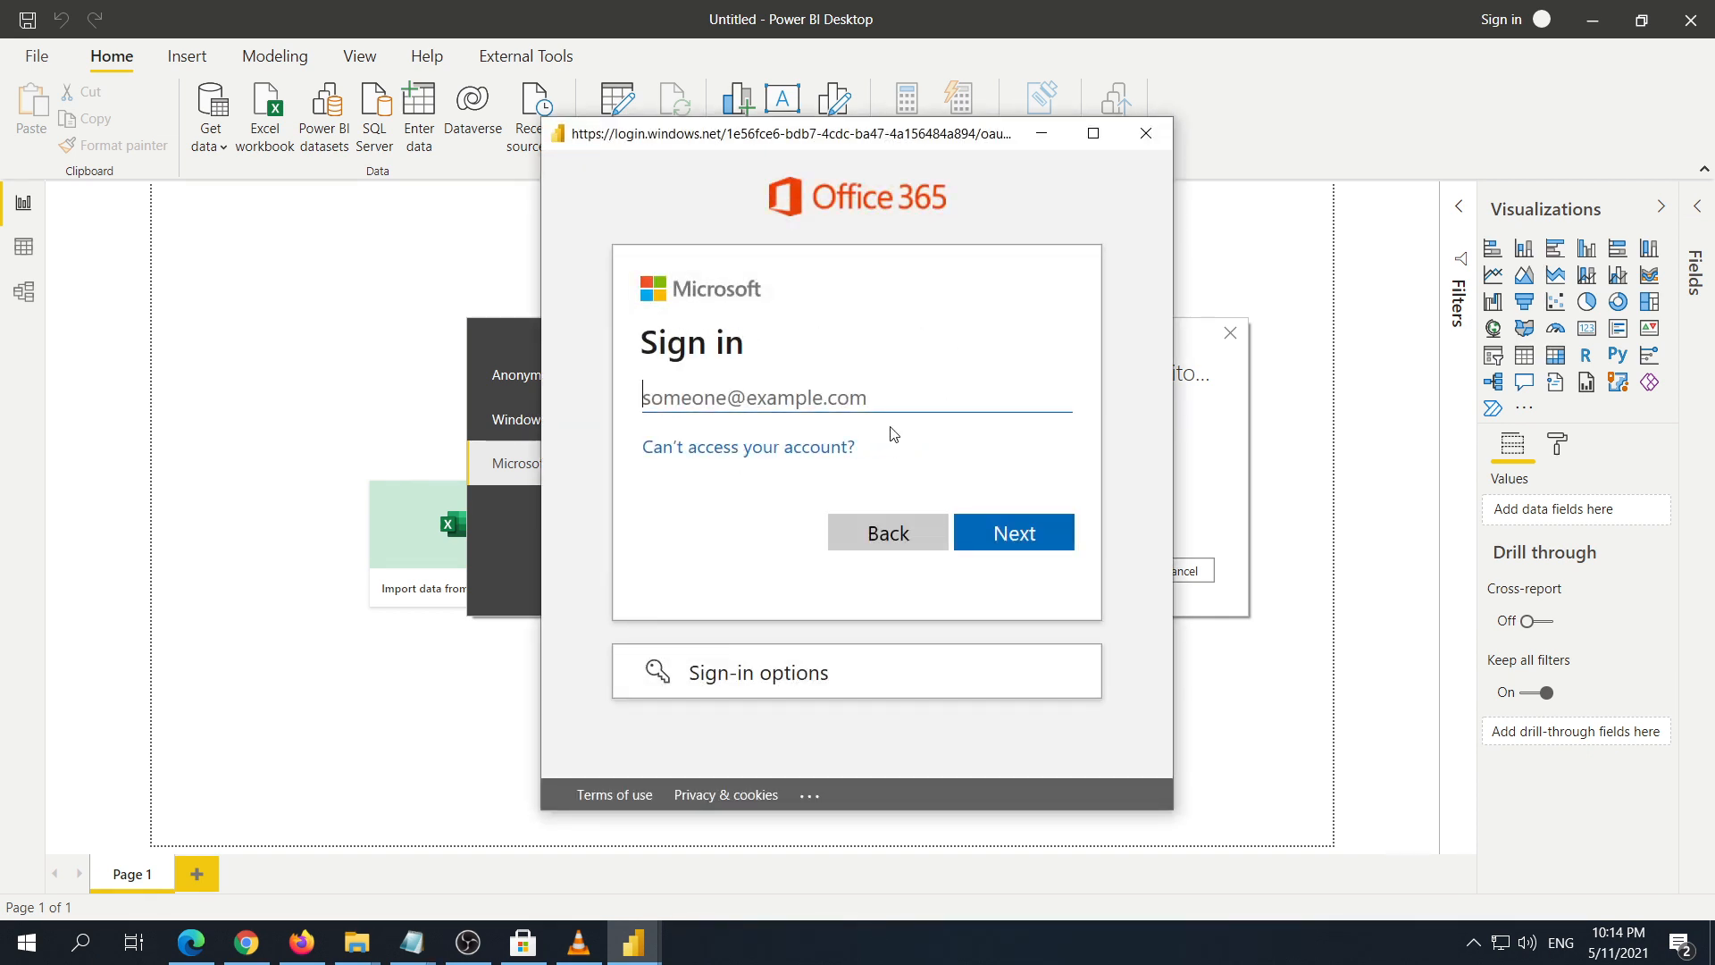
key(ctrl+v)
click(1006, 533)
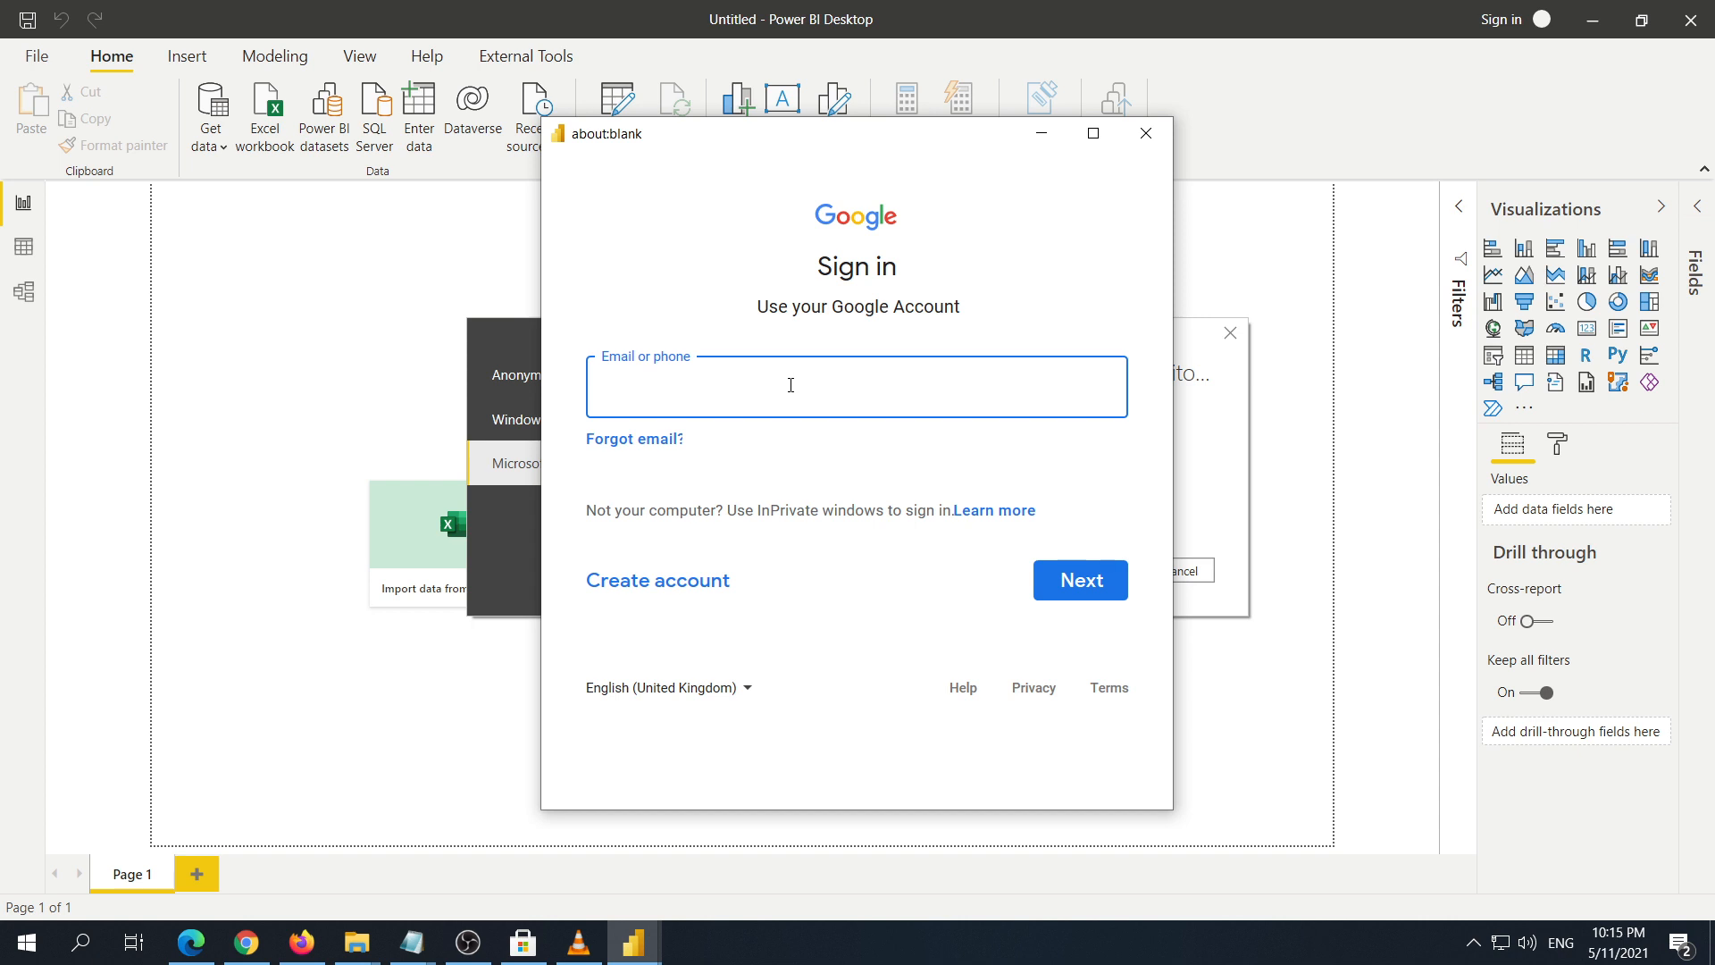
key(ctrl+v)
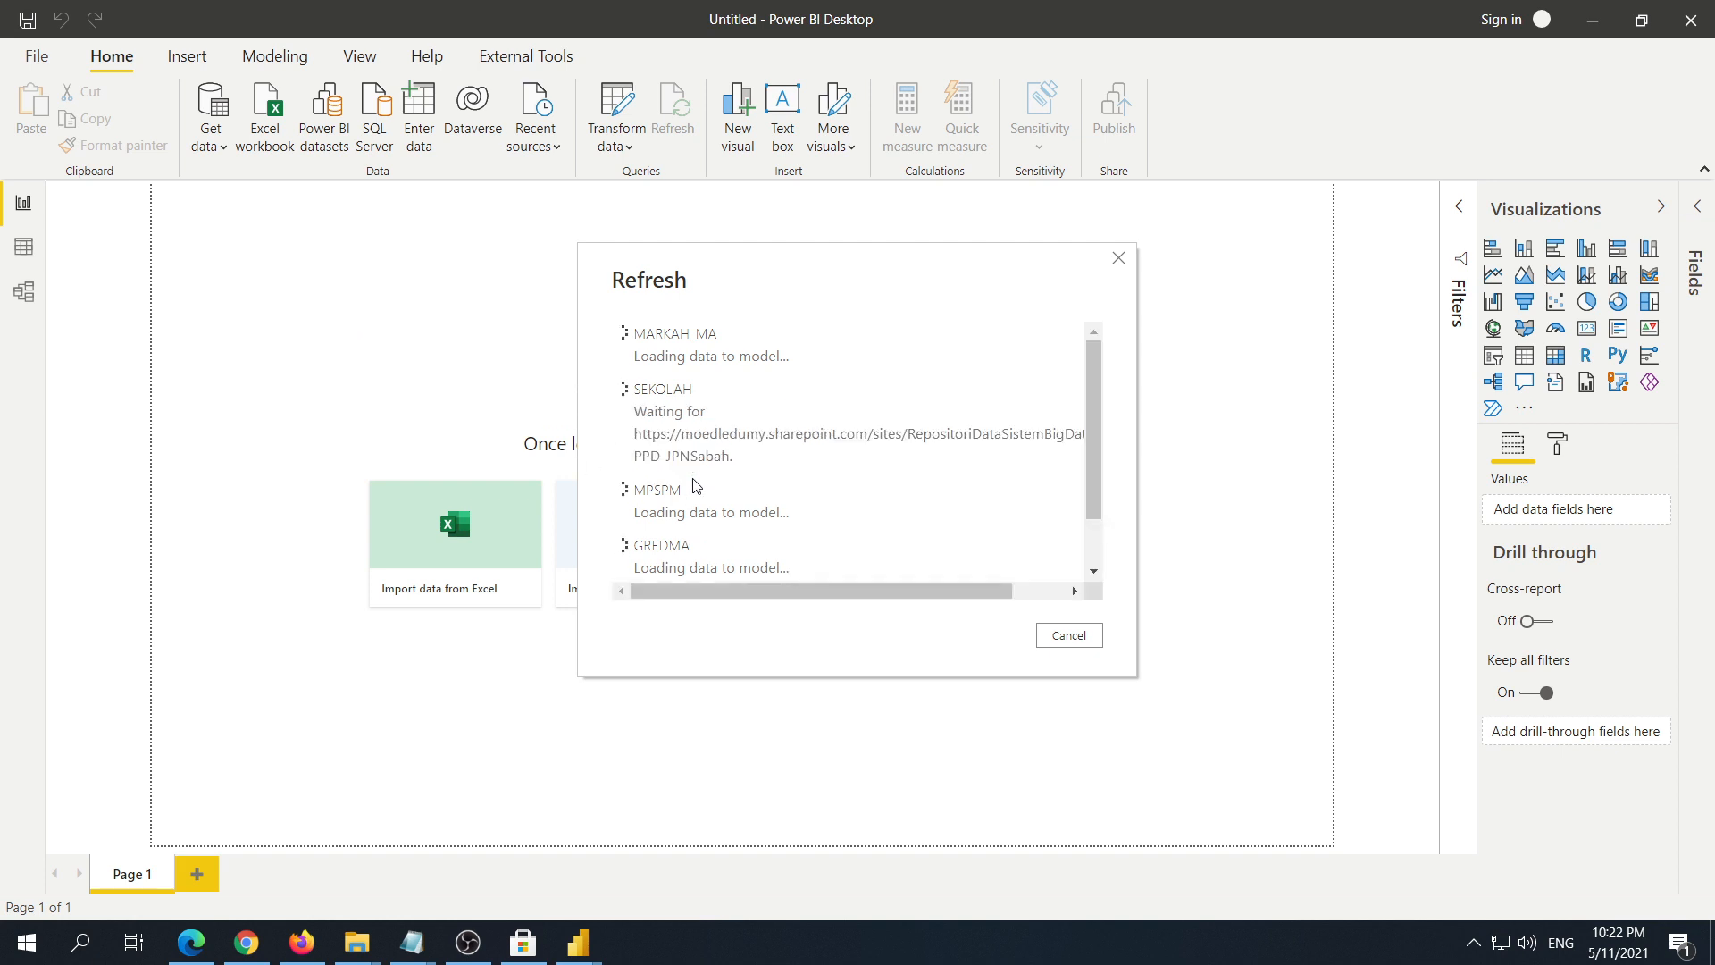
Step: Check the data refresh progress, and collapse the Visualizations and Fields panes beside the loaded report
scroll(806, 469, down, 1)
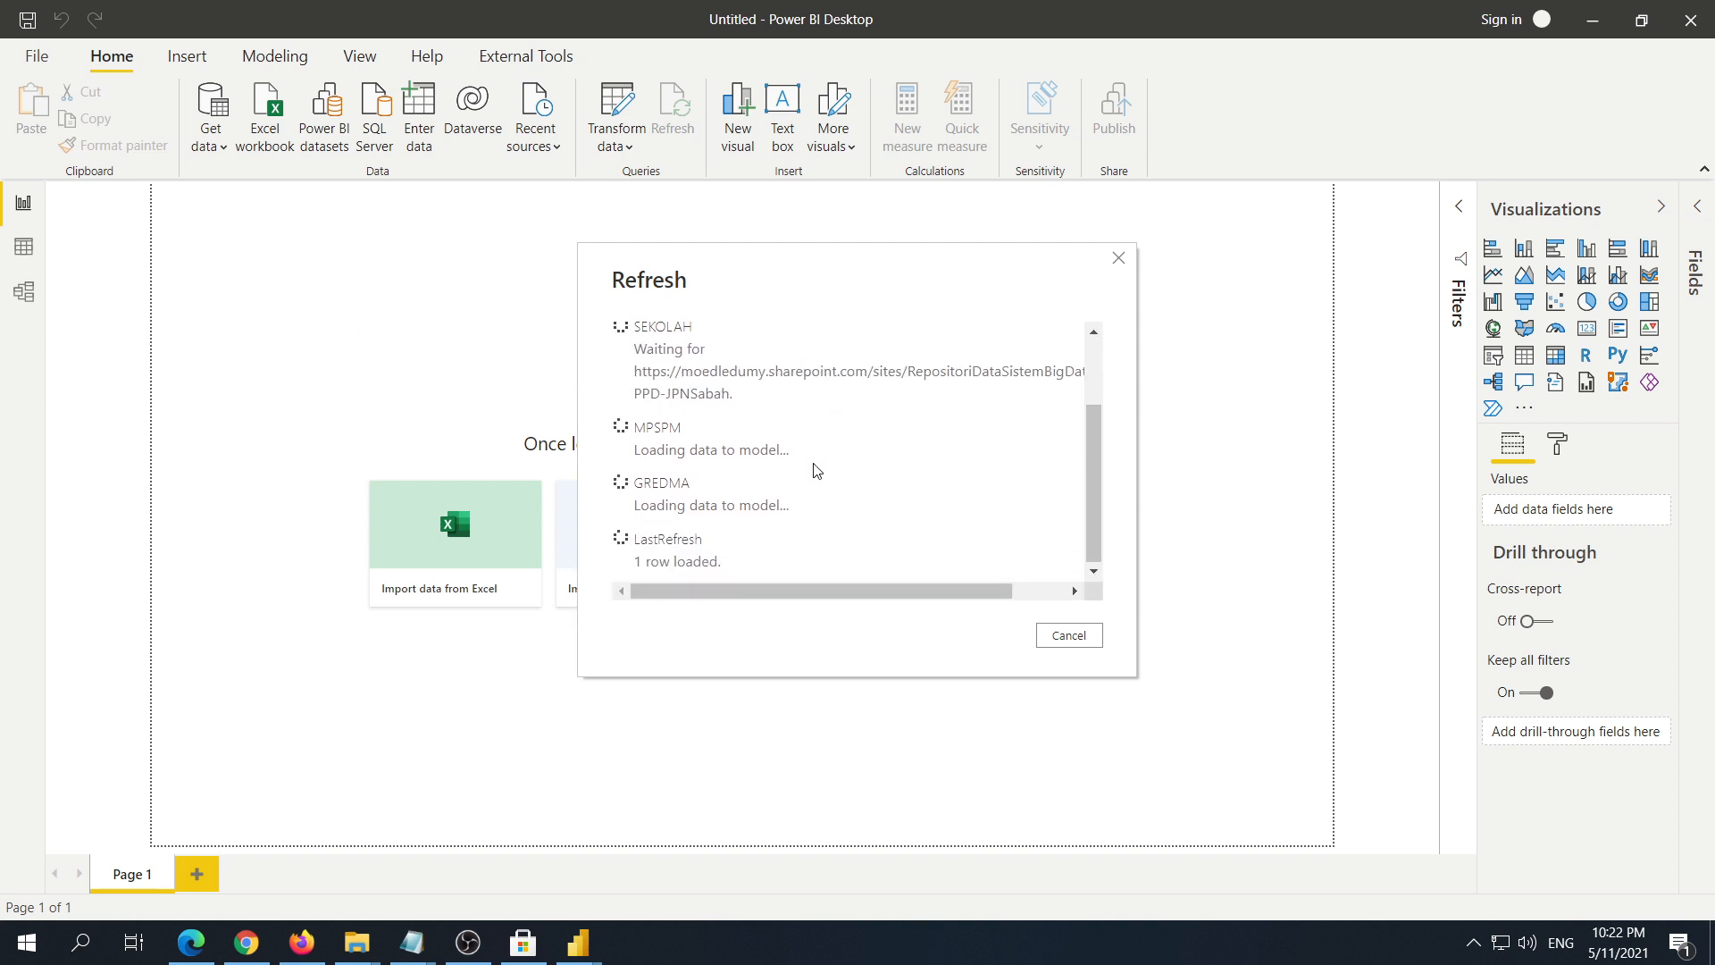
scroll(763, 494, up, 2)
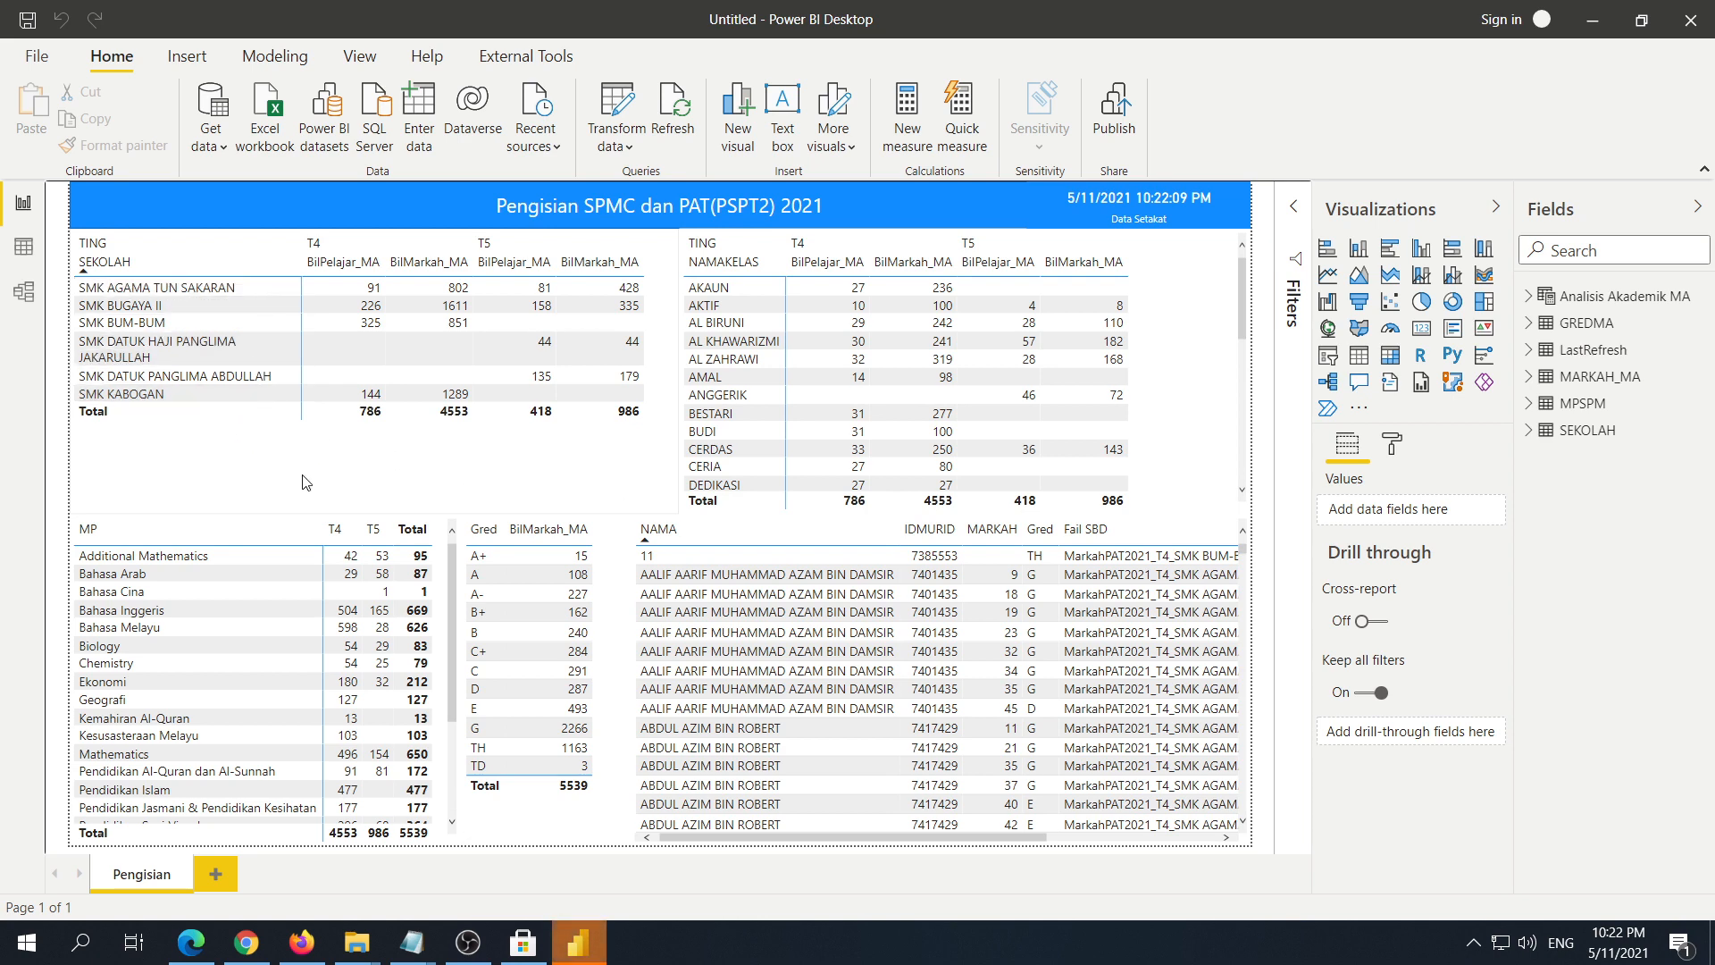
click(1494, 211)
click(1689, 211)
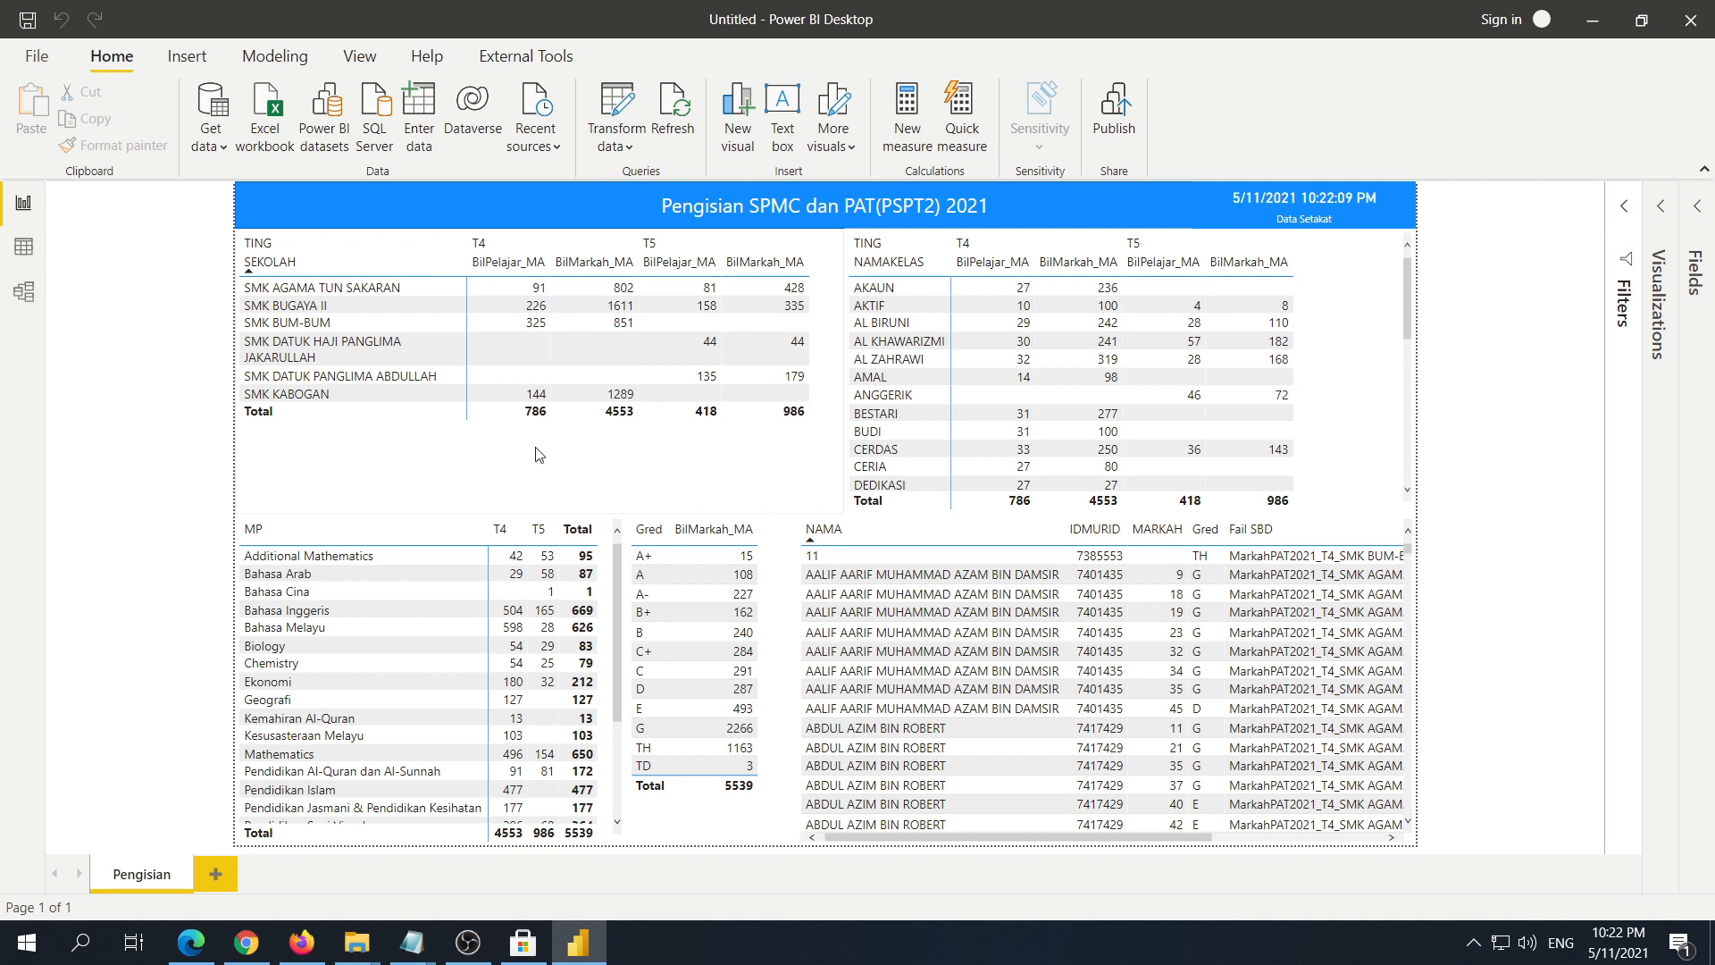
Step: Cross-filter the report by the school SMK BUM-BUM and by the subject Kesusasteraan Melayu, clearing each selection
click(327, 333)
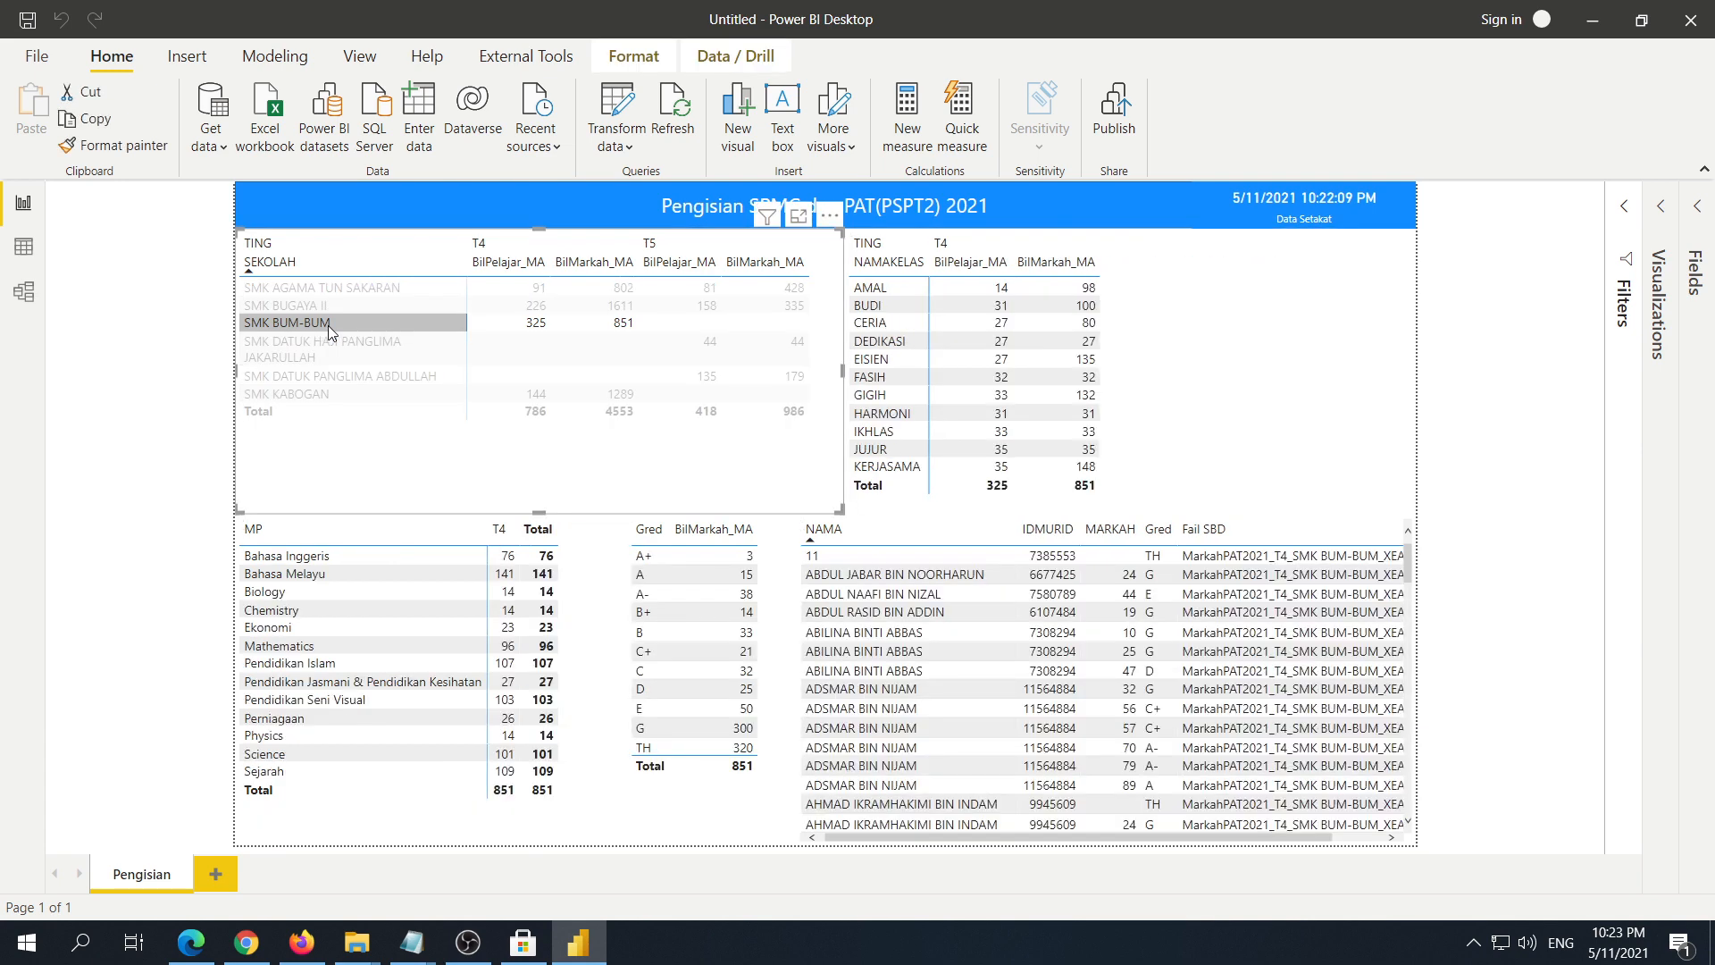
click(328, 323)
click(282, 733)
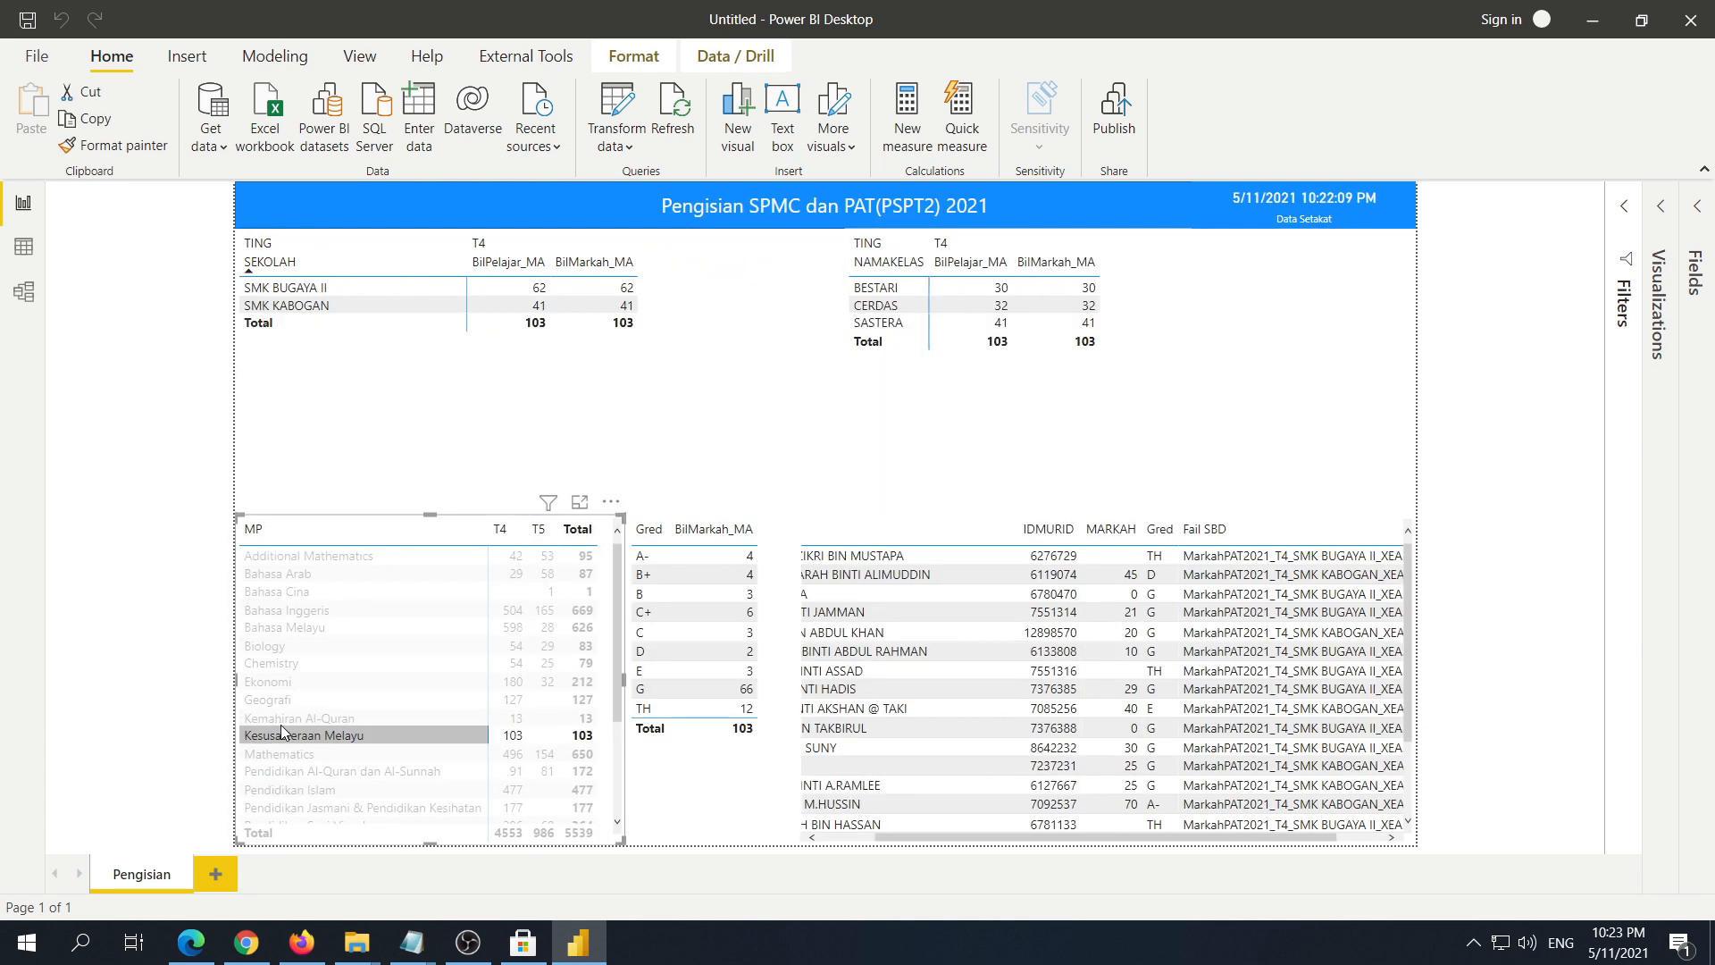
click(281, 734)
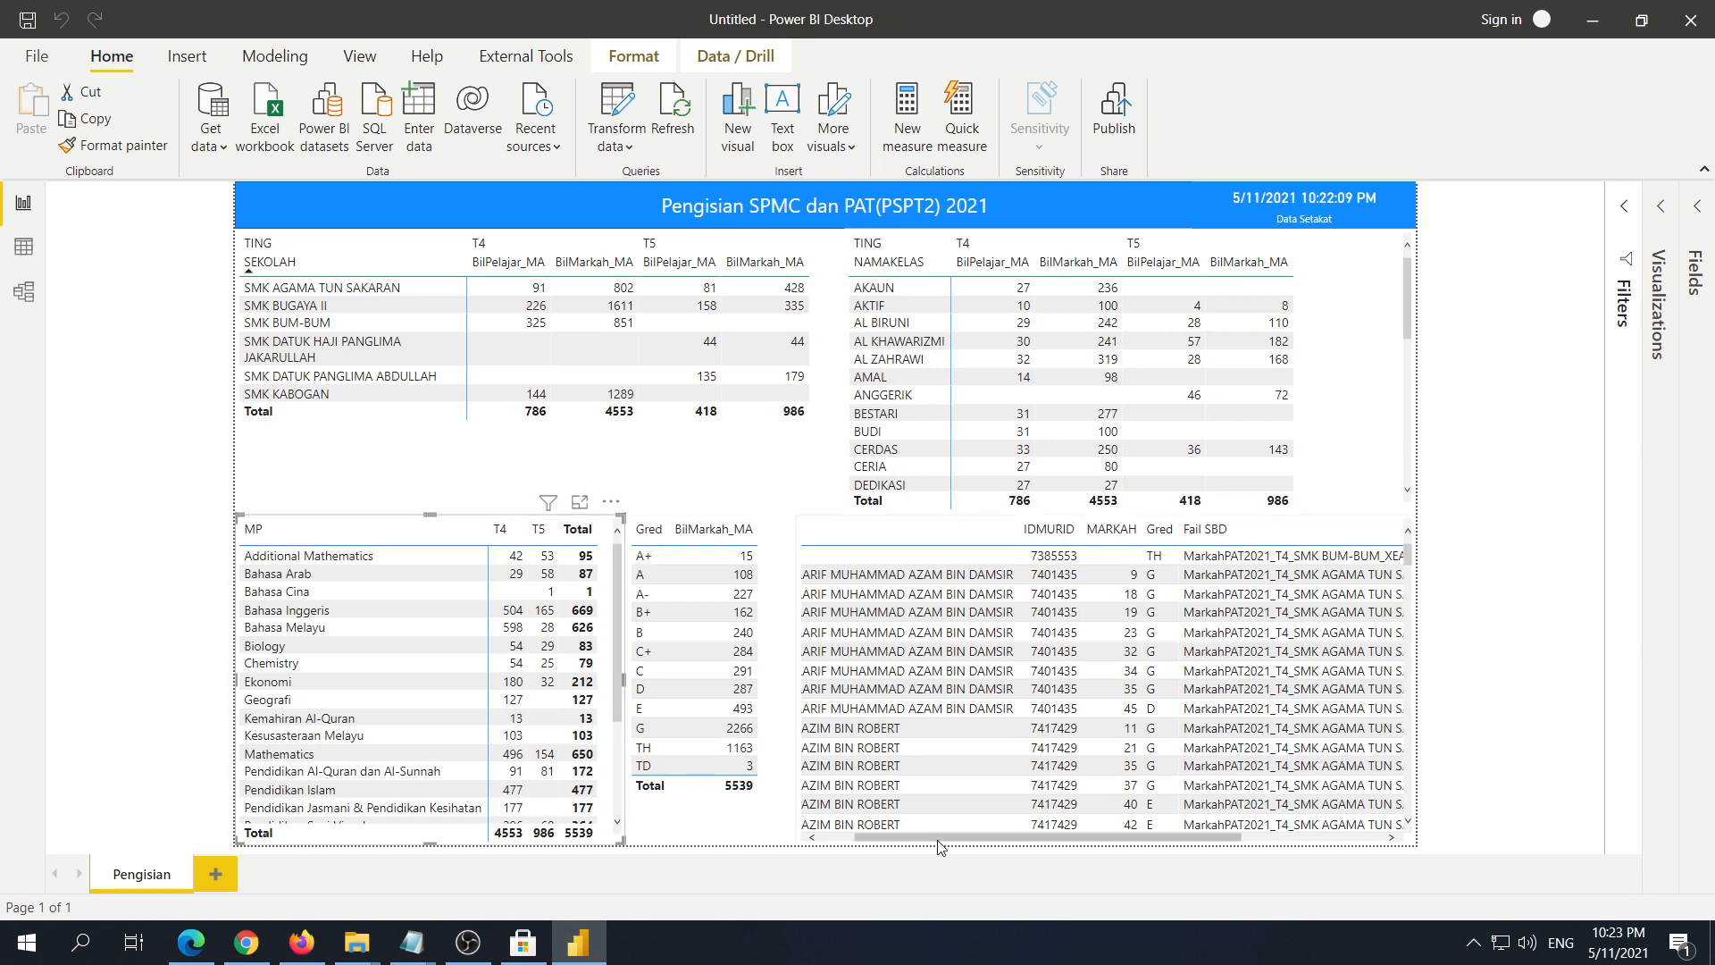
Step: Sort the student marks table by MARKAH and by Gred, and look through the sorted rows
drag(940, 846, 909, 846)
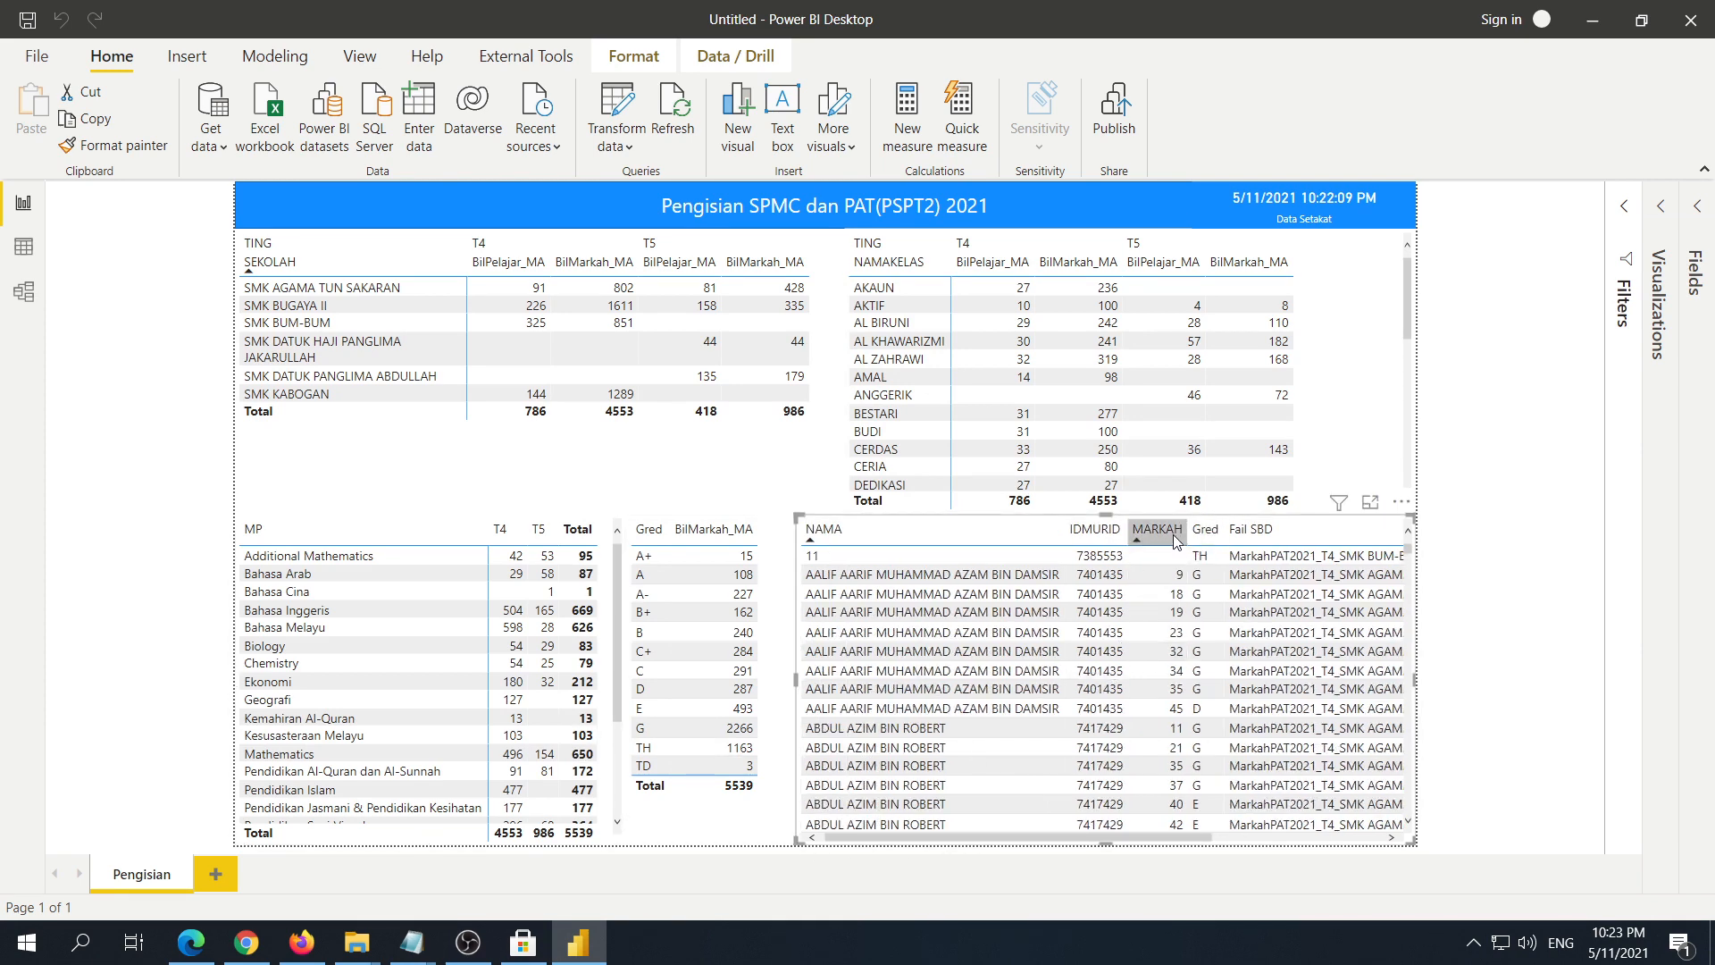
click(1155, 532)
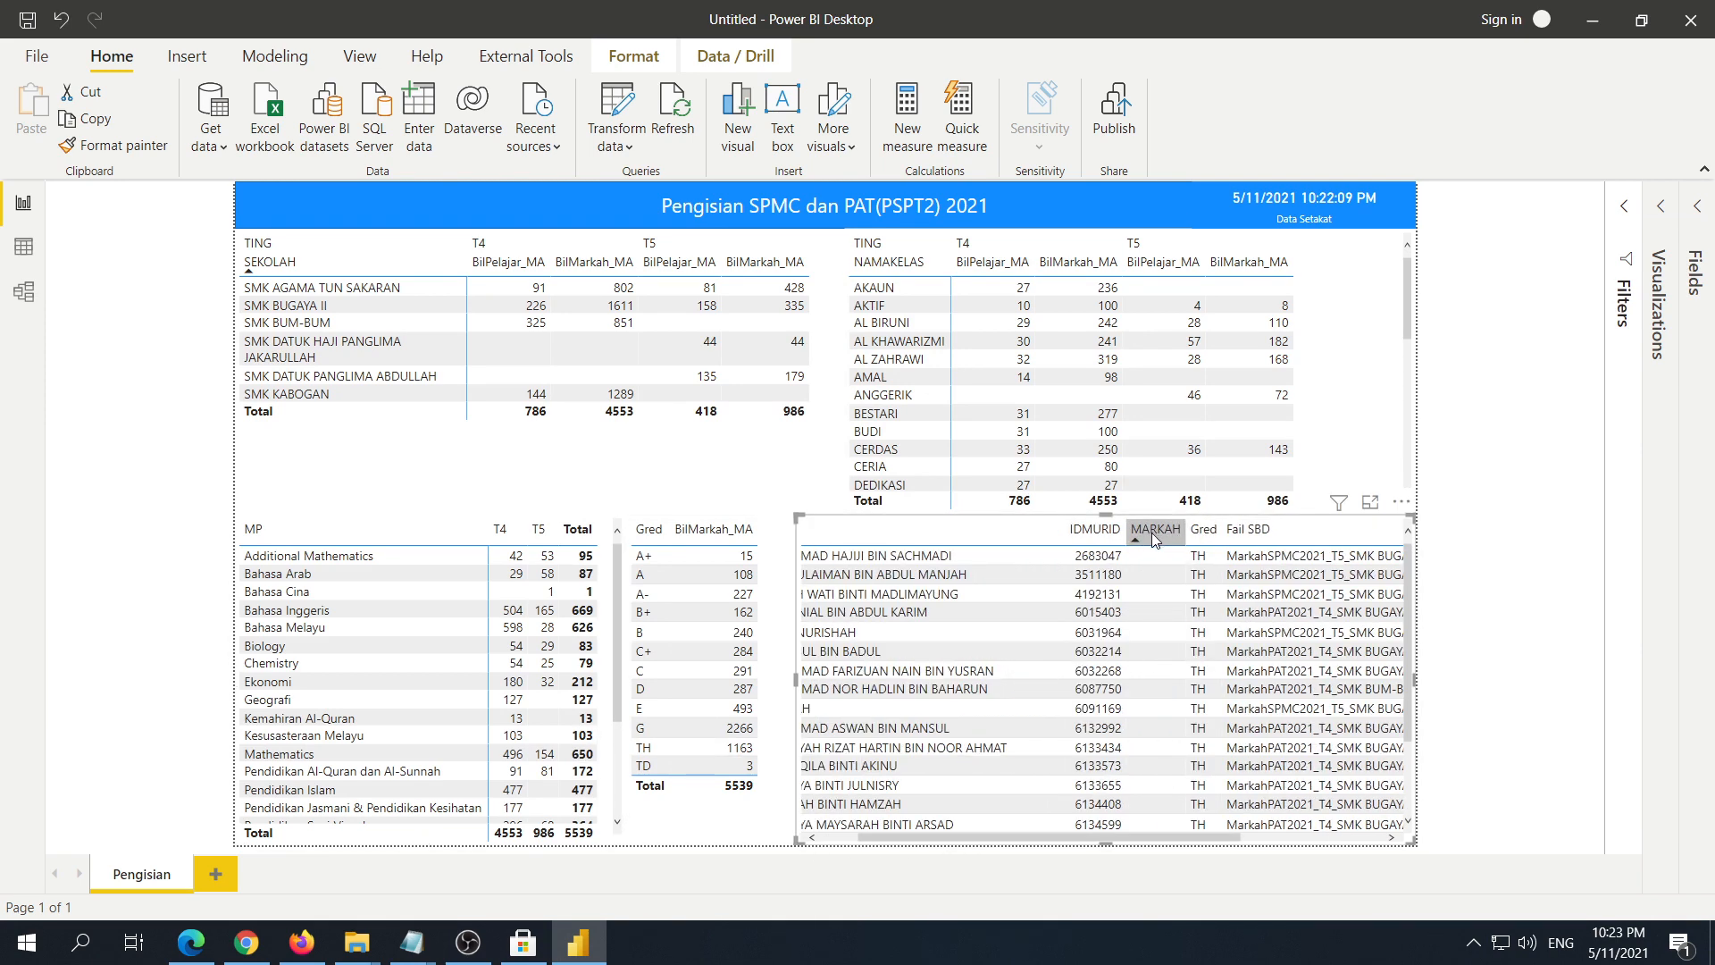
click(1203, 530)
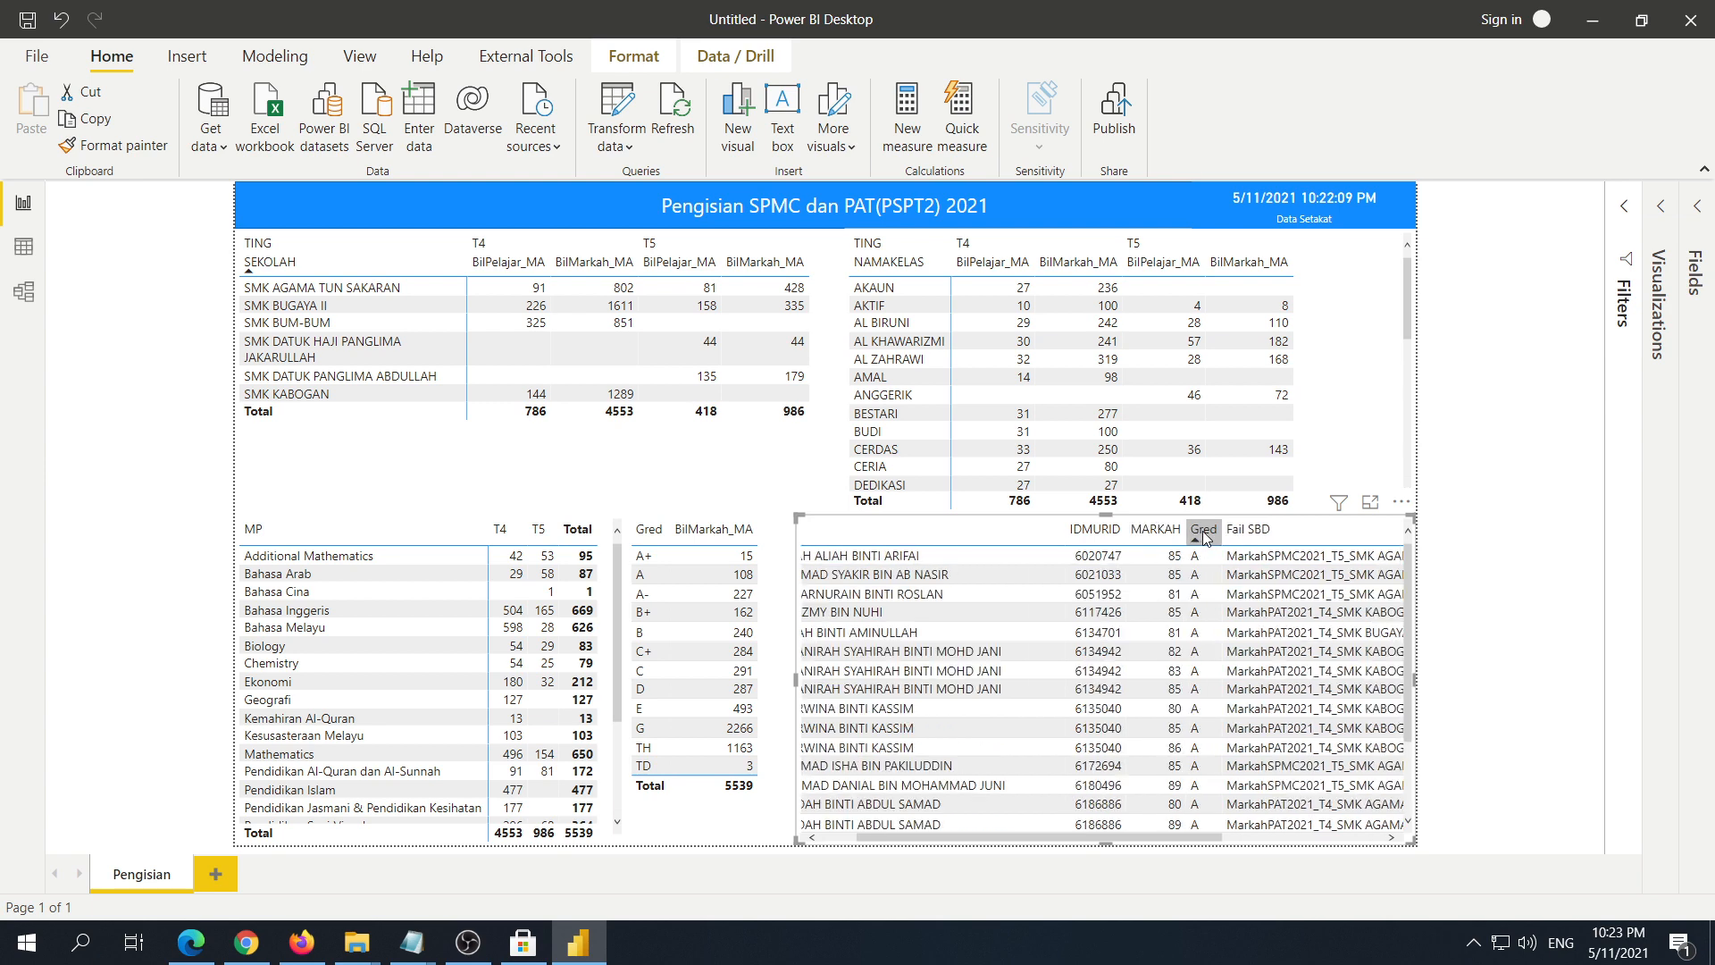
scroll(1152, 625, down, 20)
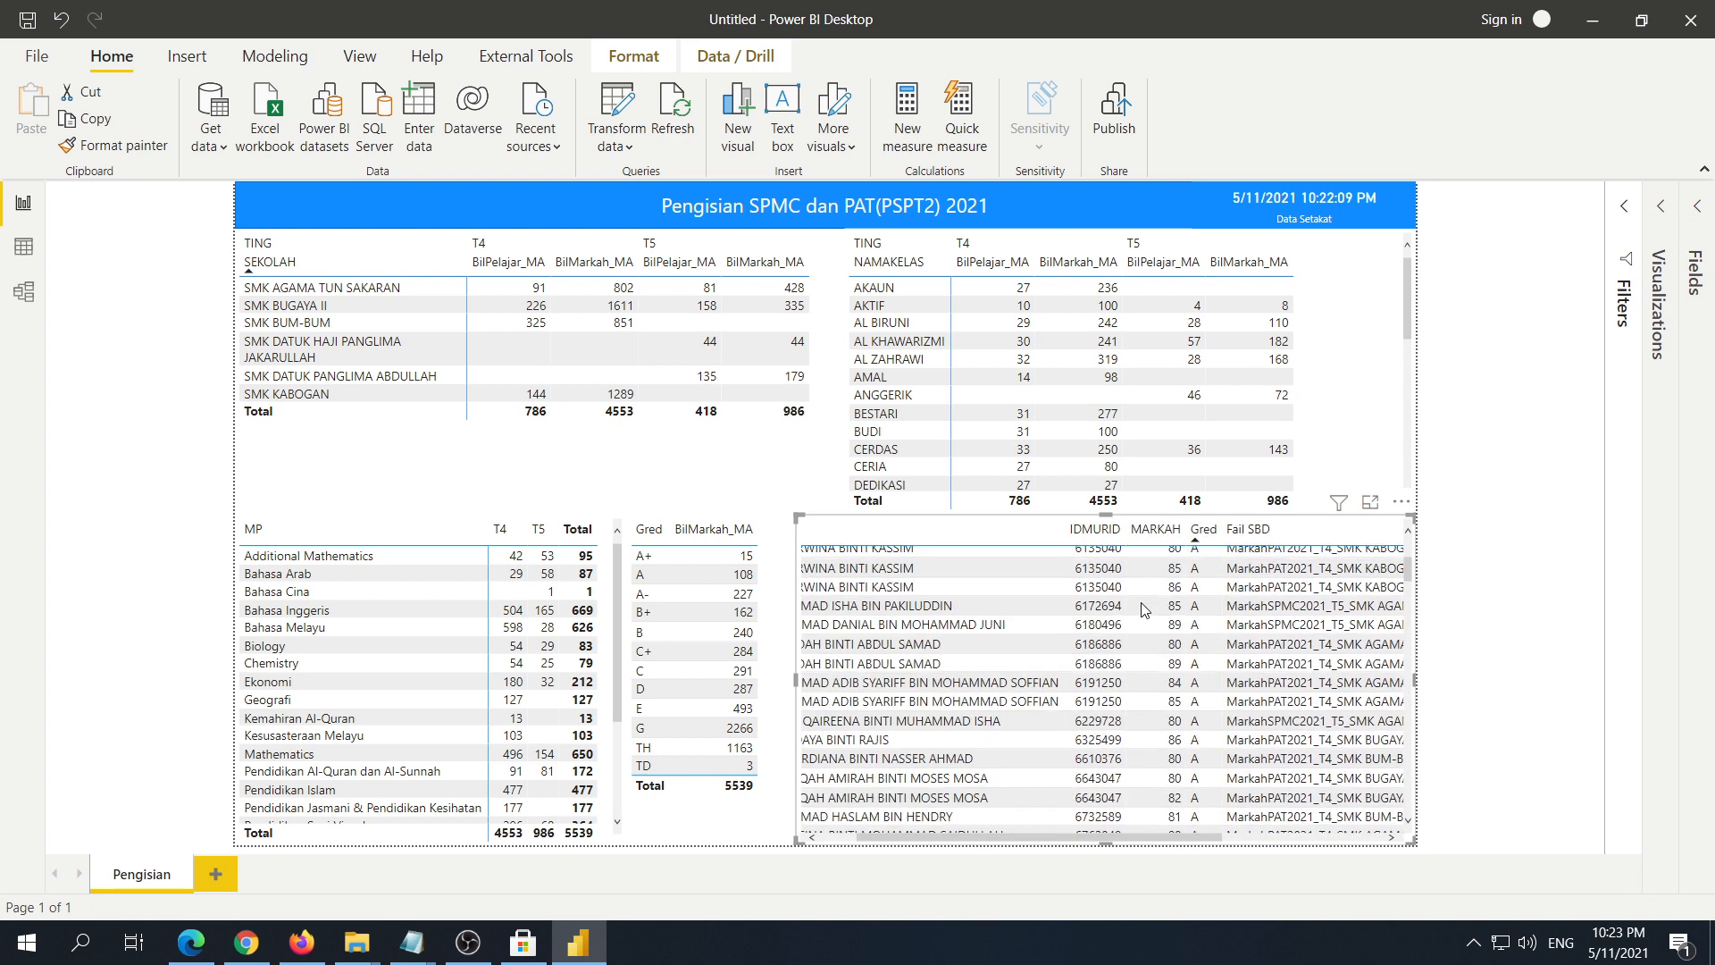
scroll(1153, 635, up, 20)
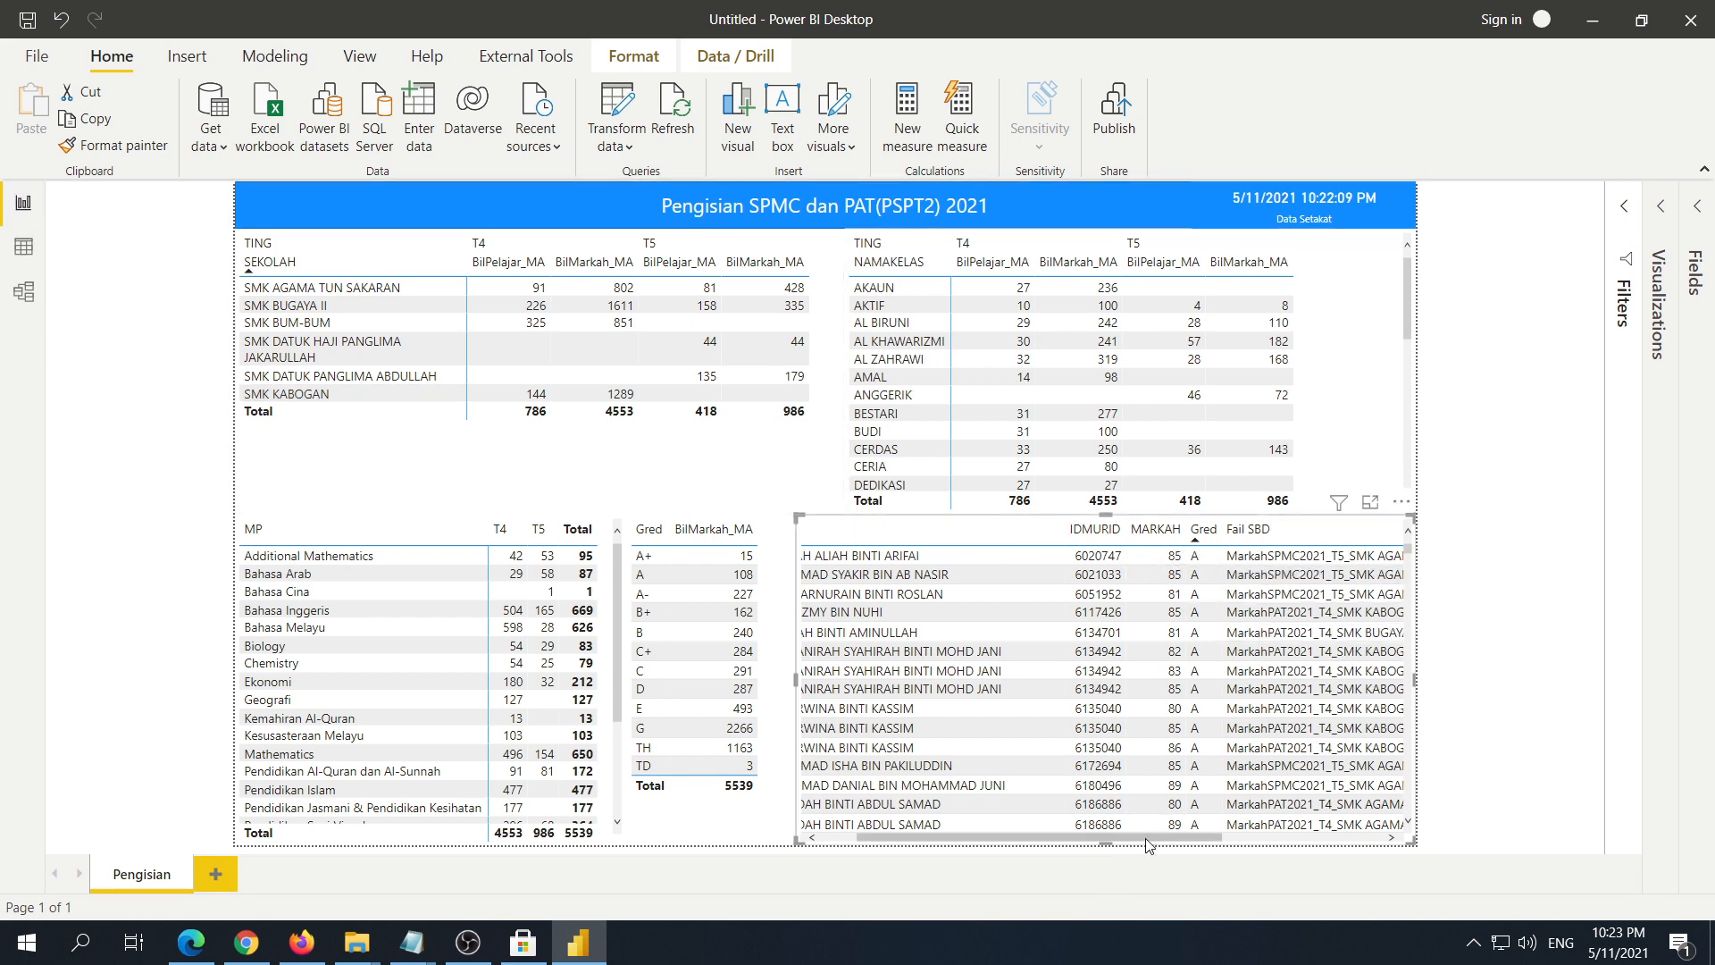
Step: Sort the student marks table by IDMURID, and return it to sorting by NAMA
drag(1146, 839, 1114, 839)
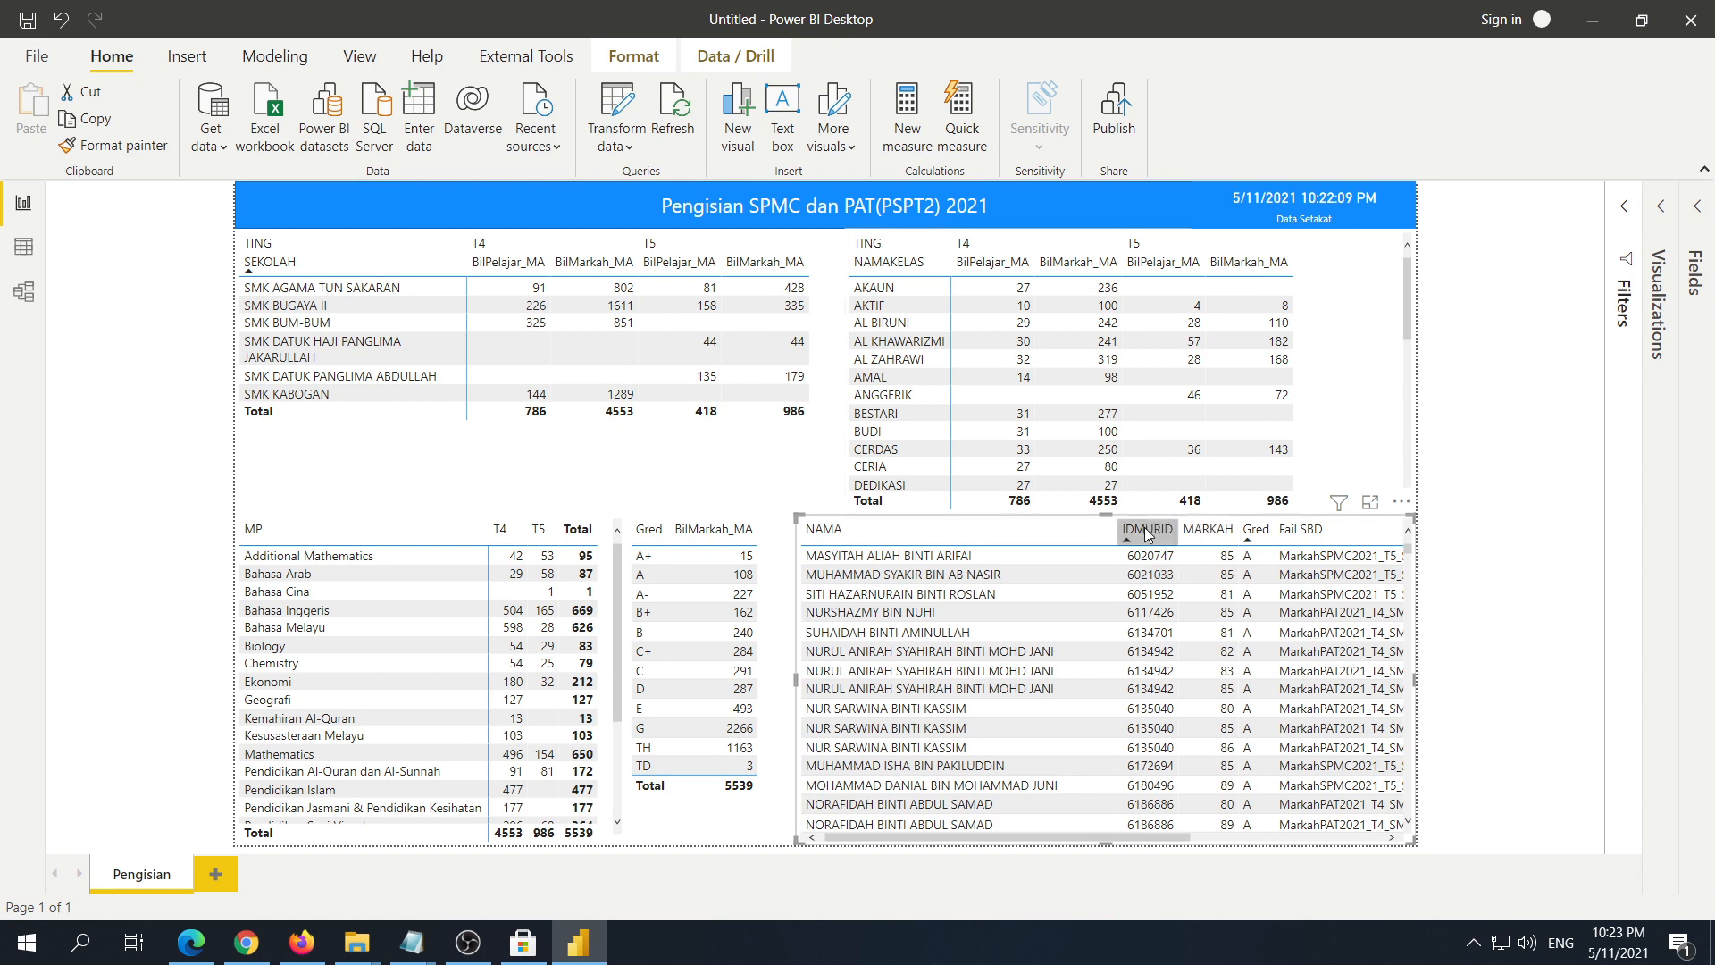
click(1146, 534)
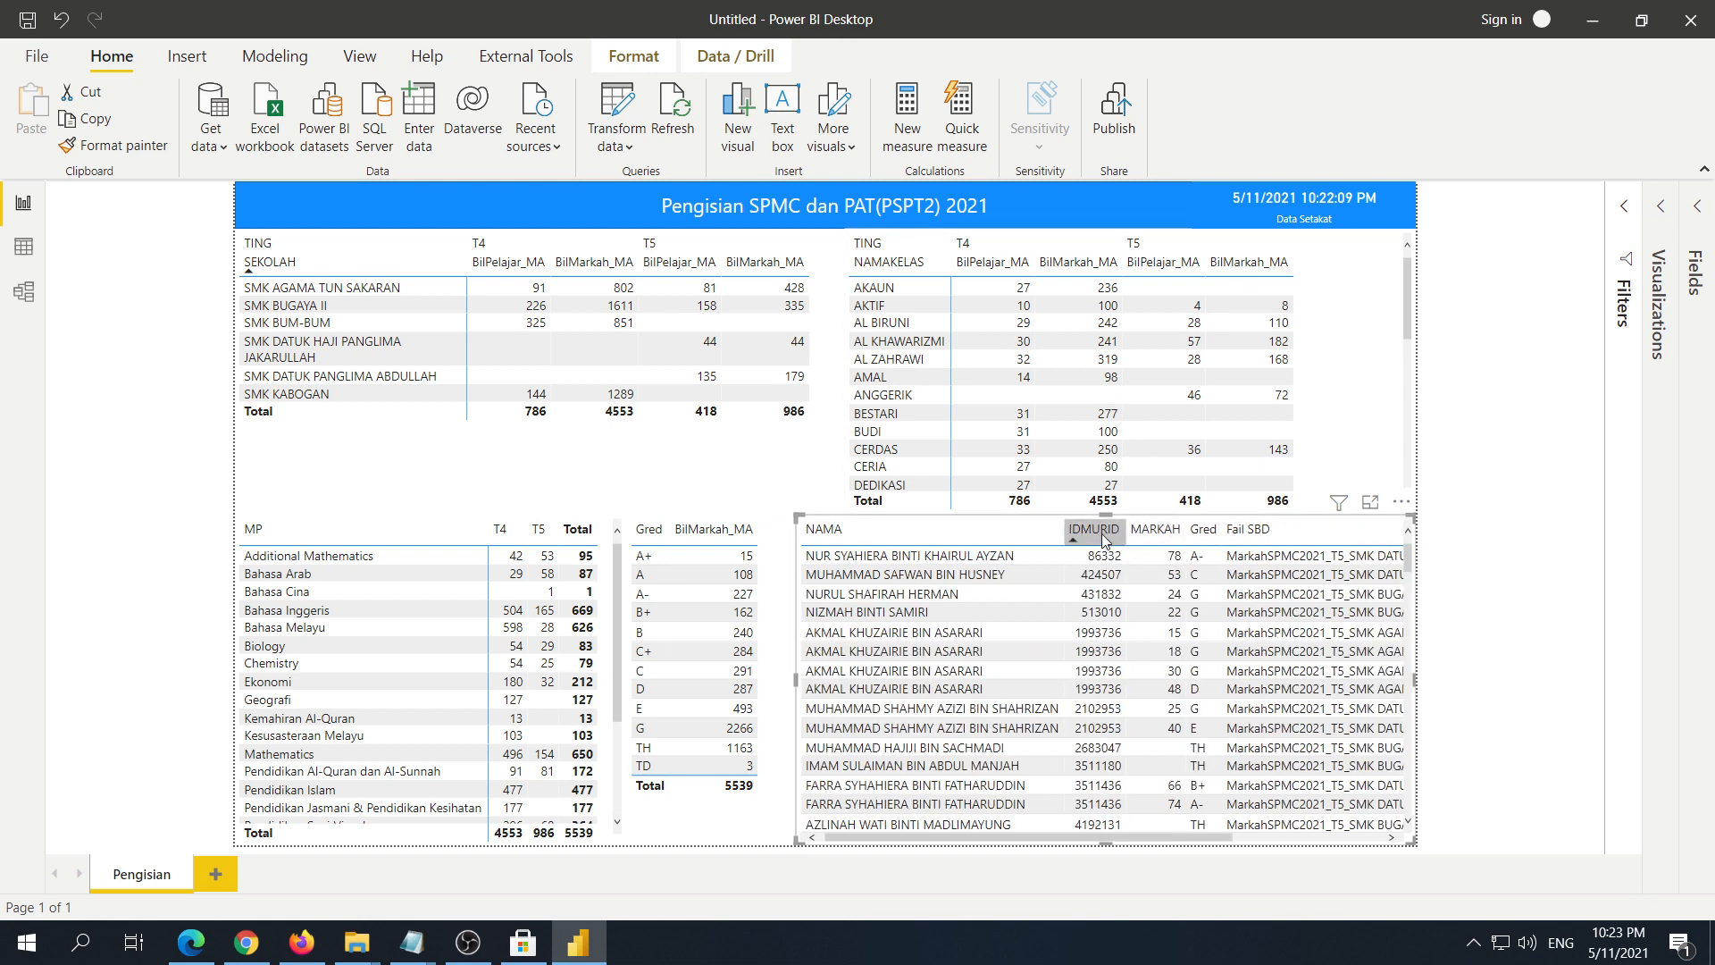
click(968, 538)
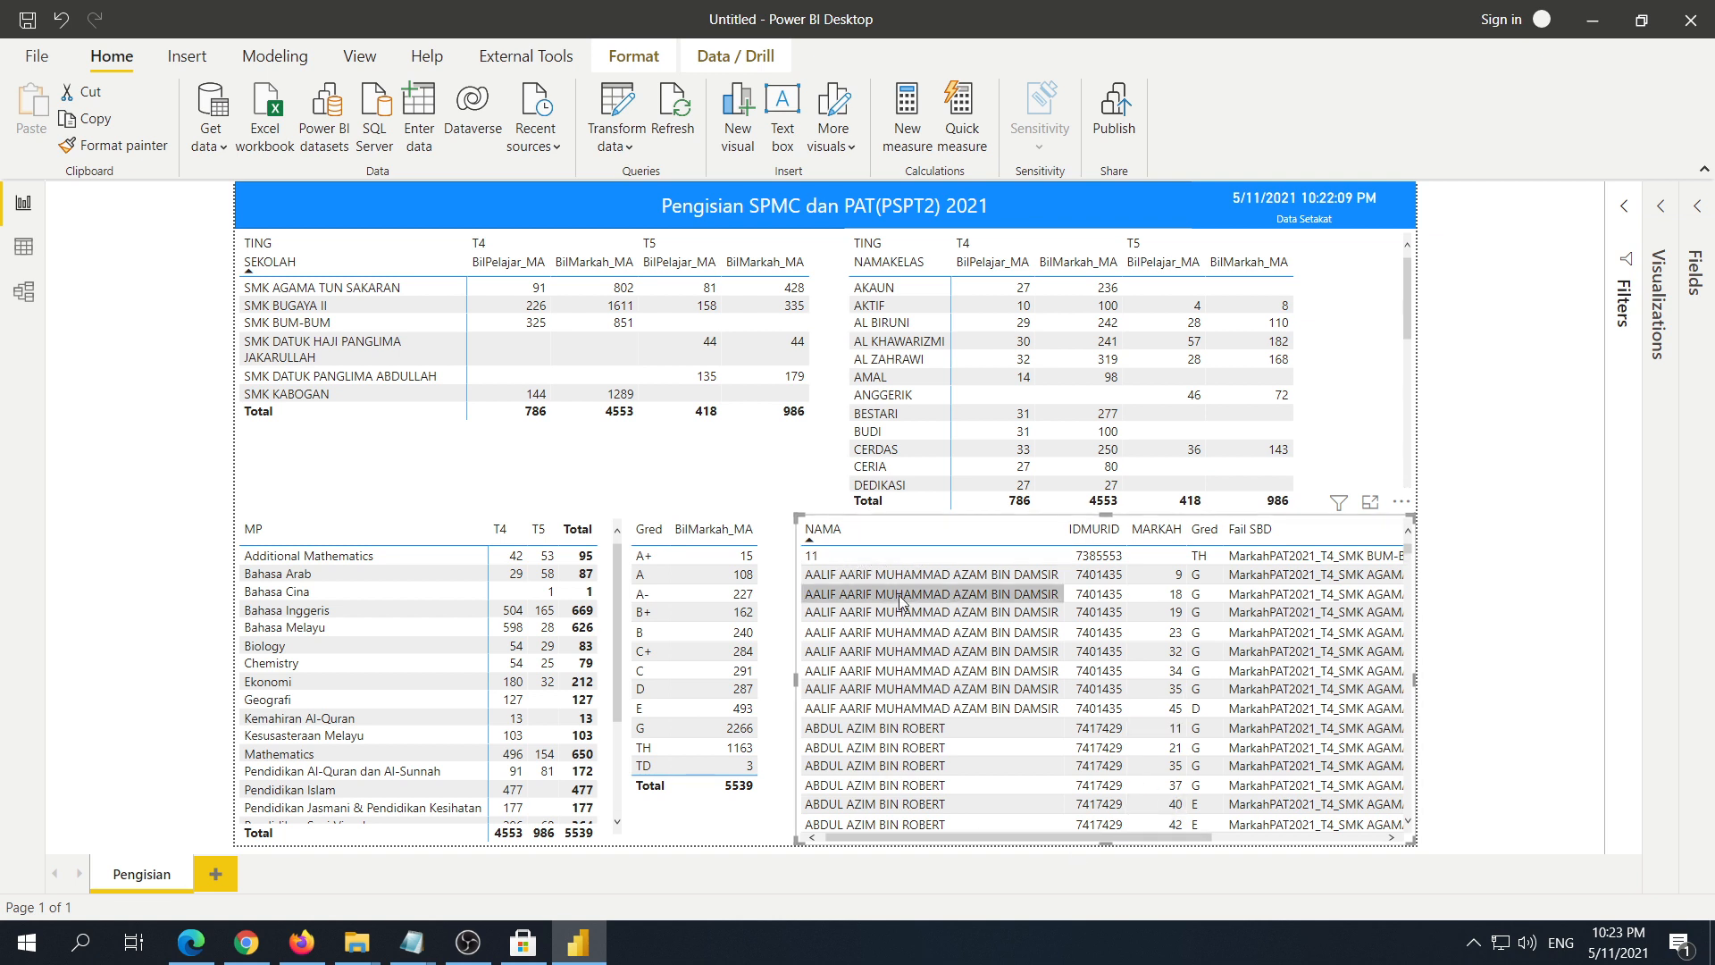
Step: Inspect the Fail SBD source file names and cross-filter the report by the student record named 11
mouse_move(895, 838)
mouse_down()
mouse_move(1078, 842)
mouse_move(870, 834)
mouse_up()
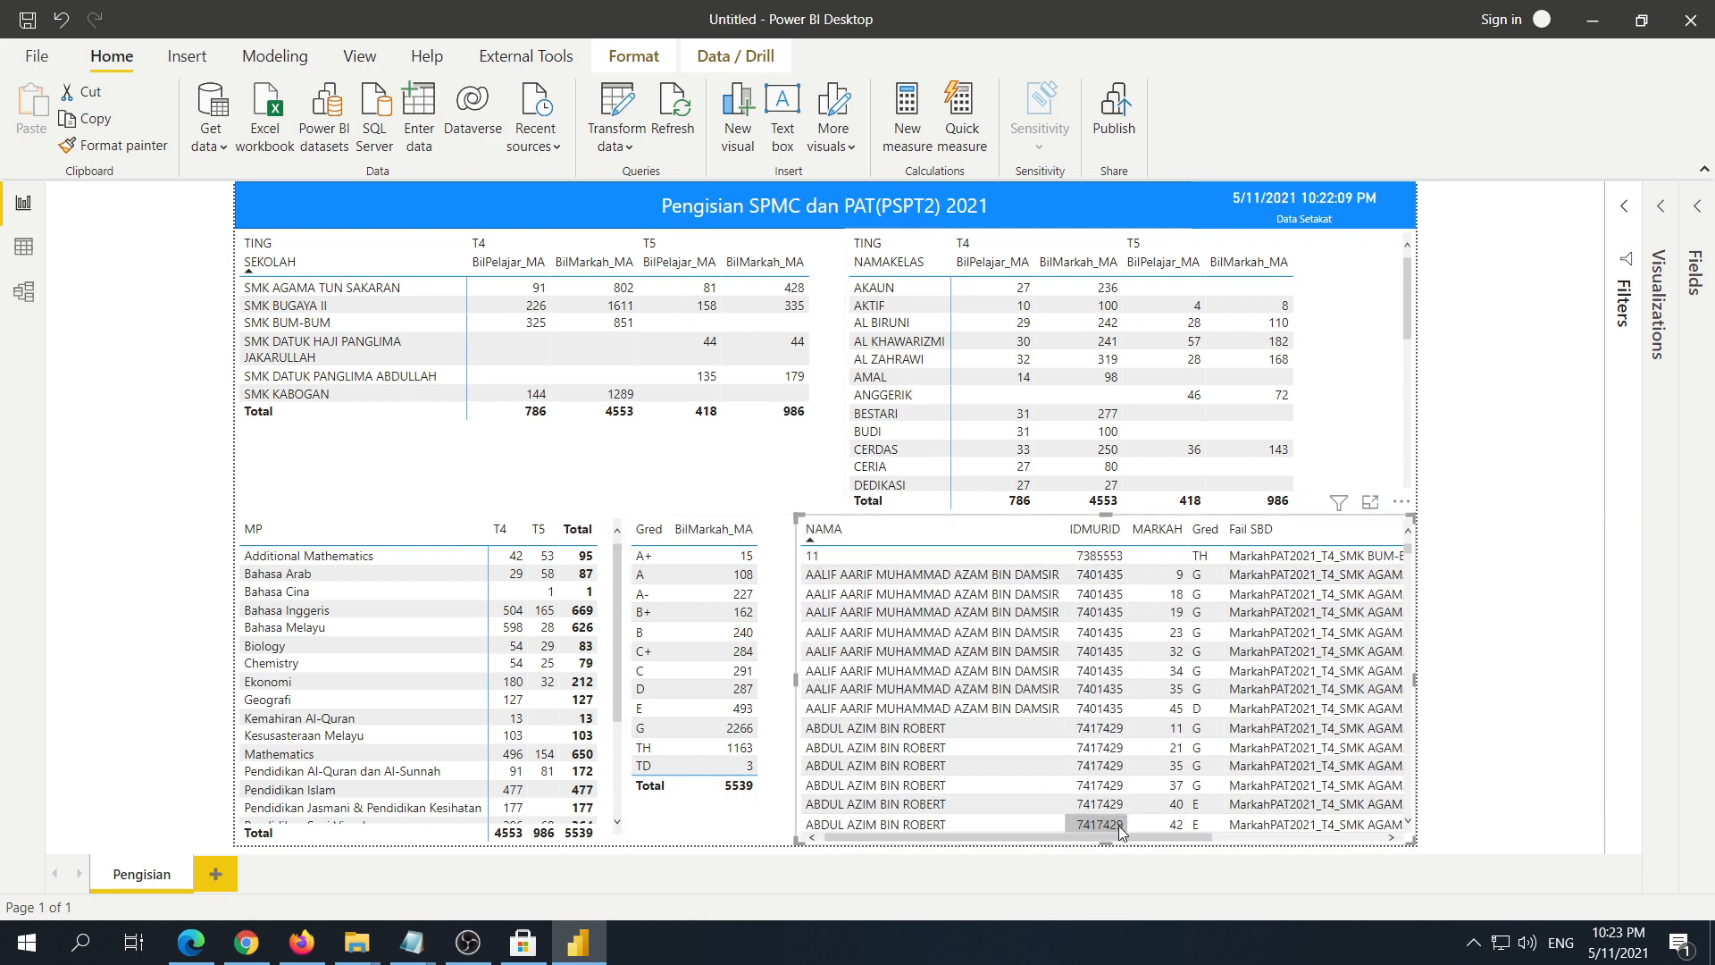
drag(1144, 836, 1371, 839)
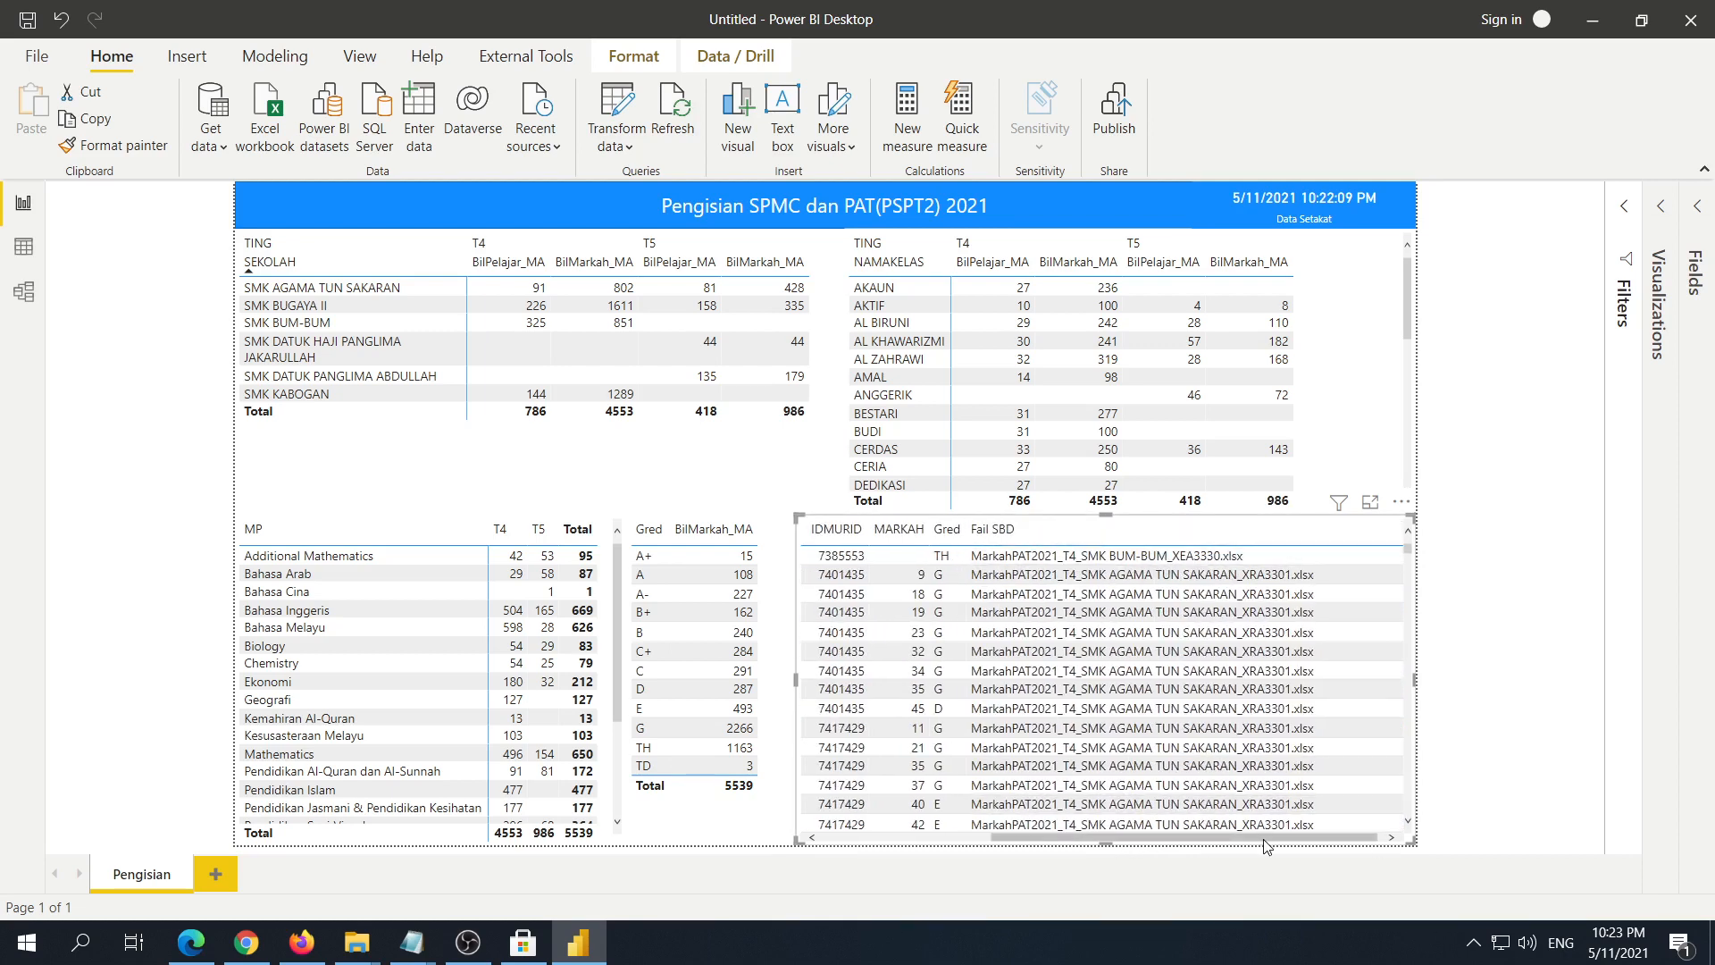
drag(1263, 839, 1005, 828)
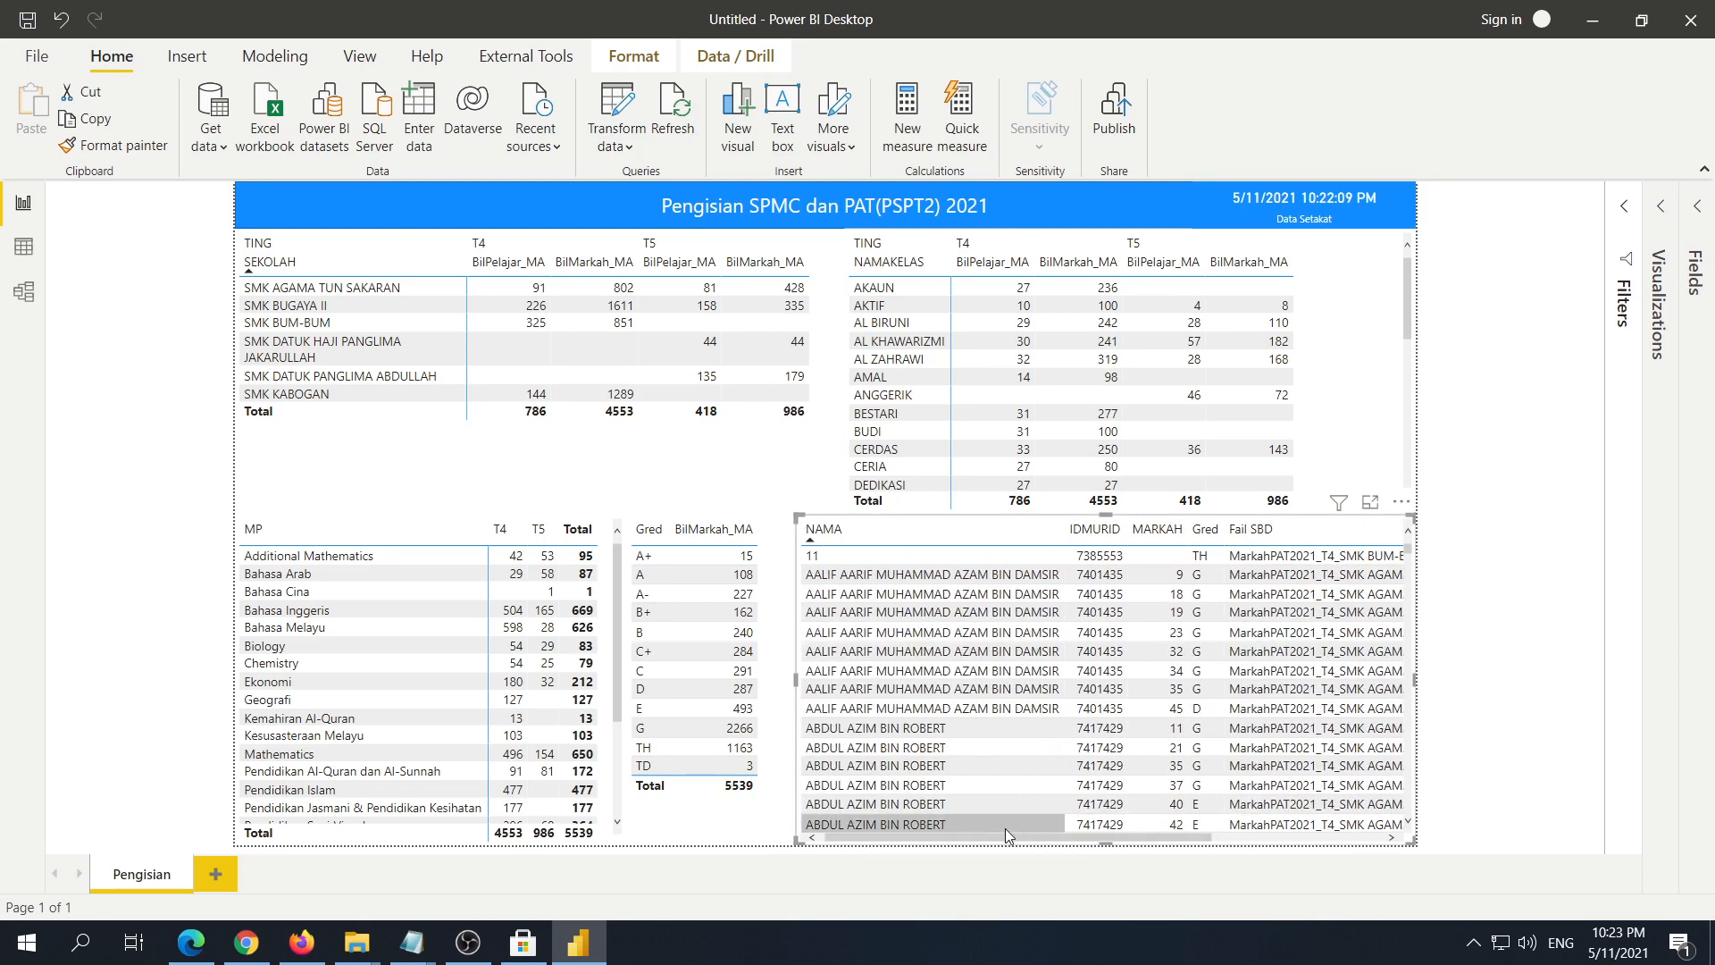
click(844, 559)
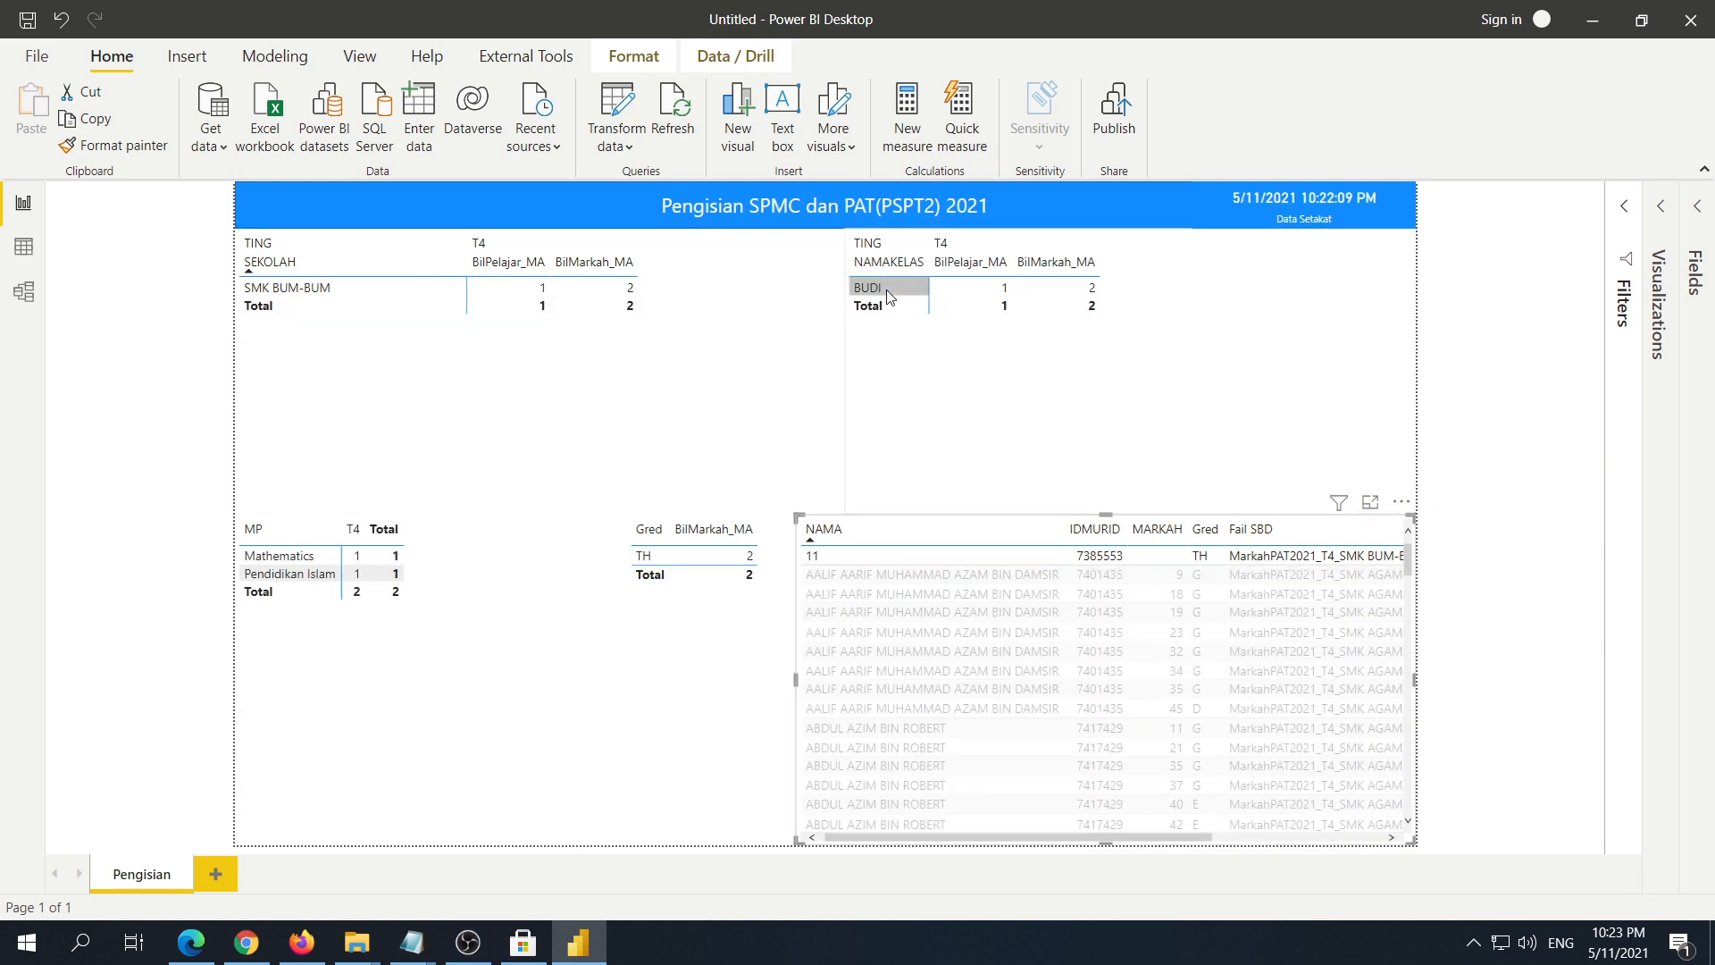
Step: Switch to the SharePoint repository in Edge and open the SMK BUM-BUM_XEA3330 folder under Semporna
click(191, 942)
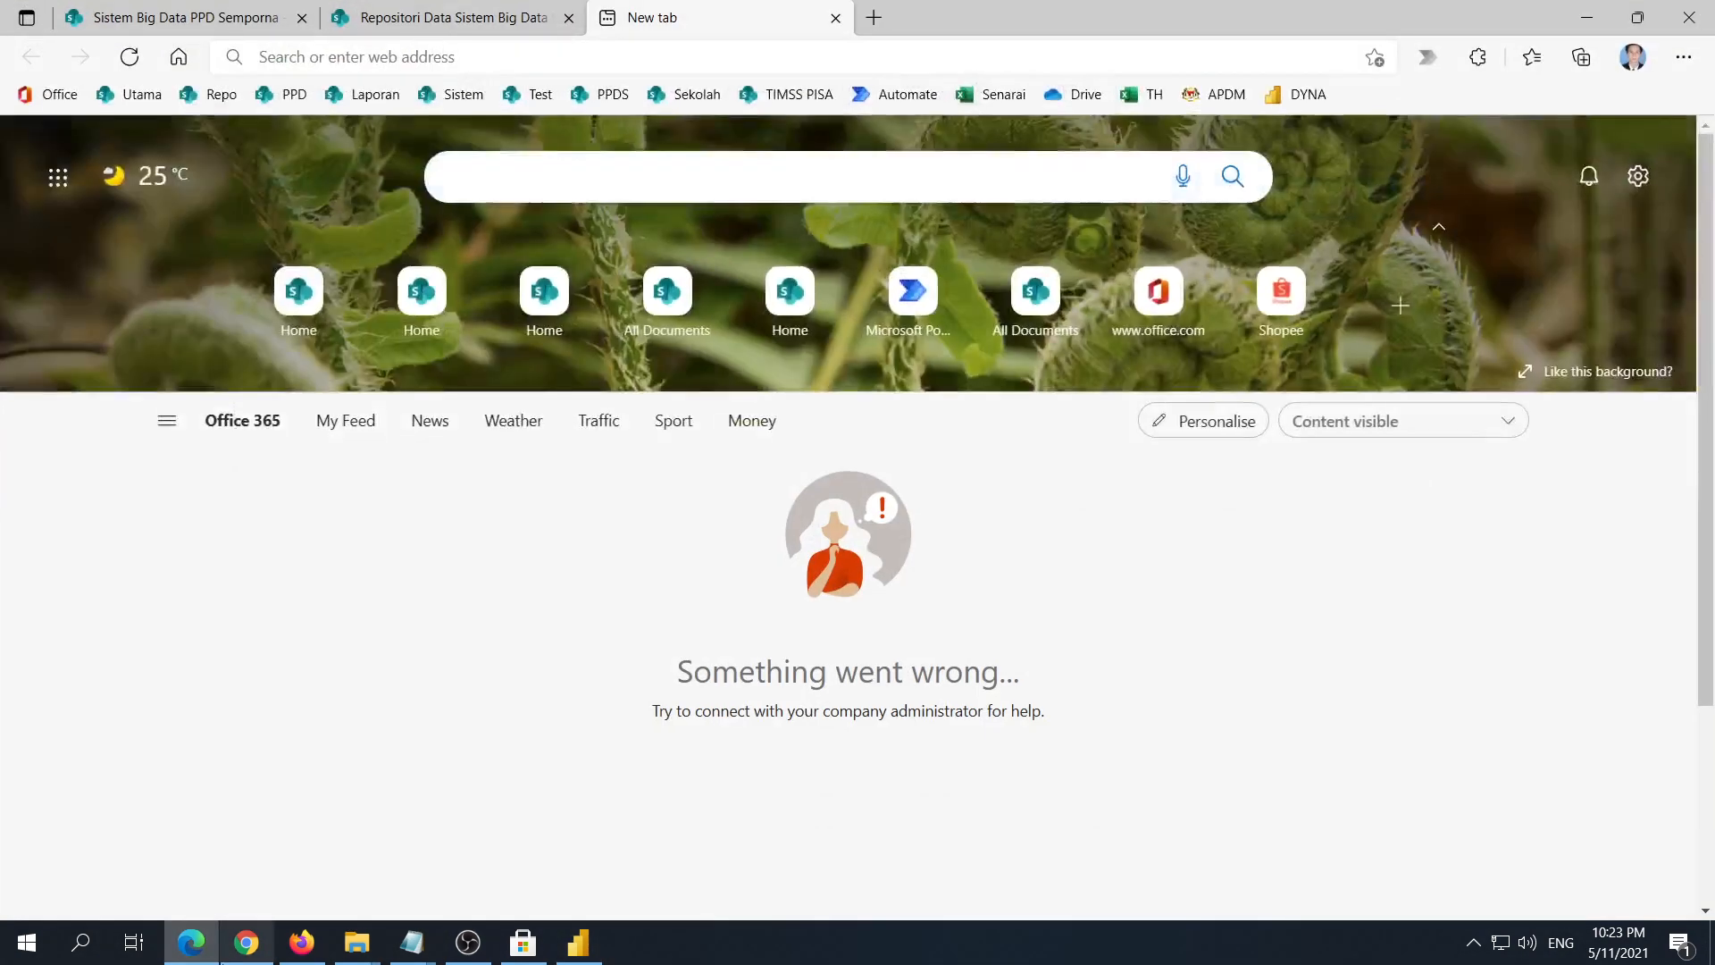
click(438, 17)
scroll(650, 515, down, 3)
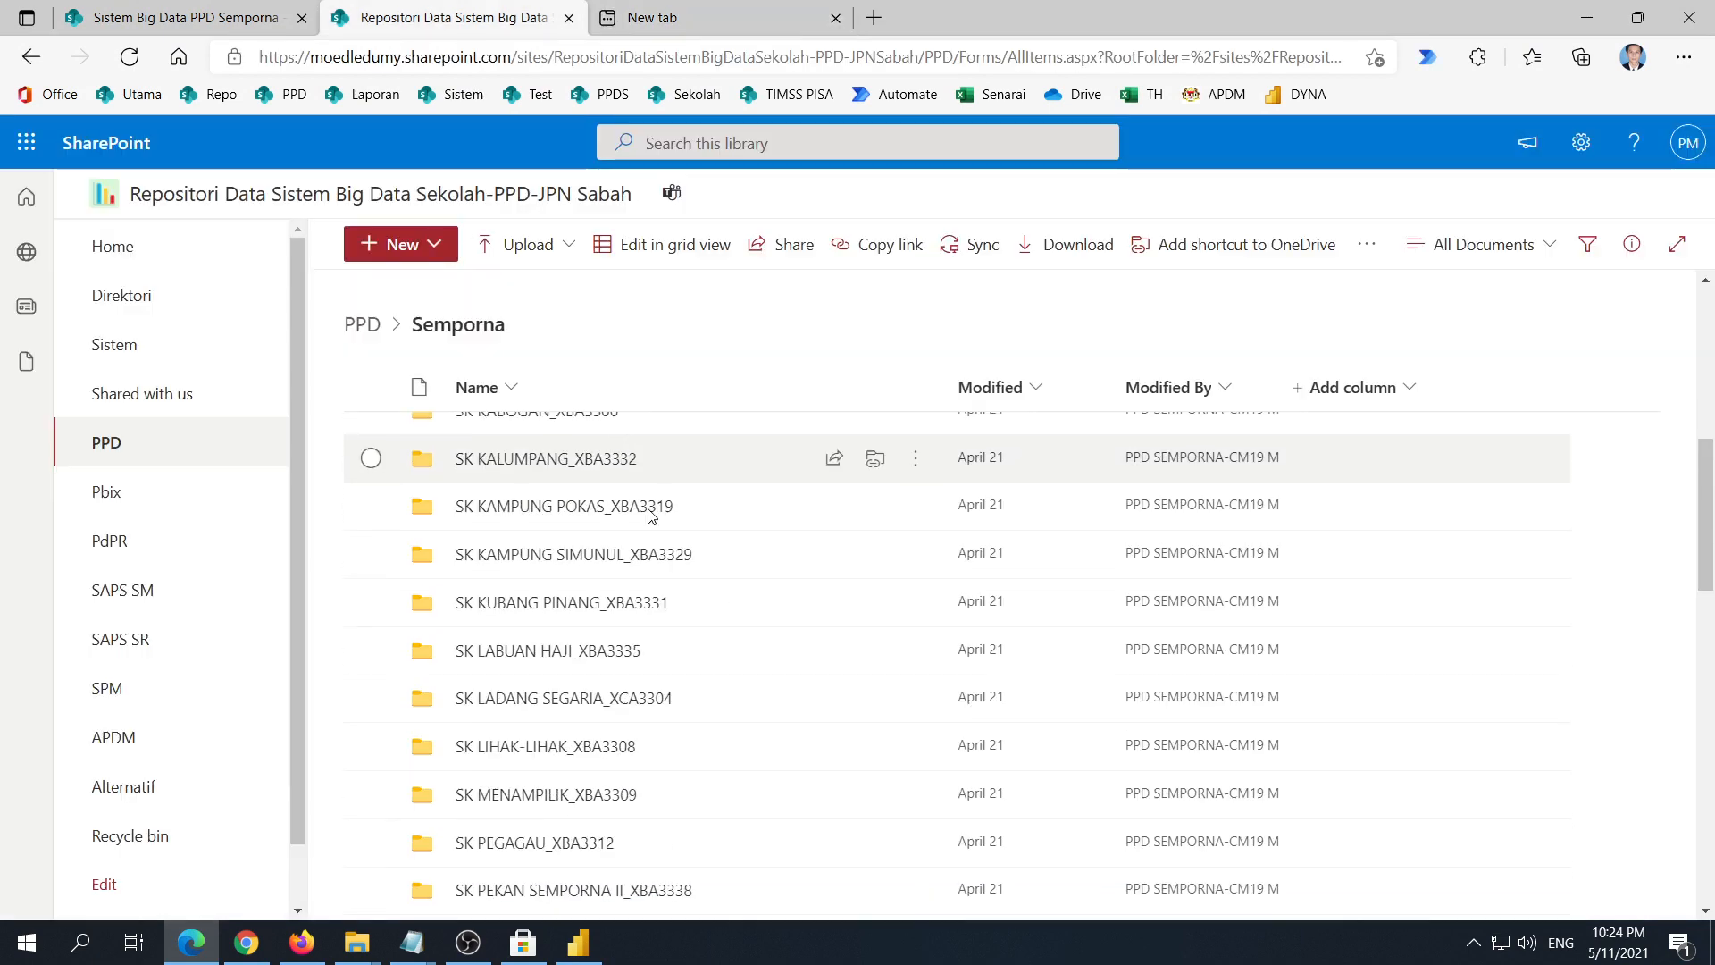
scroll(650, 515, down, 10)
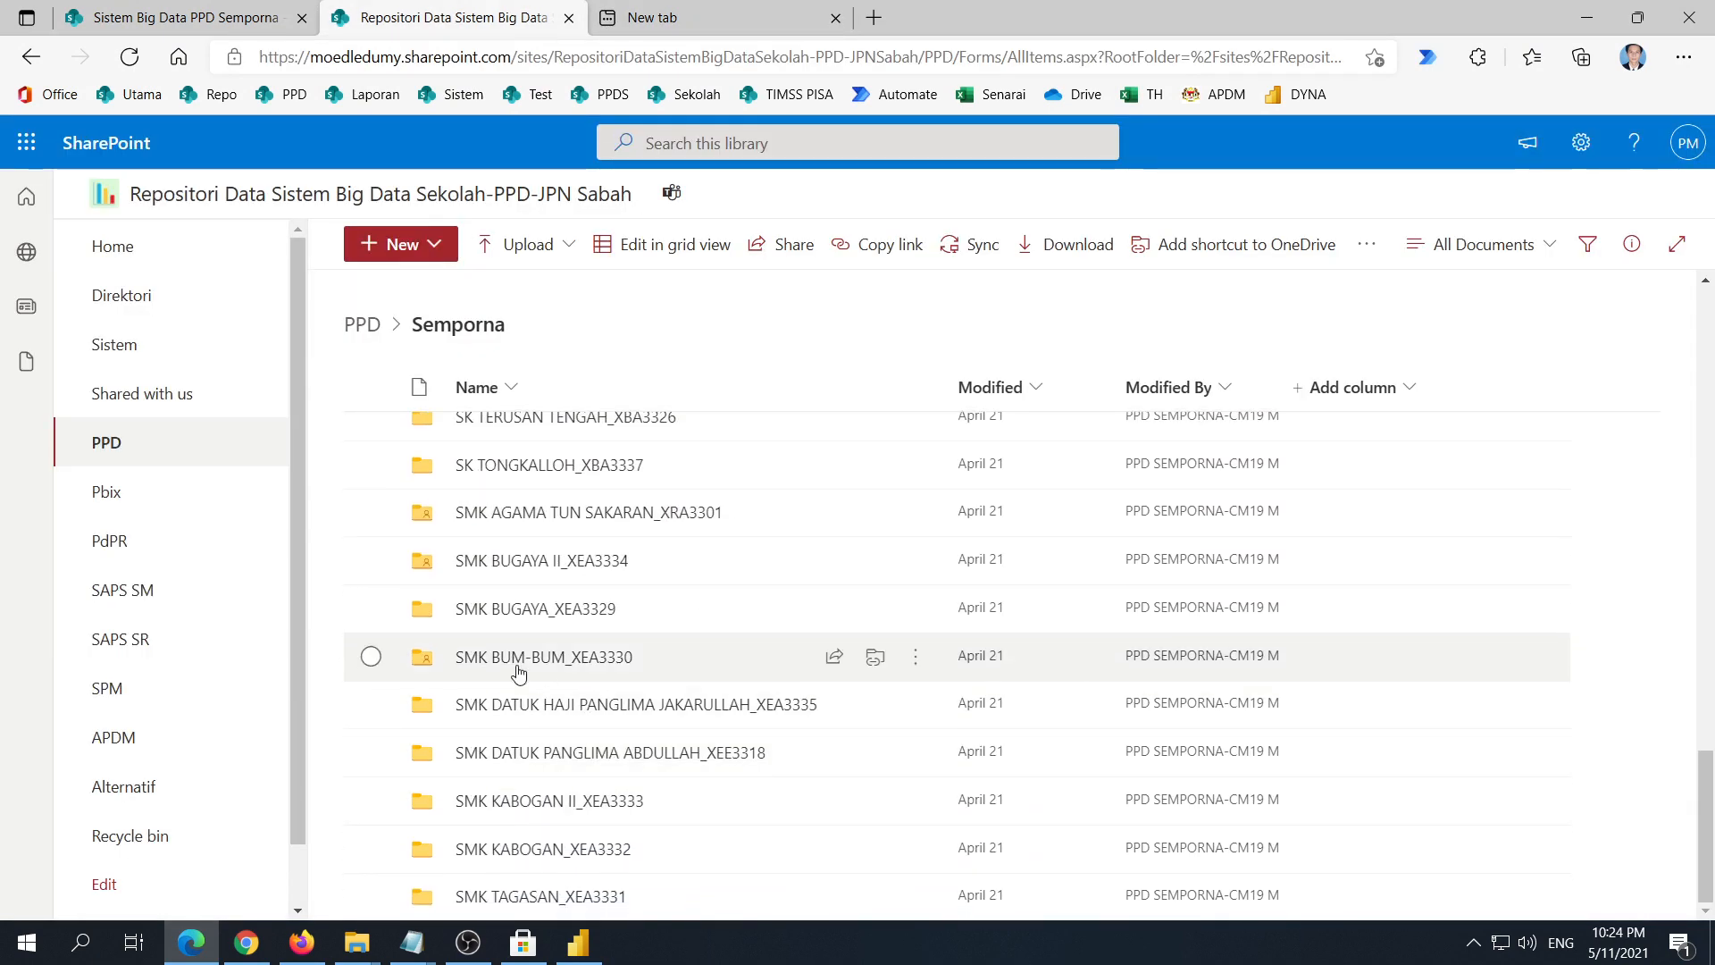
click(523, 661)
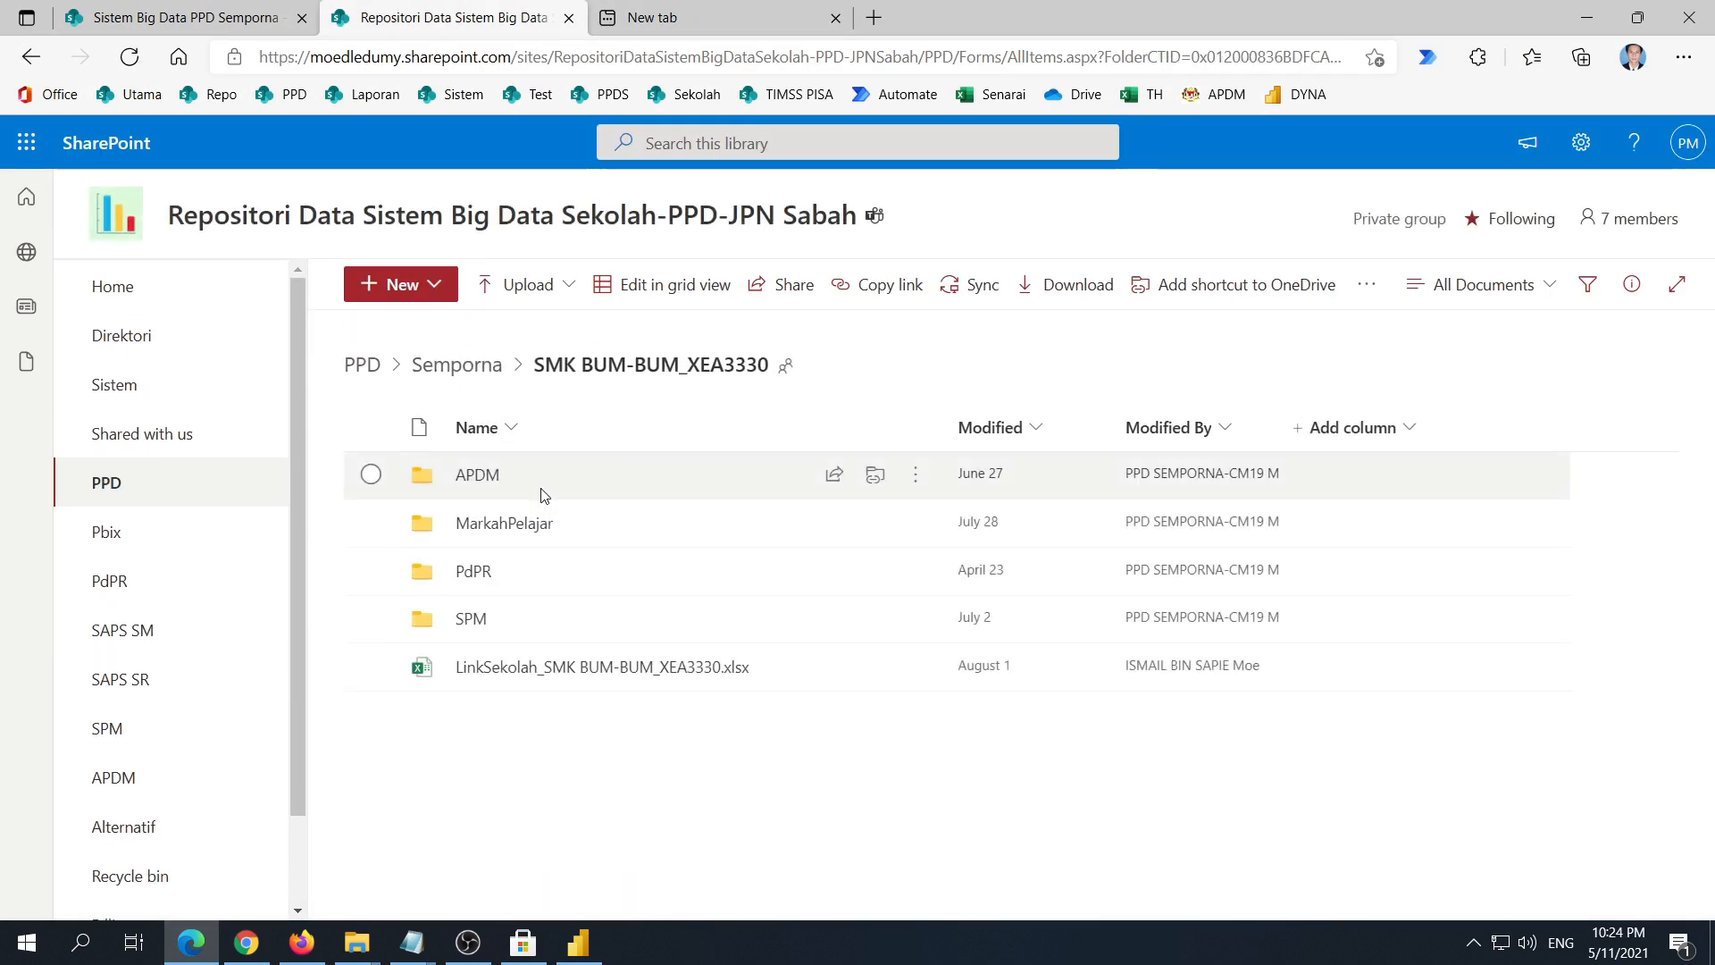
Step: Delete the two duplicate copies of MarkahPAT2021_T4_SMK BUM-BUM_XEA3330.xlsx from the MarkahPelajar folder
click(496, 524)
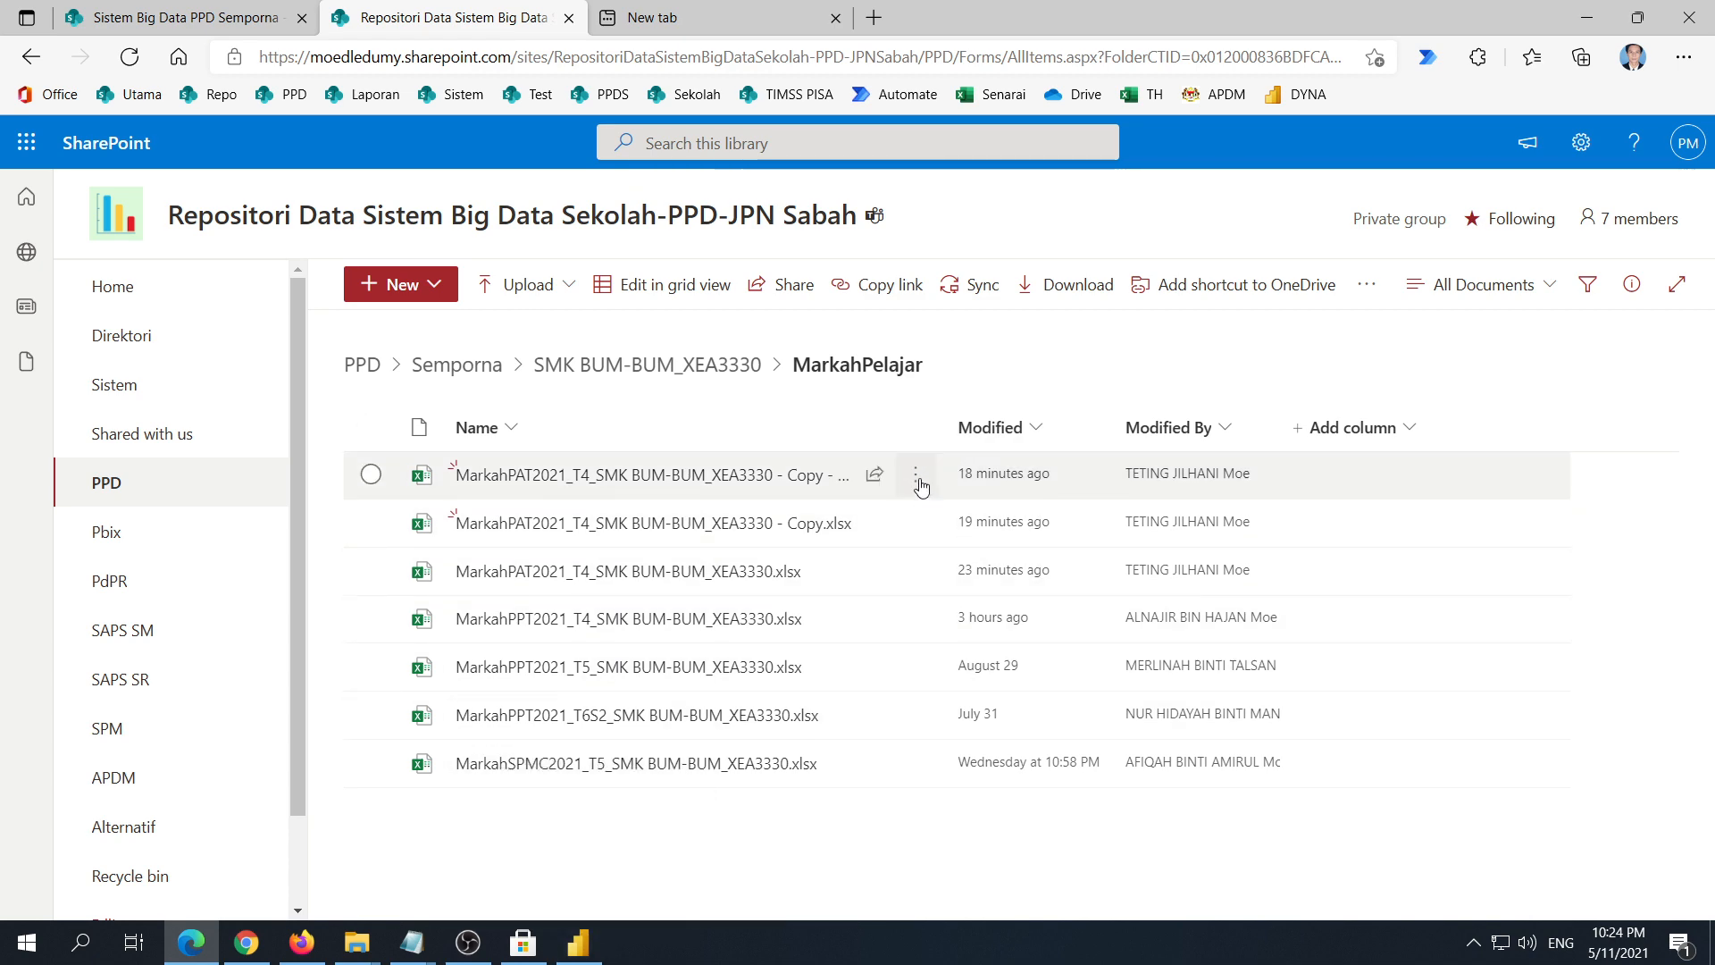
click(916, 475)
click(983, 528)
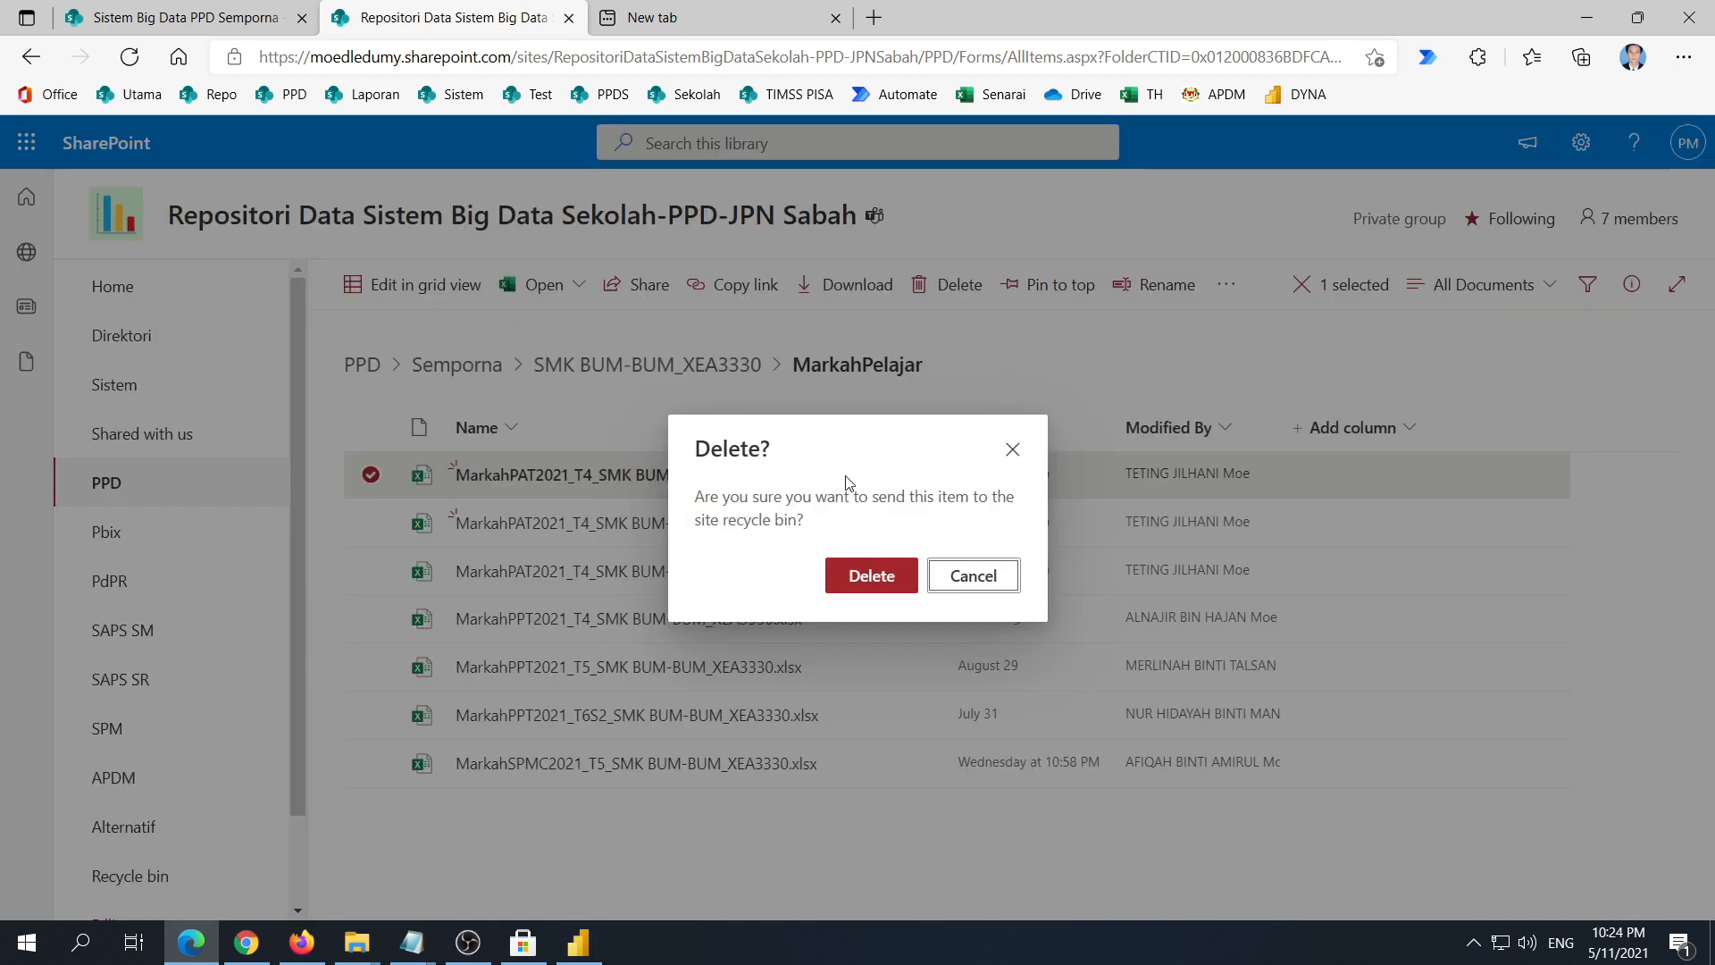
click(882, 577)
click(916, 475)
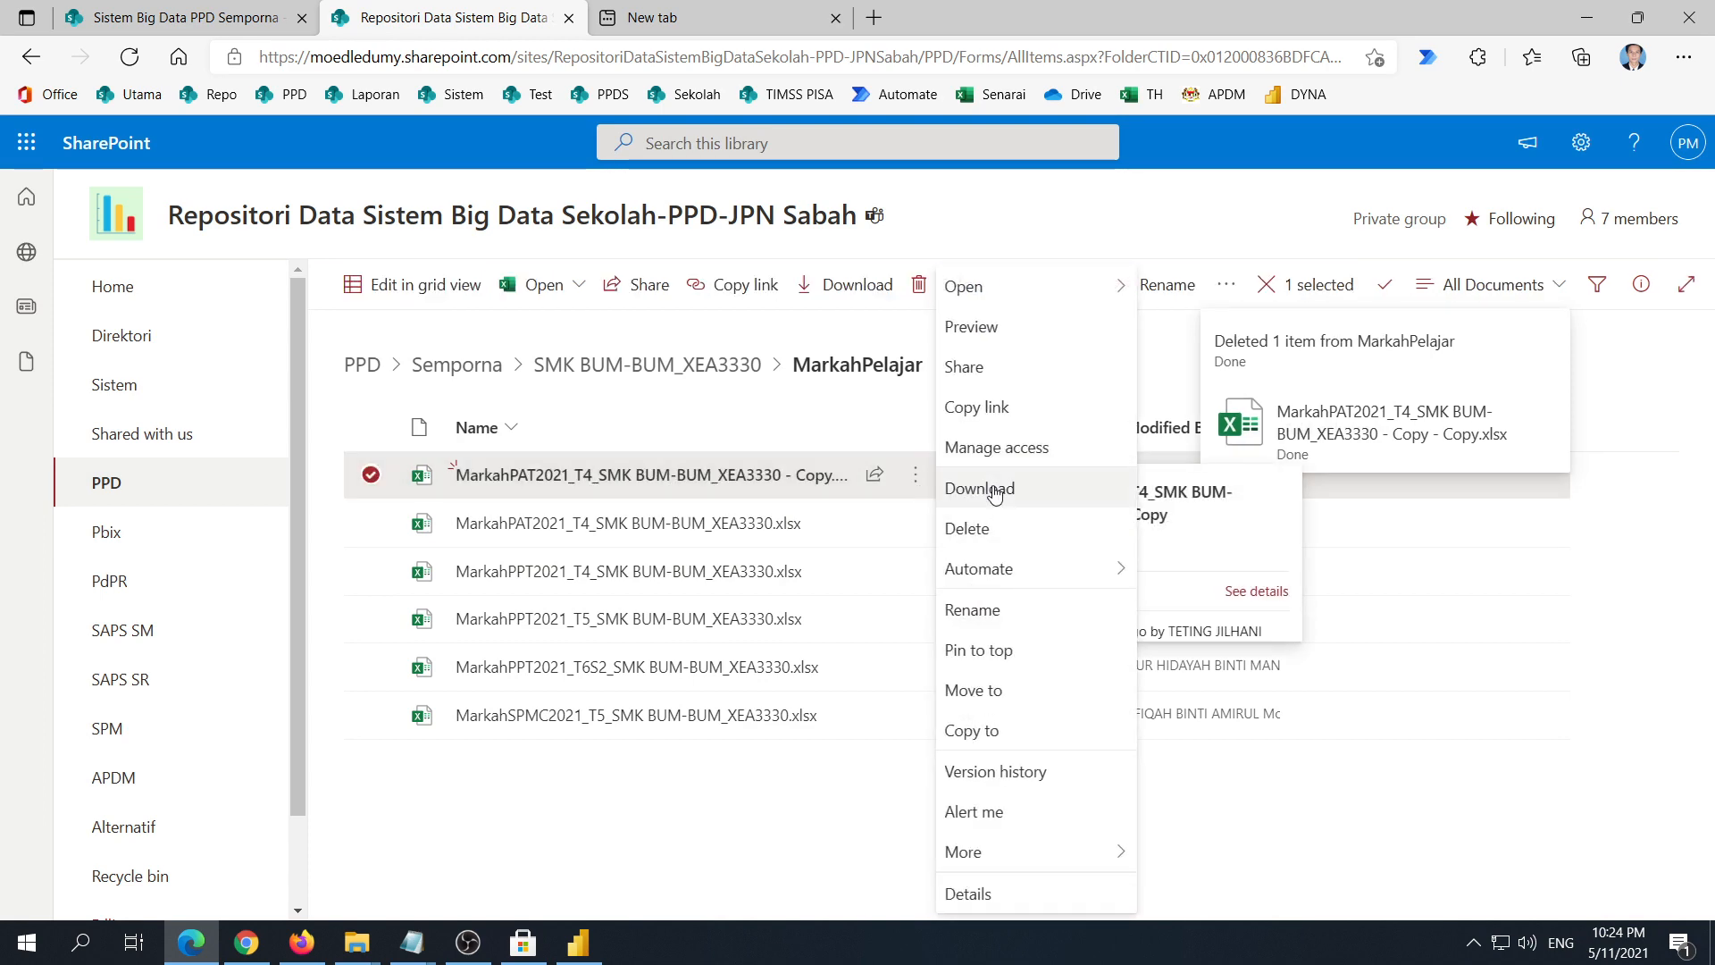
click(983, 528)
click(889, 577)
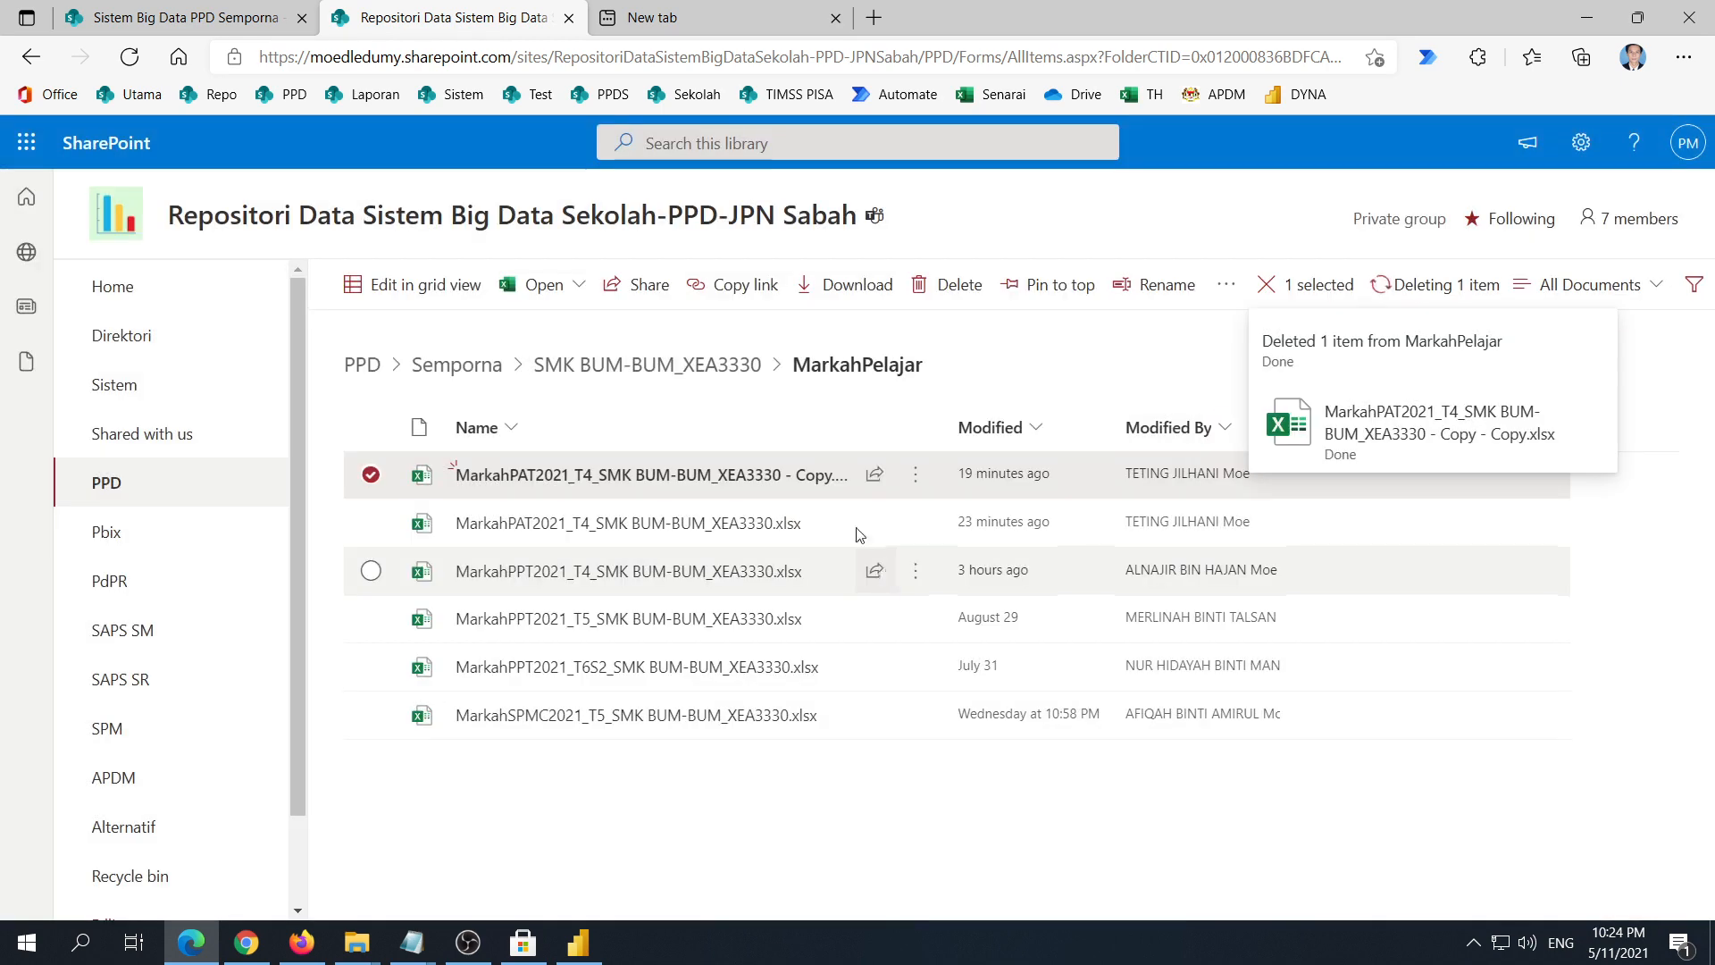
Step: Open MarkahPAT2021_T4_SMK BUM-BUM_XEA3330.xlsx and locate the student named 11 in cell F15 of the 4BUDI sheet
click(608, 476)
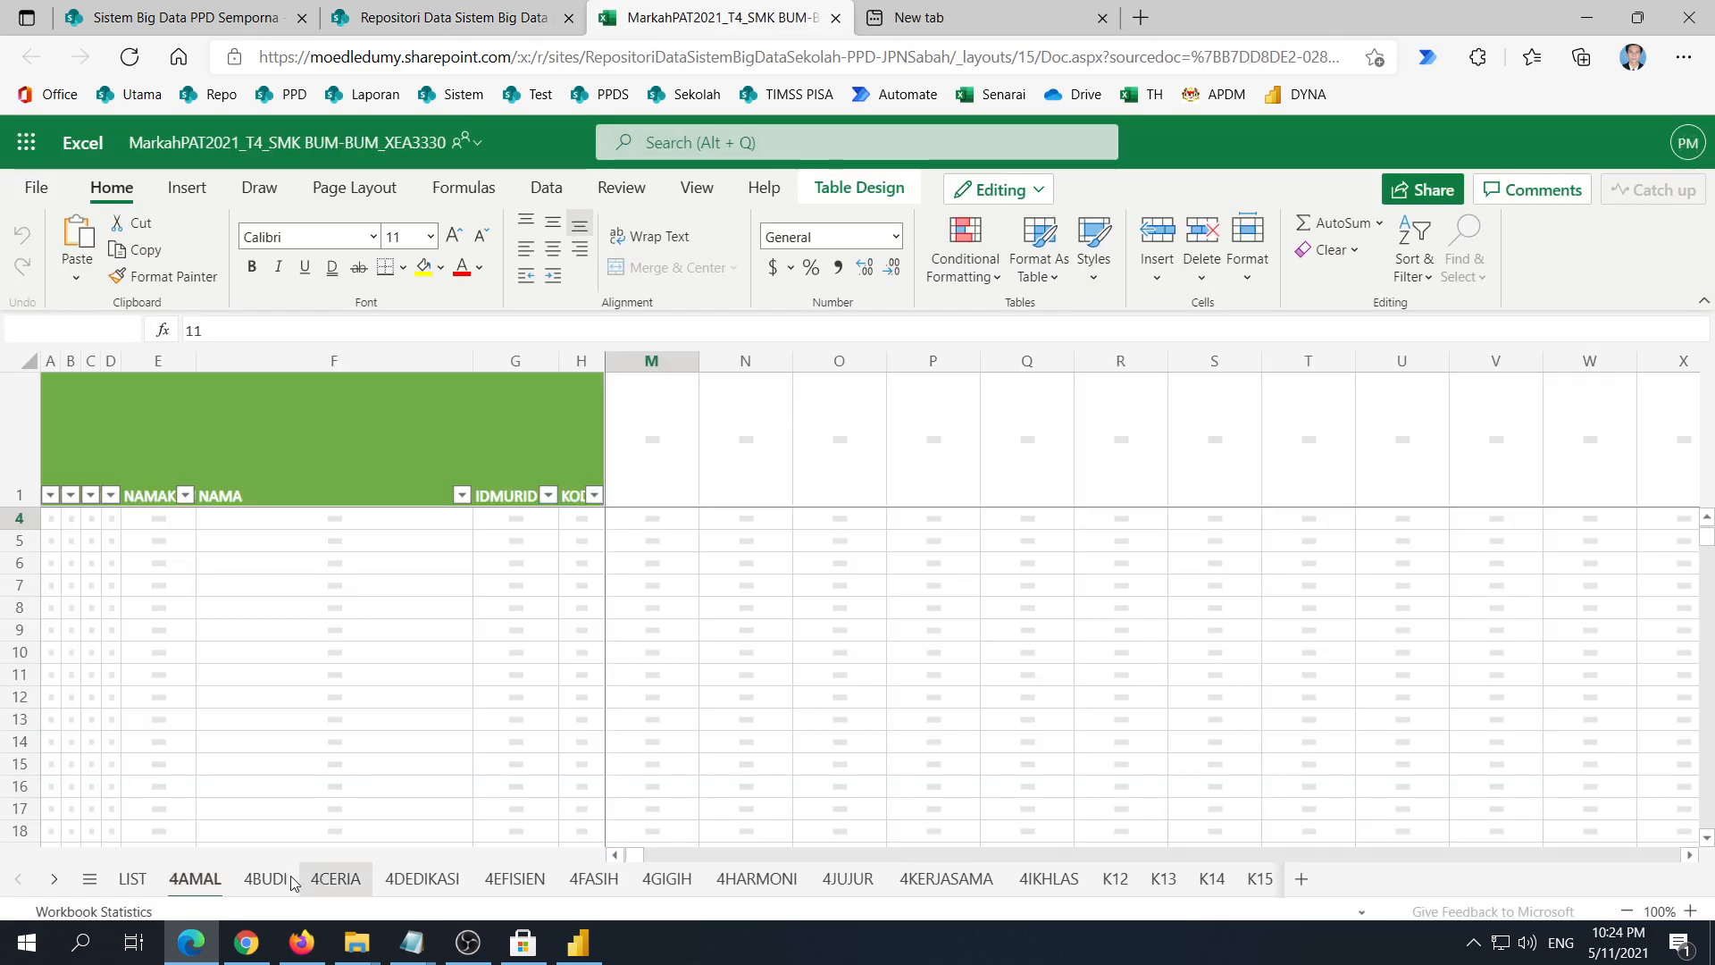
click(429, 781)
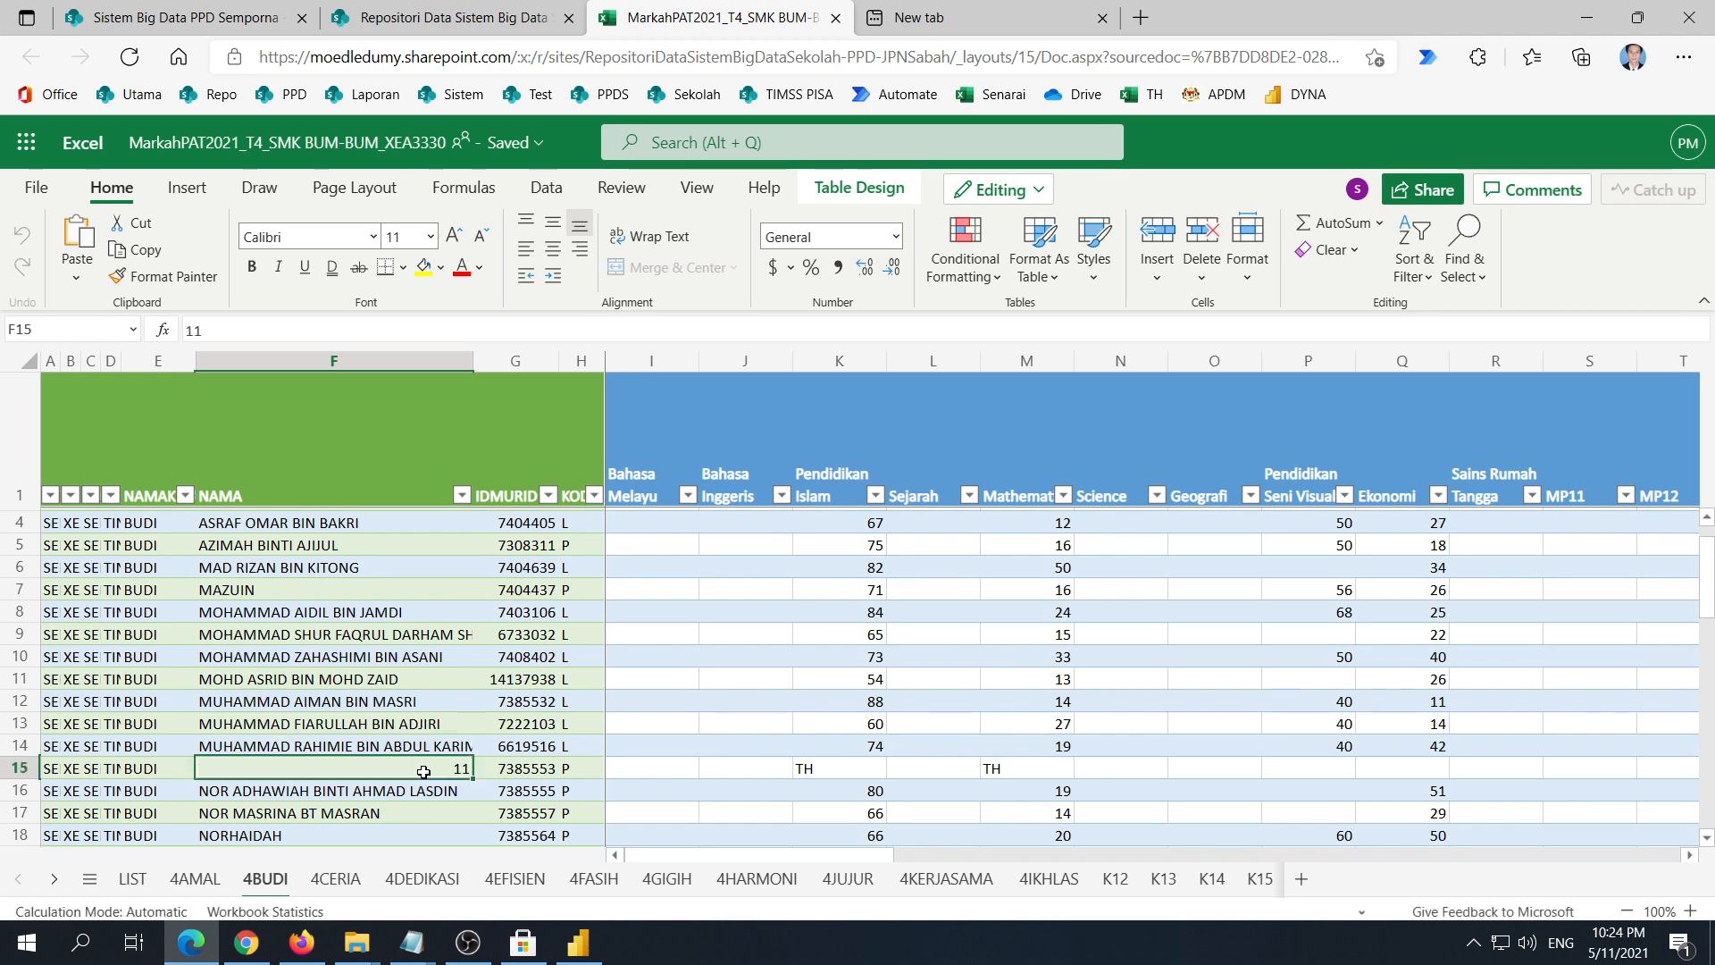
scroll(407, 715, up, 1)
scroll(391, 670, down, 2)
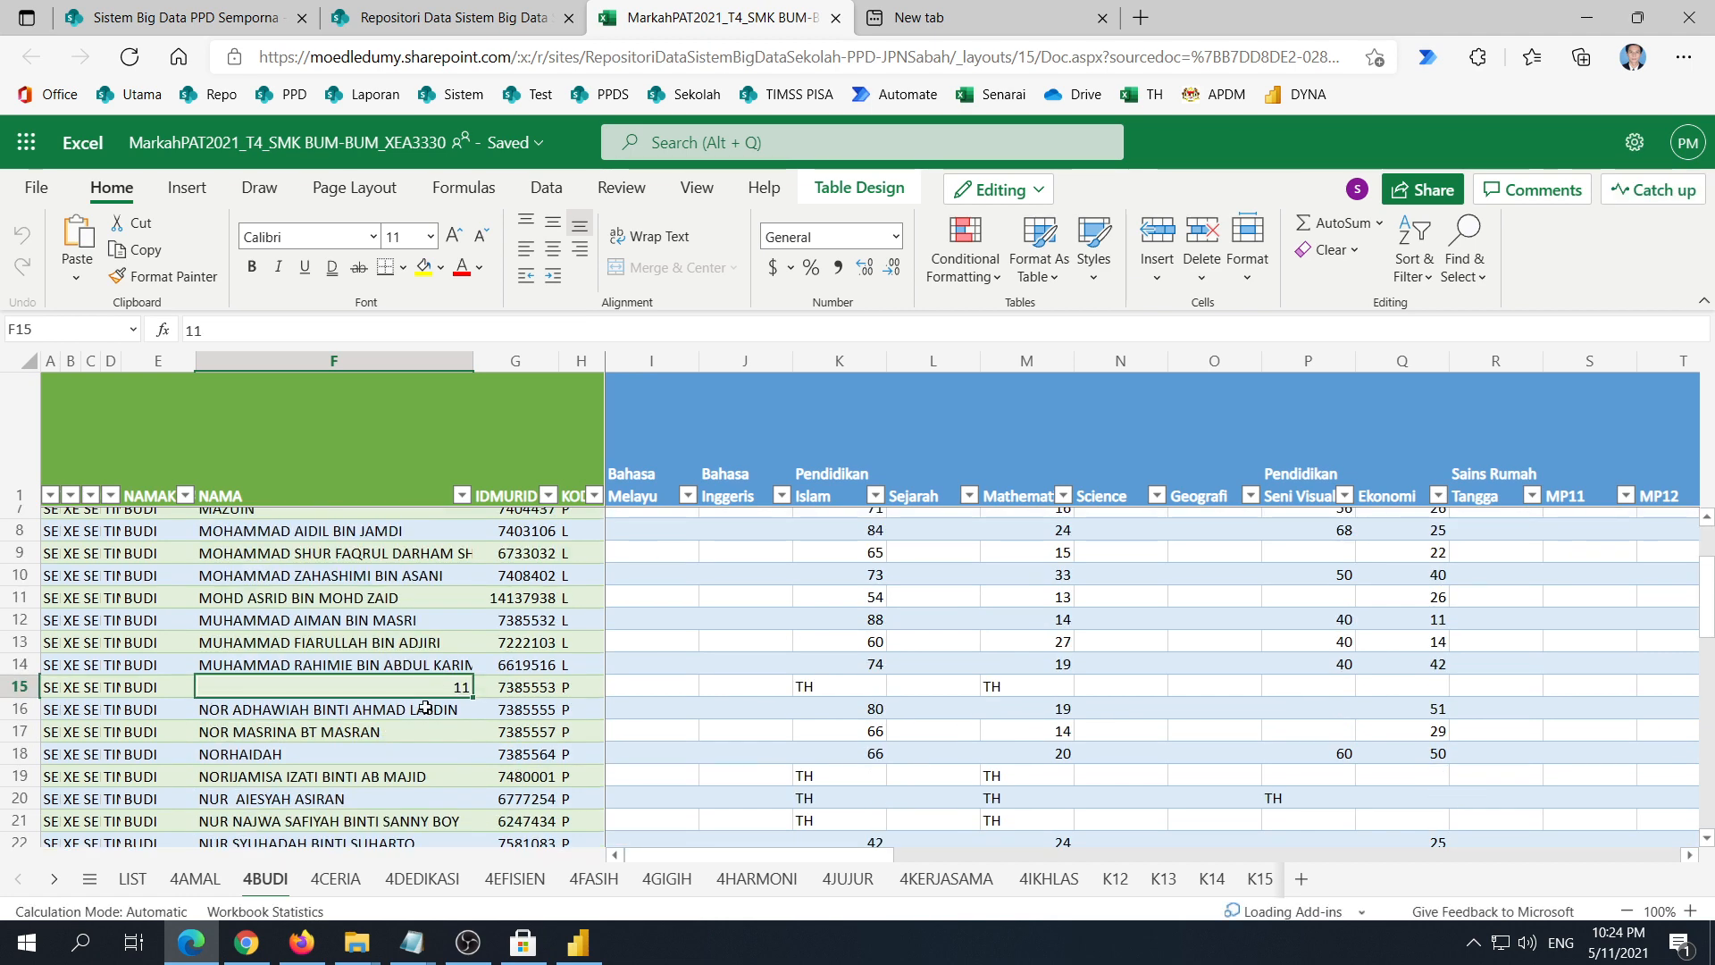
click(380, 720)
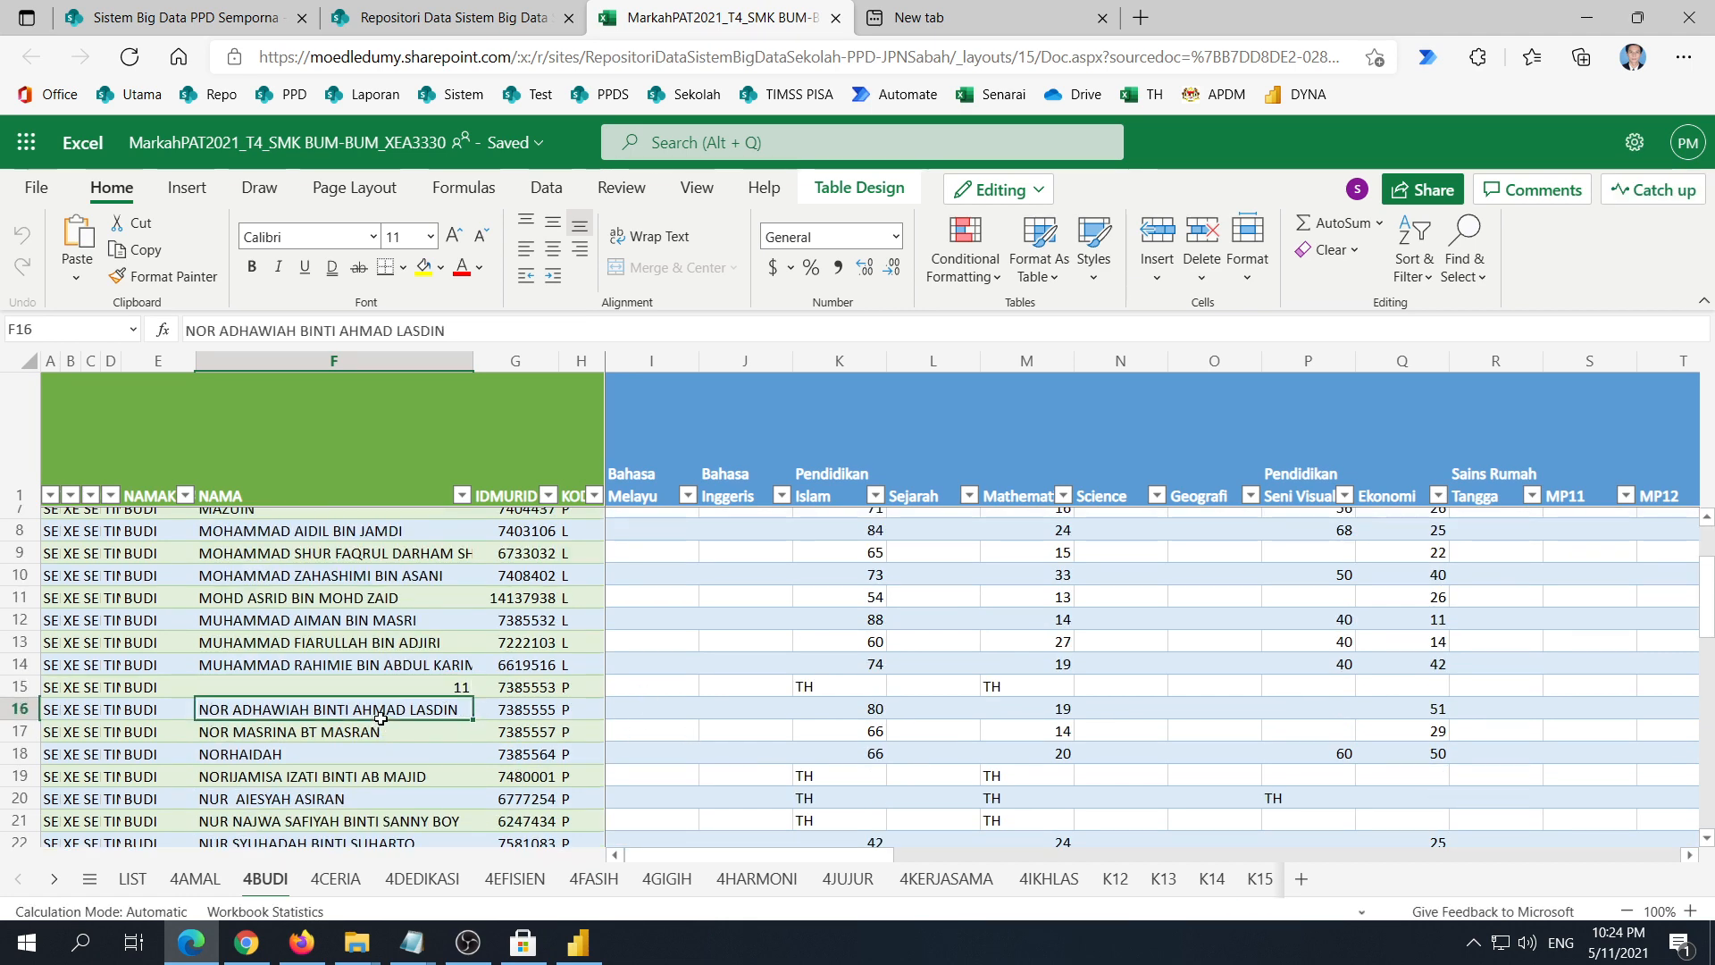
click(404, 690)
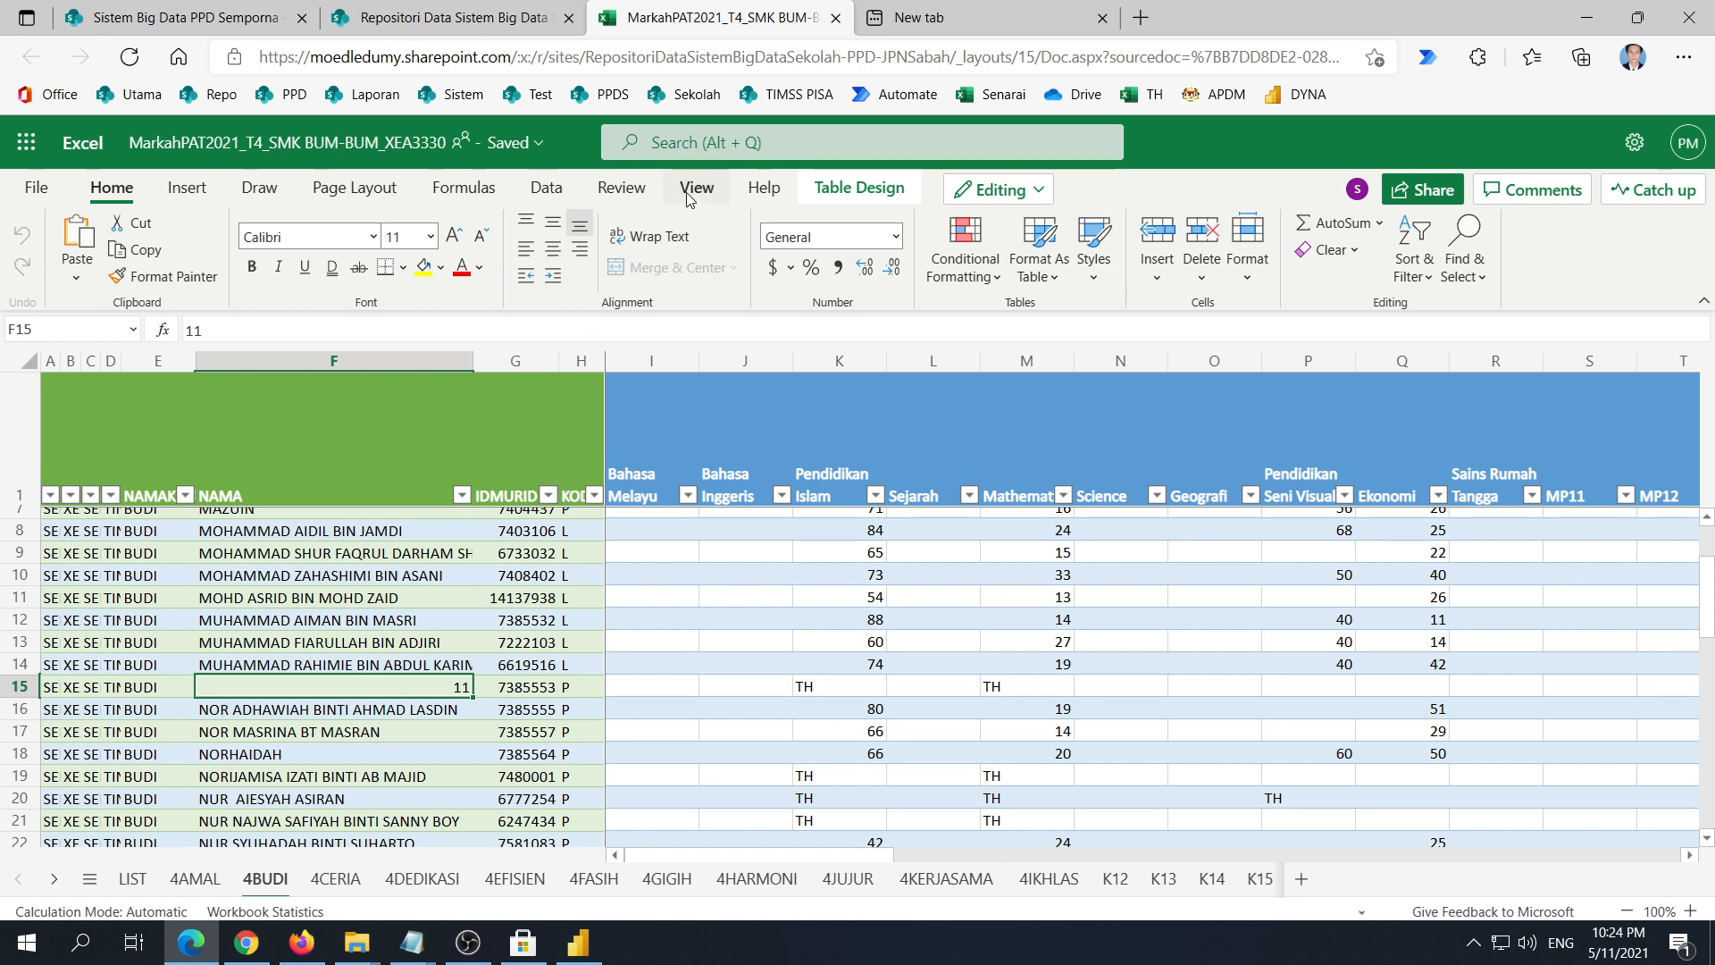
Step: Show the change history of cell F15 and expand its edit record to read the student's previous name
click(622, 188)
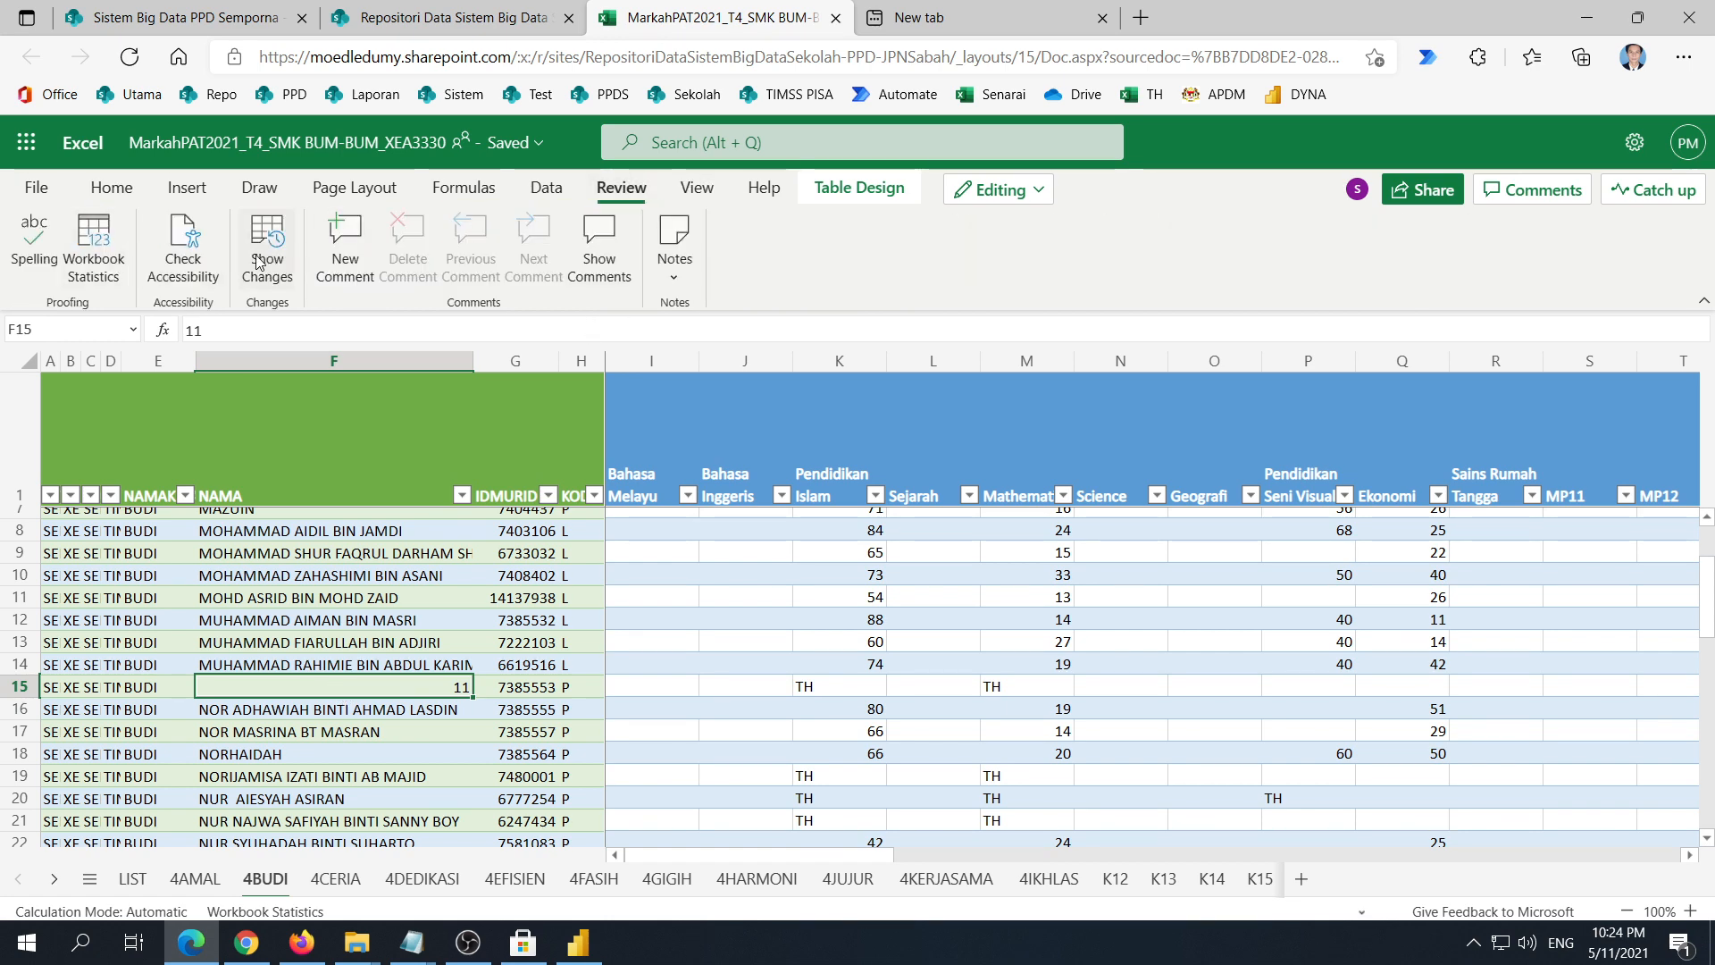
right_click(447, 693)
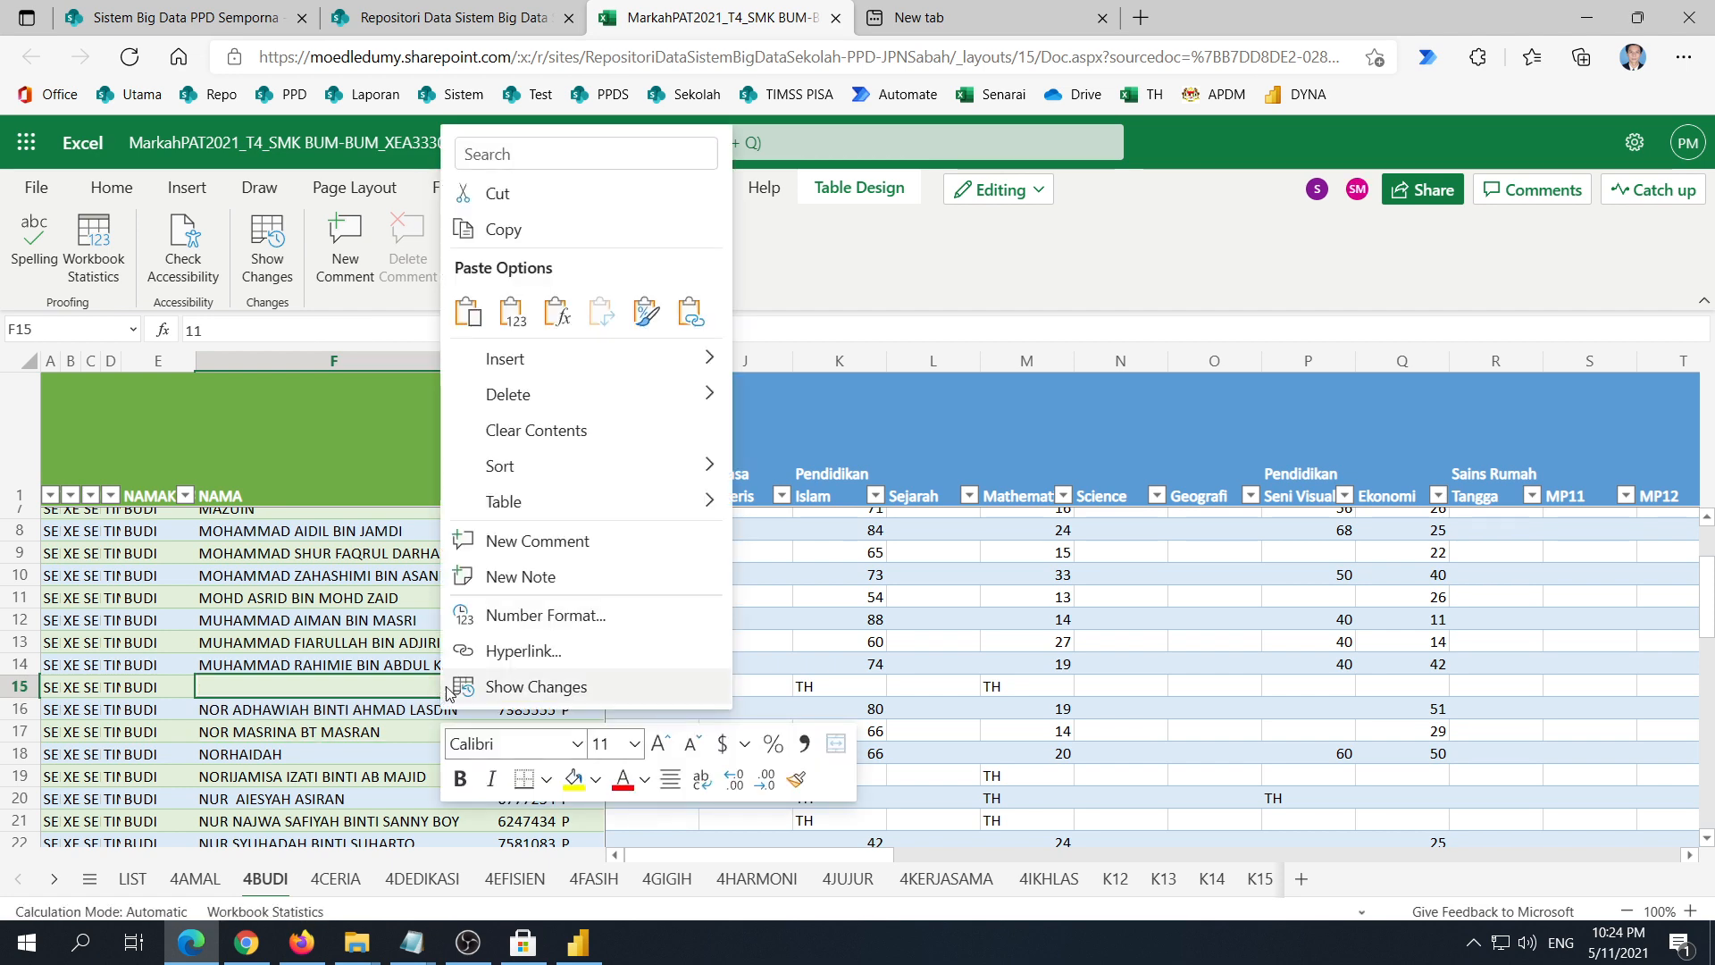
click(527, 686)
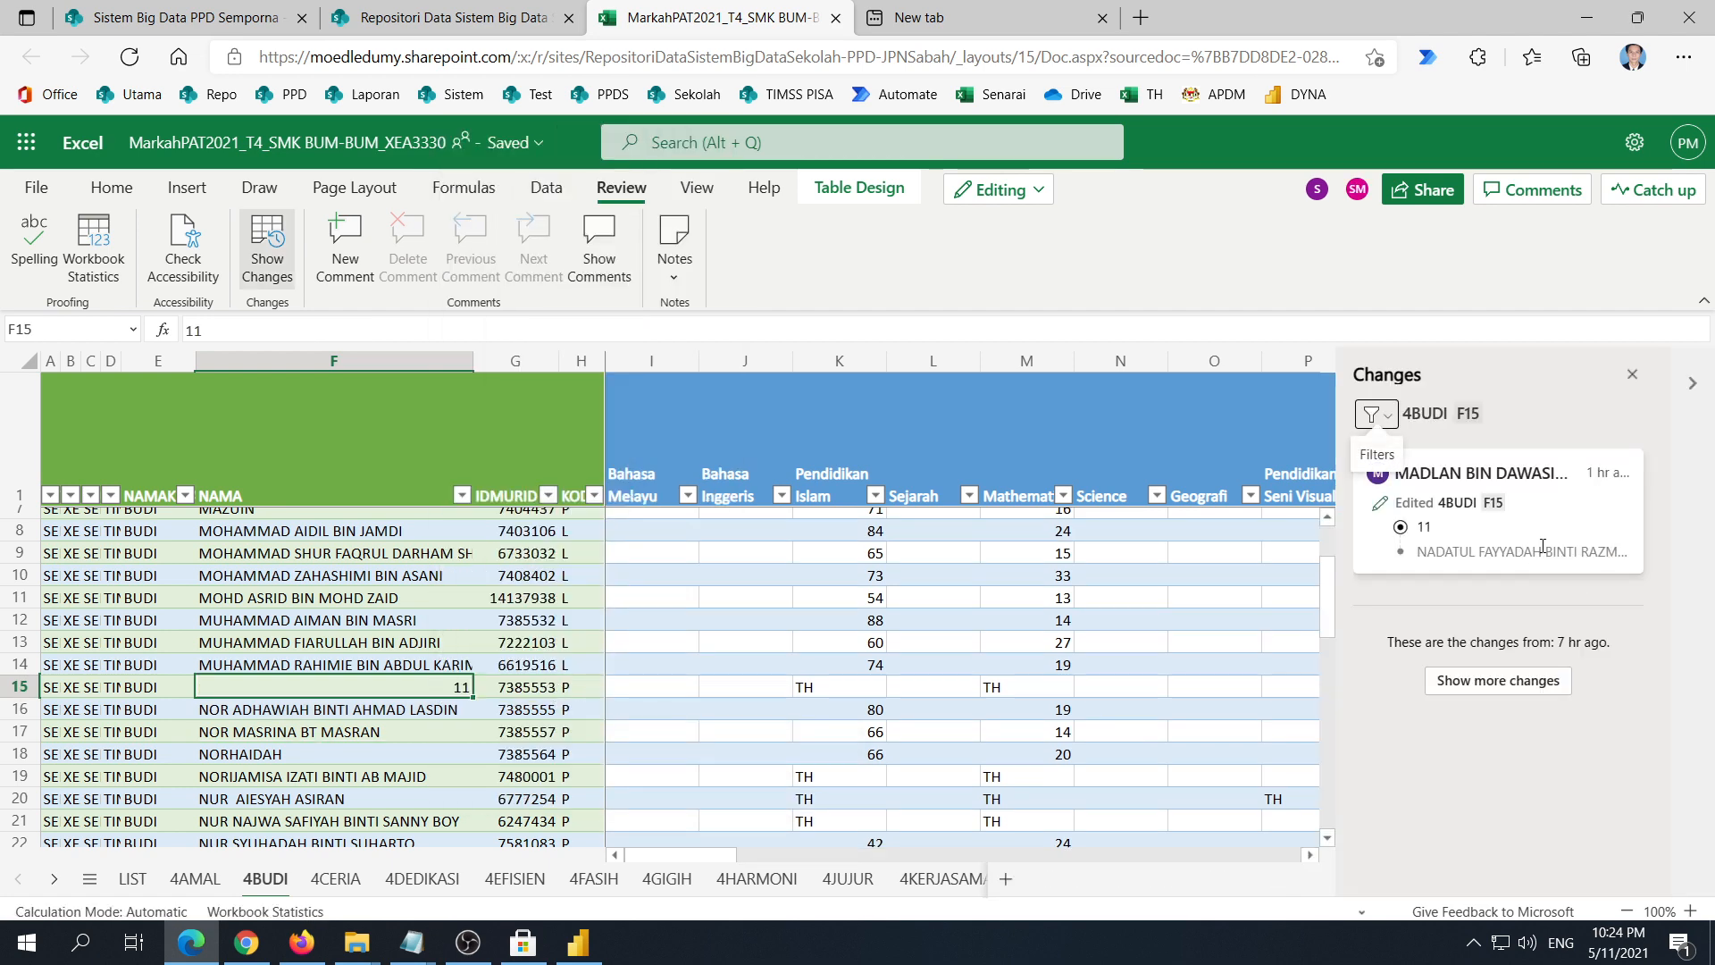
click(1553, 538)
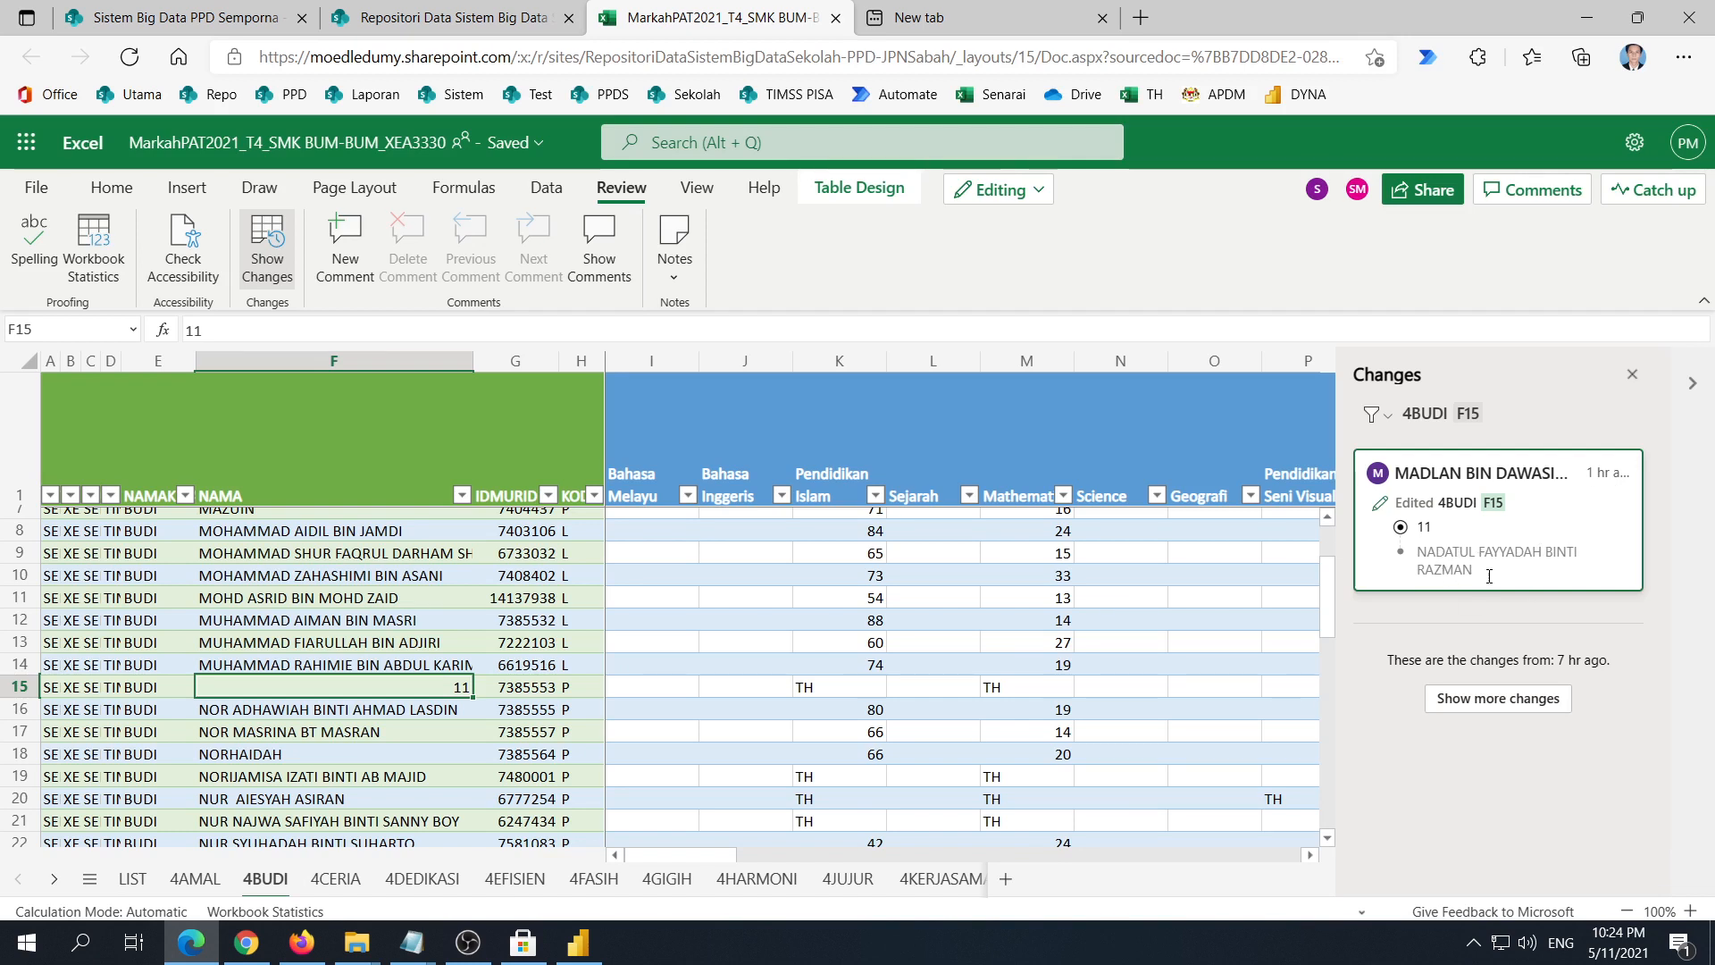
Step: Try to paste the student's previous name from the change record into cell F15, and undo the paste
drag(1475, 572, 1418, 552)
key(ctrl+c)
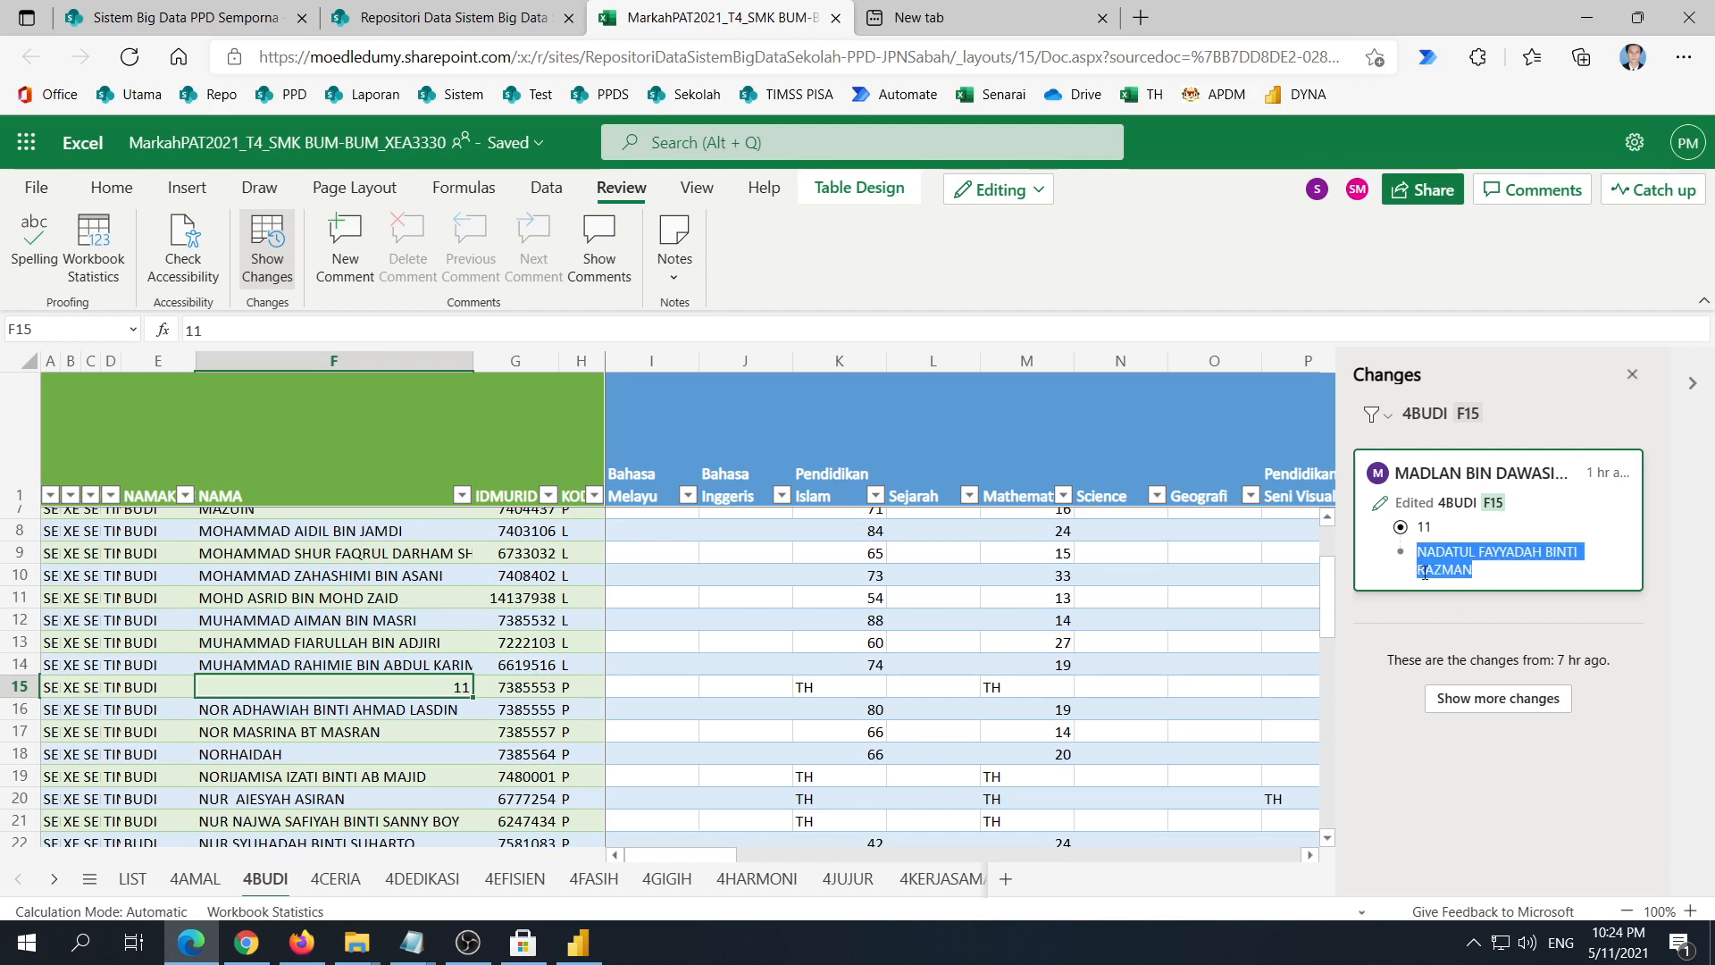
click(442, 702)
click(444, 690)
key(ctrl+v)
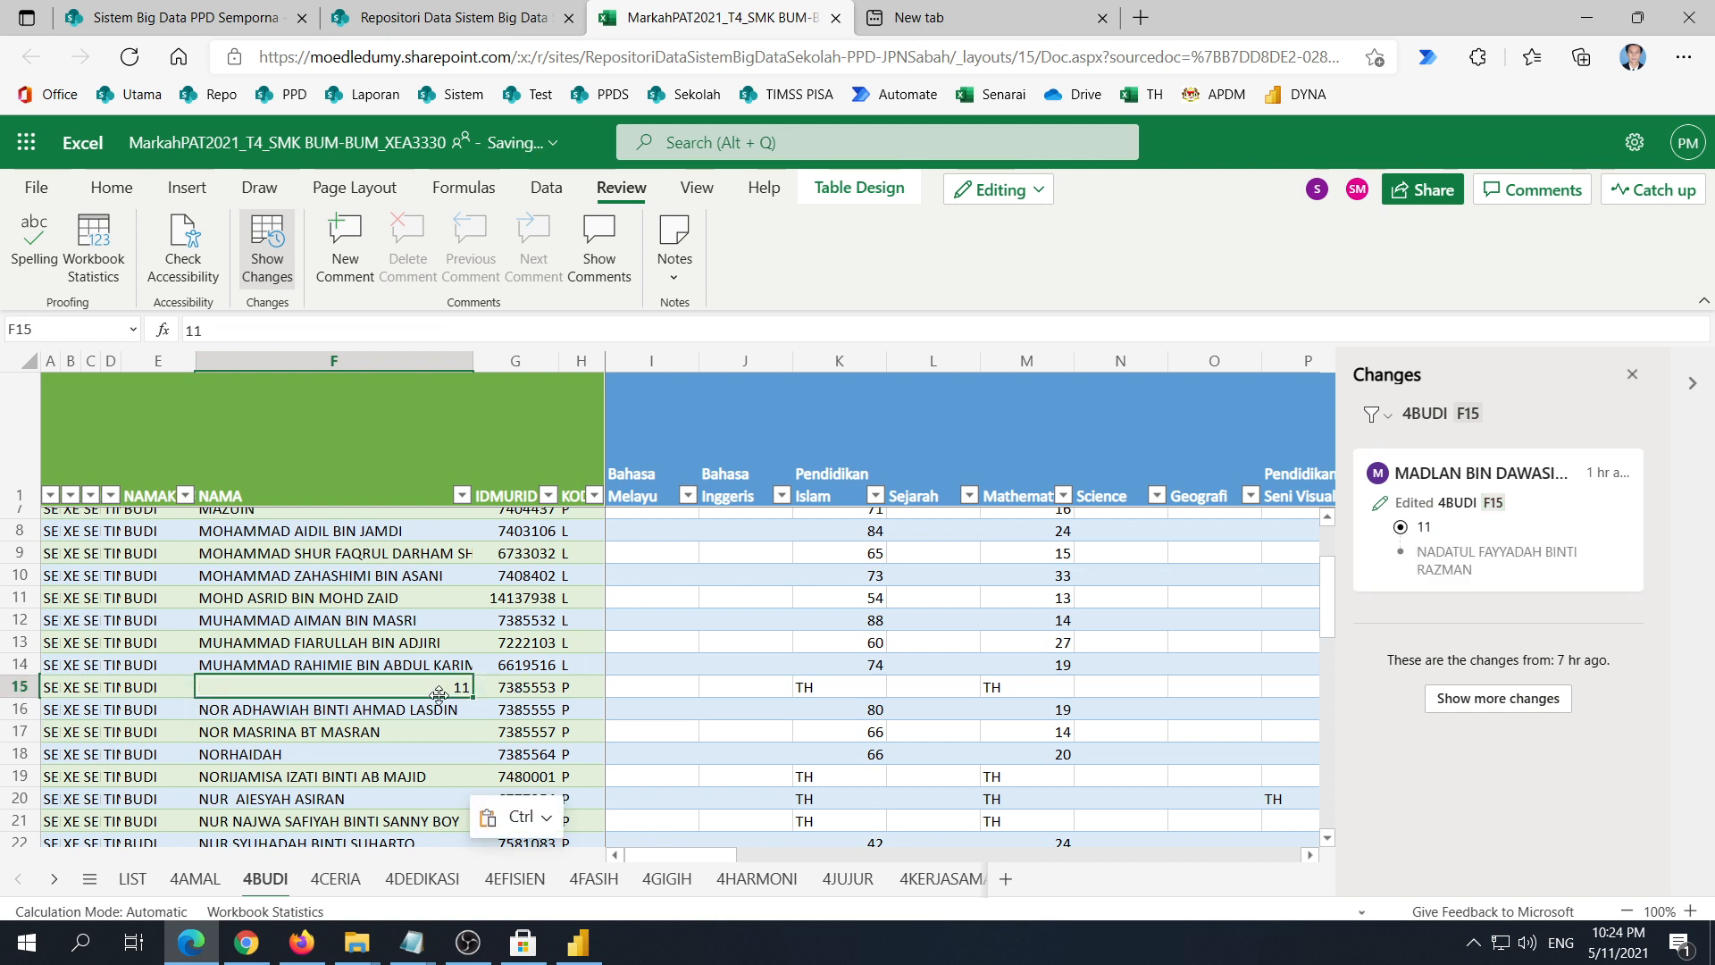
key(ctrl+z)
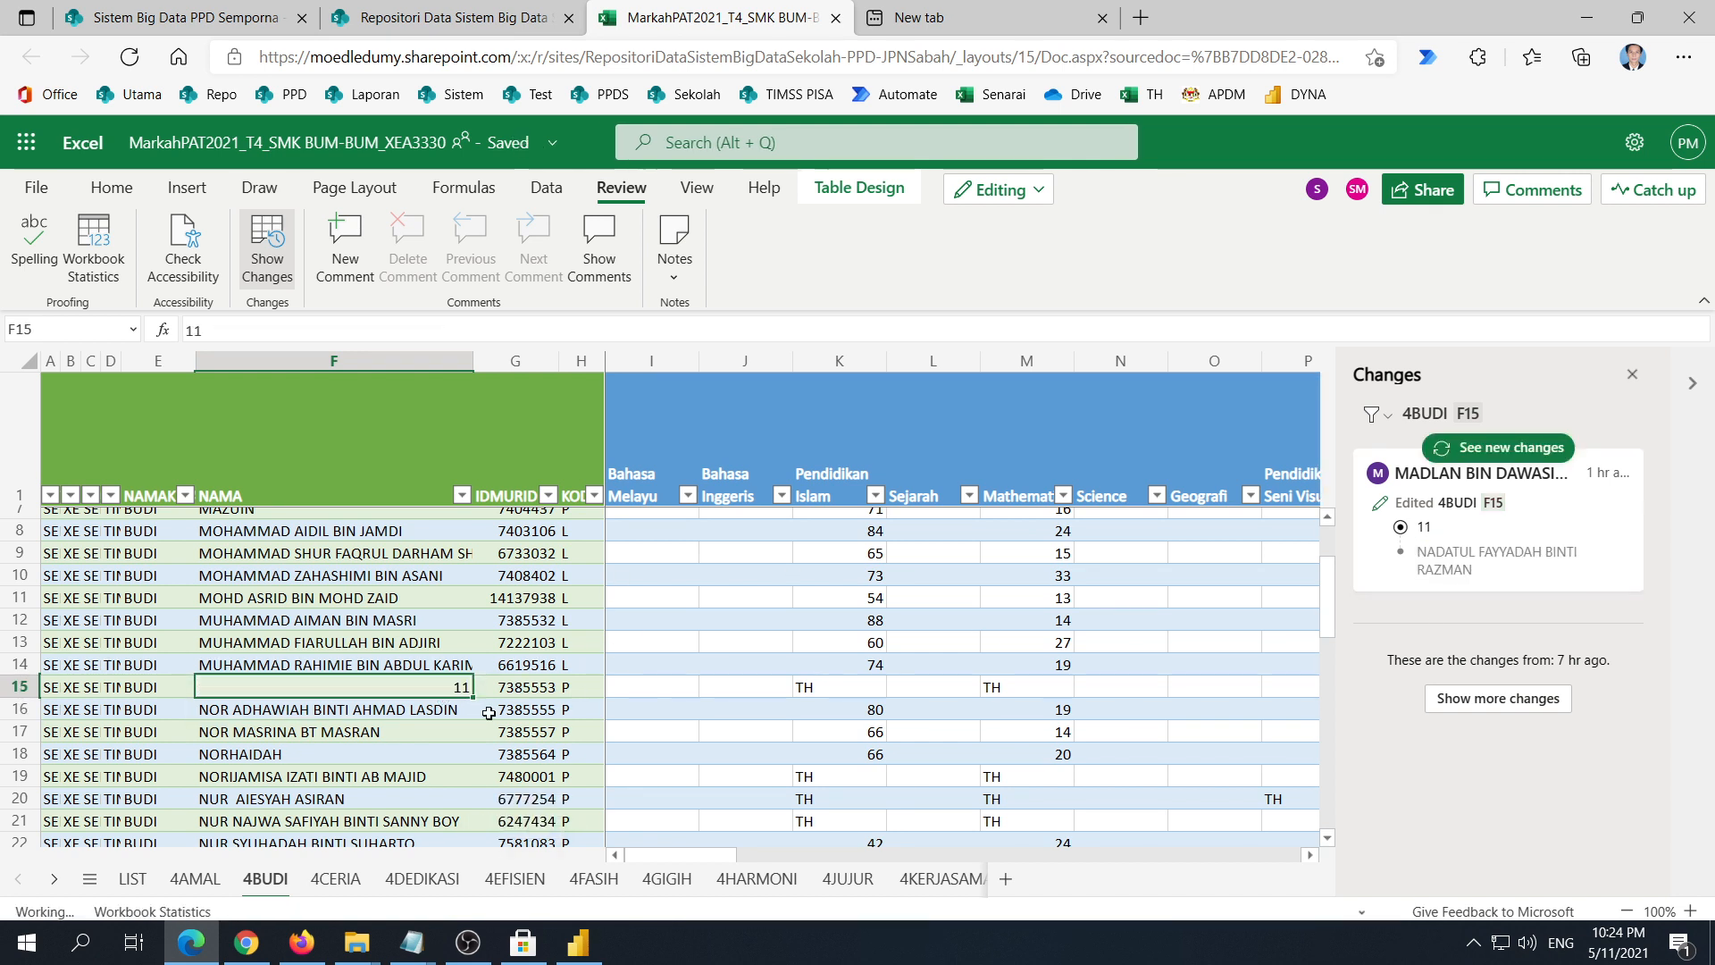
Step: Restore the student's previous name in cell F15 by copying it from the change record and pasting values only
drag(1474, 572, 1417, 551)
key(ctrl+c)
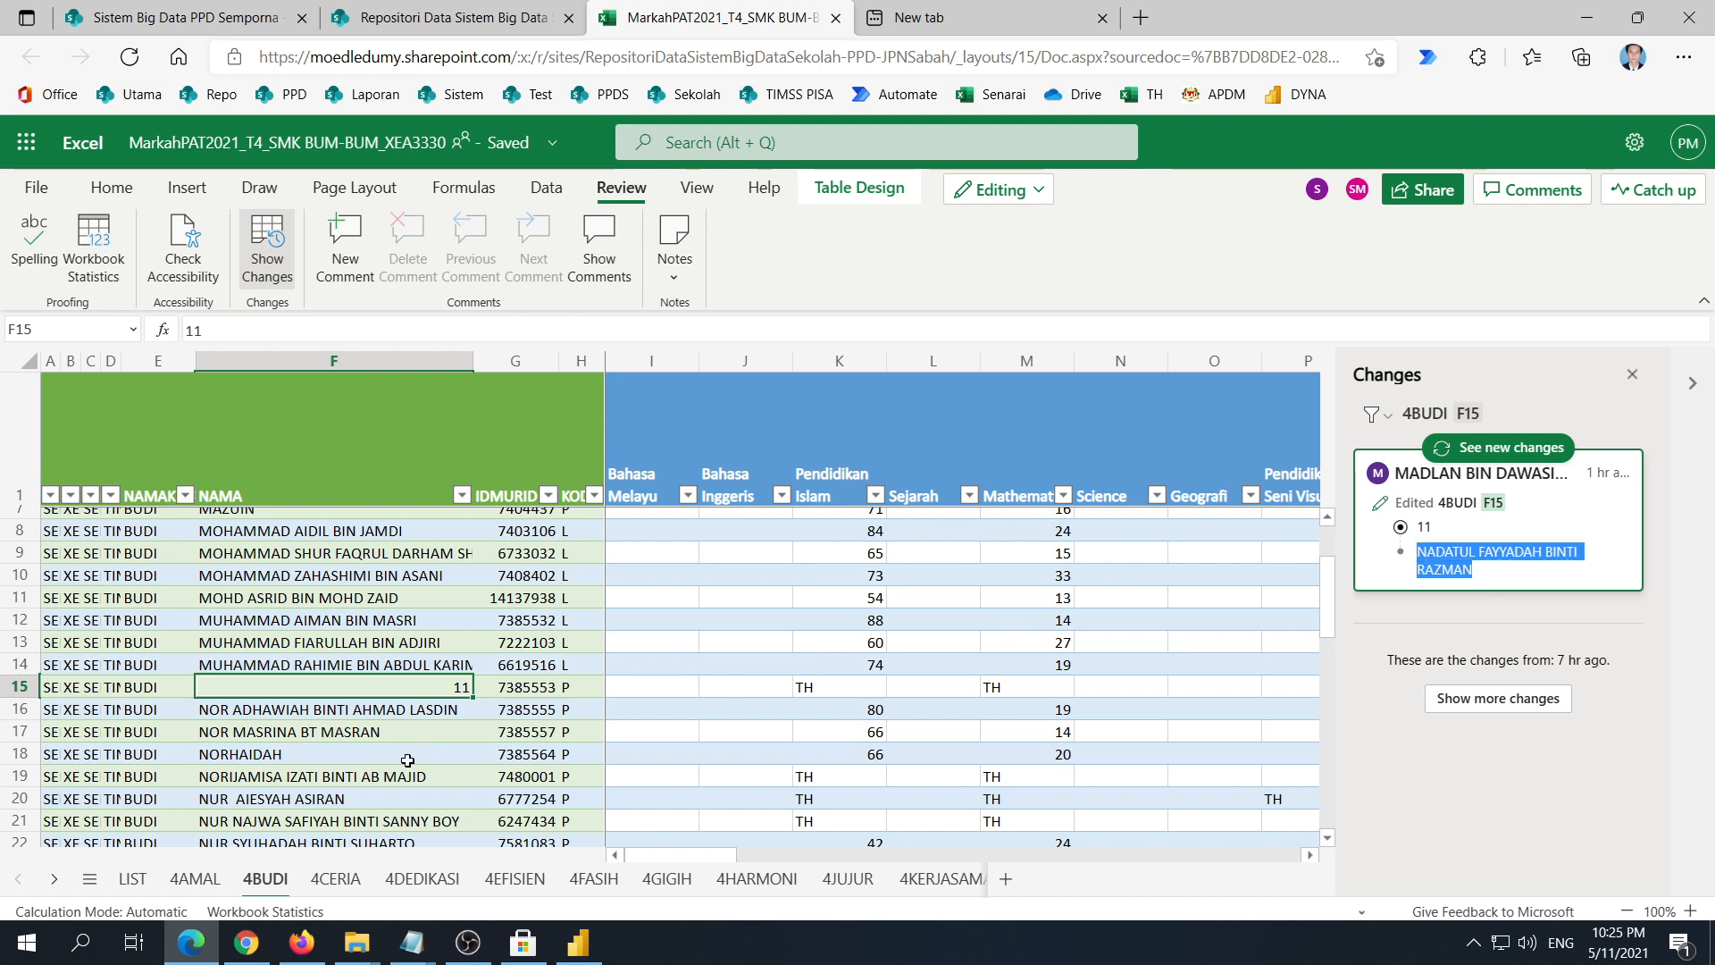
click(390, 719)
right_click(406, 686)
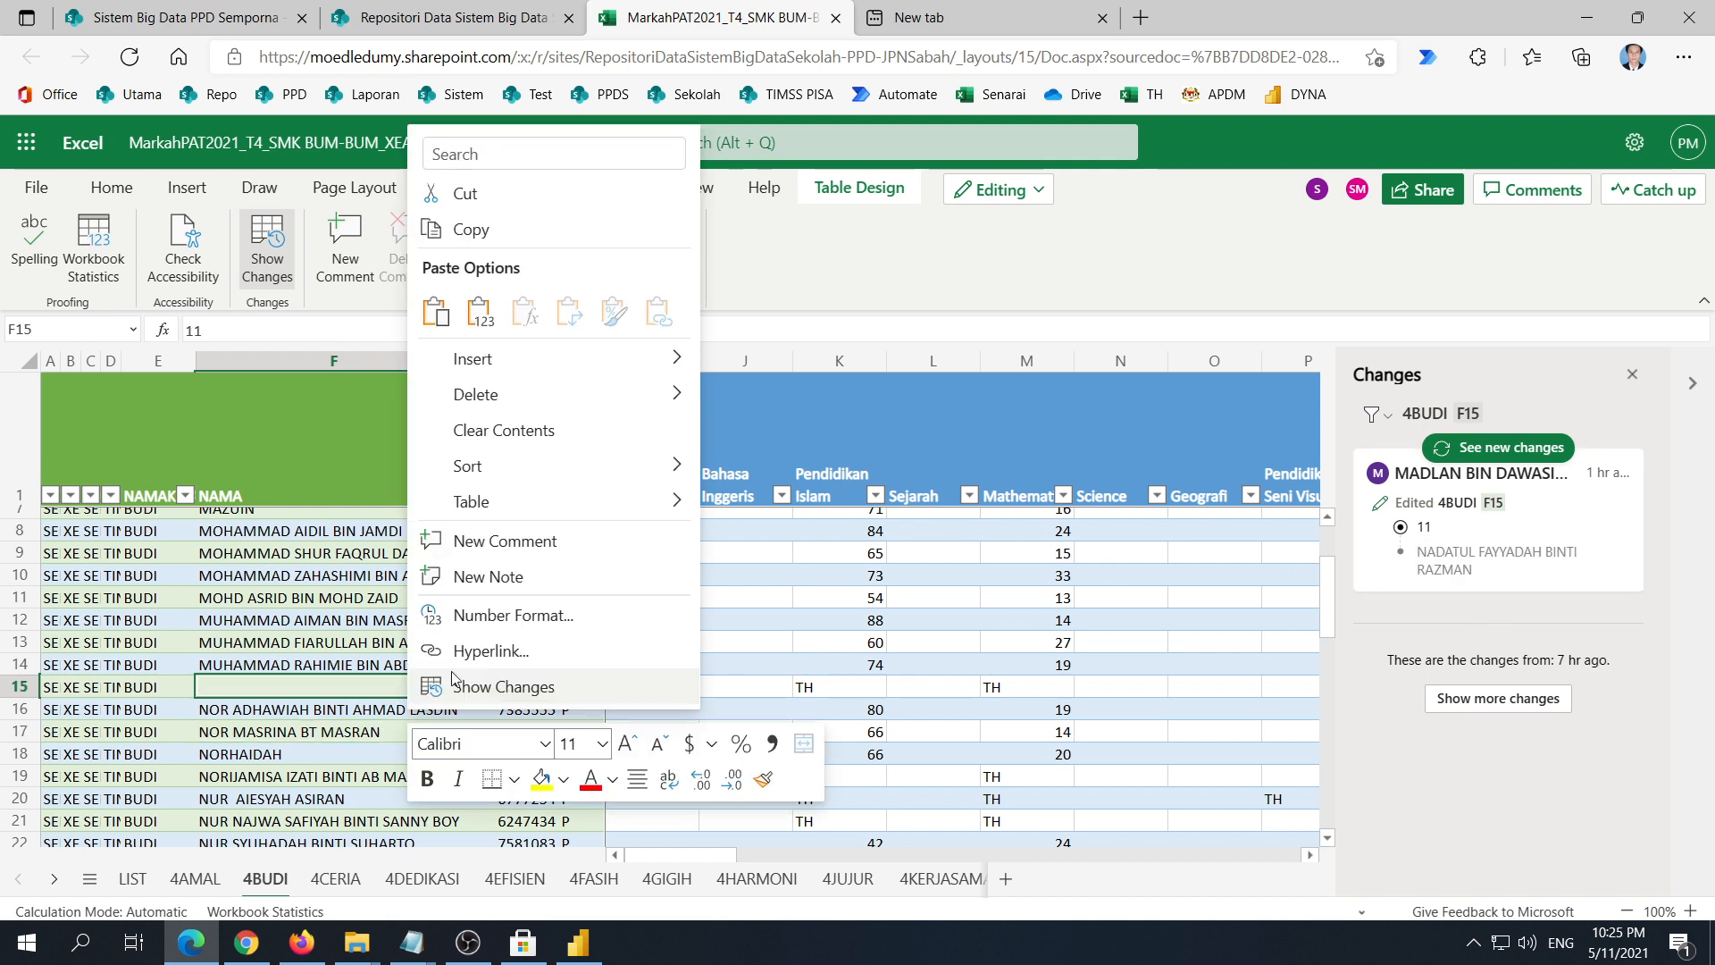
click(482, 315)
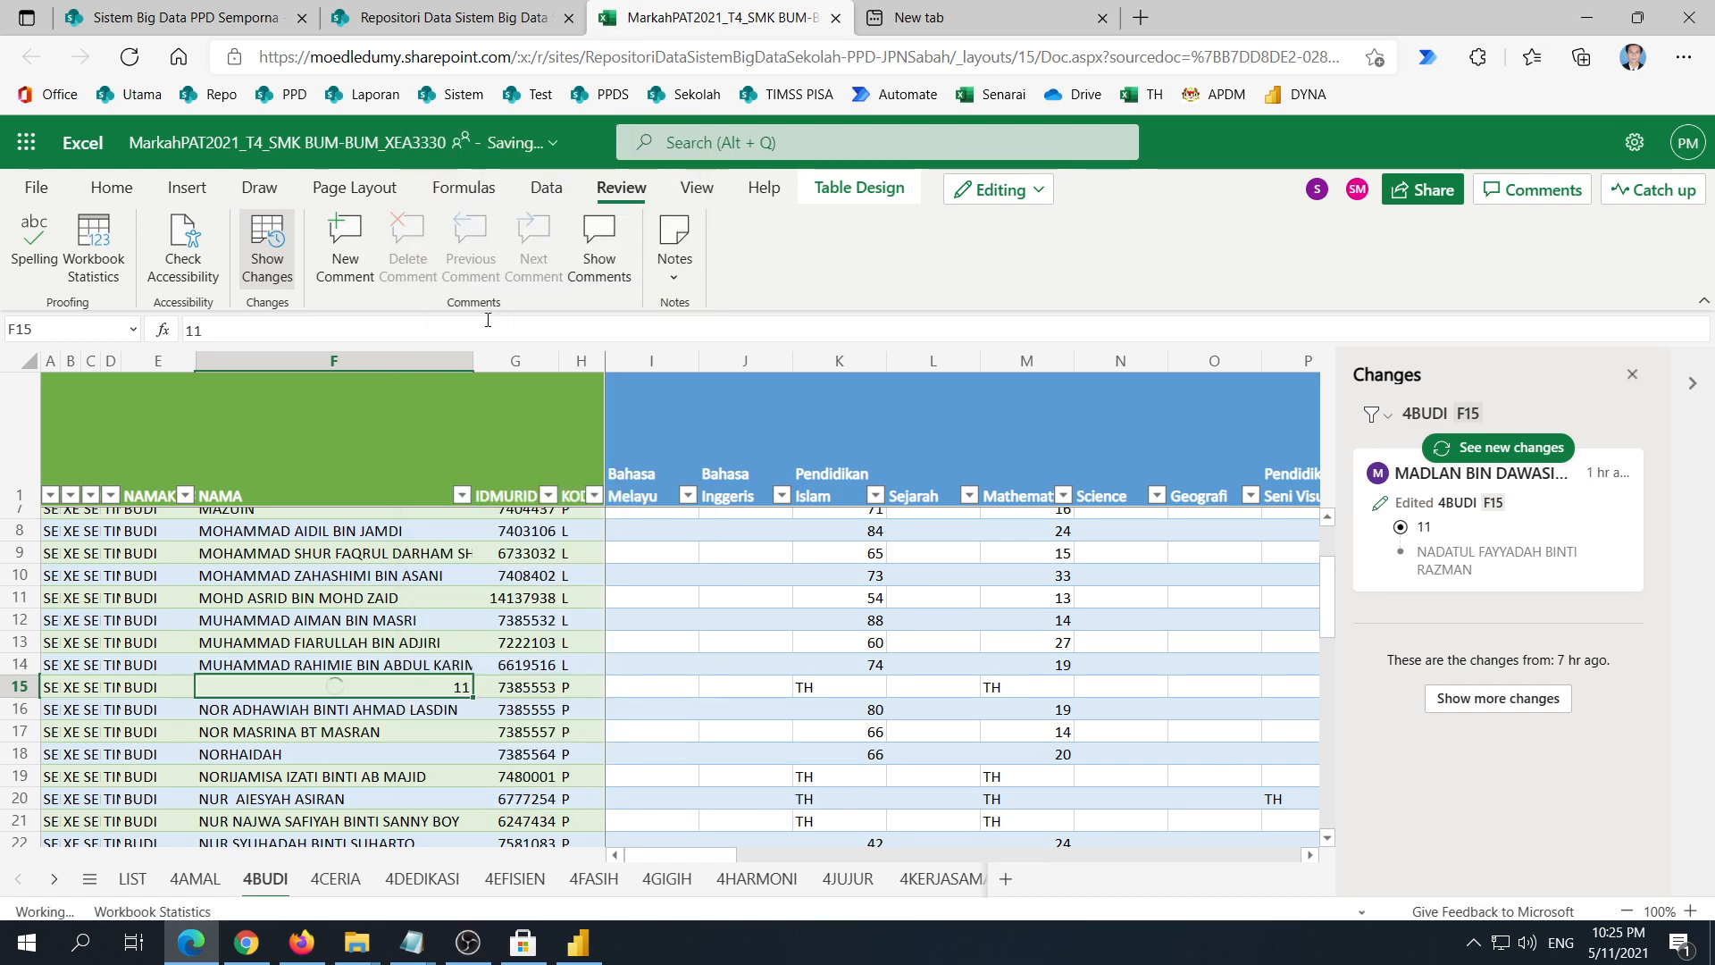
click(429, 751)
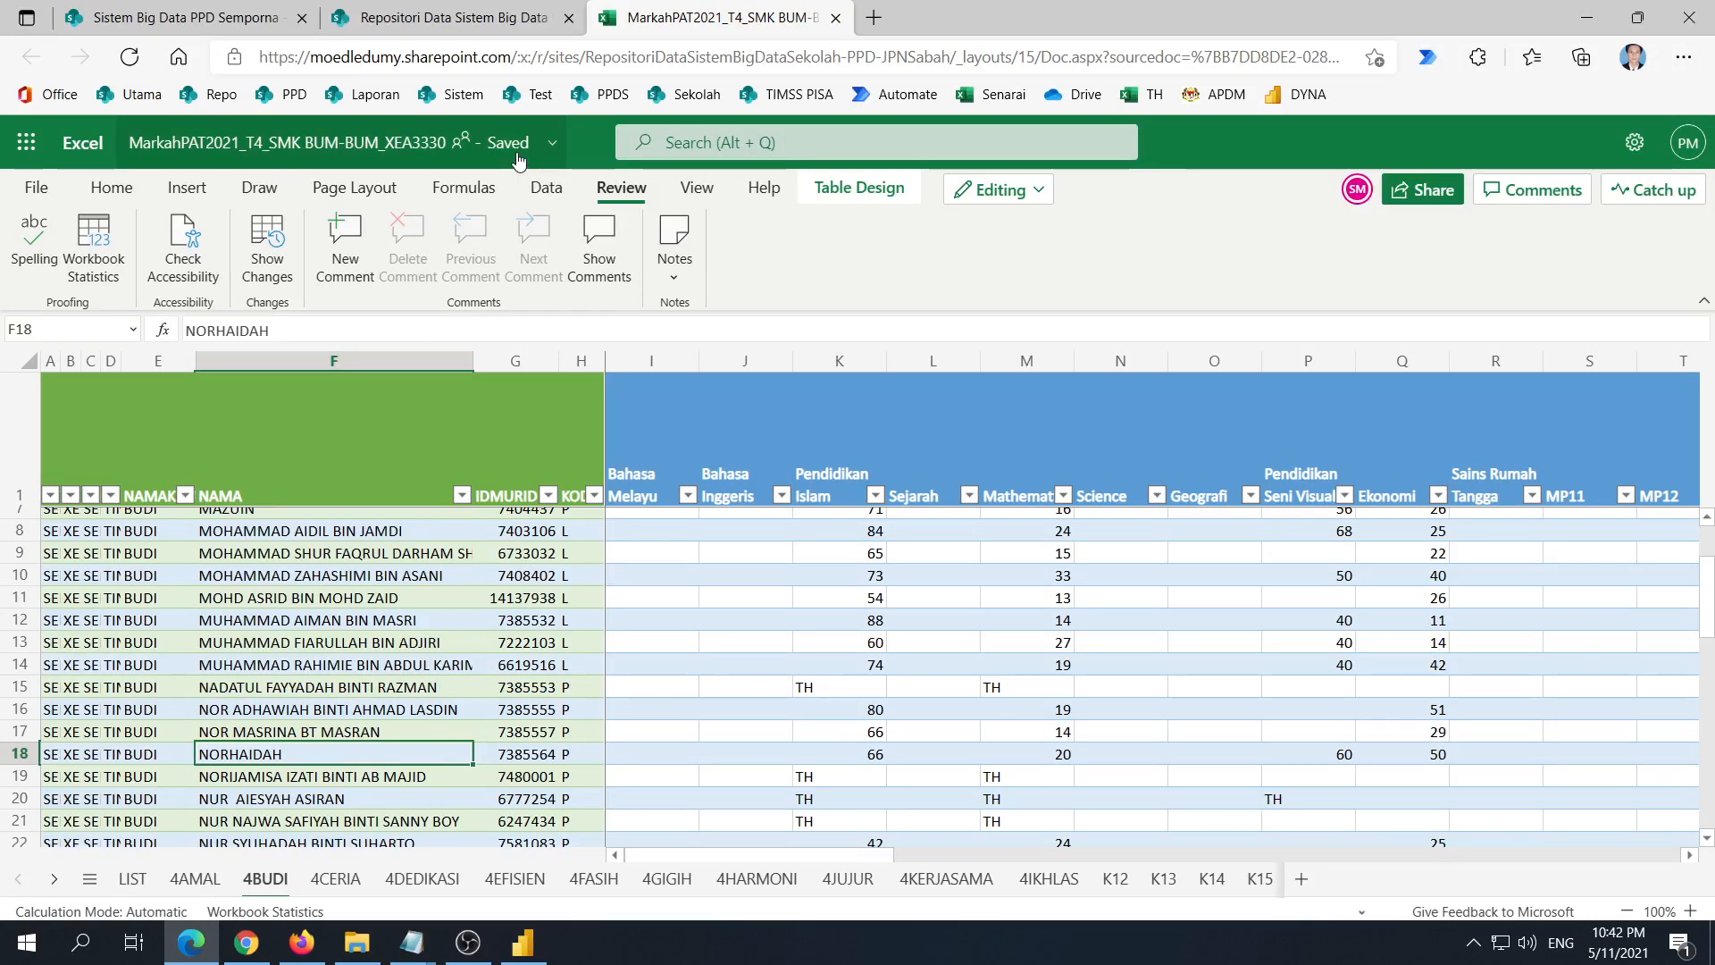
click(26, 142)
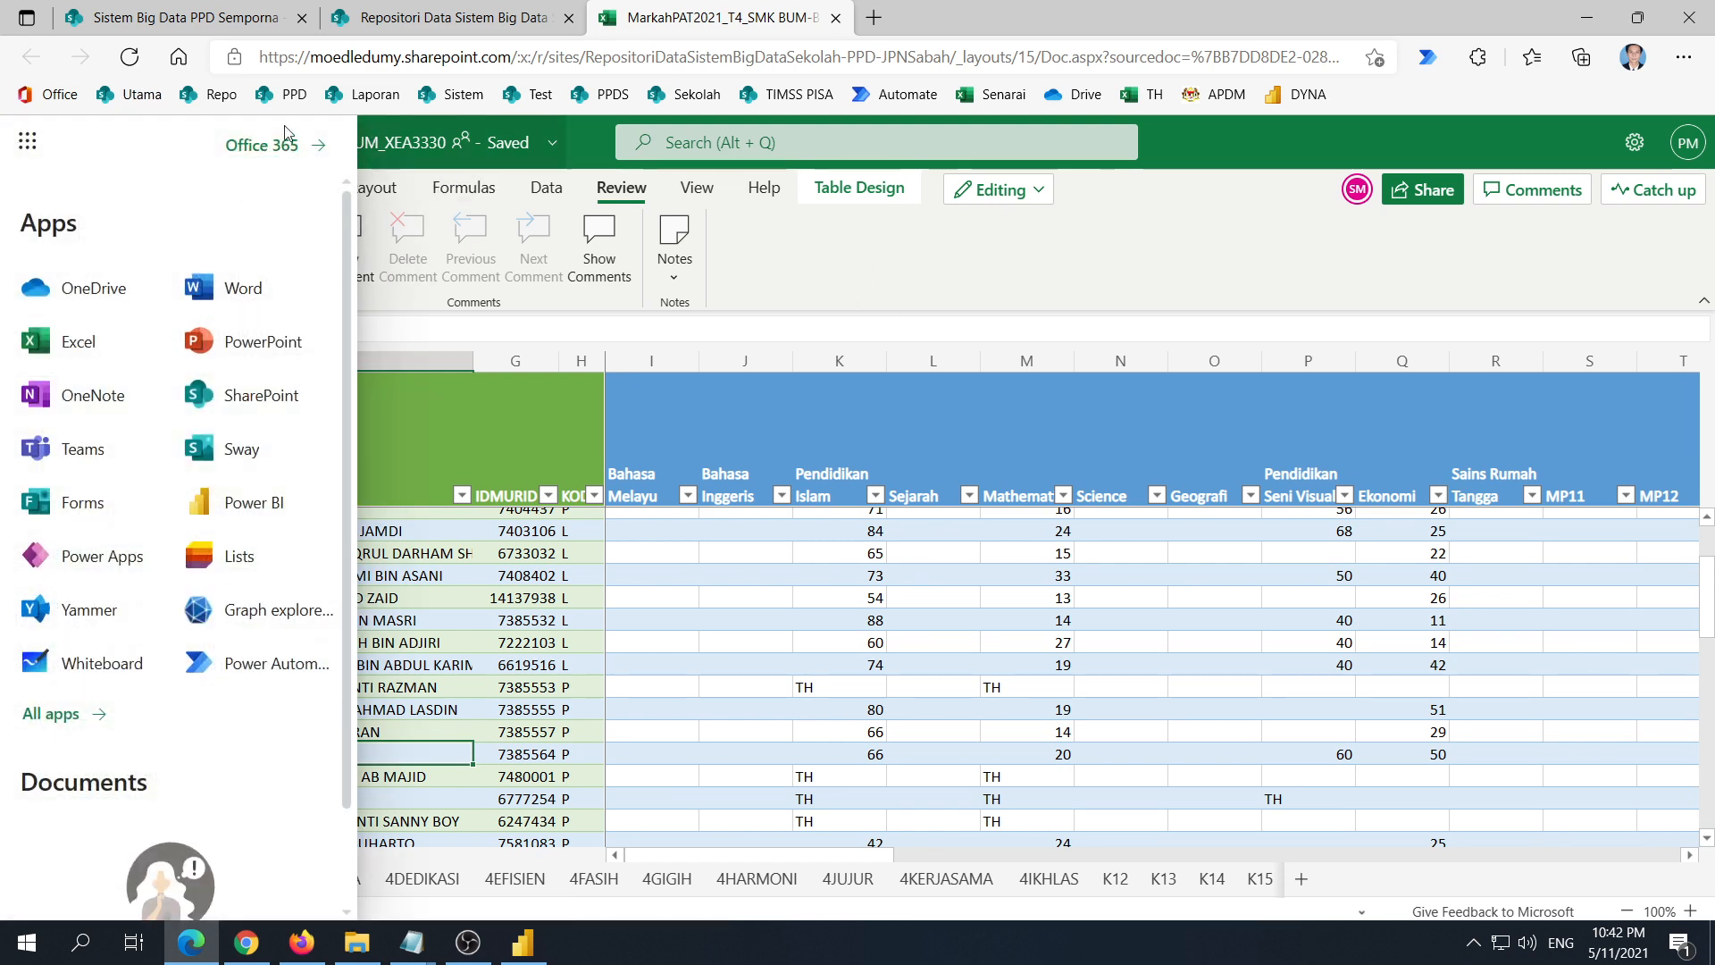
click(27, 142)
click(44, 192)
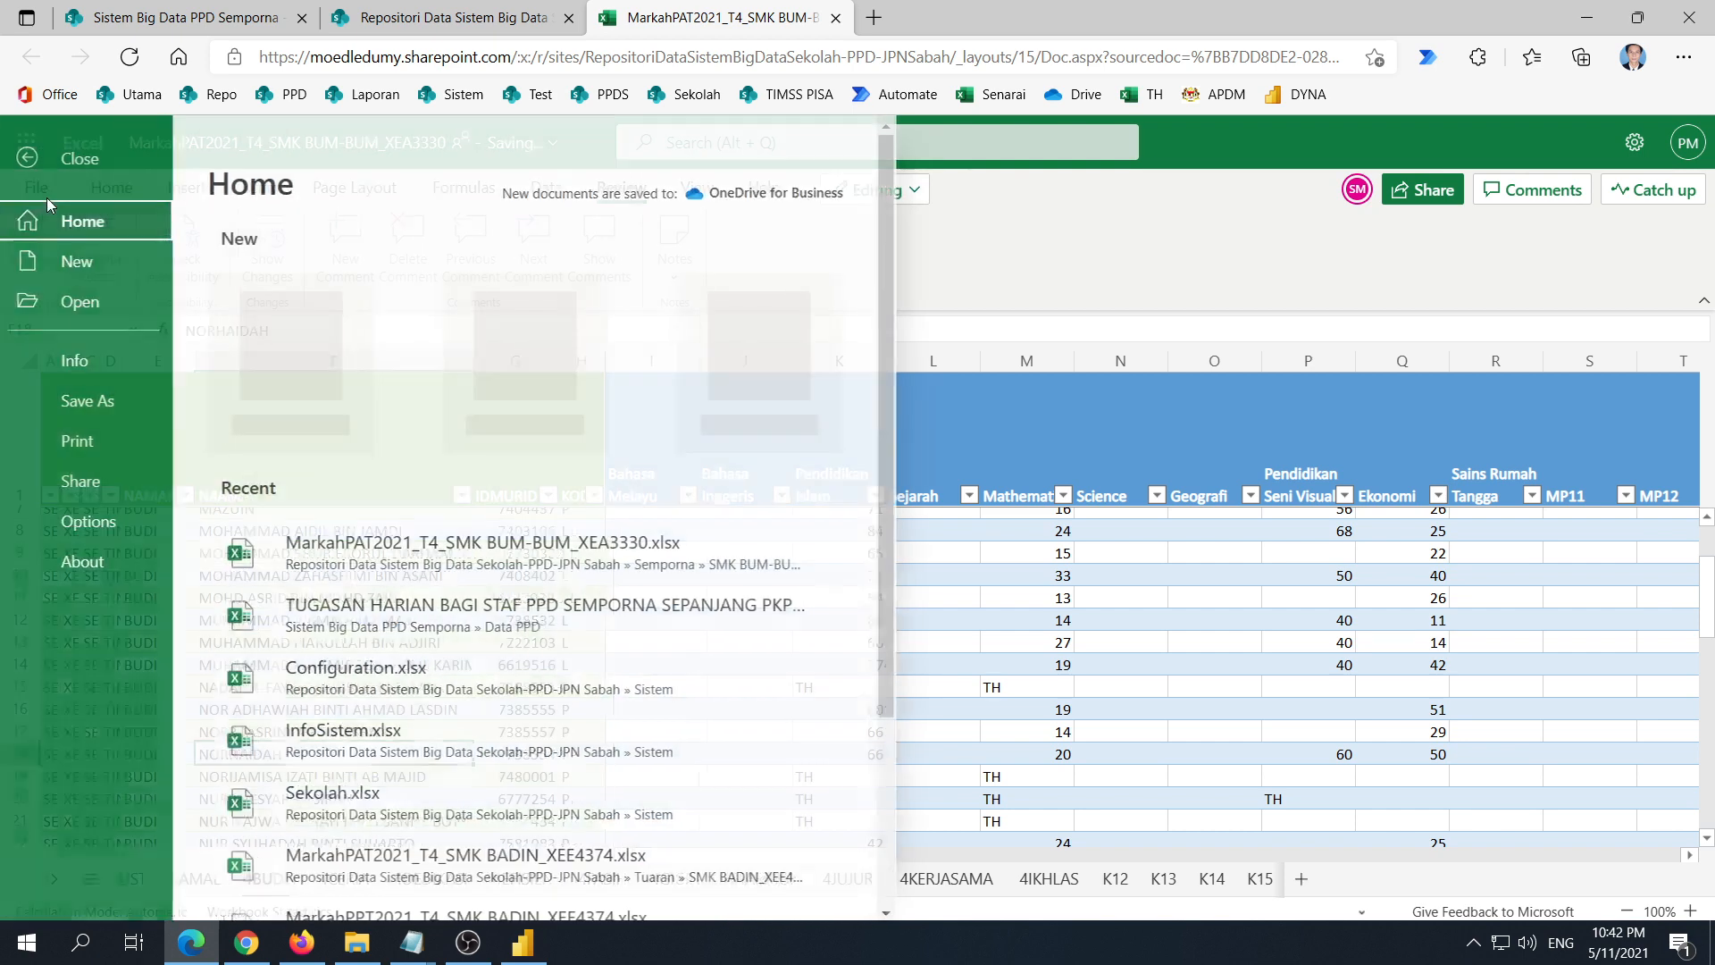
click(1099, 253)
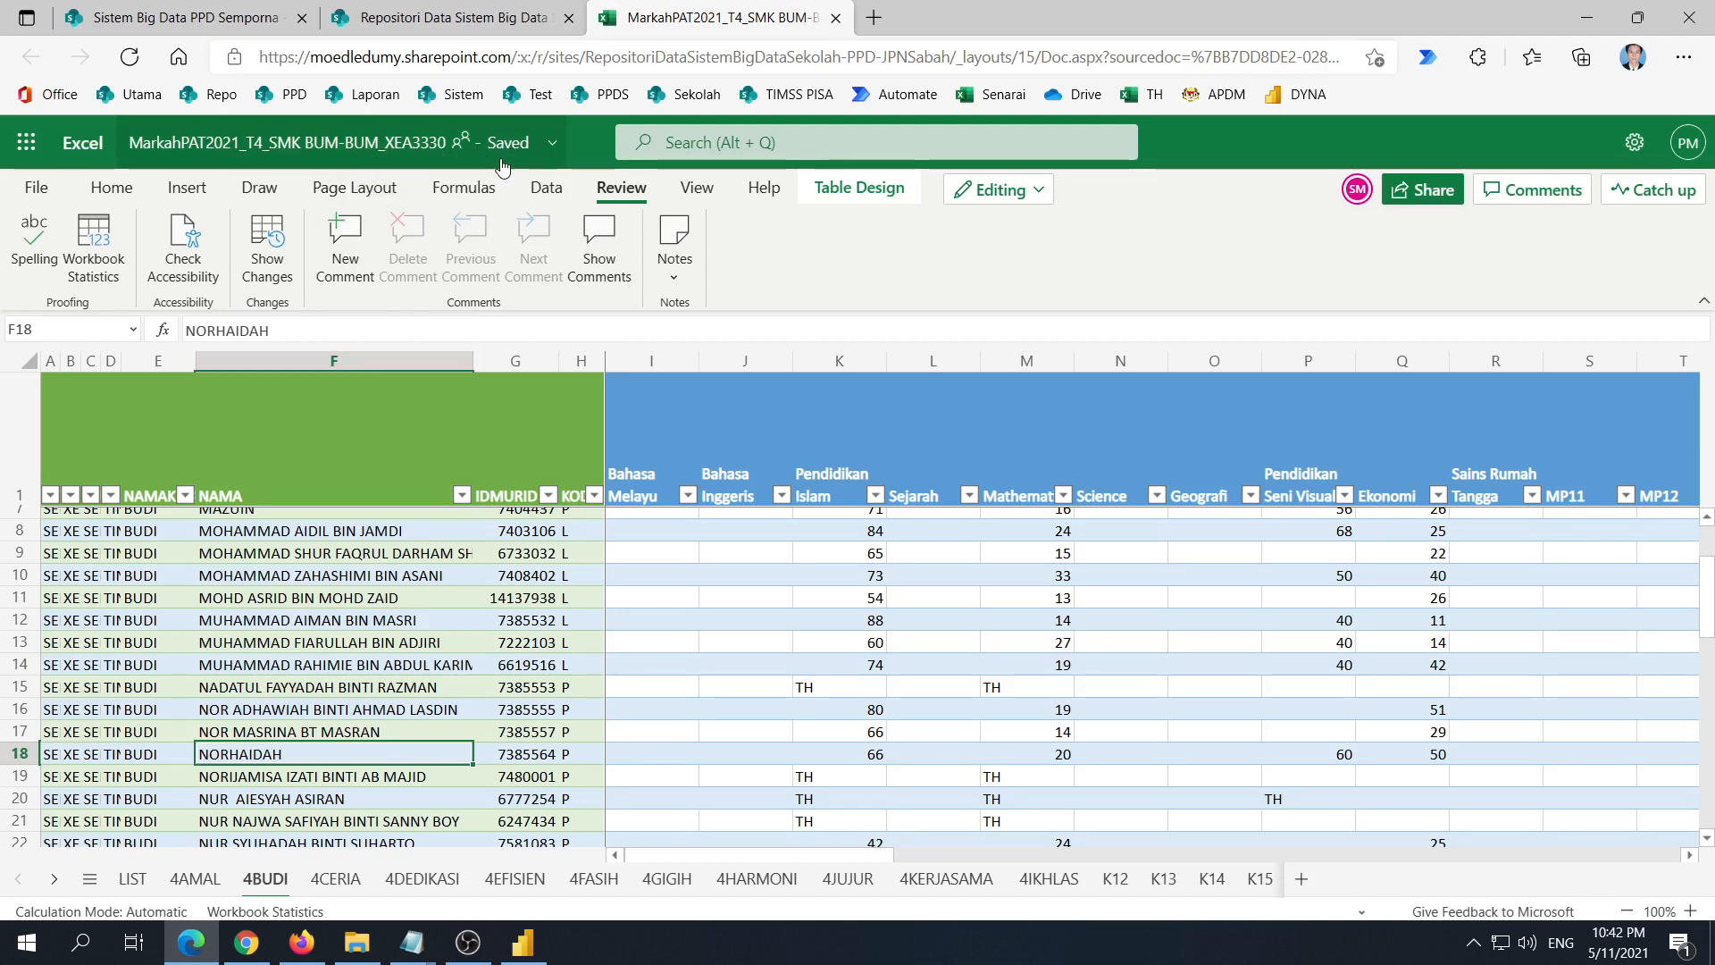
Step: Switch to Power BI Desktop and refresh the report data, moving the progress dialog aside to keep the tables in view
click(521, 952)
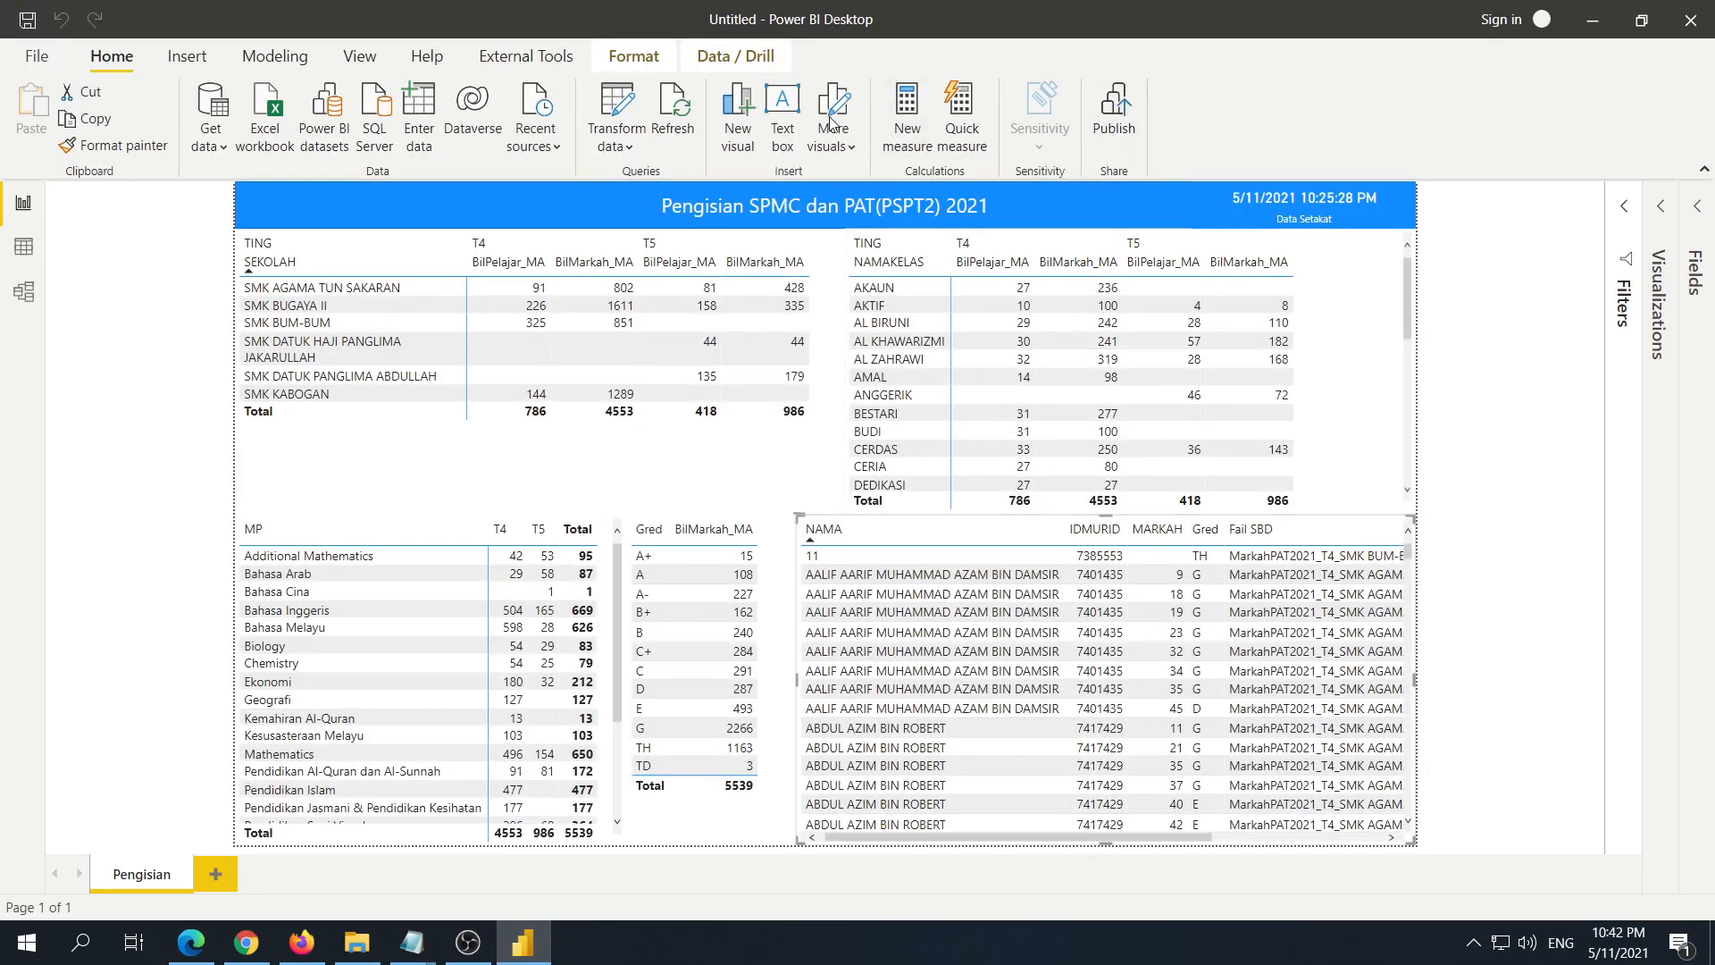
click(679, 107)
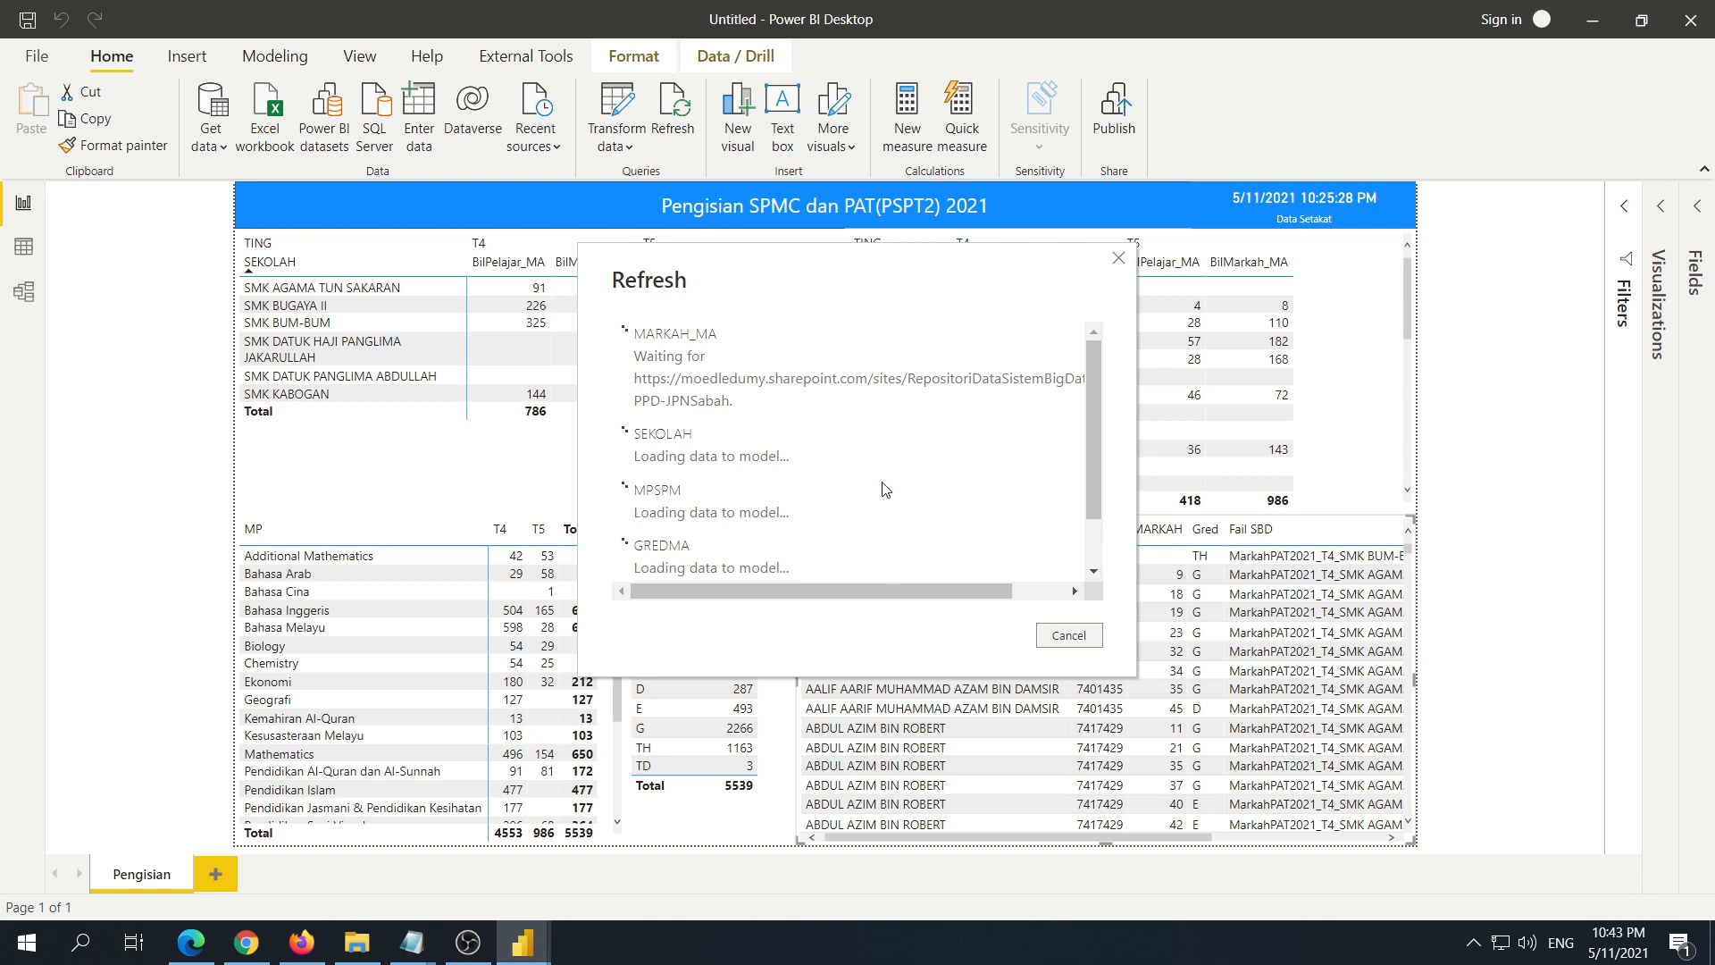
scroll(884, 482, down, 2)
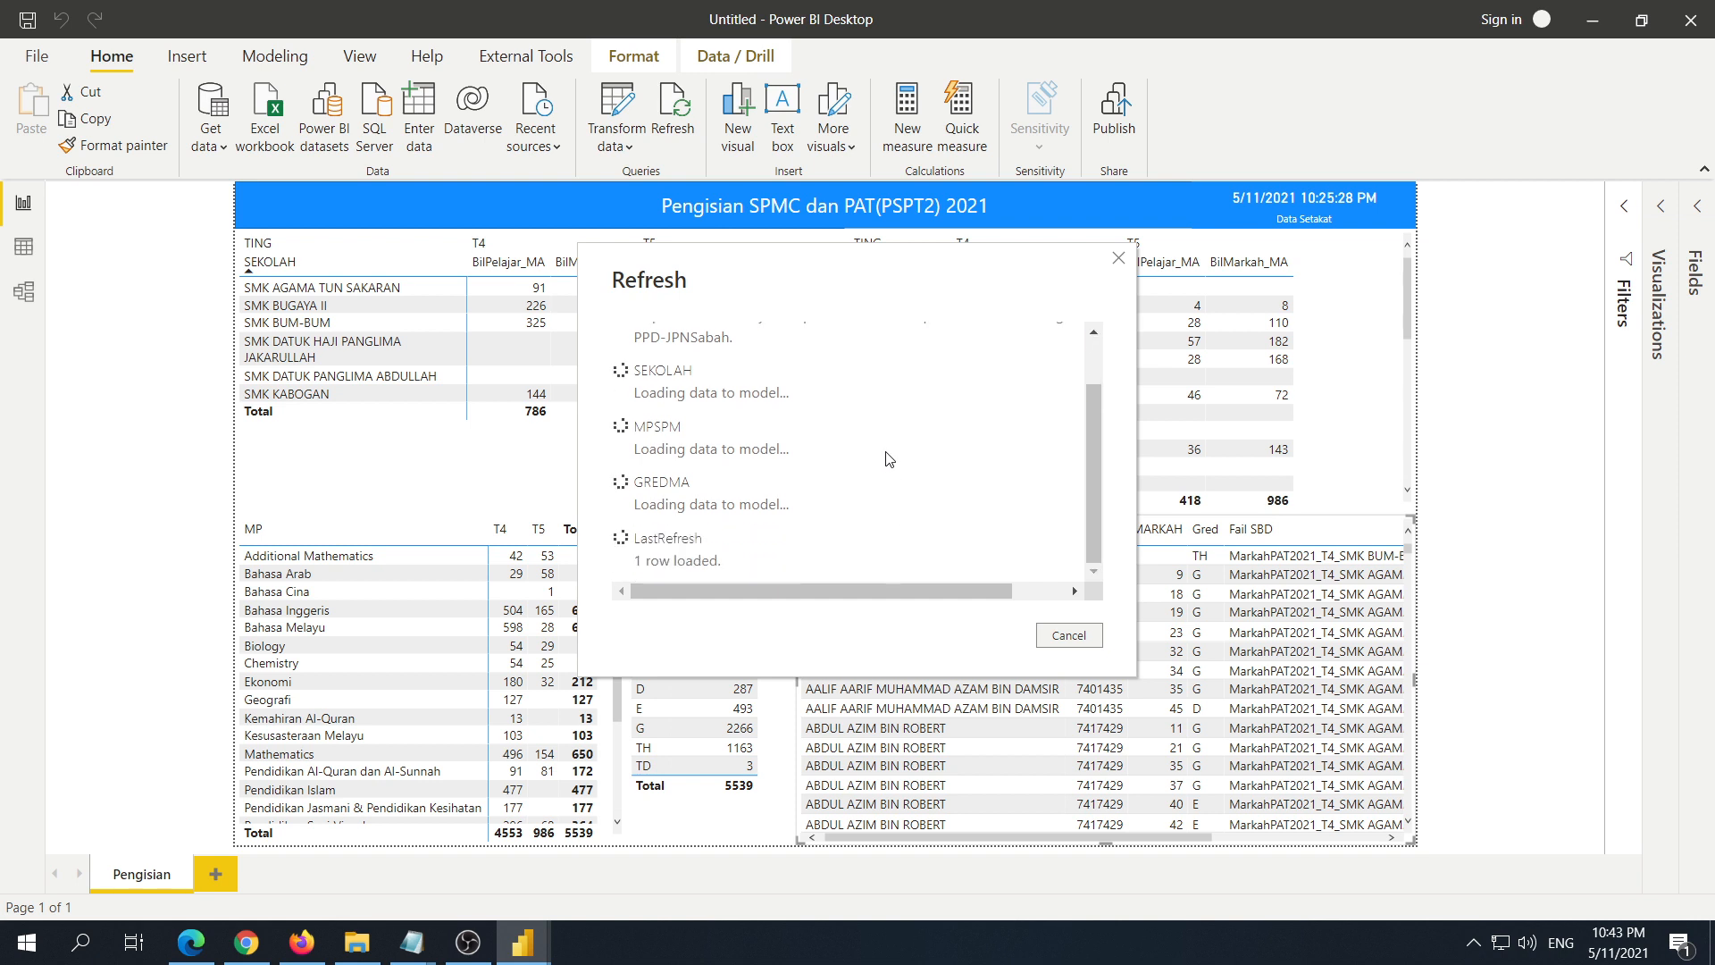
scroll(889, 459, up, 3)
drag(827, 267, 739, 542)
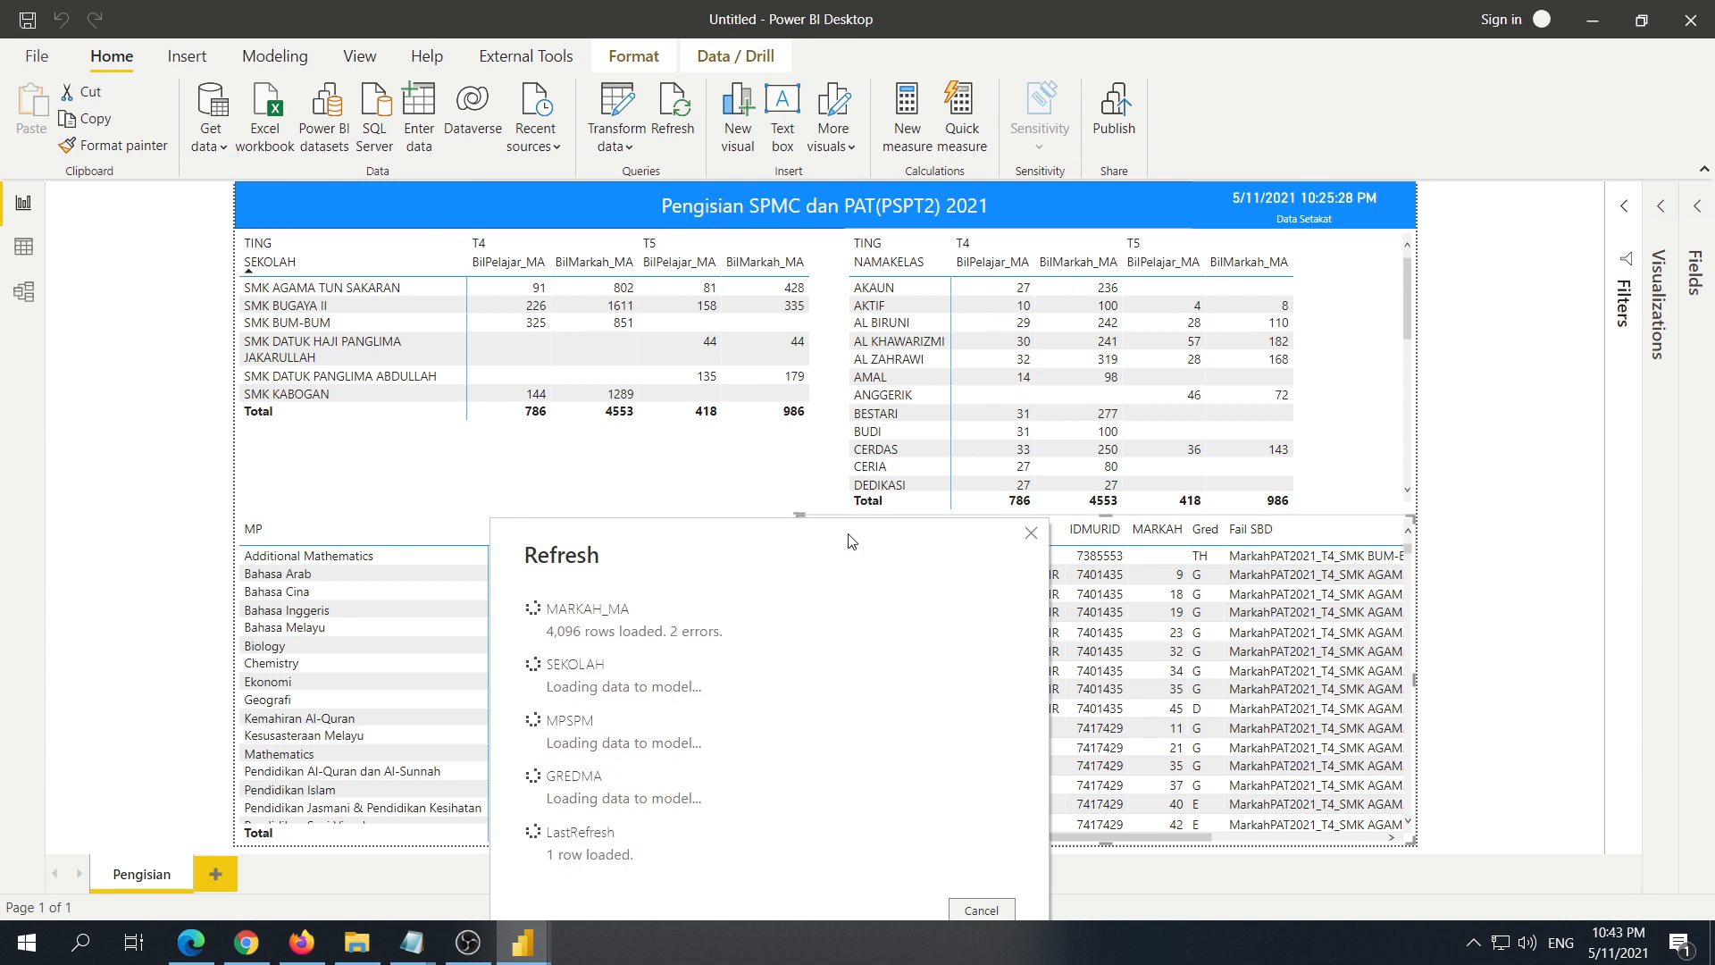
drag(852, 548, 1397, 474)
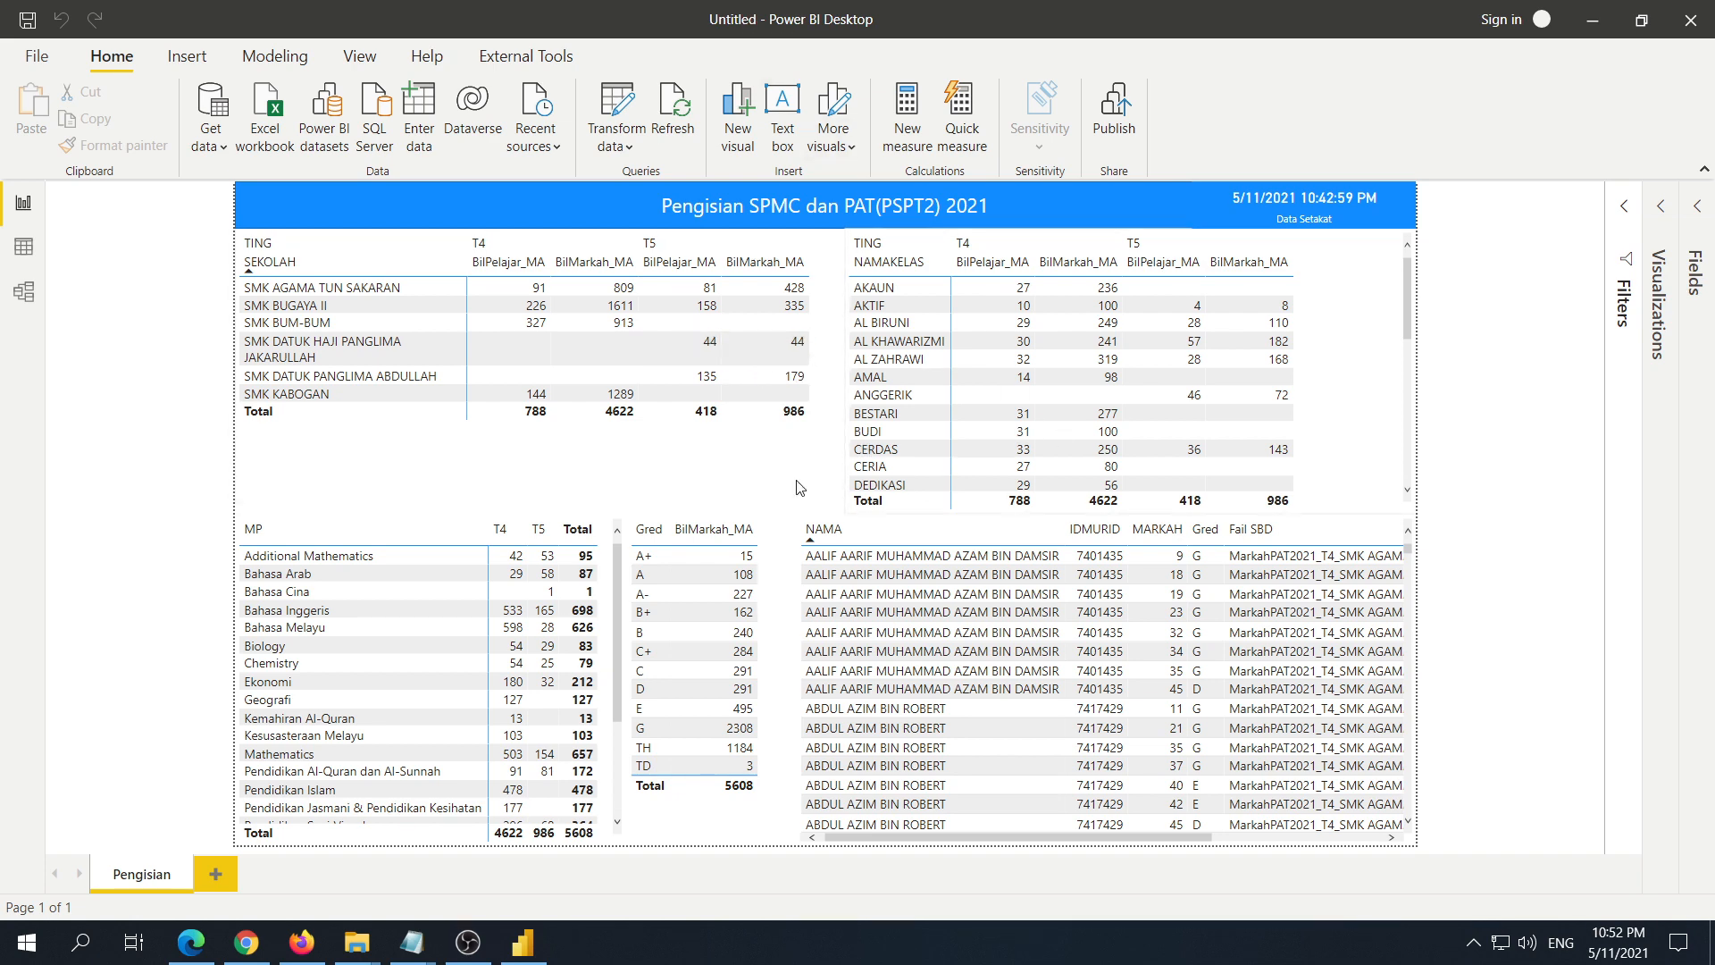
Step: Save the report to the Desktop as a Power BI file named SPMC dan PAT
click(27, 20)
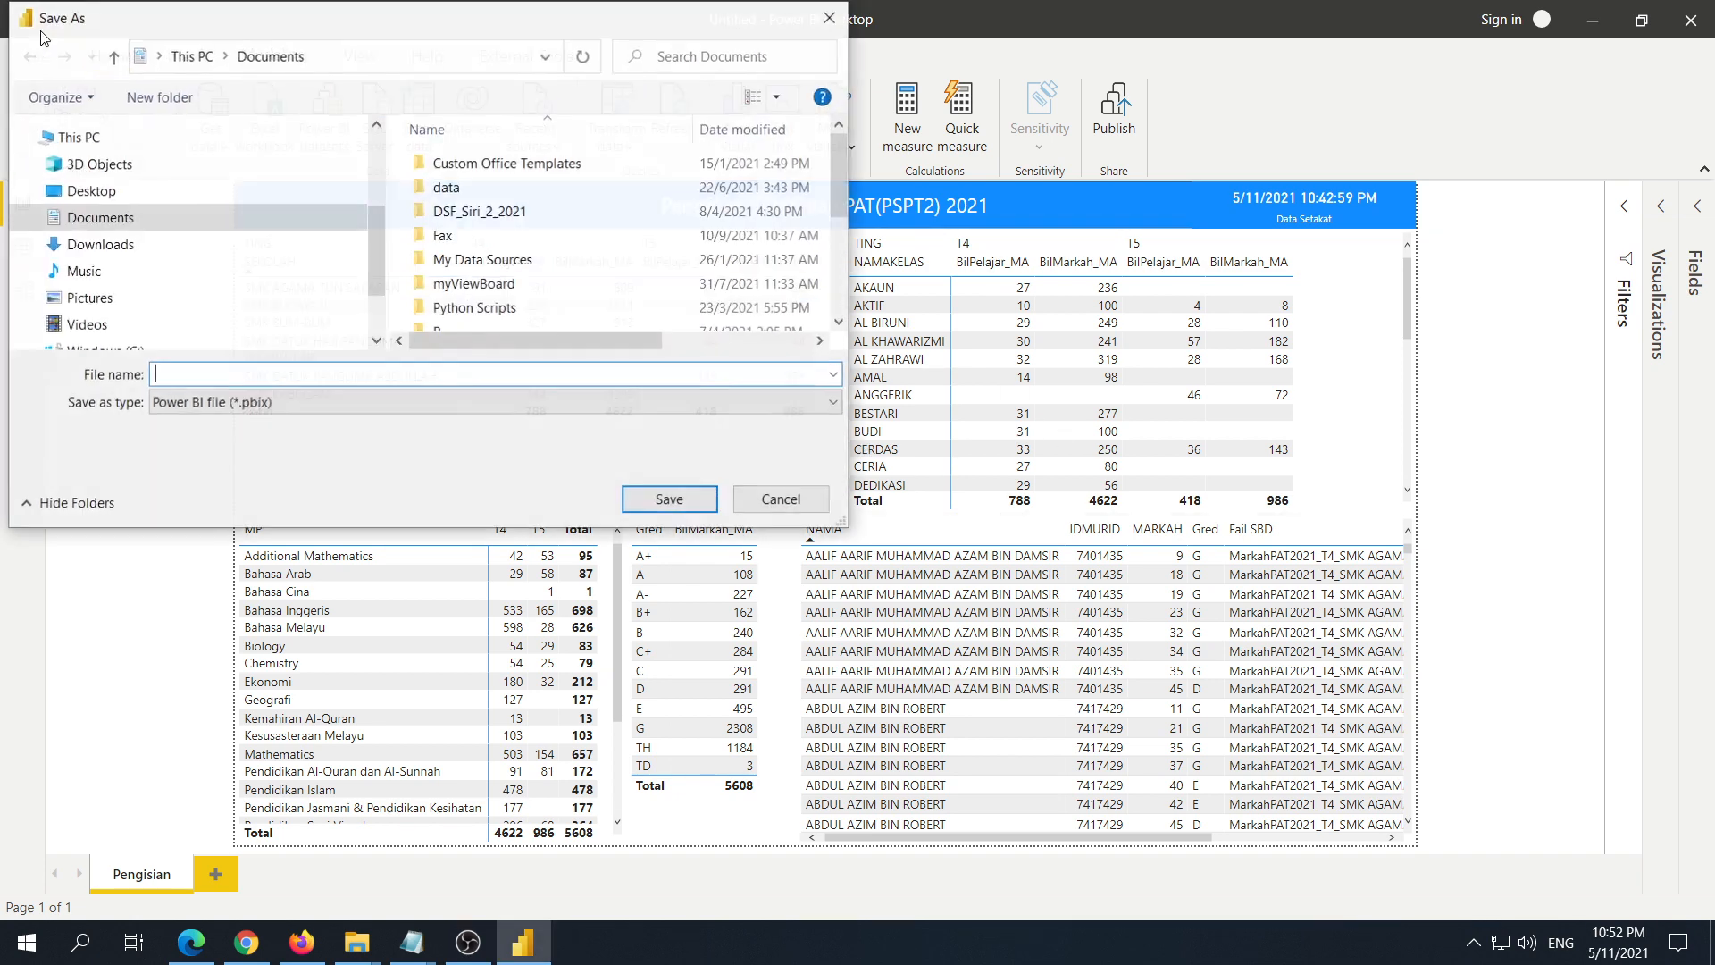
drag(486, 23, 903, 322)
text(SP)
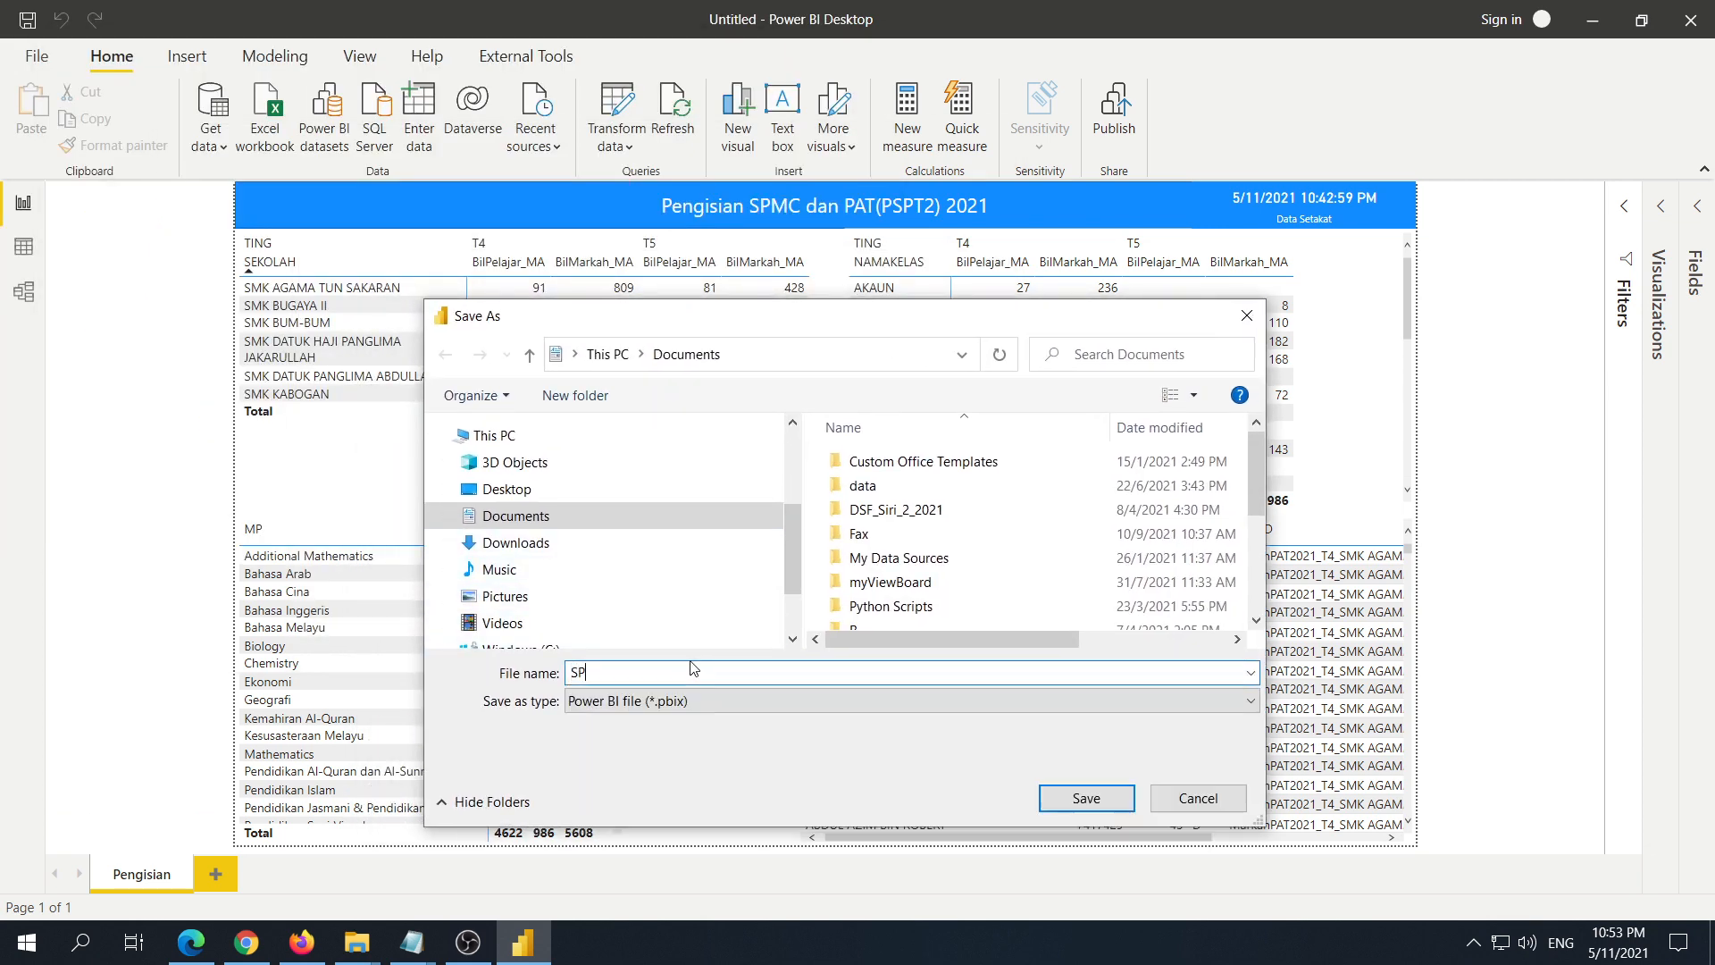
text(MC dan PAT)
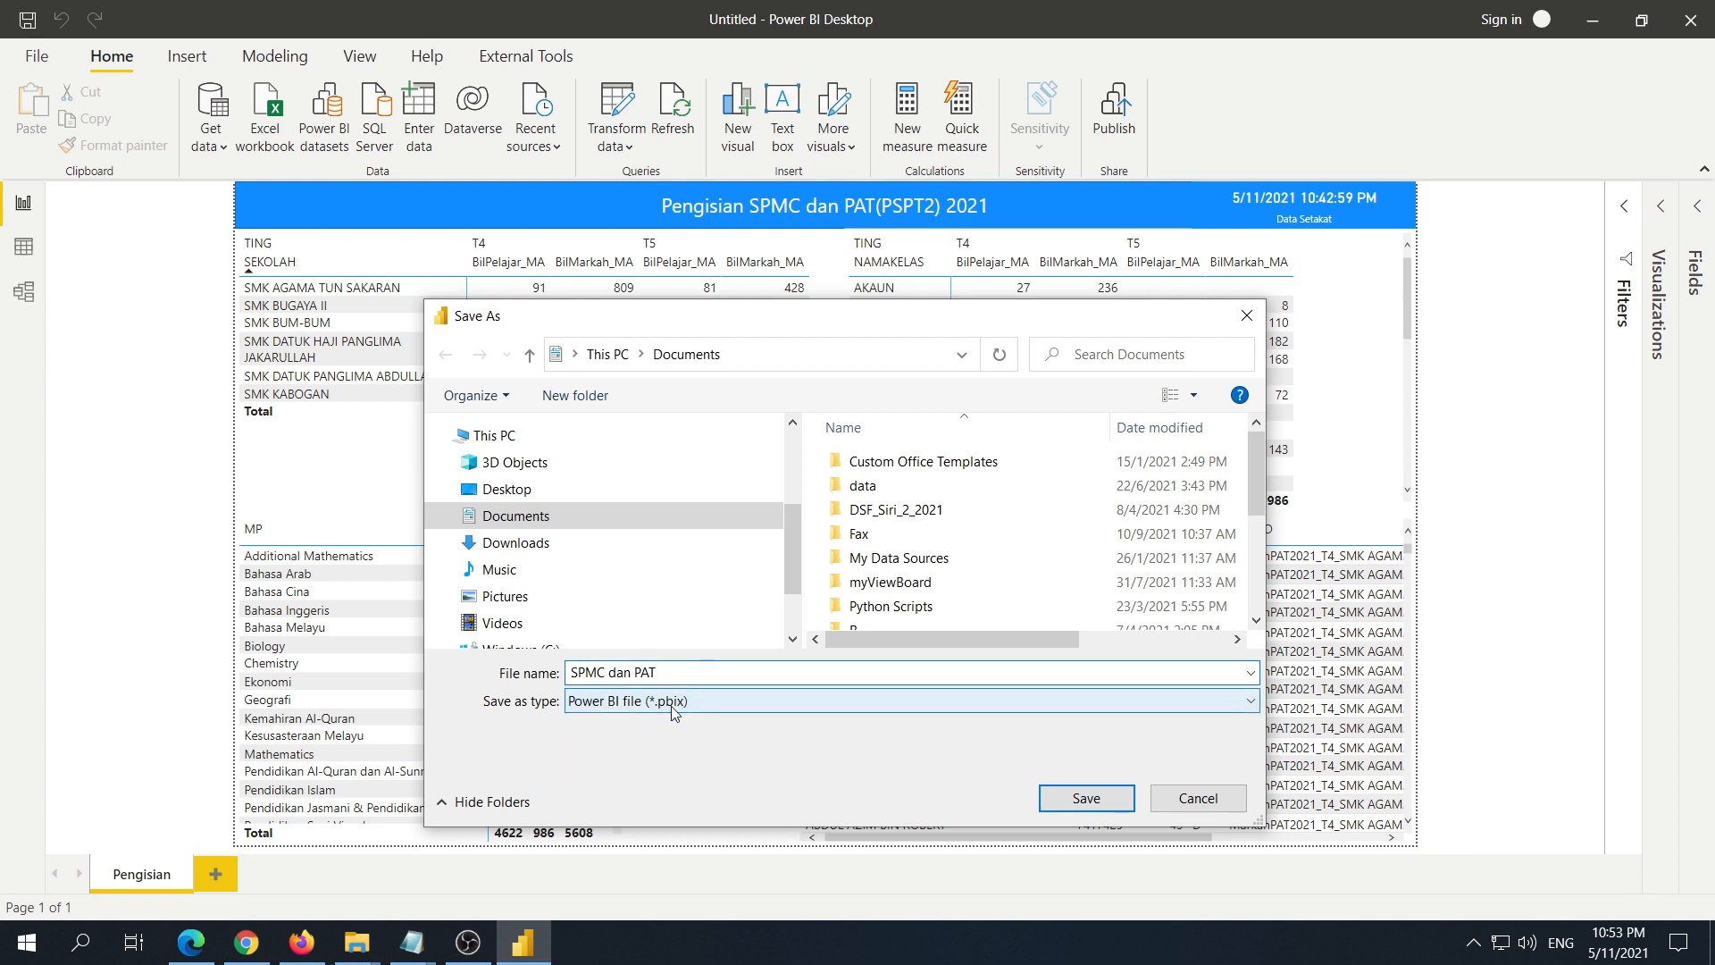
click(506, 489)
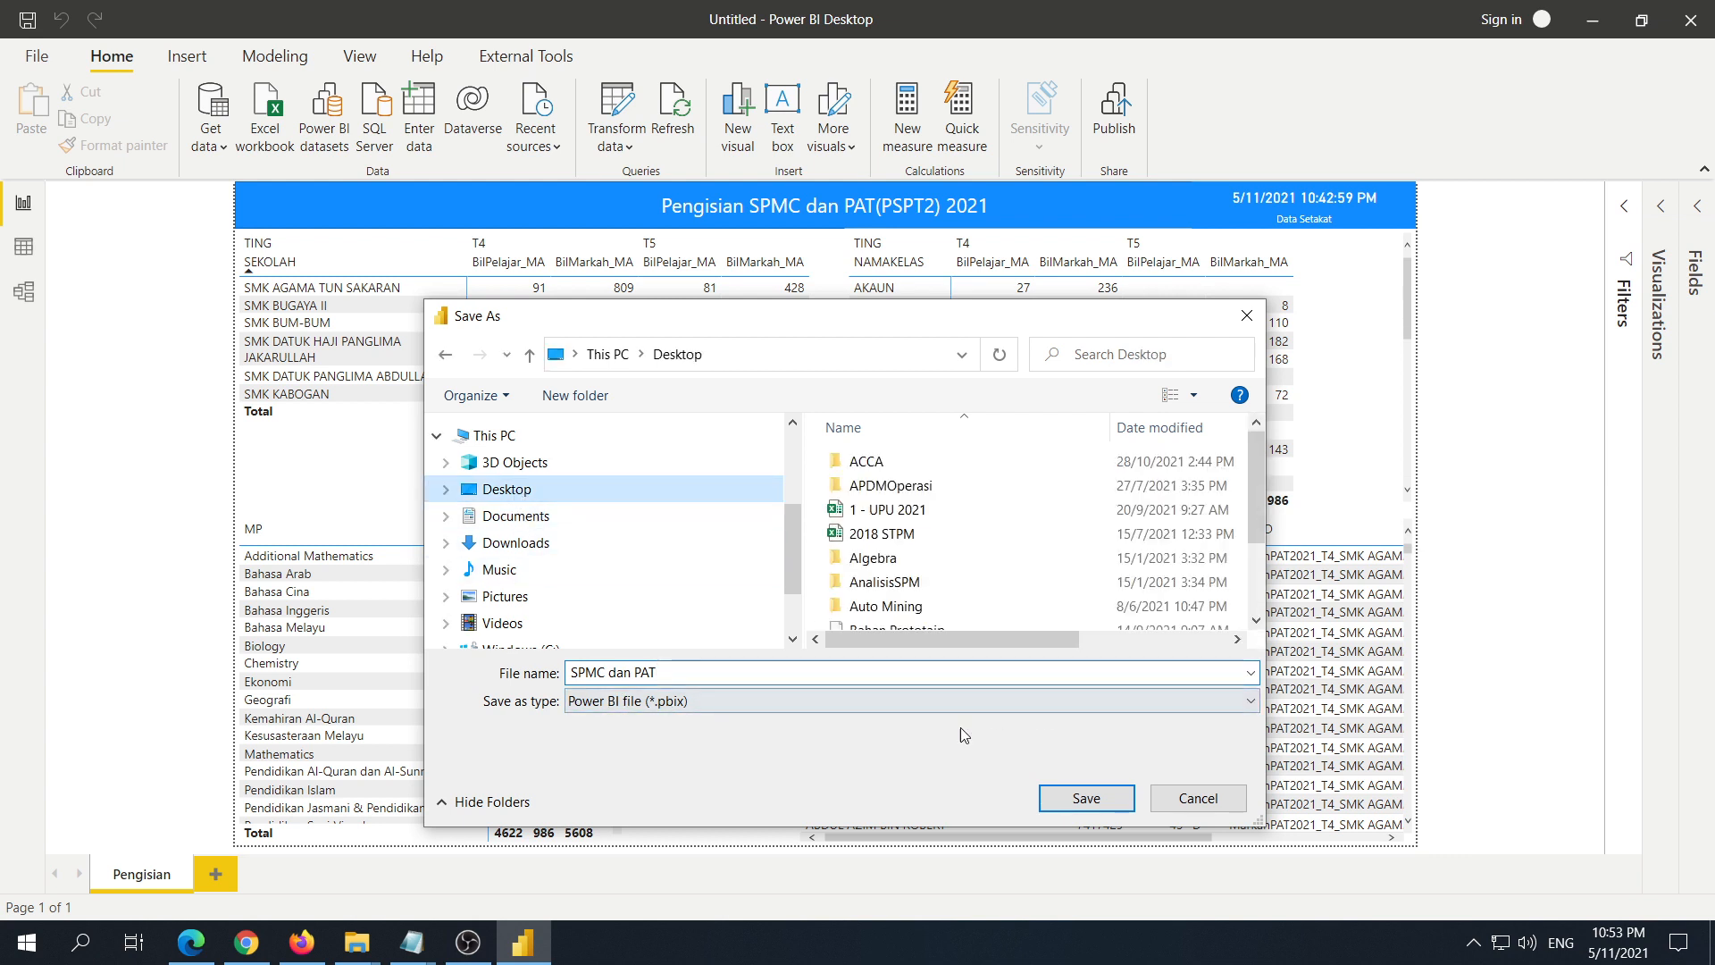
click(1075, 798)
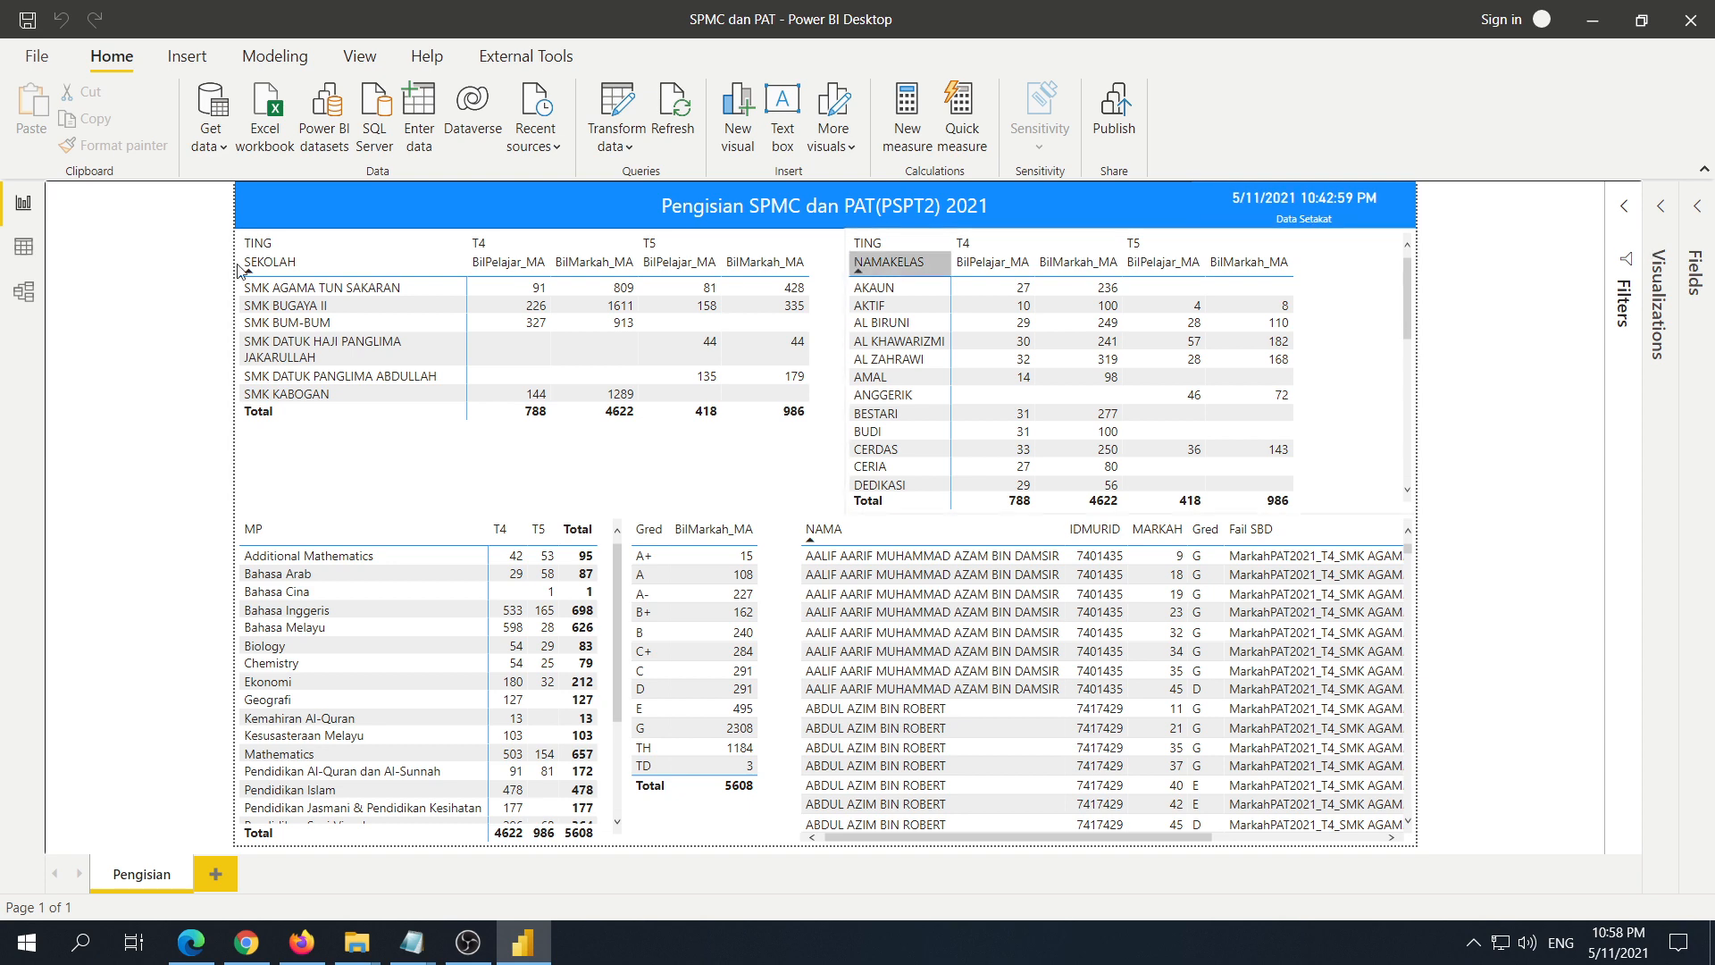
Step: Examine the data in the GREDMA and MARKAH_MA tables and the table relationships in the model diagram, and return to the report
click(26, 248)
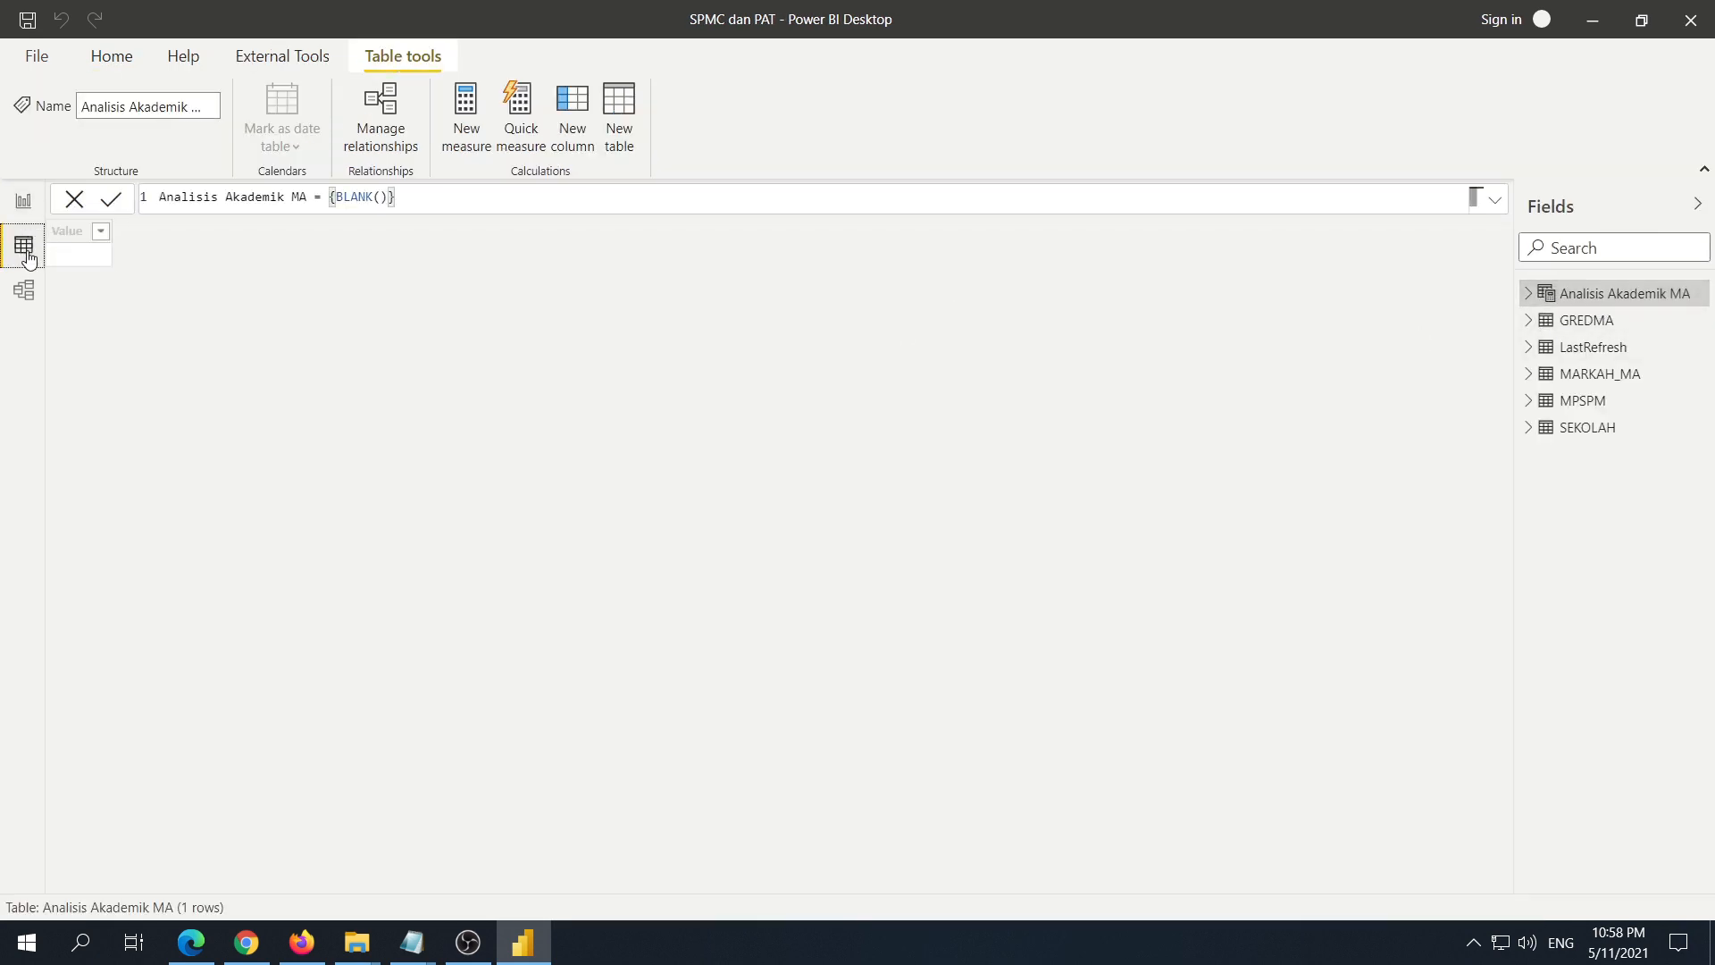
click(1570, 324)
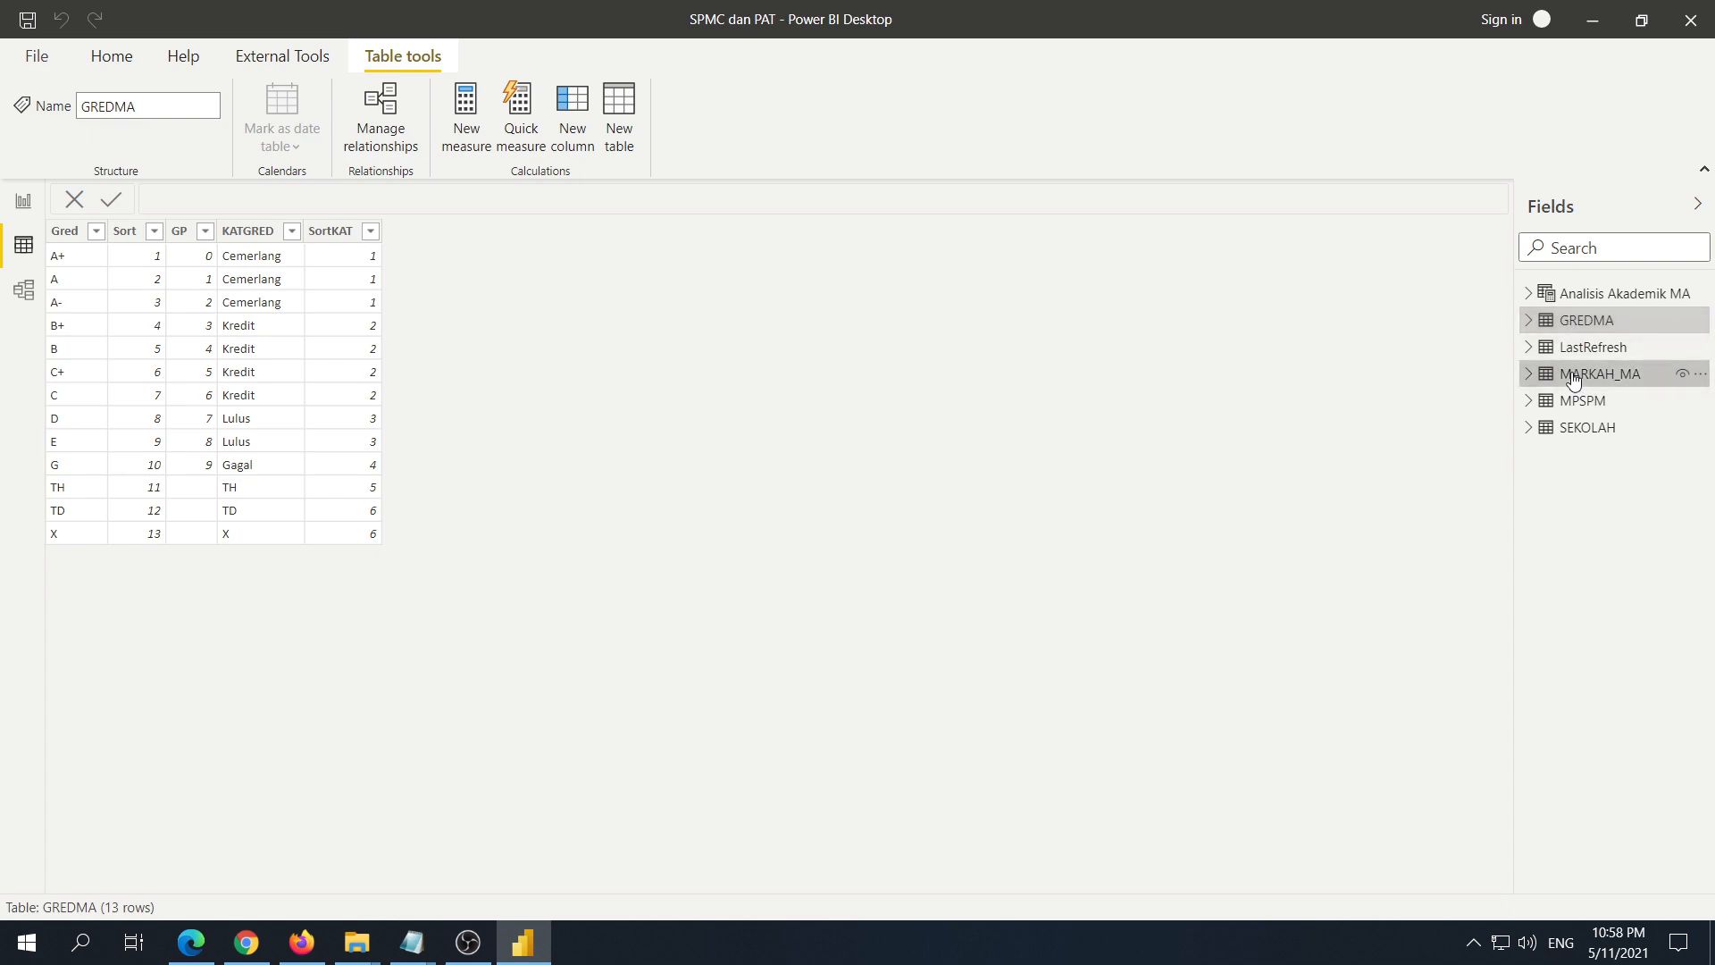
click(1574, 375)
drag(688, 886, 545, 857)
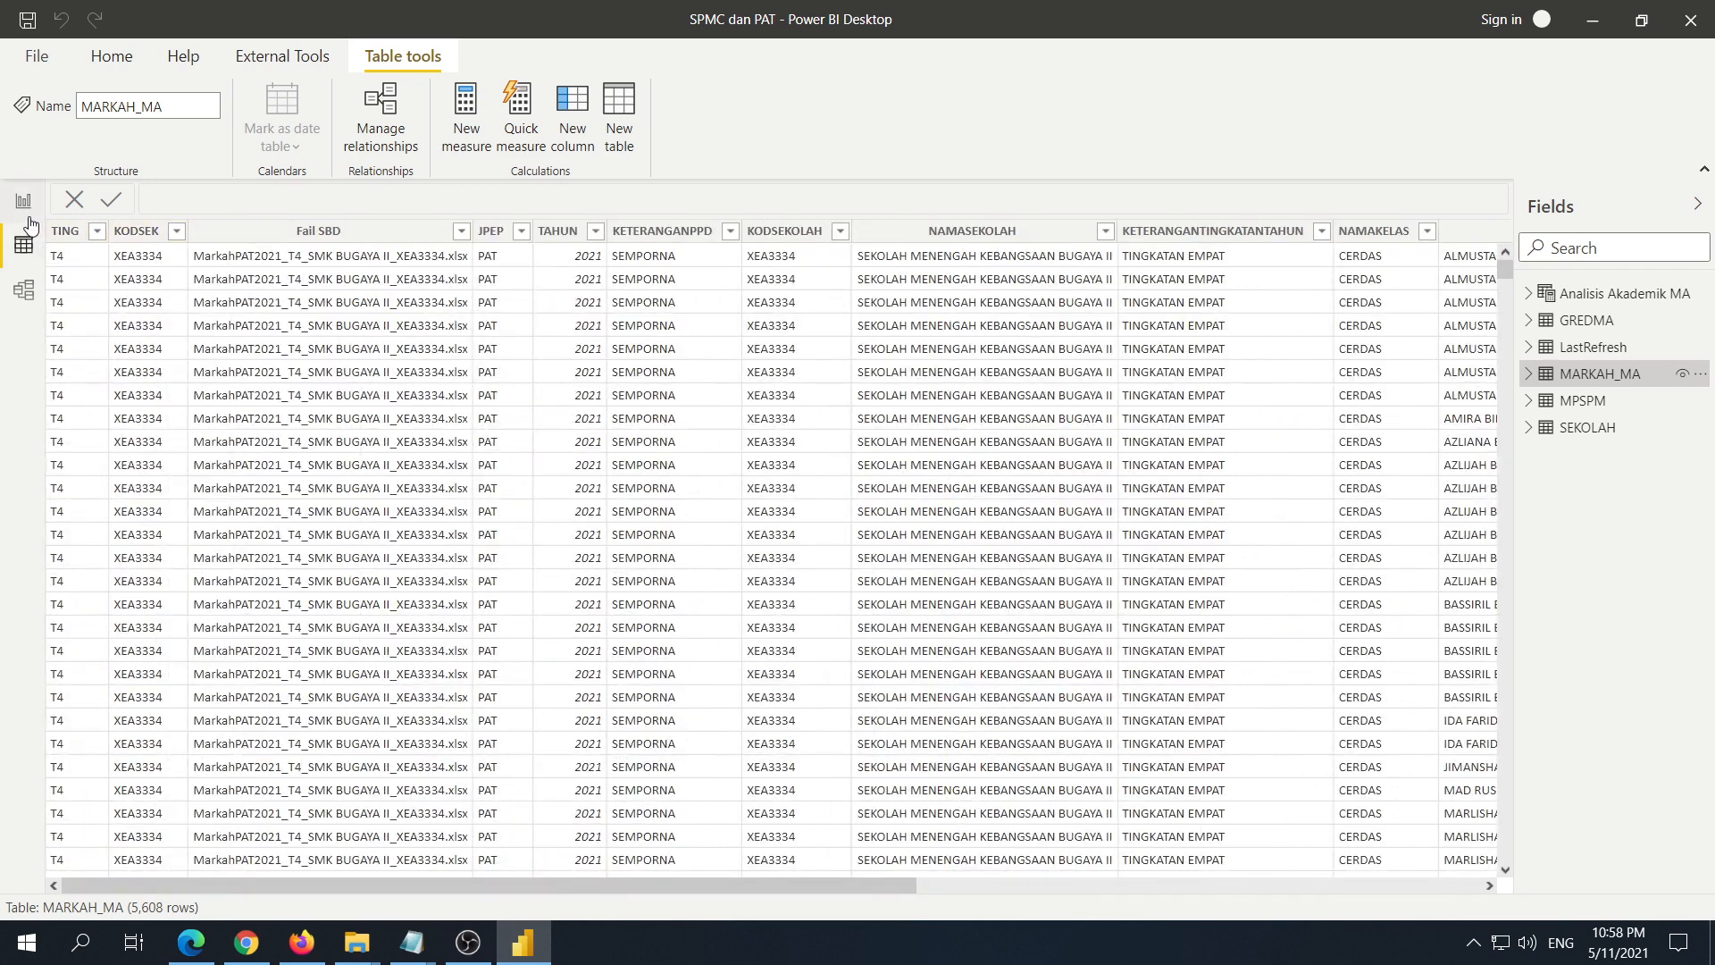
click(23, 290)
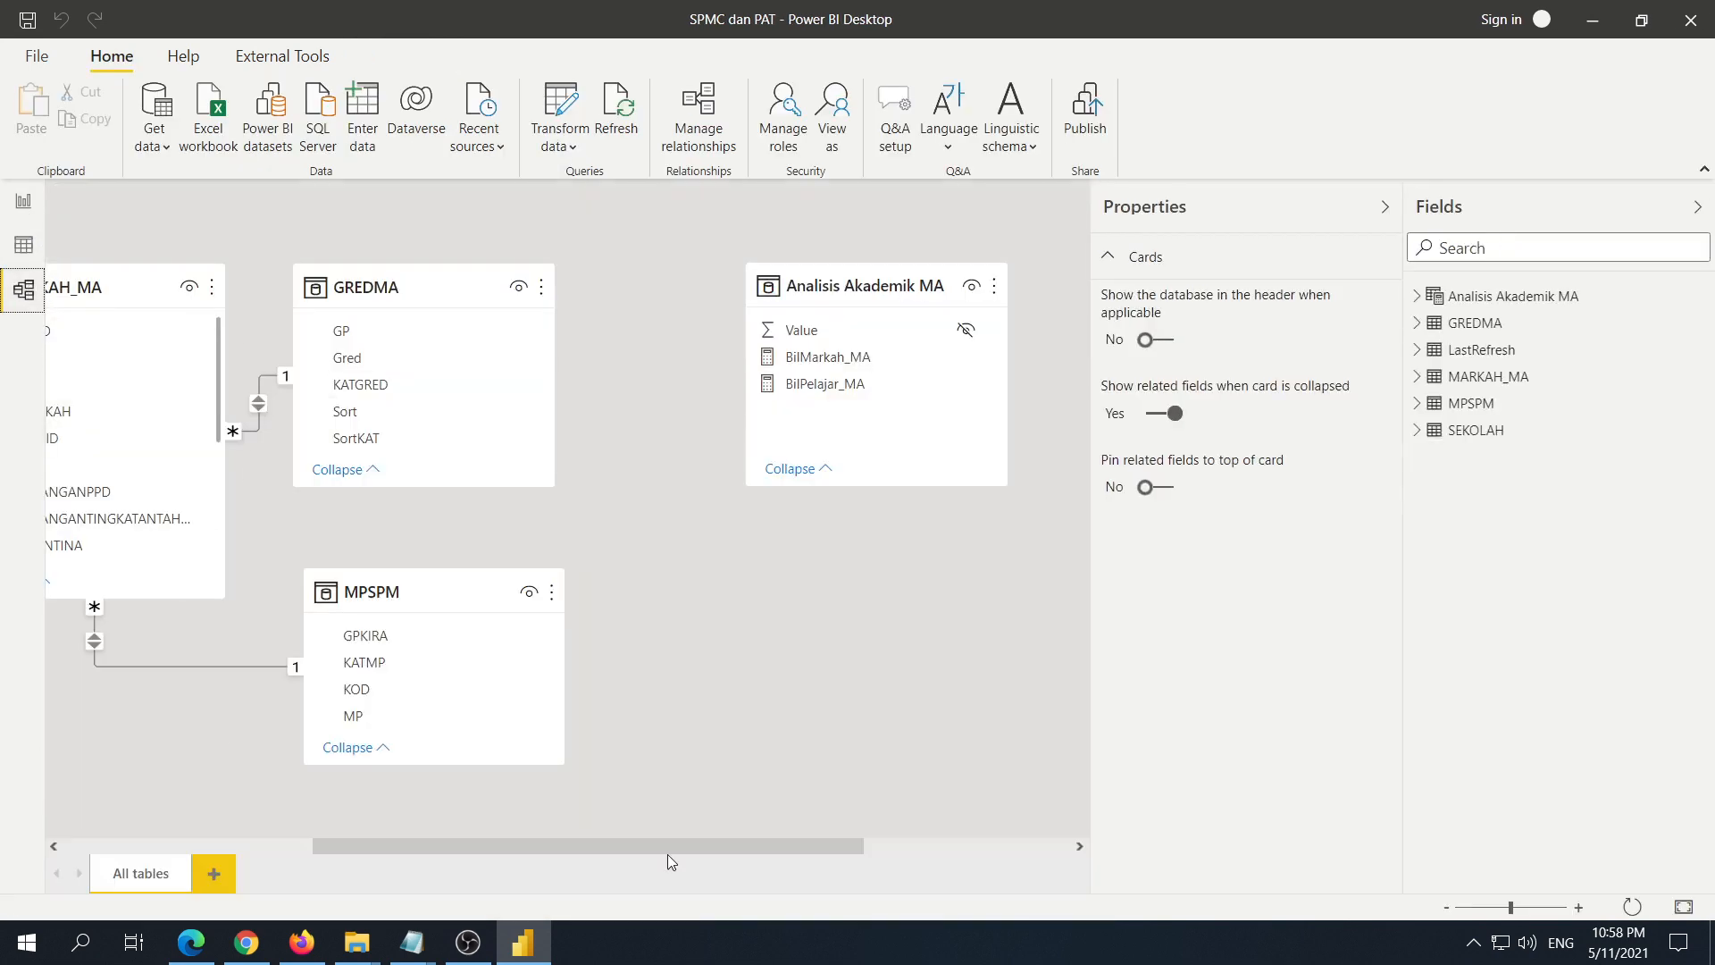
drag(644, 848, 397, 848)
click(23, 202)
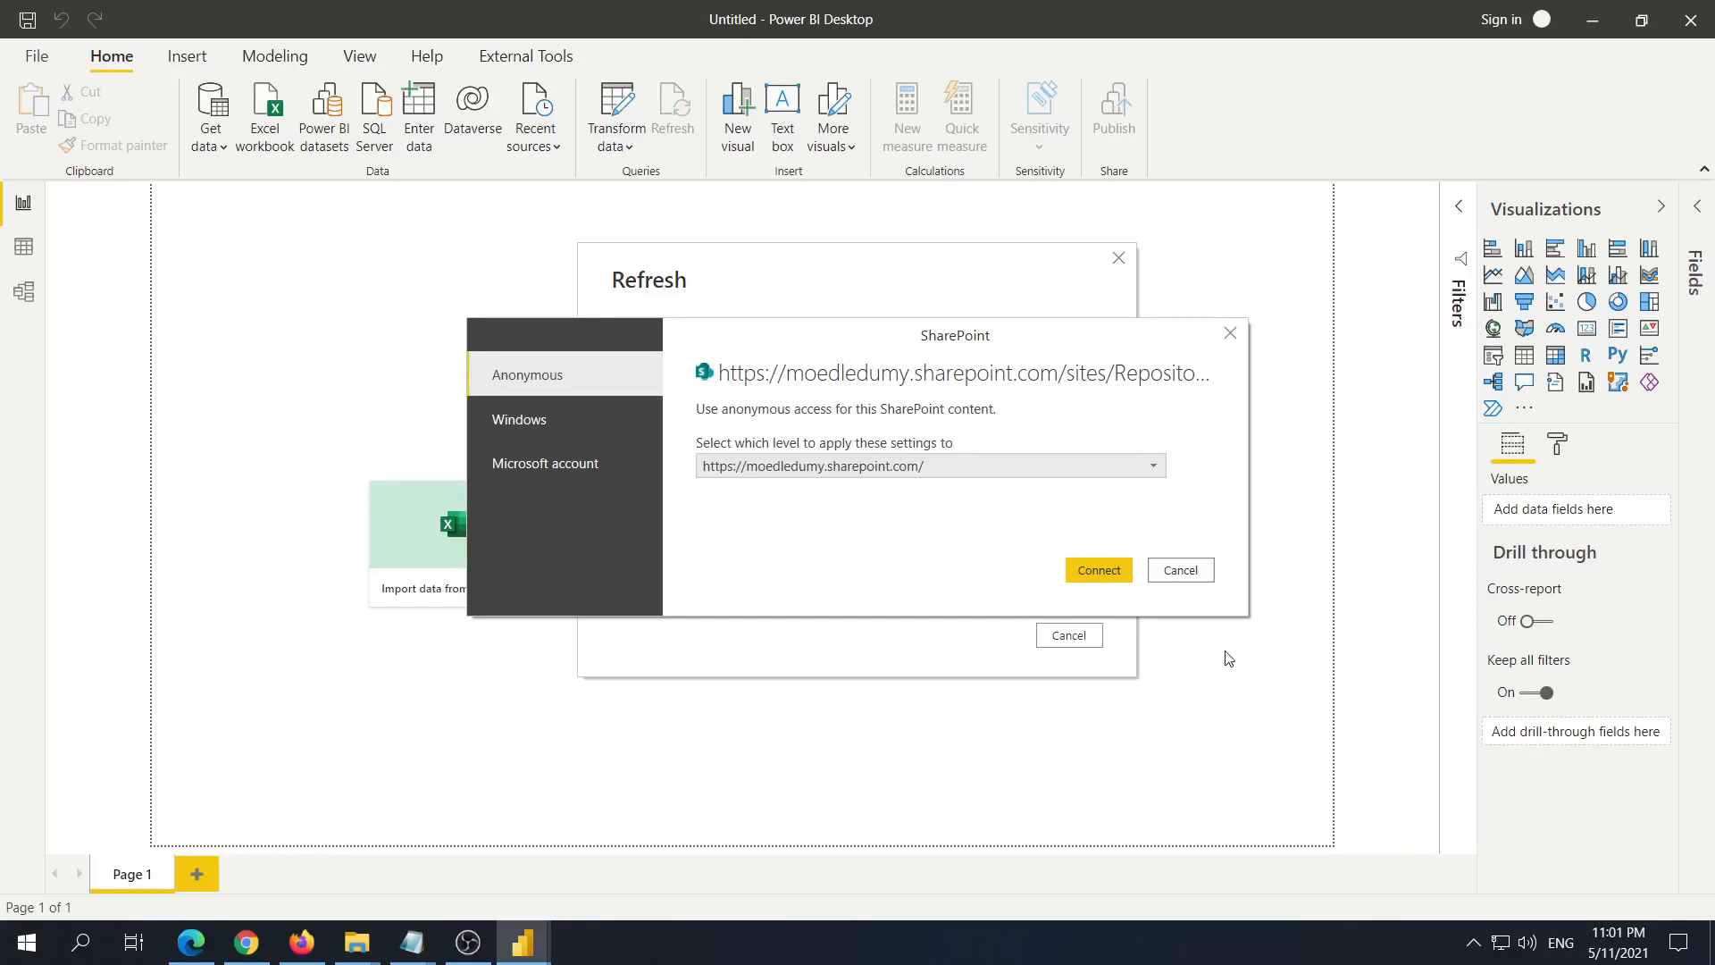
Step: Choose Microsoft account authentication for the SharePoint data source, and sign in to Power BI
click(561, 482)
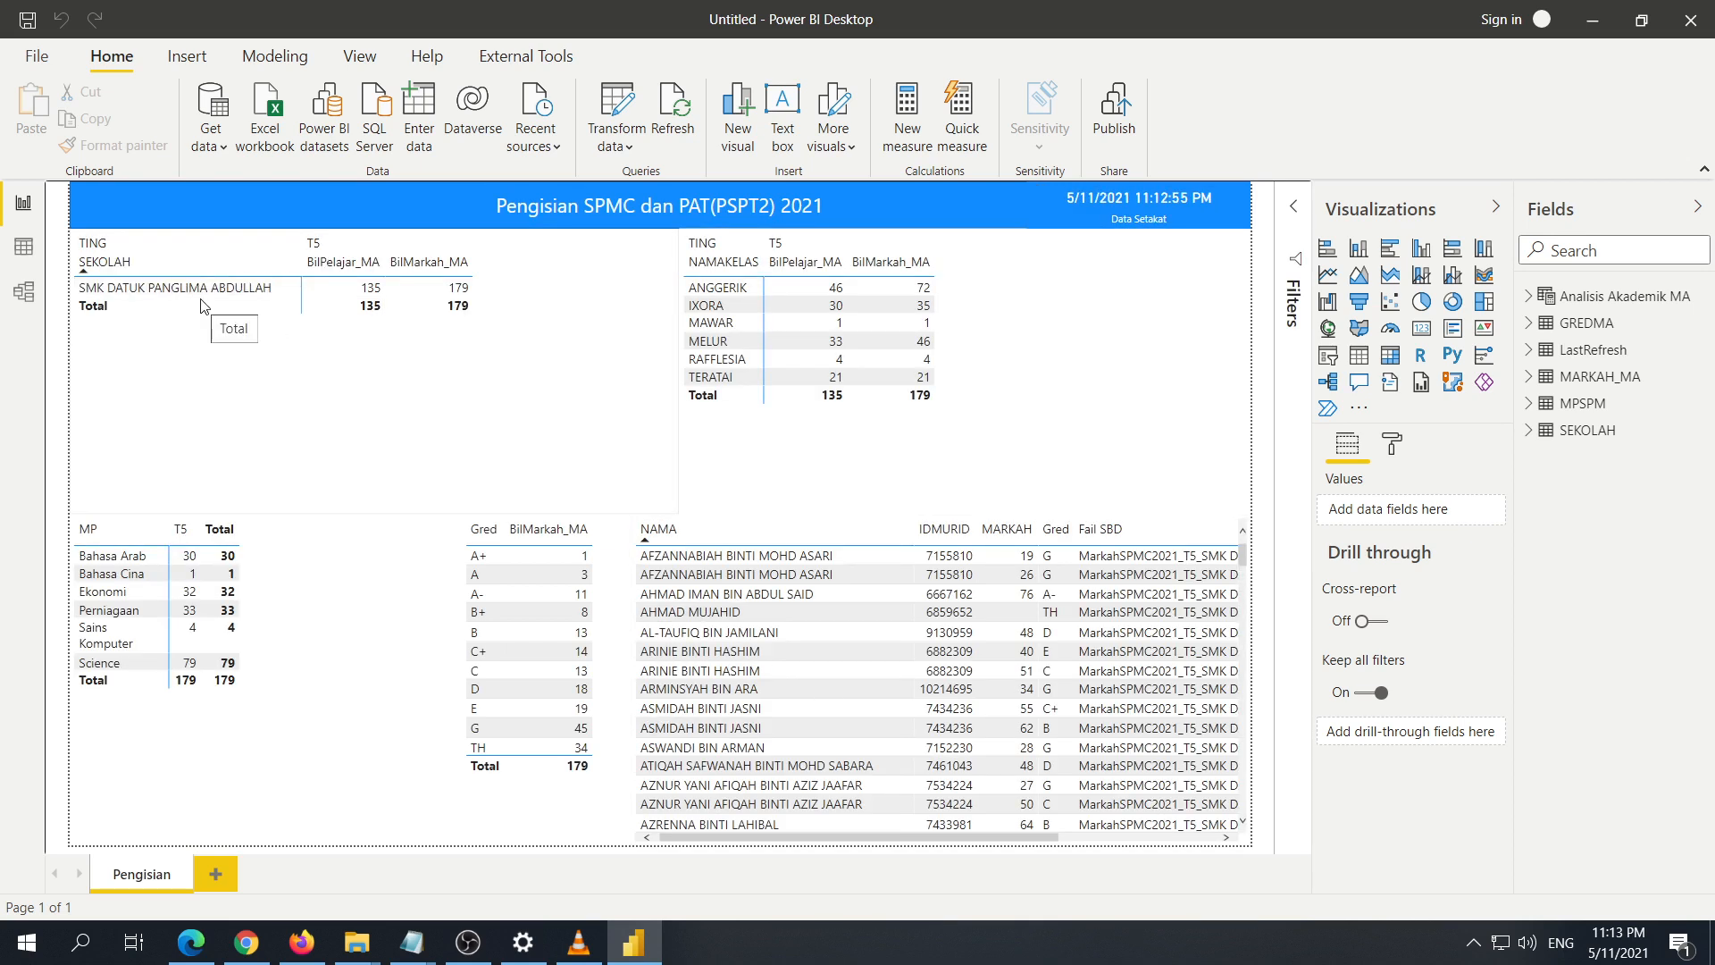
click(634, 144)
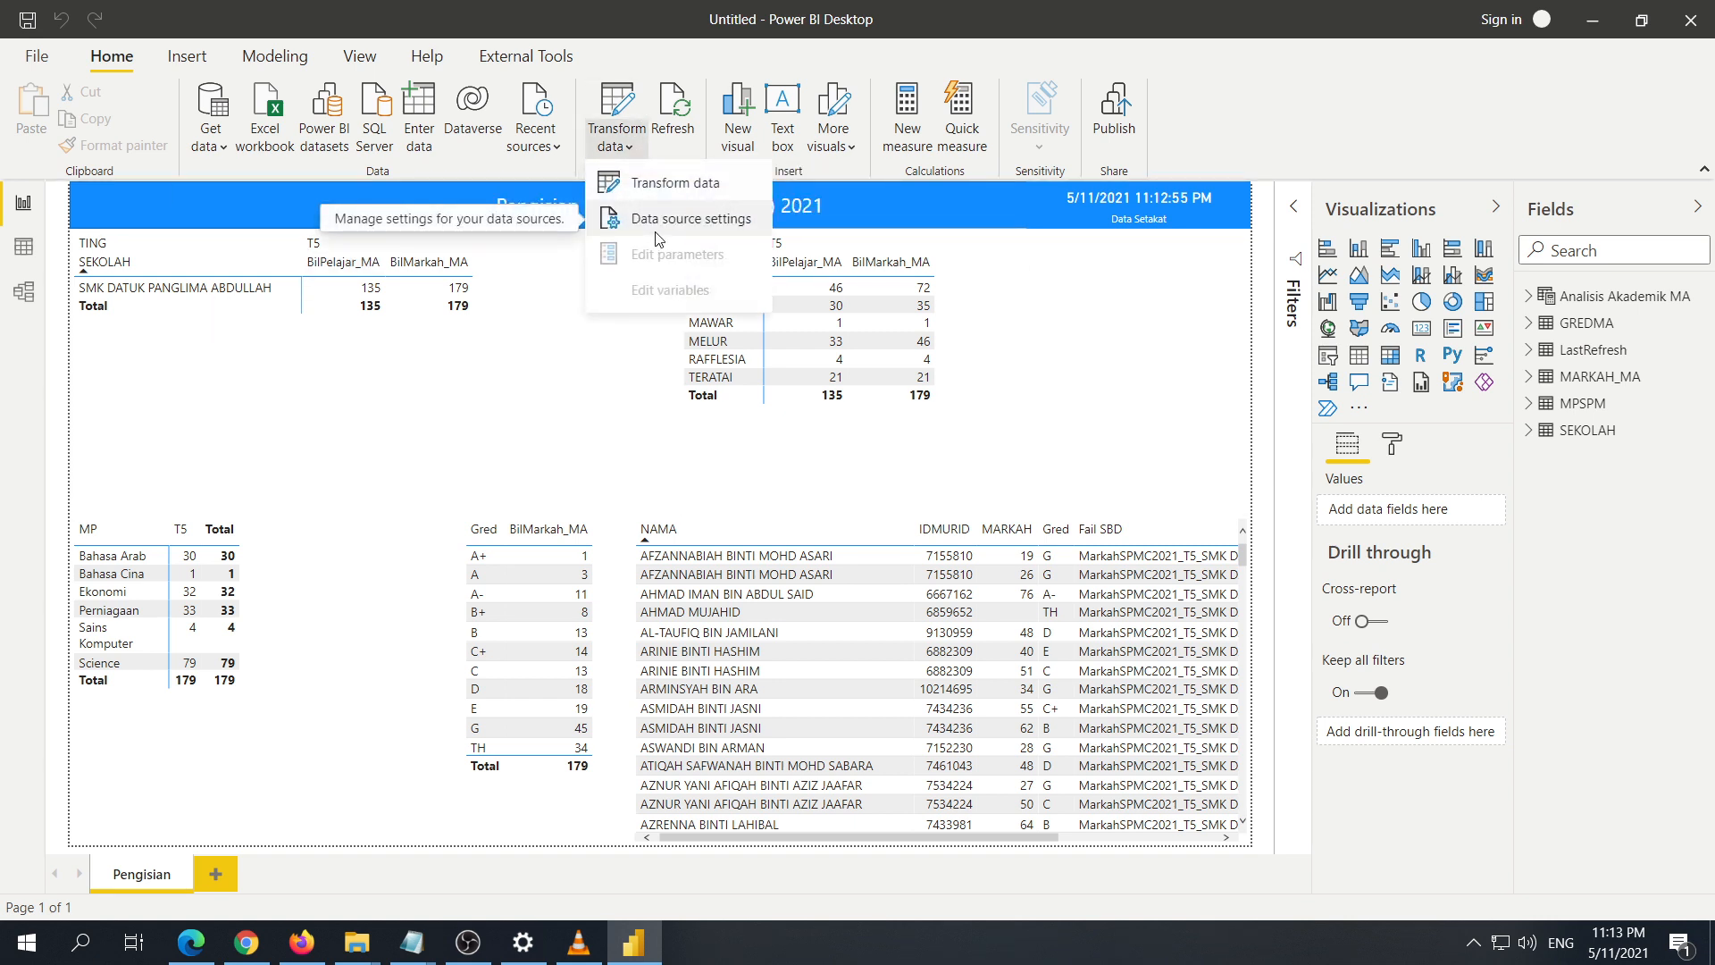
click(1112, 330)
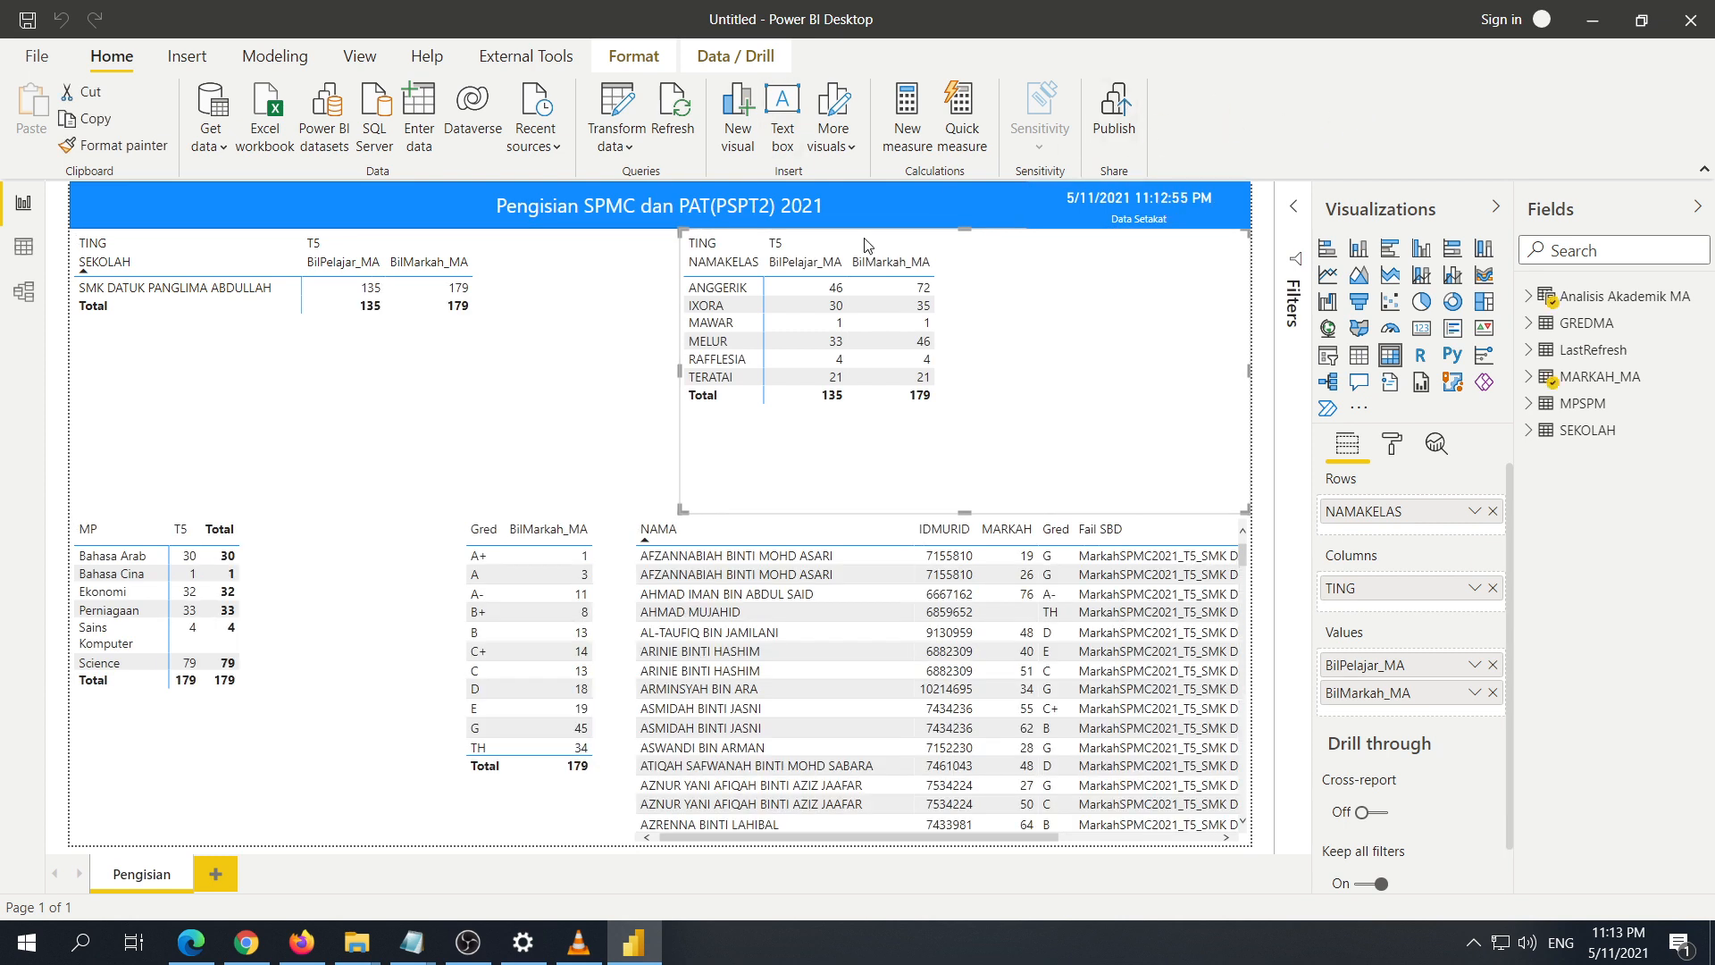
click(1501, 19)
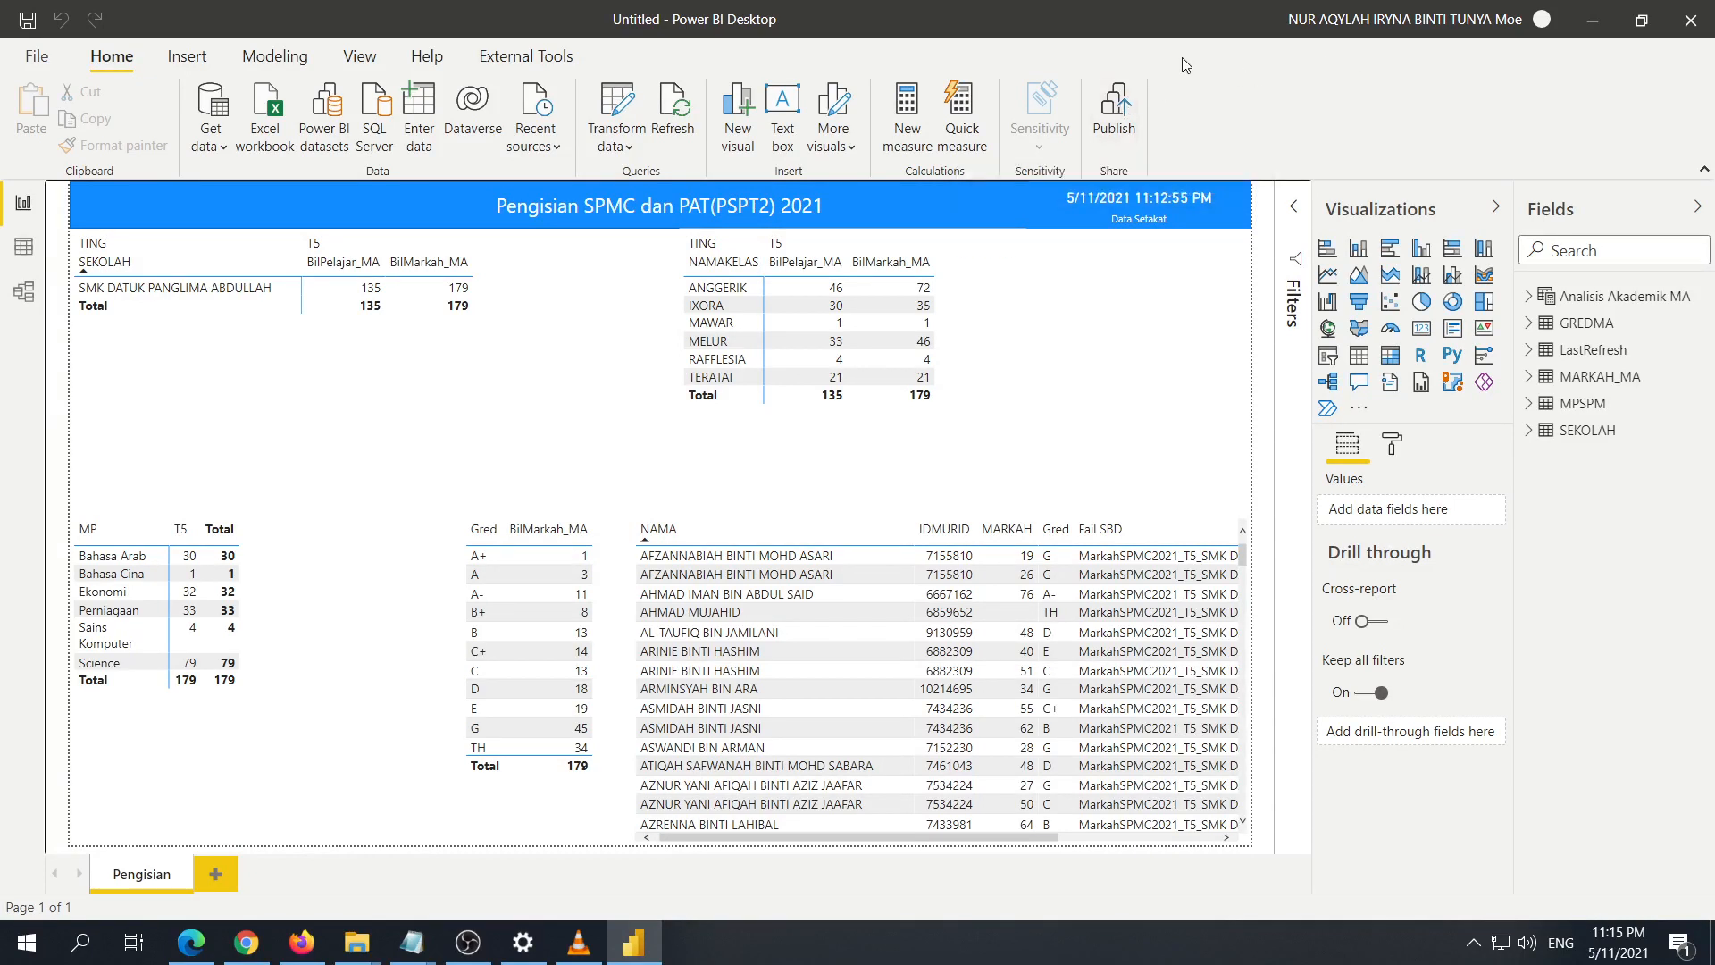
Step: Start publishing the report and save it to the Desktop as SPMC dan PAT.pbix, replacing the existing file
click(1116, 108)
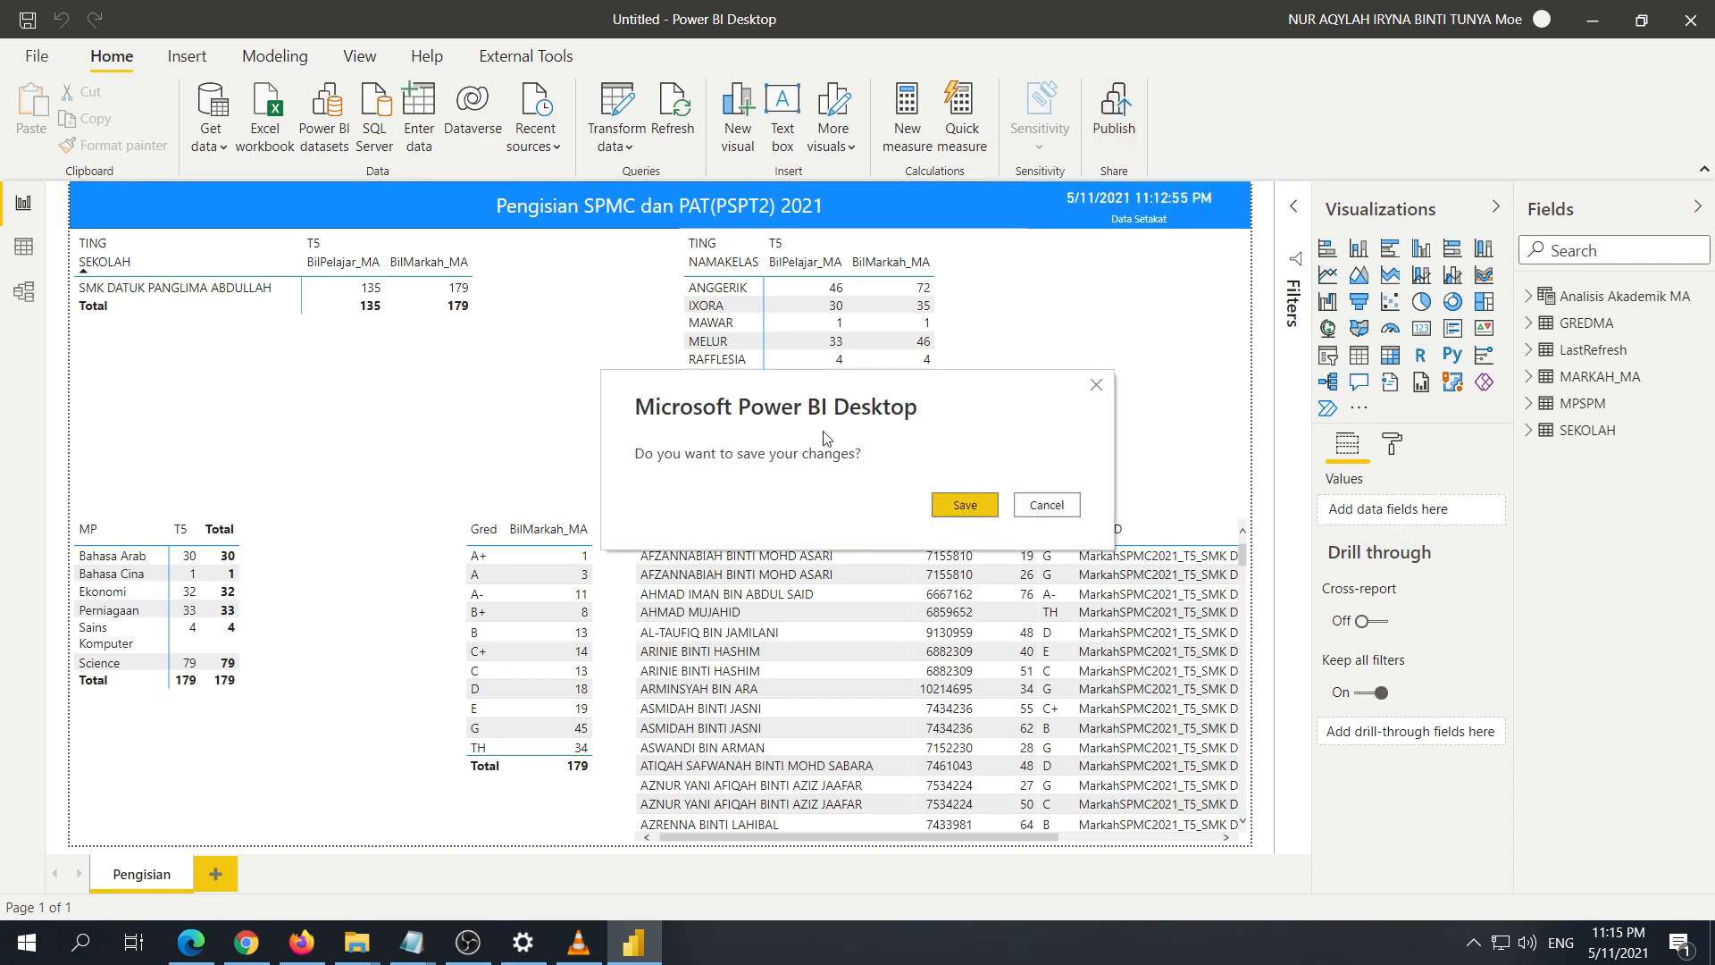
click(965, 506)
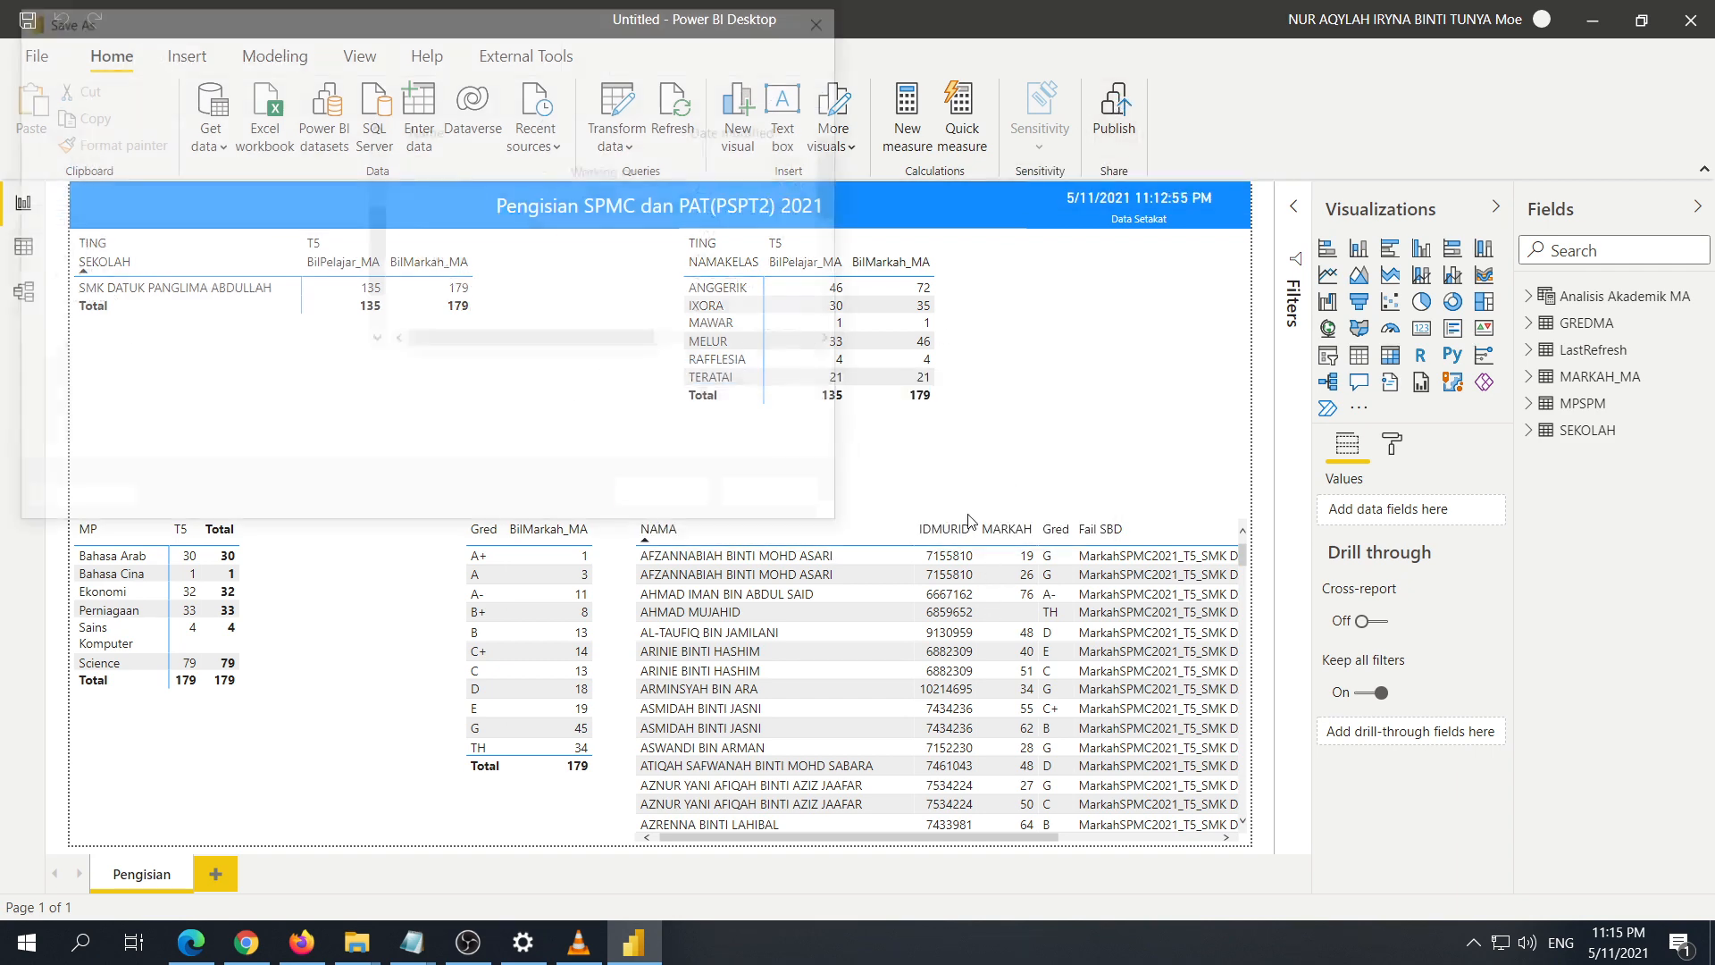
click(90, 190)
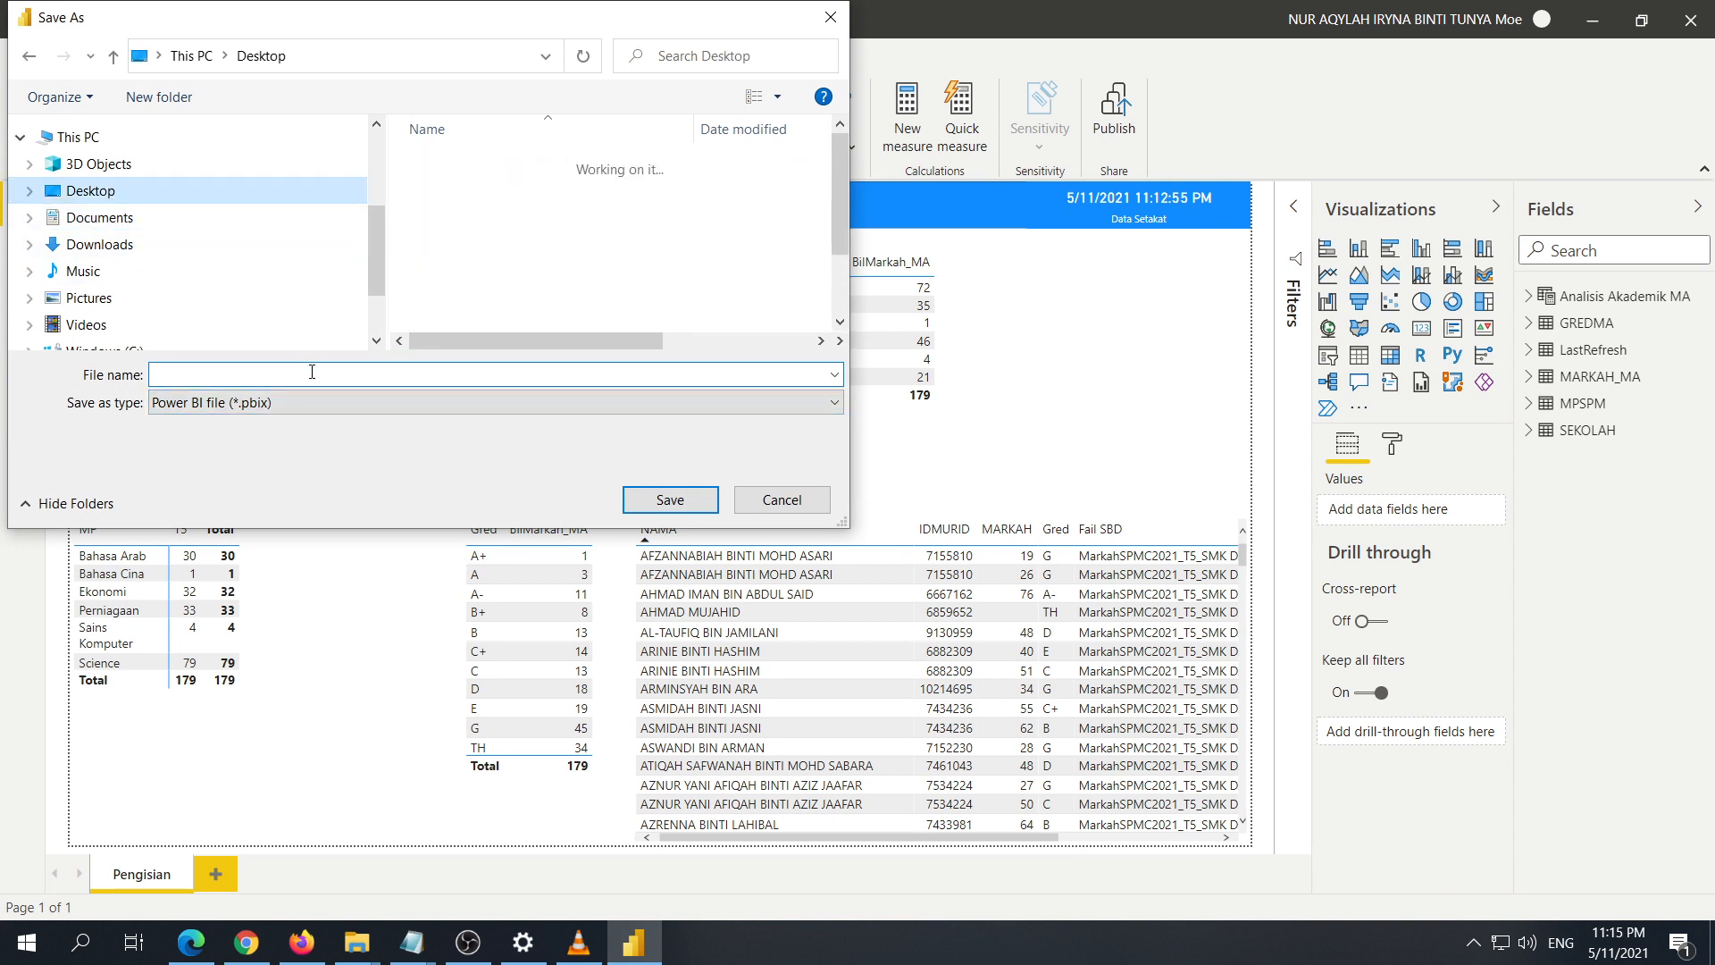
click(218, 375)
text(SPC)
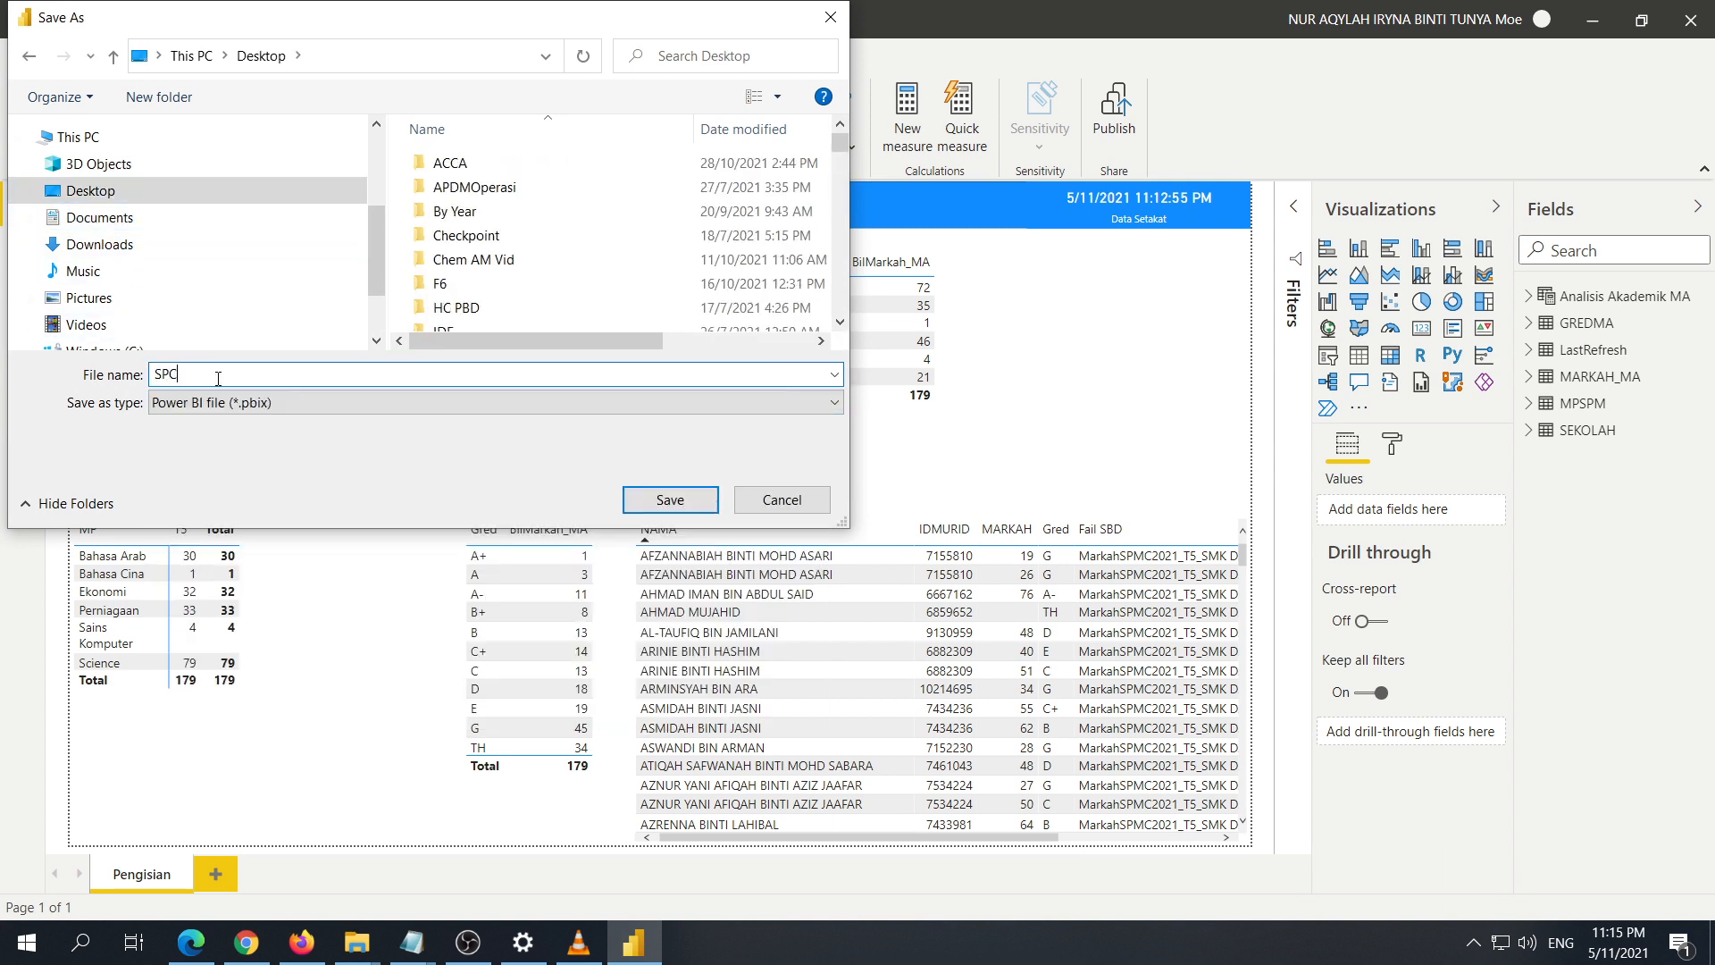
key(BackSpace)
text(MC)
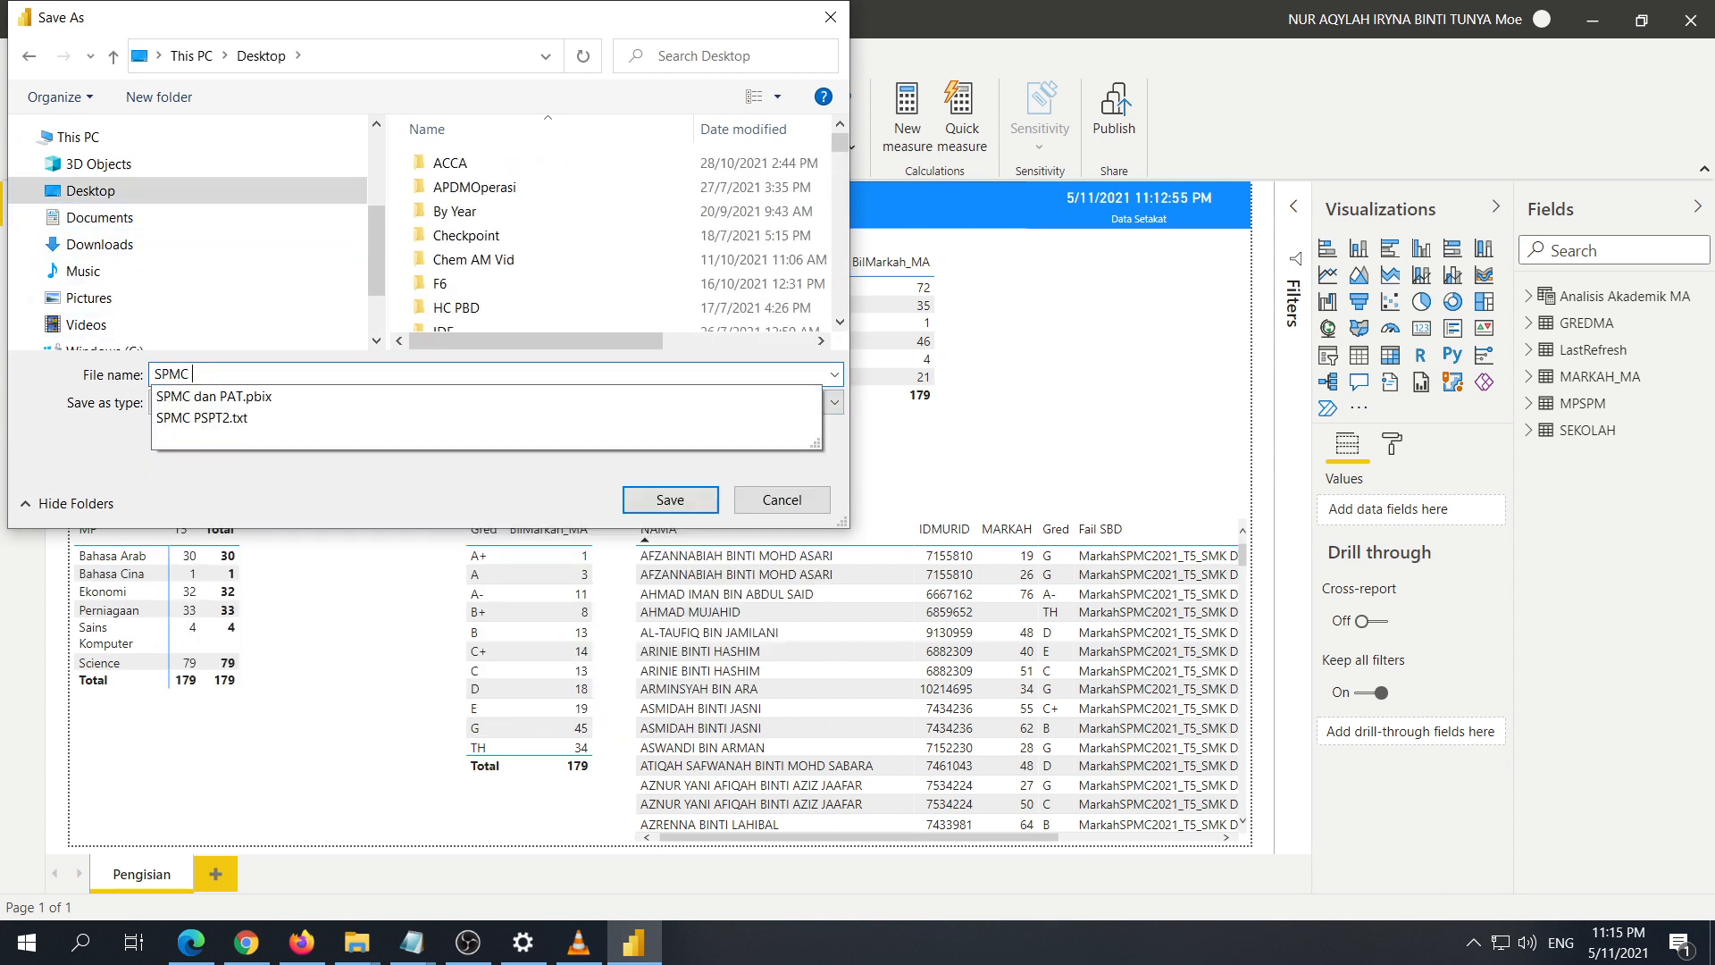
click(217, 399)
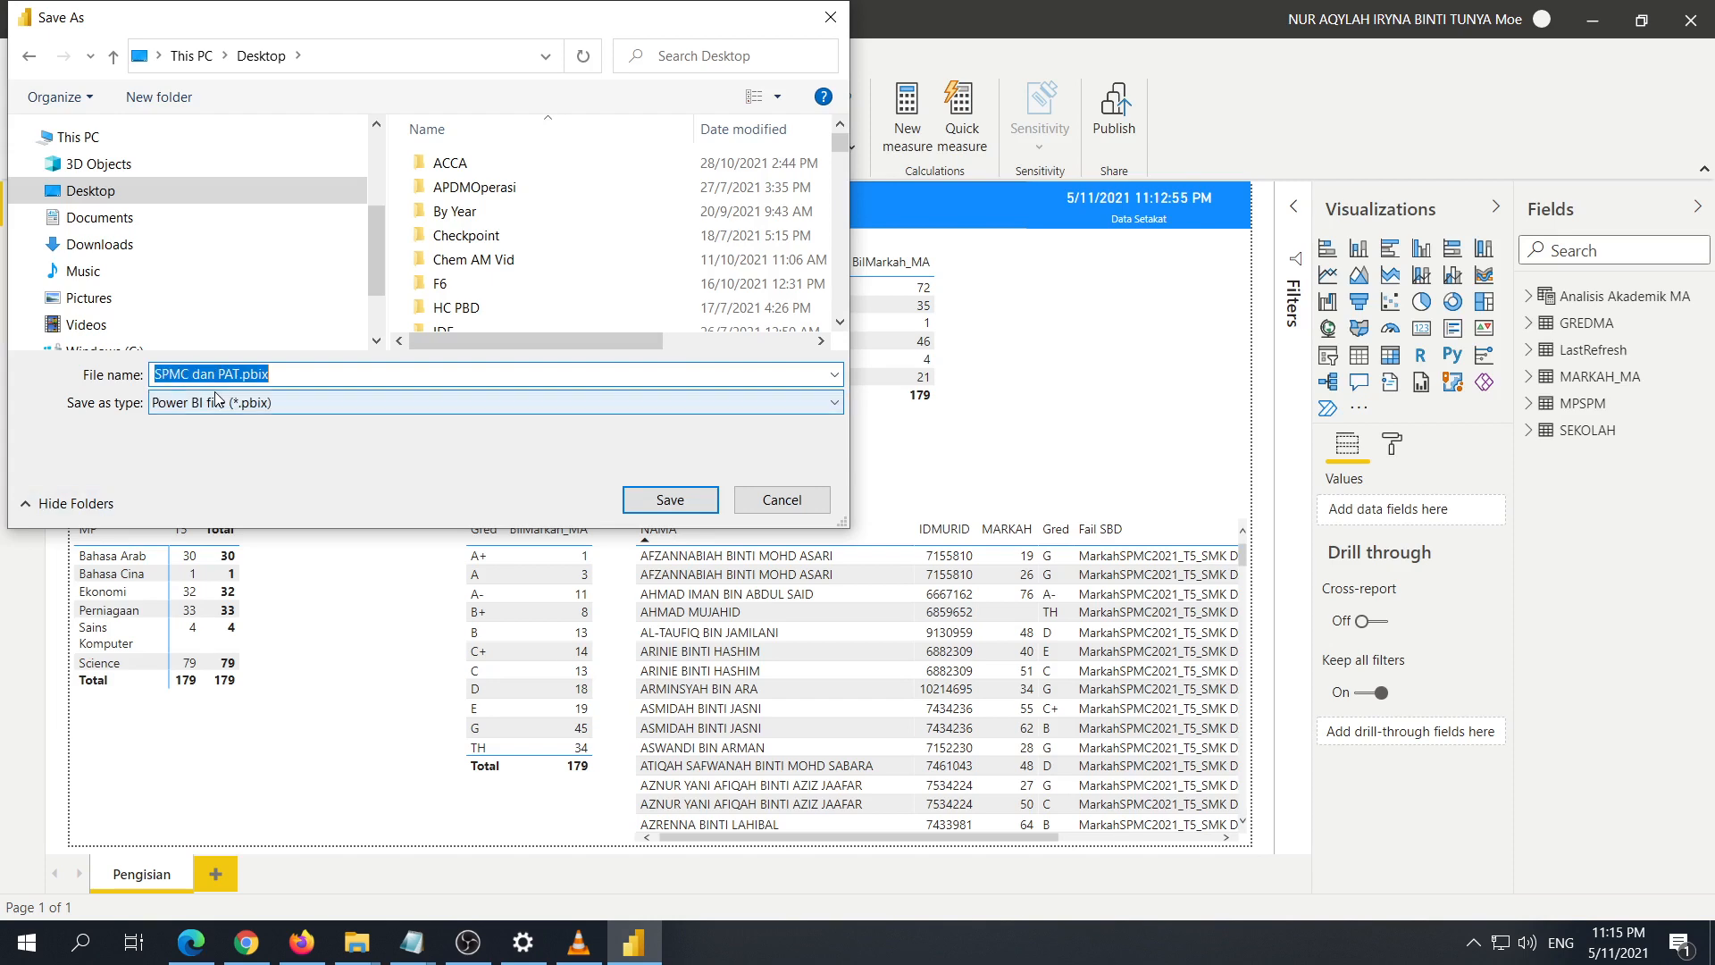
click(671, 503)
click(917, 471)
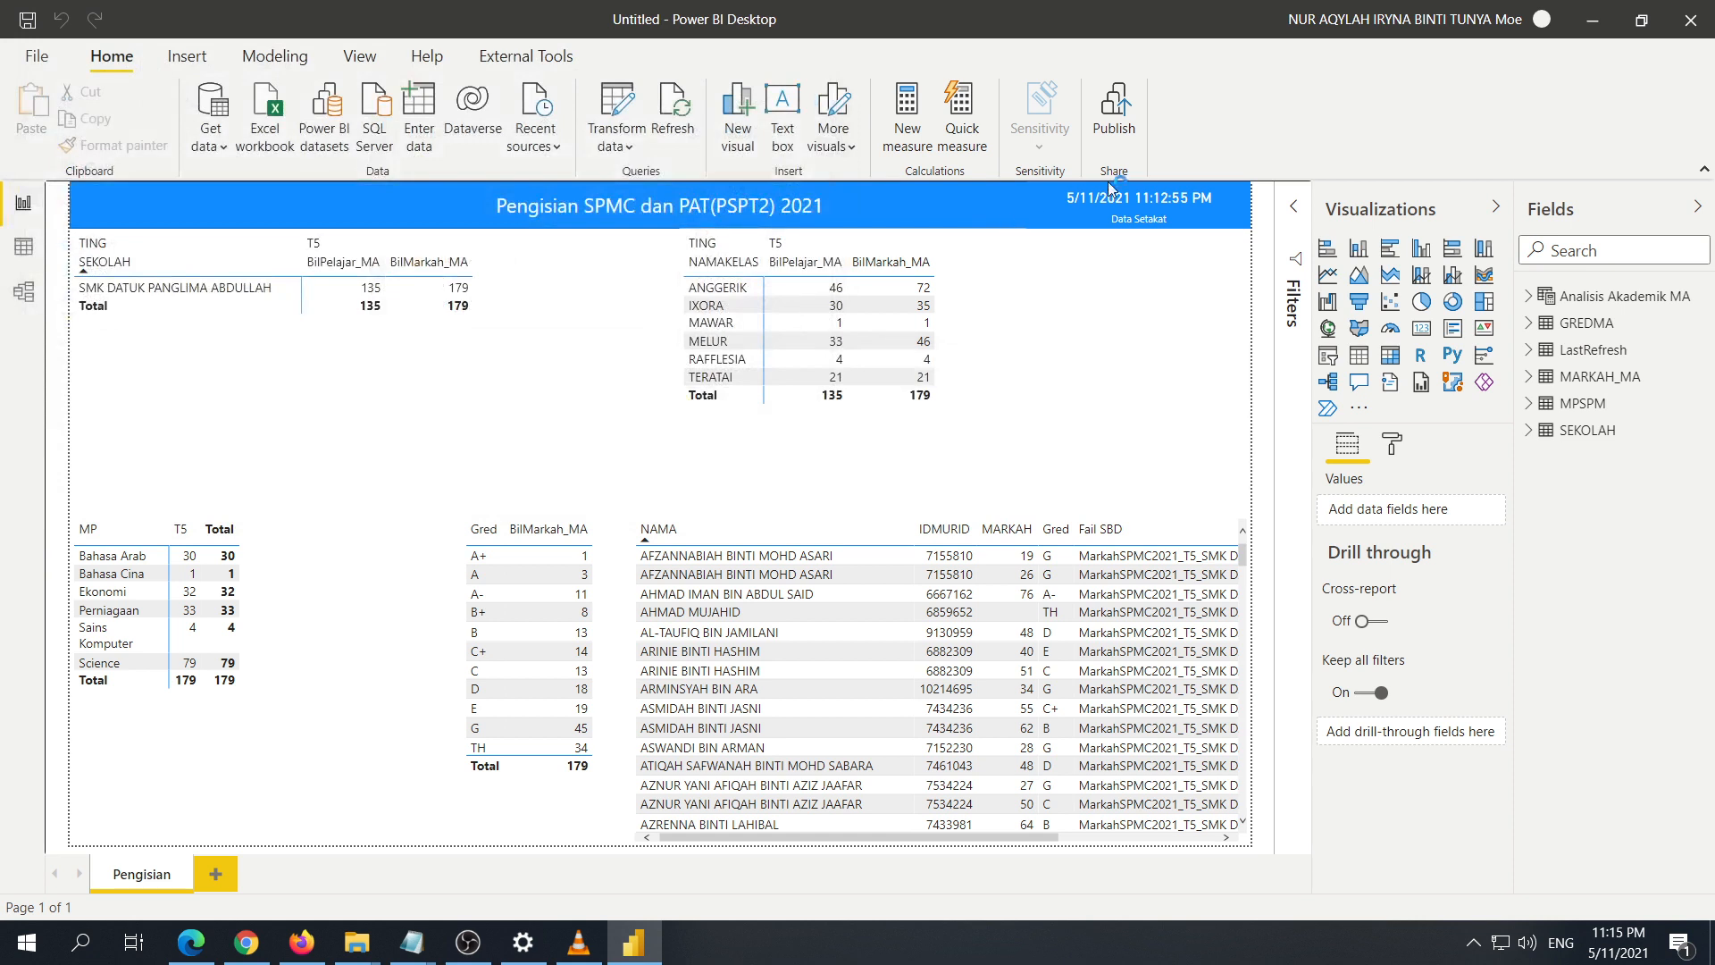
Step: Publish the SPMC dan PAT report to My workspace
click(1099, 149)
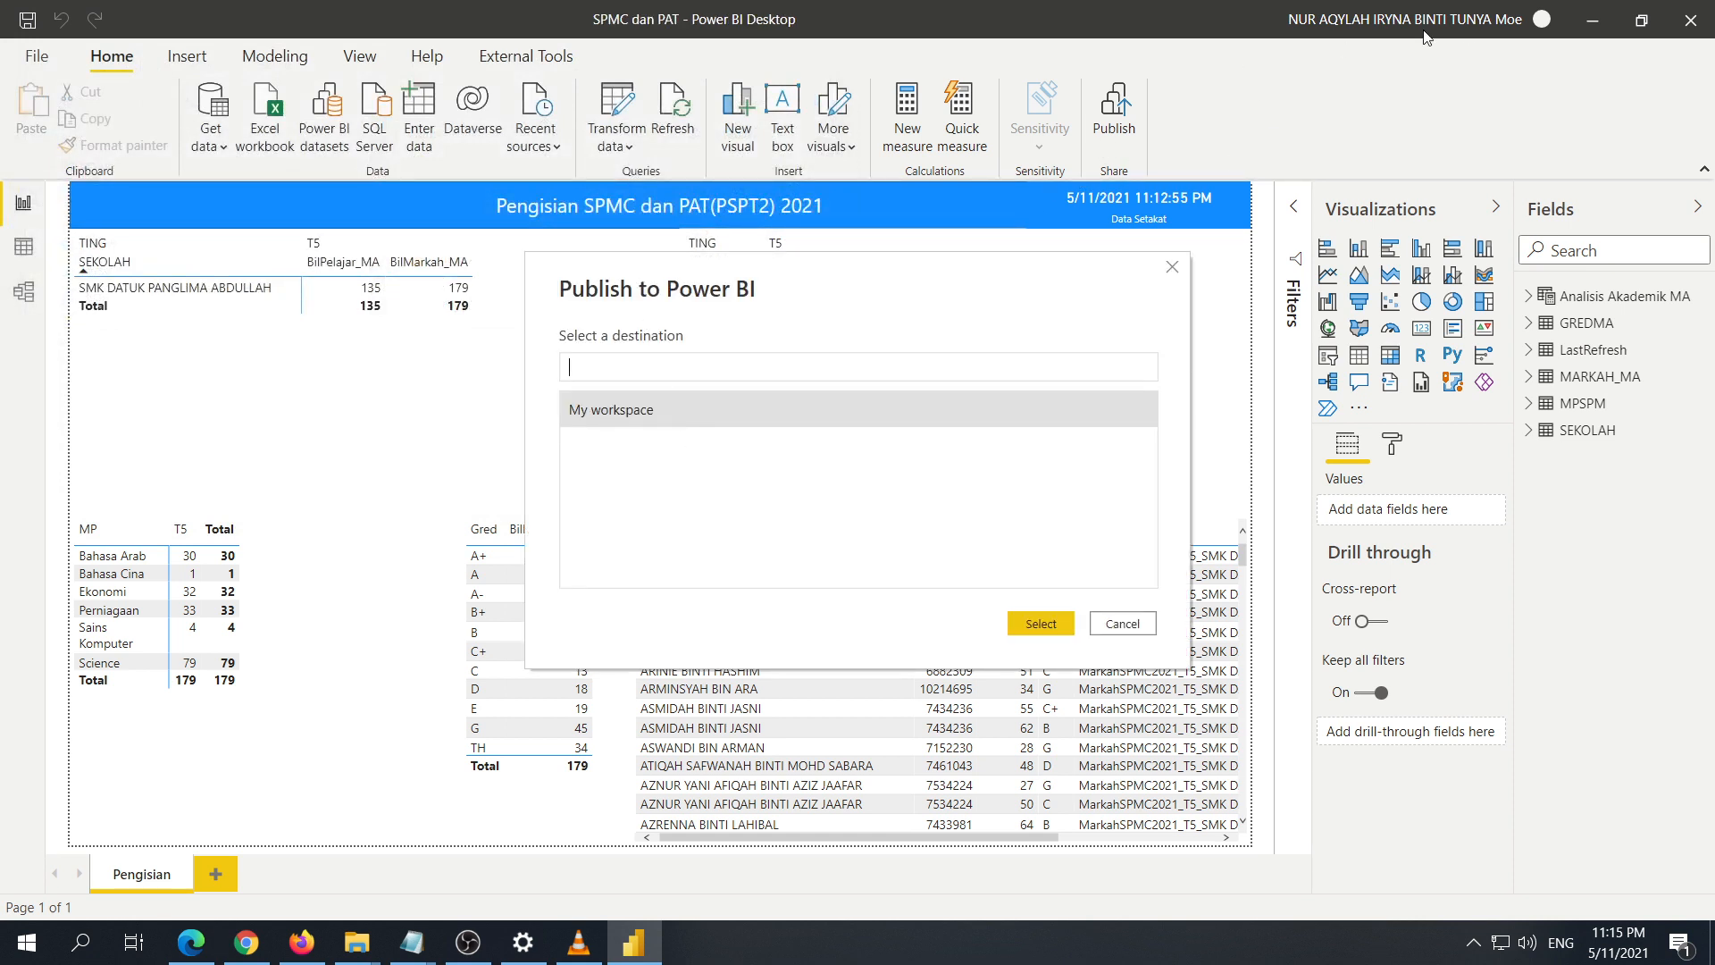
click(609, 423)
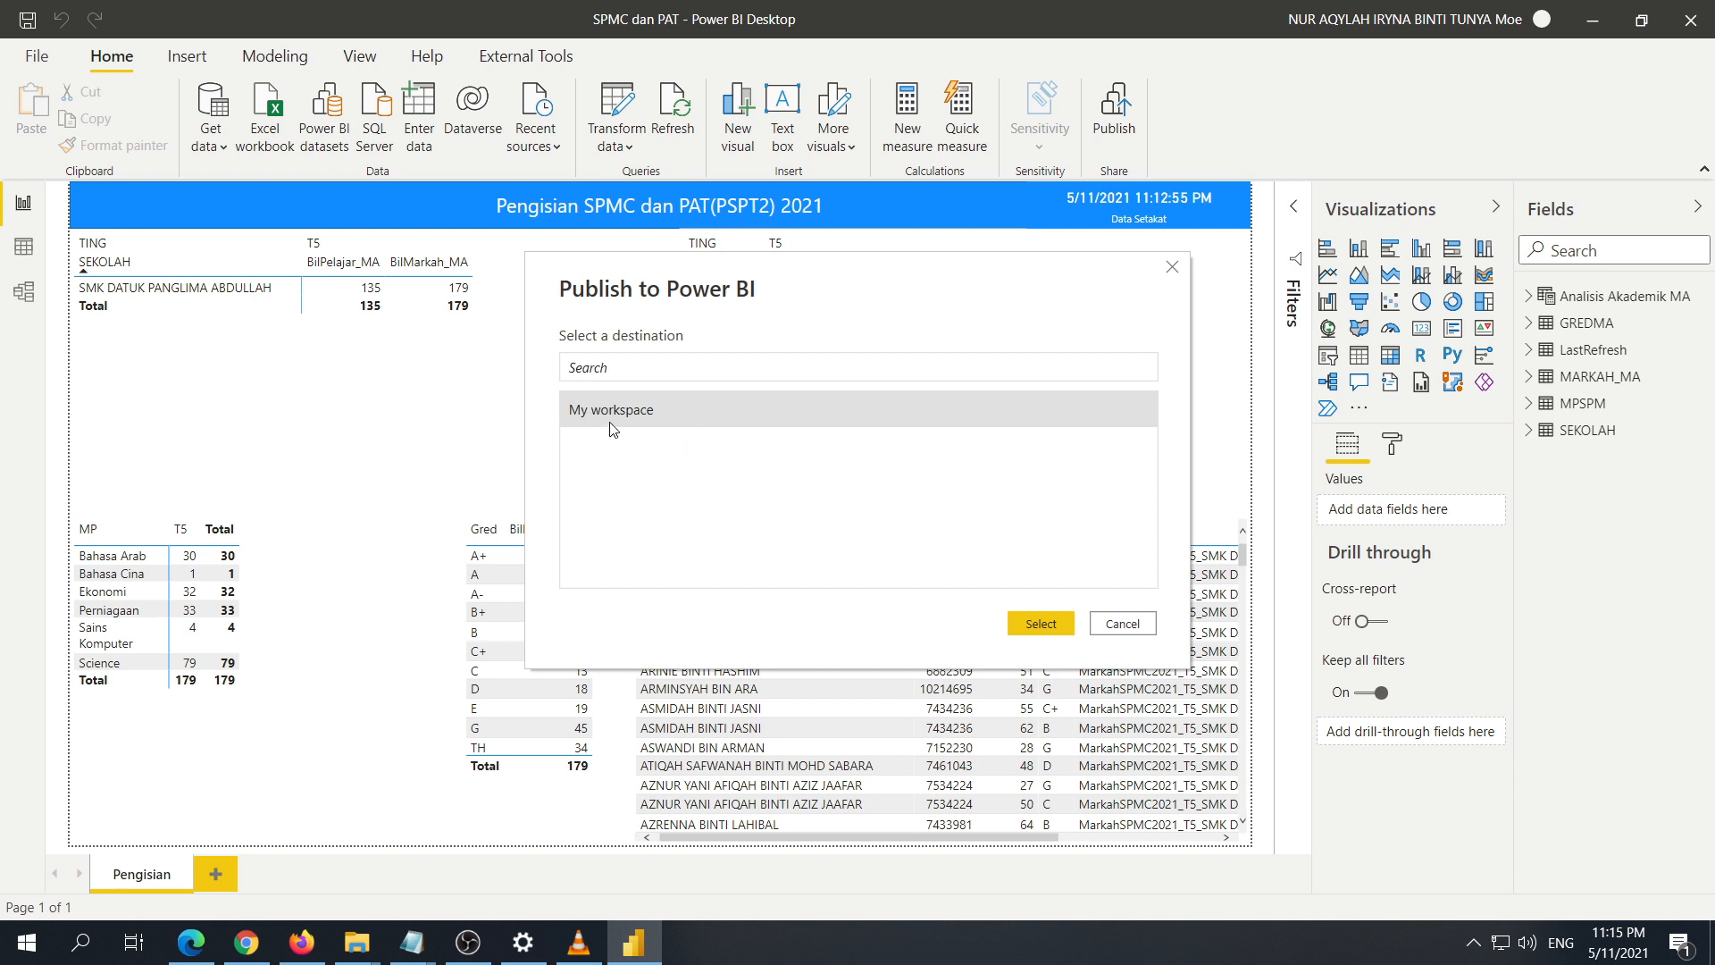
click(1050, 622)
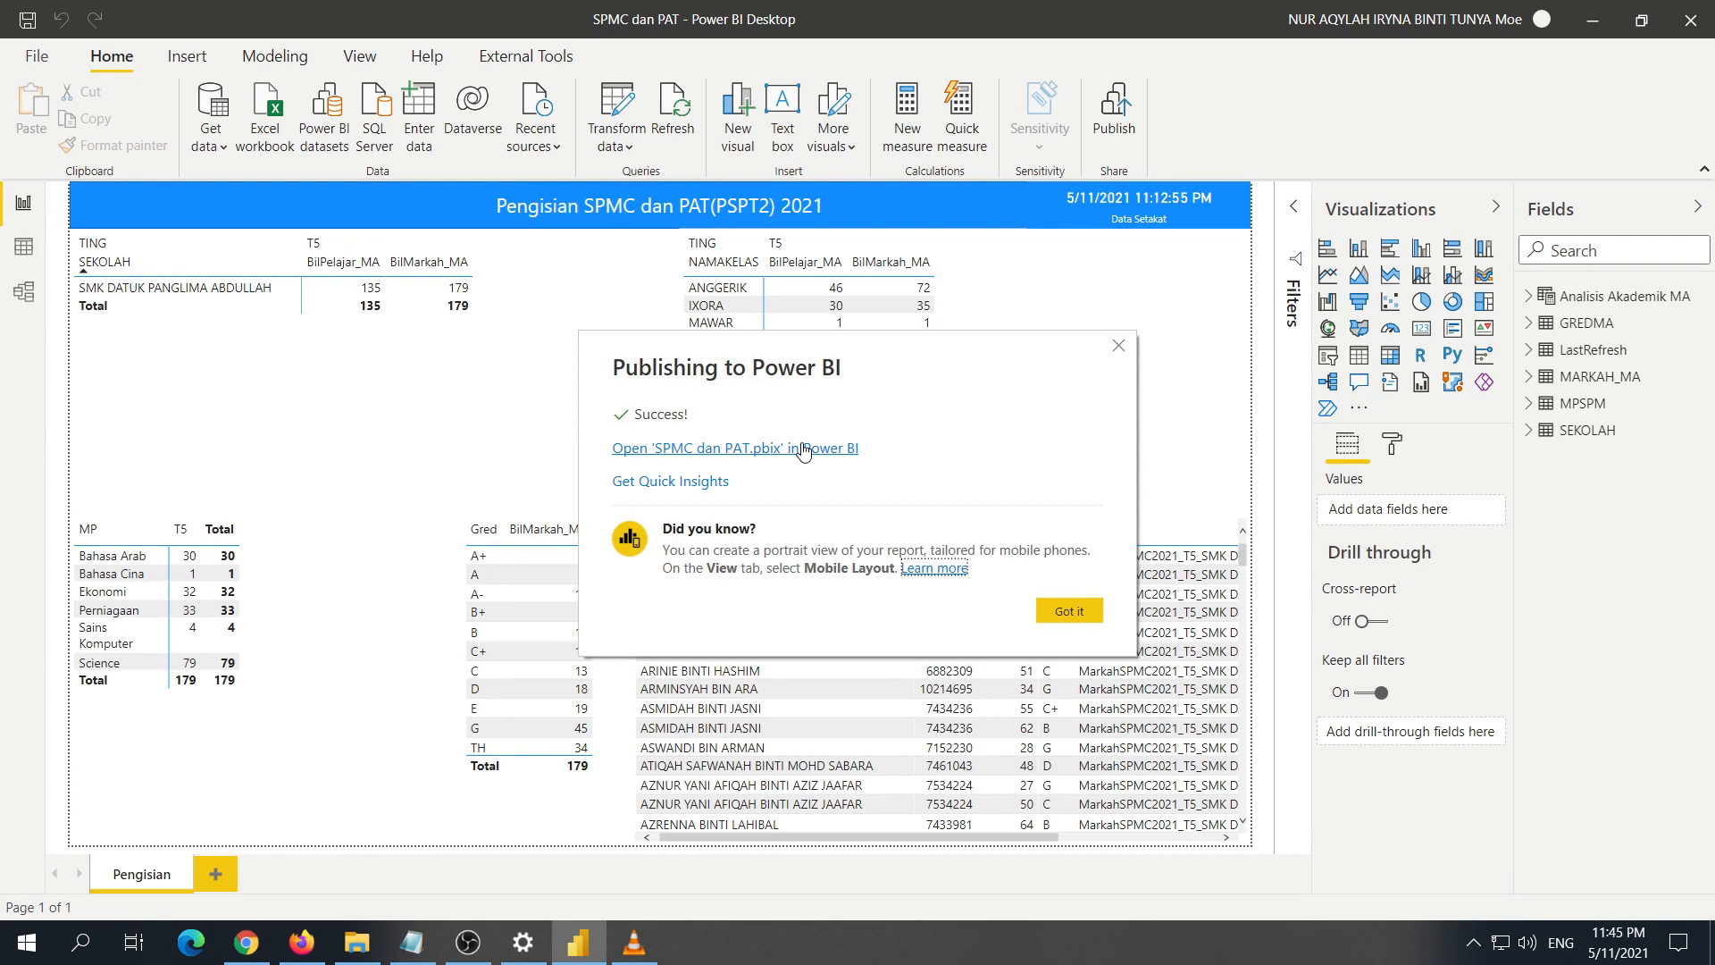
Step: Open the published report in the Power BI service in the browser, and check the SPMC dan PAT report and dataset in My workspace
click(804, 451)
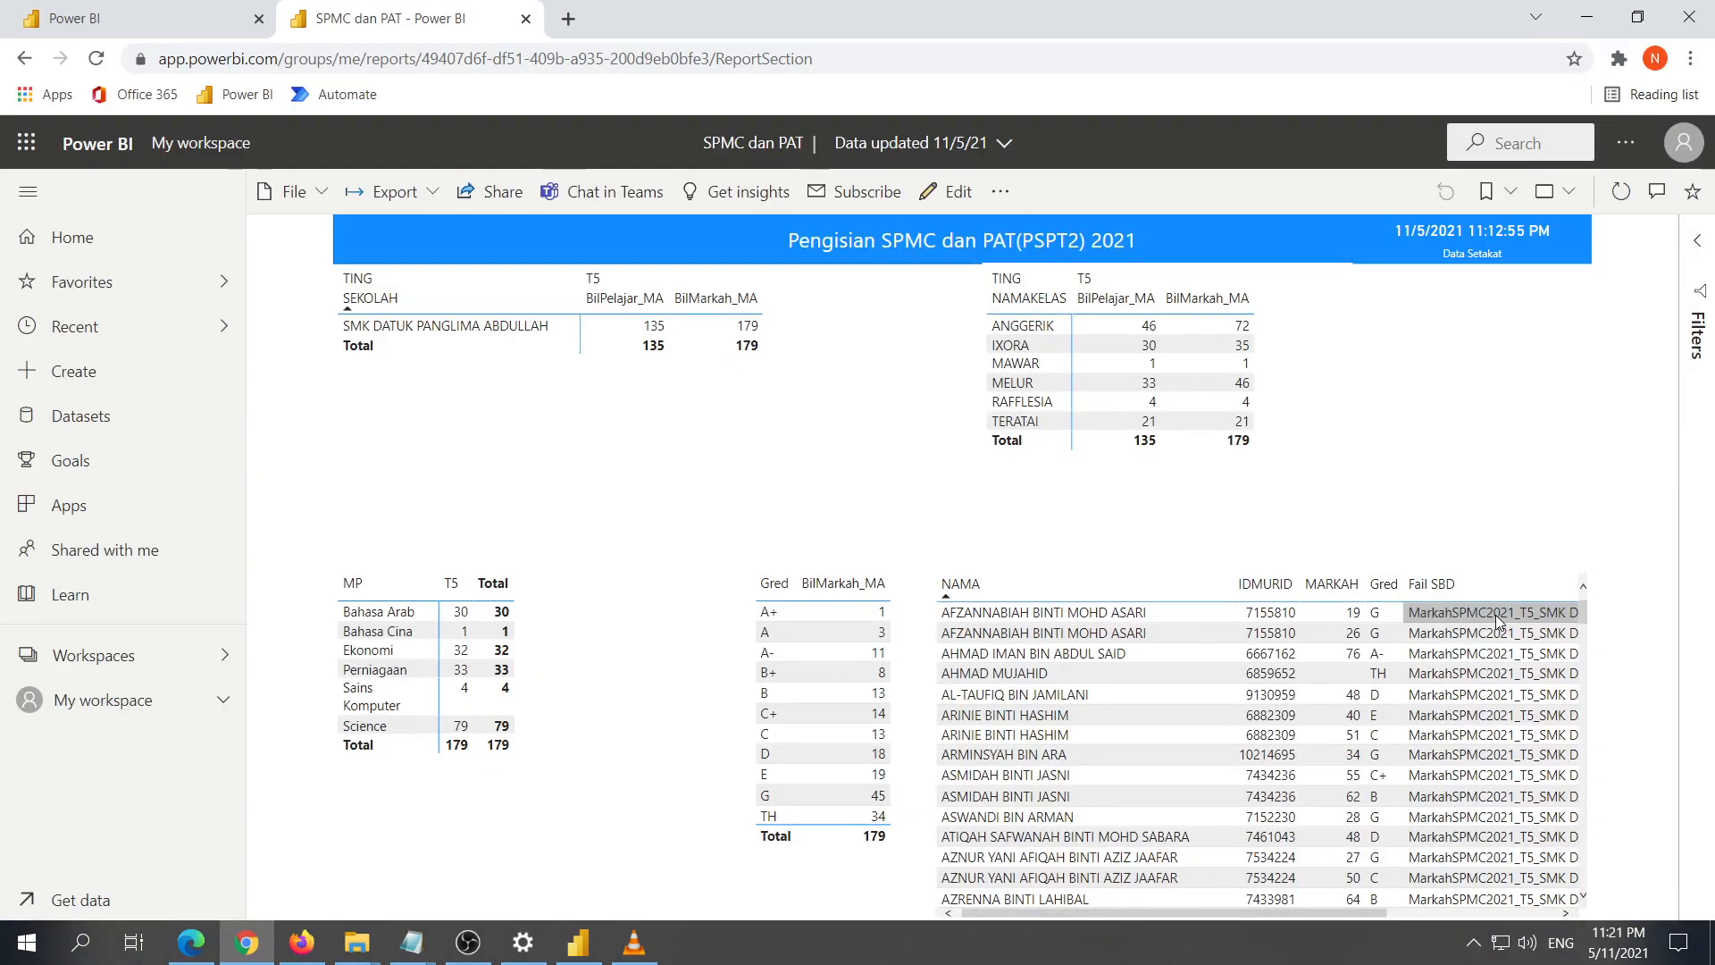
click(176, 24)
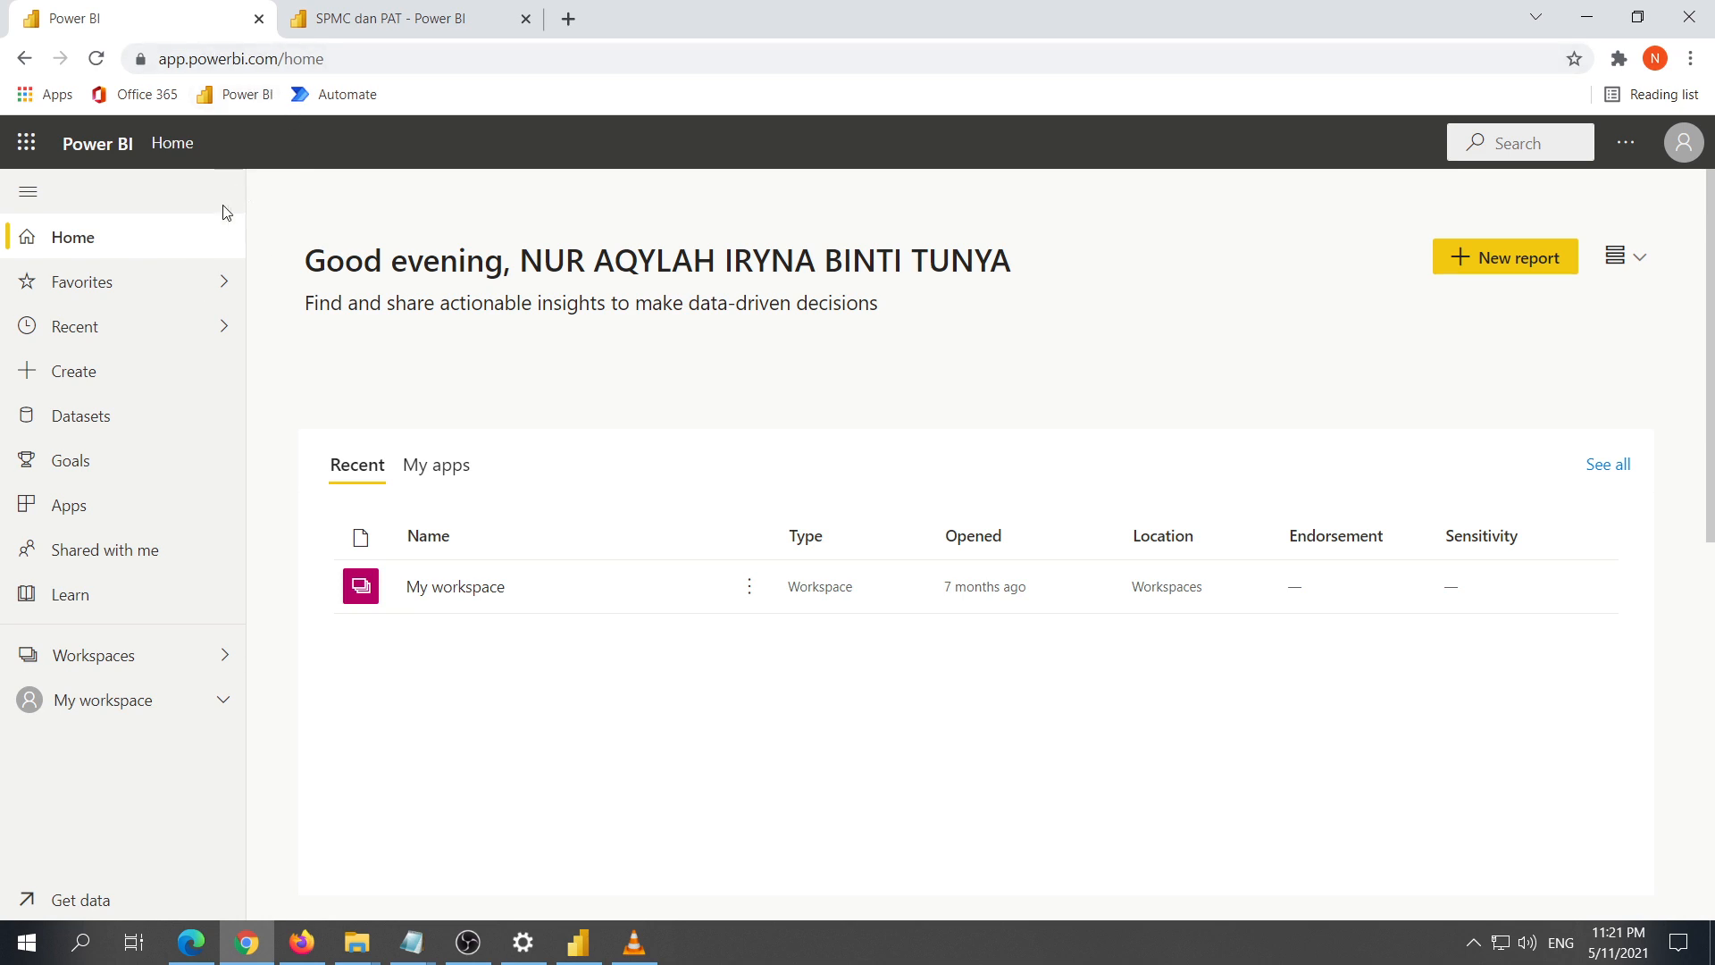
click(232, 95)
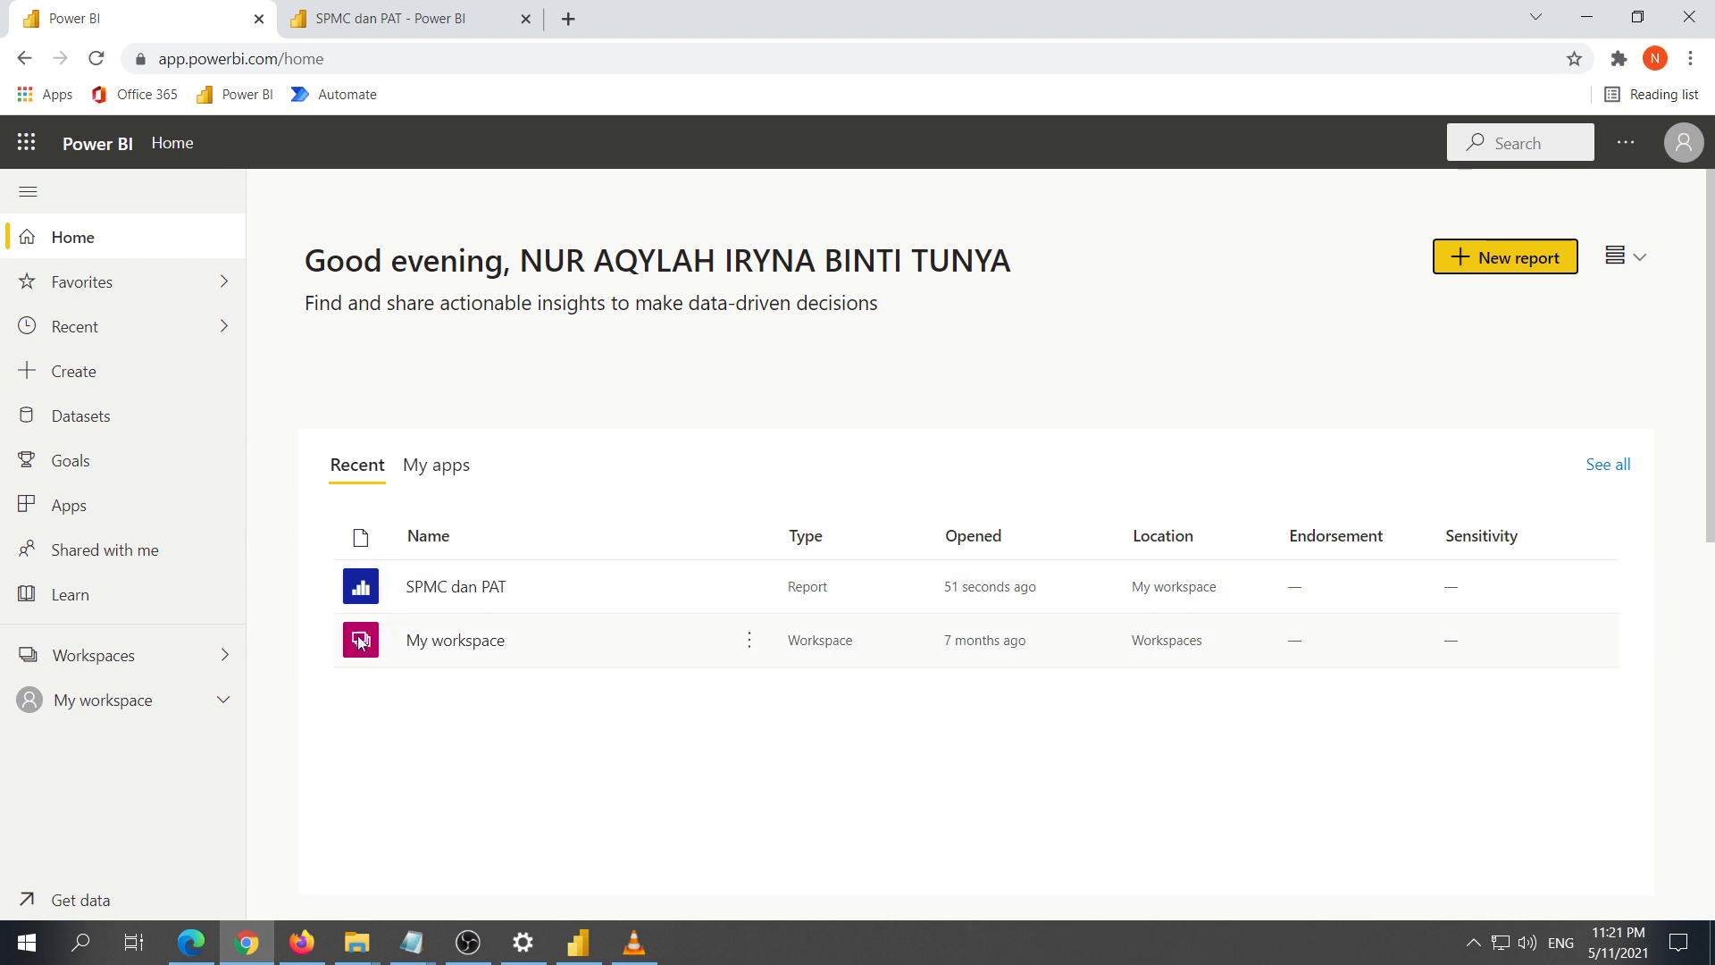
click(444, 649)
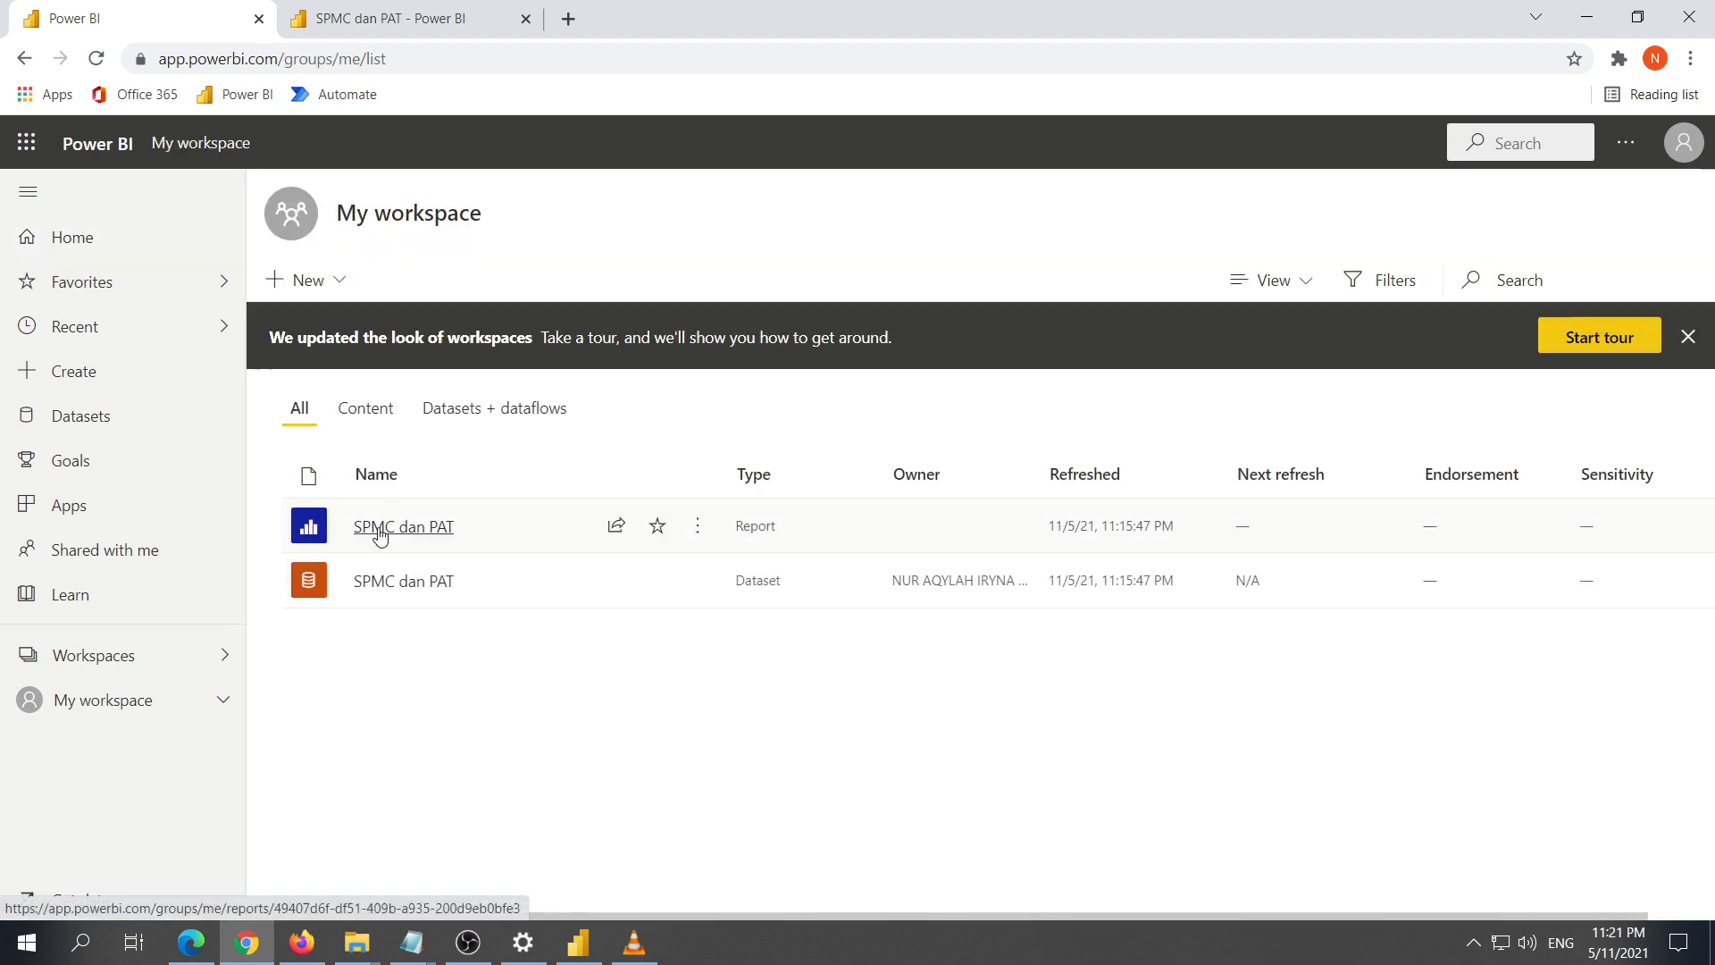
click(368, 17)
click(234, 18)
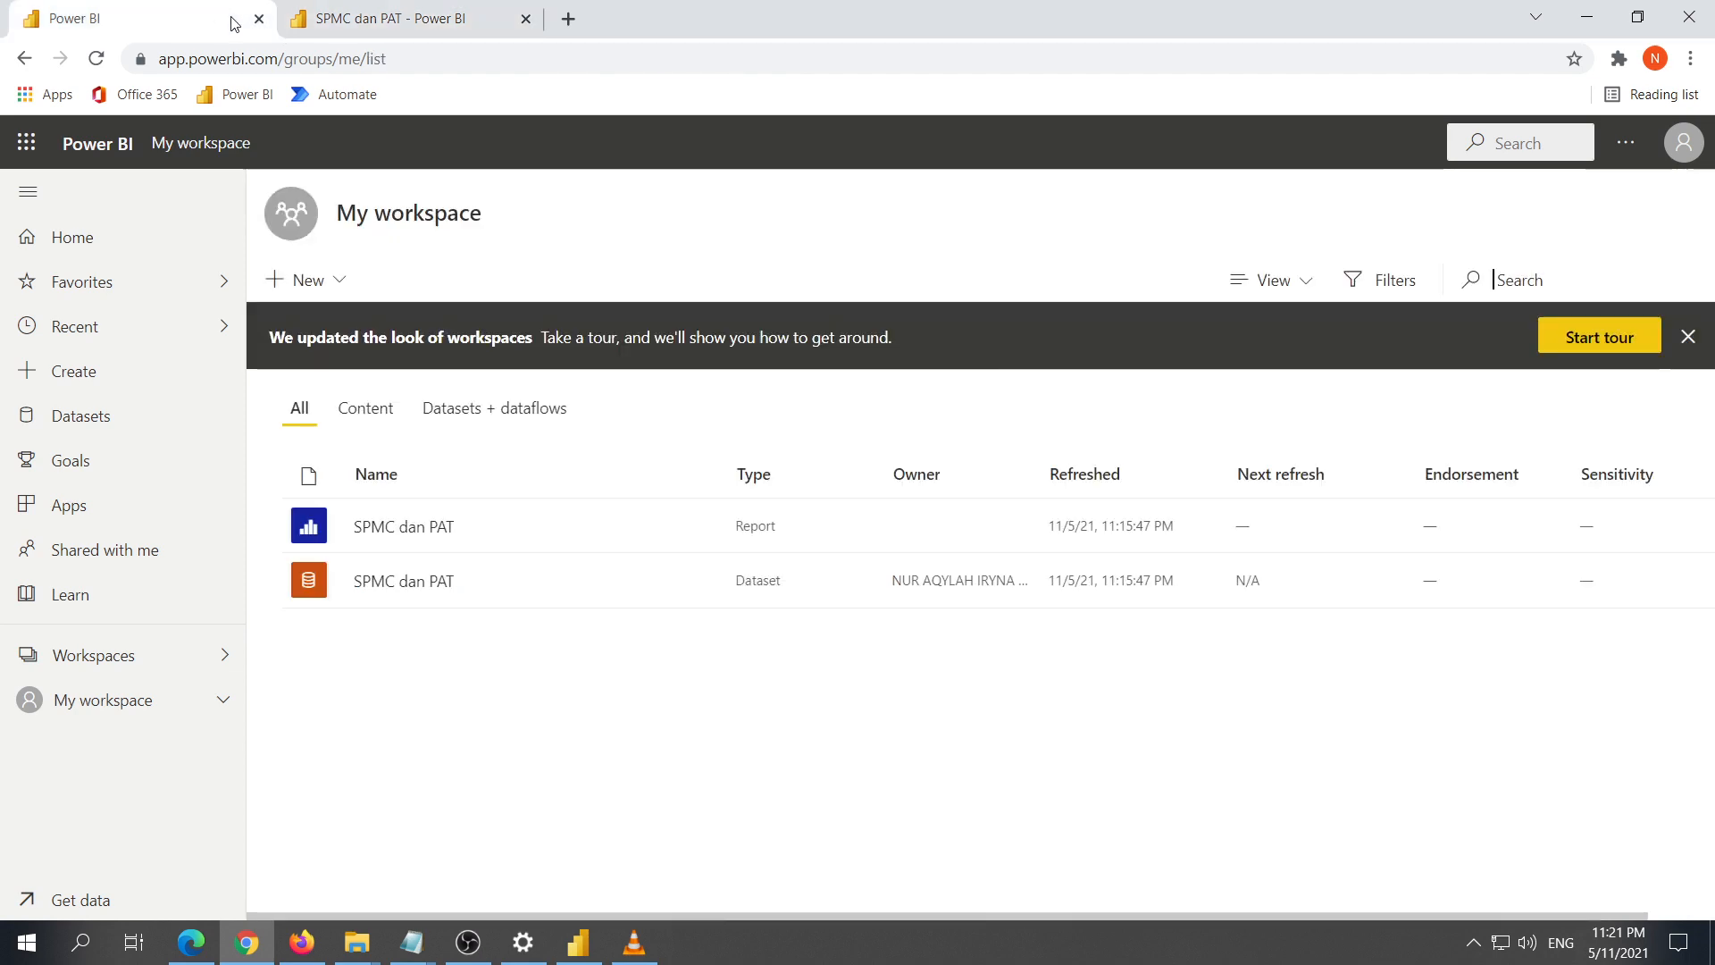
click(404, 526)
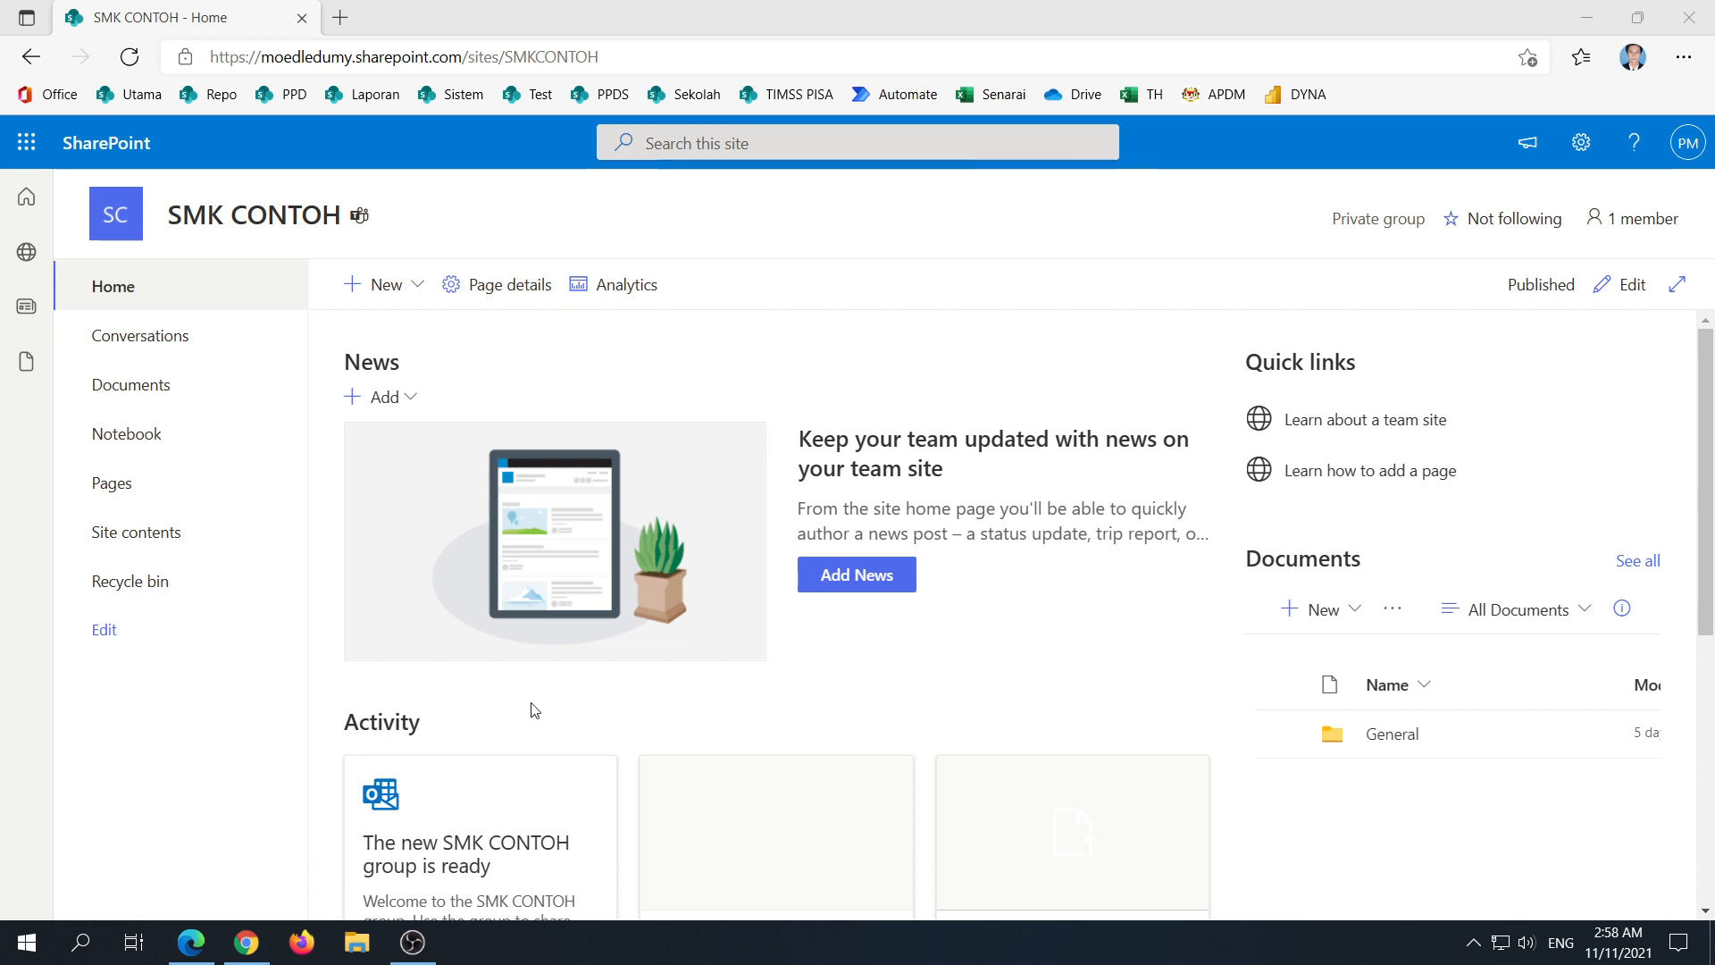
Step: Edit the home page of the SMK CONTOH SharePoint site in Edge and add a one-column section above the News section
scroll(1072, 612, down, 3)
scroll(856, 617, up, 3)
scroll(838, 628, up, 1)
click(1624, 288)
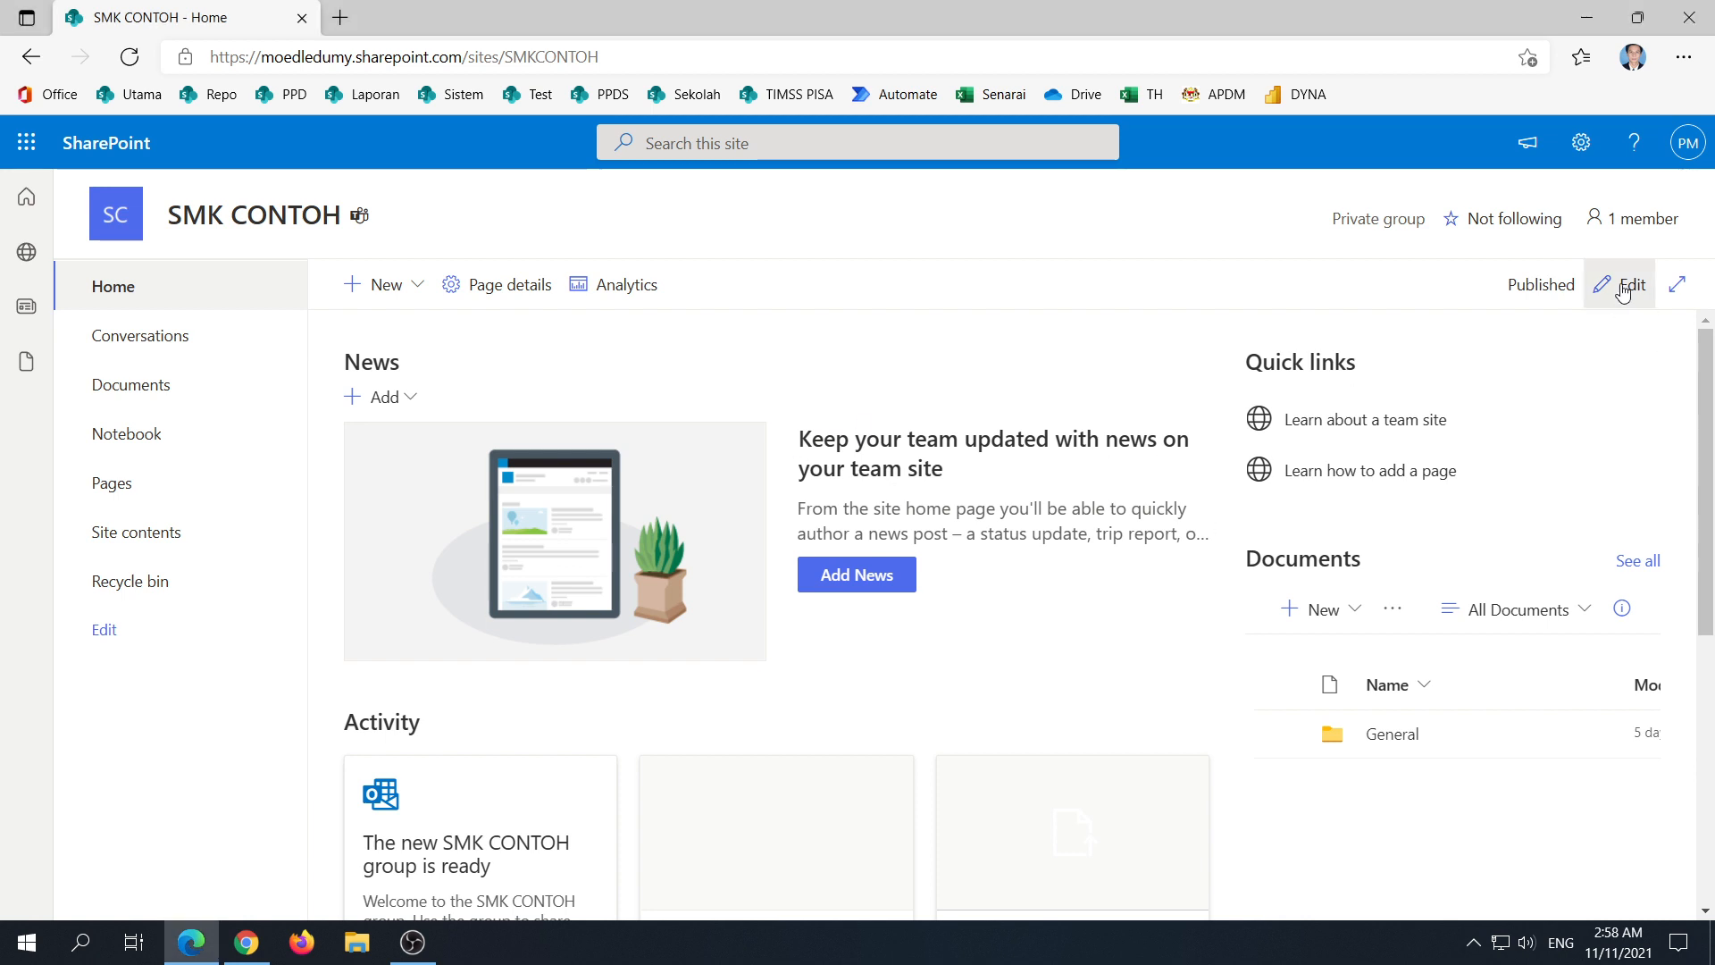
click(1623, 288)
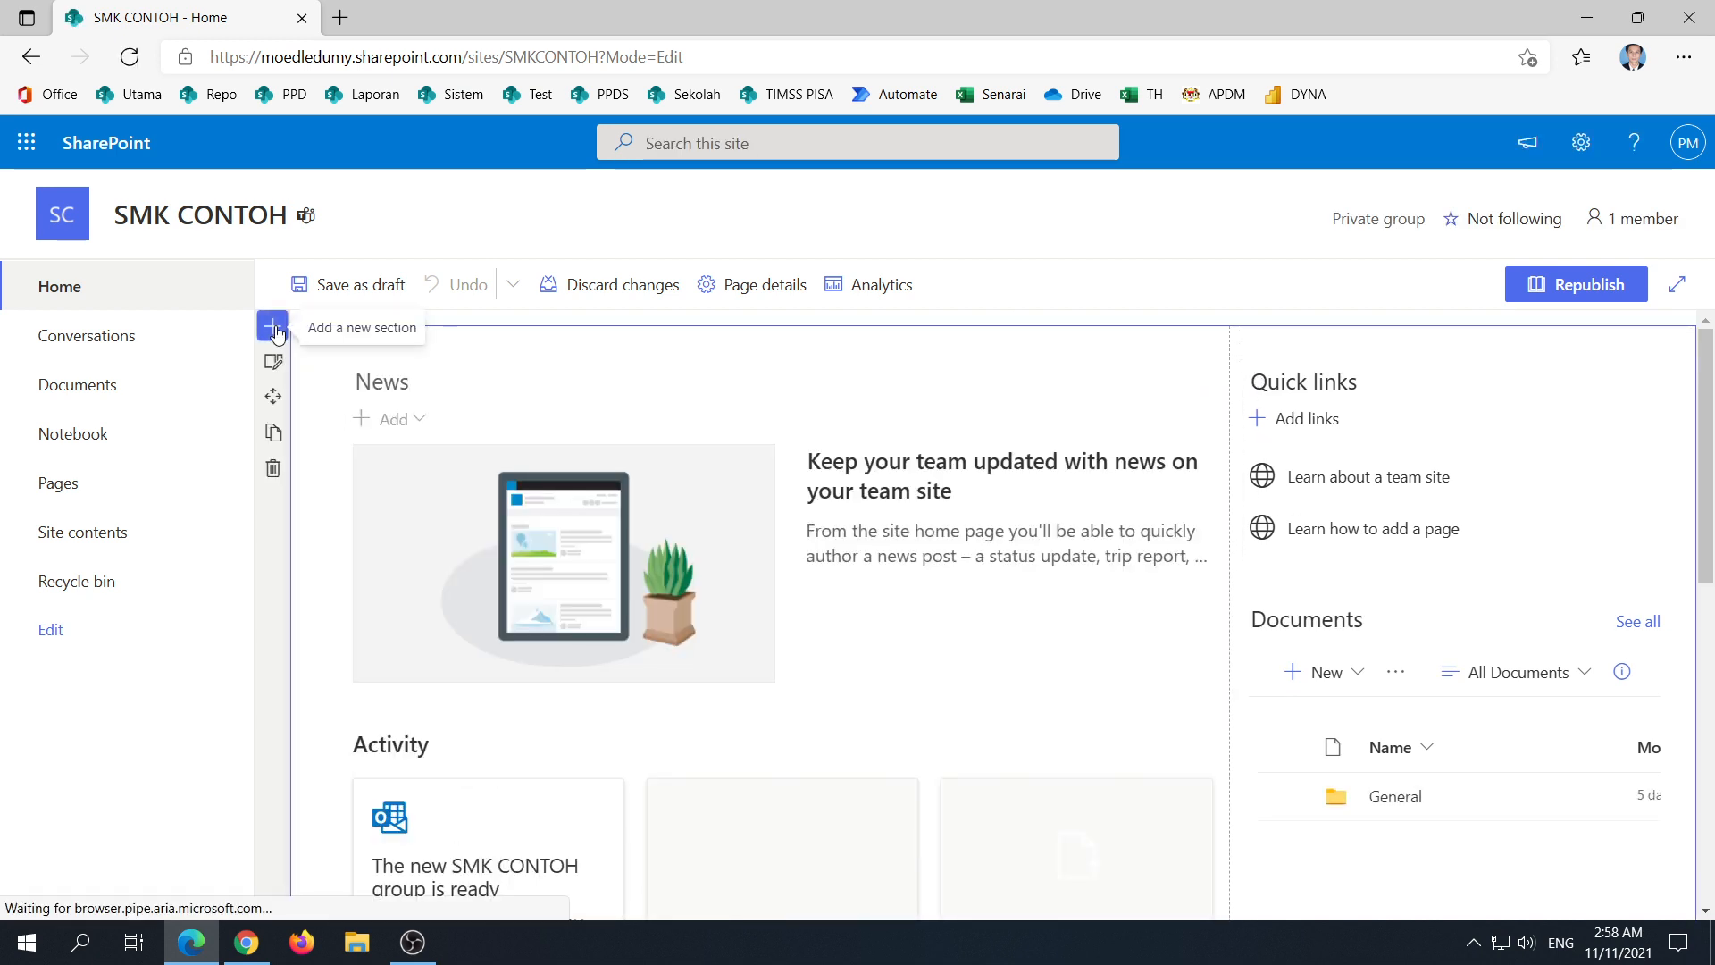
click(273, 365)
click(384, 398)
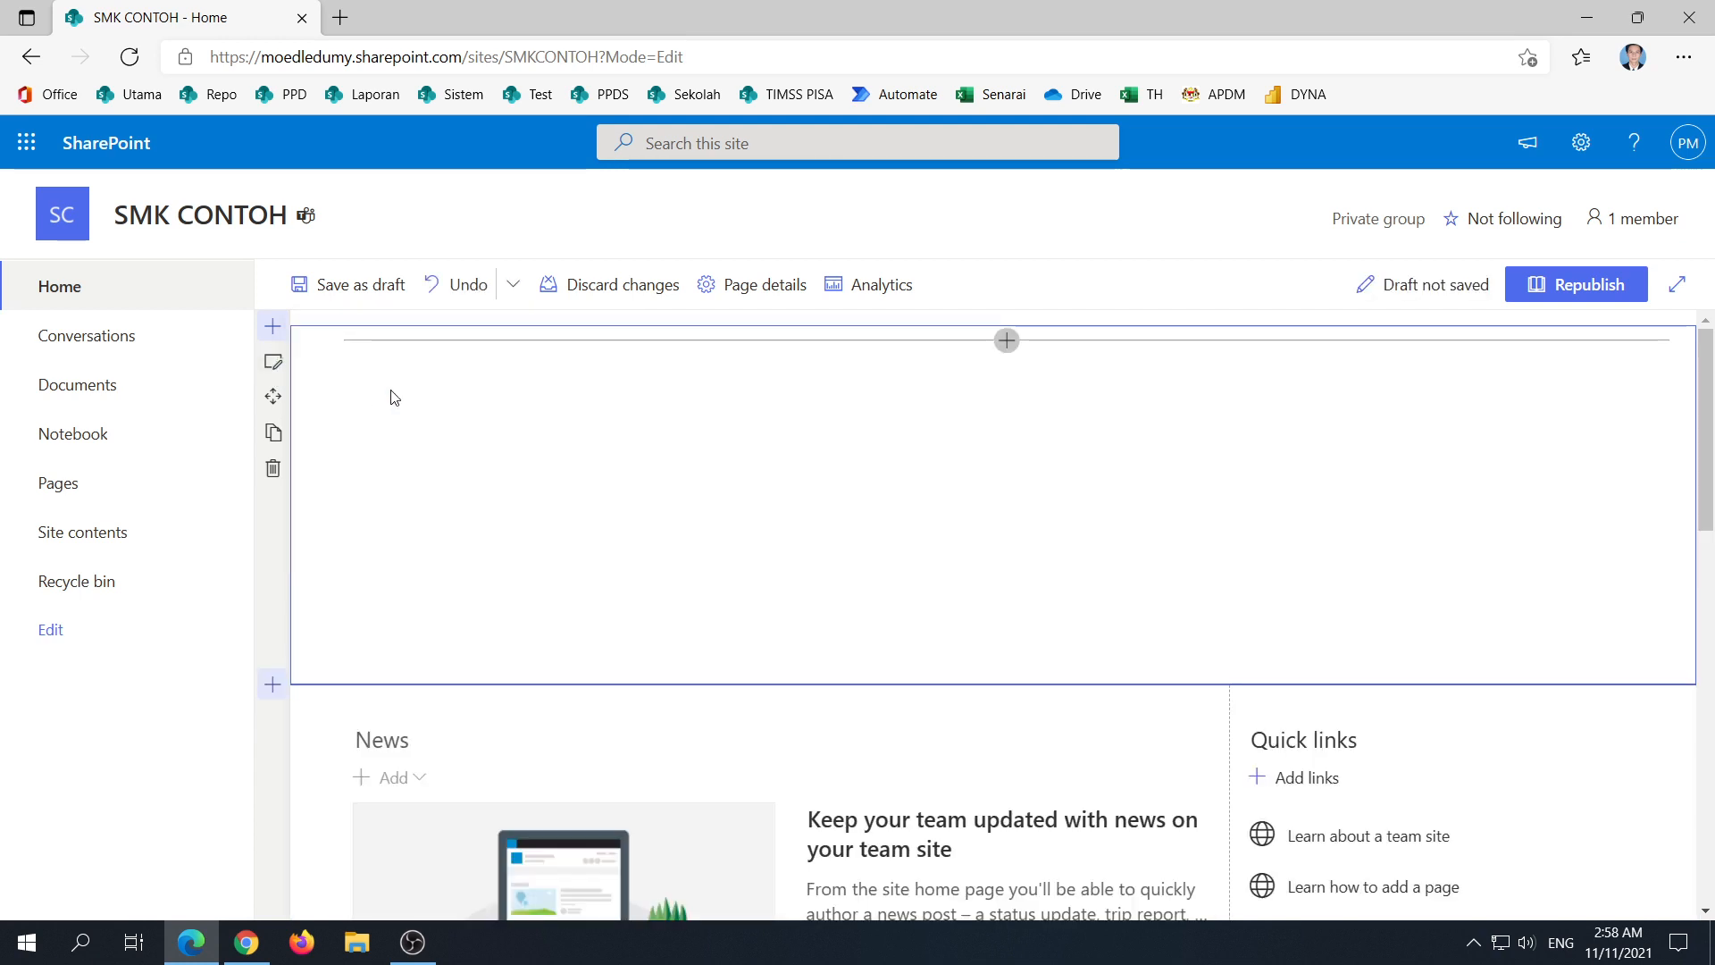
Step: Delete the News web part from the home page
scroll(1509, 651, down, 3)
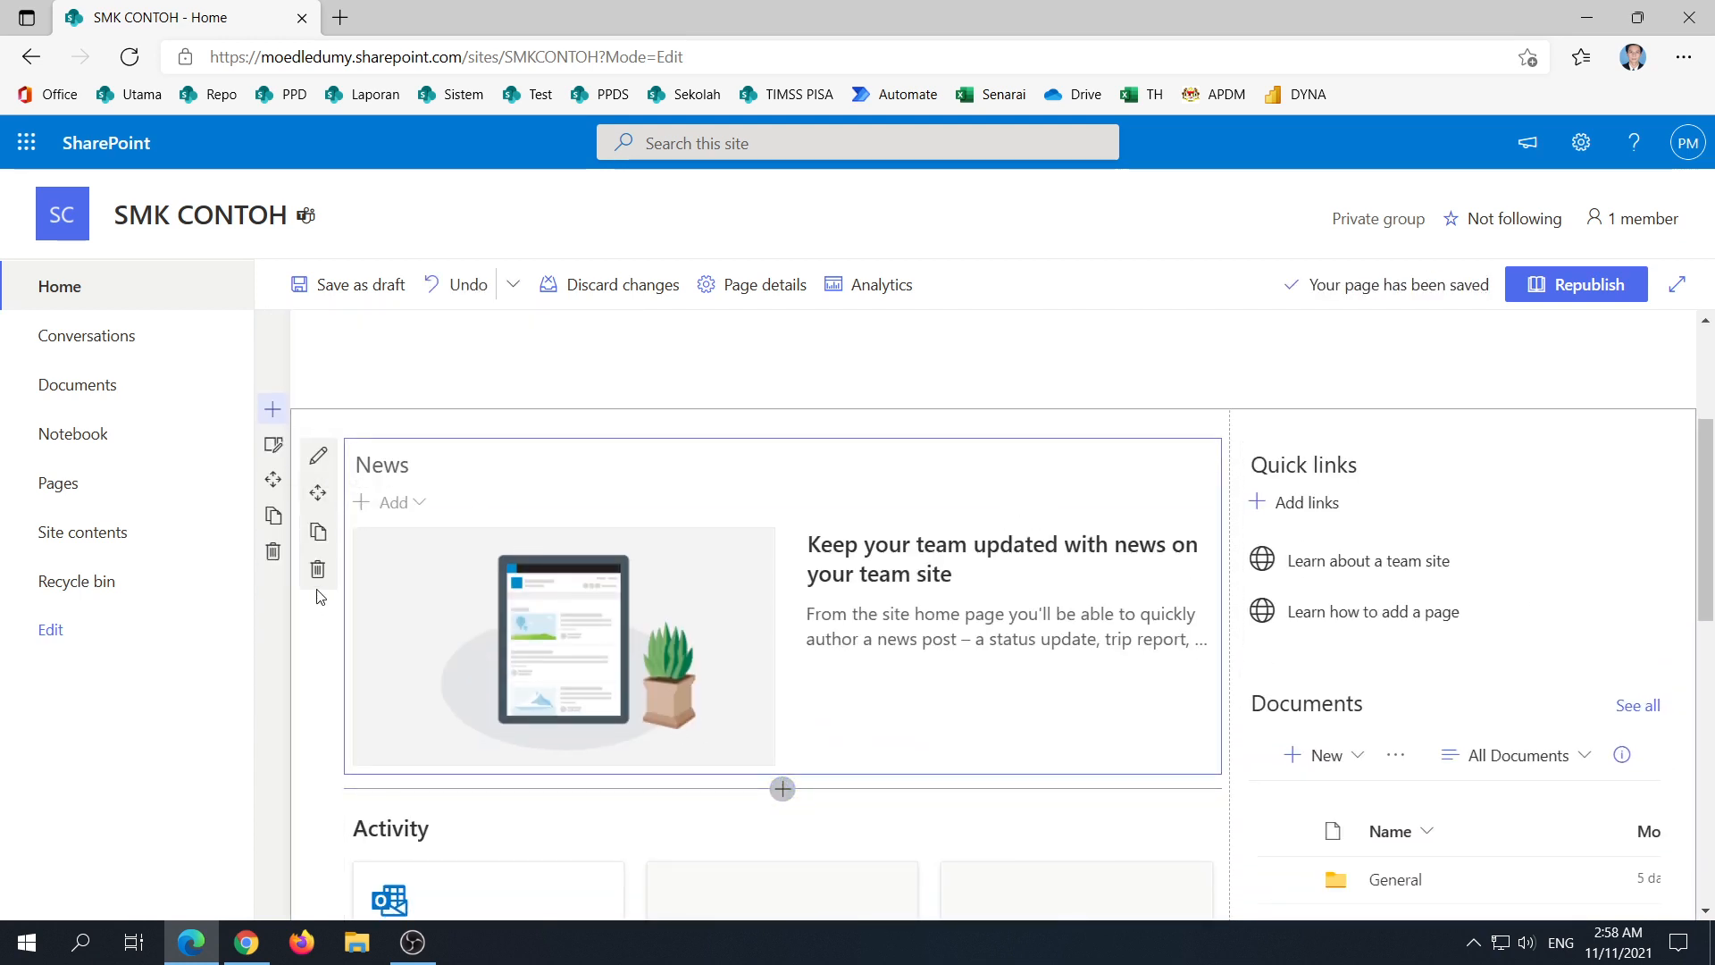
click(318, 570)
scroll(983, 500, up, 3)
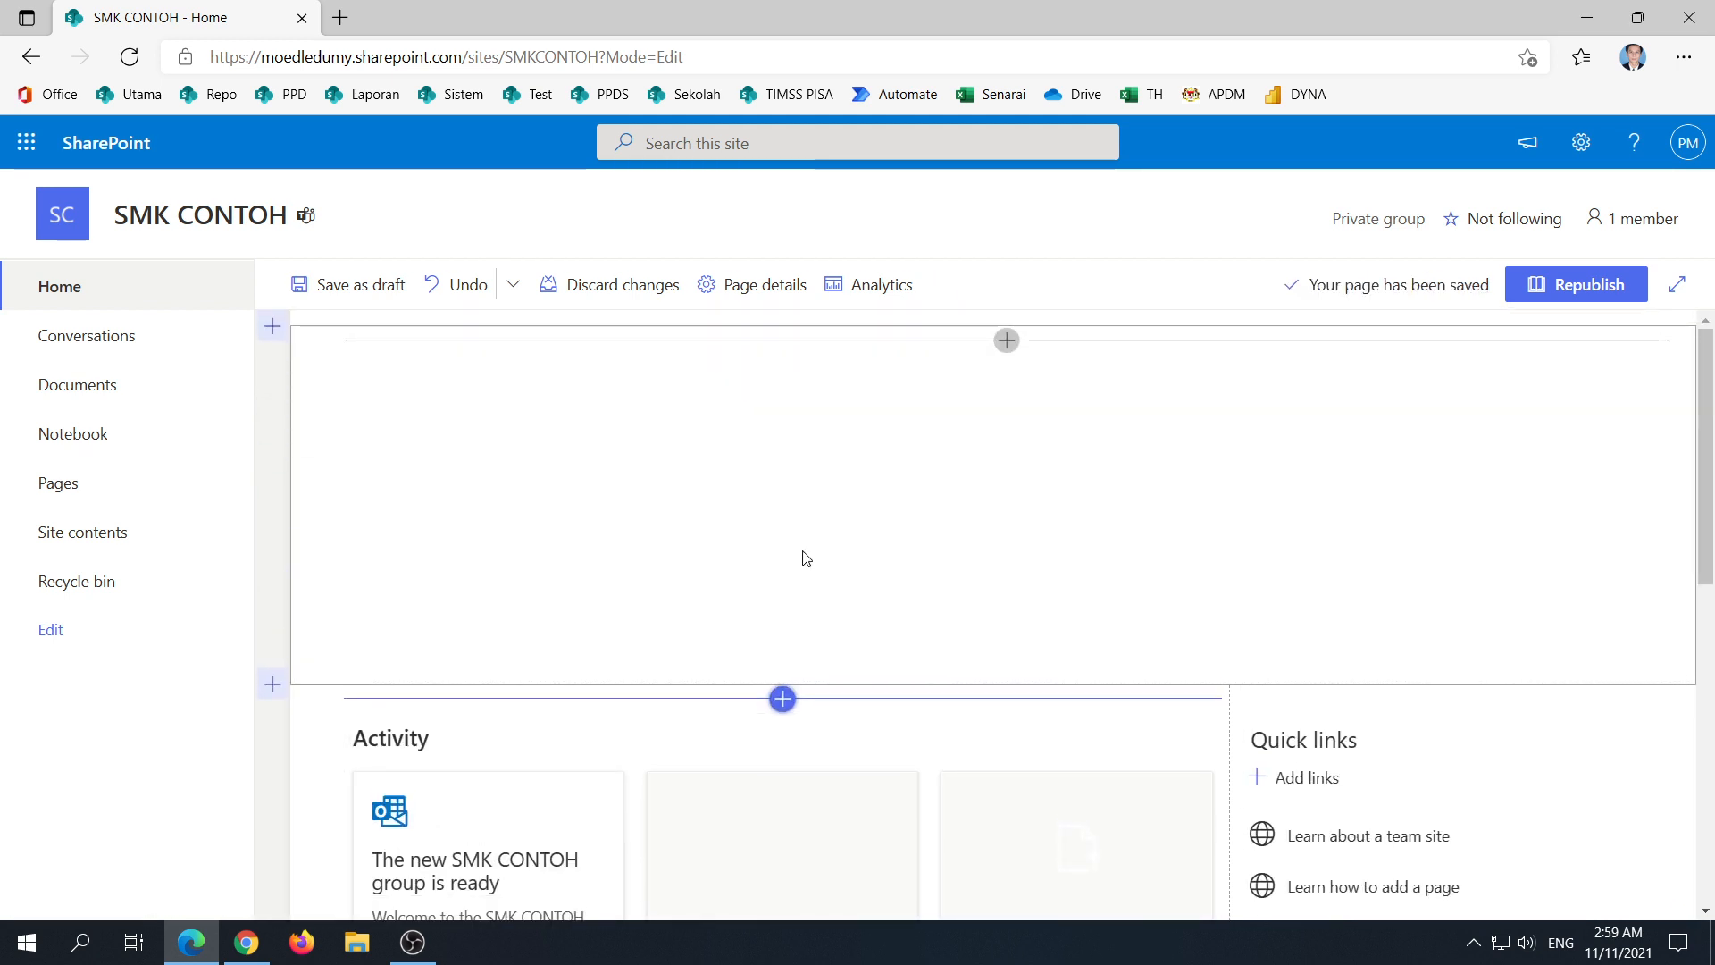
Step: Switch to the Power BI service in Chrome, publish the SPMC dan PAT report to the web, and copy its shareable link
click(245, 942)
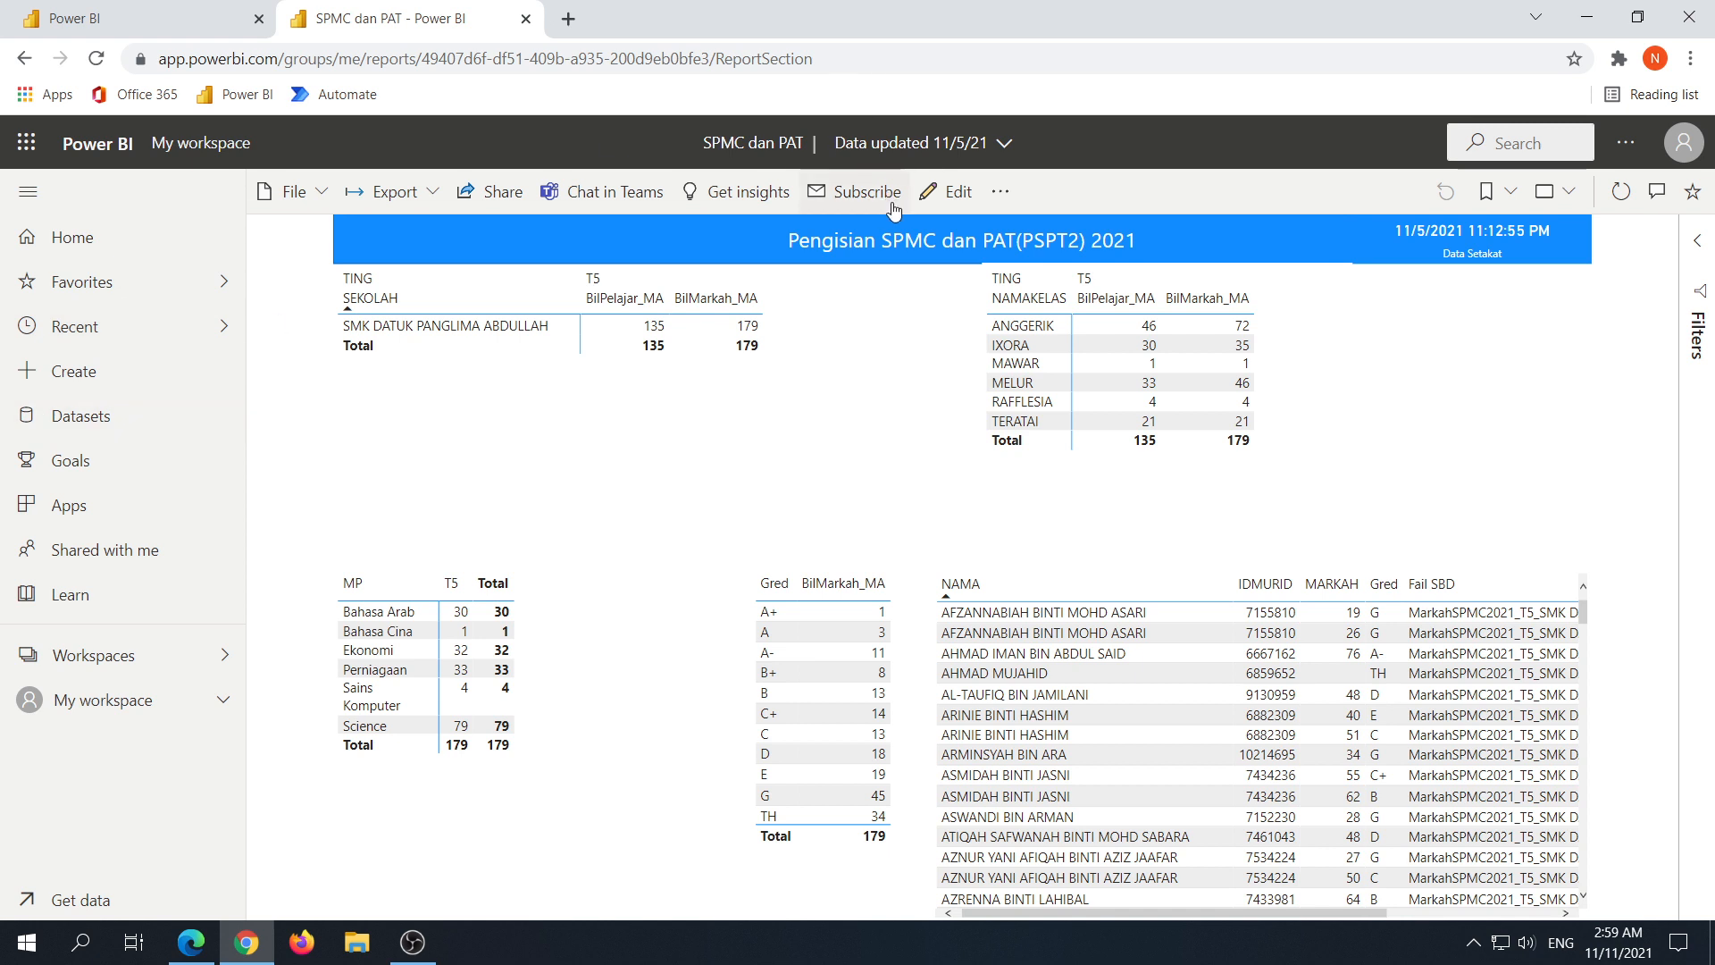
click(940, 198)
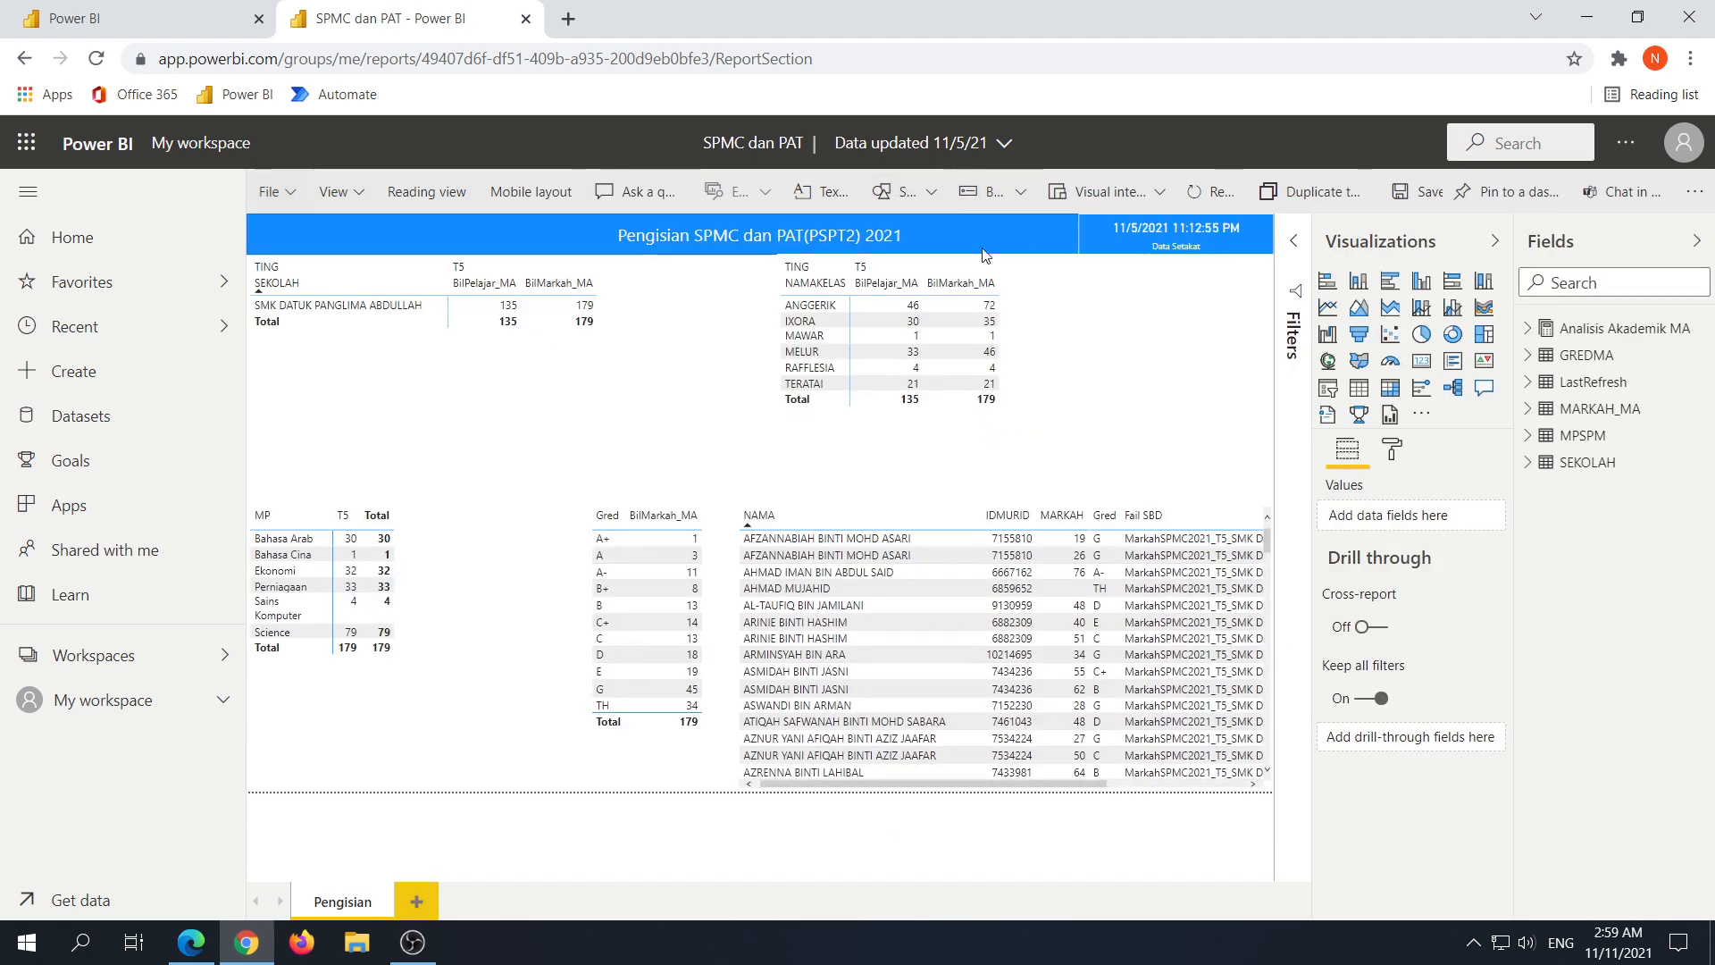
click(291, 205)
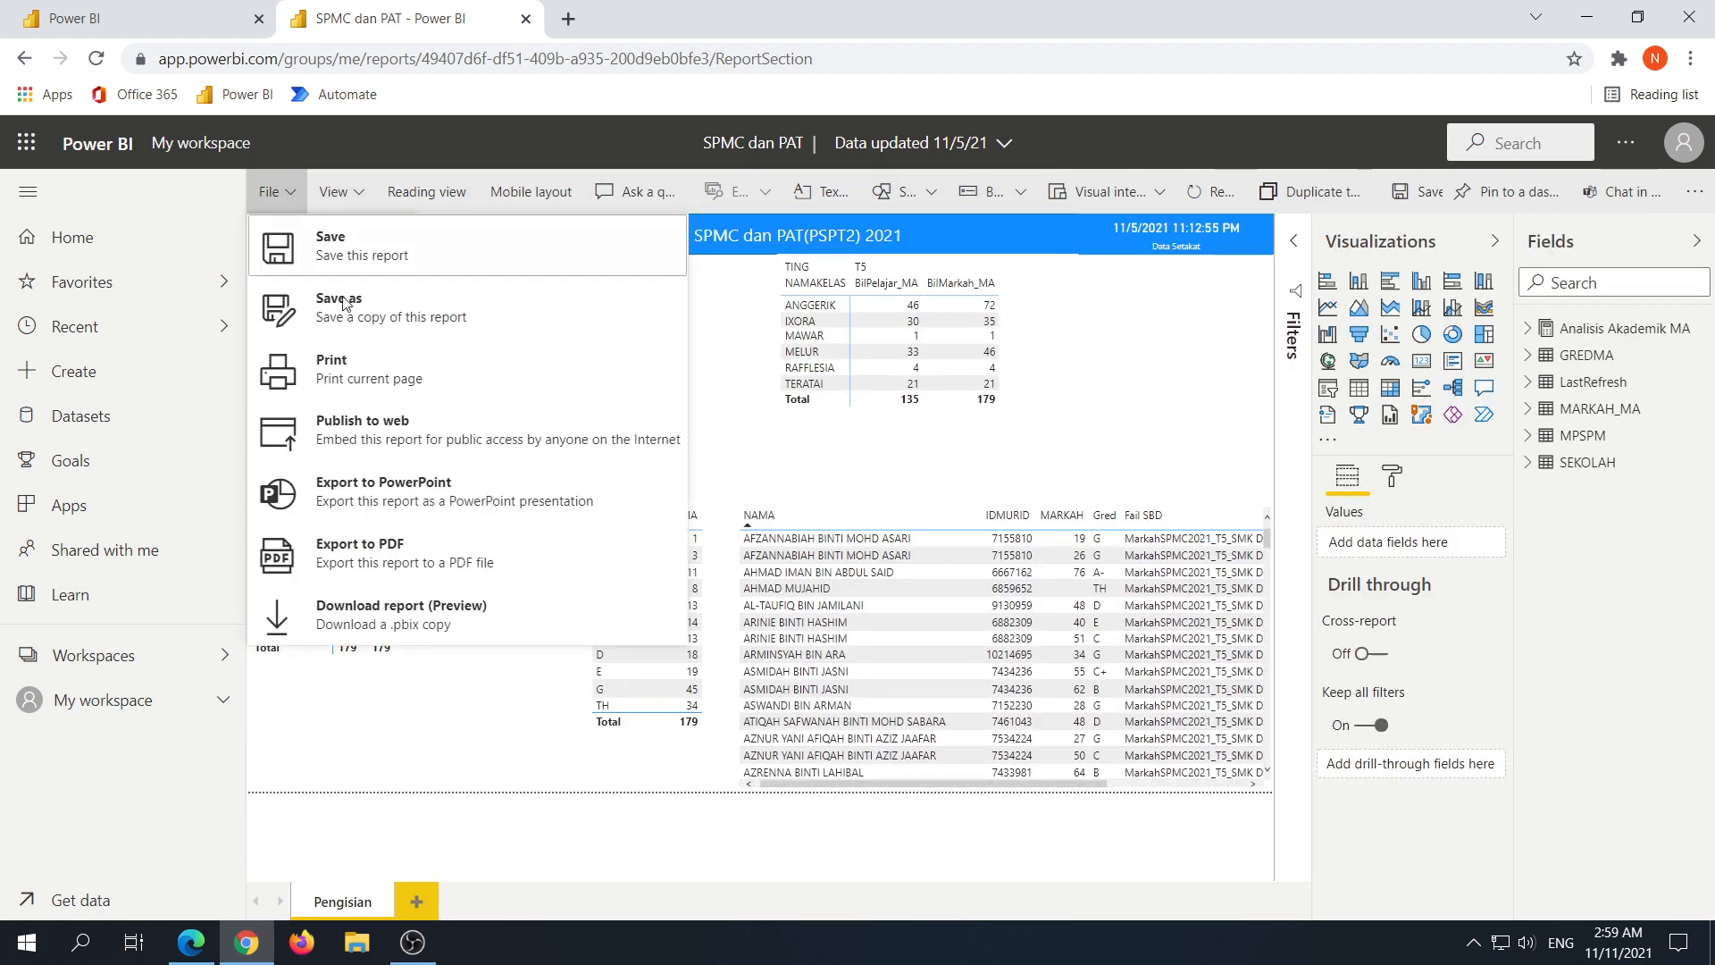
click(372, 441)
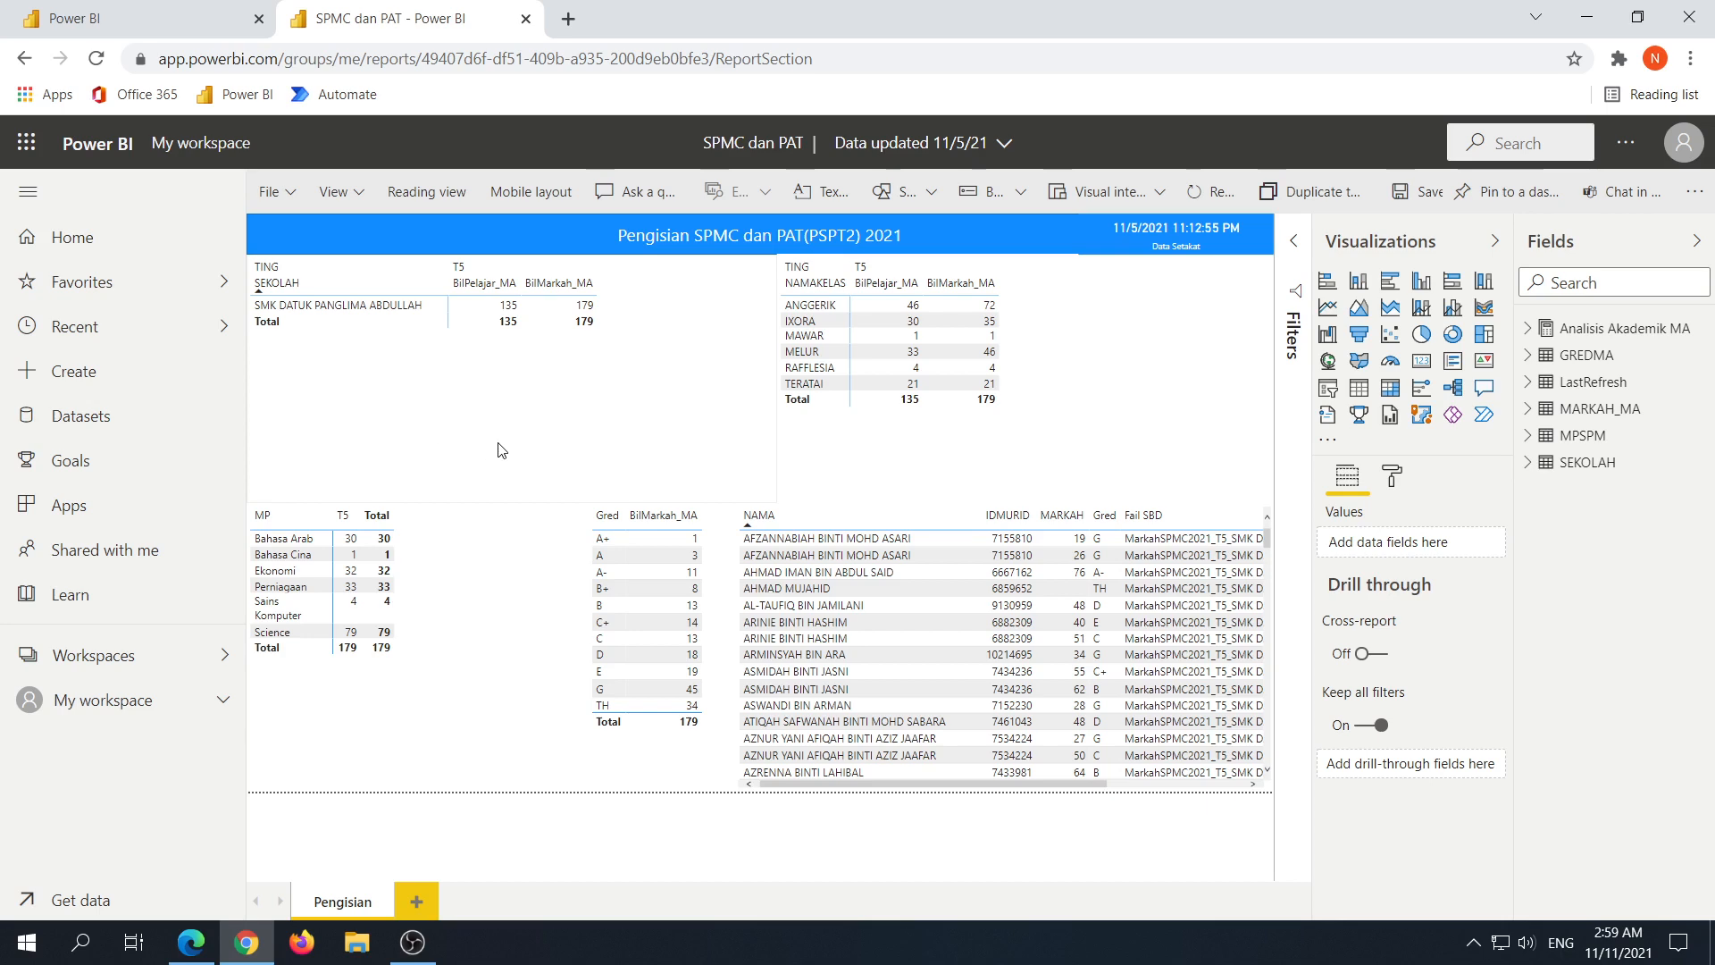
click(981, 697)
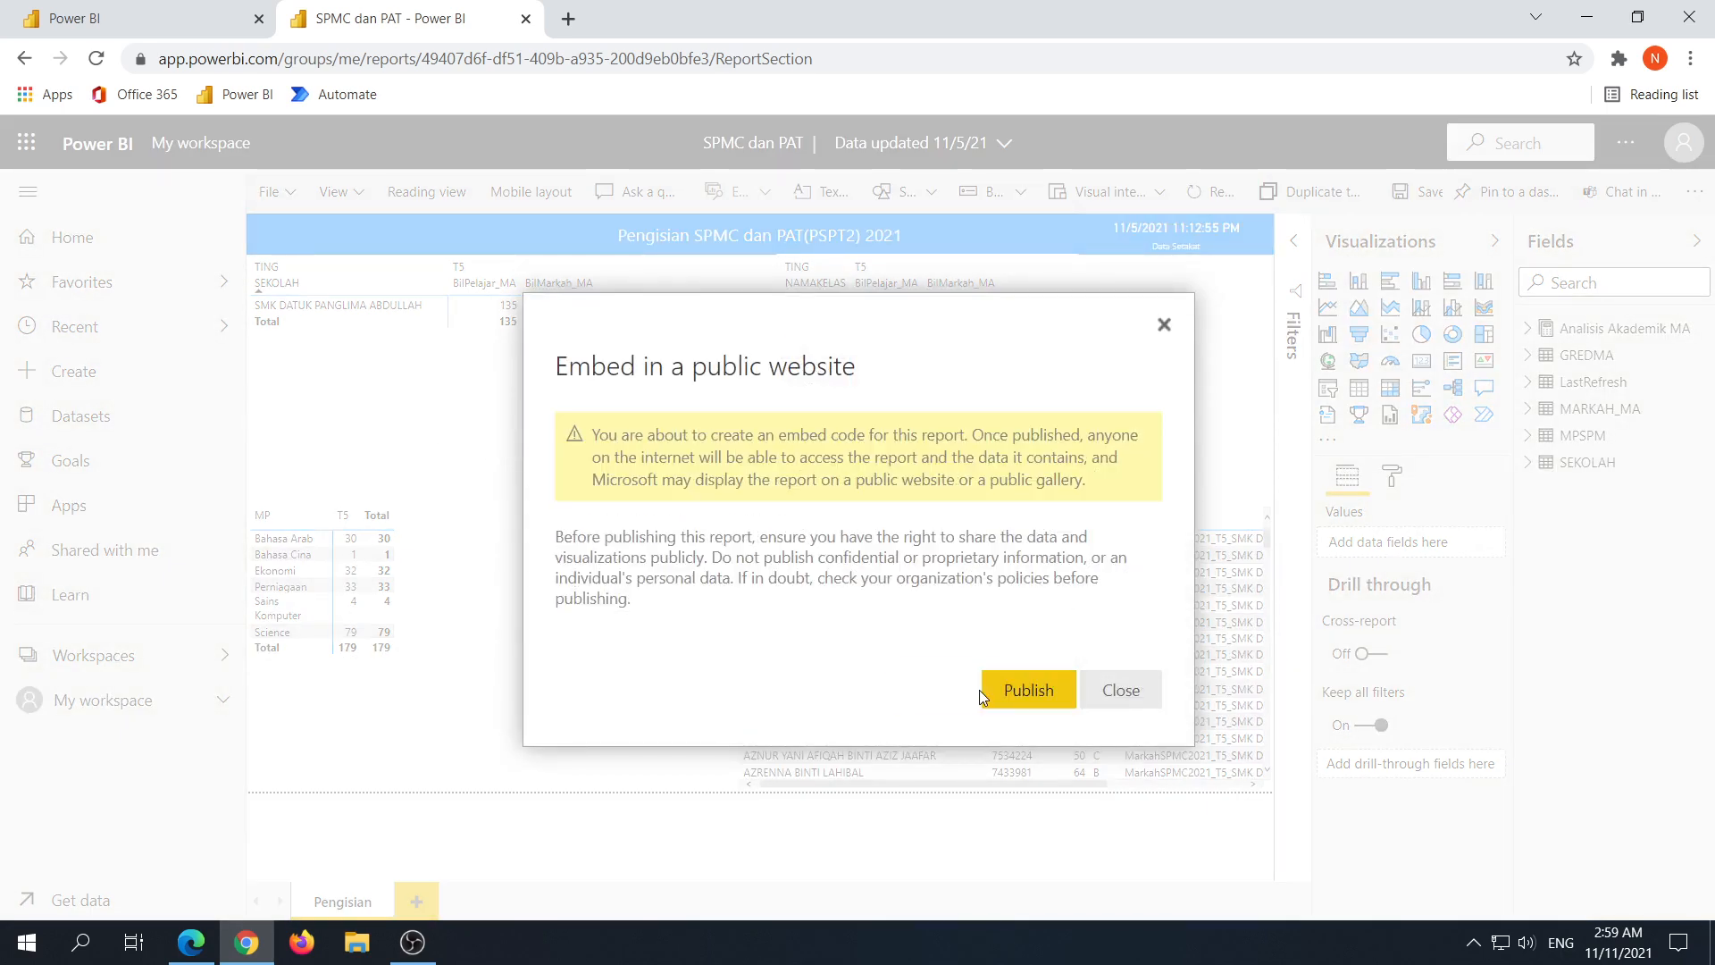
click(1015, 694)
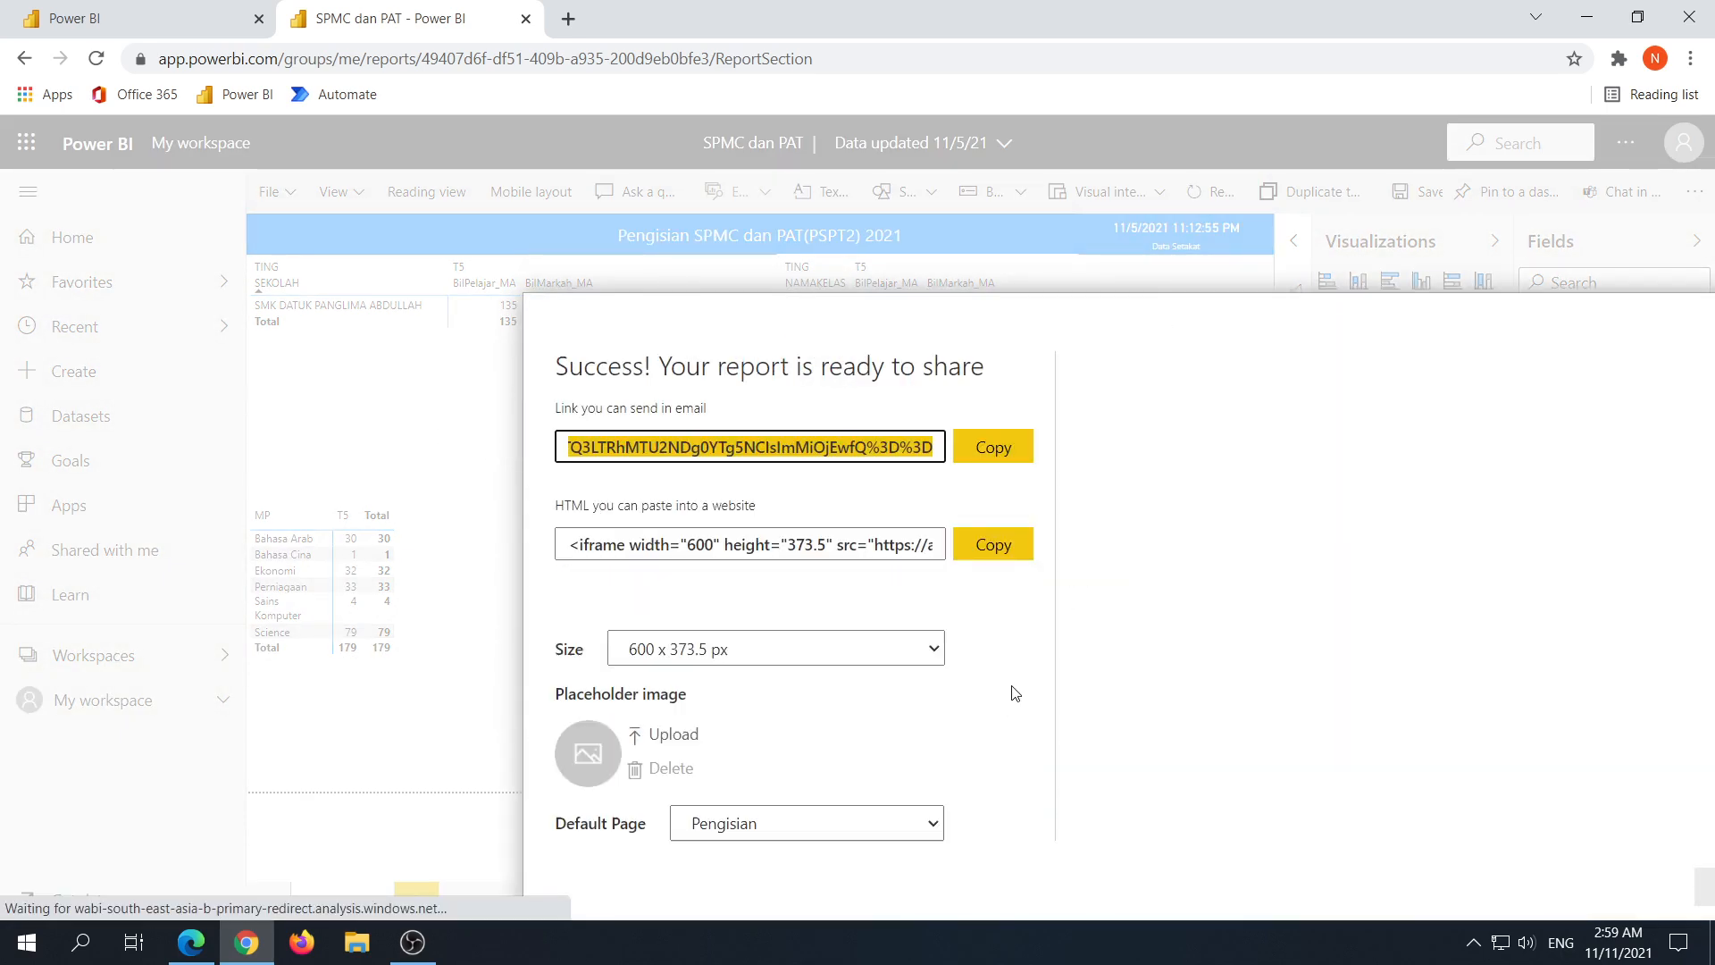
click(993, 447)
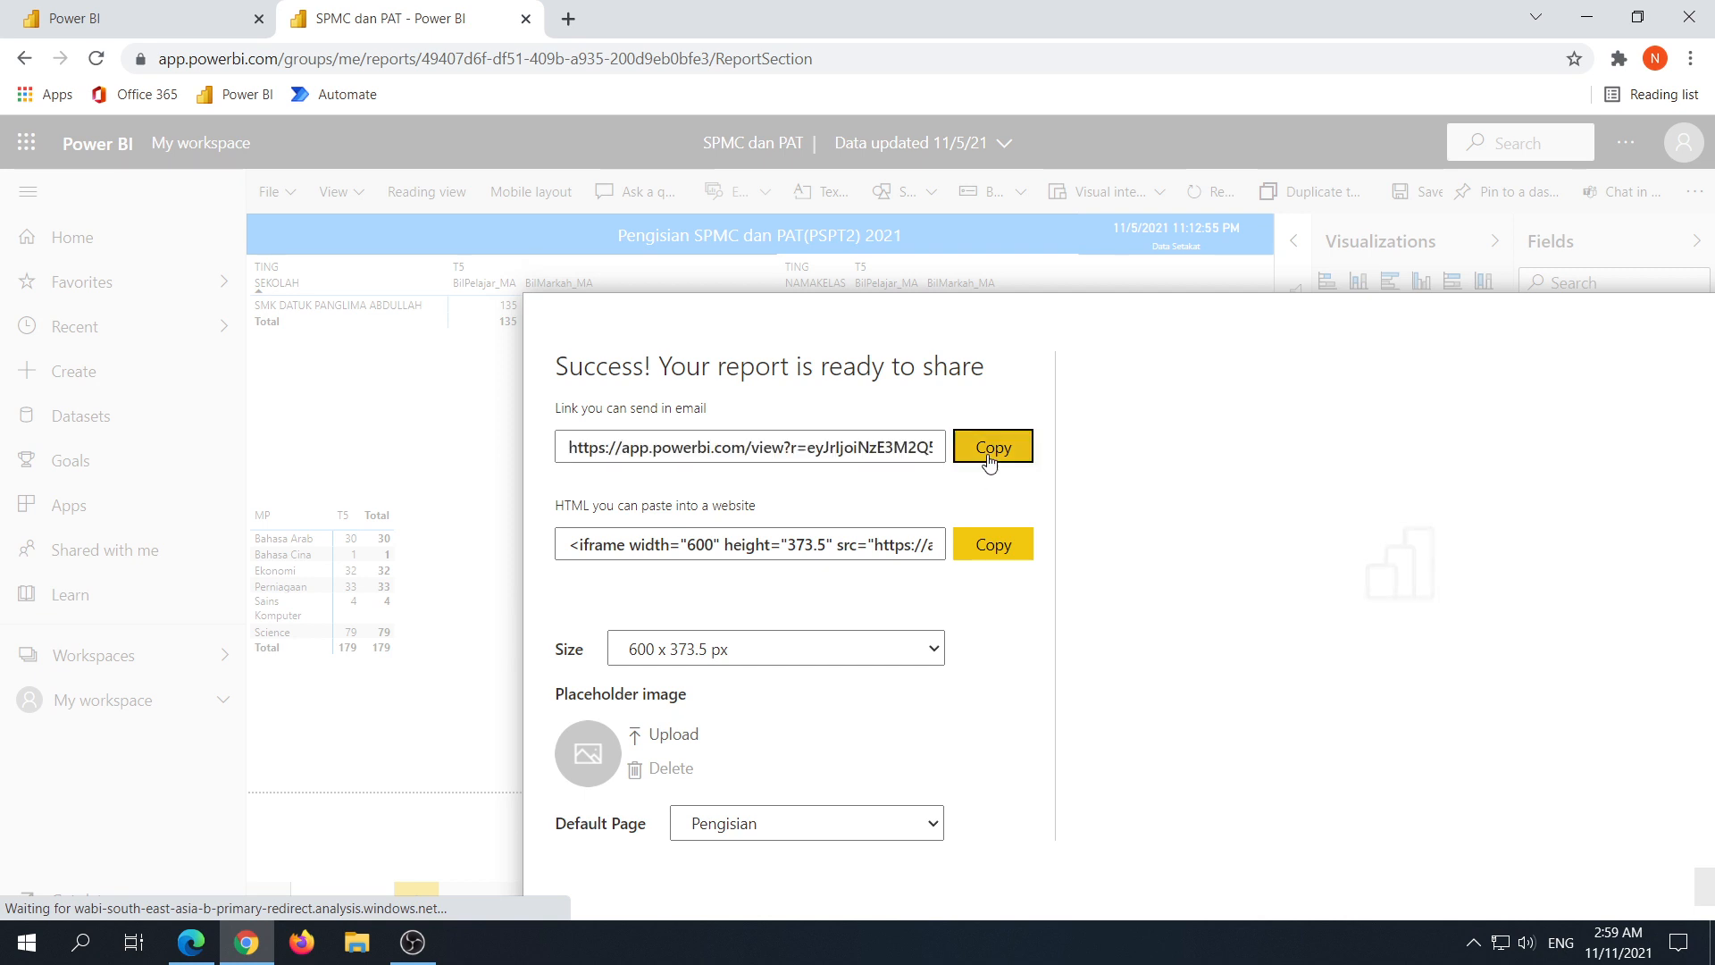
Step: Back on the SharePoint home page in Edge, add an Embed web part to the empty top section using the copied report link
click(246, 940)
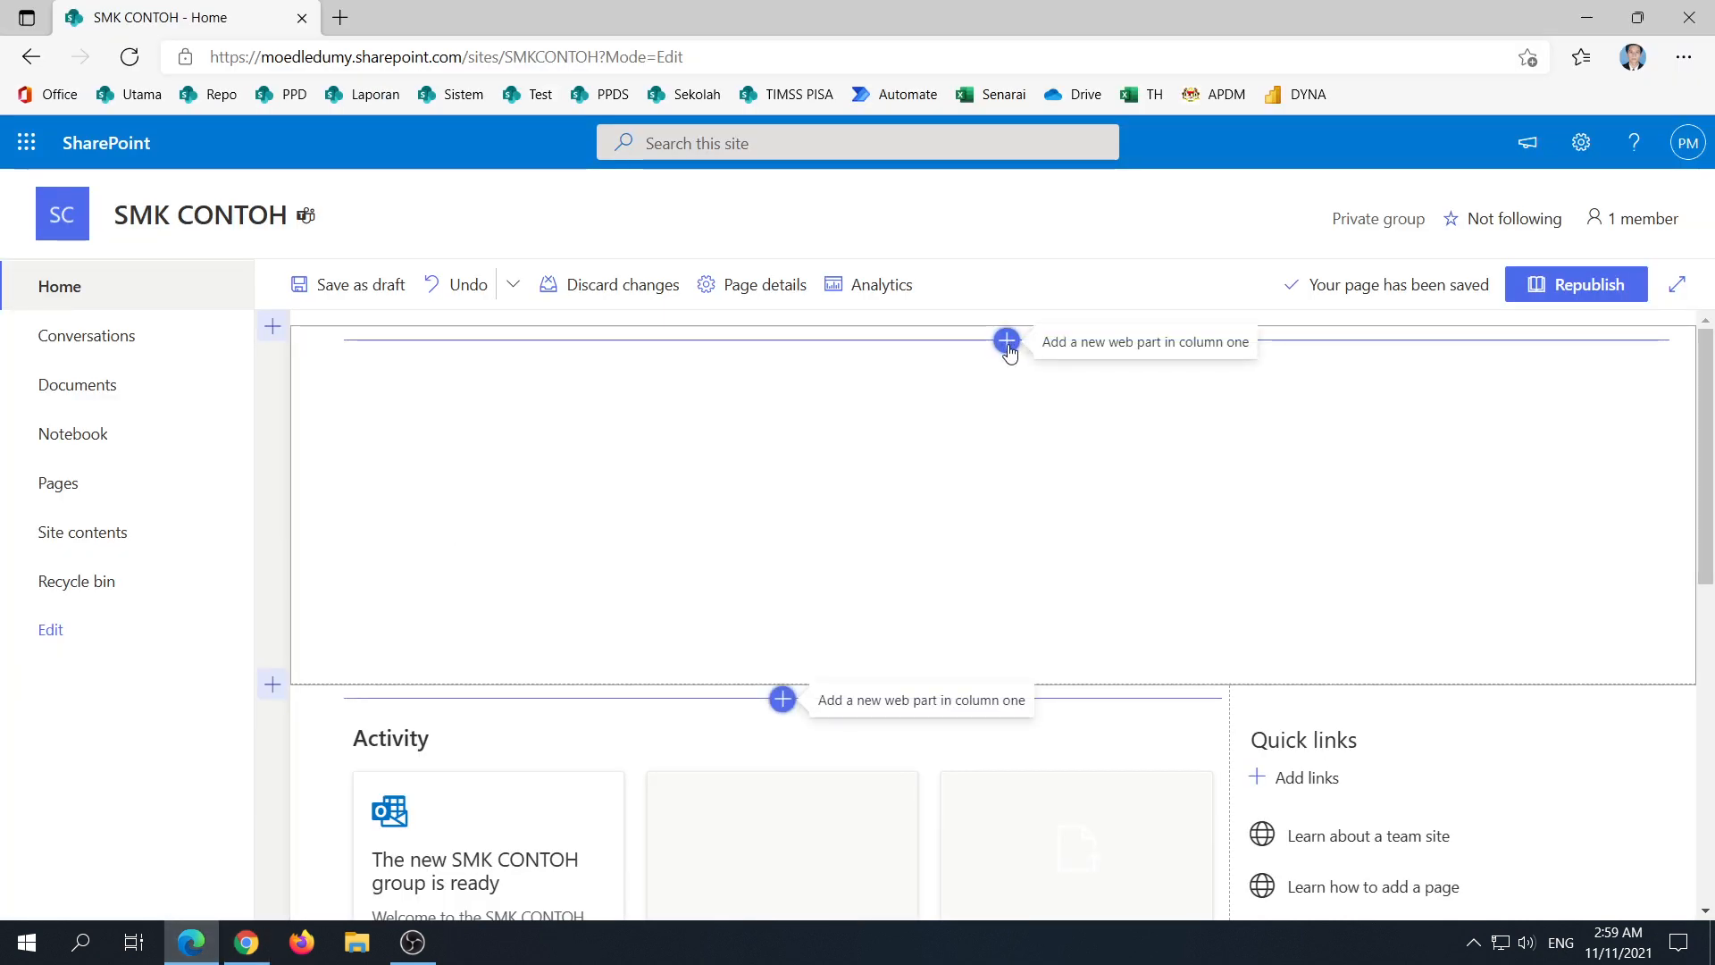
click(1007, 342)
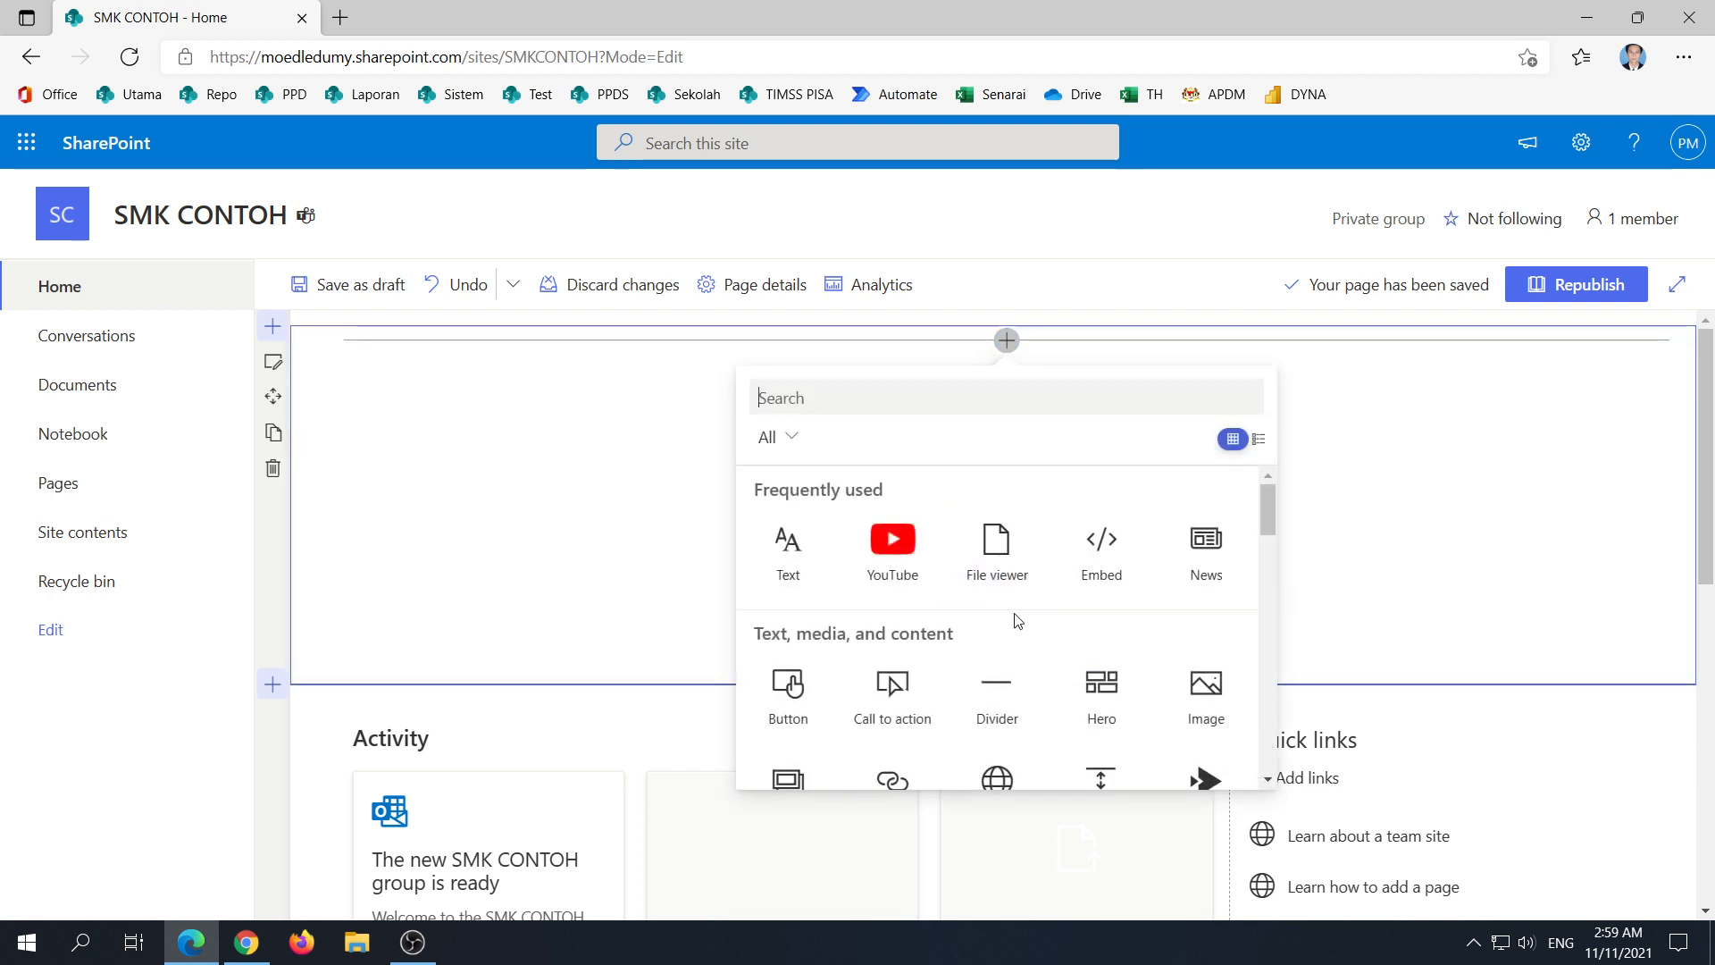
click(1101, 545)
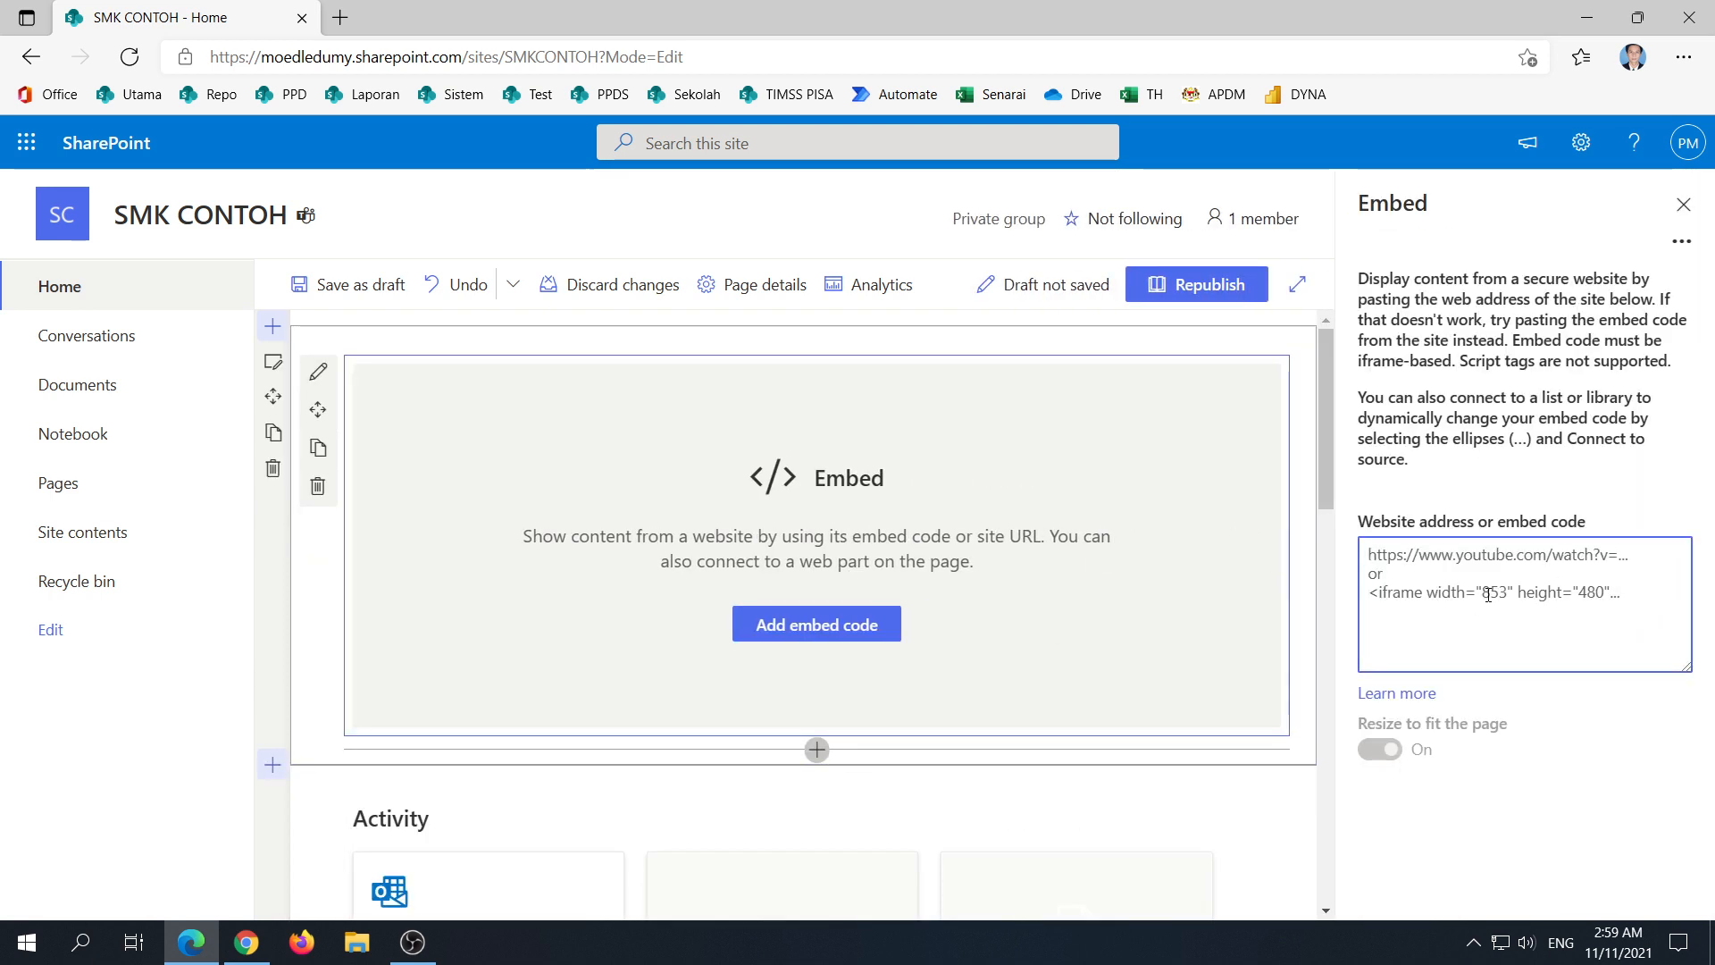
key(ctrl+v)
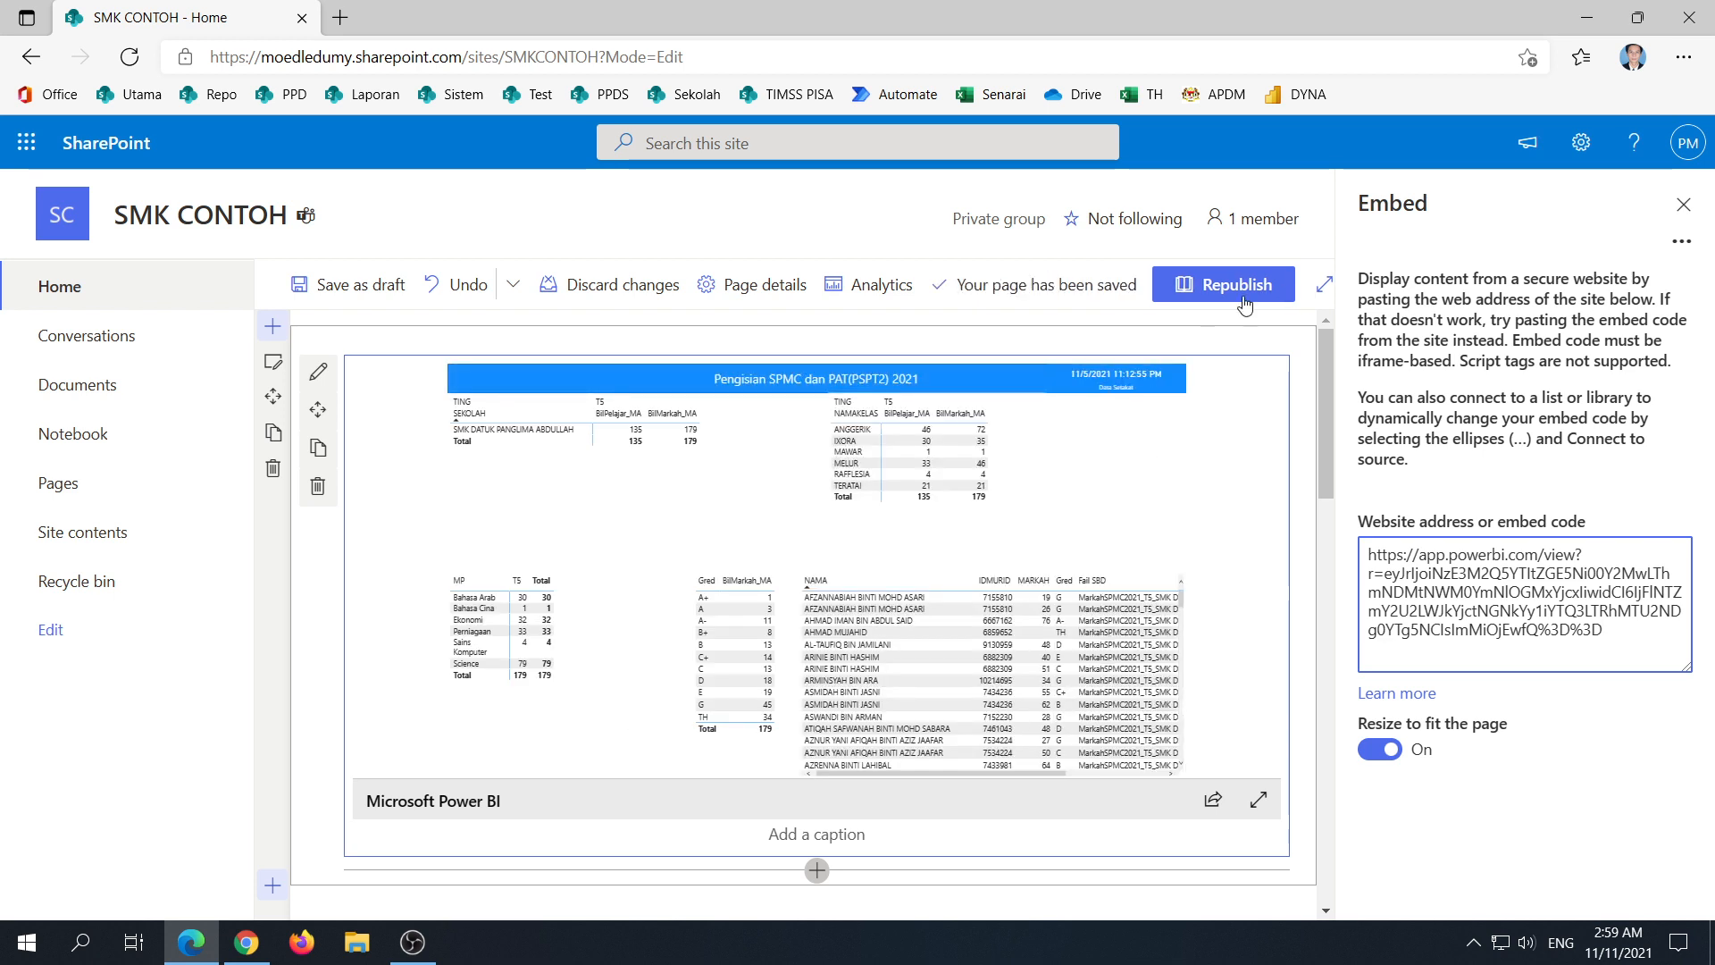
Step: Republish the SMK CONTOH home page and dismiss the feedback request
click(1210, 299)
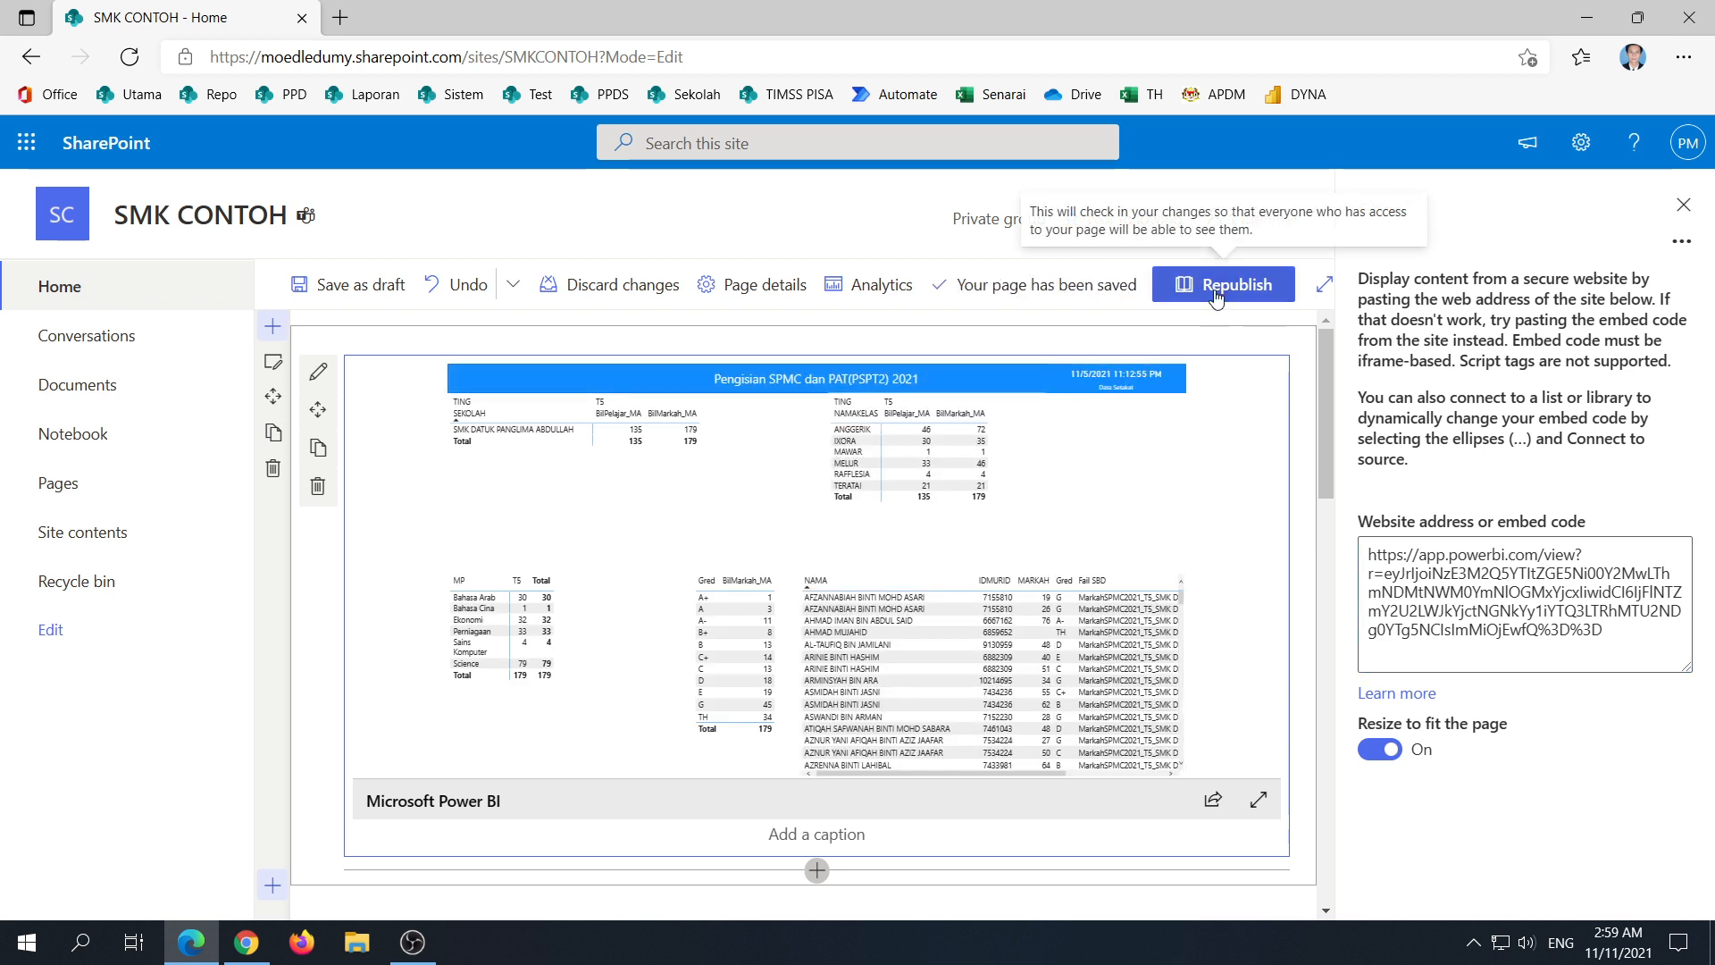
click(1217, 299)
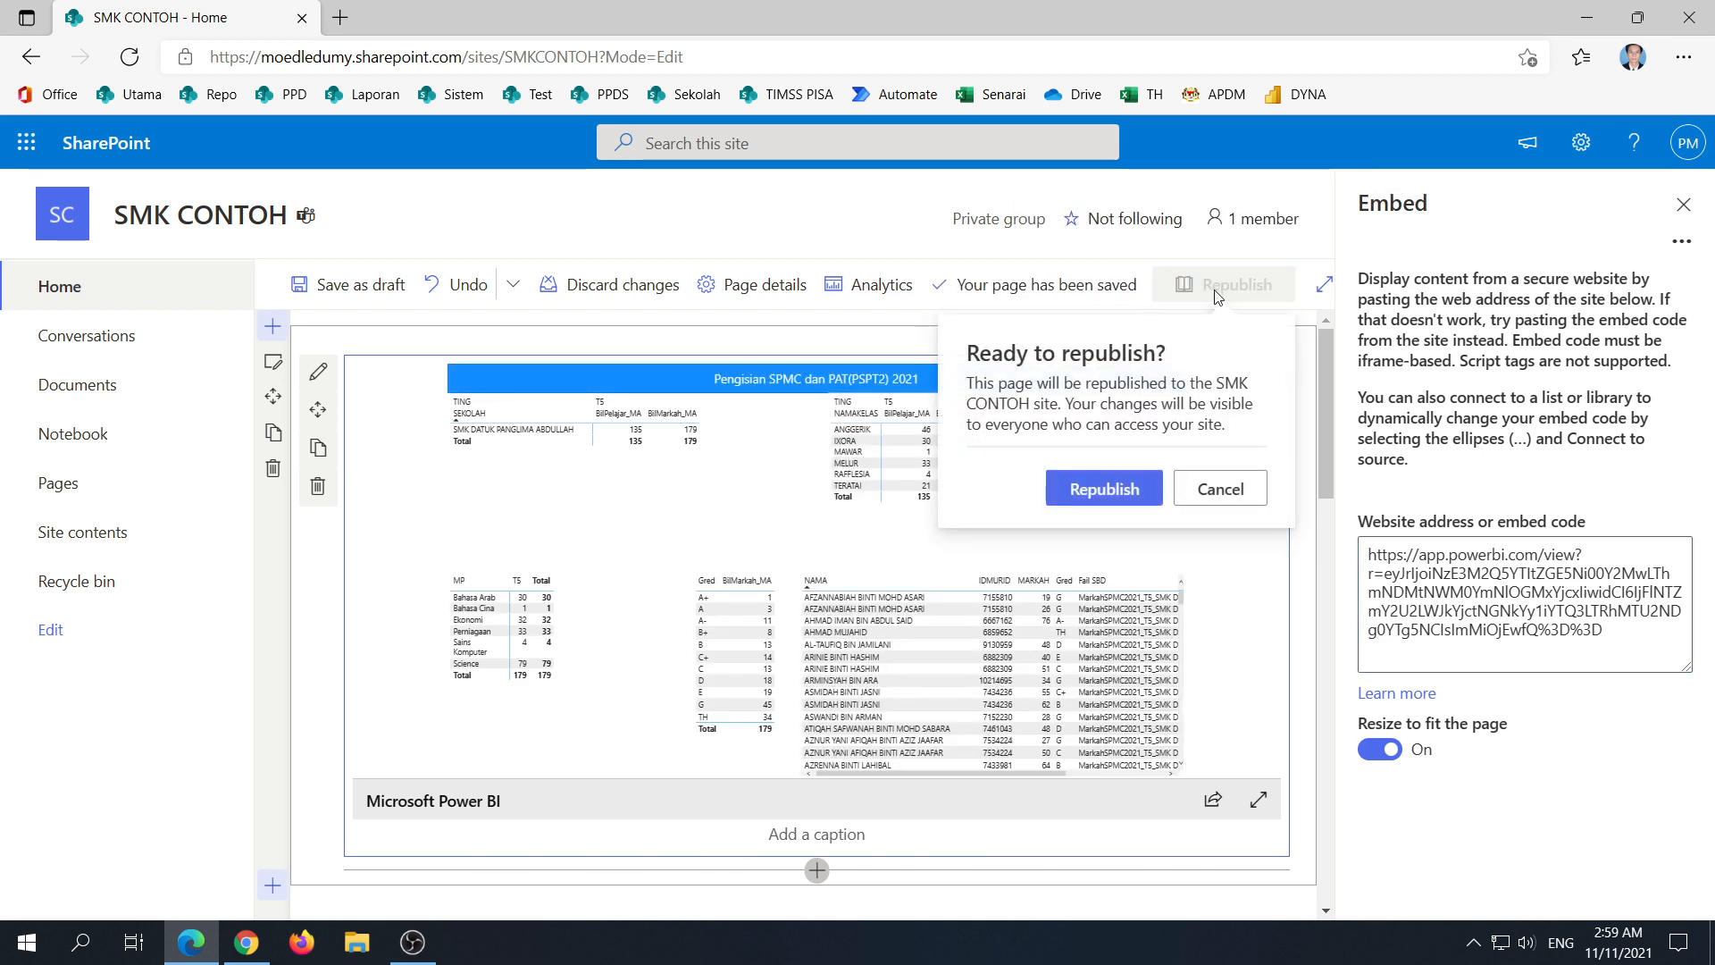
click(1124, 488)
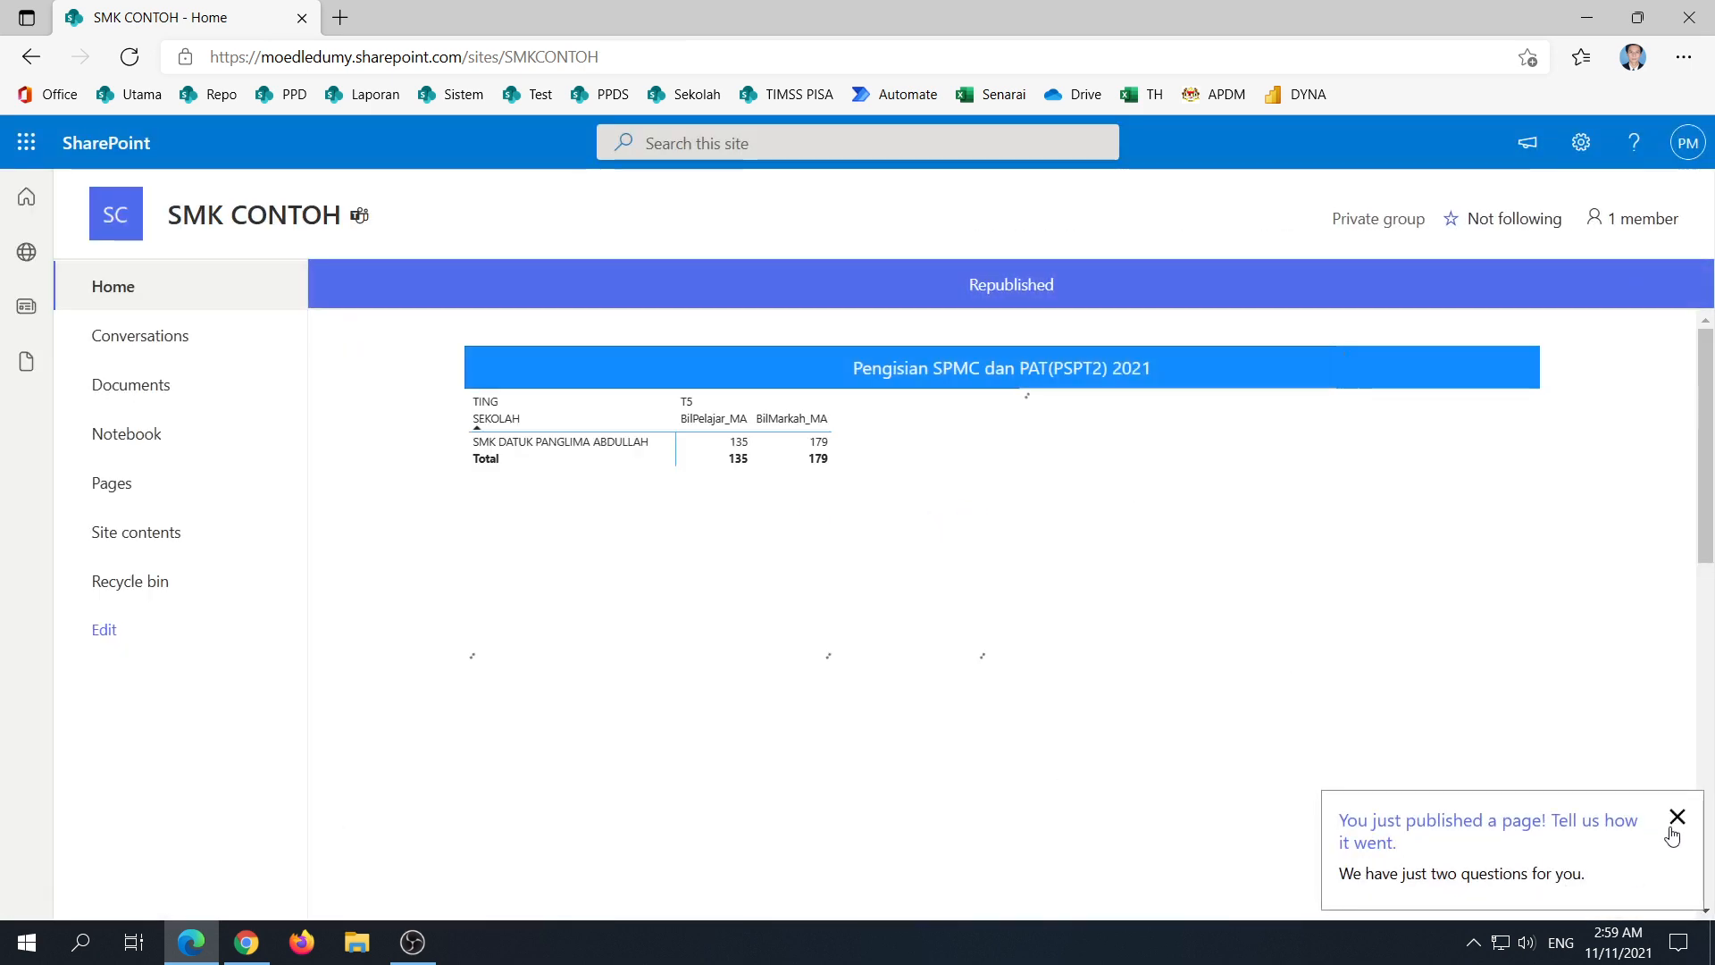
click(1677, 818)
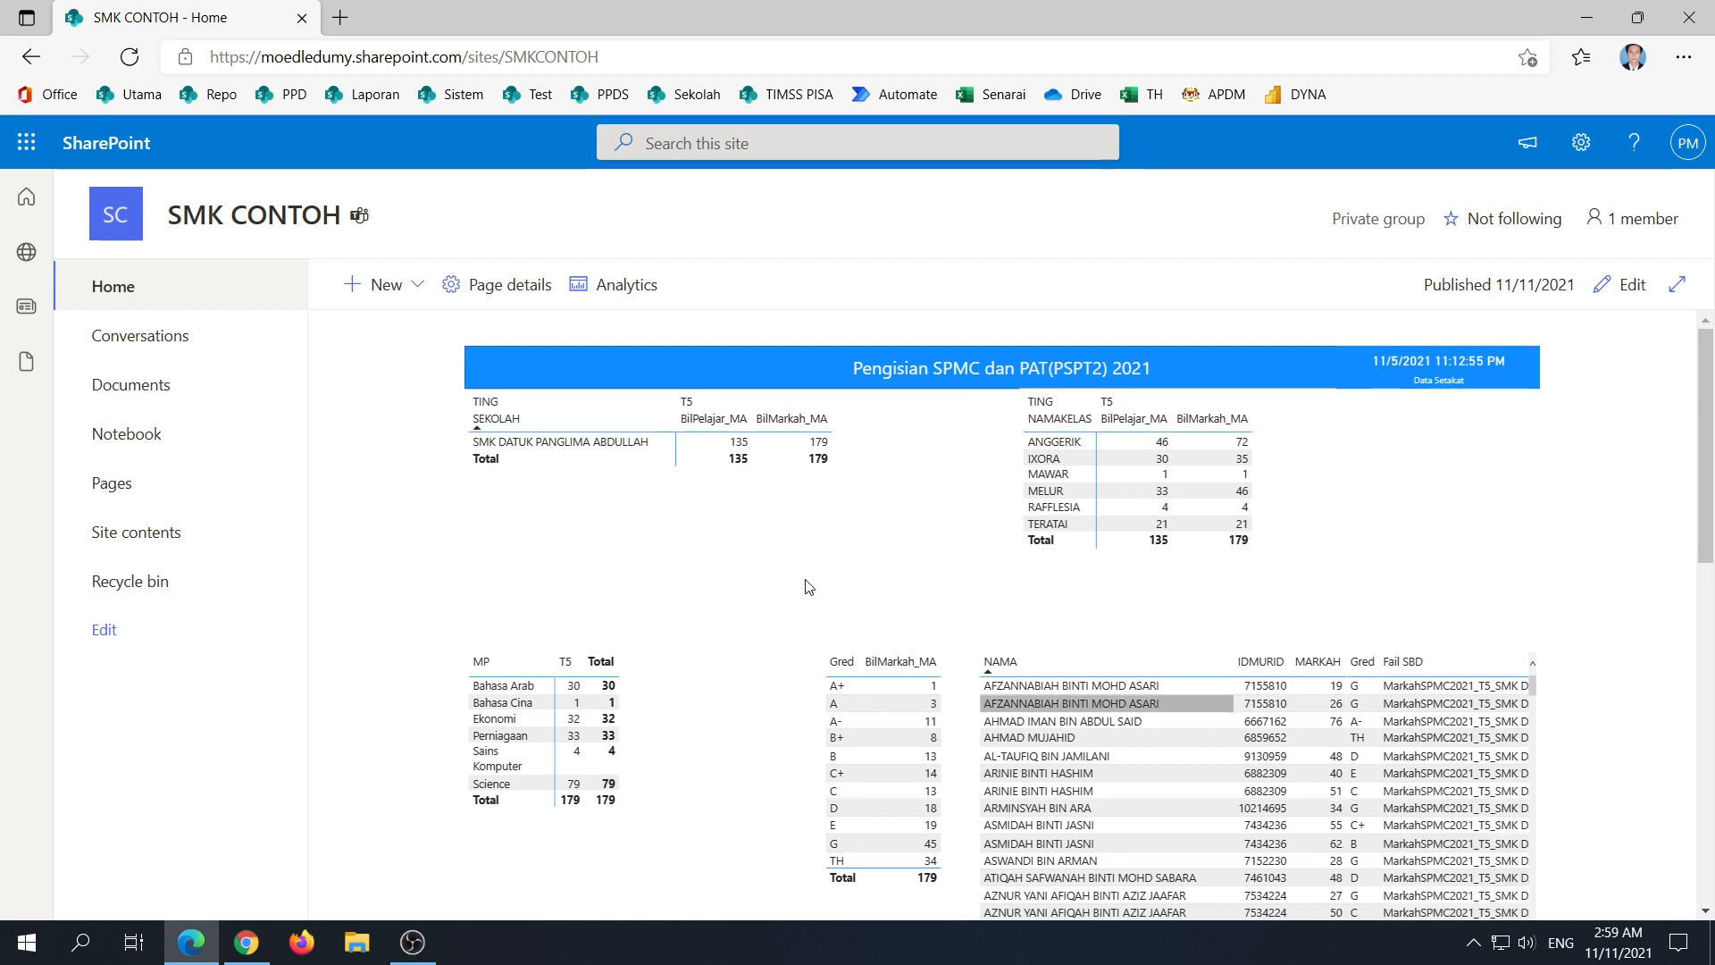
Step: Look over the embedded Power BI report and its tables on the published home page
scroll(616, 487, down, 3)
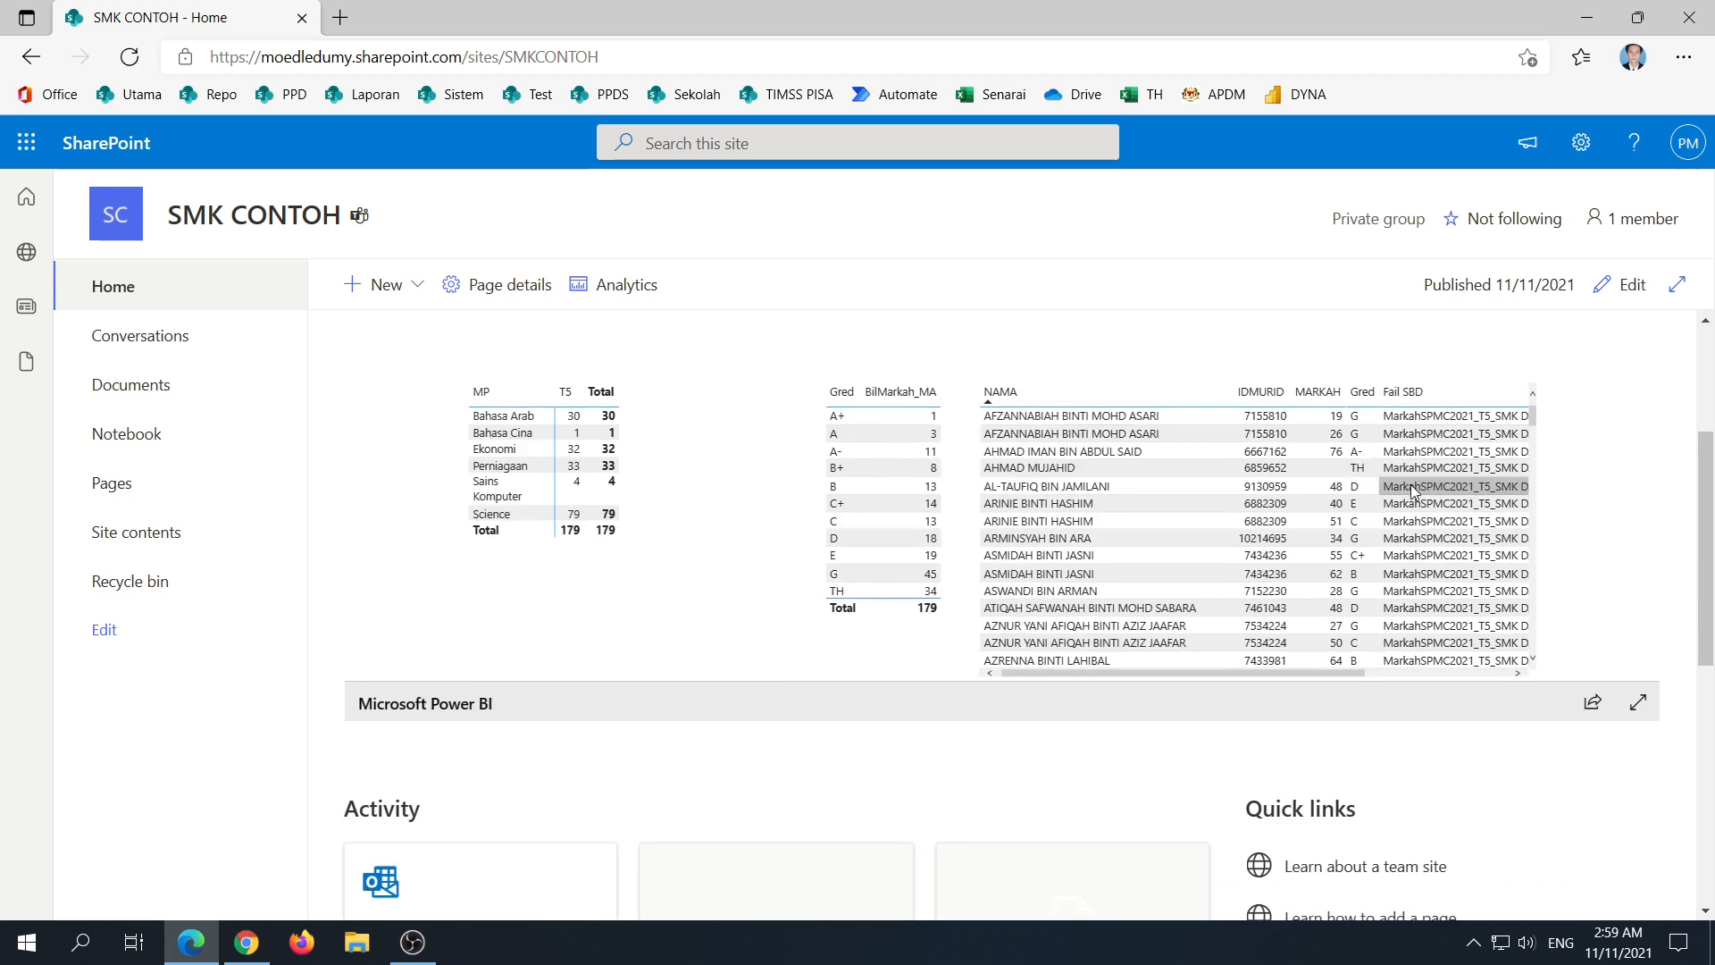
scroll(621, 478, up, 2)
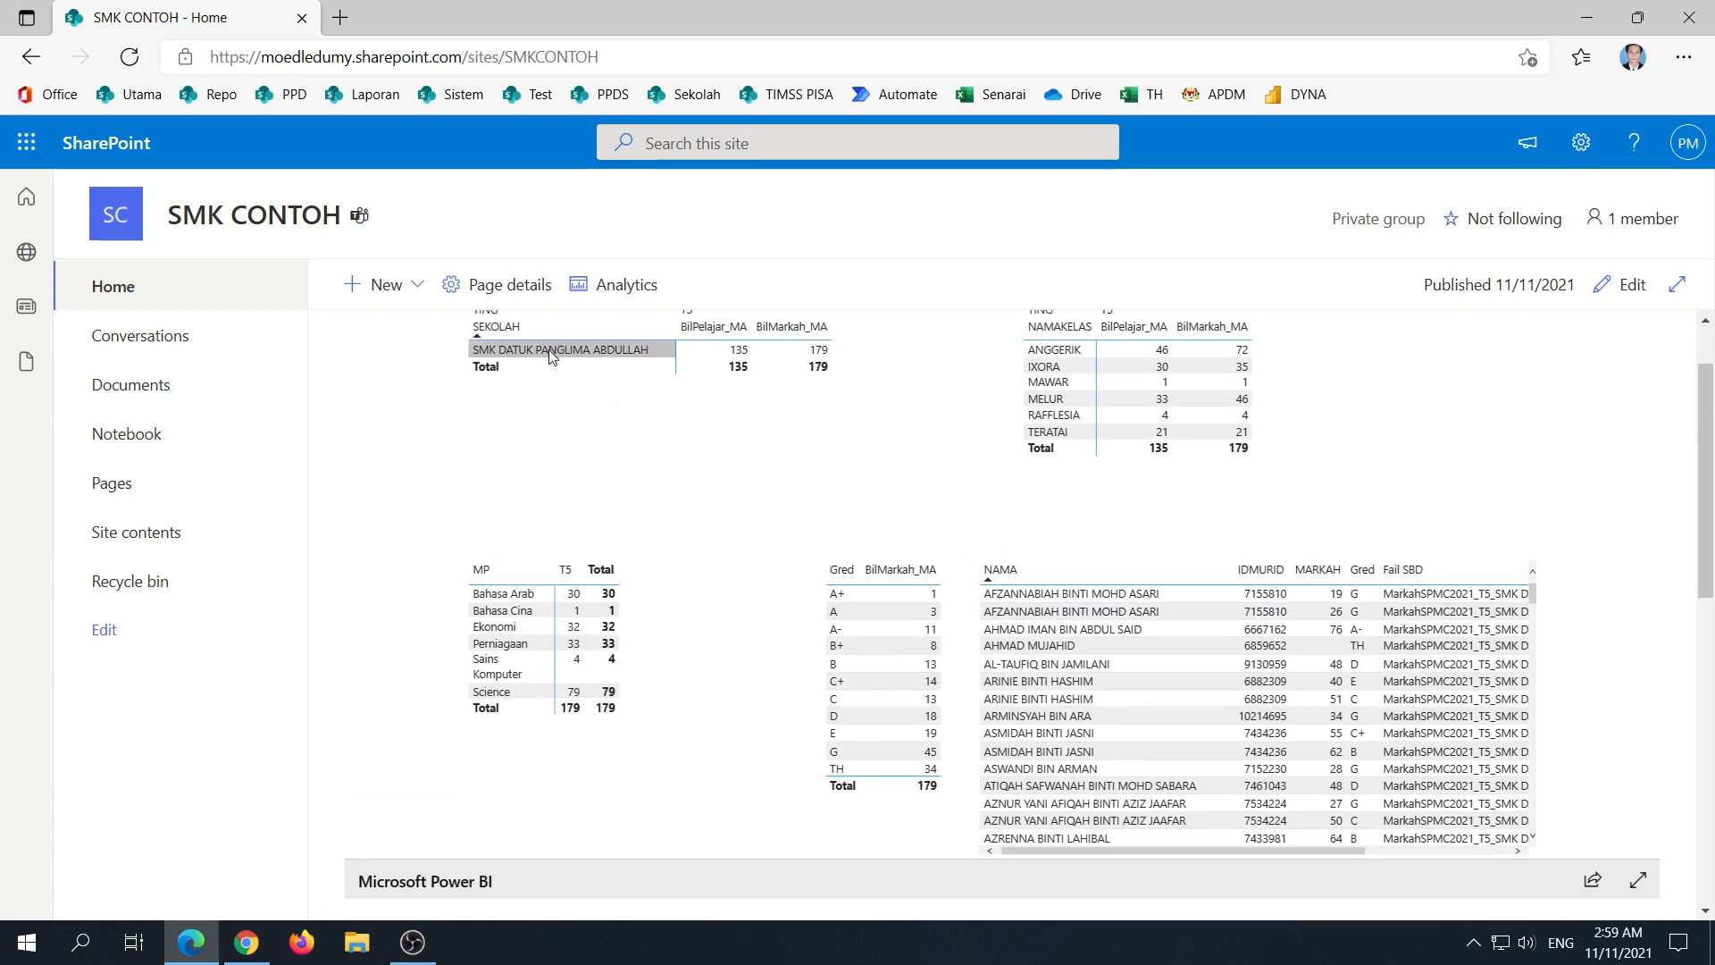
scroll(766, 439, up, 1)
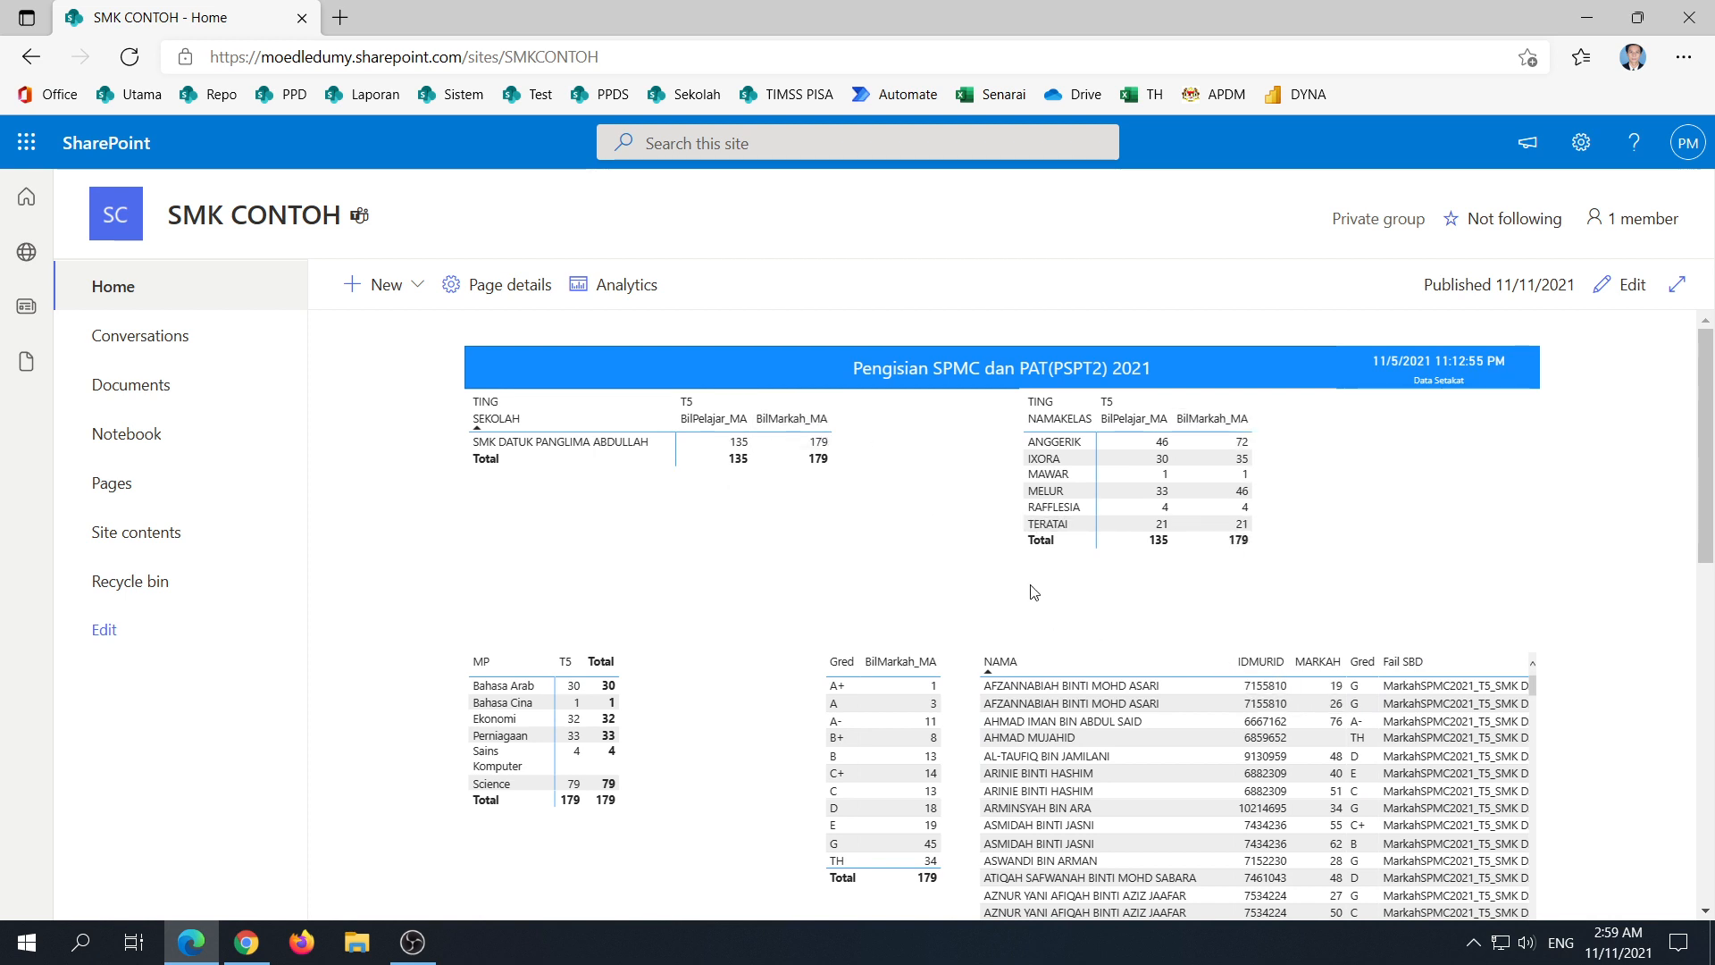
scroll(1028, 594, down, 2)
scroll(1026, 599, up, 2)
scroll(1027, 625, down, 2)
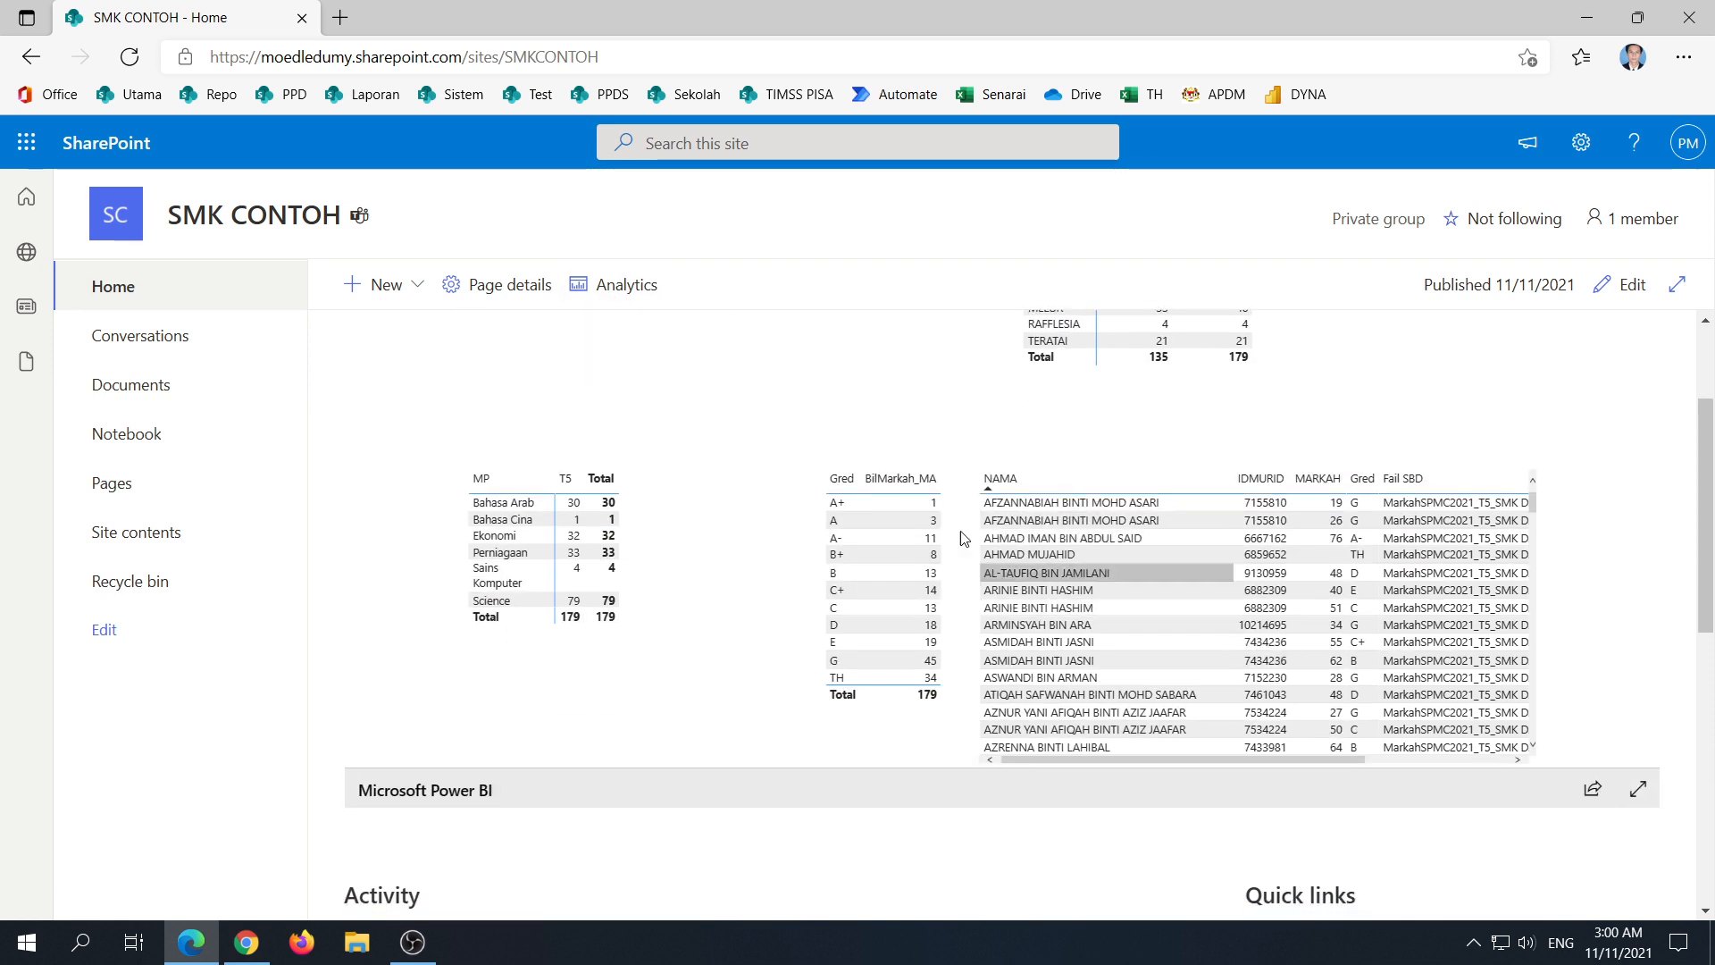
scroll(1269, 679, up, 2)
scroll(791, 393, down, 2)
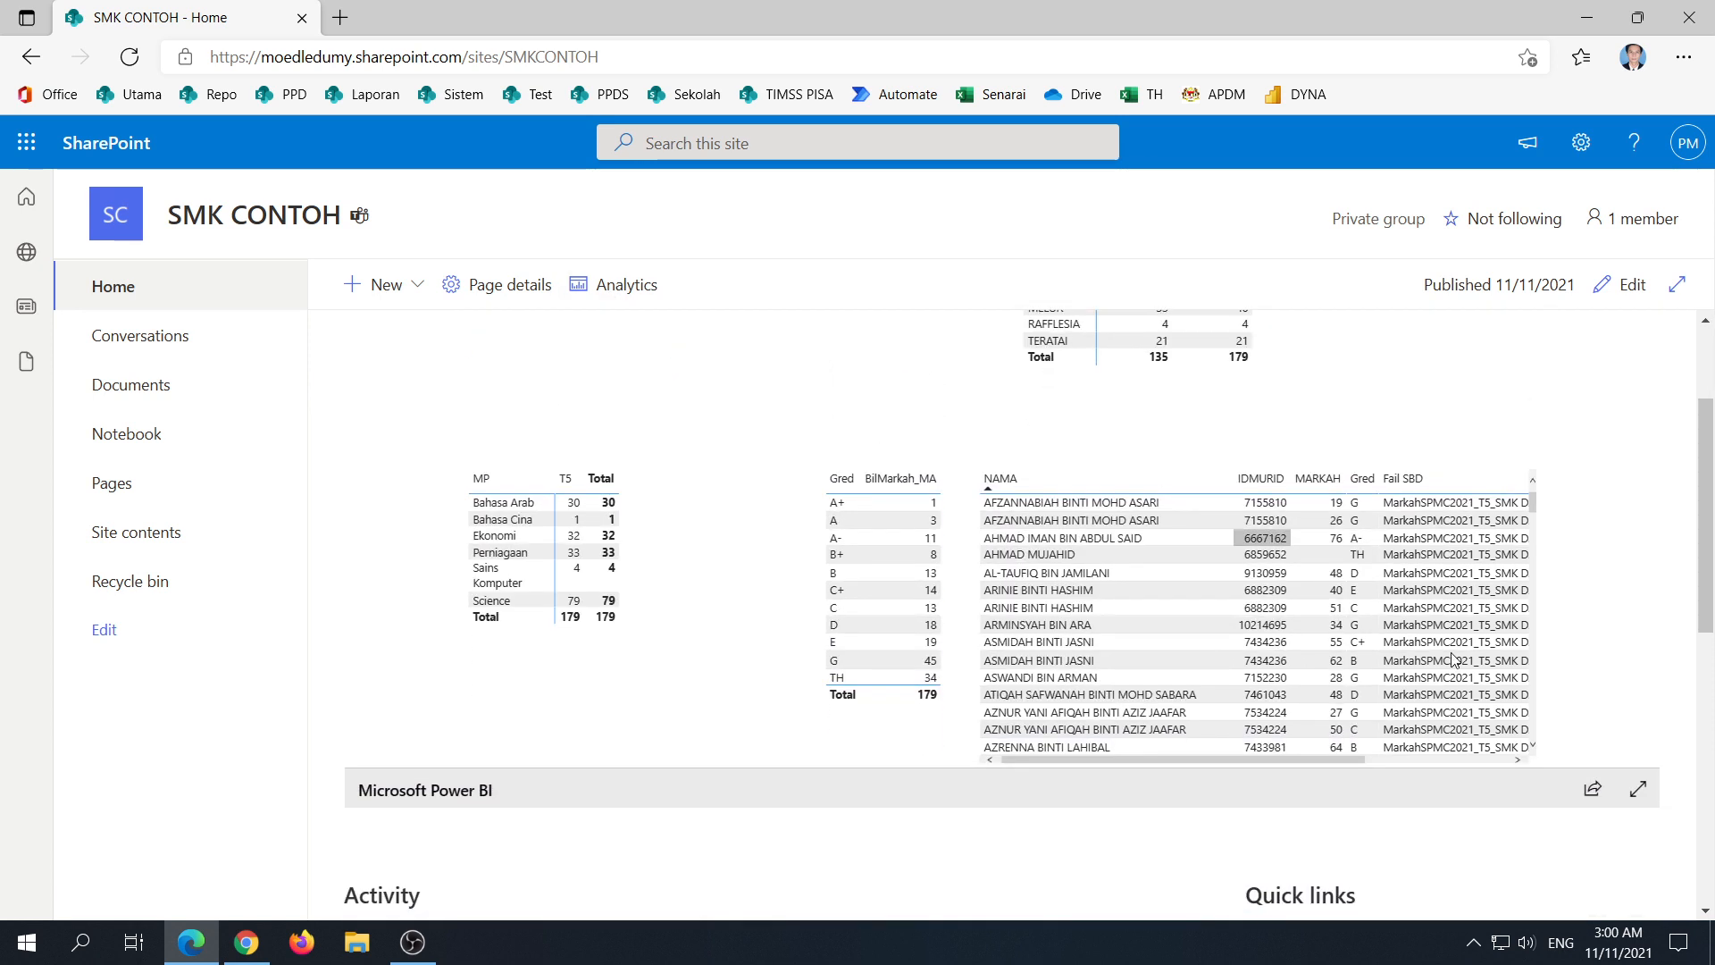
Step: View the embedded report in full screen, cross-filter it by the student row graded A-, clear the filter, and return to the page
click(1639, 793)
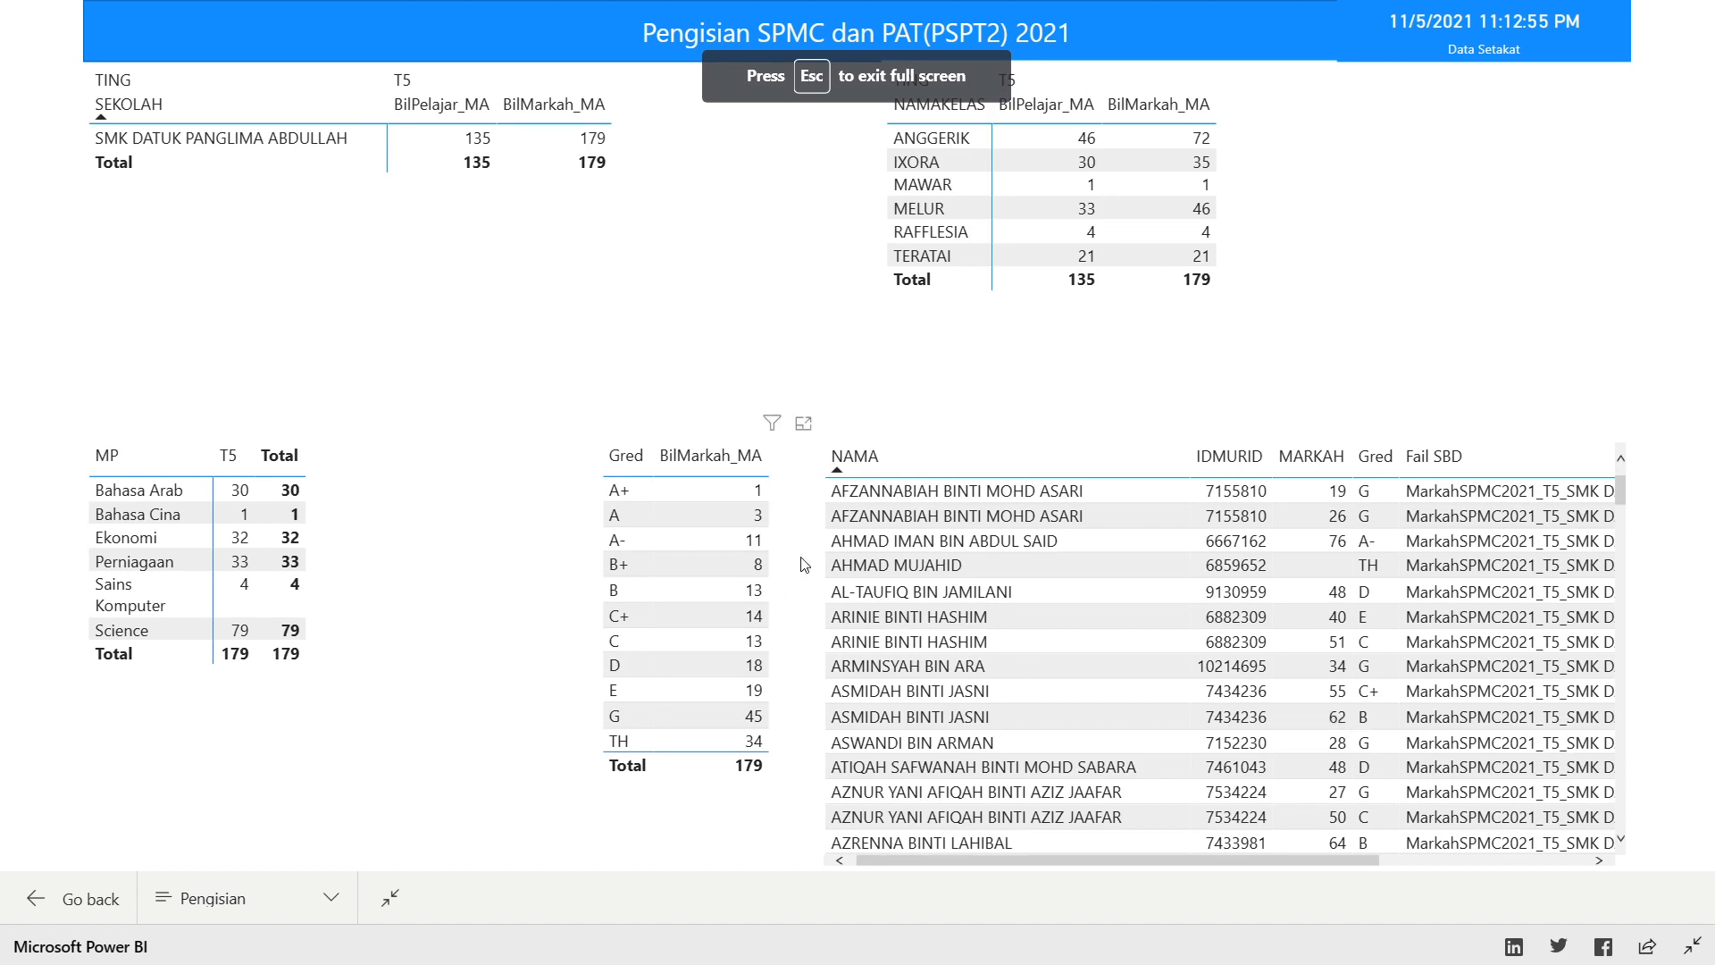
click(672, 540)
click(983, 544)
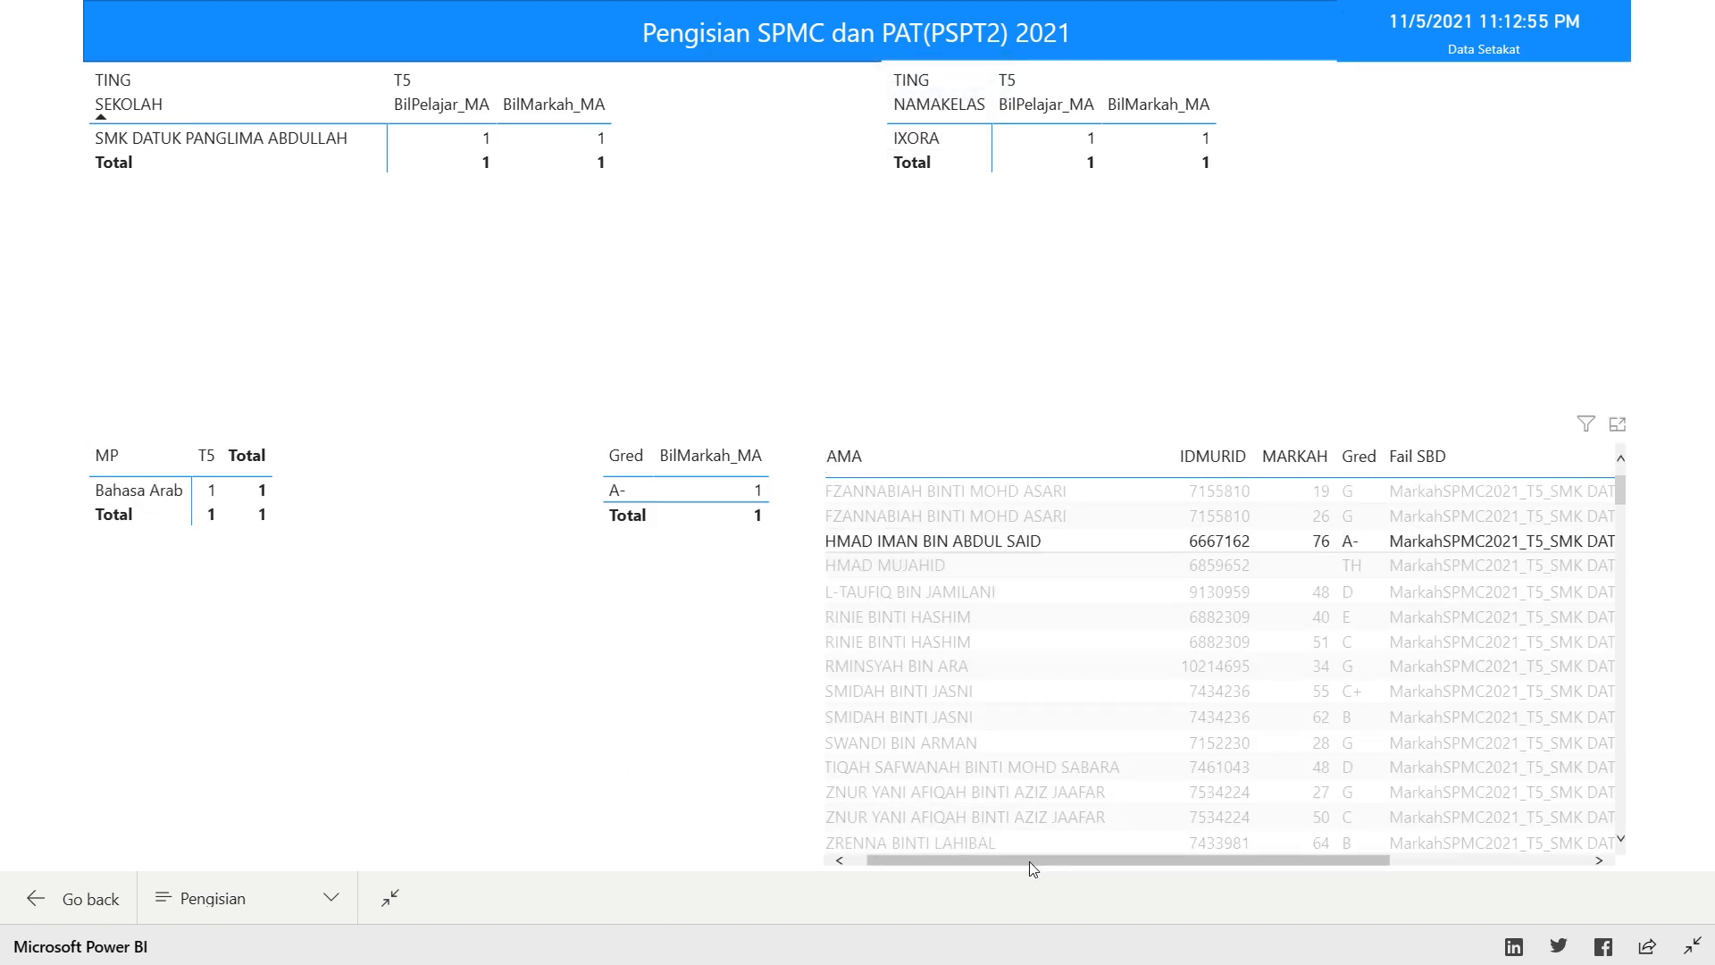
drag(1029, 862, 1019, 861)
right_click(943, 545)
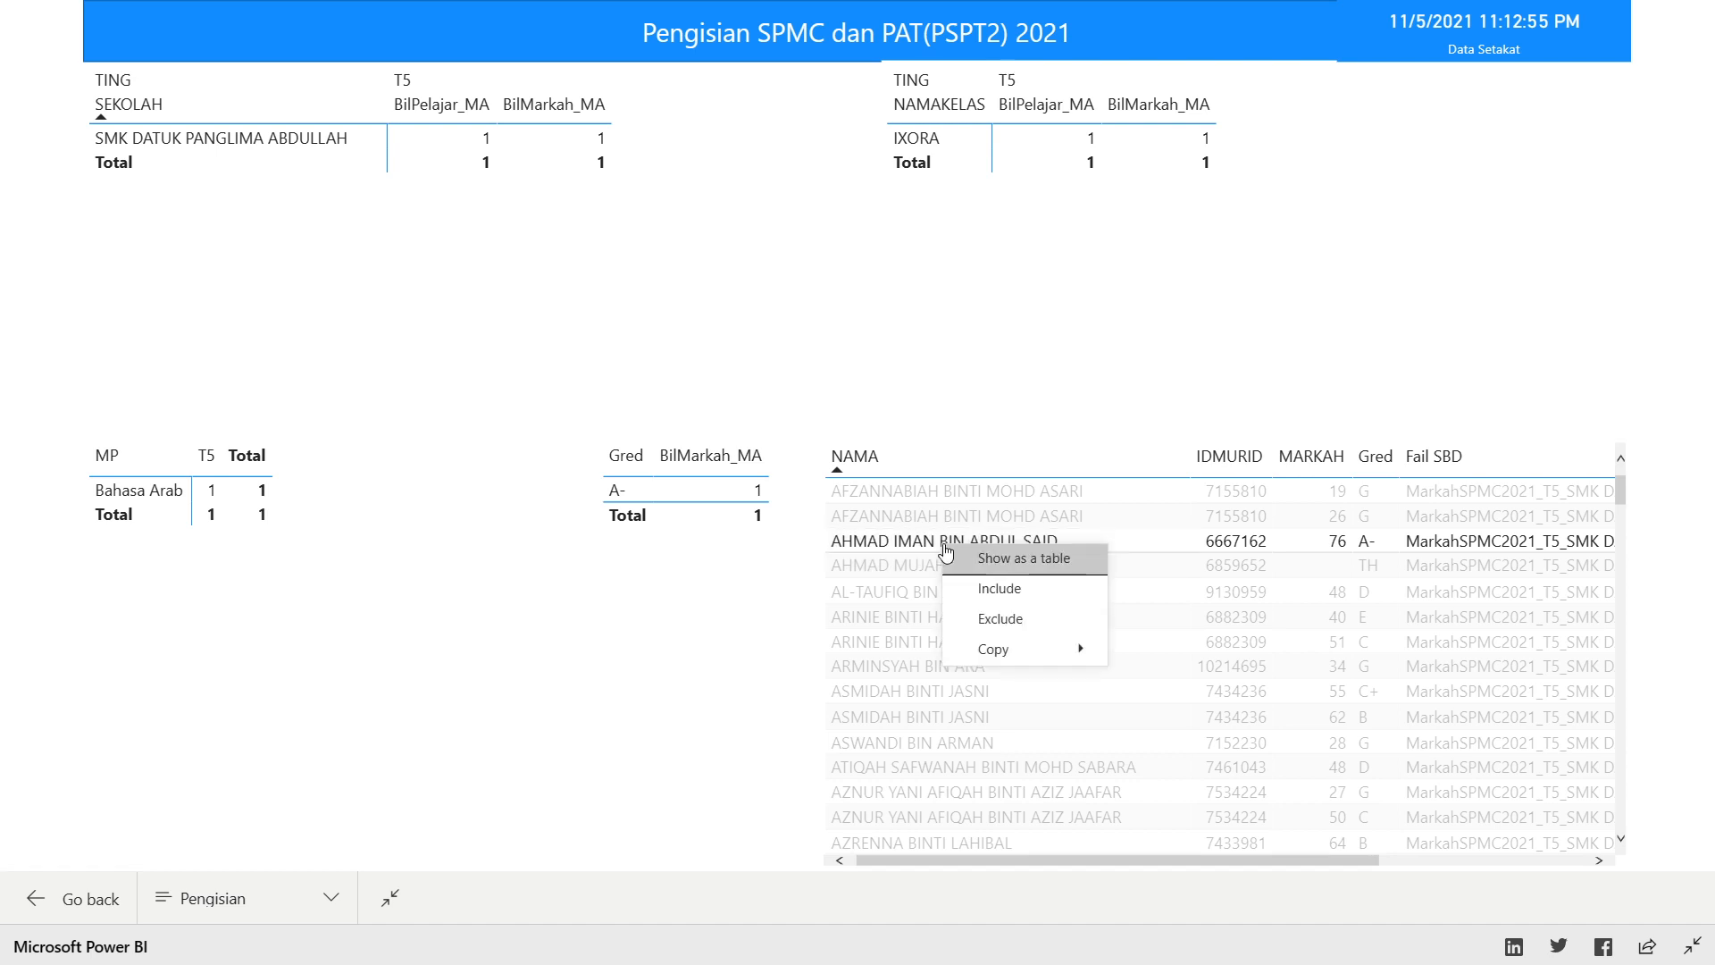
mouse_move(1051, 654)
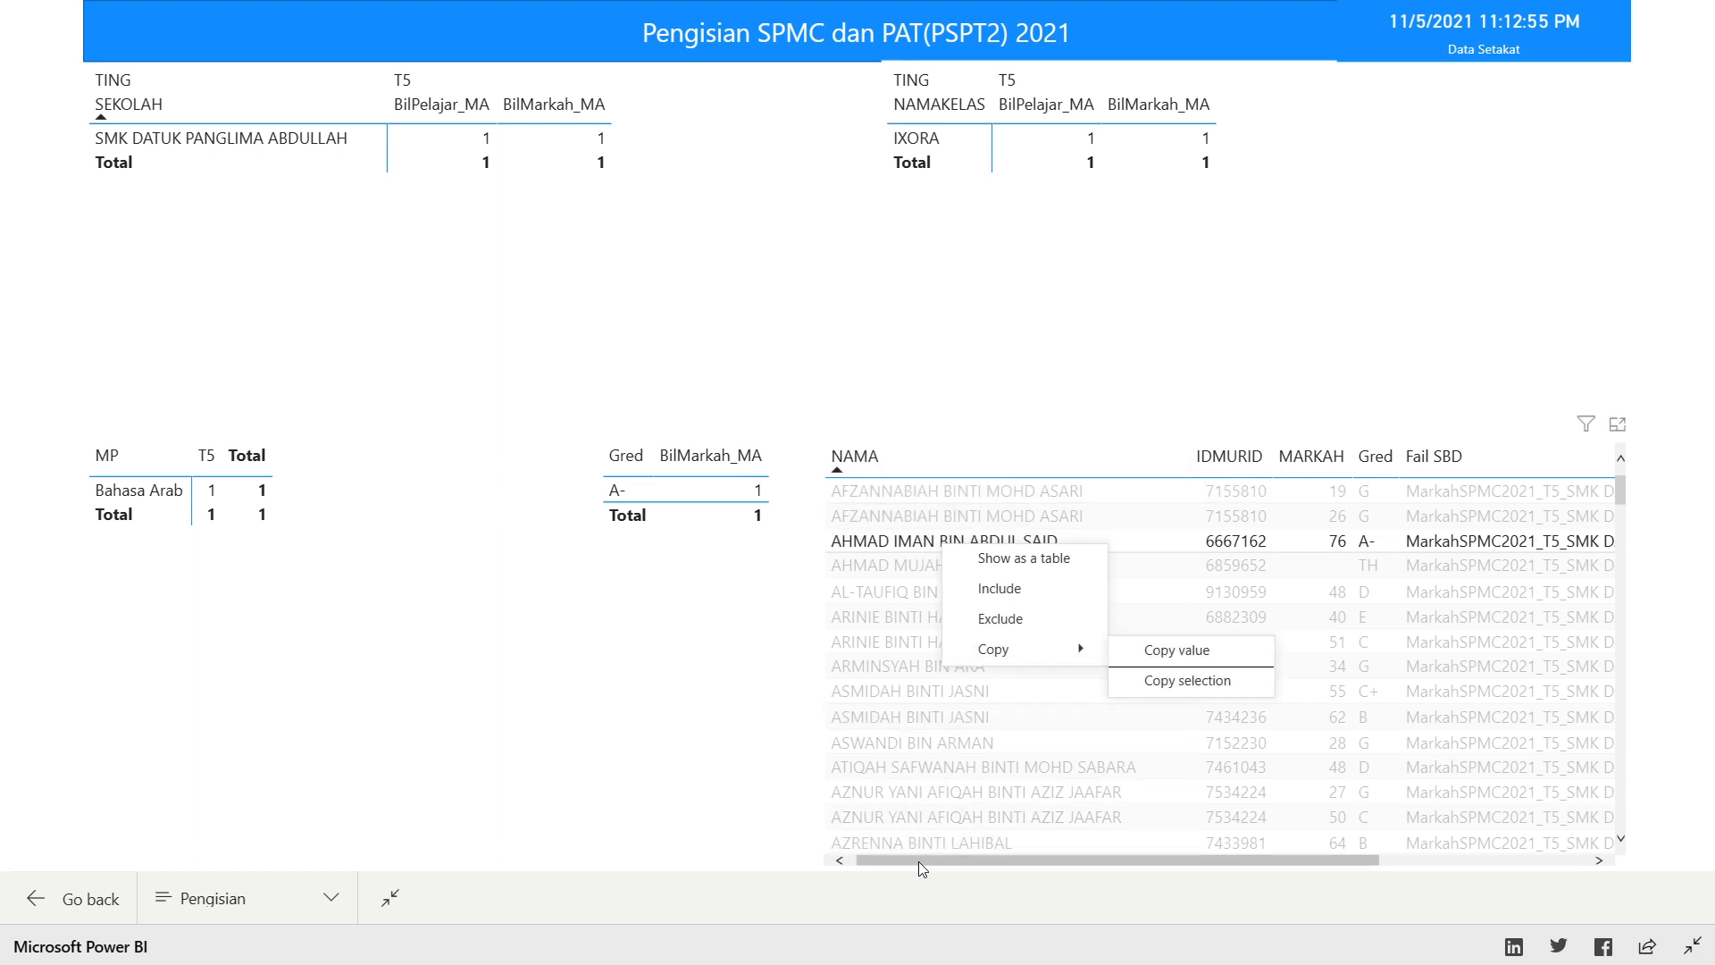
key(Escape)
click(902, 547)
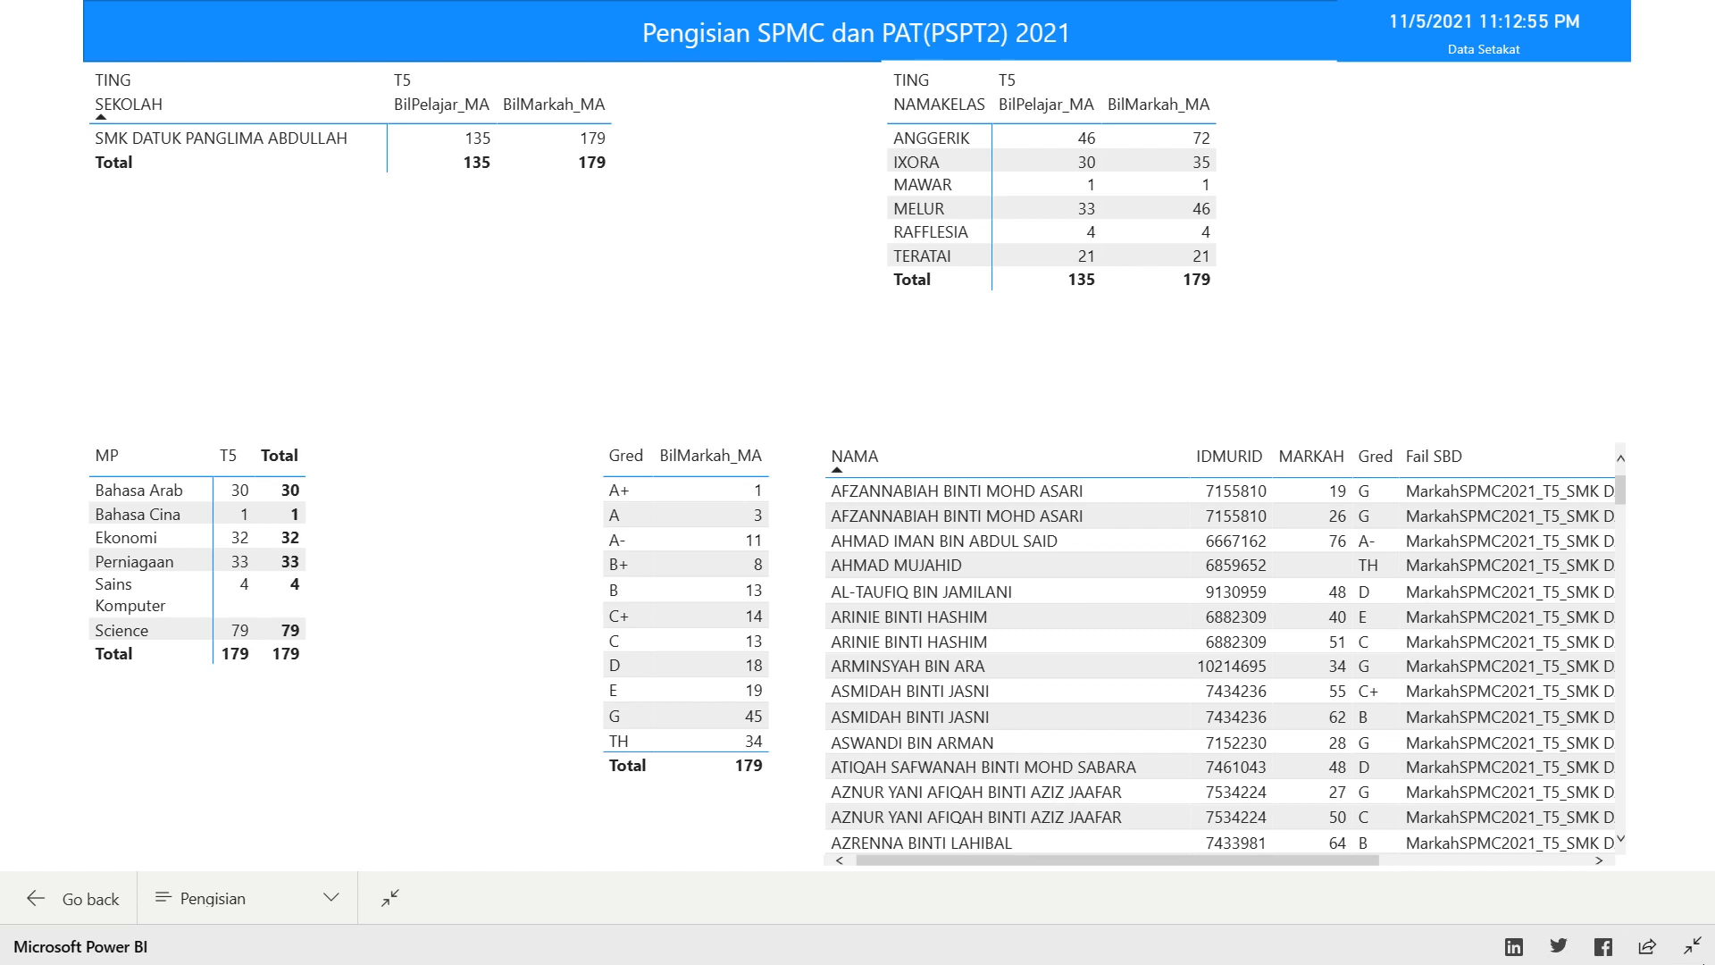
key(Escape)
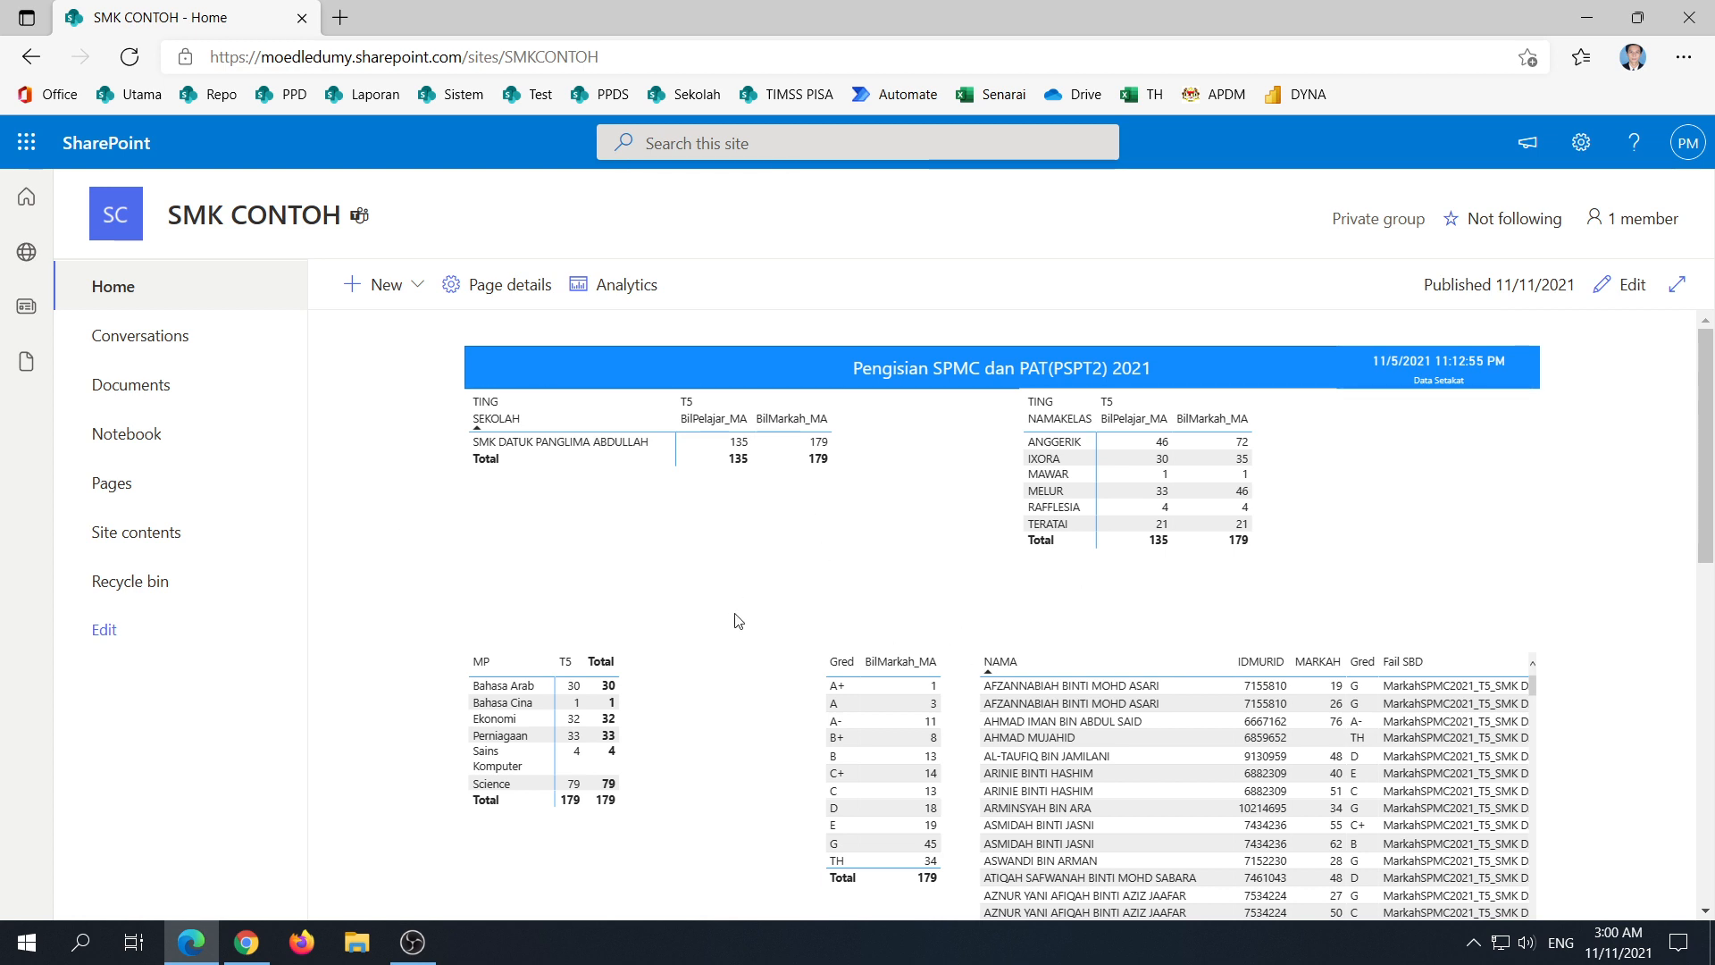
scroll(1028, 710, down, 1)
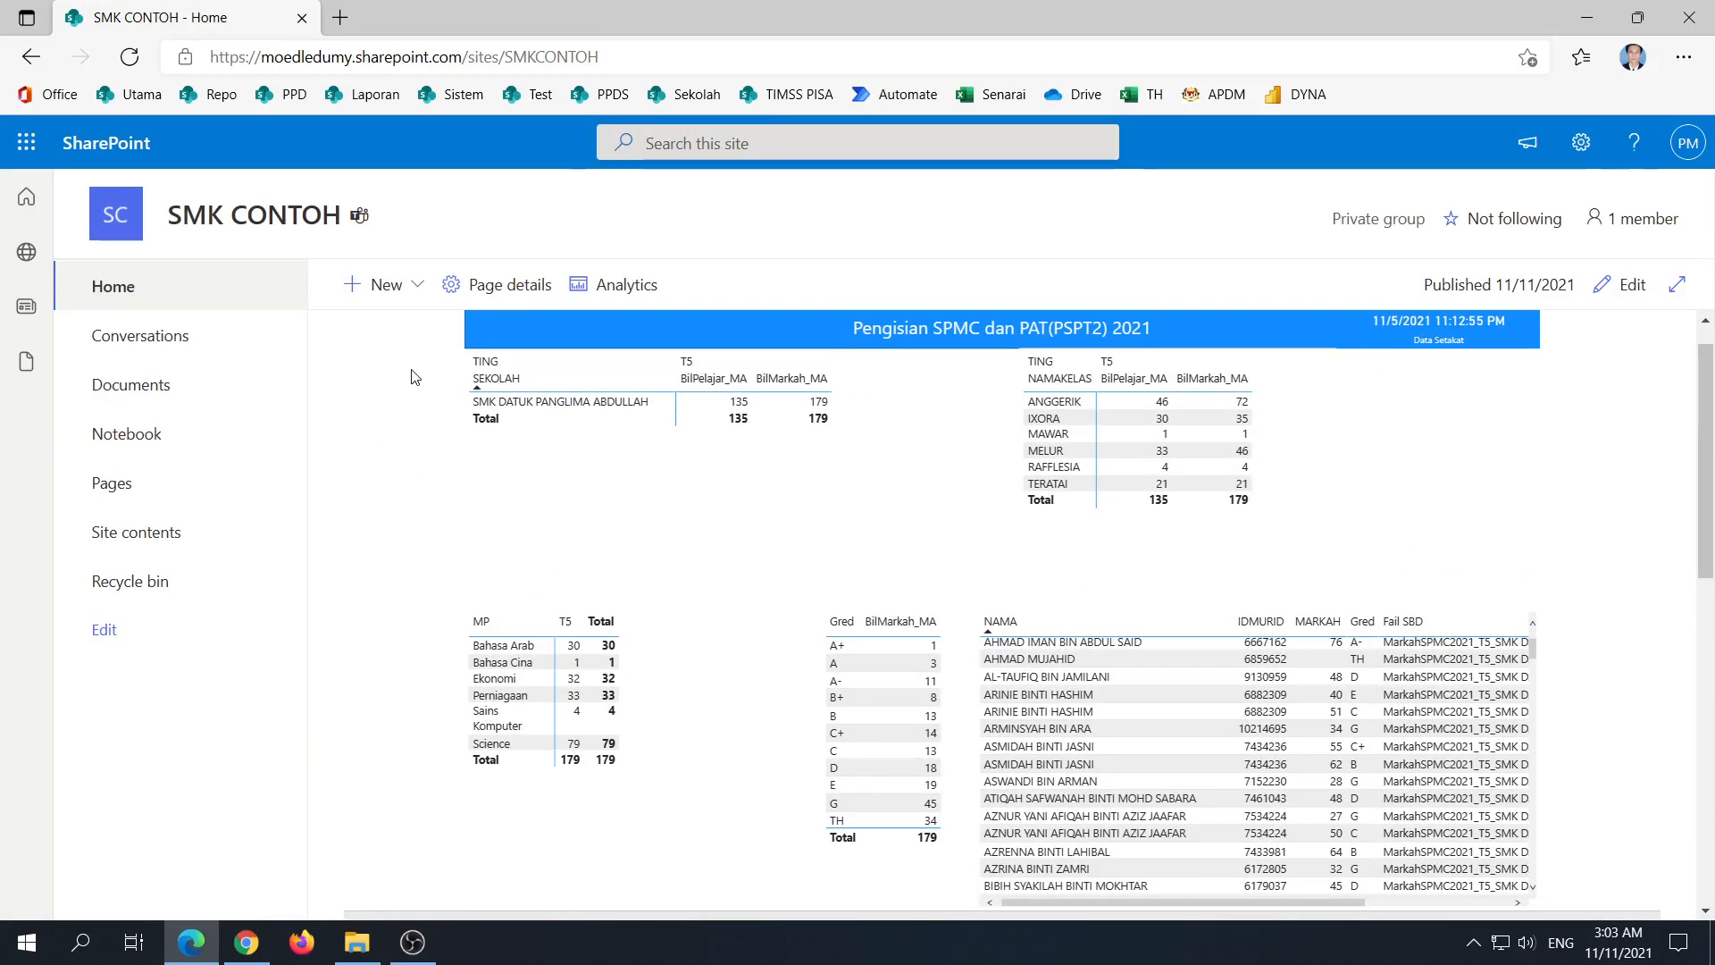
Step: Switch to the Power BI service in Chrome, dismiss the sharing dialog, and collapse the Visualizations and Fields panes
click(248, 943)
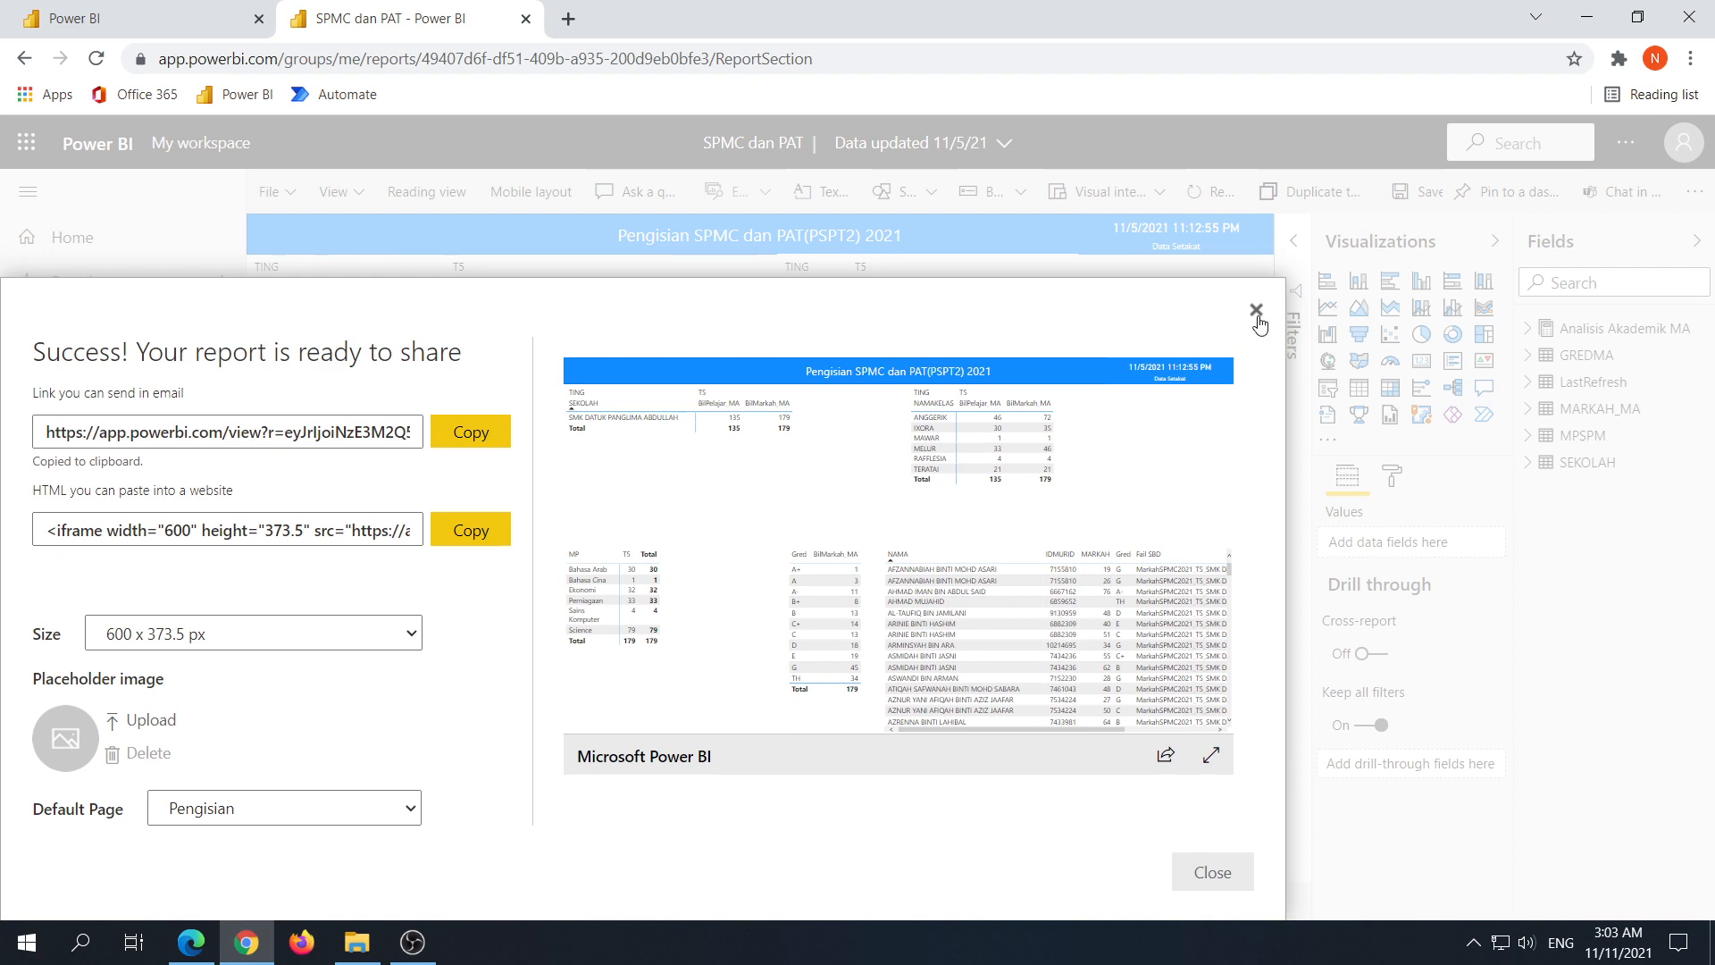
click(1257, 311)
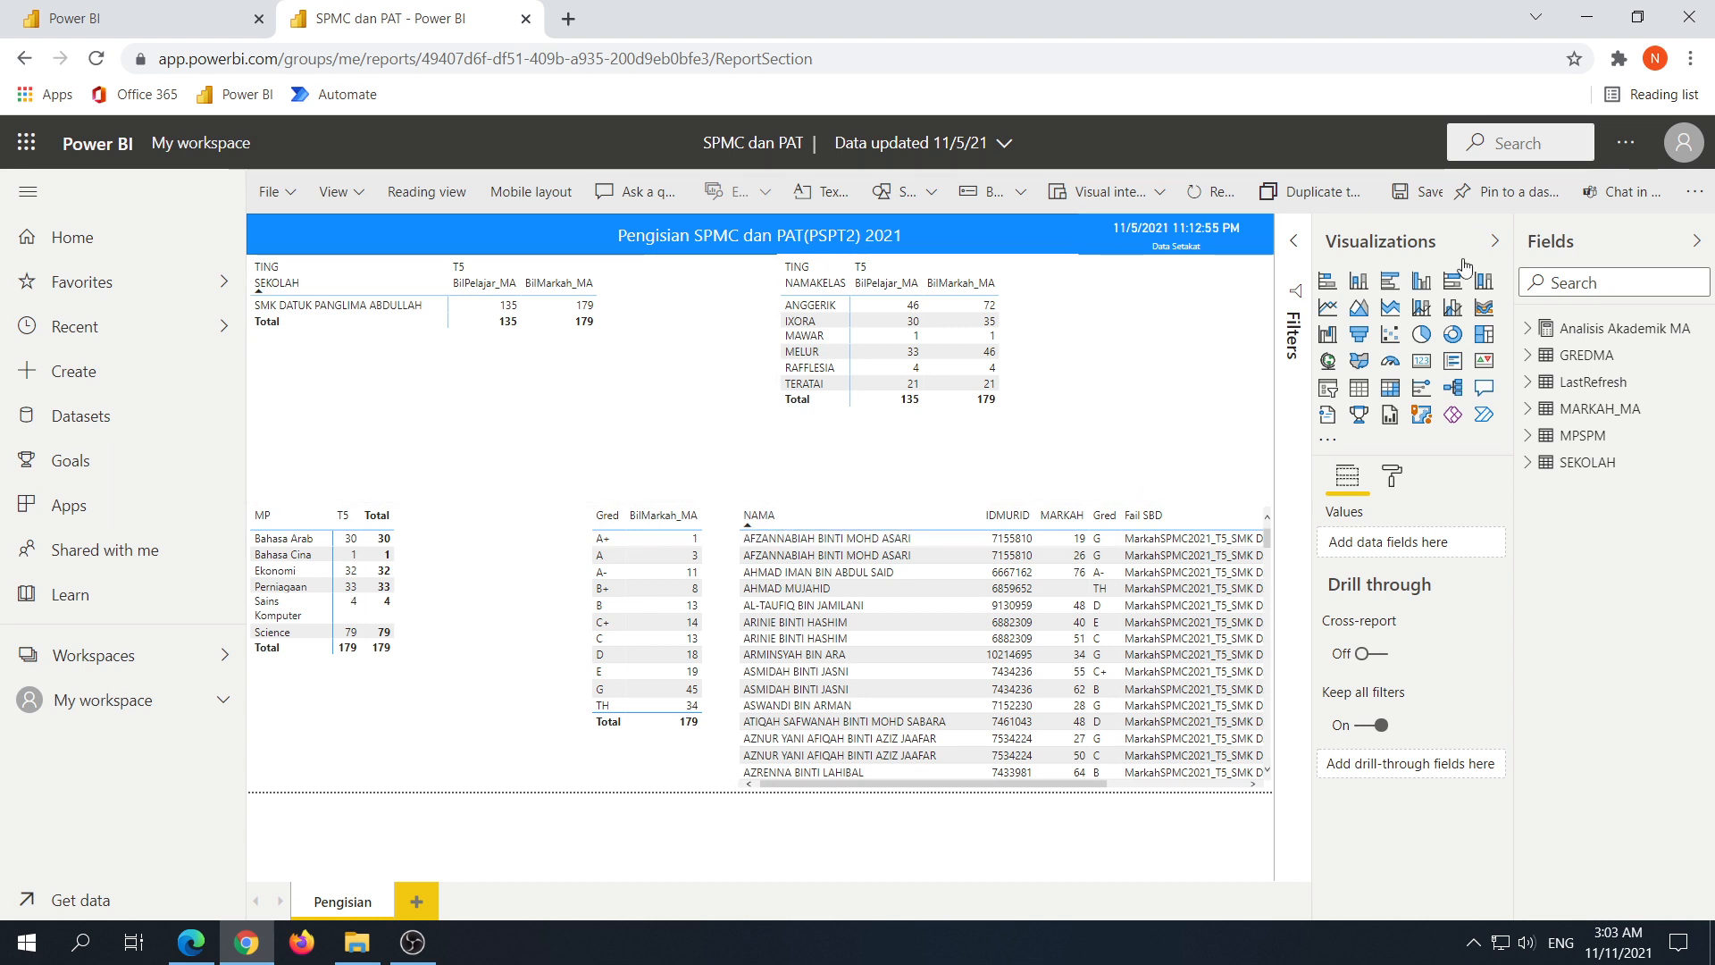
click(1494, 240)
click(1696, 240)
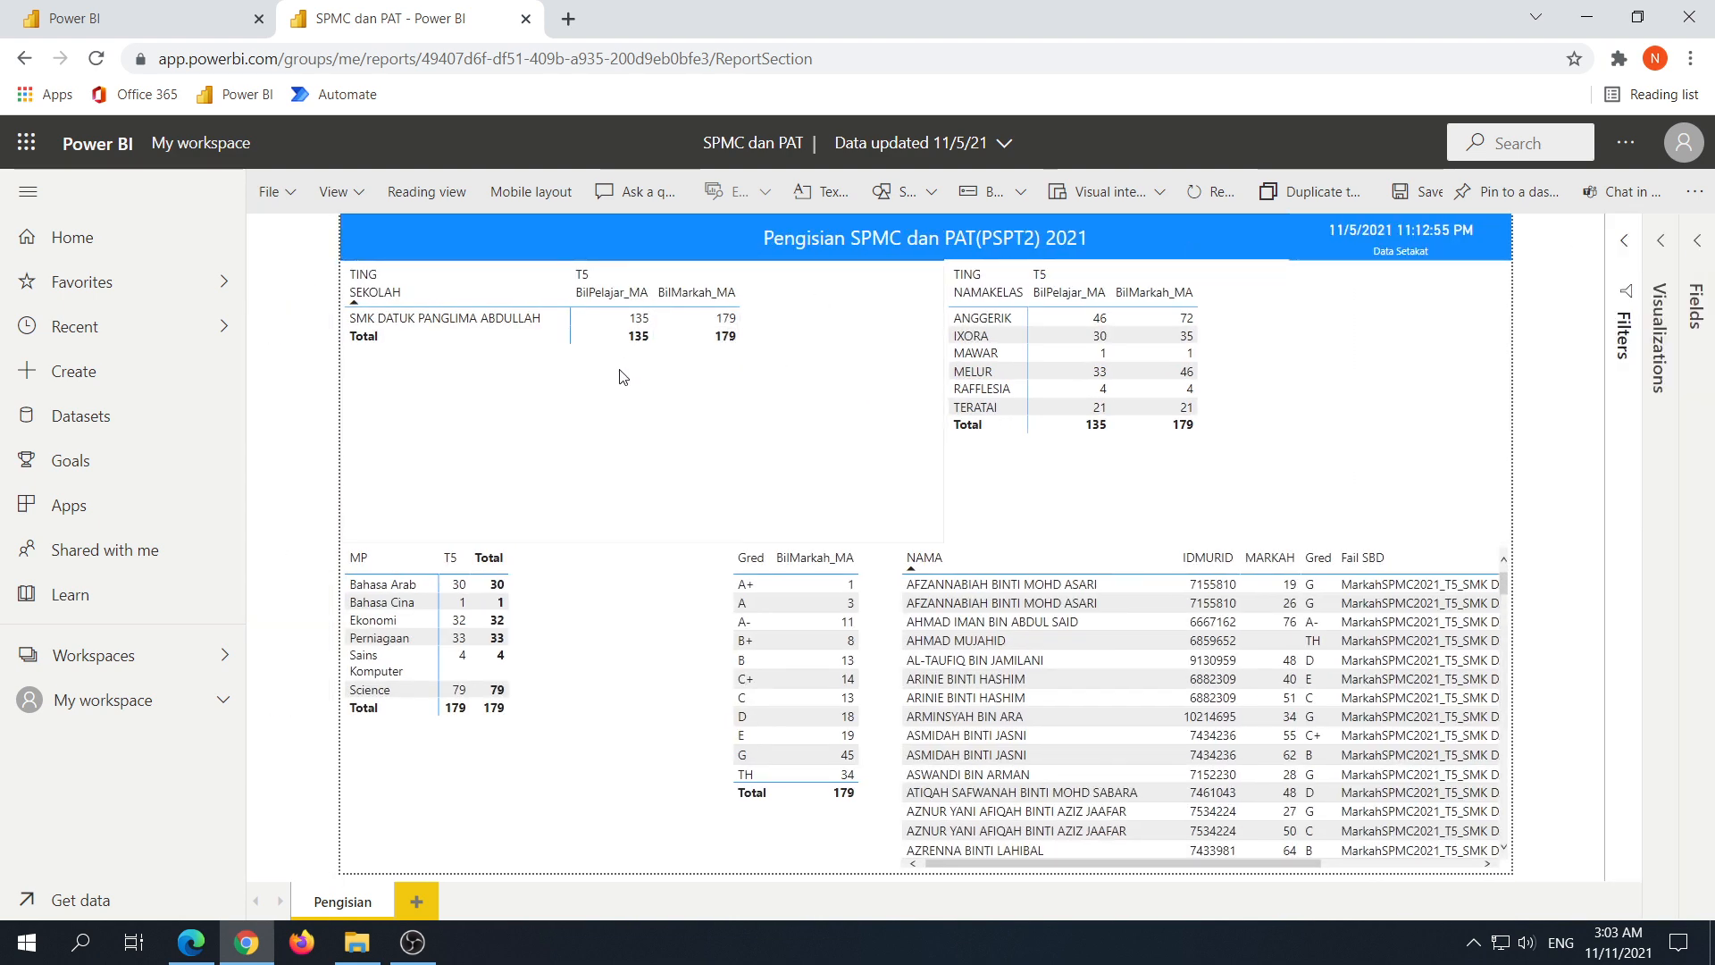
Step: Go to My workspace, refresh the SPMC dan PAT dataset, and check its refresh status
click(205, 653)
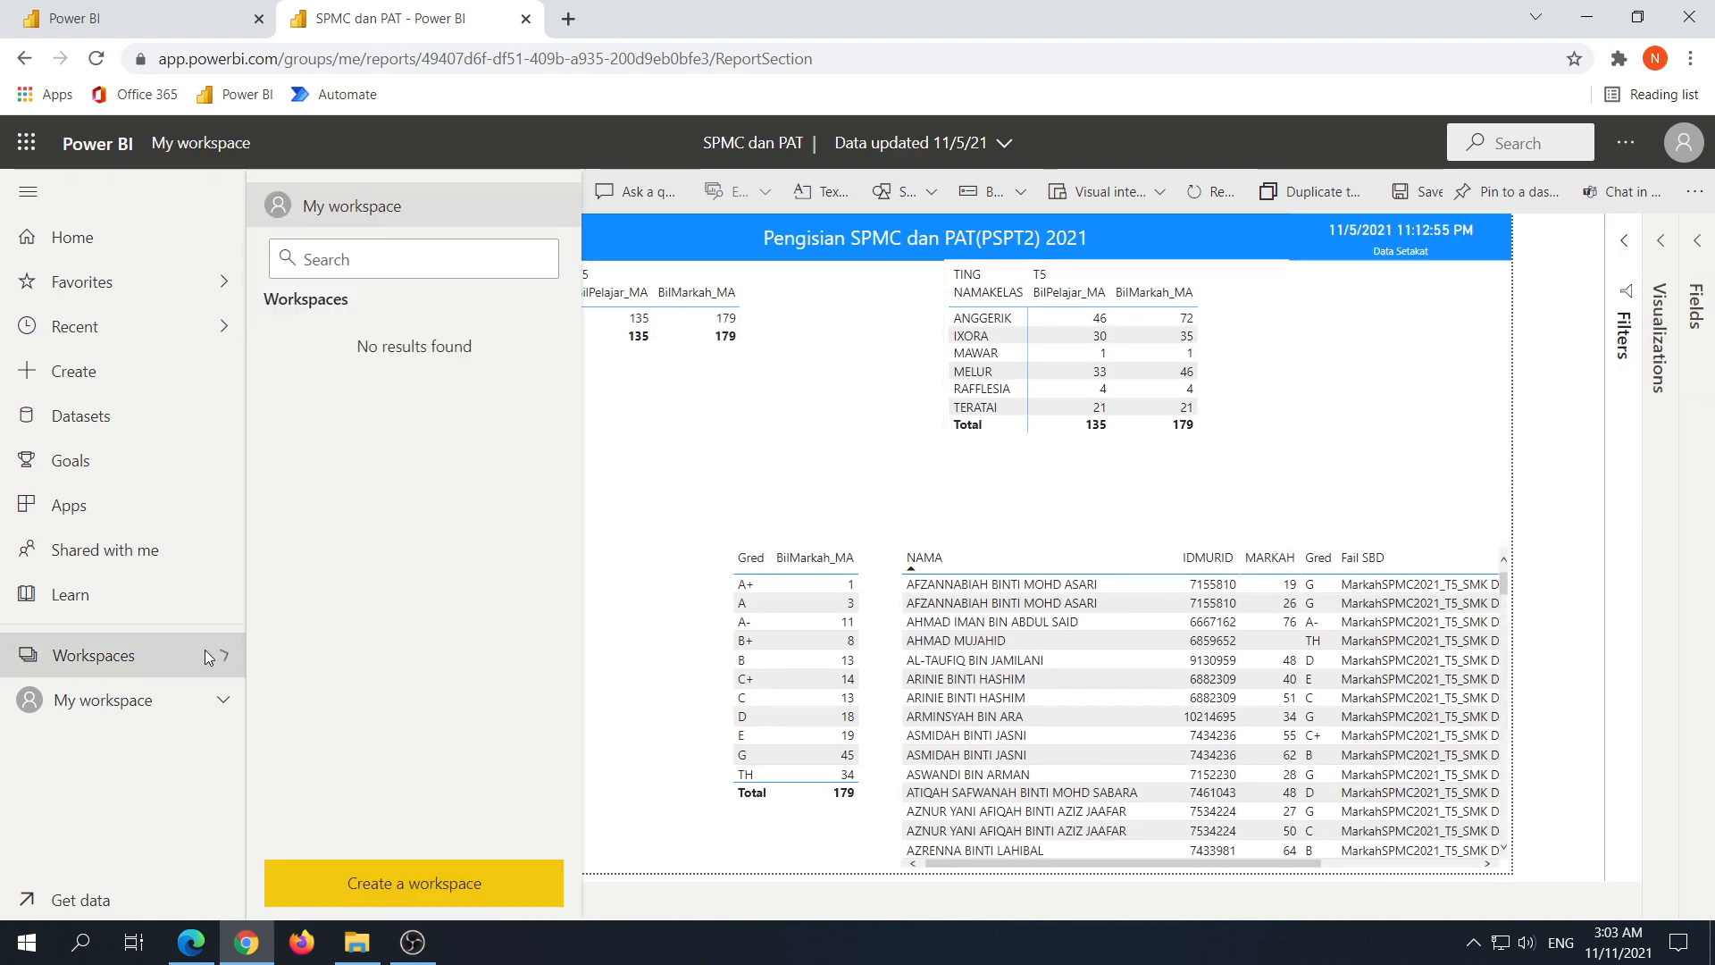
click(184, 704)
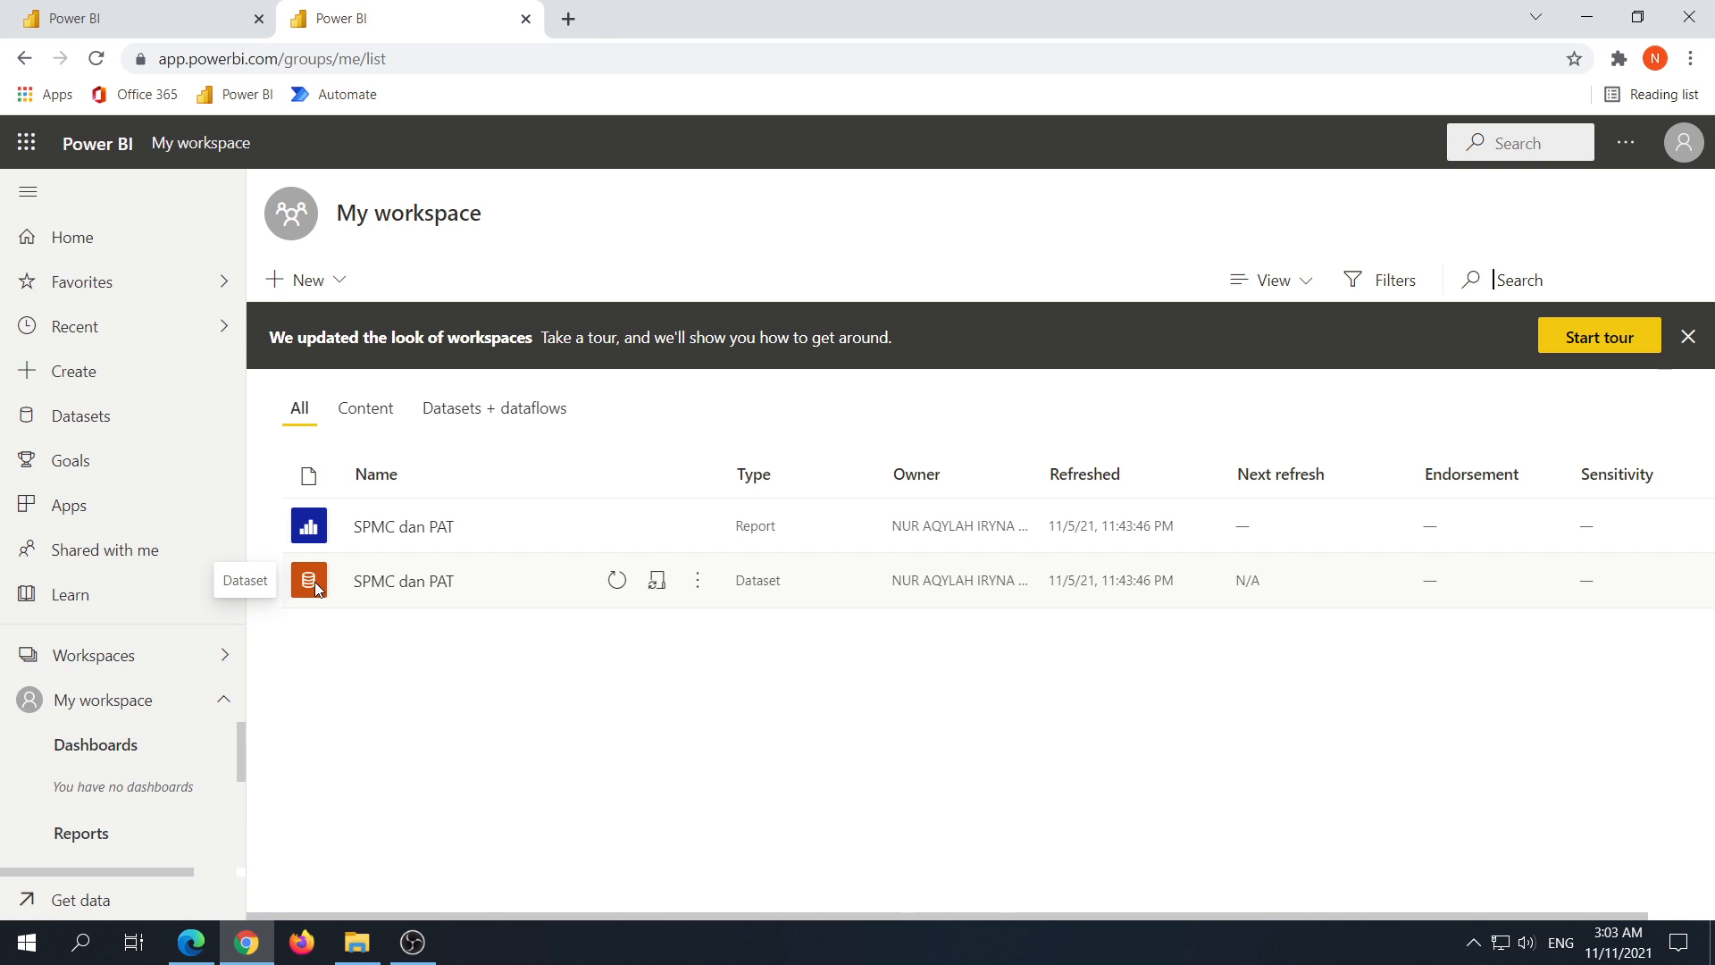
click(617, 582)
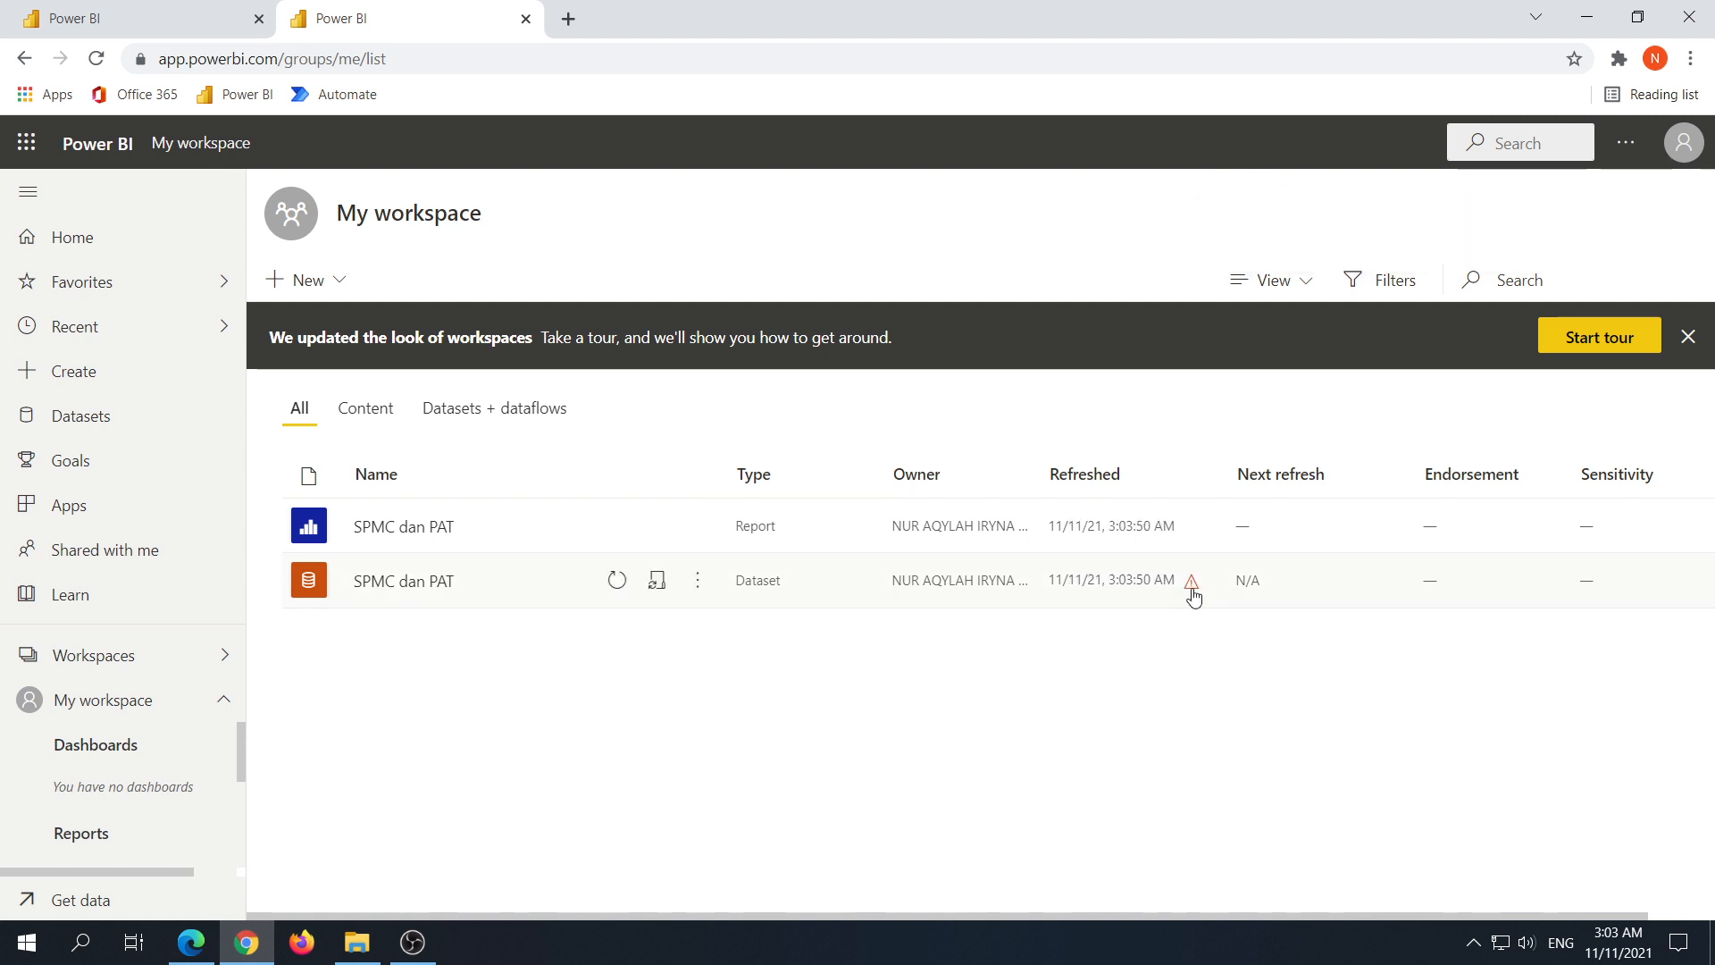
mouse_move(1193, 597)
Step: Open the settings of the SPMC dan PAT dataset and review its refresh status and data source credentials
click(697, 581)
click(704, 588)
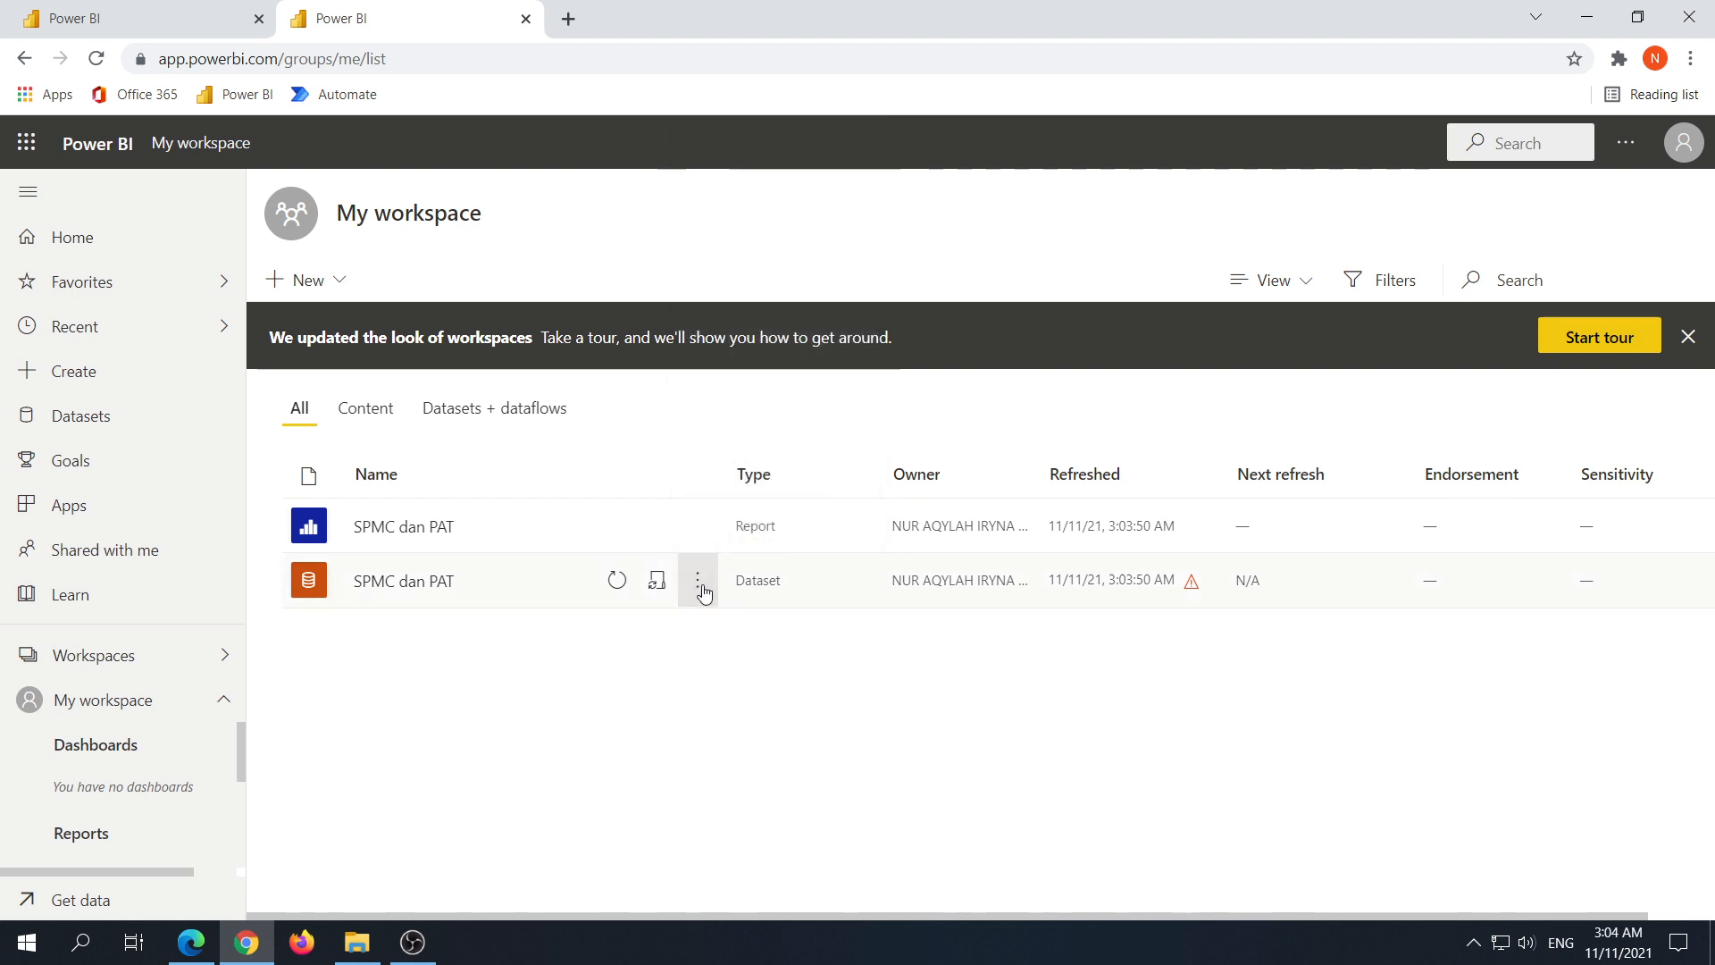
click(698, 586)
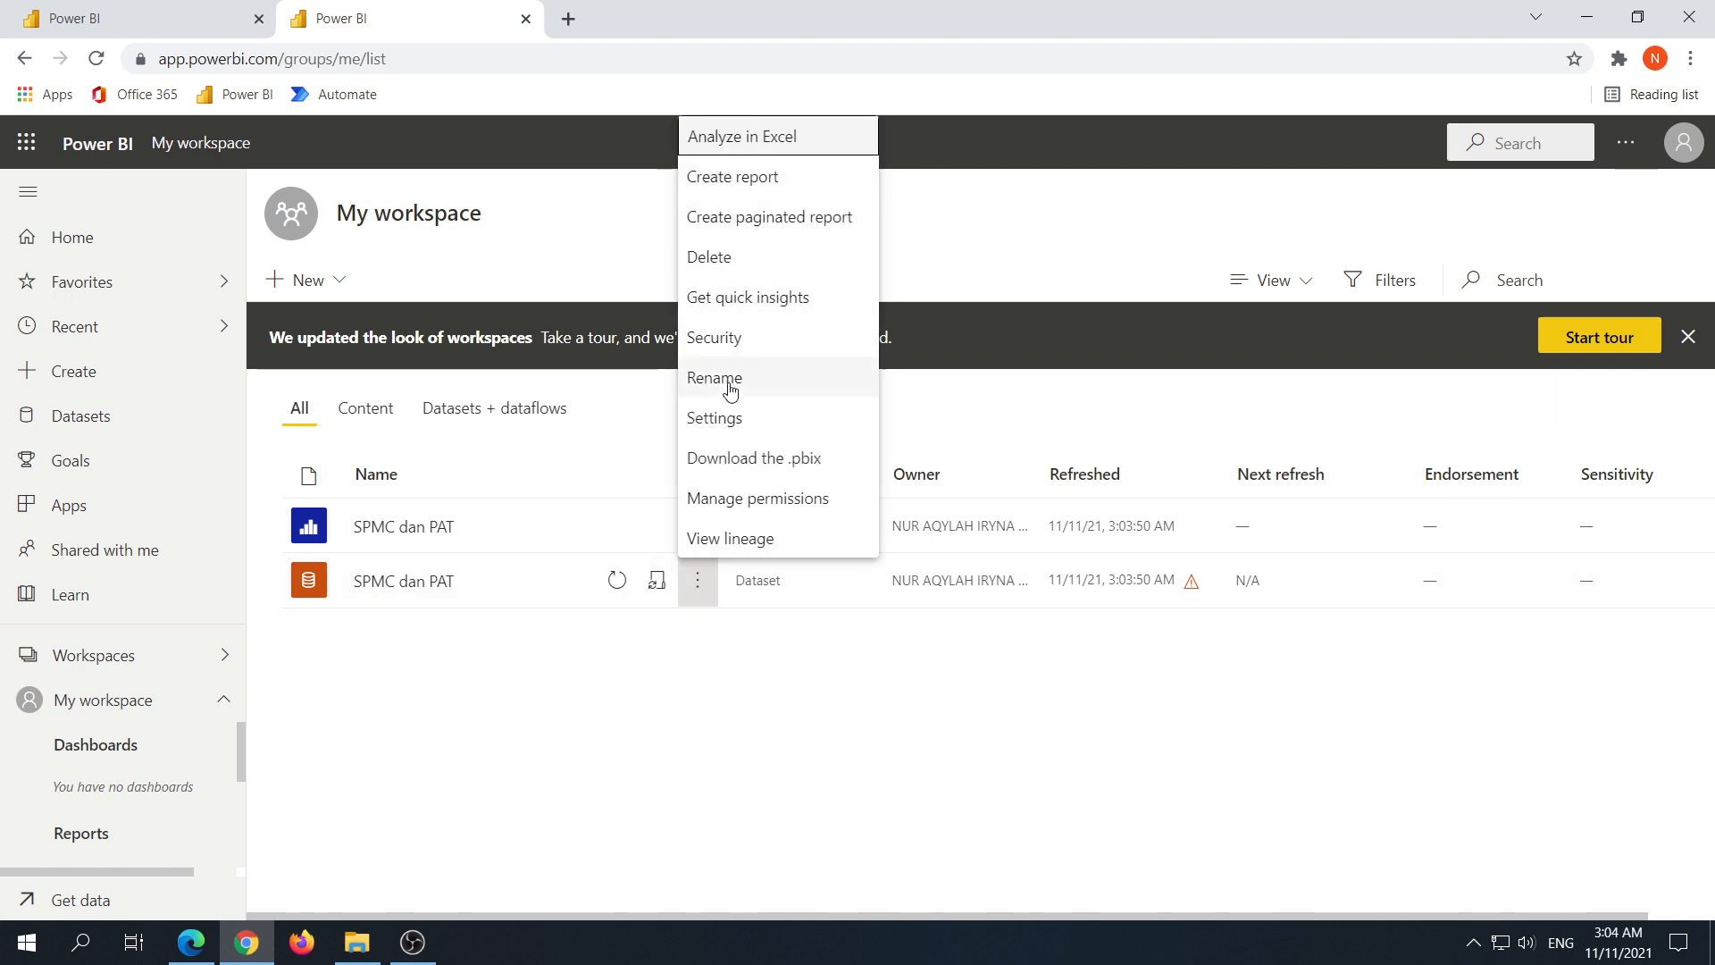
click(729, 418)
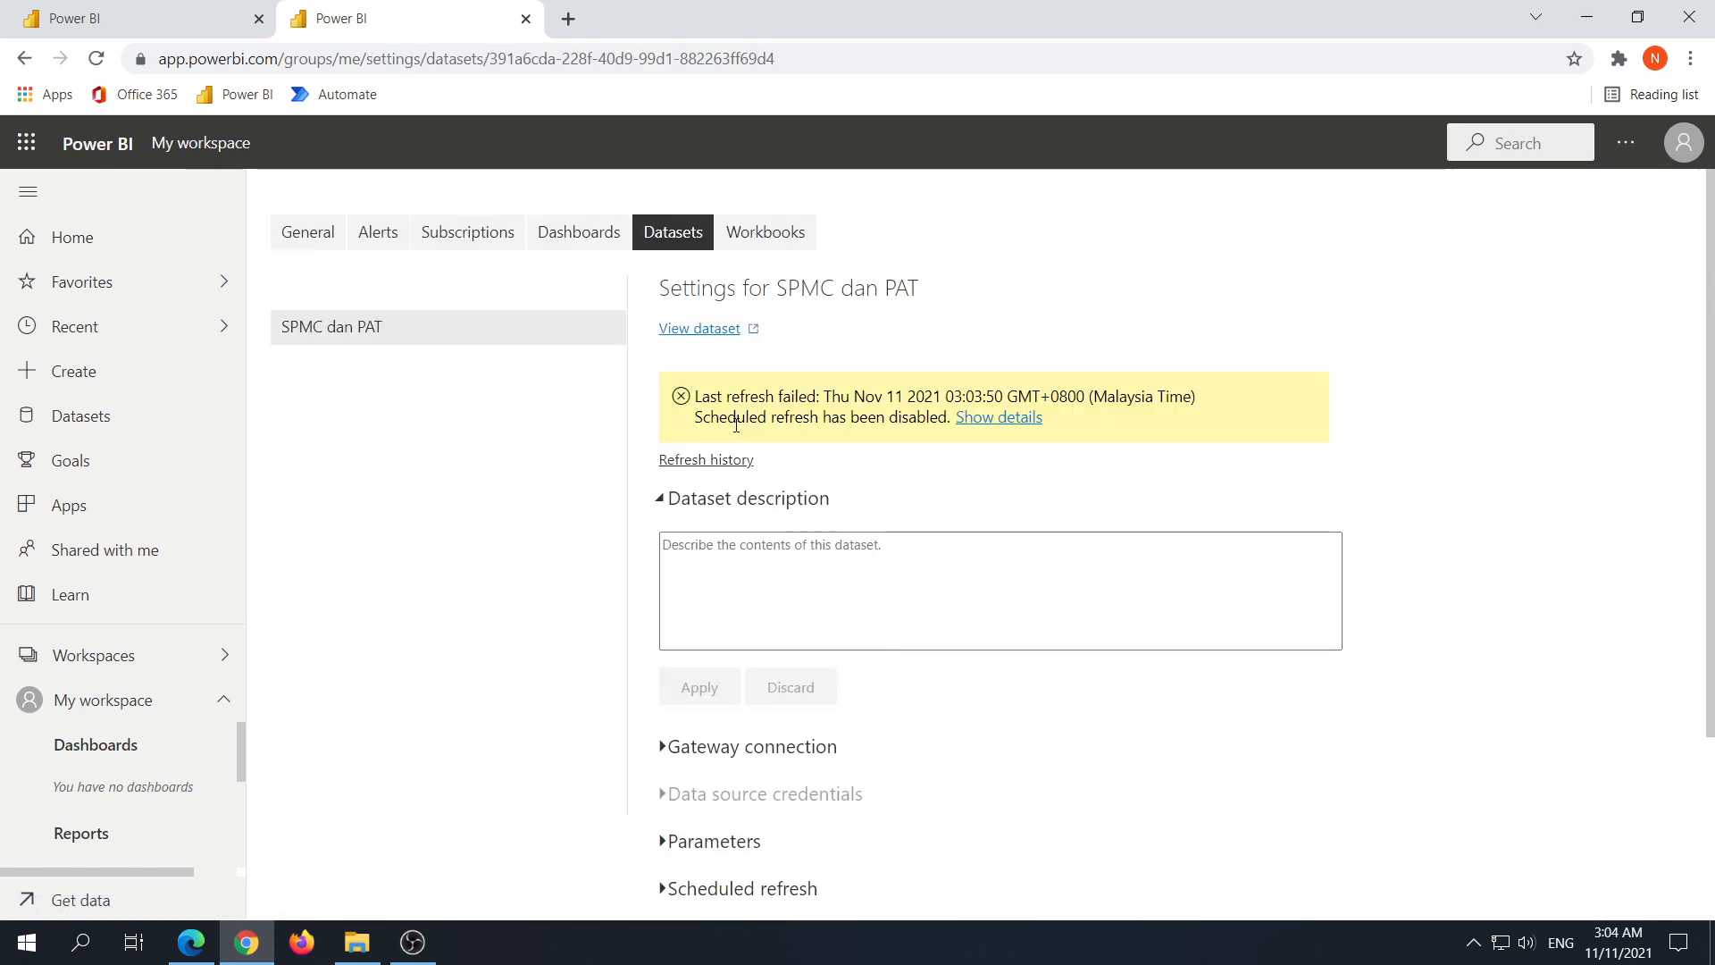
scroll(830, 438, down, 3)
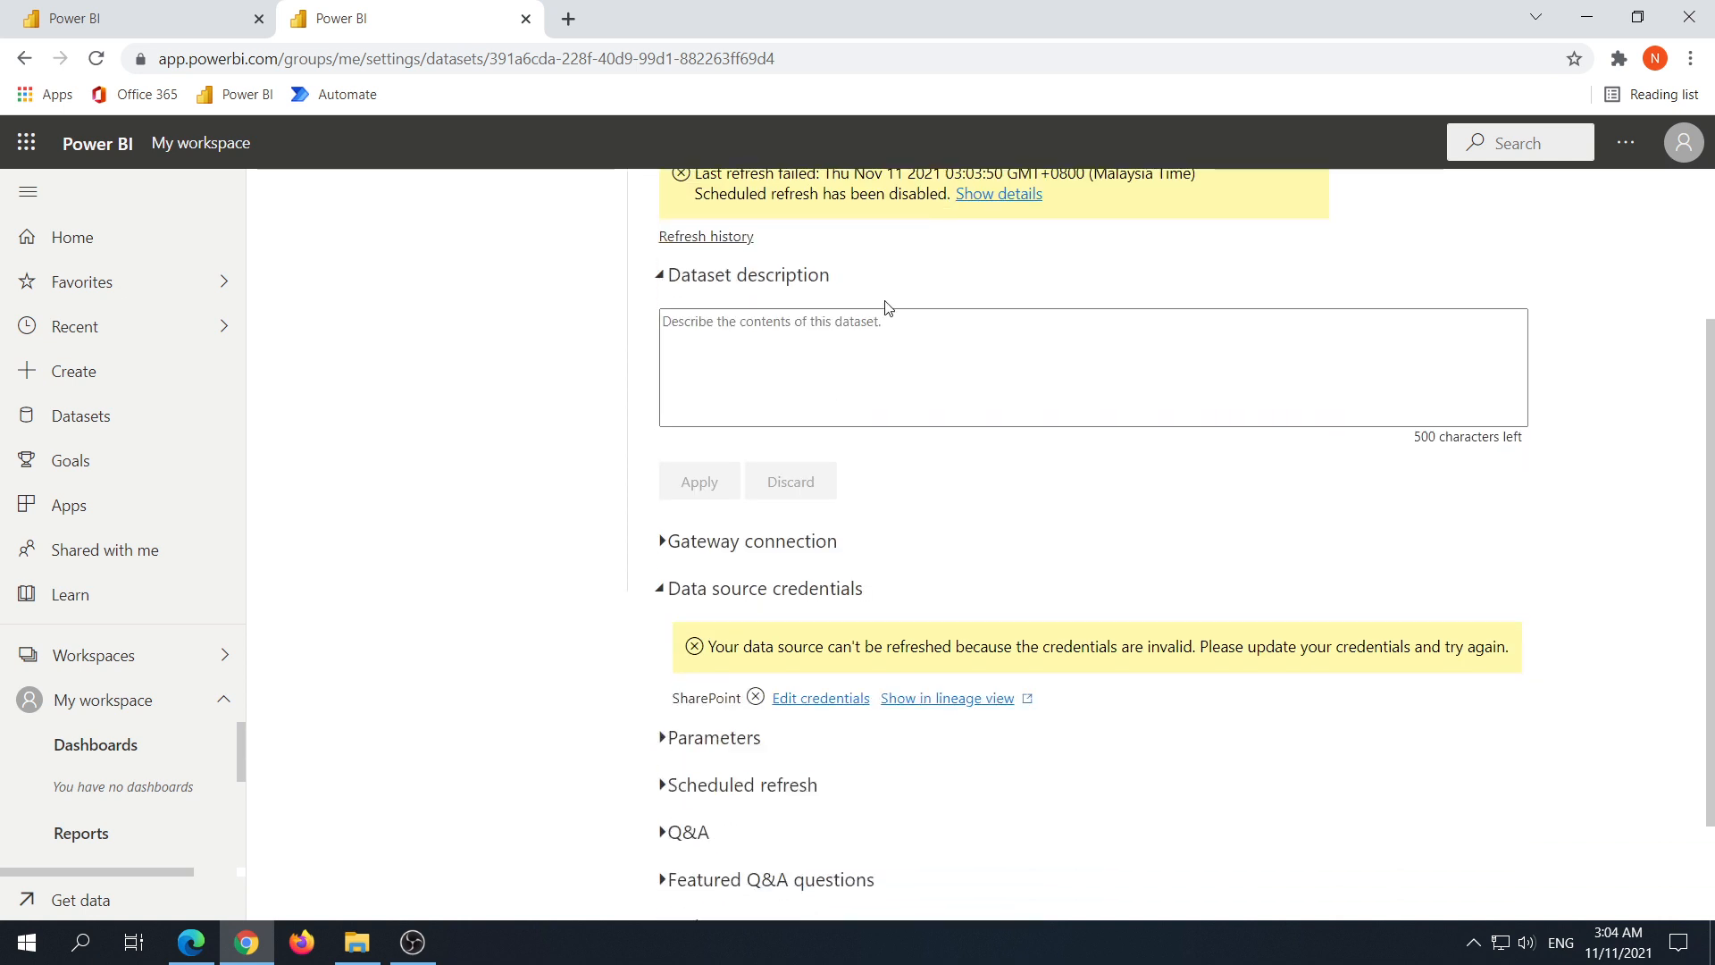
scroll(885, 306, up, 3)
scroll(796, 414, down, 3)
Step: Edit the SharePoint data source credentials to OAuth2 authentication with the Organizational privacy level, and sign in
click(818, 700)
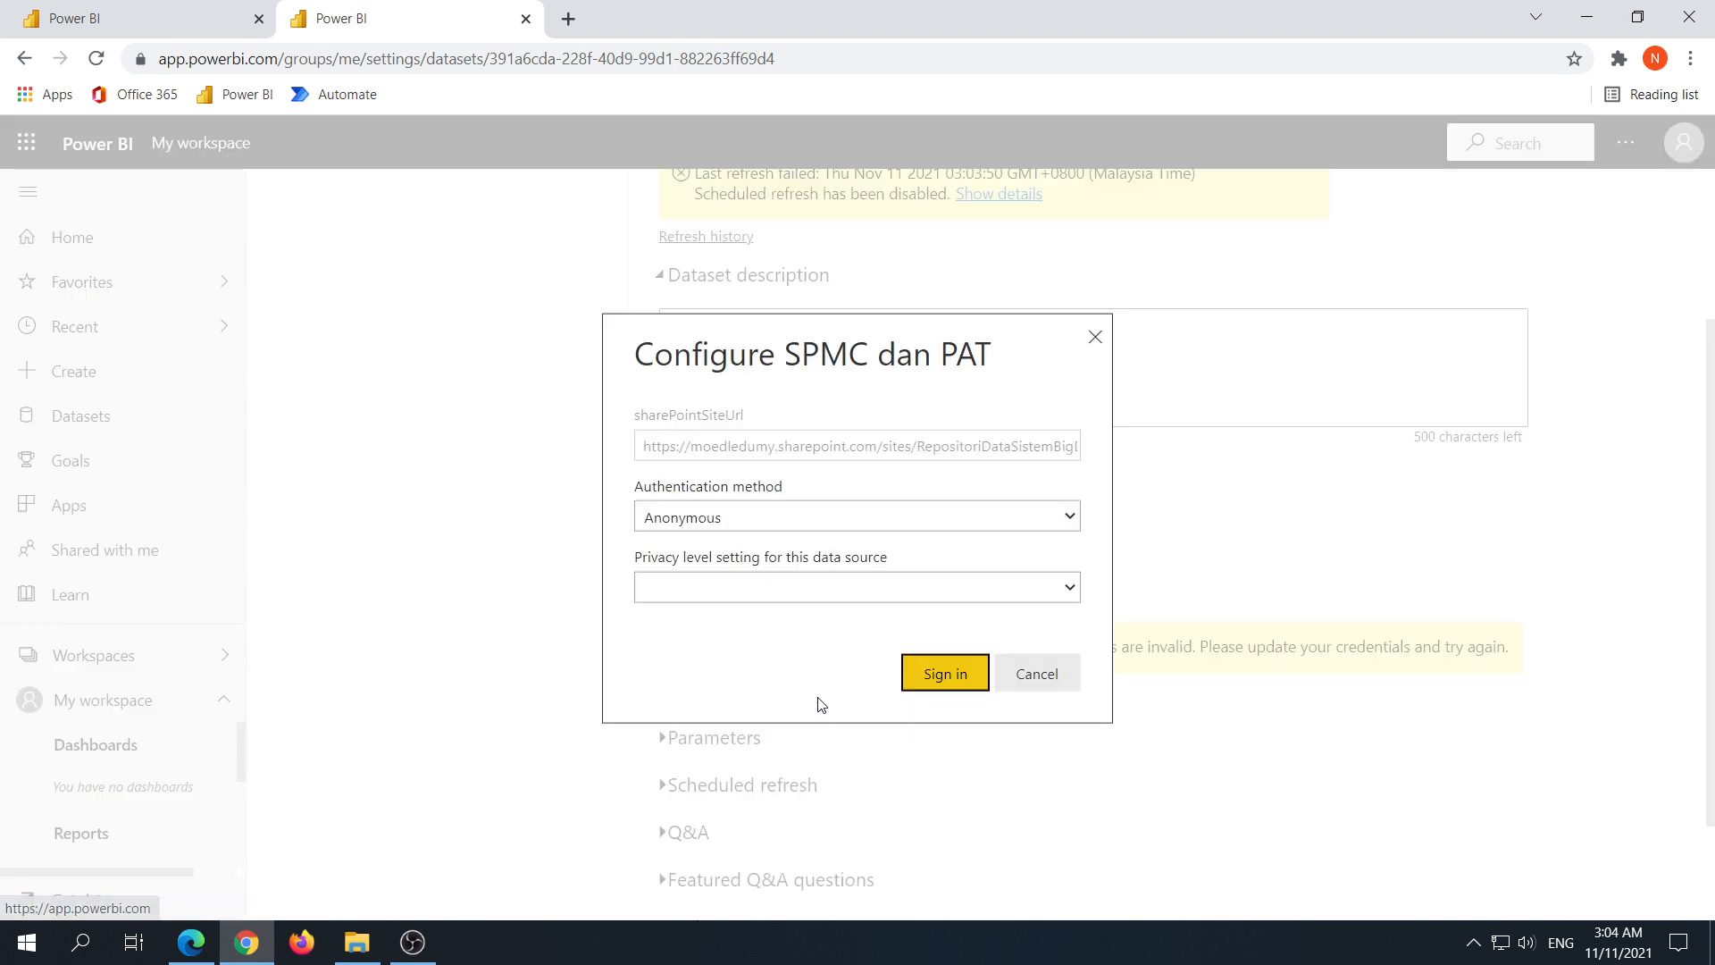
click(835, 520)
click(722, 563)
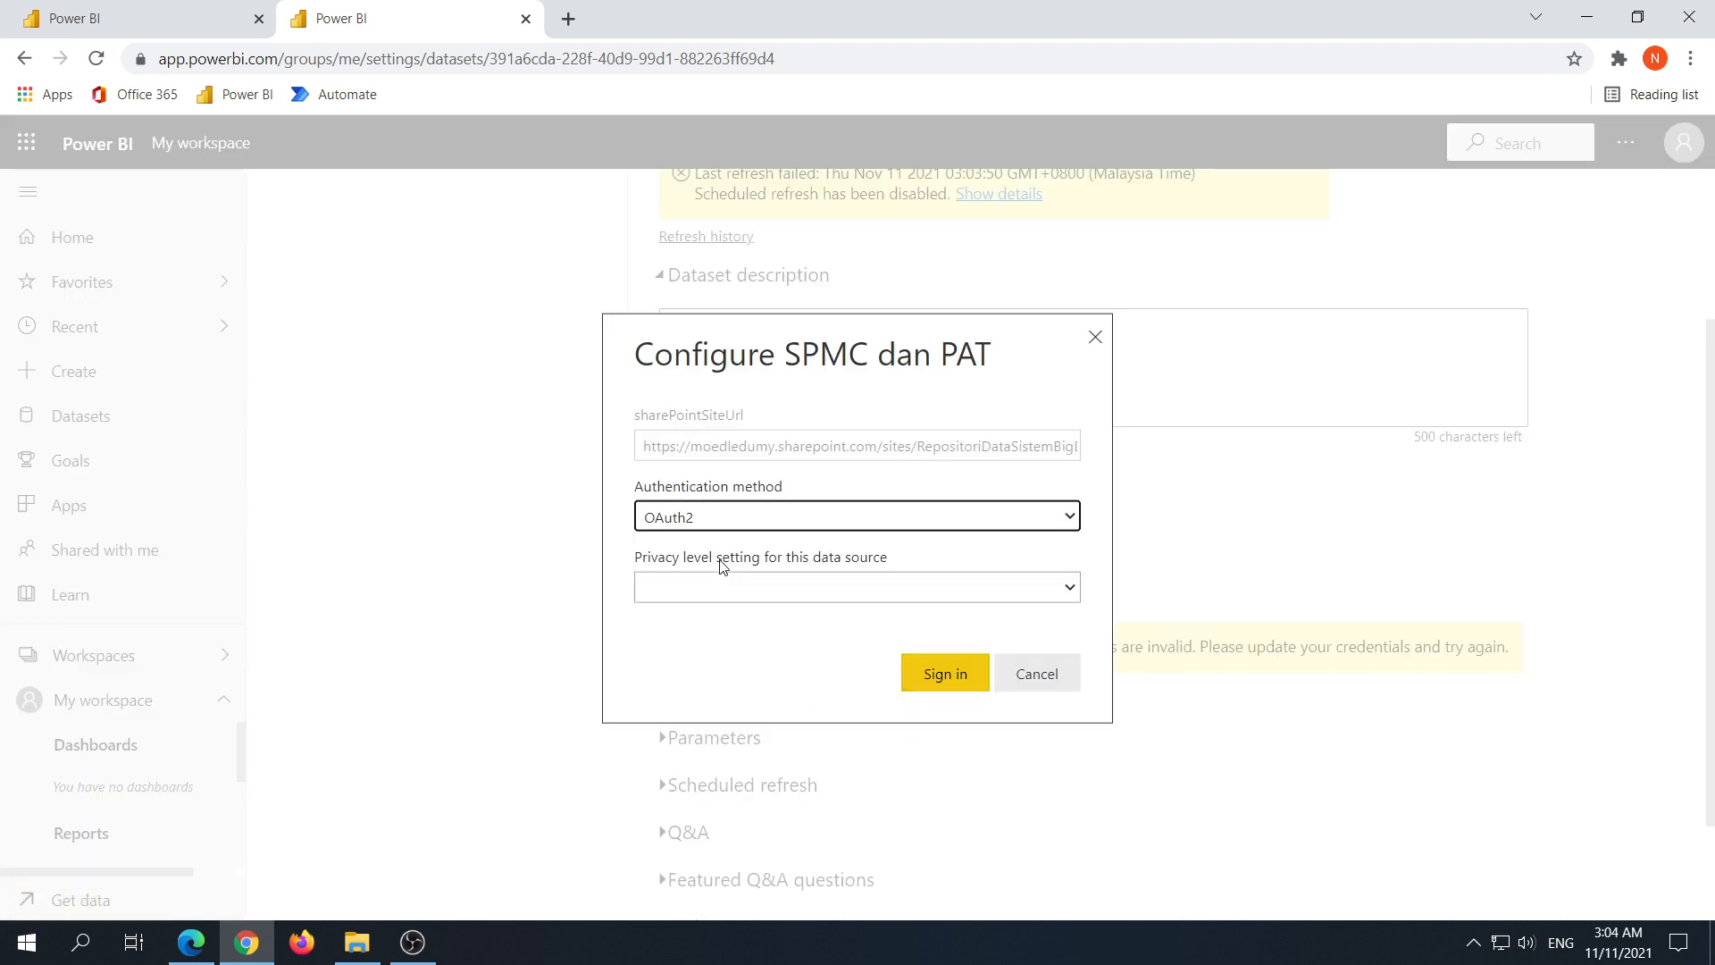
click(1000, 593)
click(723, 666)
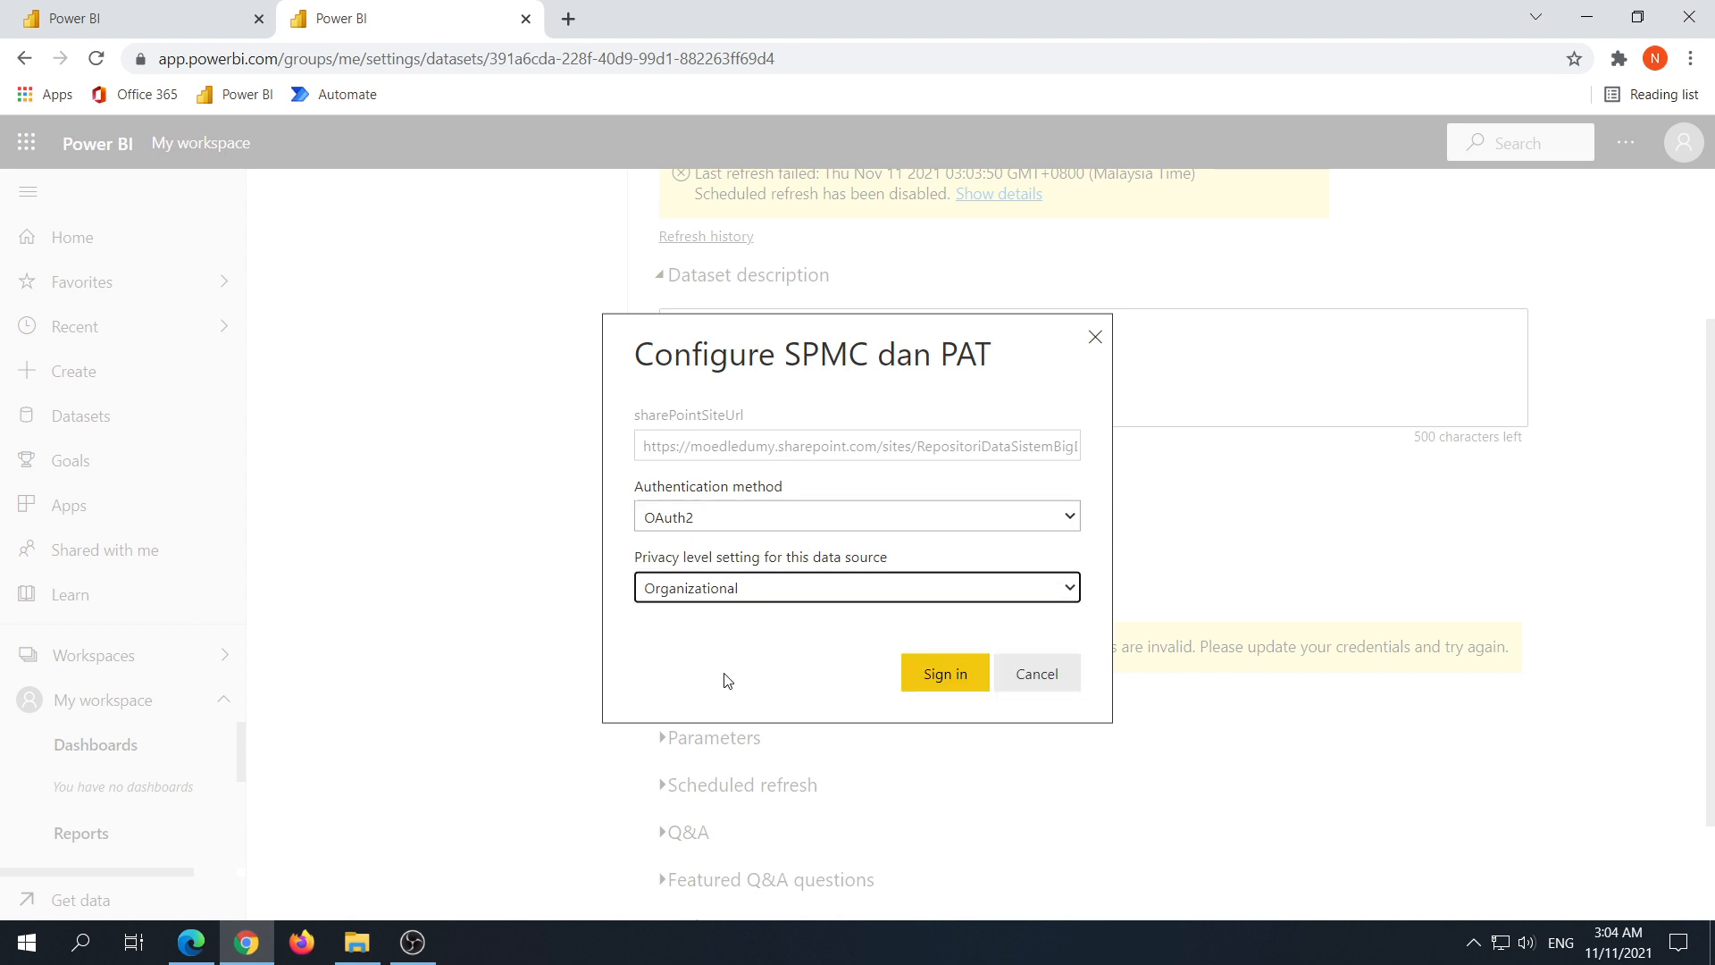
click(956, 683)
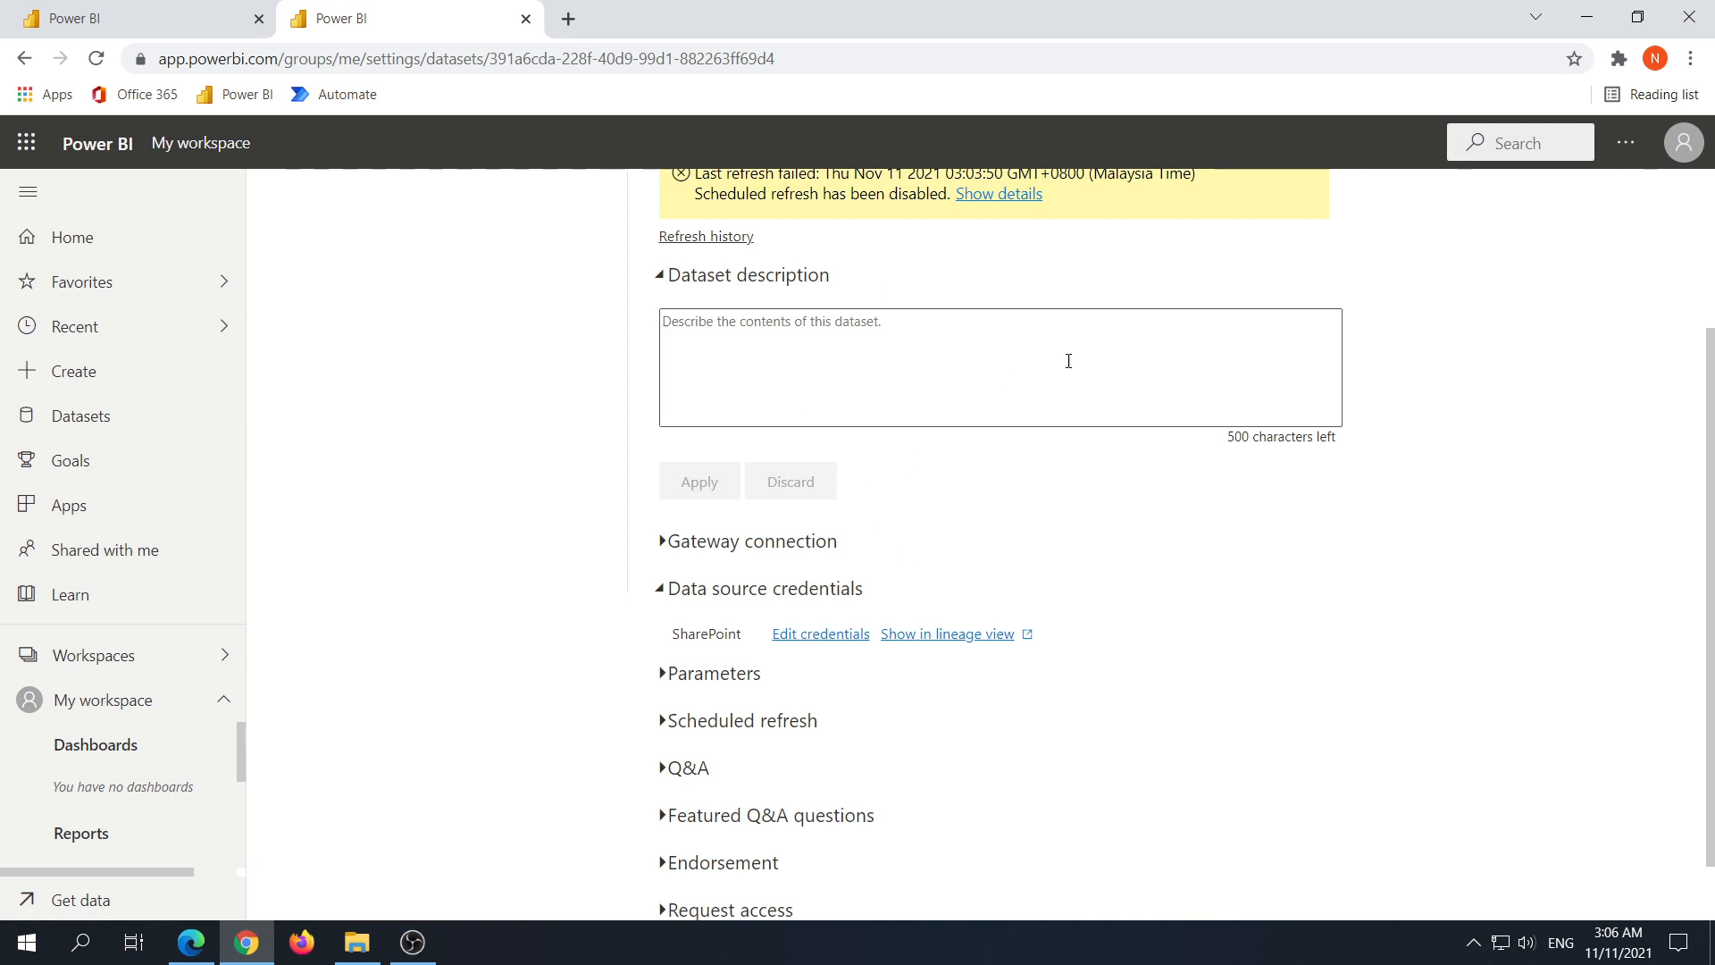
Step: Return to My workspace and refresh the SPMC dan PAT dataset
scroll(1132, 596, up, 3)
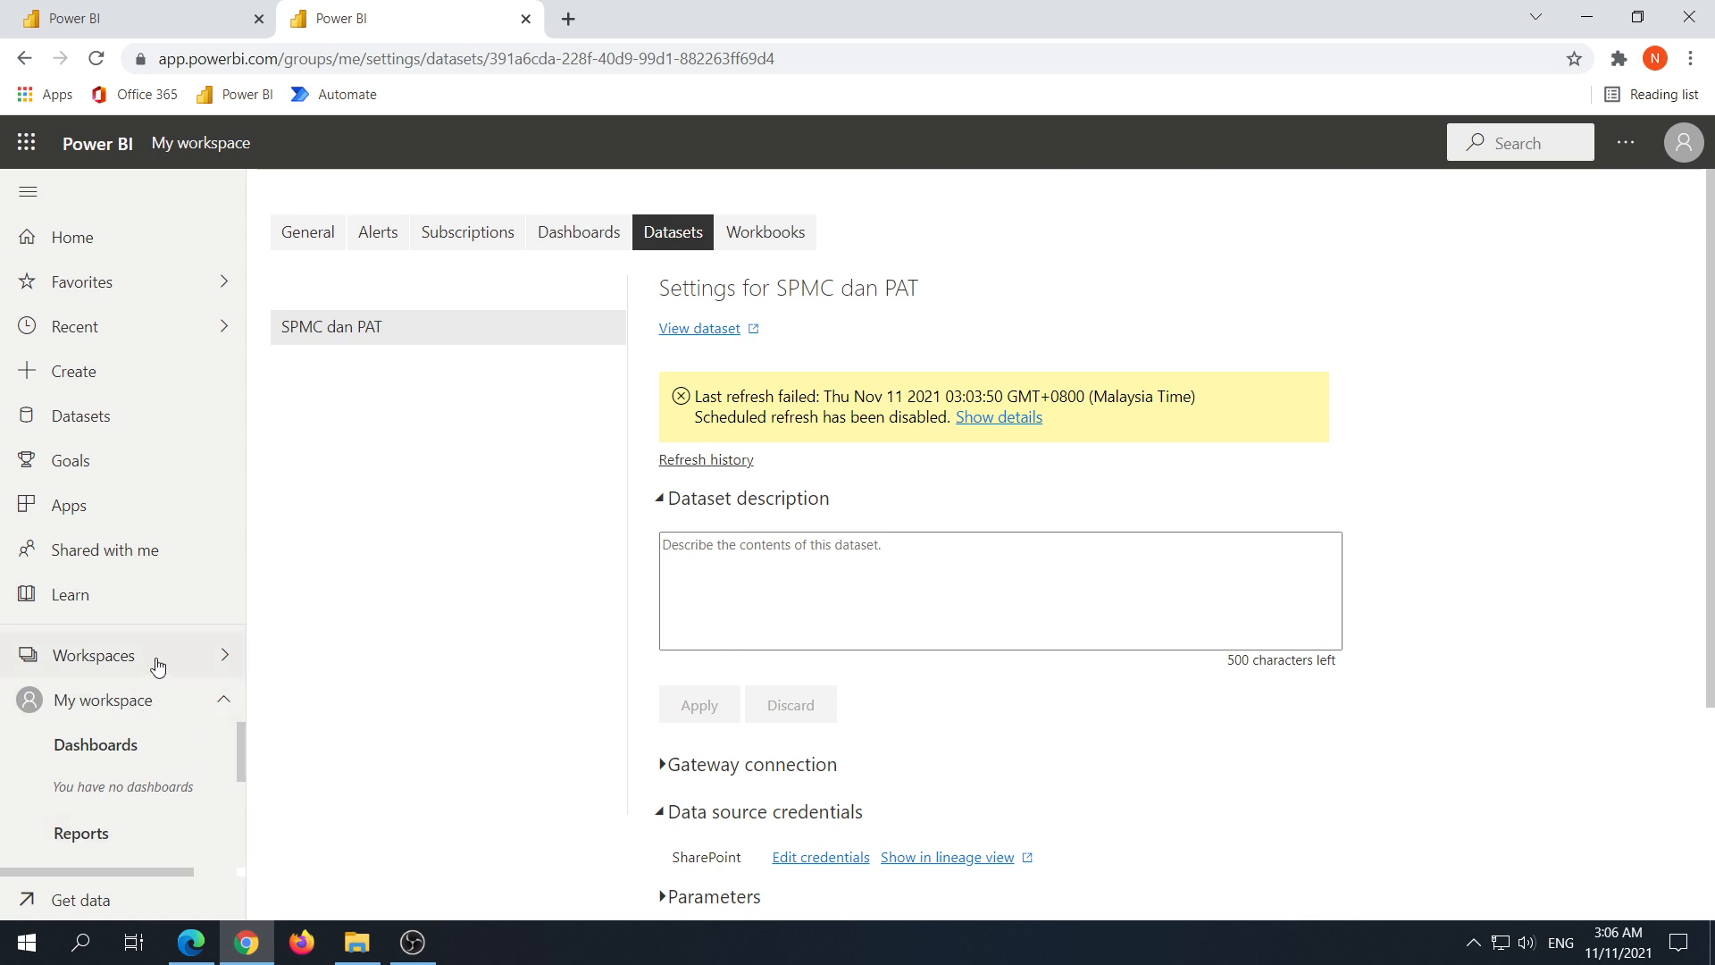
click(182, 711)
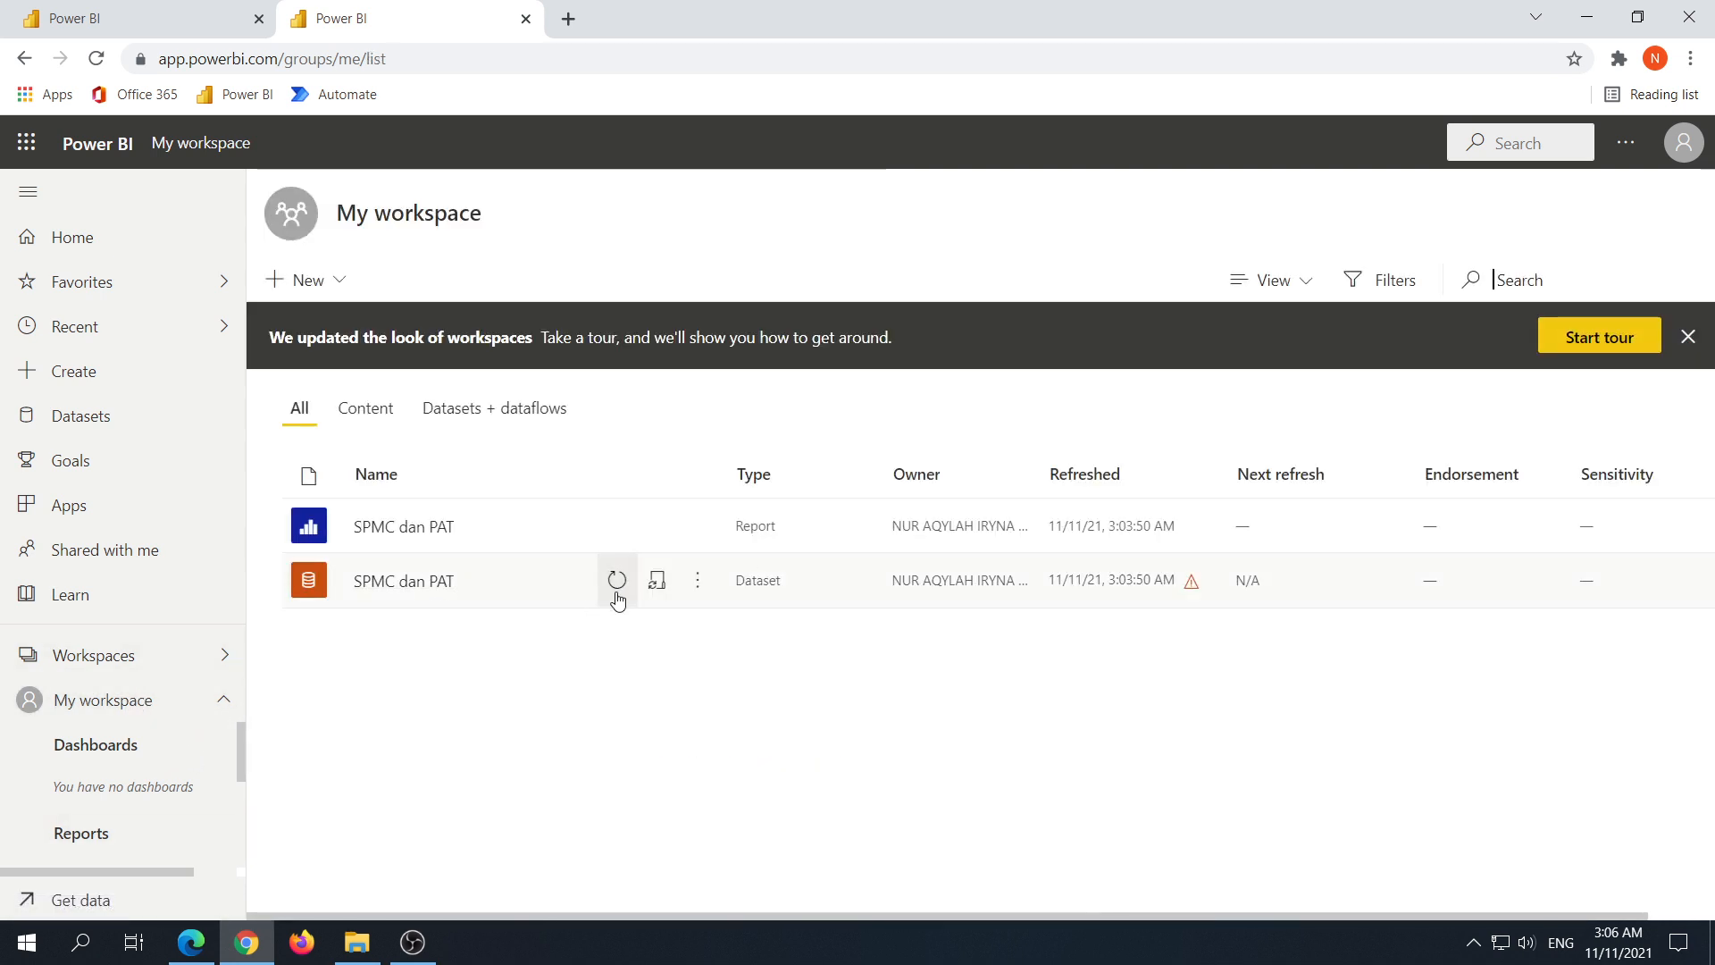
click(620, 596)
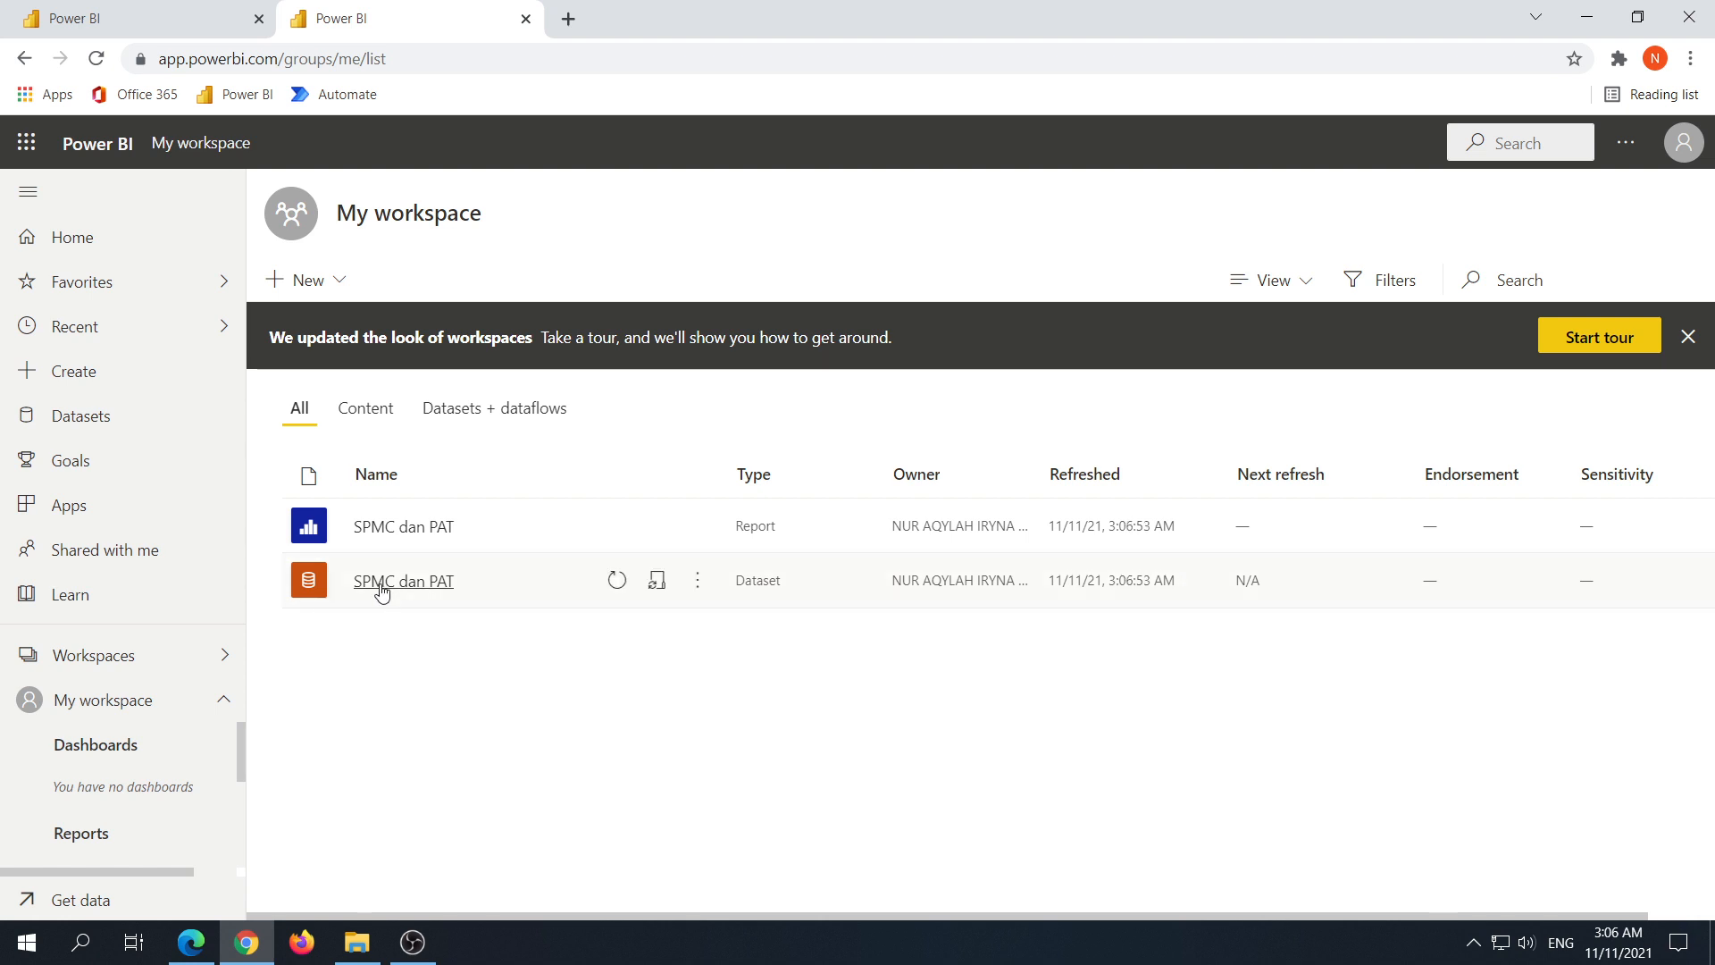
Step: Open the SPMC dan PAT report and refresh its visuals
click(420, 532)
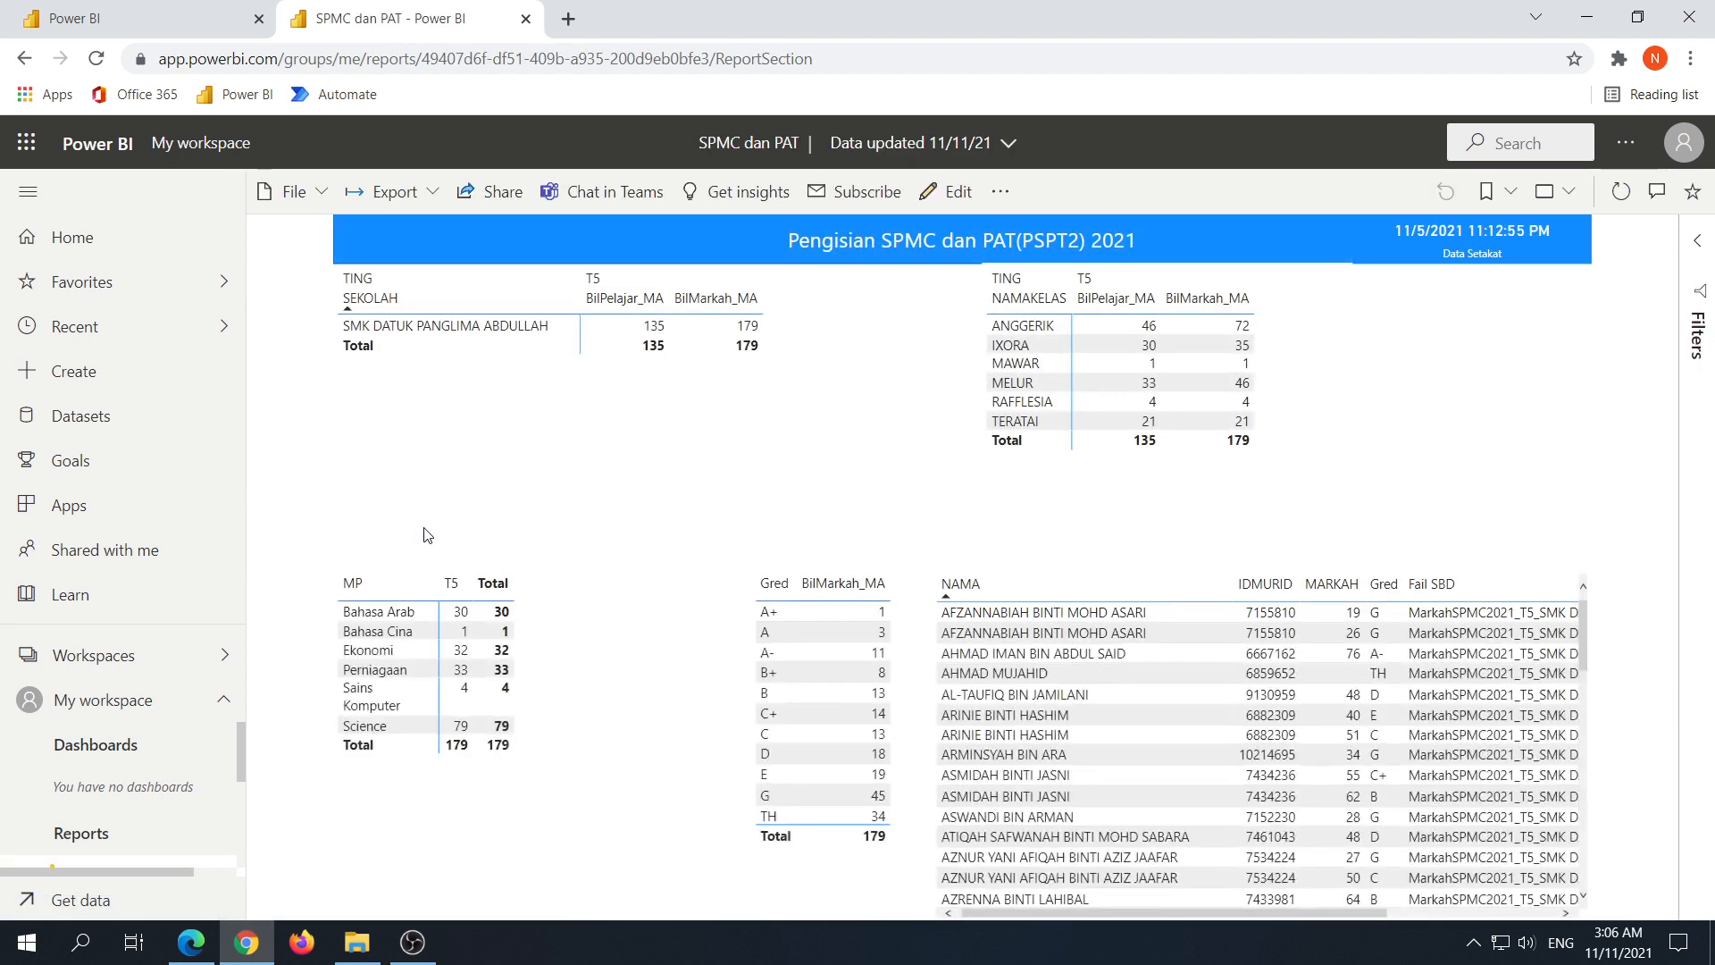
click(1620, 202)
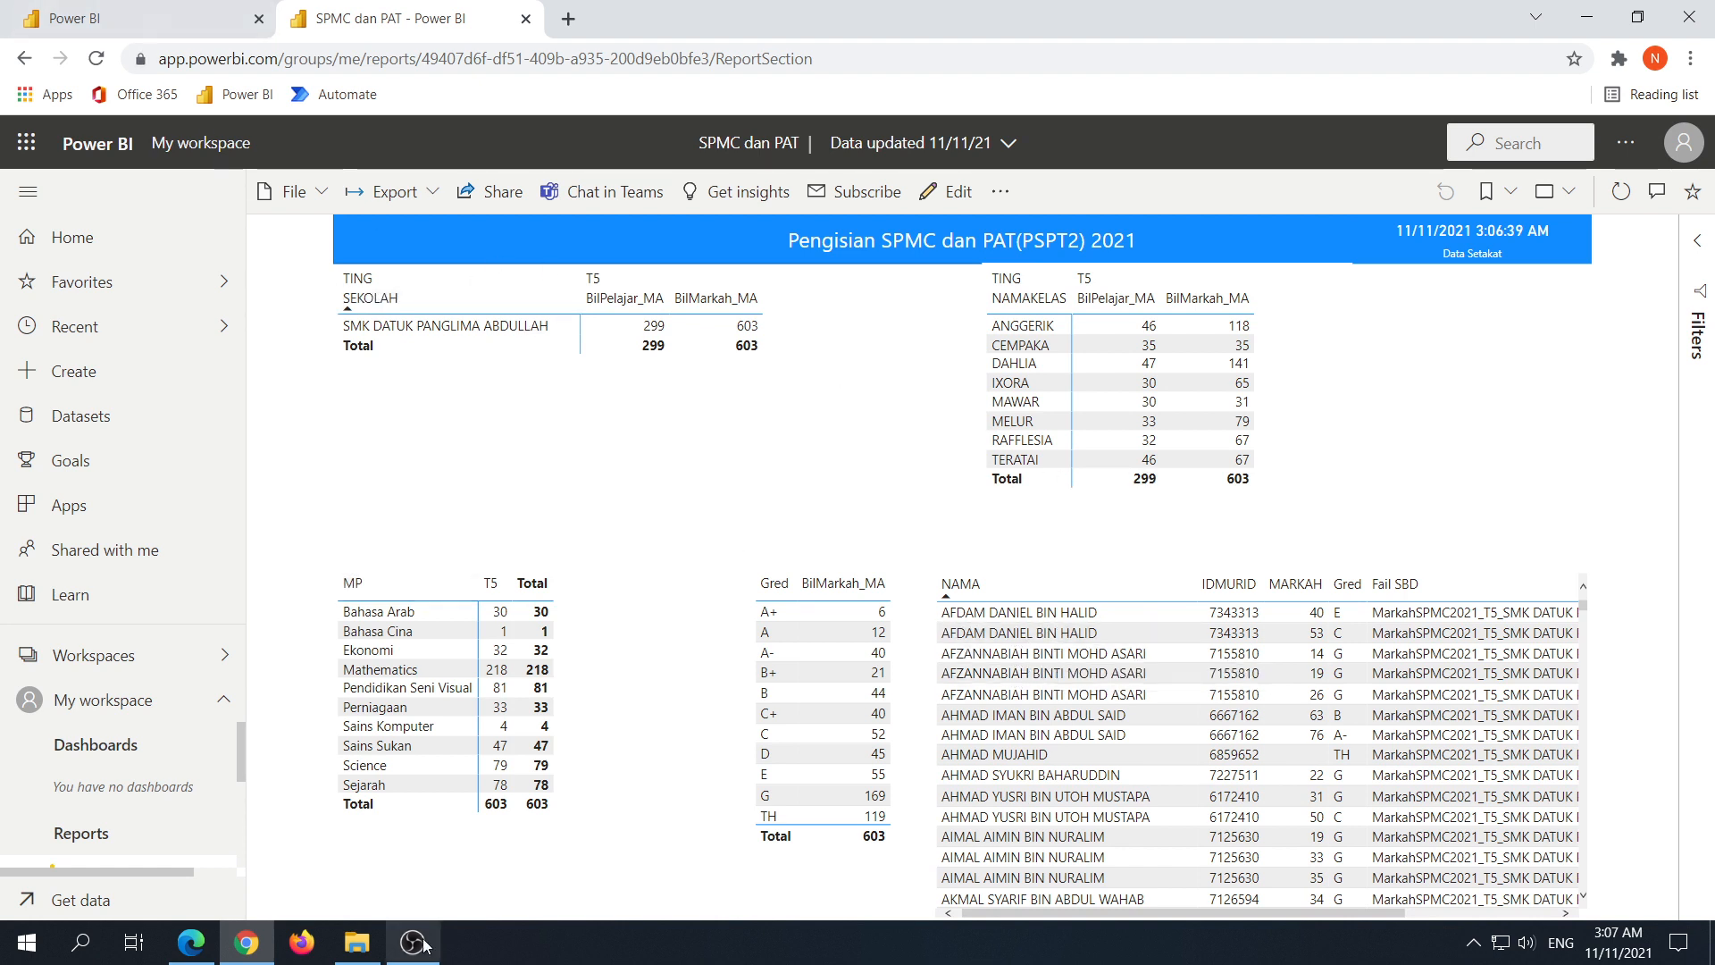
Step: Reload the SMK CONTOH home page in Edge and compare its embedded report with the one in the Power BI service in Chrome
click(191, 942)
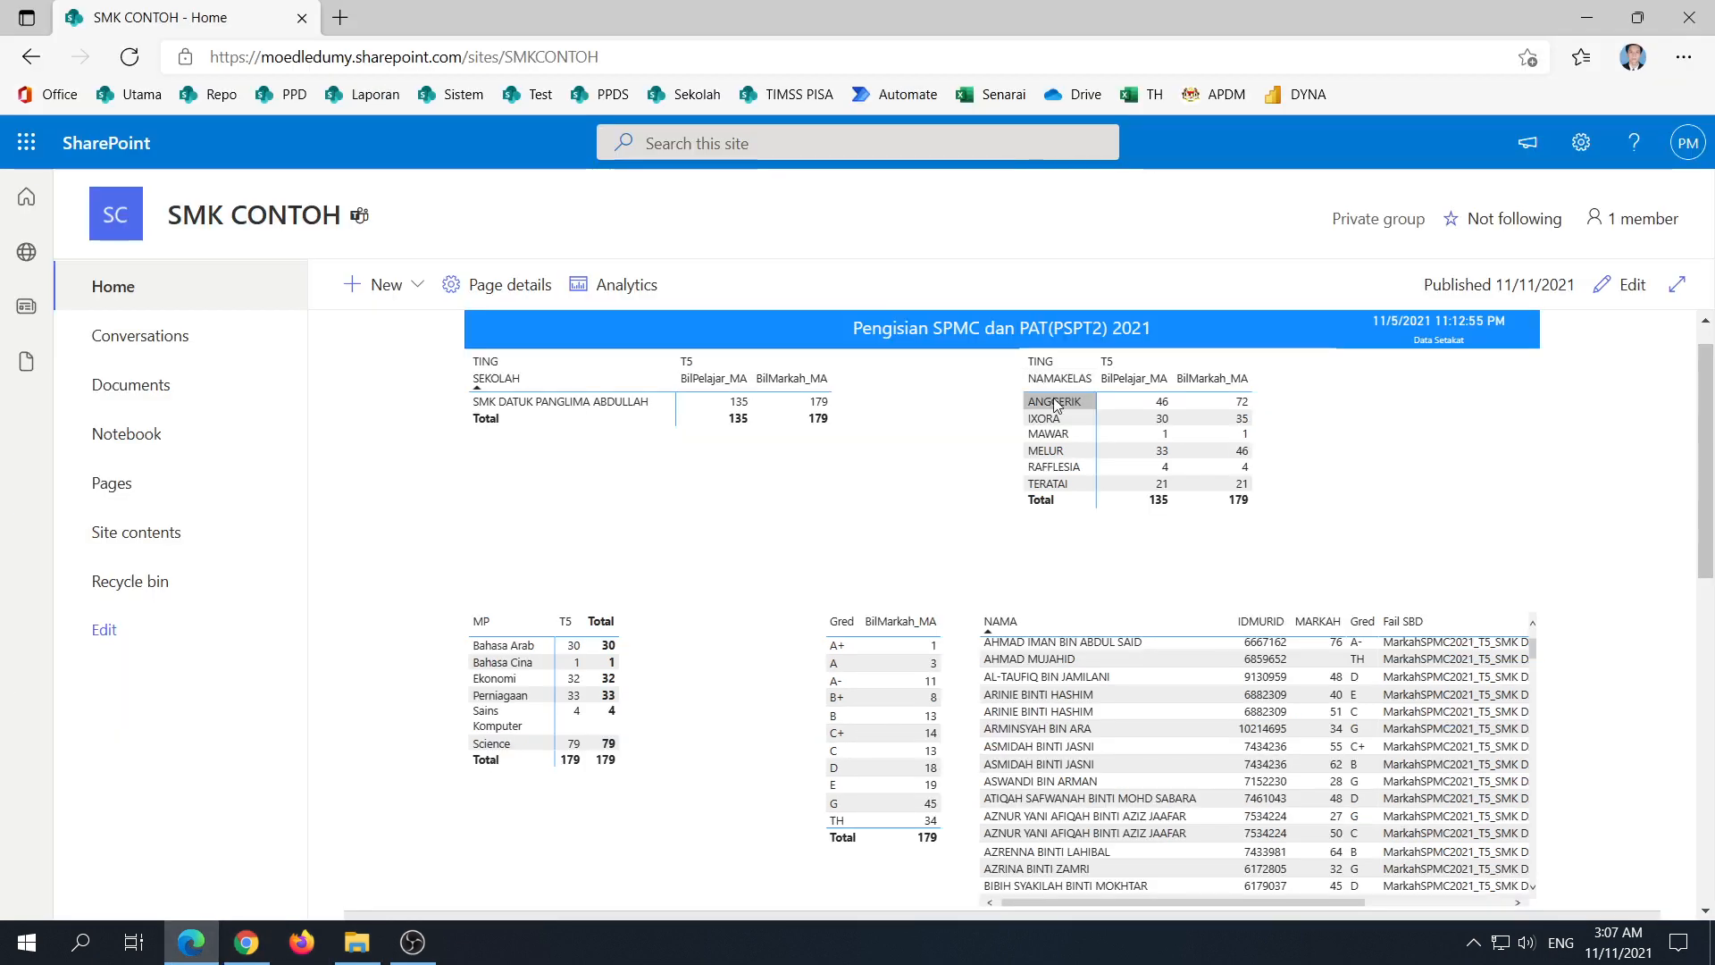
click(254, 952)
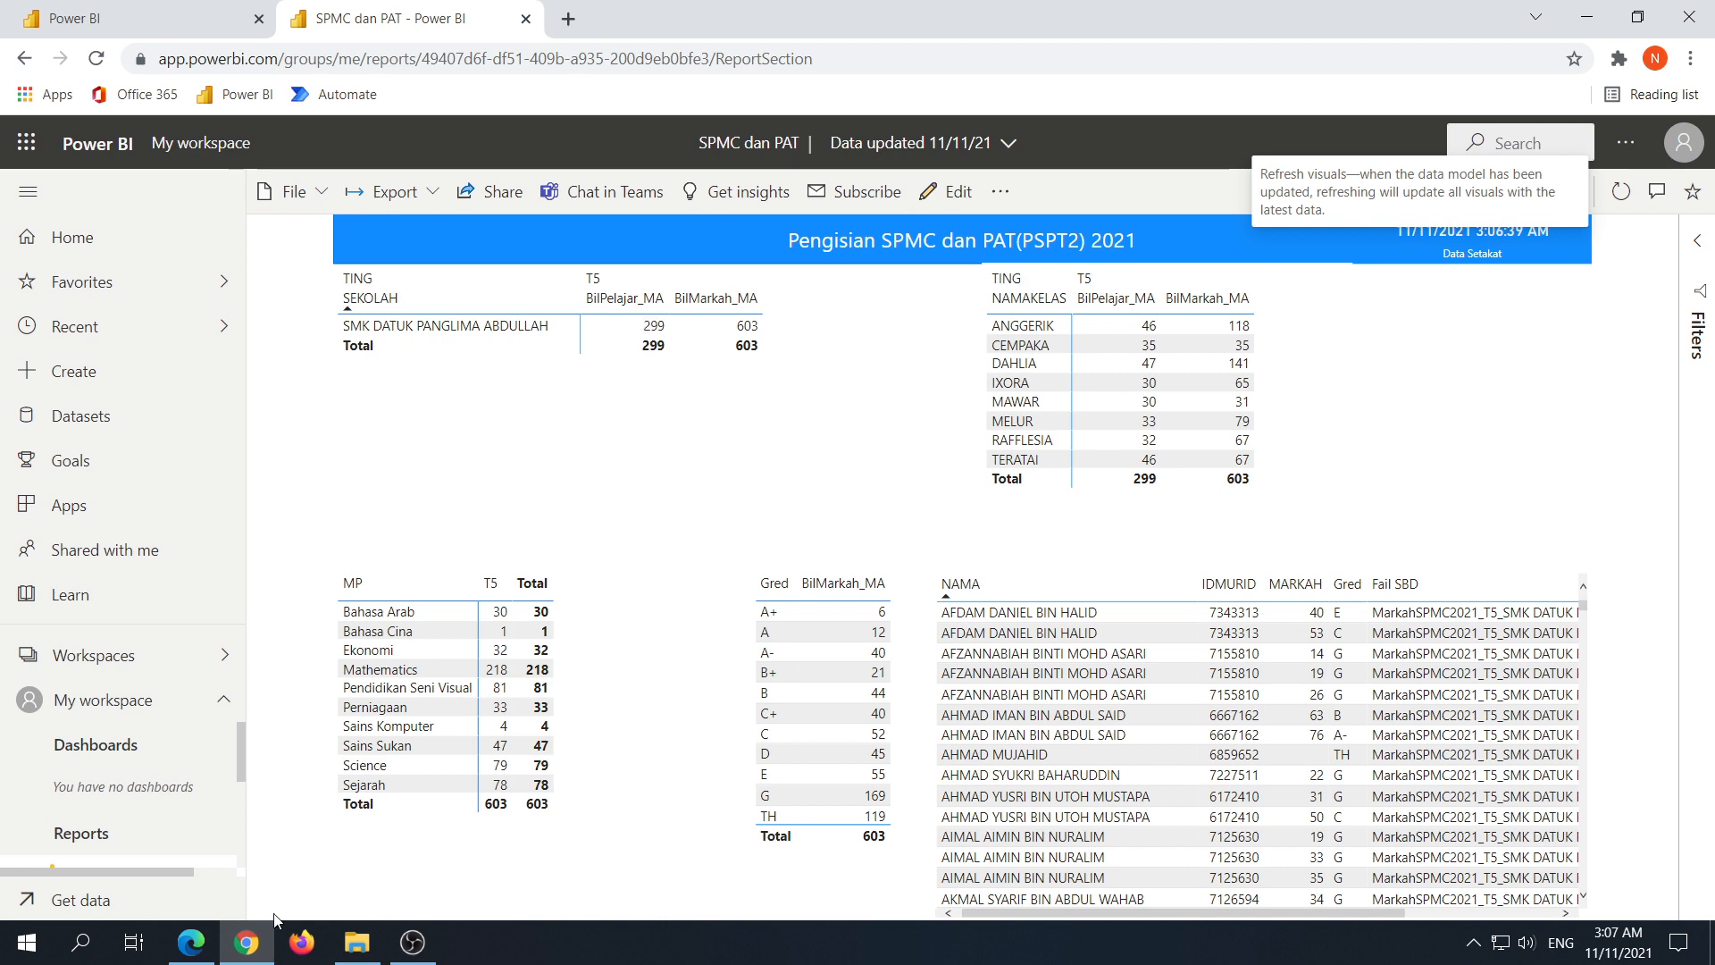
click(191, 942)
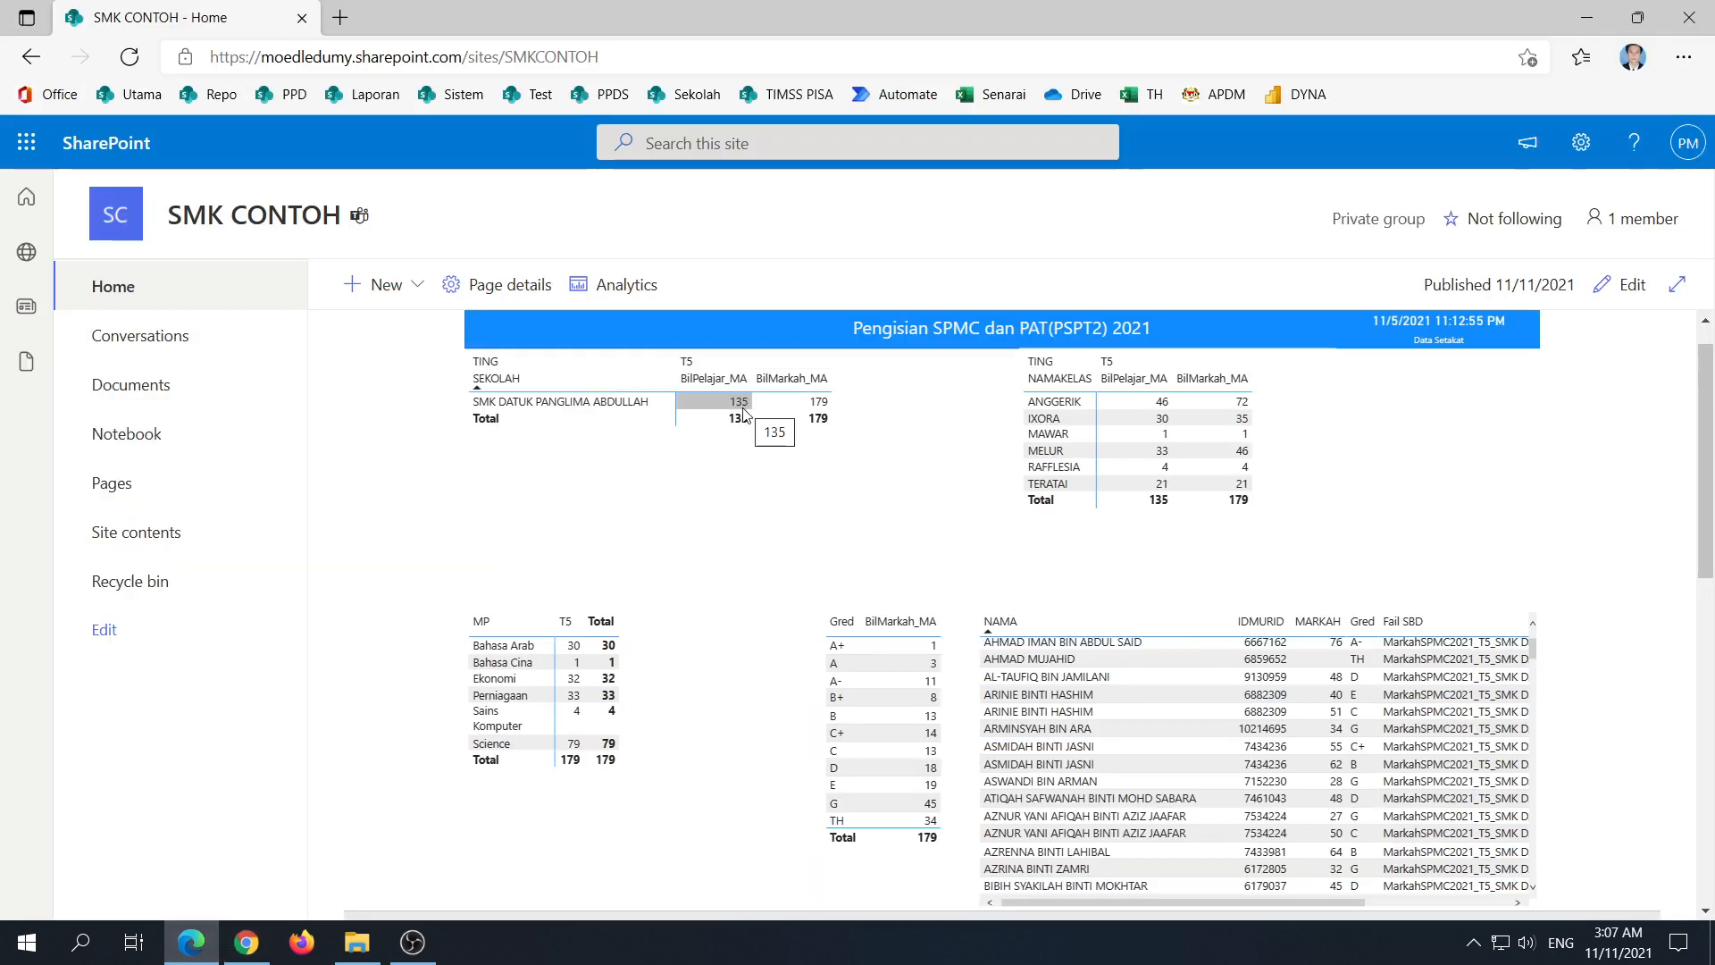
click(129, 56)
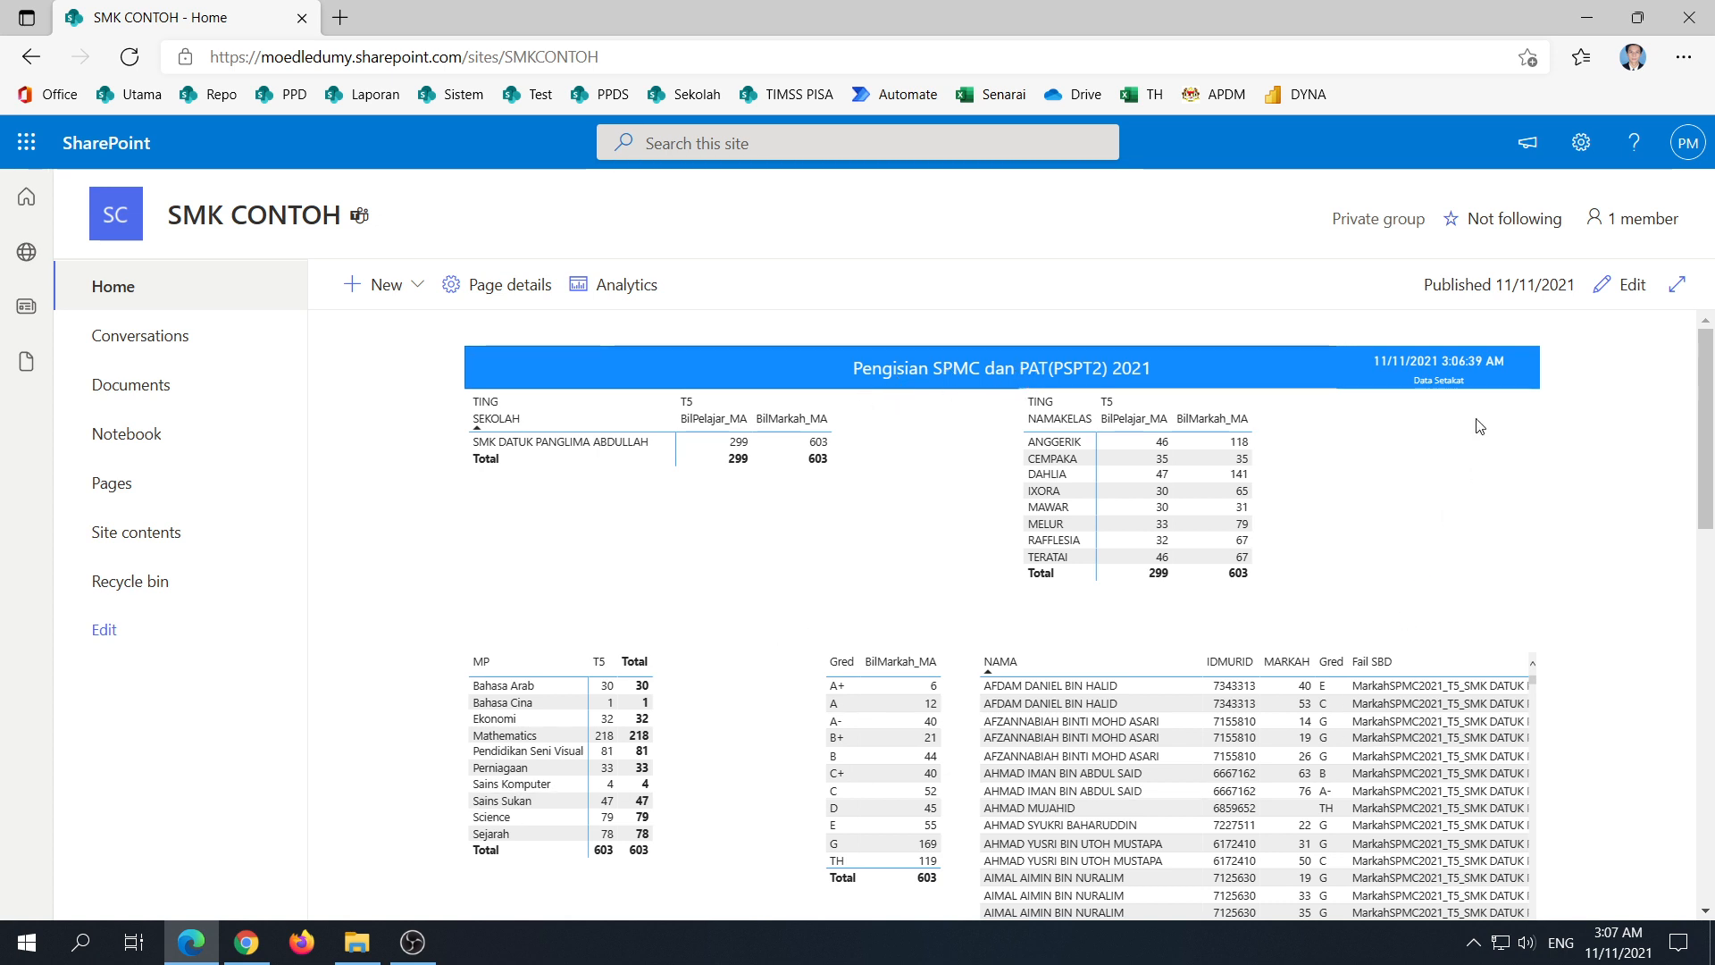
click(247, 942)
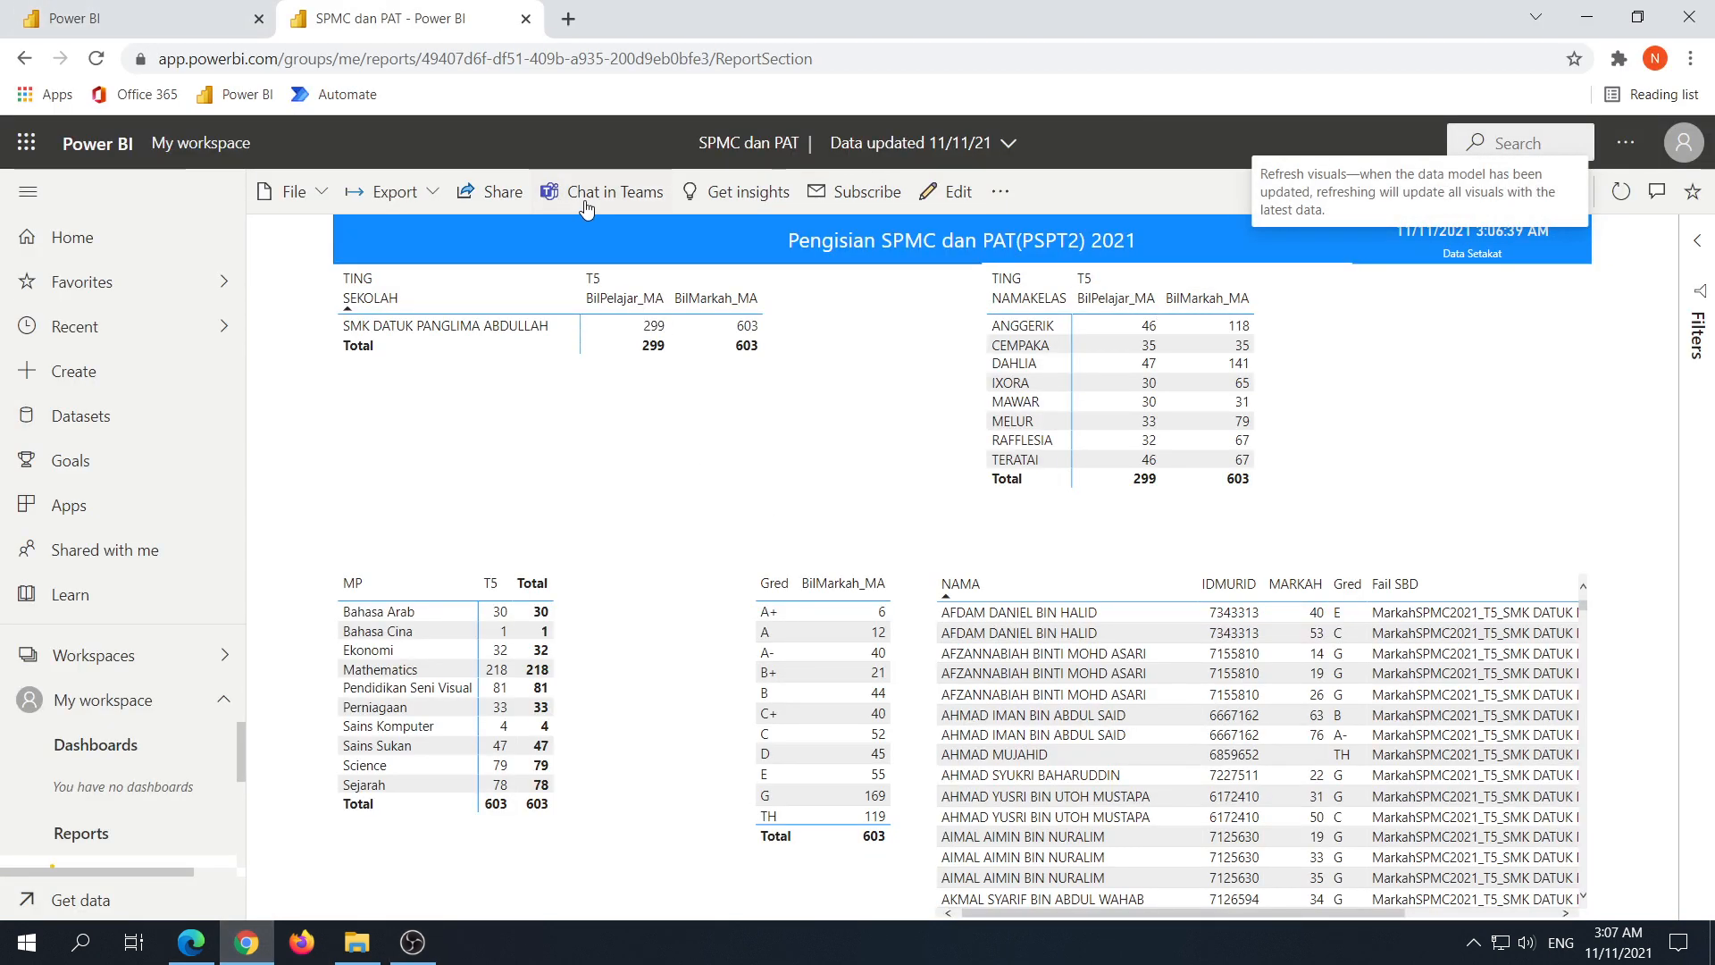
click(190, 949)
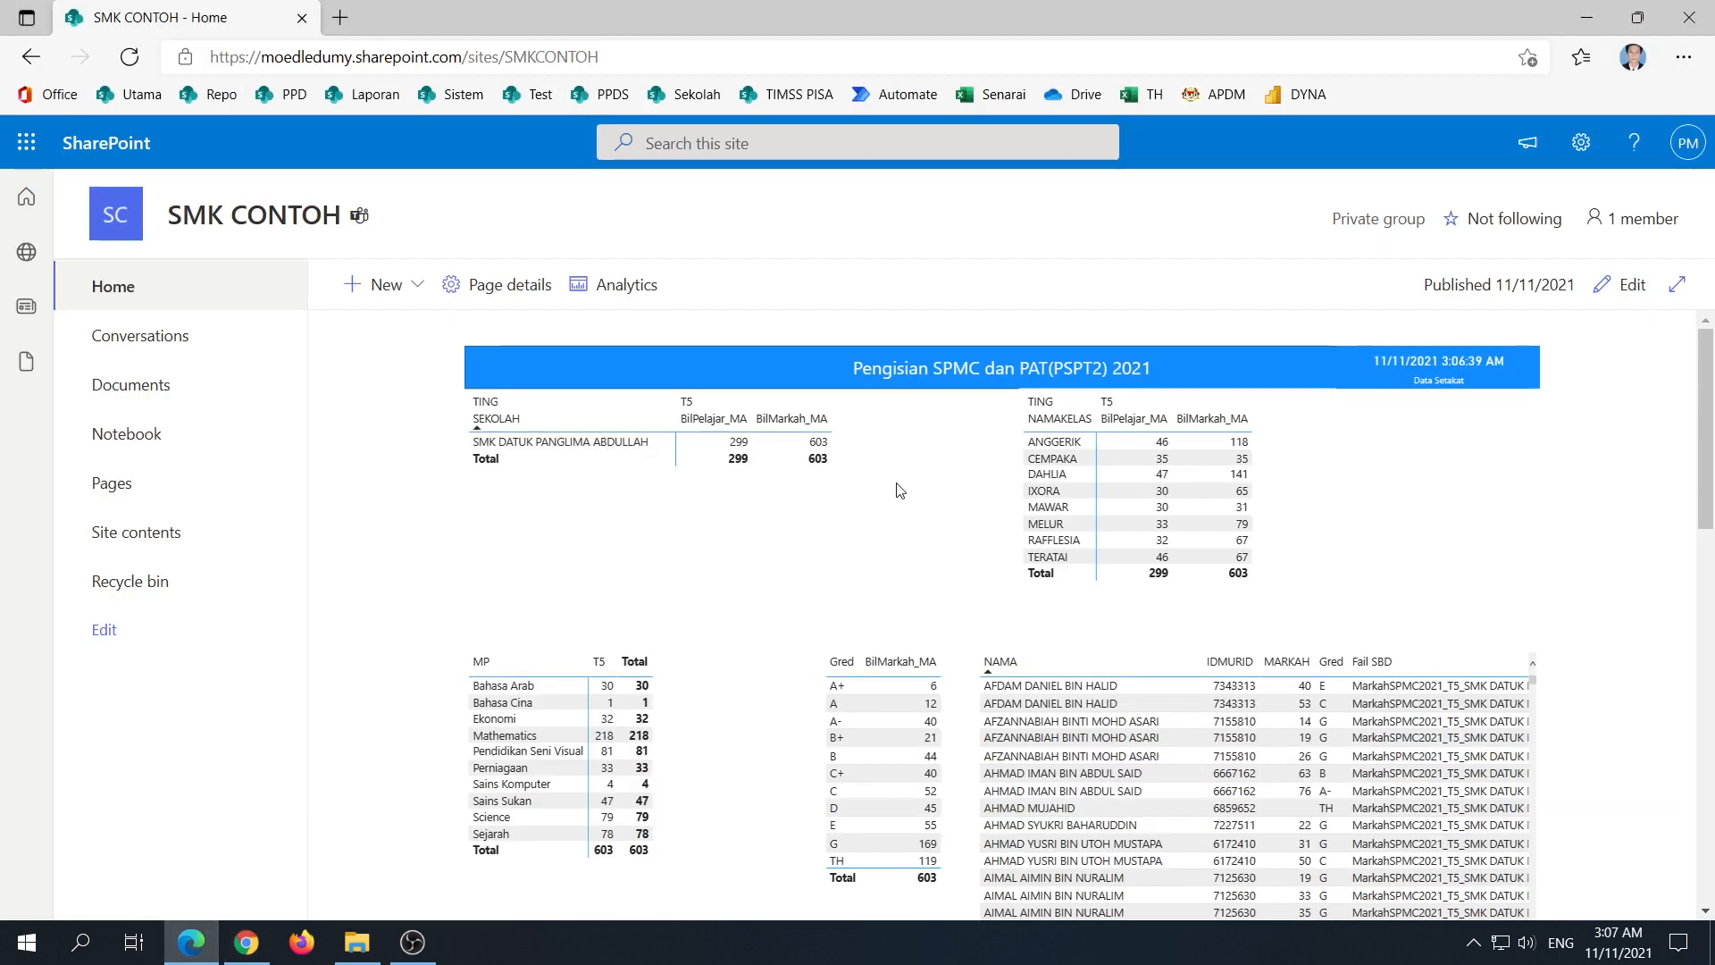
click(247, 942)
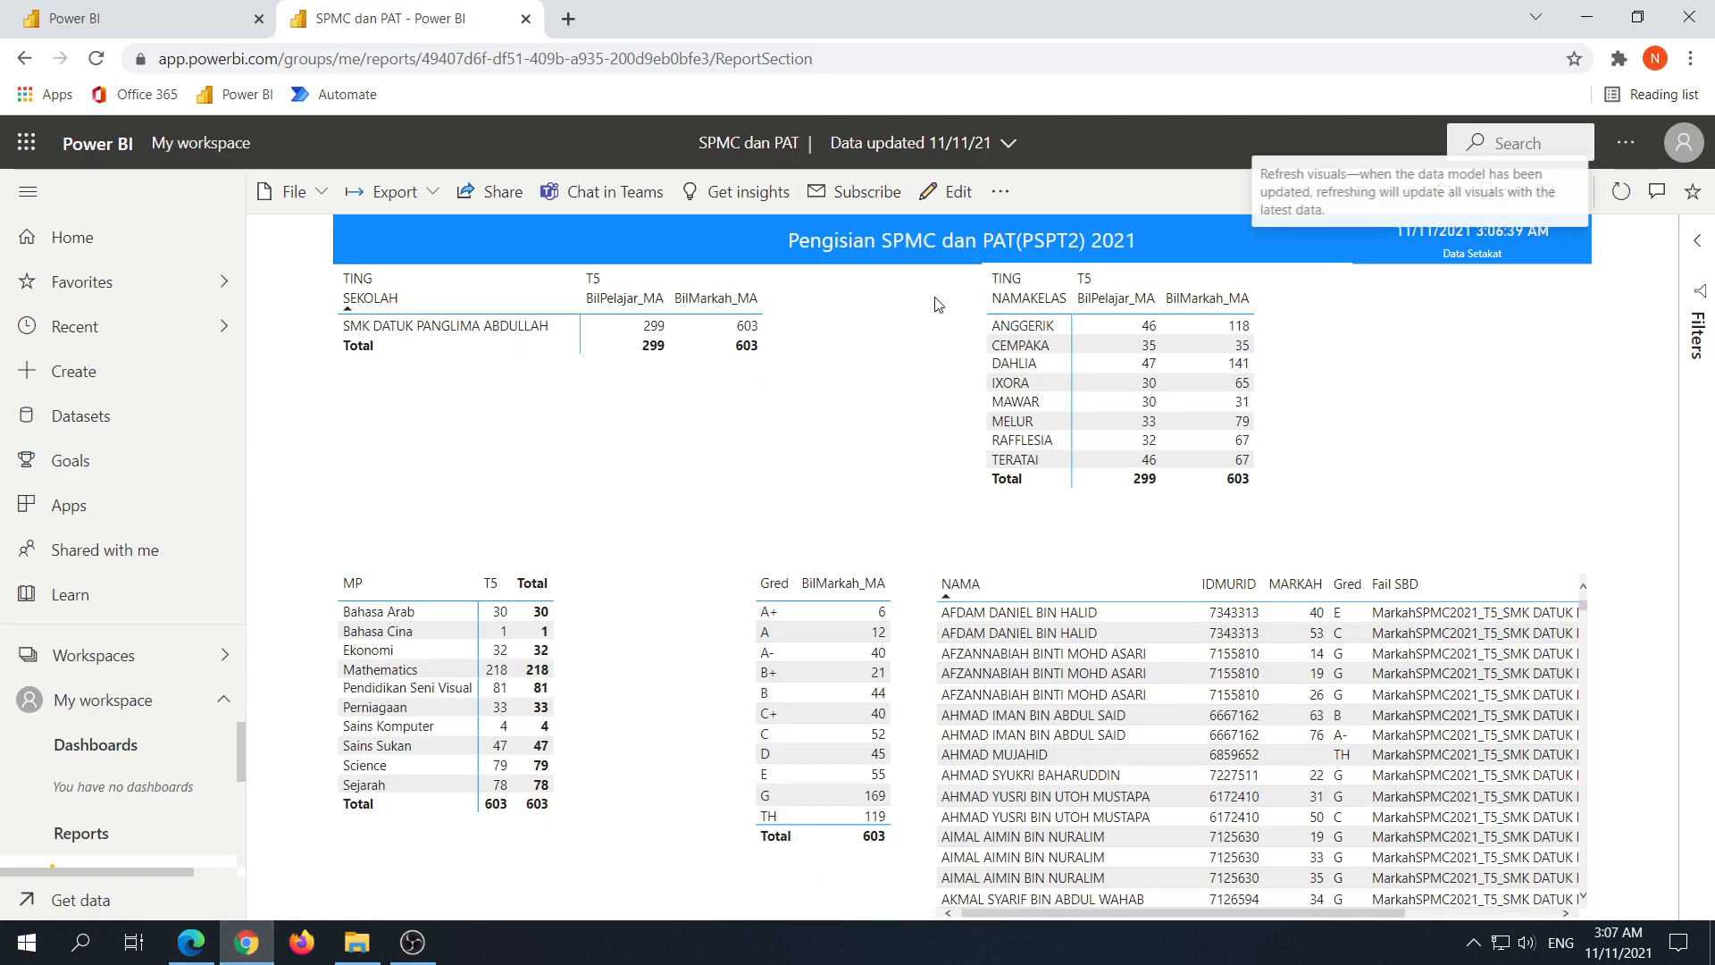
Step: Reopen the SPMC dan PAT dataset settings from My workspace and examine the last refresh status and the Scheduled refresh options
click(150, 699)
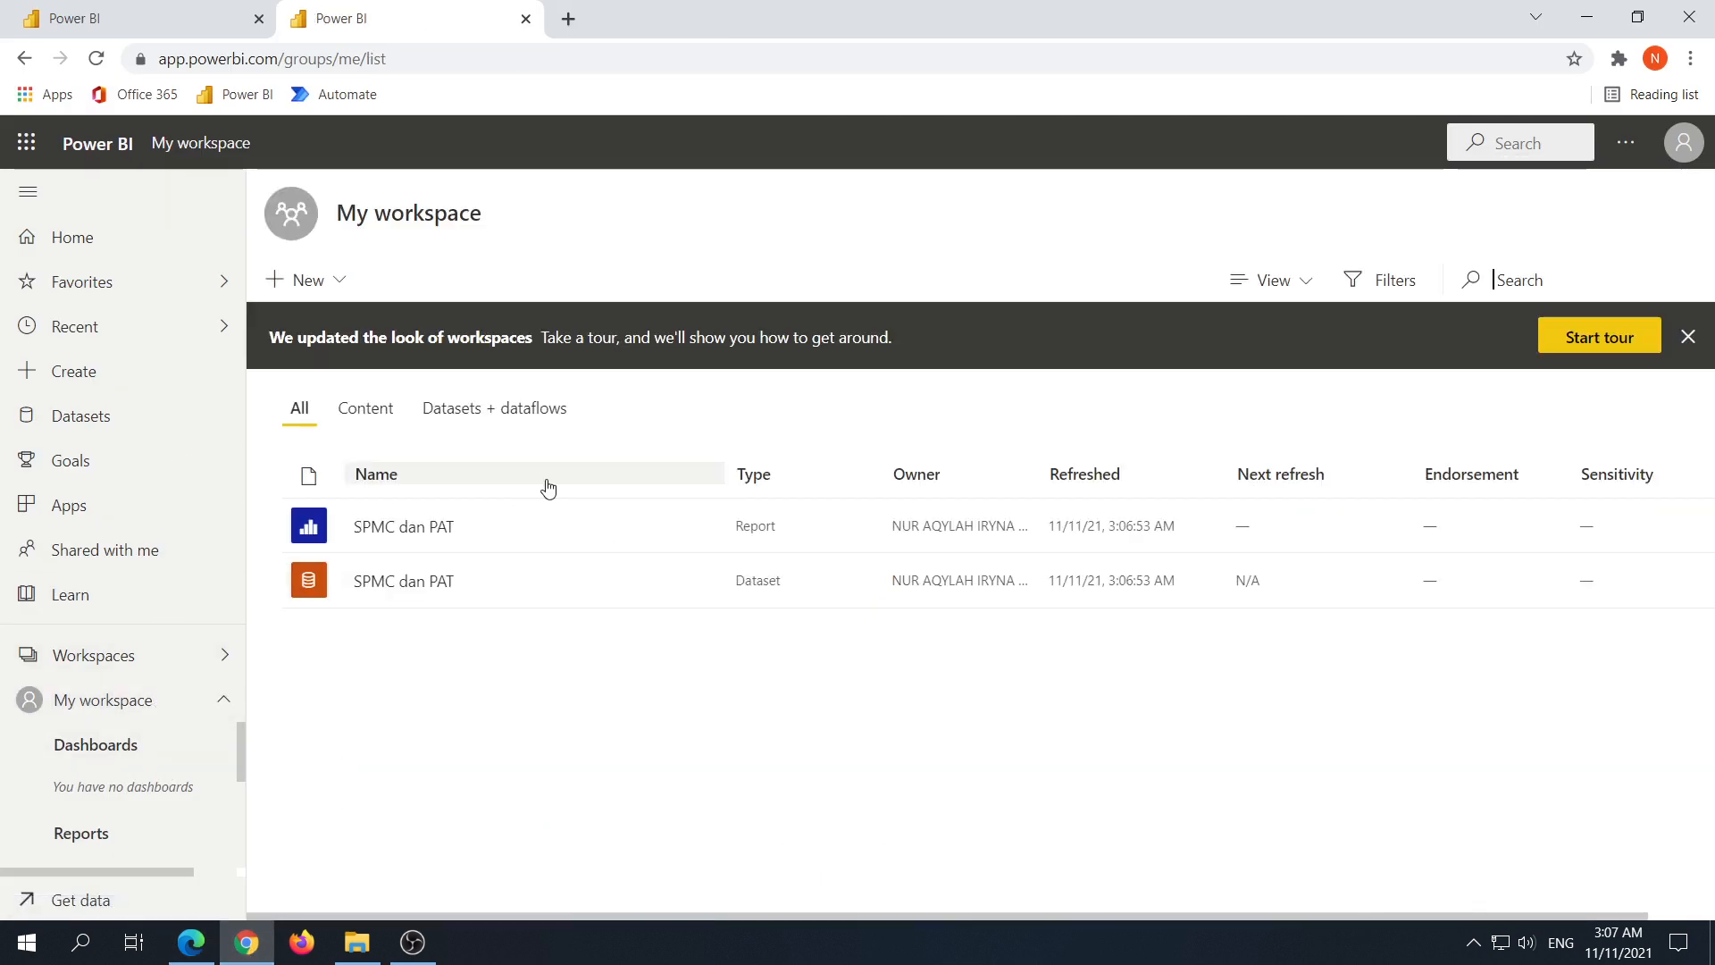
click(696, 582)
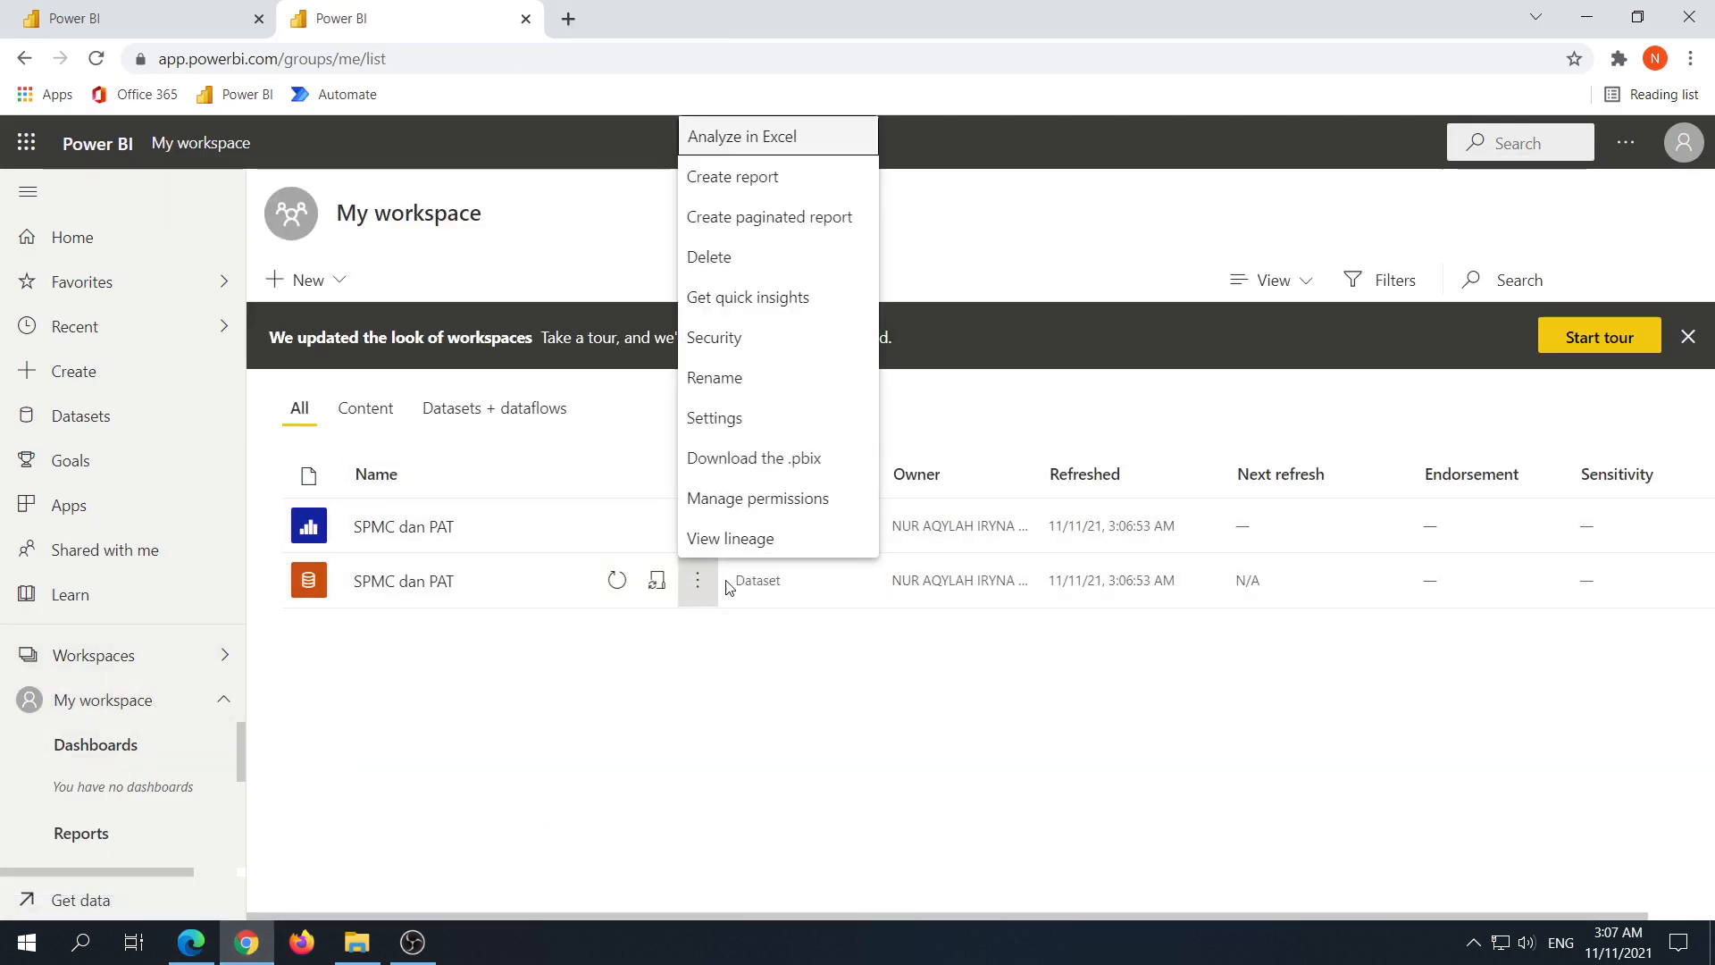
click(731, 420)
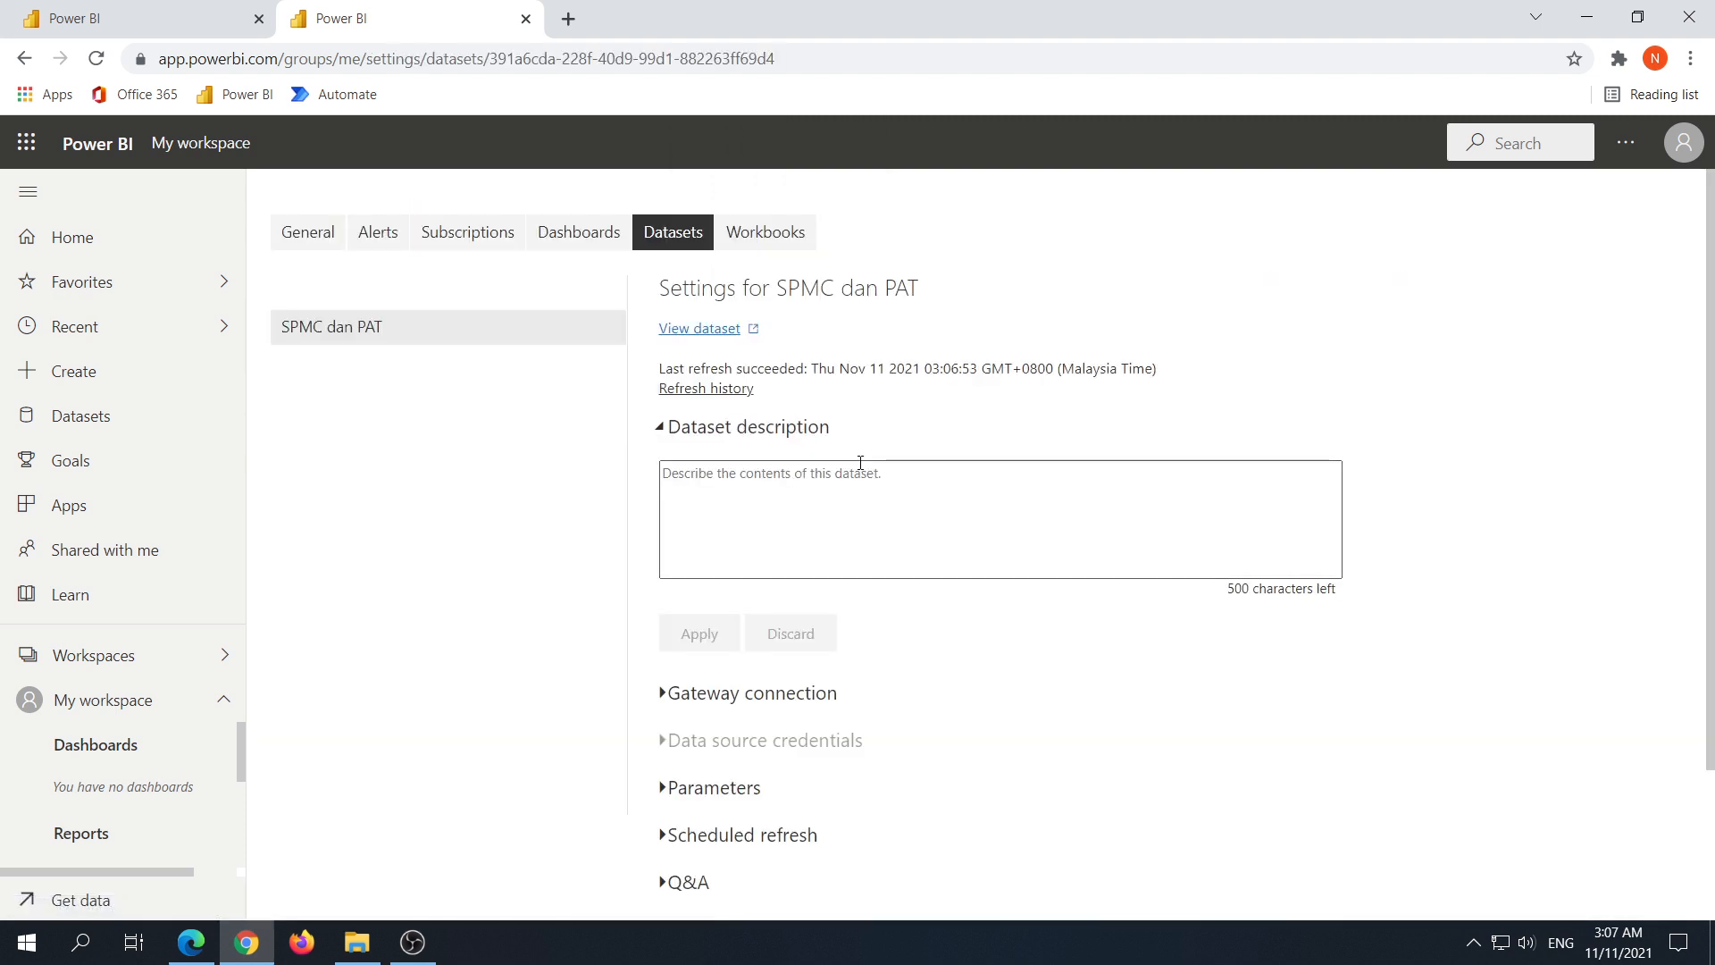
scroll(706, 657, down, 2)
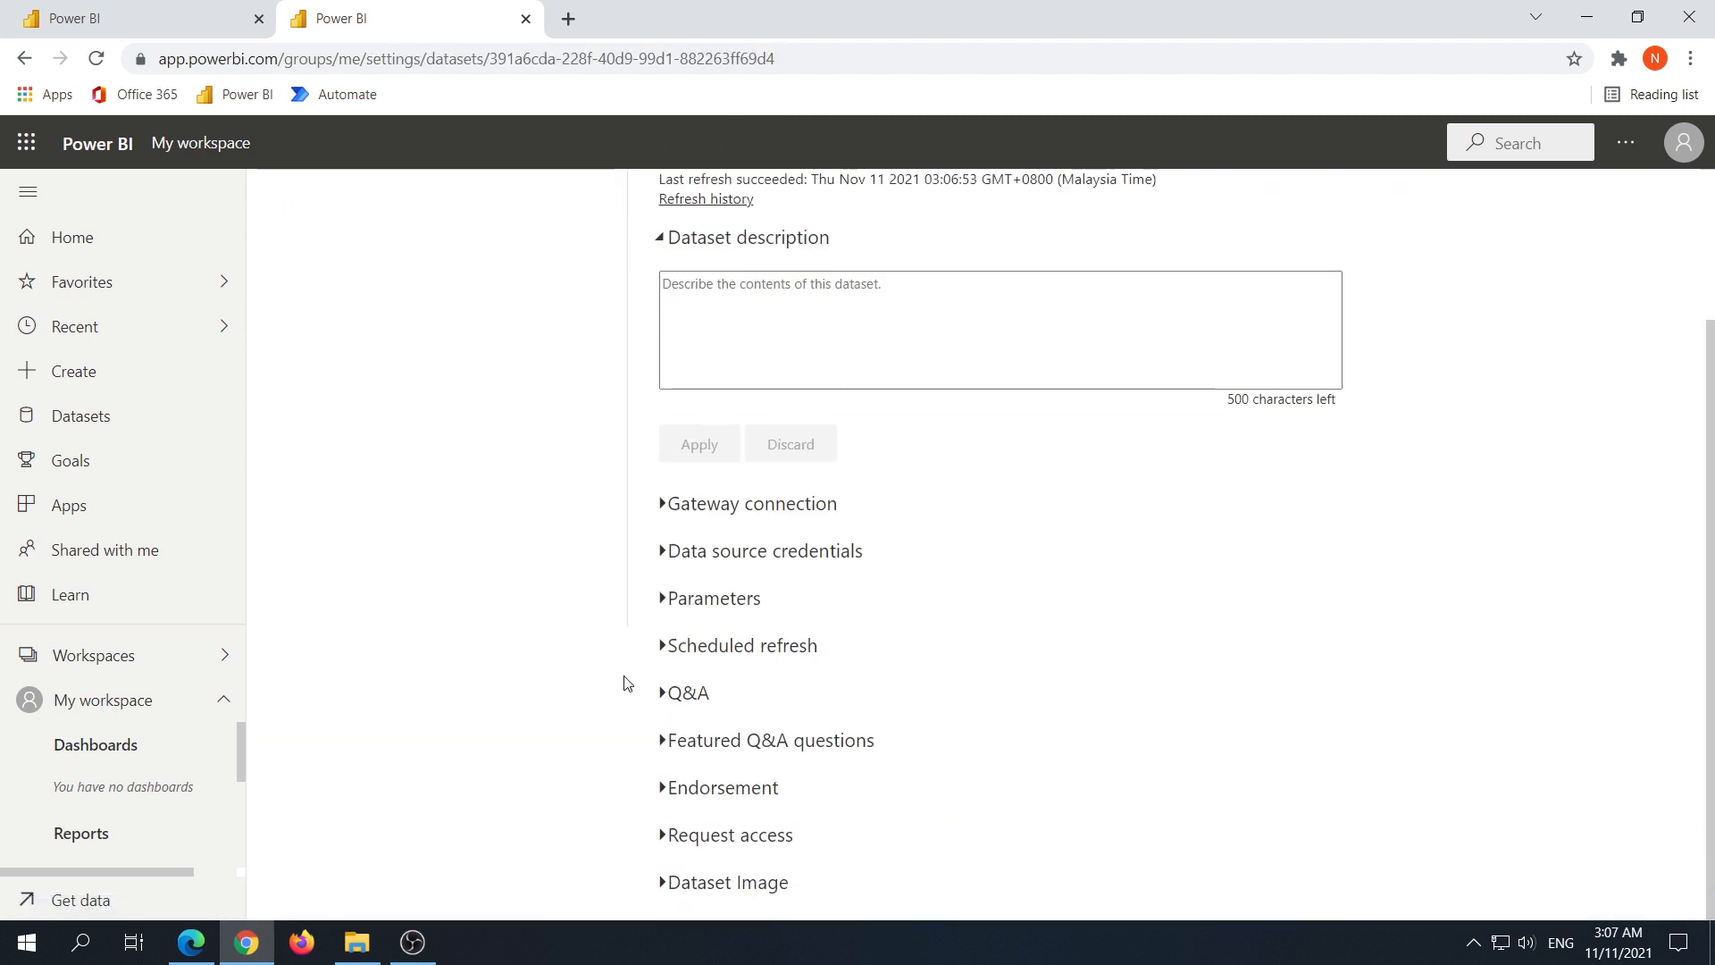
click(661, 646)
click(661, 646)
scroll(1023, 607, up, 2)
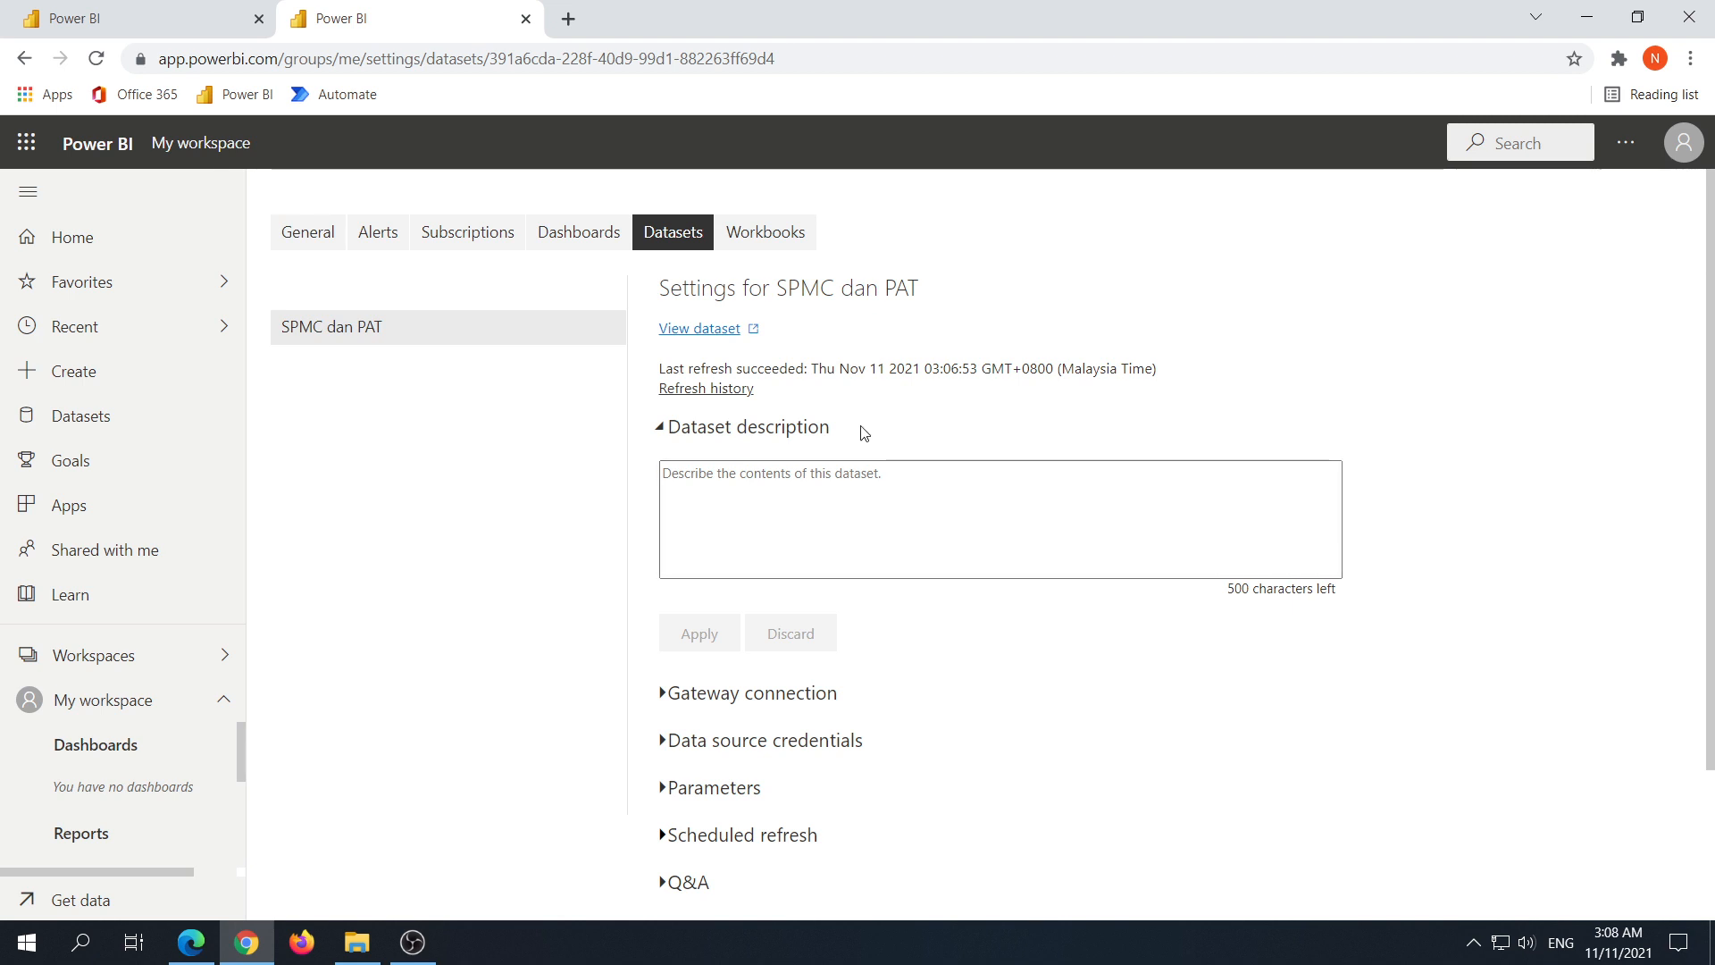
scroll(689, 640, down, 2)
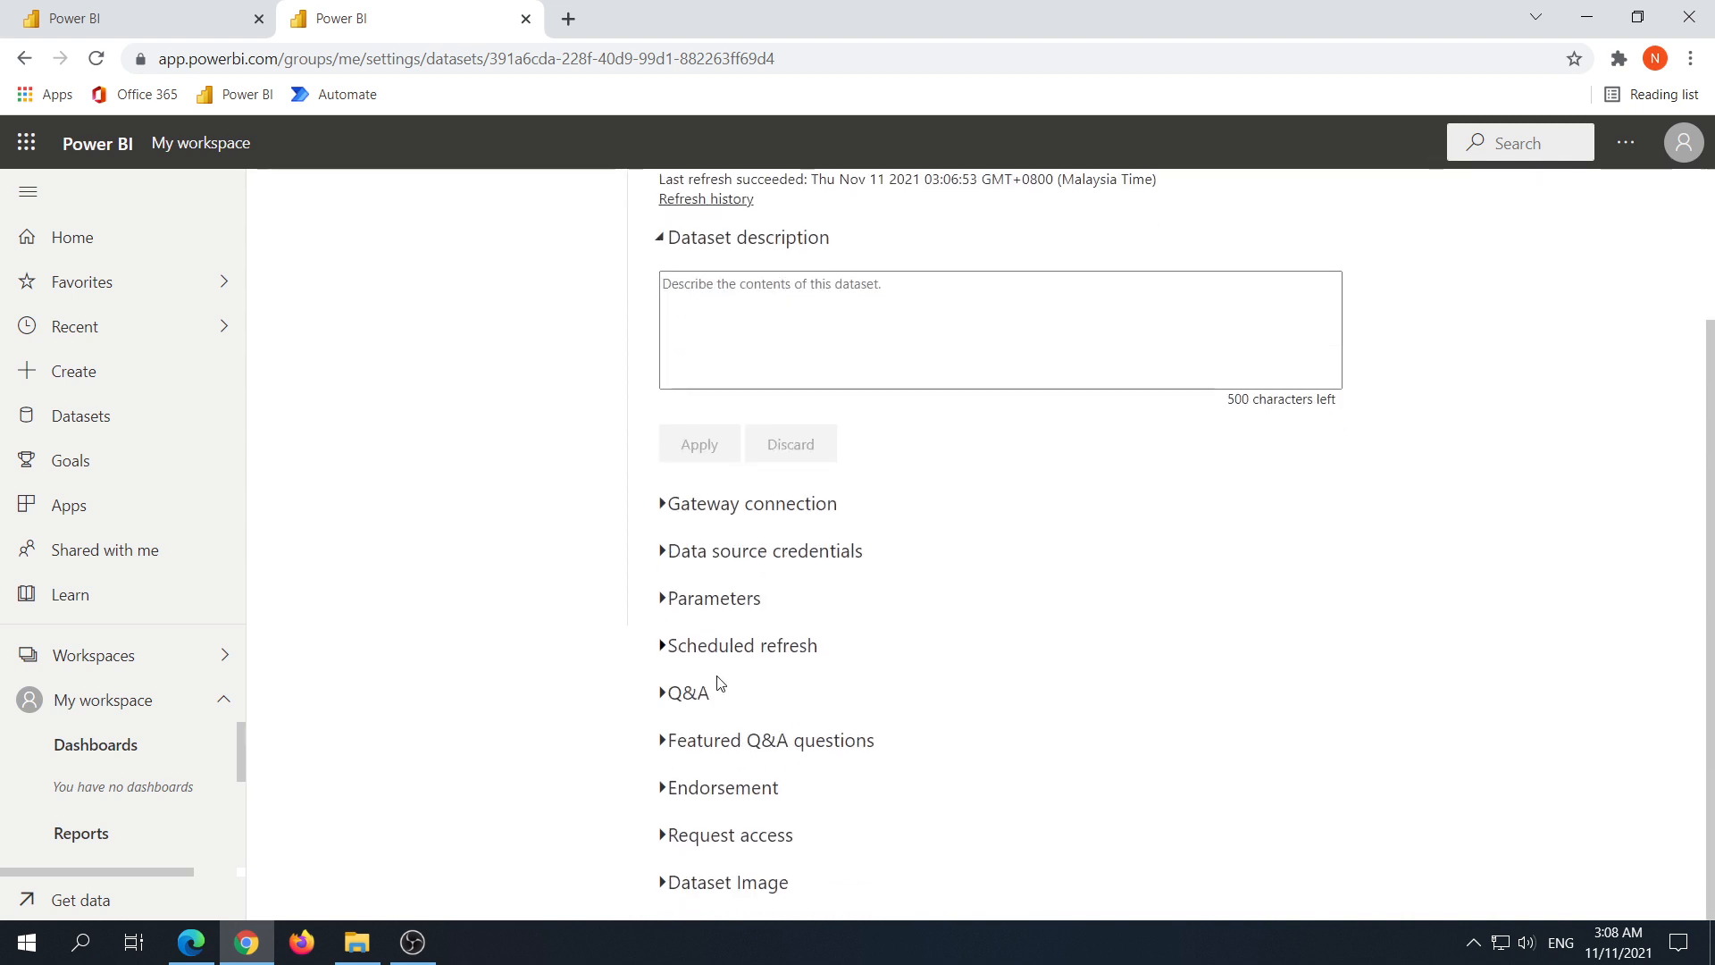
click(663, 646)
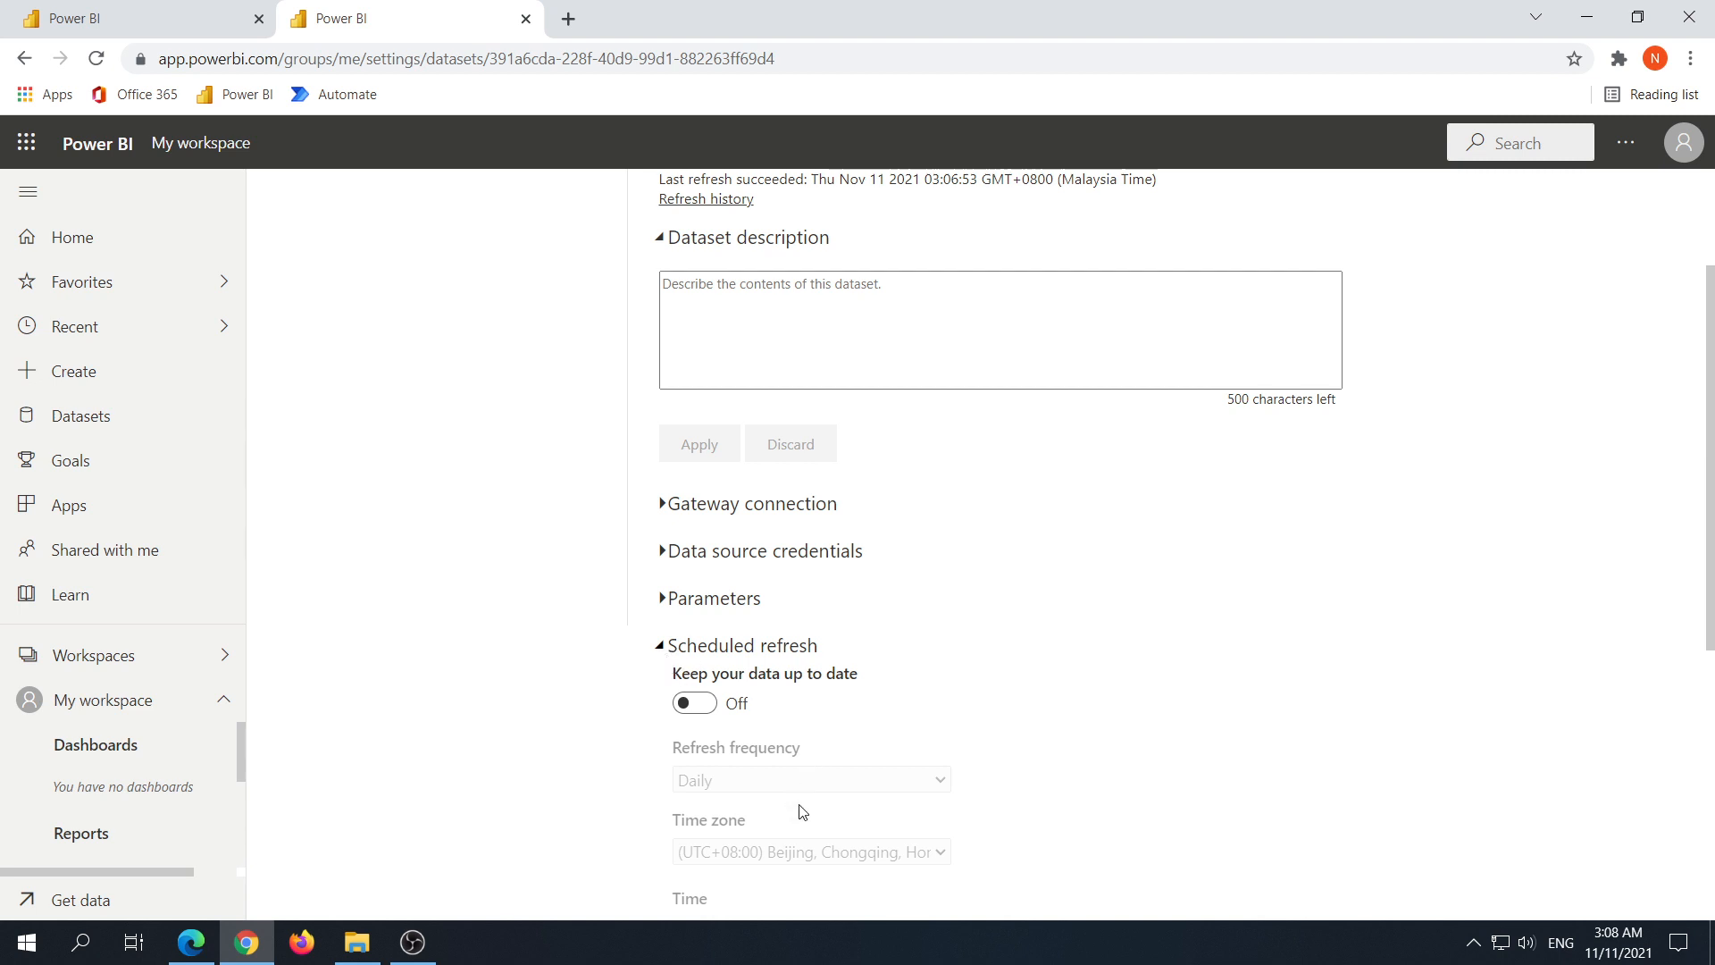
click(664, 655)
scroll(531, 506, up, 2)
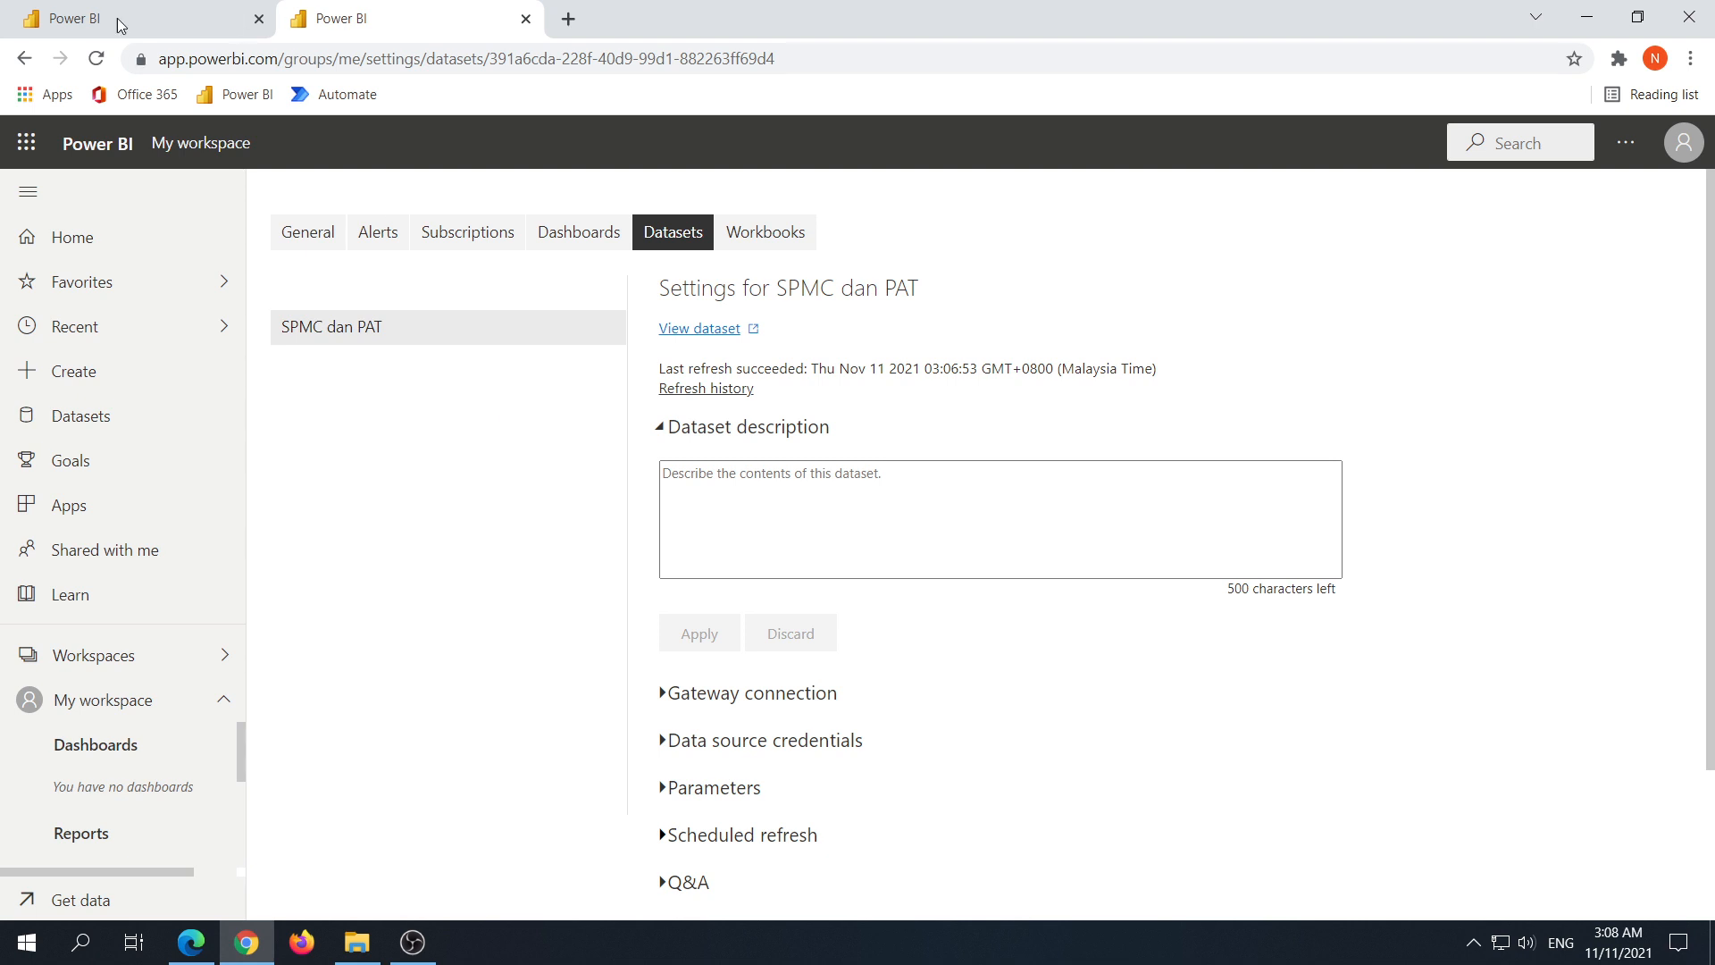
Step: View the list of available workspaces and go back to My workspace
click(185, 675)
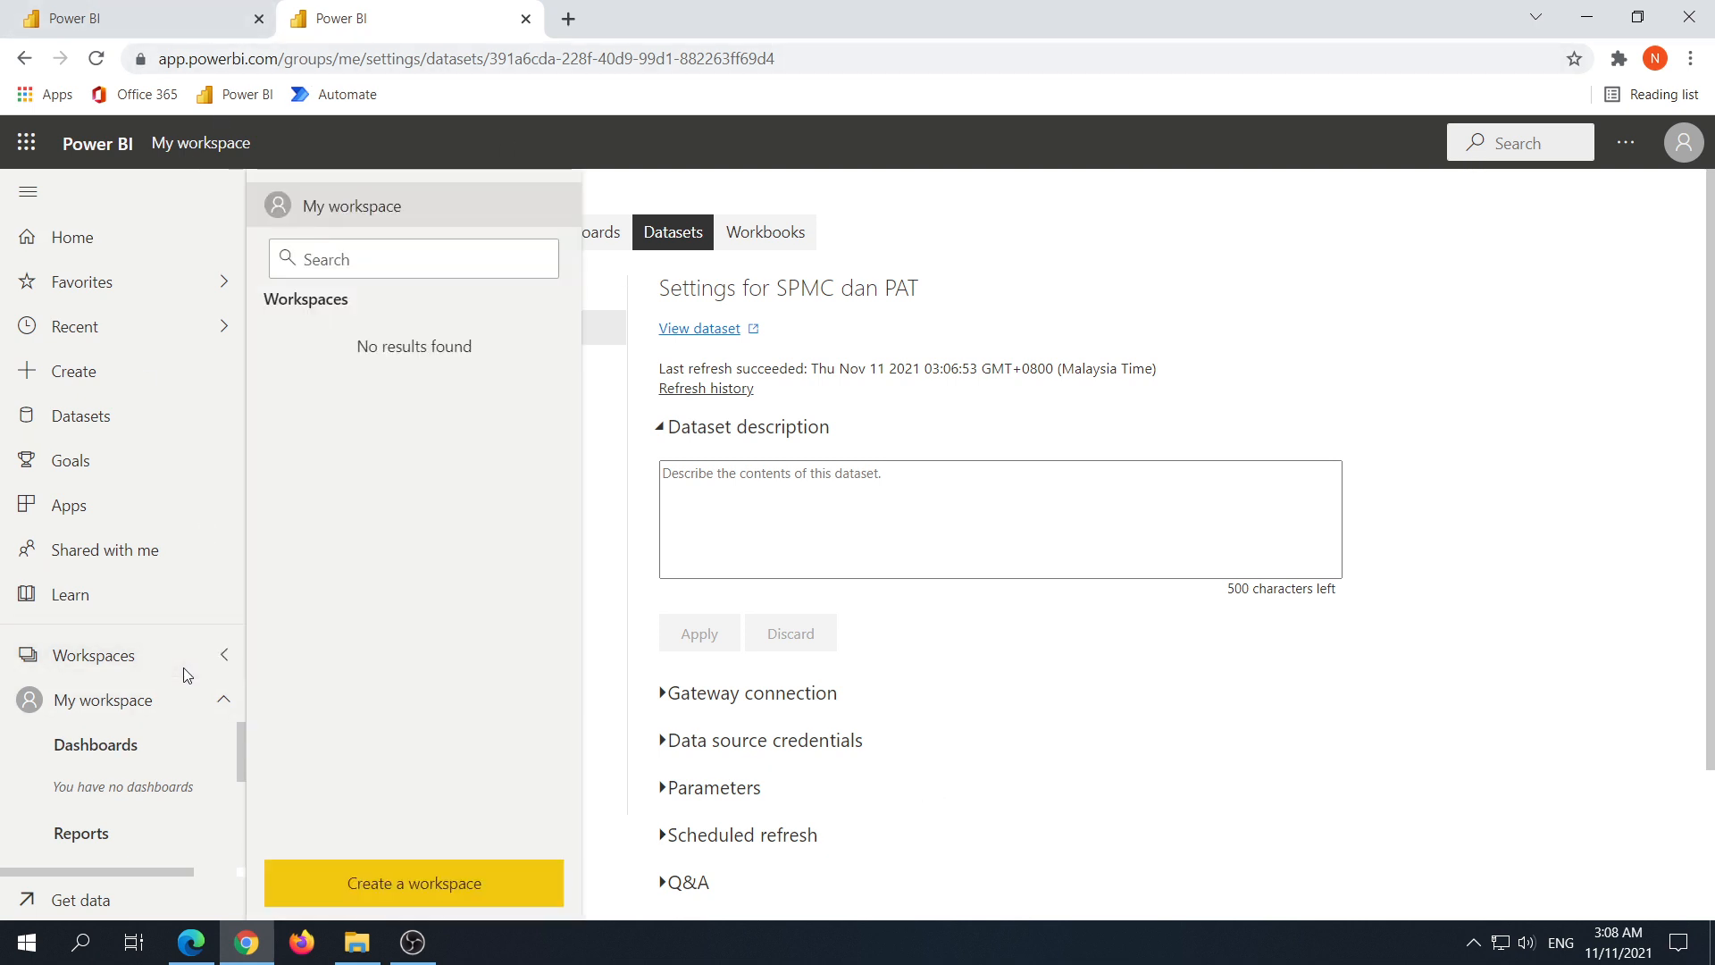
click(214, 705)
click(219, 708)
click(216, 712)
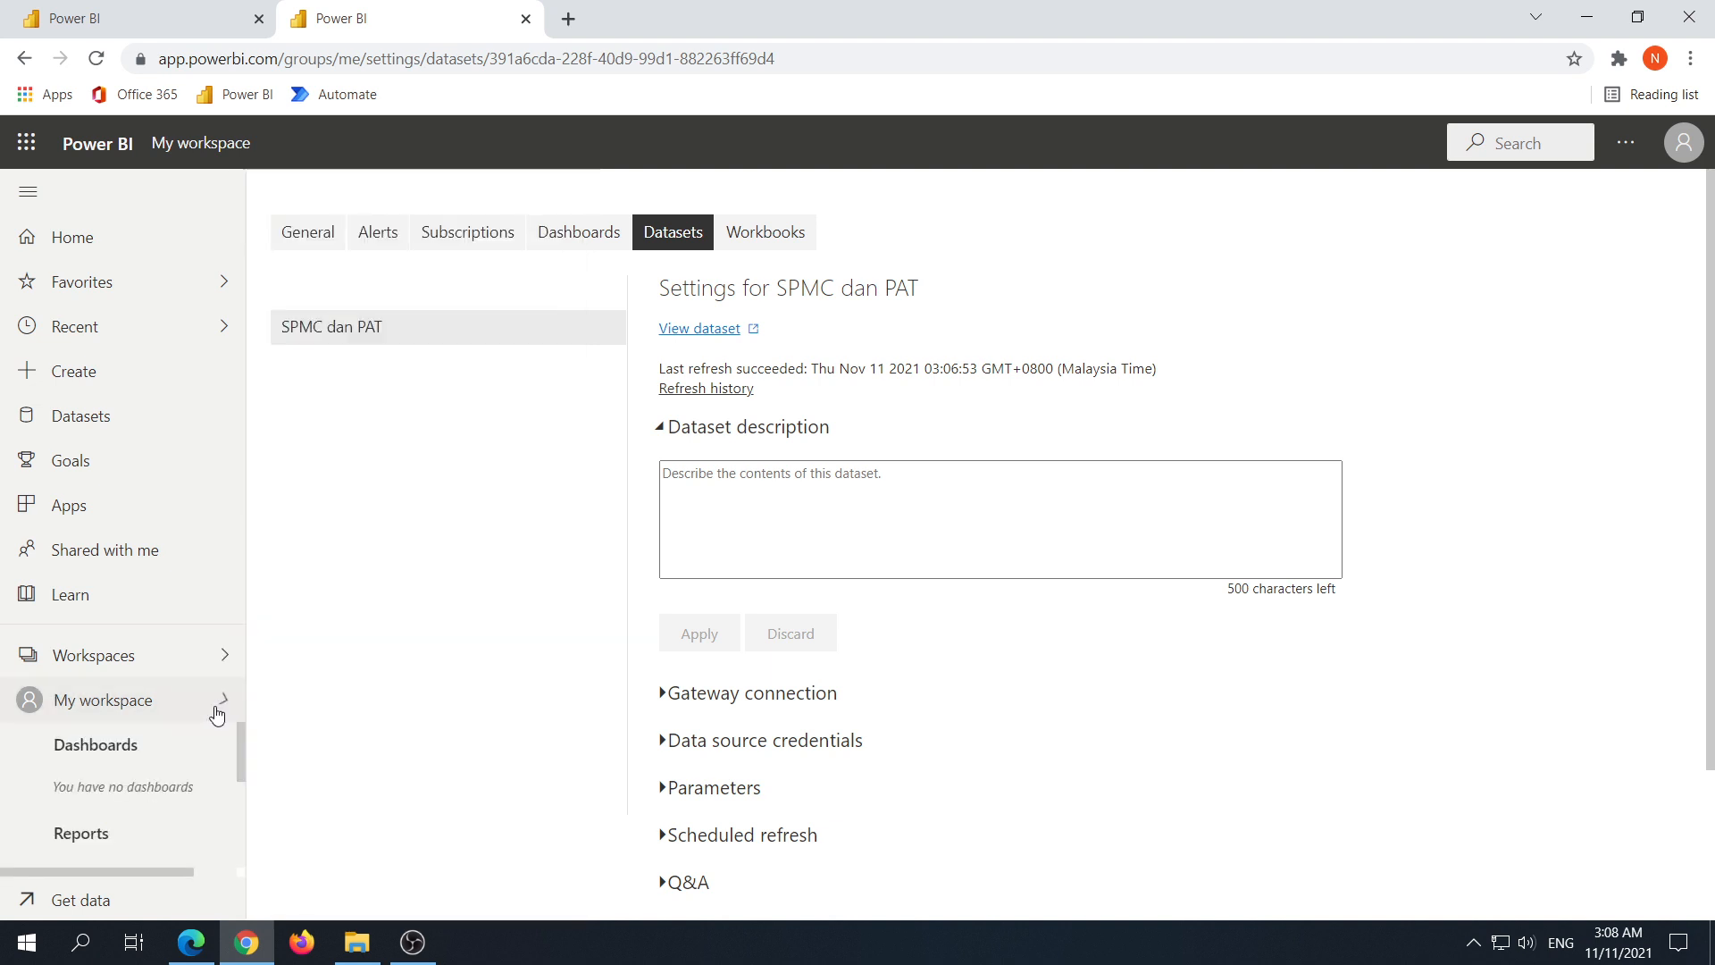
click(176, 658)
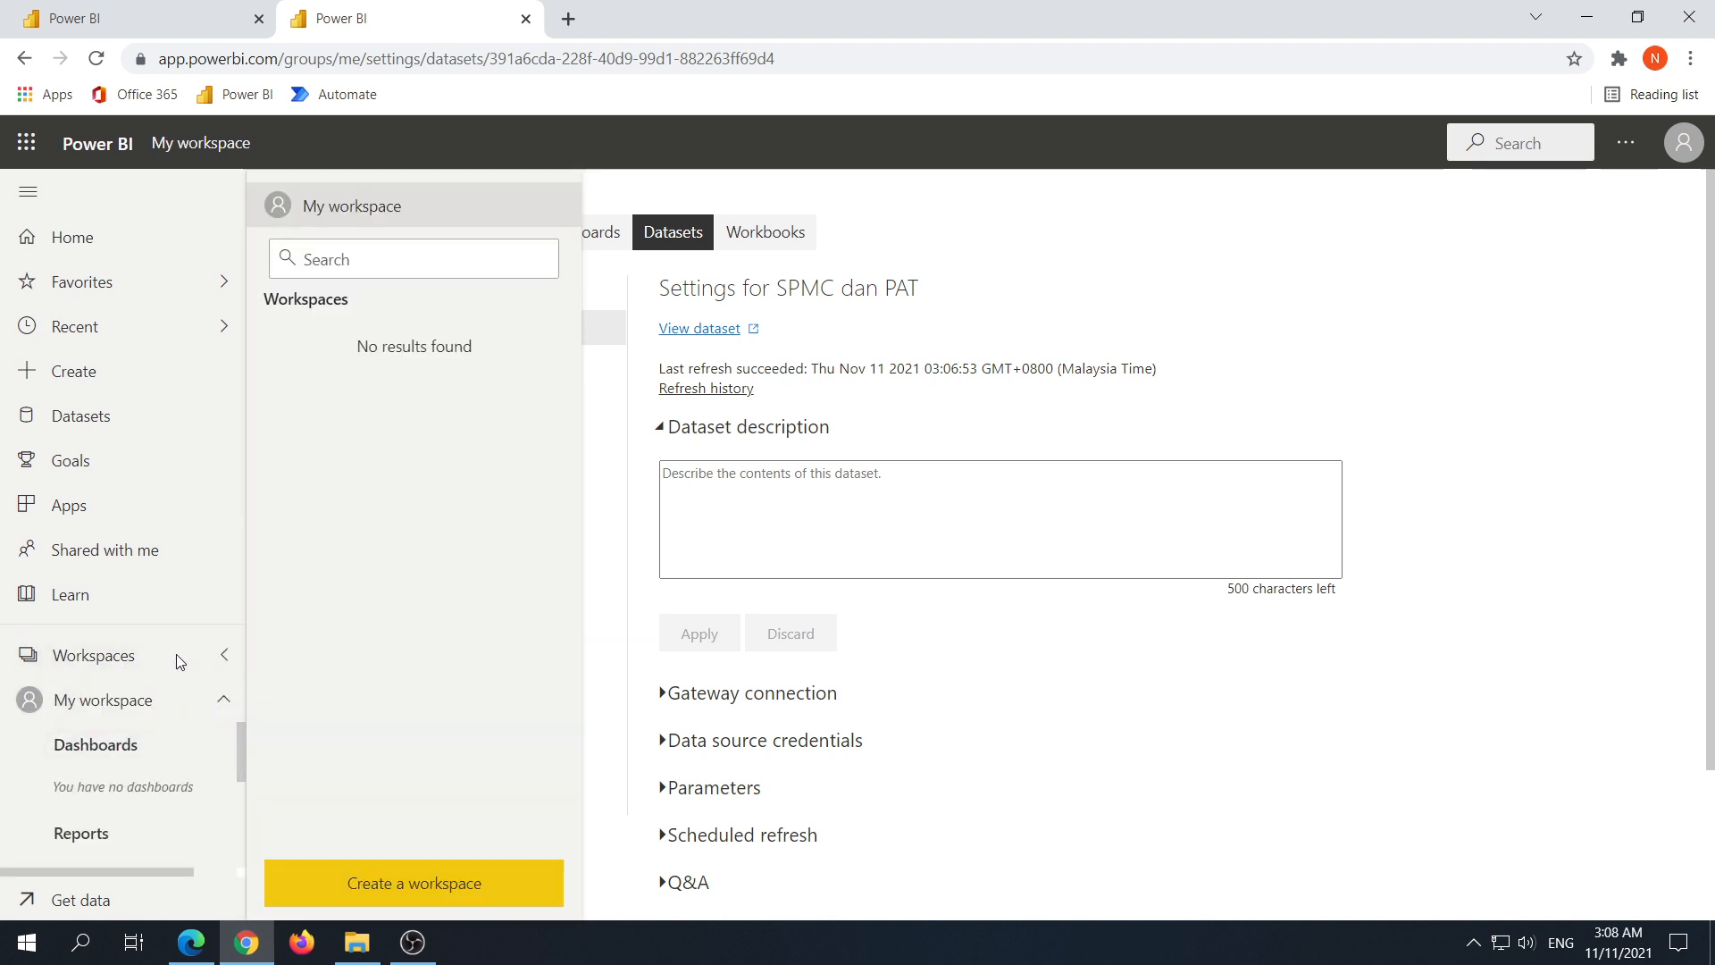
click(175, 715)
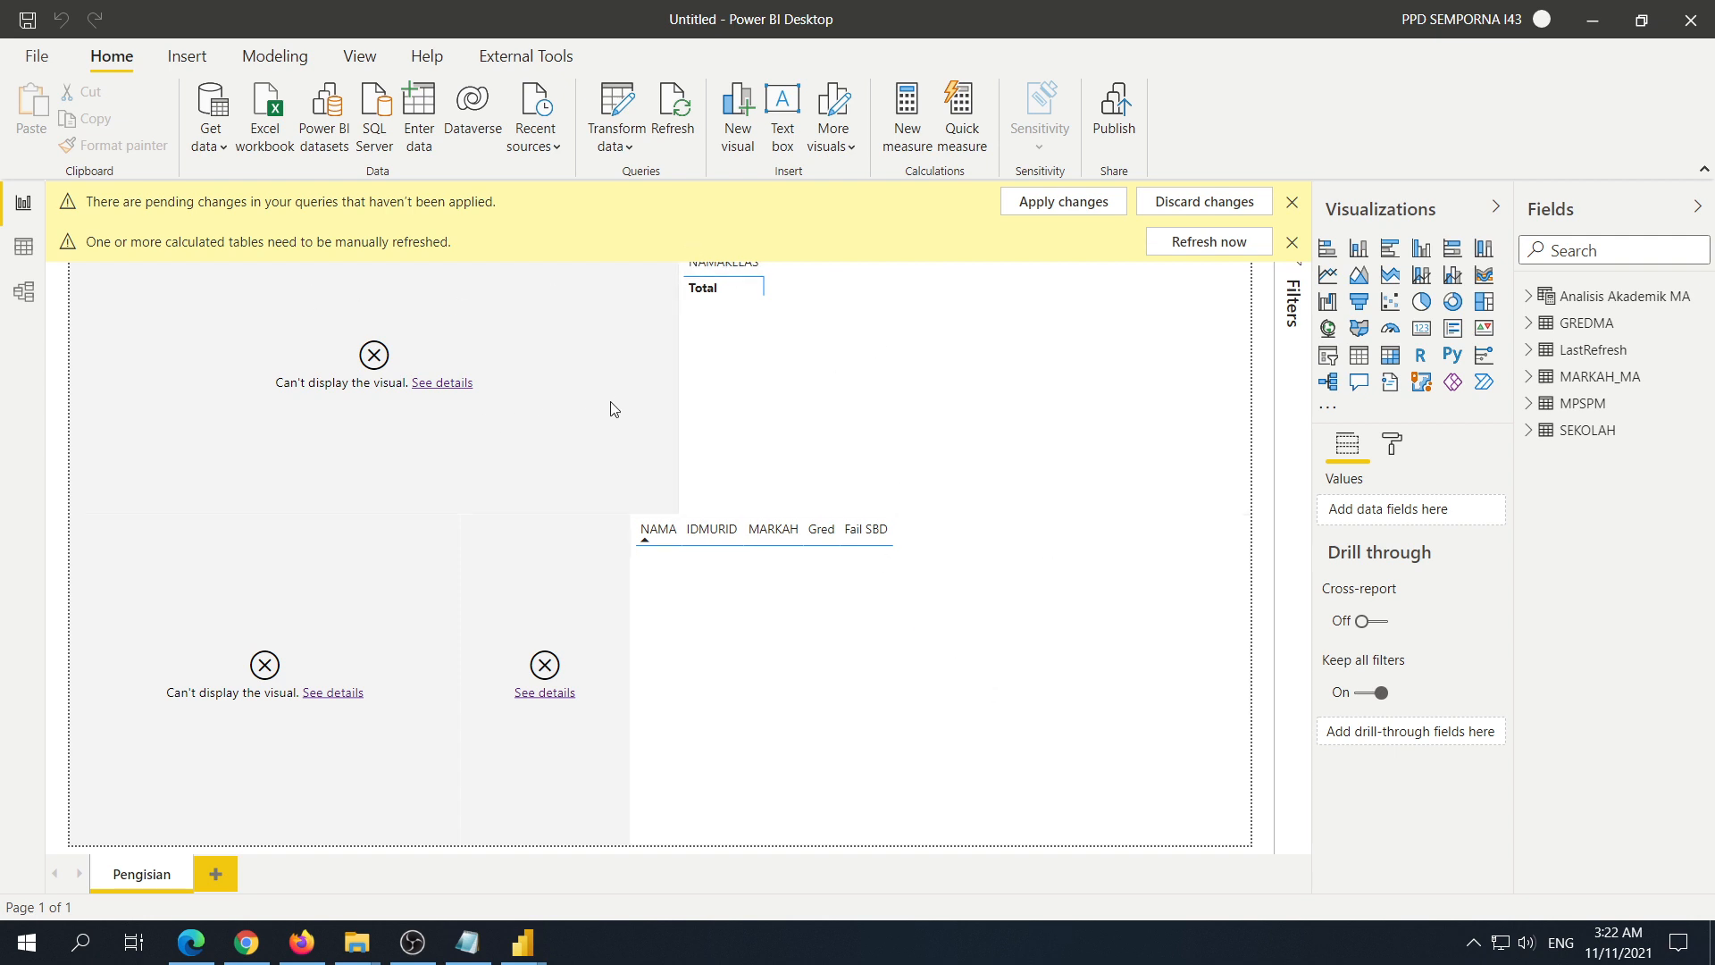
Step: Switch to the SPMC dan PAT window of Power BI Desktop and restore it to a smaller floating window
mouse_move(525, 944)
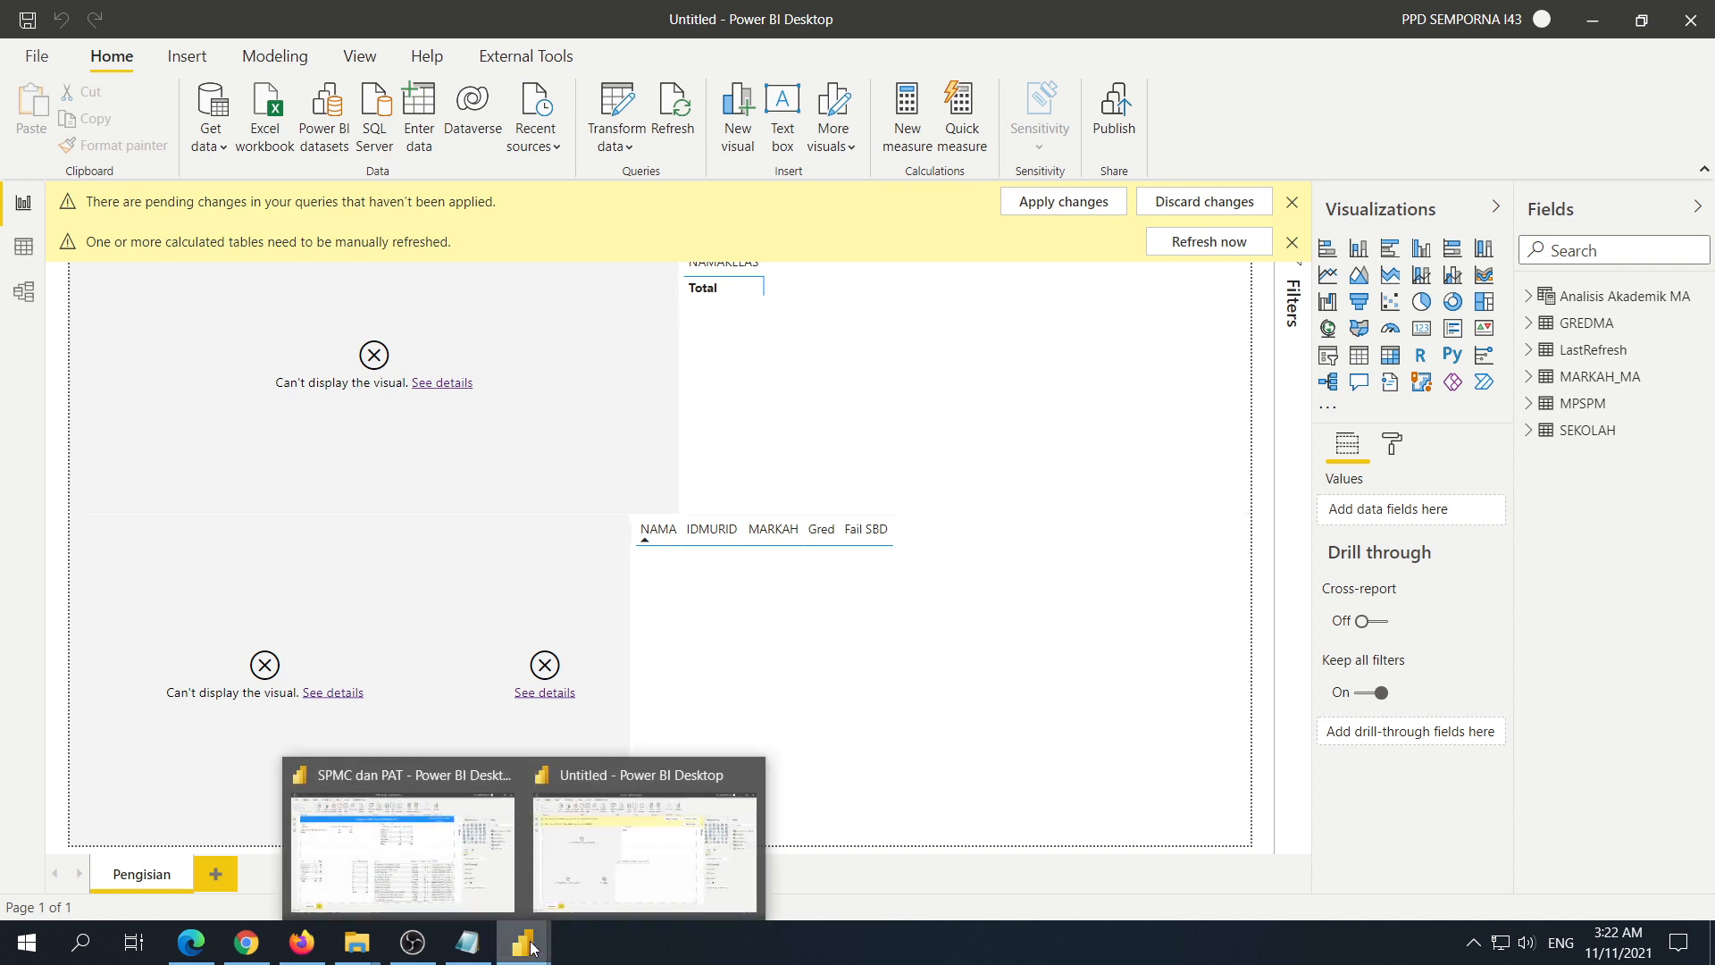
click(479, 888)
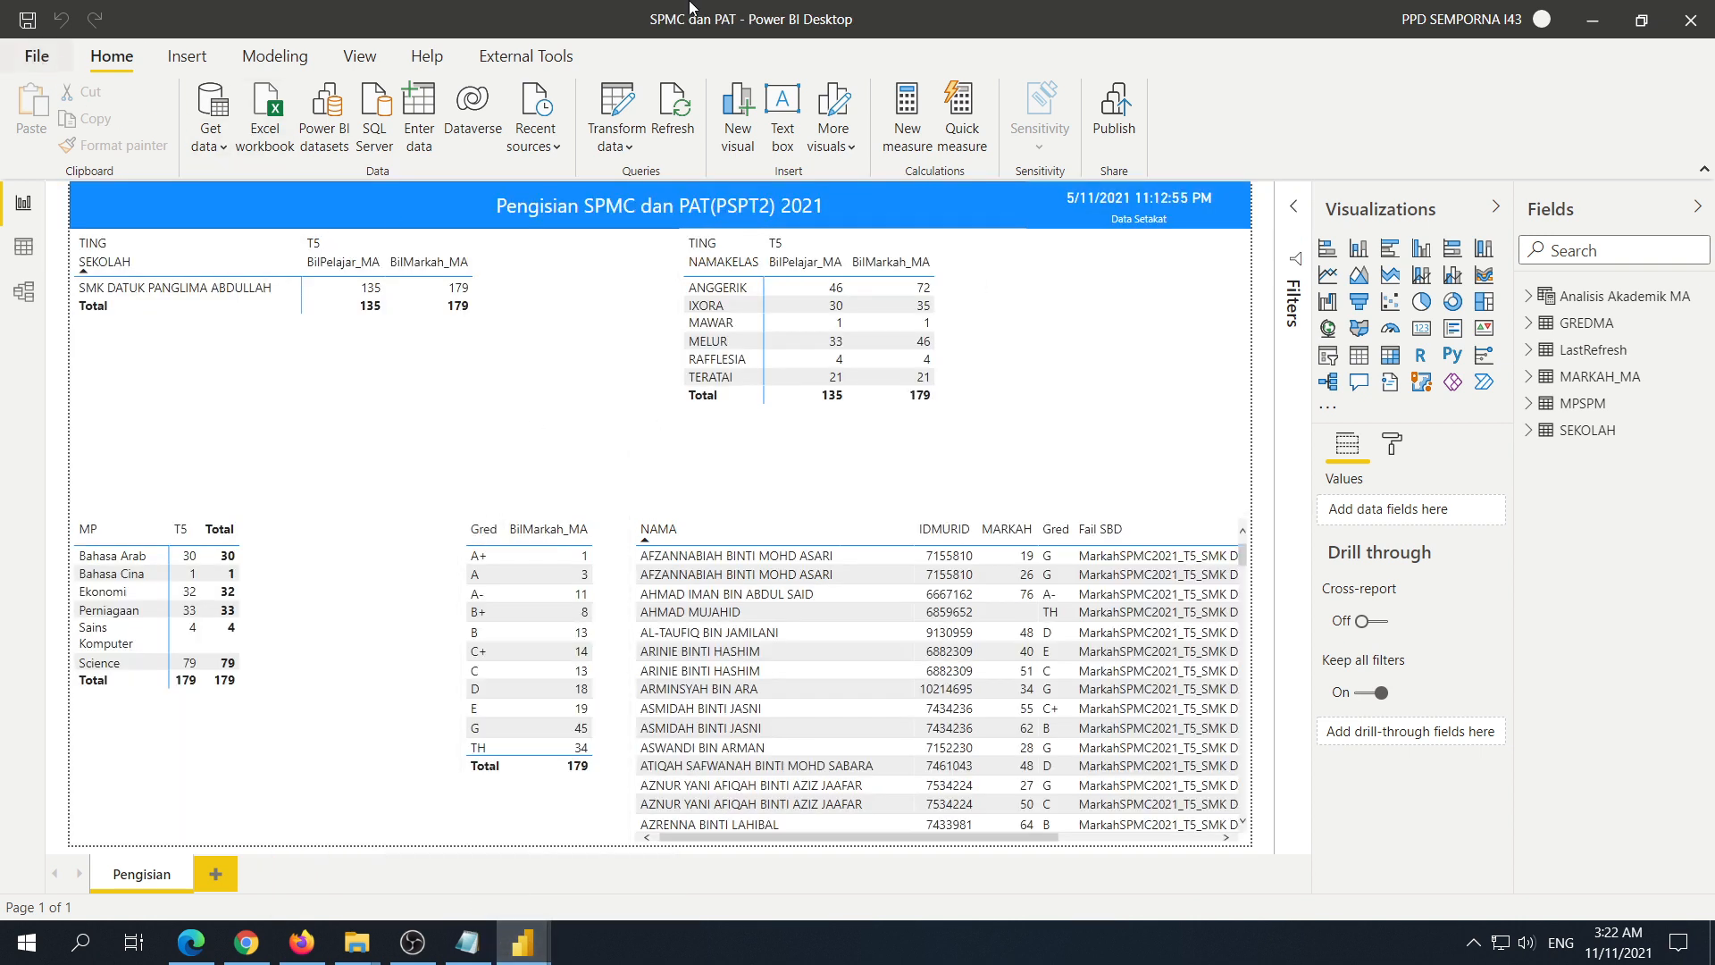
mouse_move(651, 18)
mouse_down()
mouse_move(703, 23)
mouse_move(634, 30)
mouse_up()
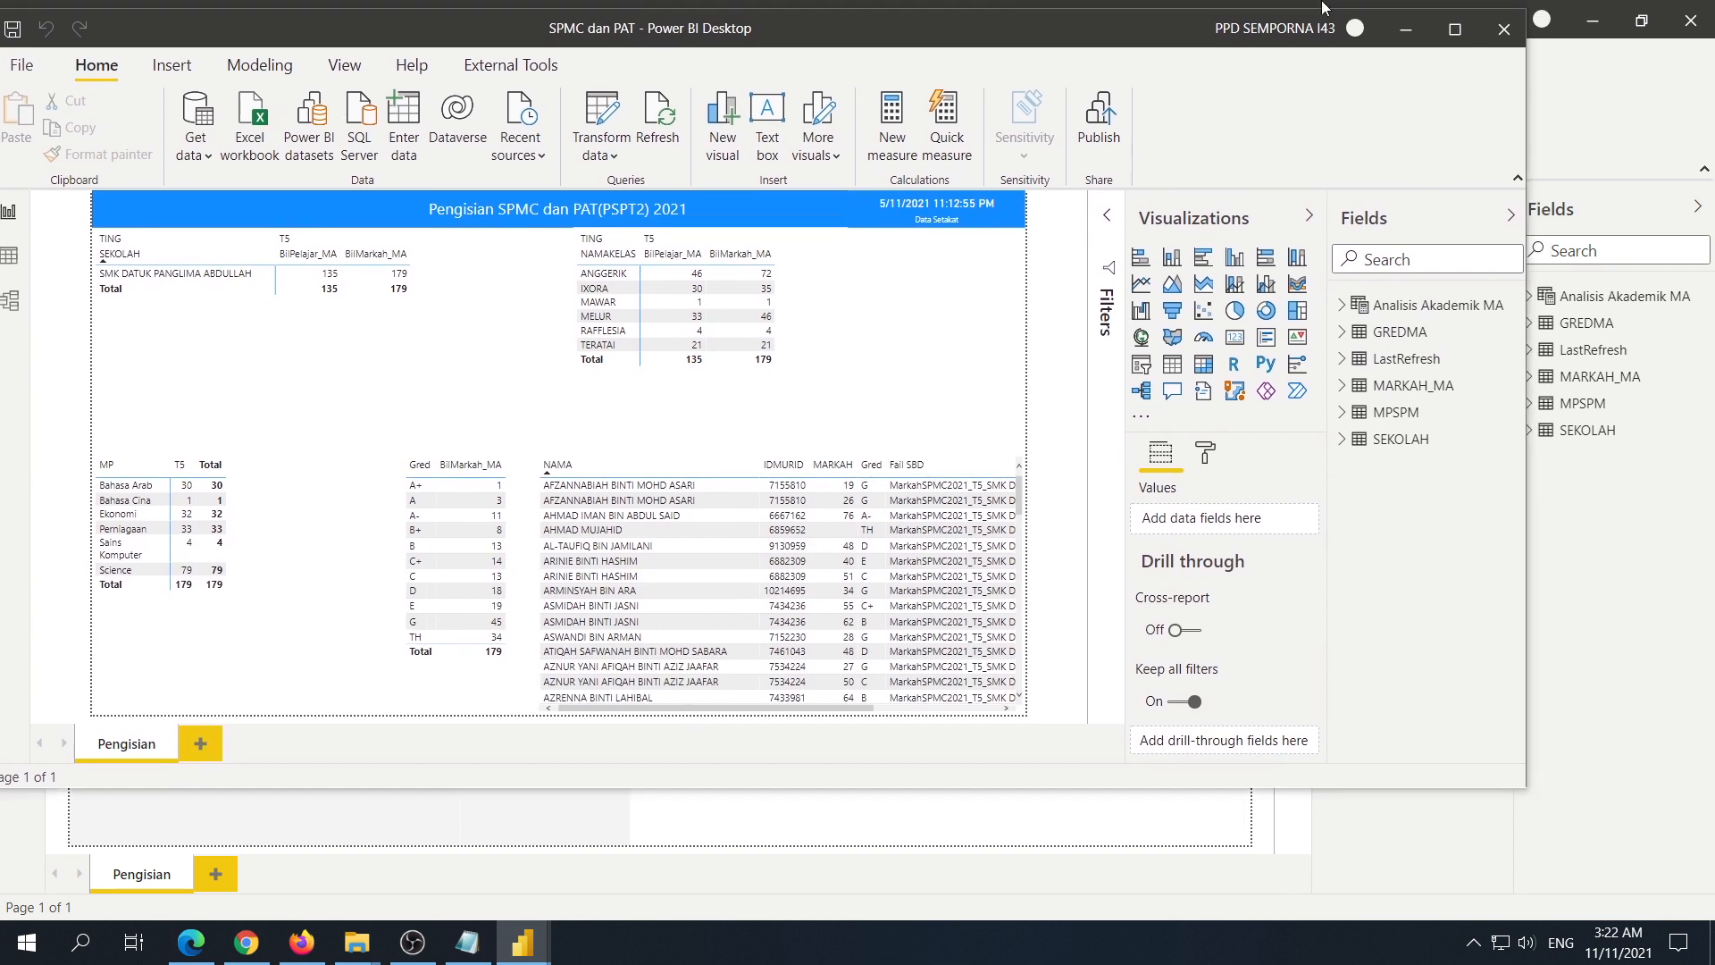
Step: Open the Power Query Editor from the report and view the Source step of the MARKAH_MA_PATSPMC2021_T4T5 query
click(1455, 30)
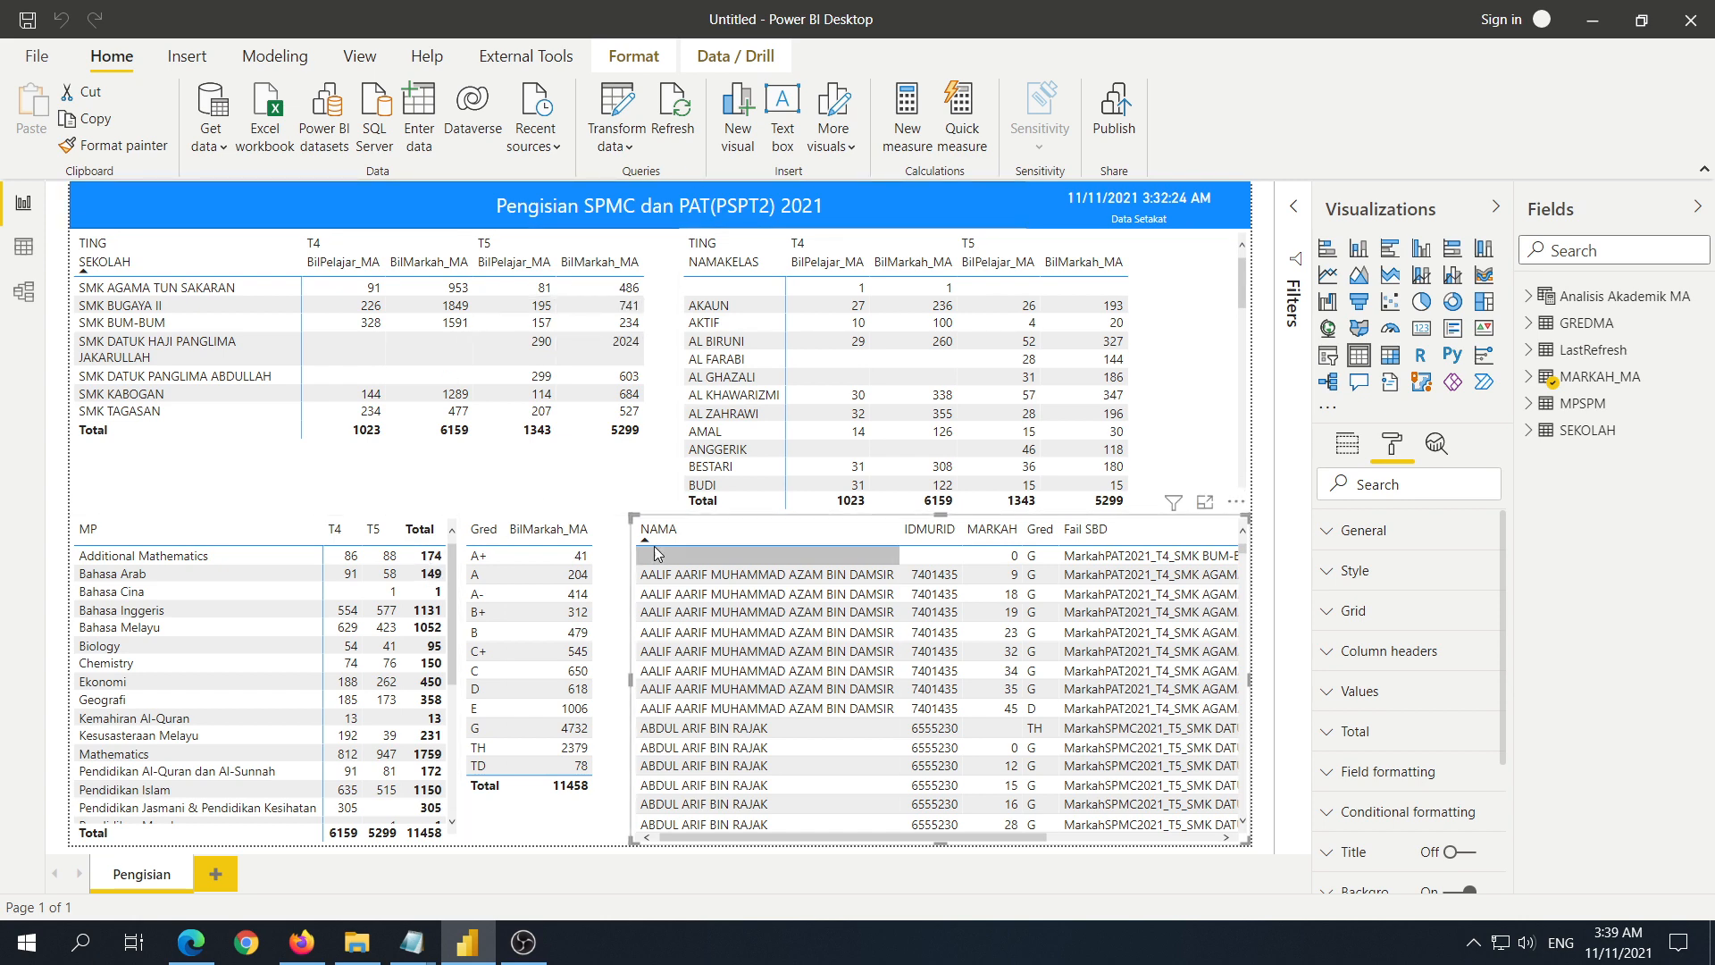
click(622, 106)
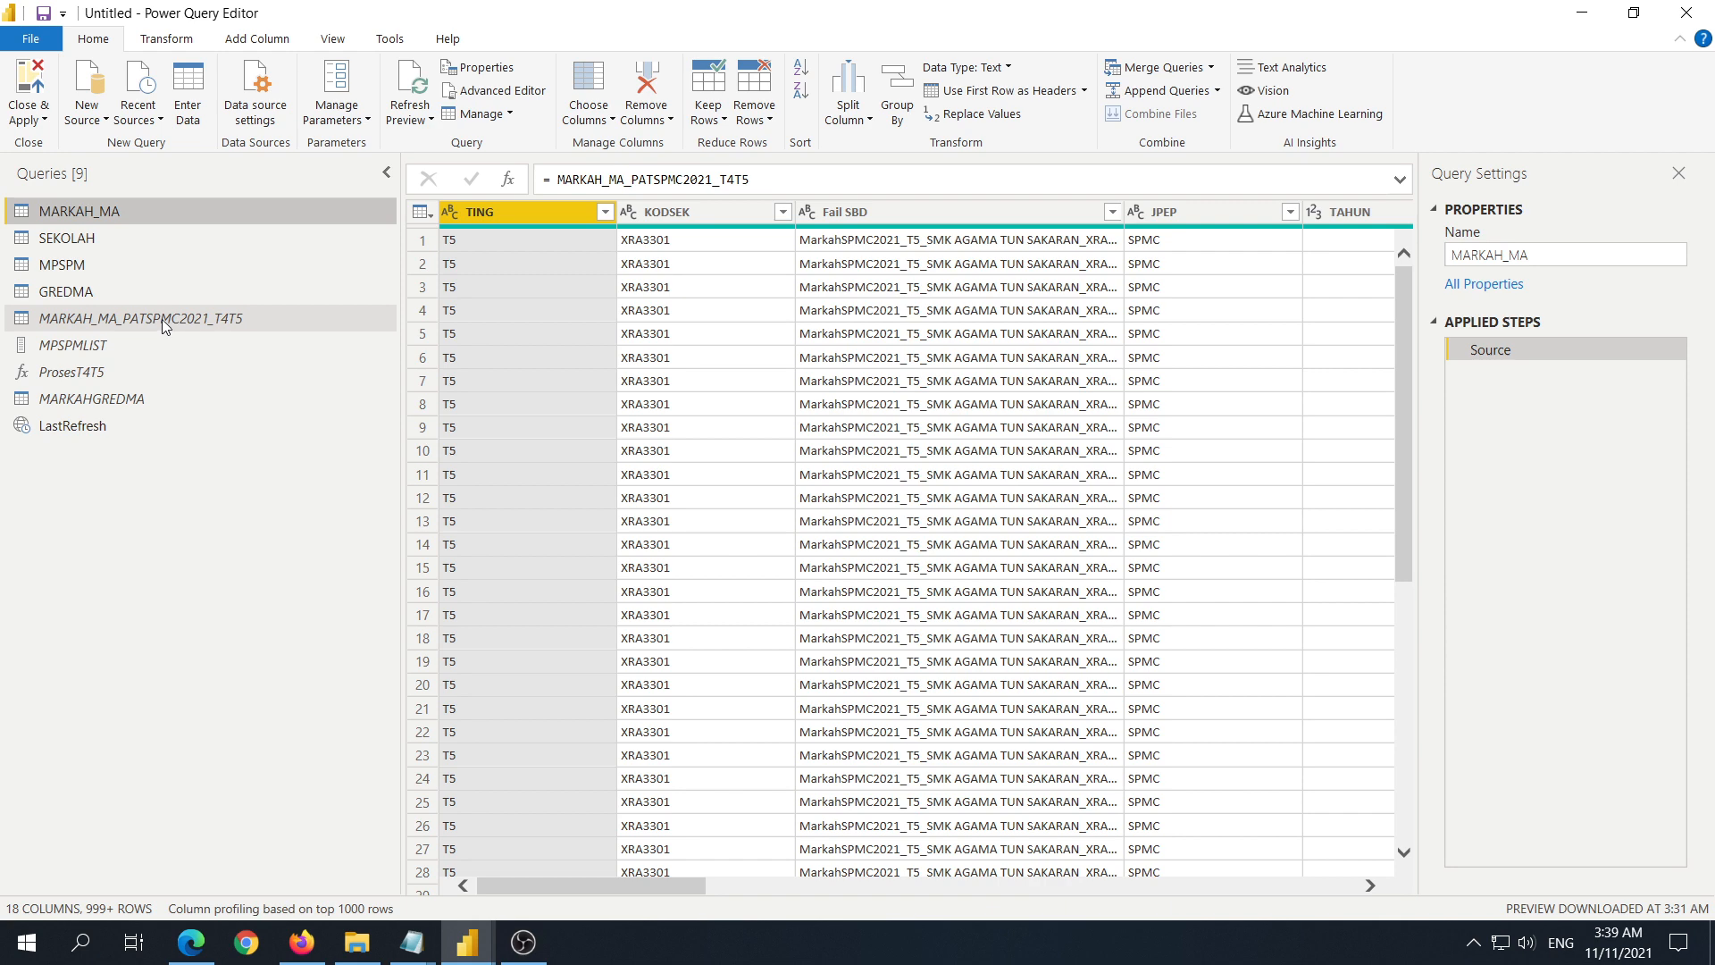
click(163, 319)
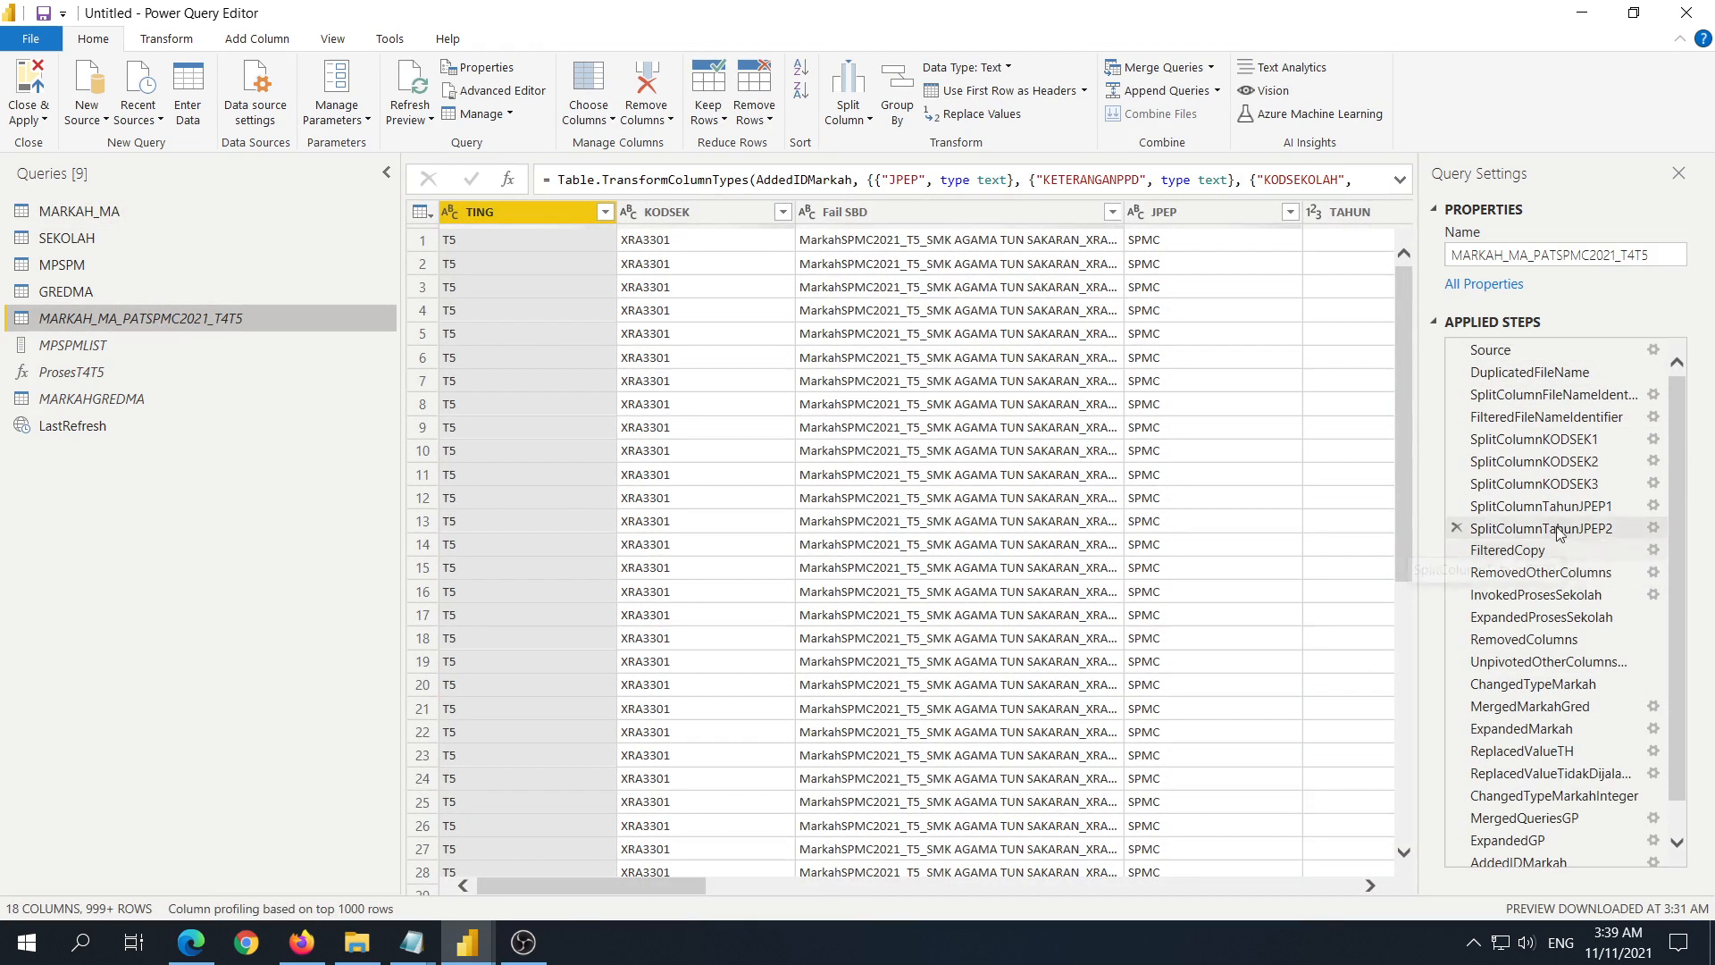
scroll(1559, 534, down, 1)
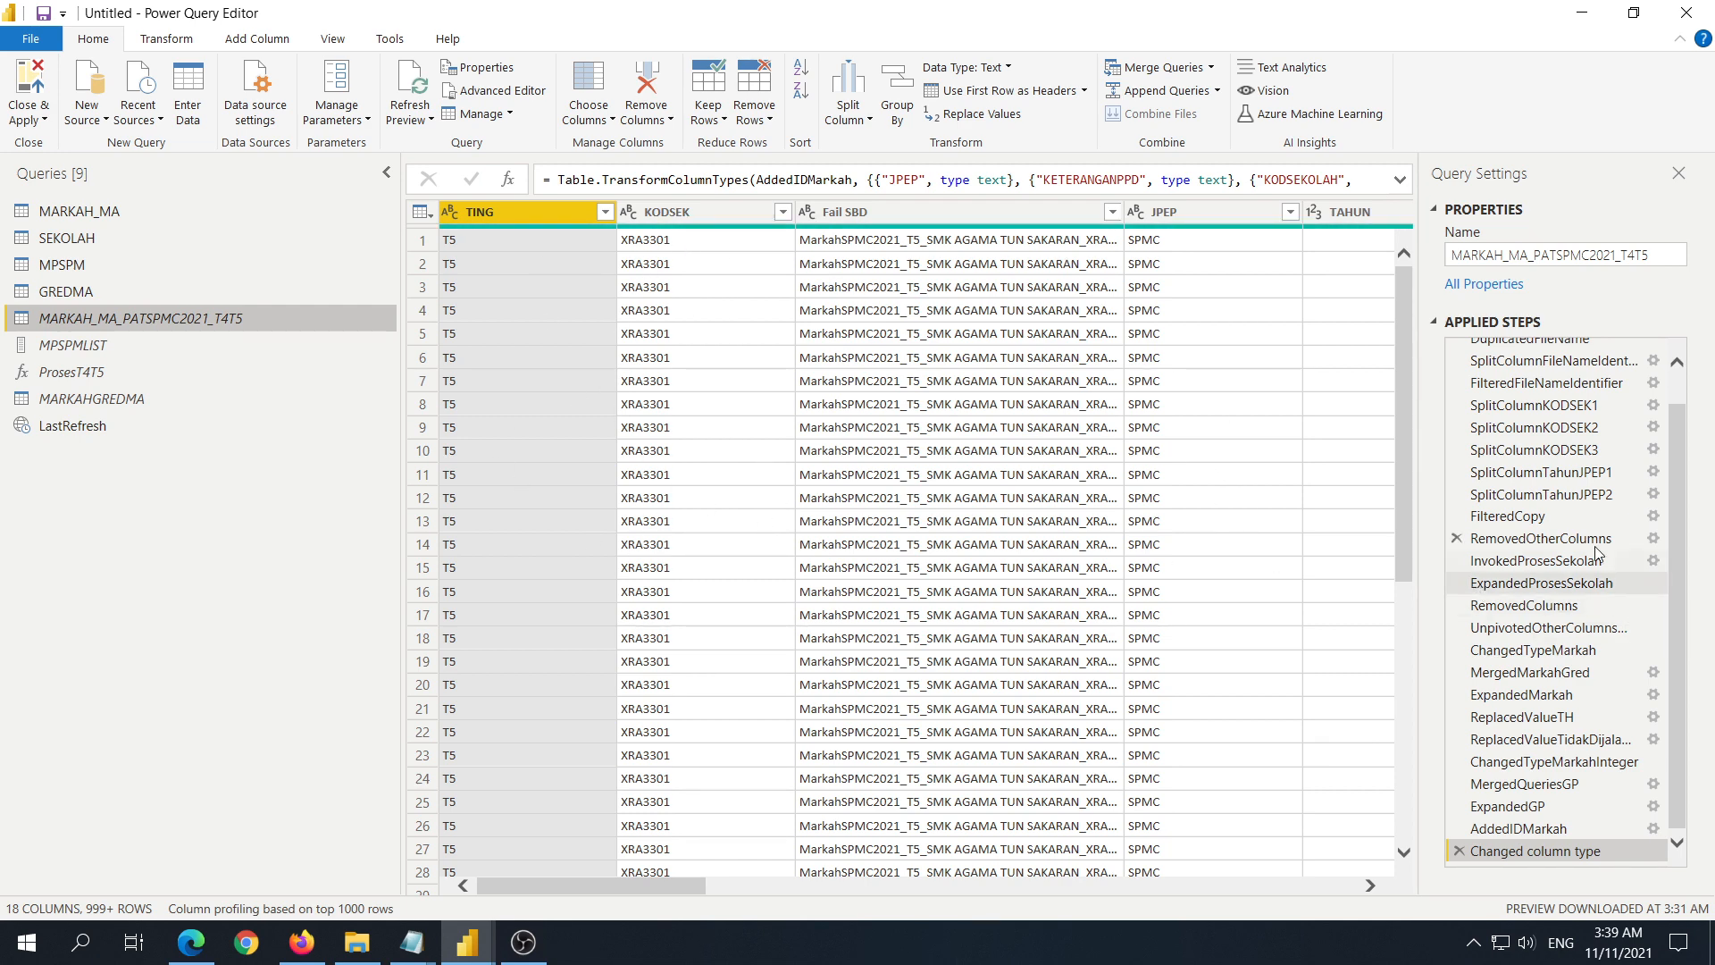
scroll(1563, 554, up, 2)
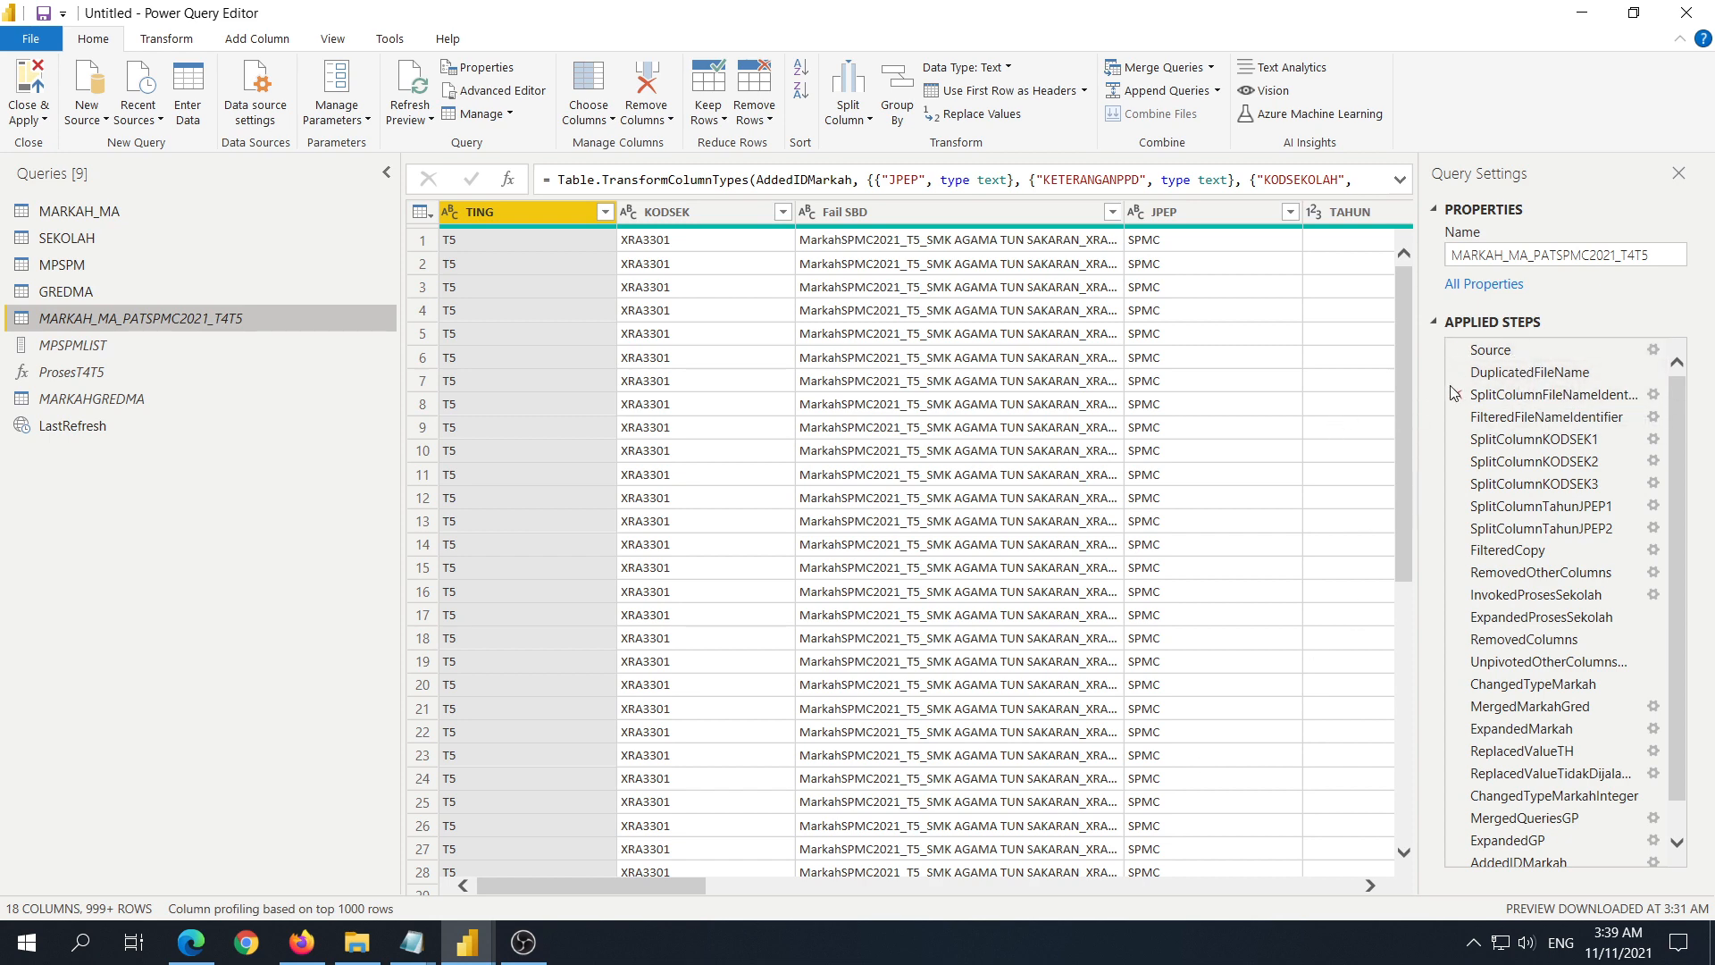
click(1490, 358)
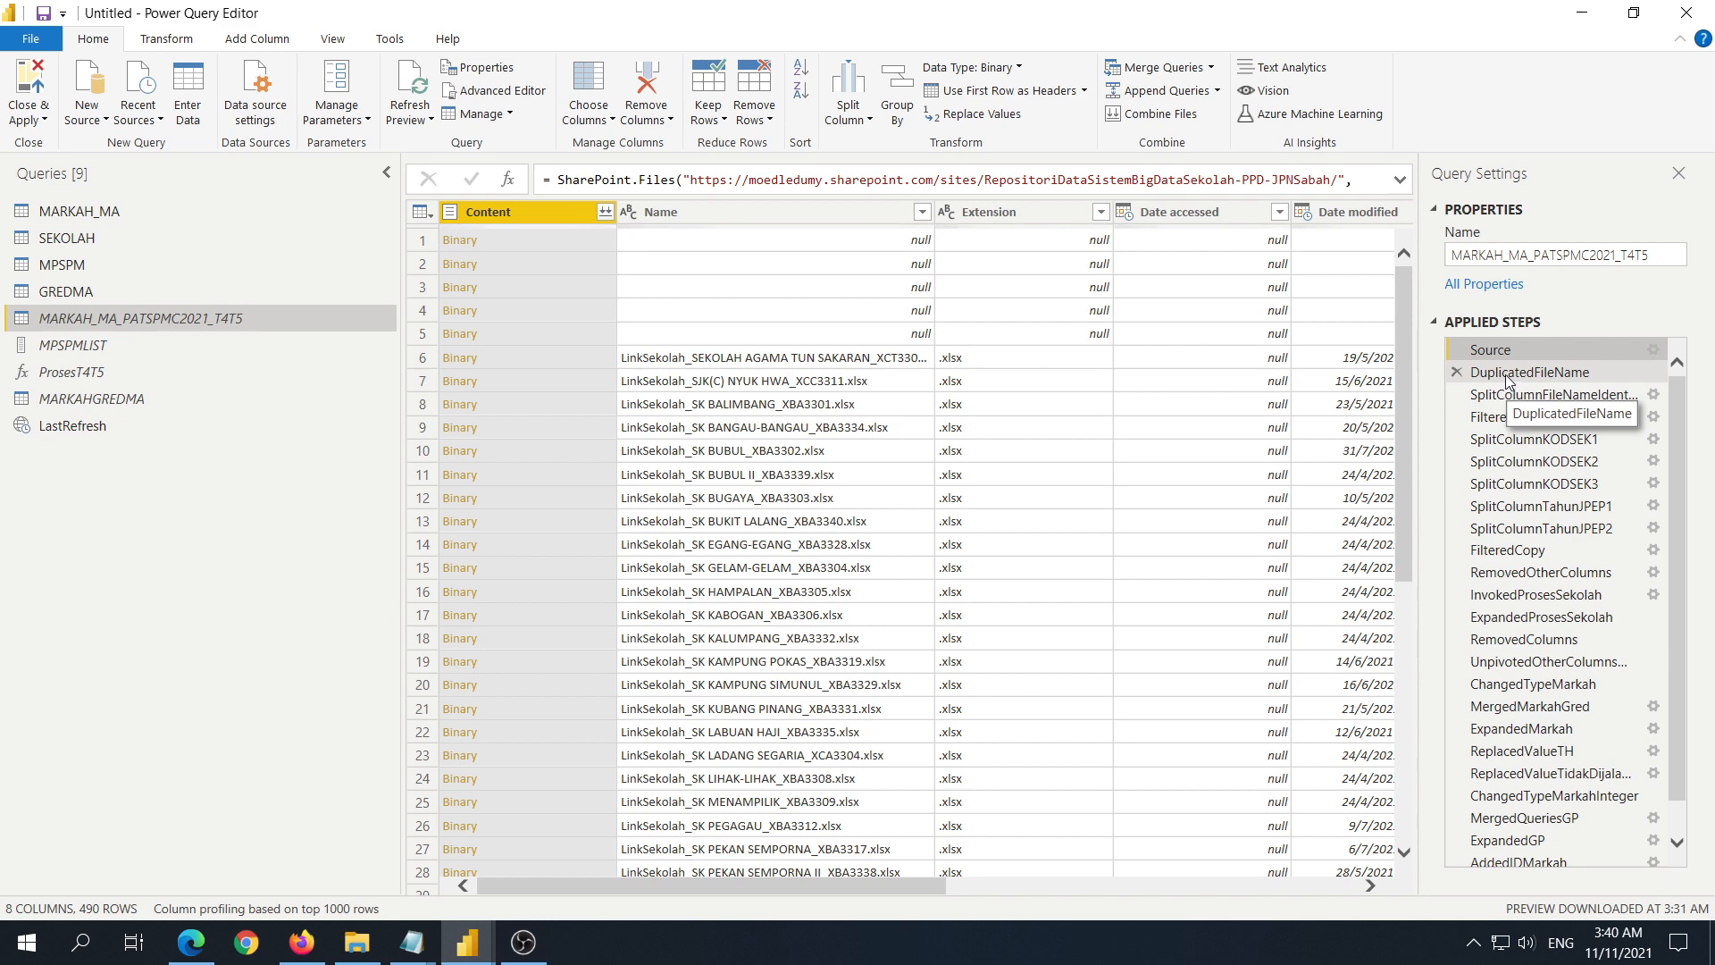
Step: Switch to the Sistem Big Data Sekolah-PPD-JPN Sabah site in Edge and examine the document links in the embedded PDCA table
click(190, 943)
click(798, 56)
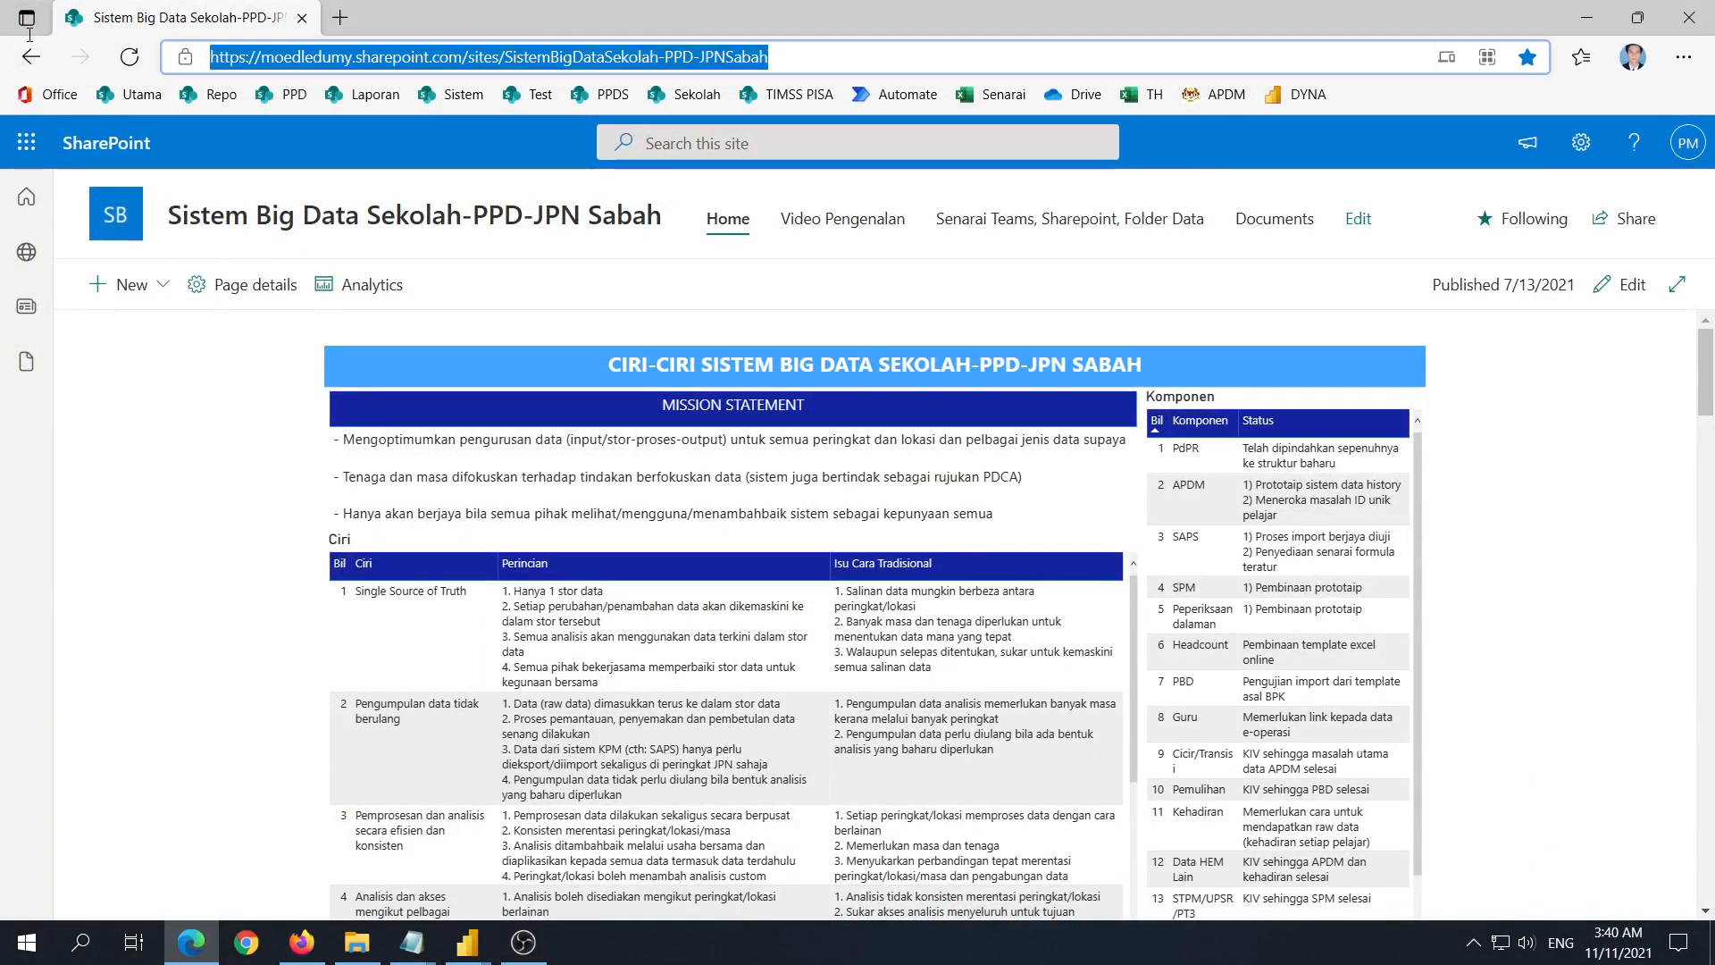
scroll(768, 314, down, 12)
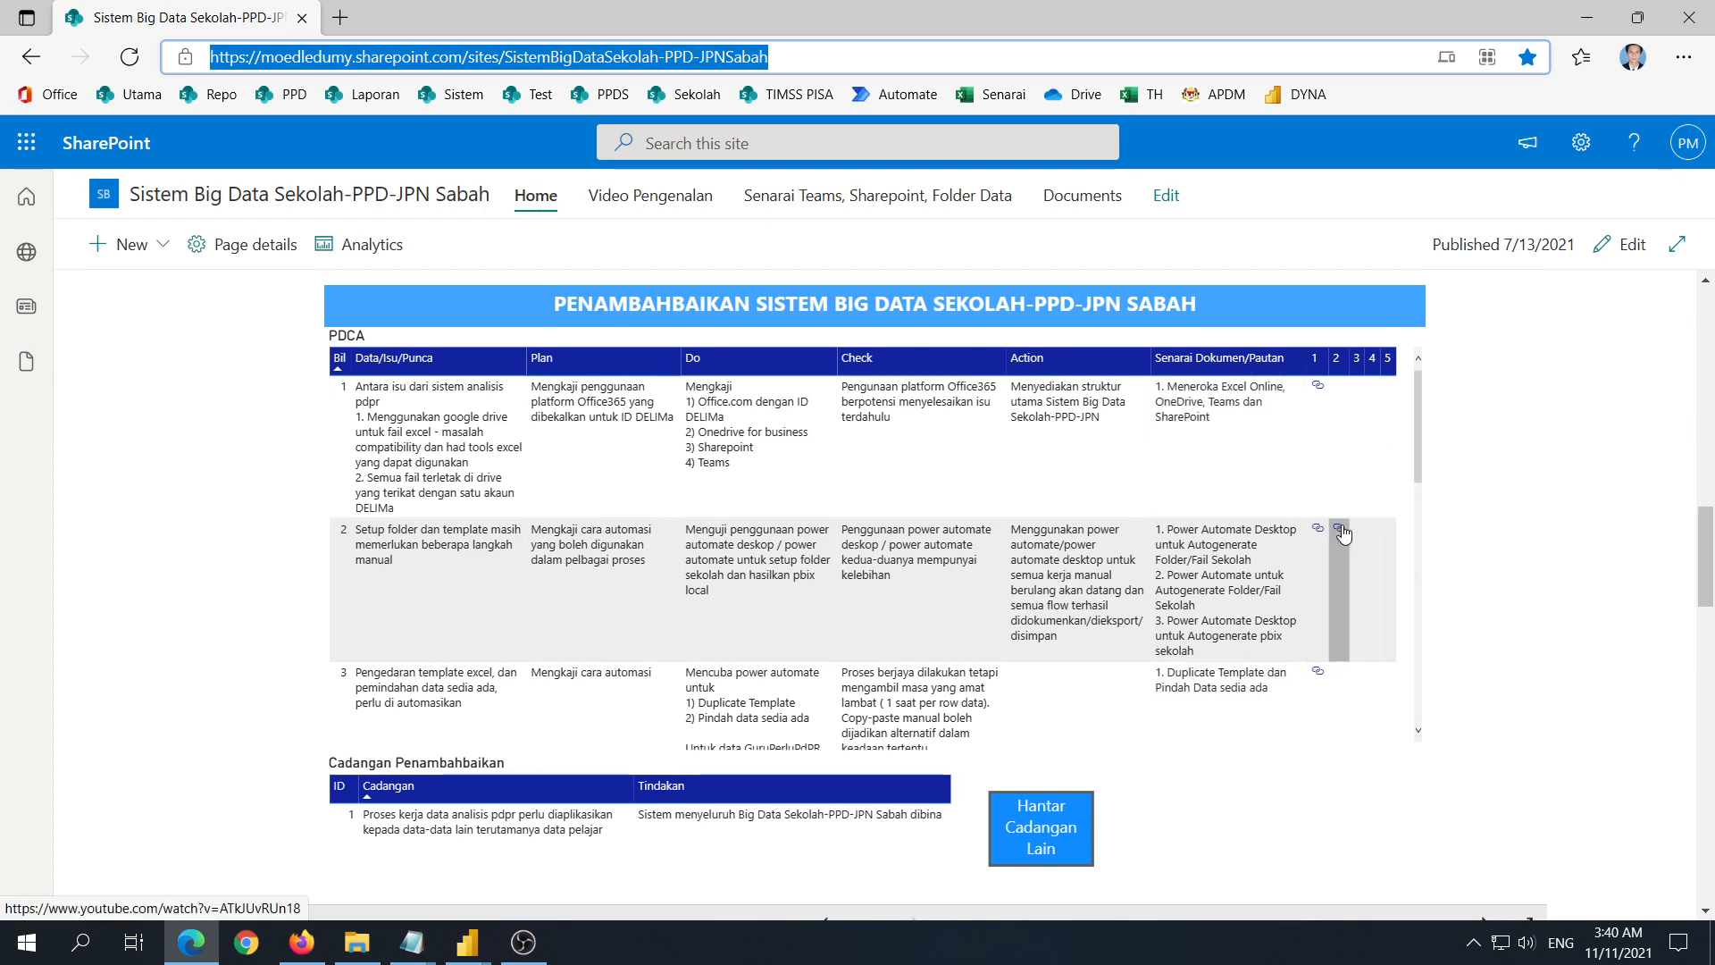
scroll(1331, 601, down, 2)
scroll(1332, 602, down, 8)
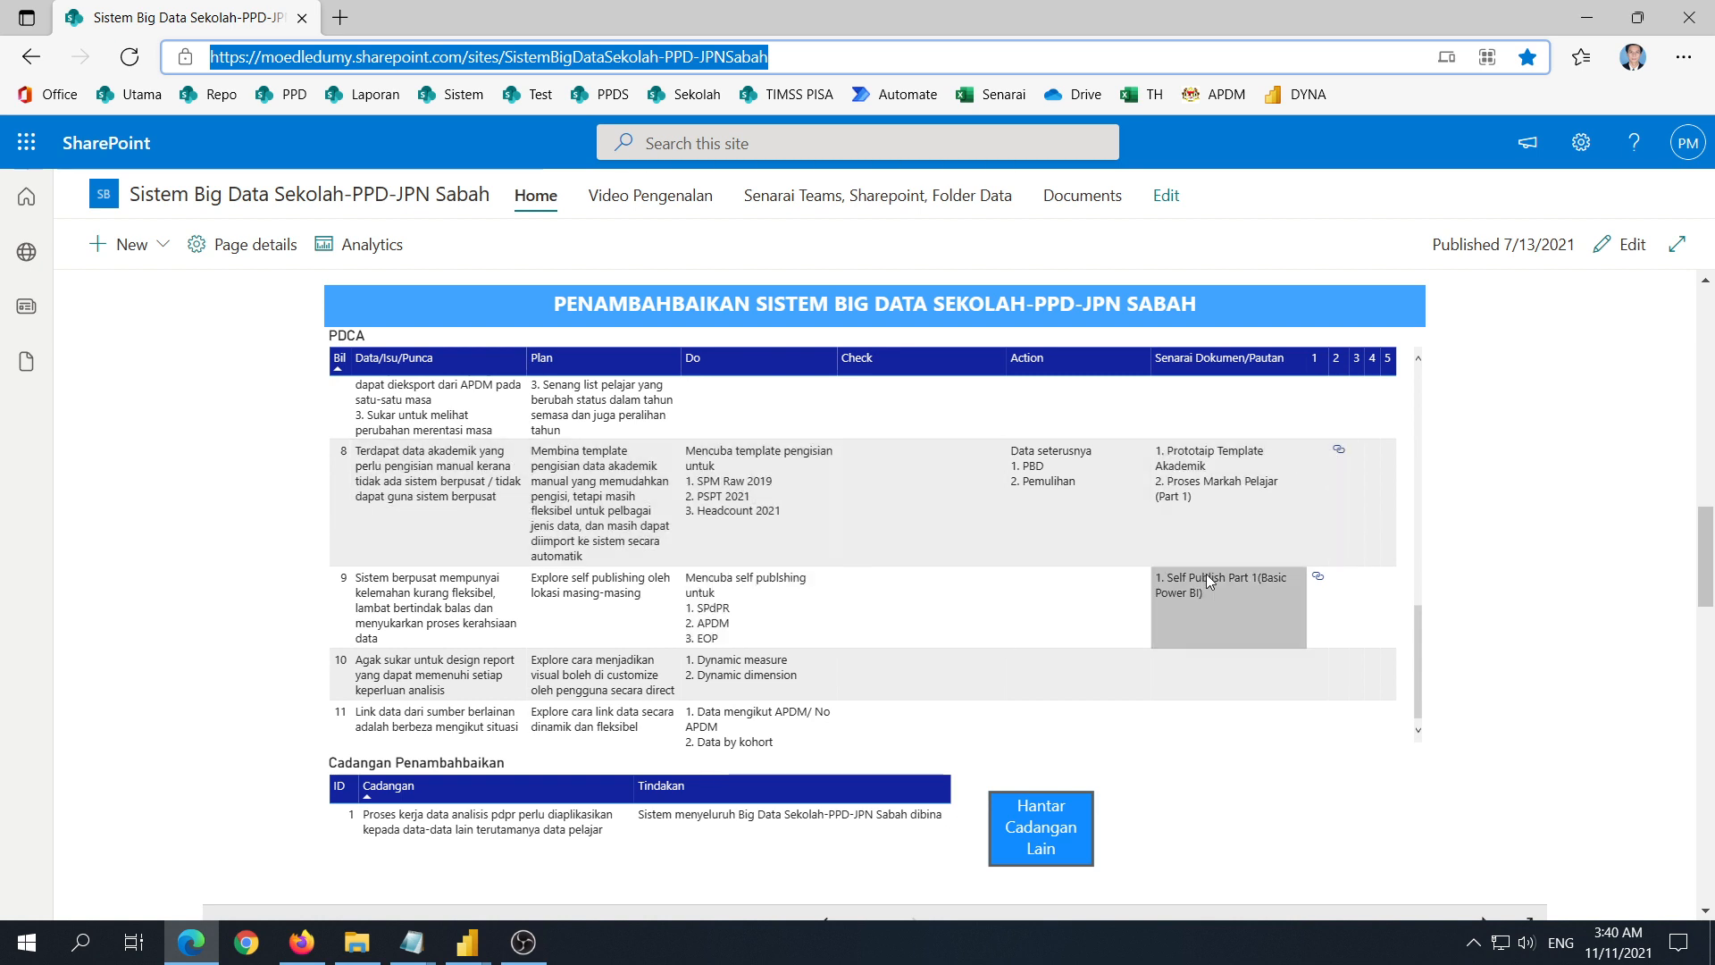
scroll(1206, 573, down, 1)
scroll(1354, 504, up, 1)
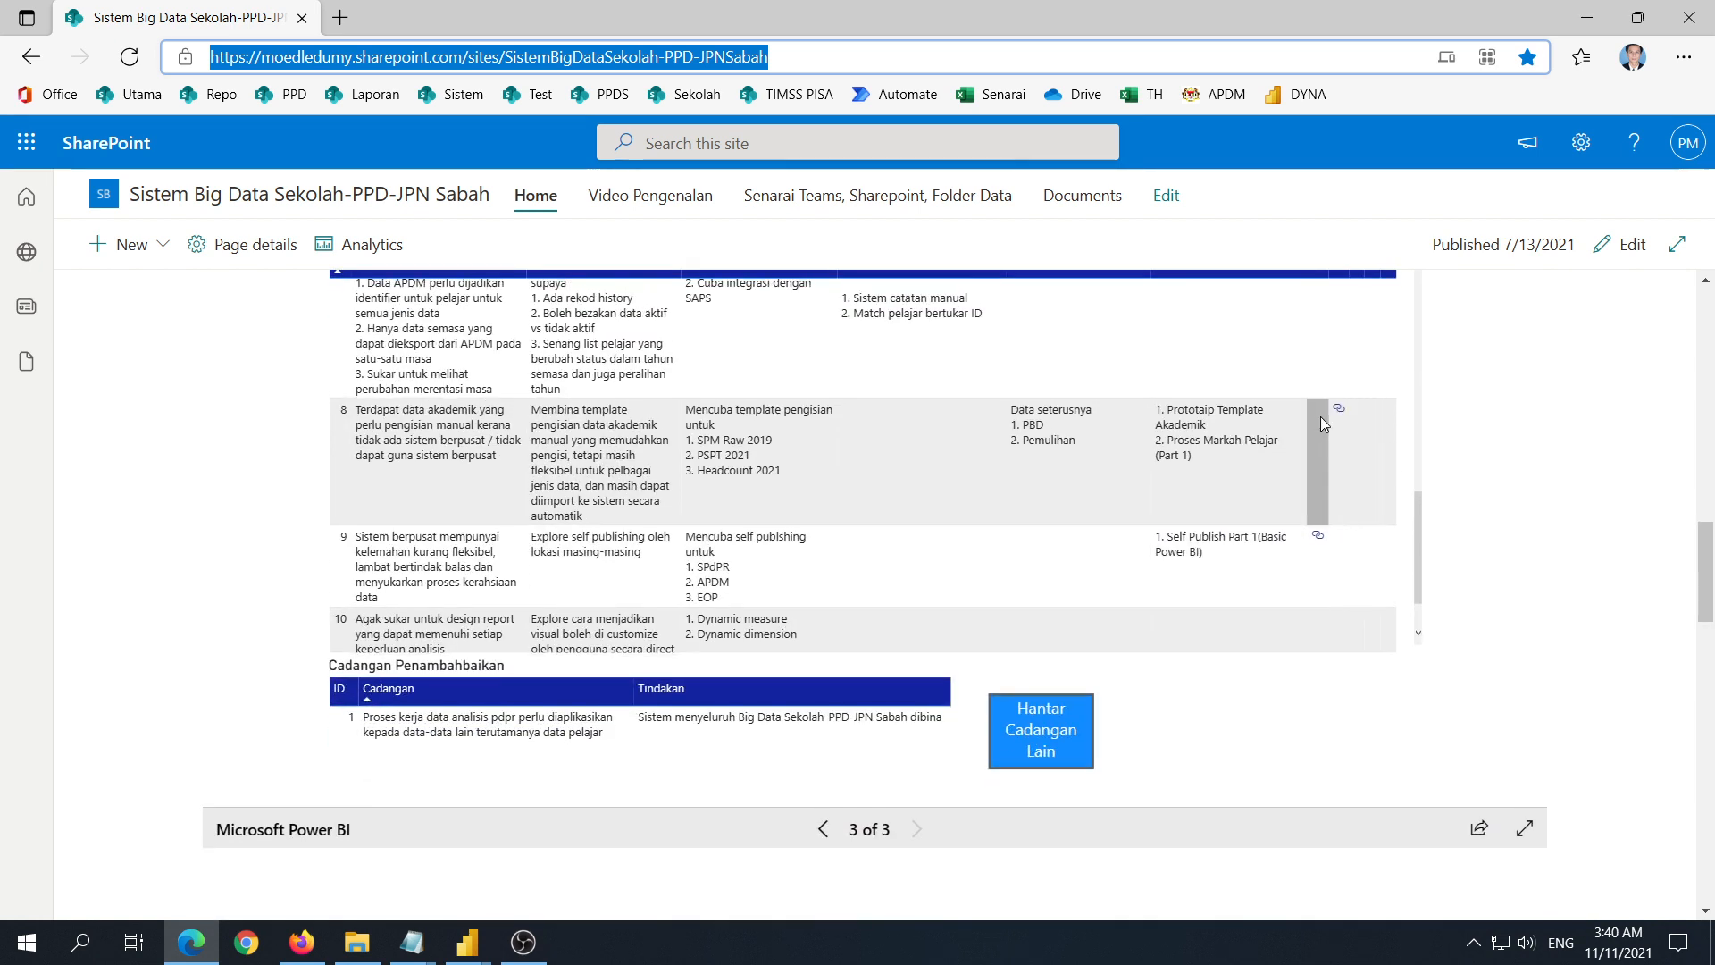
mouse_move(1340, 415)
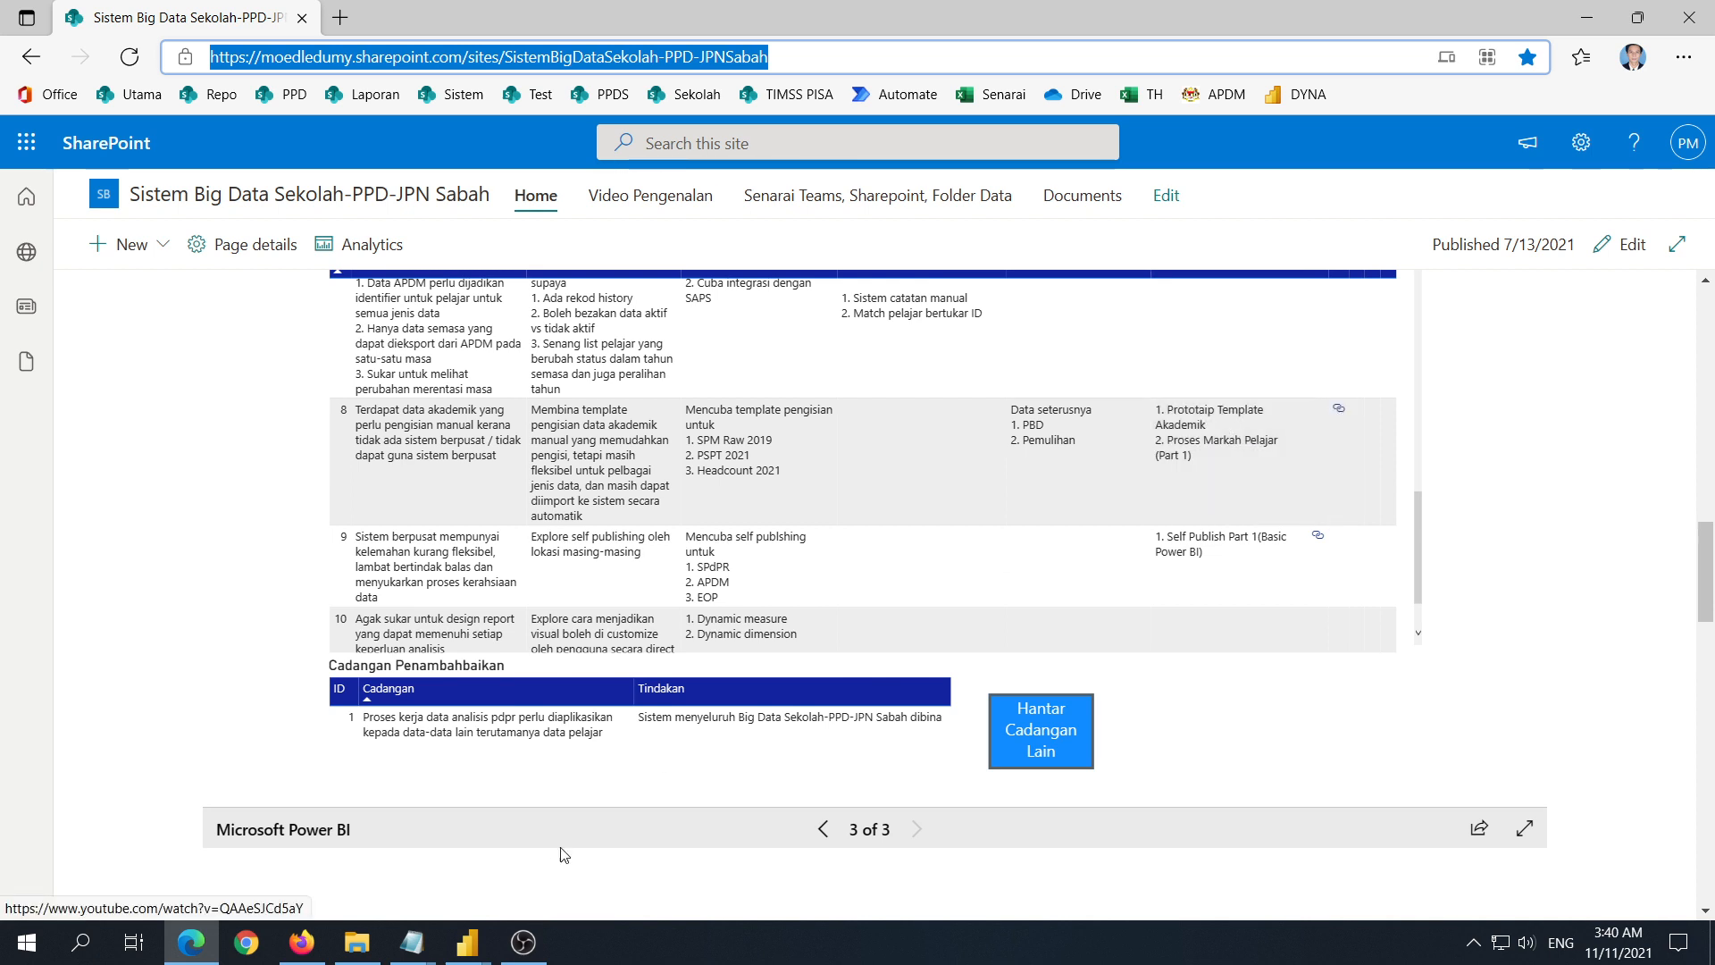
Step: Return to the Power Query Editor and examine the school file names retrieved from SharePoint by the Source step
click(467, 942)
click(617, 883)
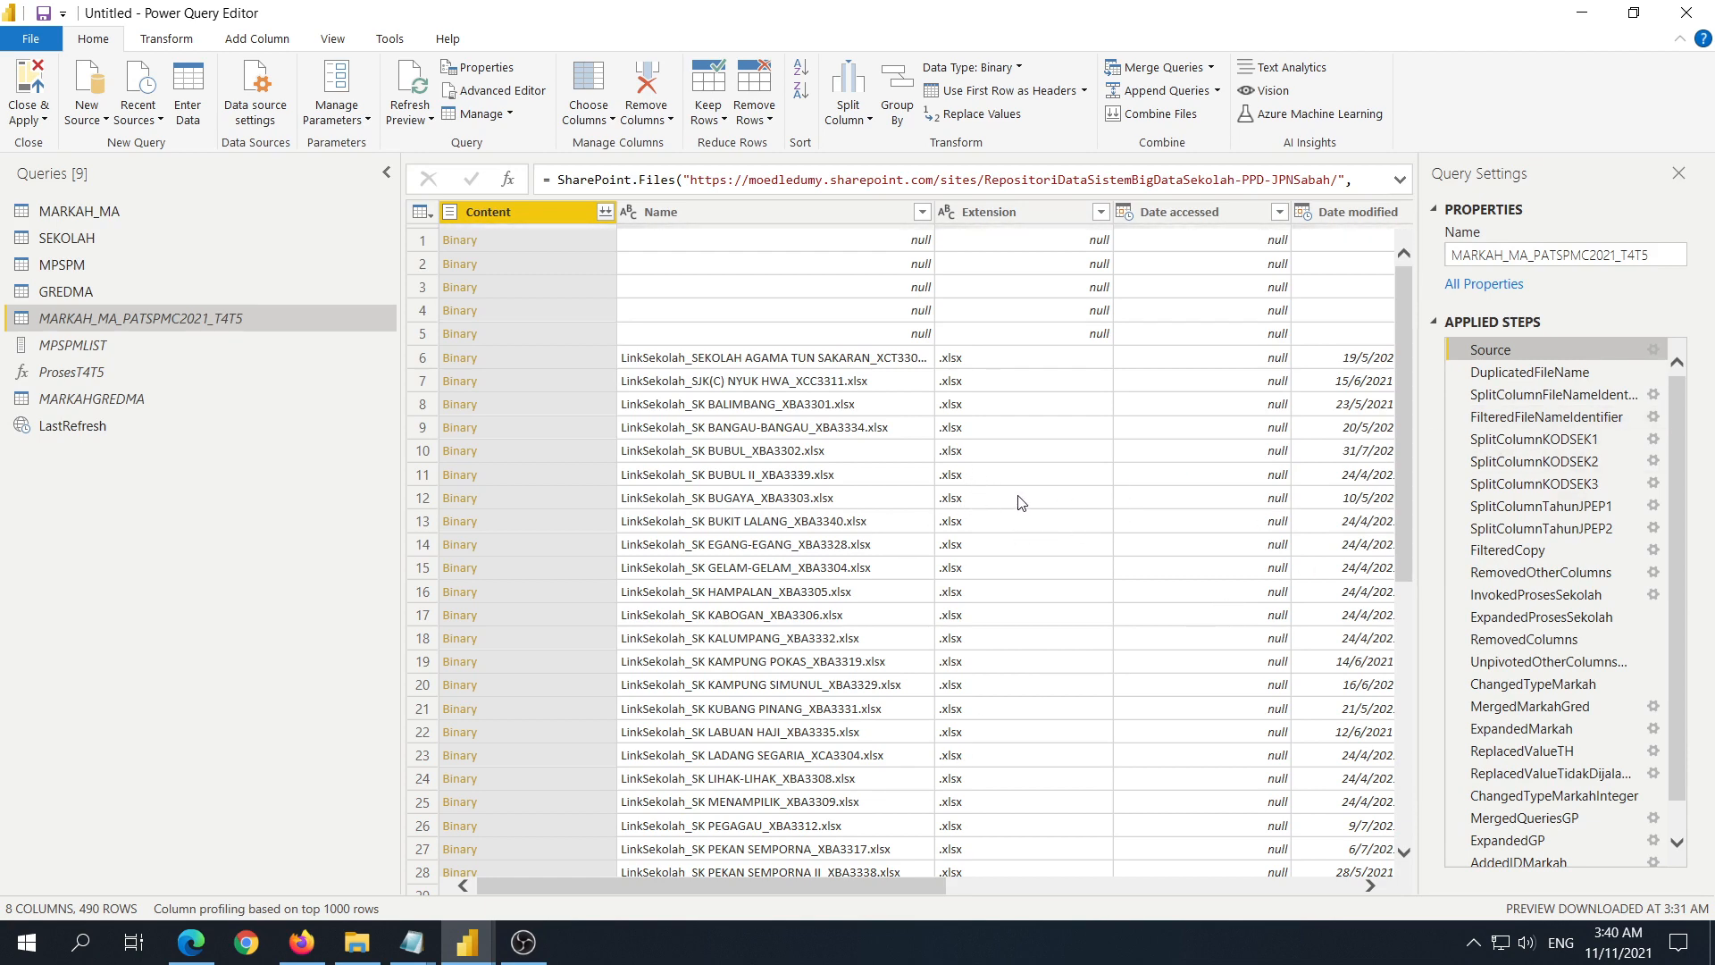
scroll(1021, 503, down, 2)
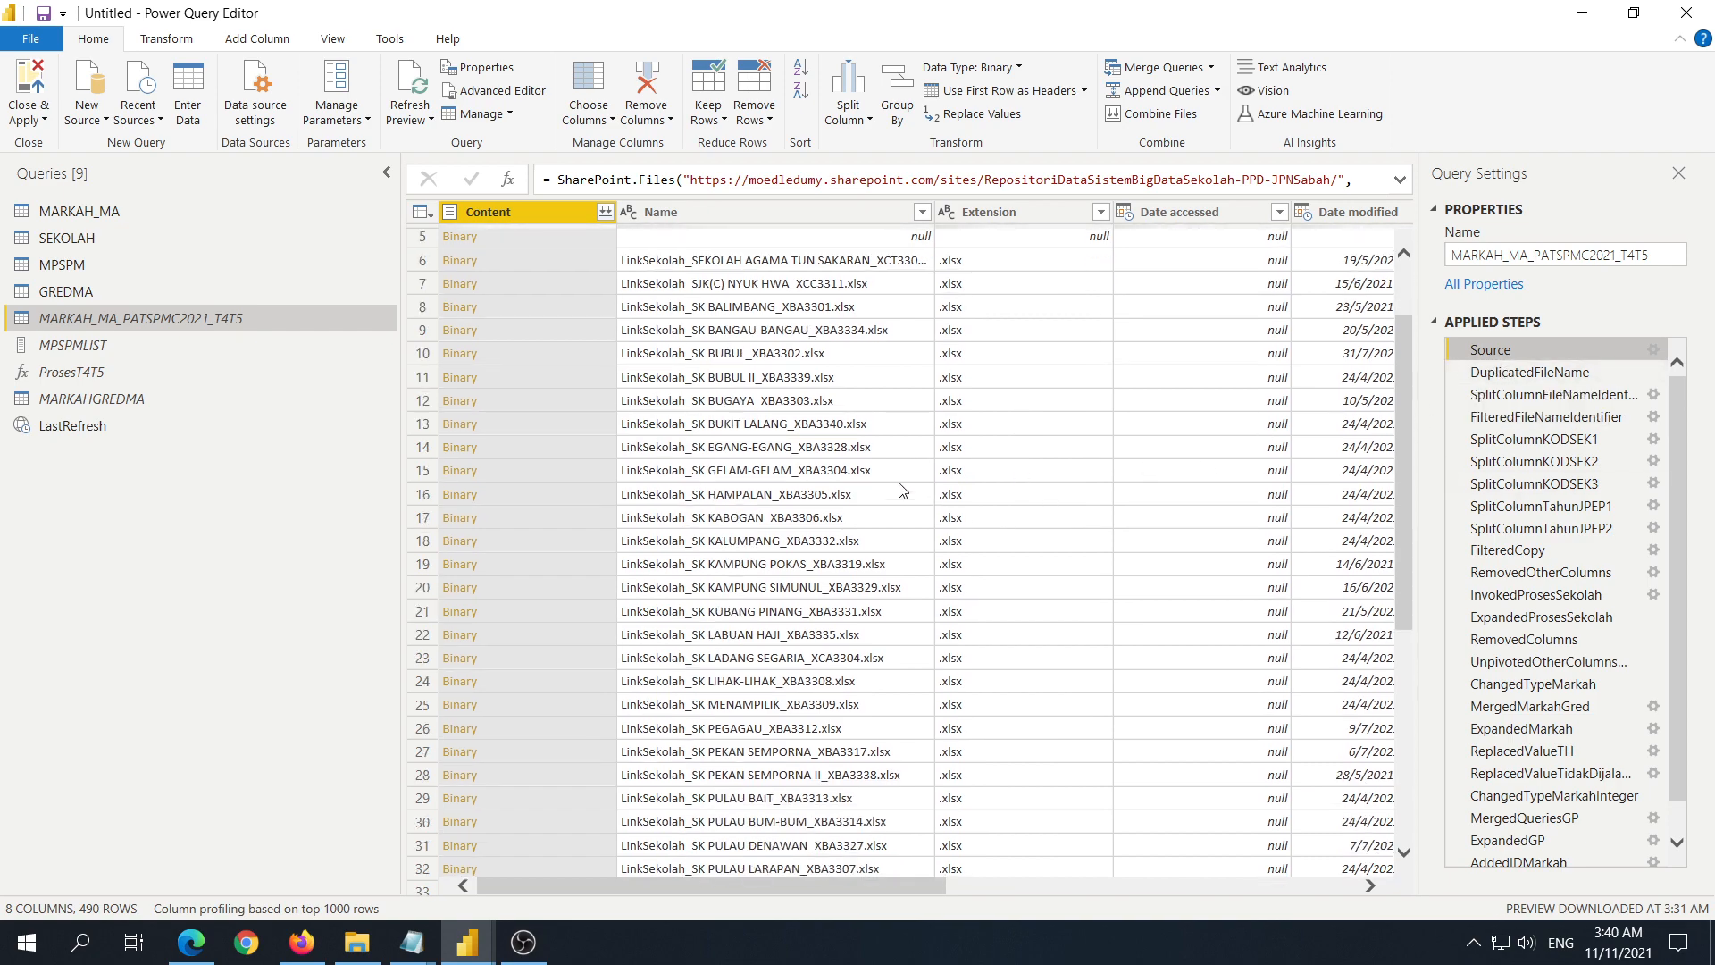
scroll(903, 490, down, 20)
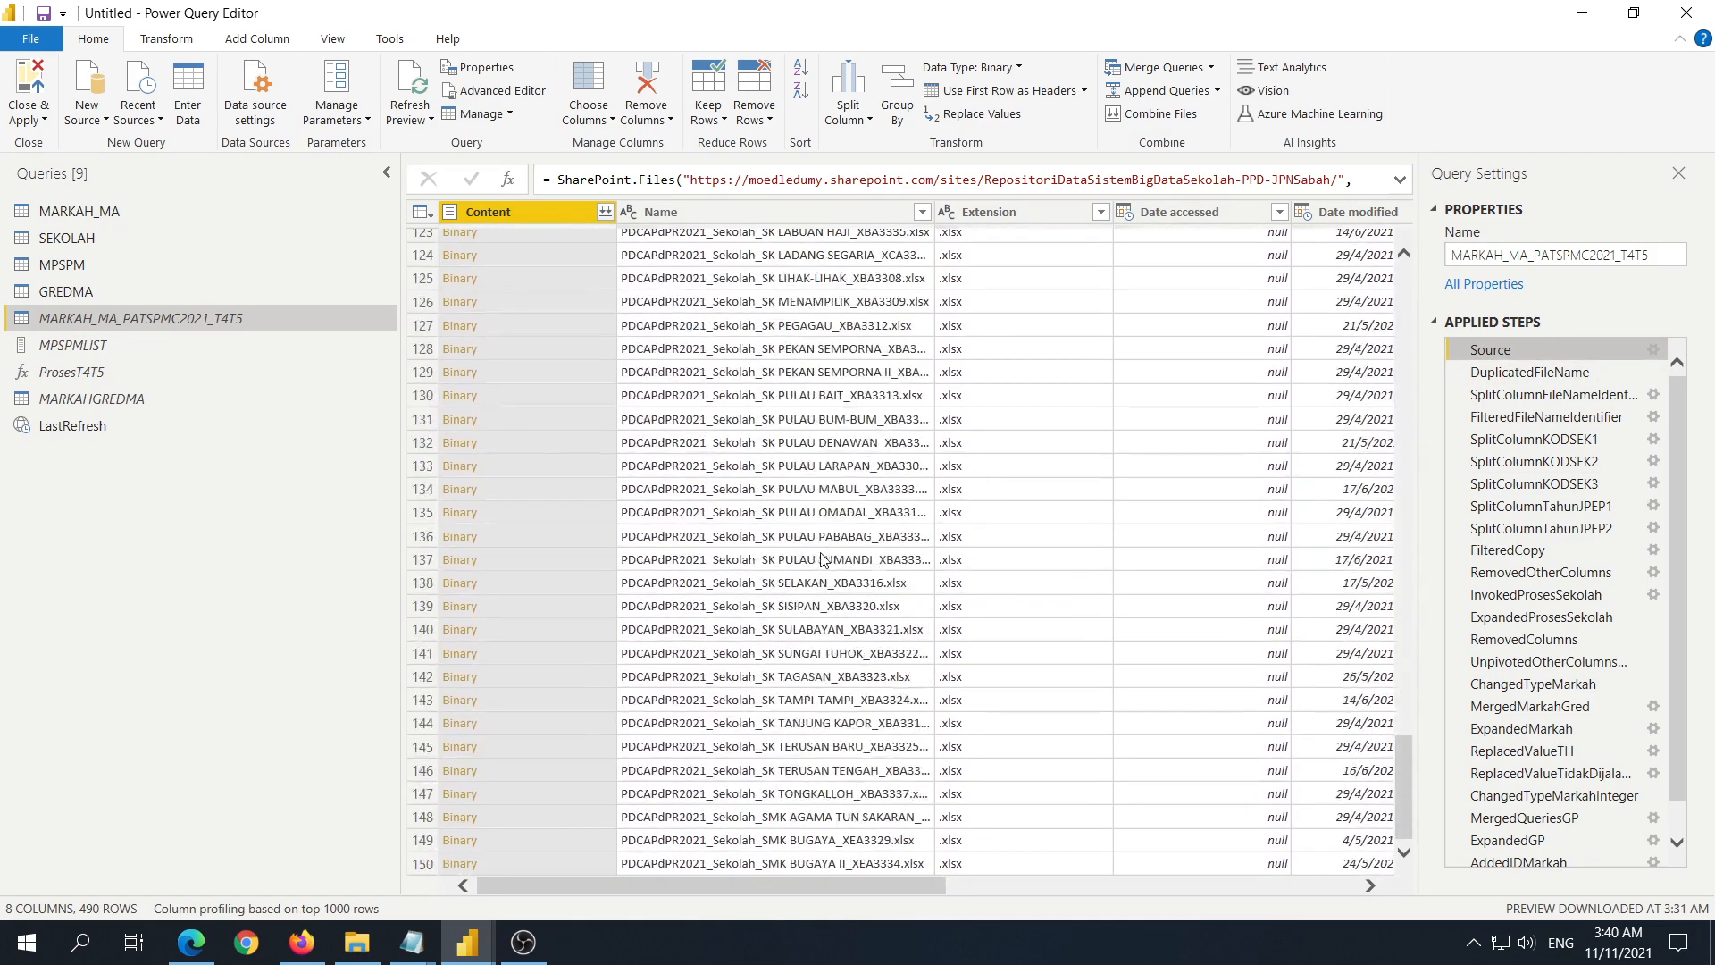
scroll(822, 559, down, 2)
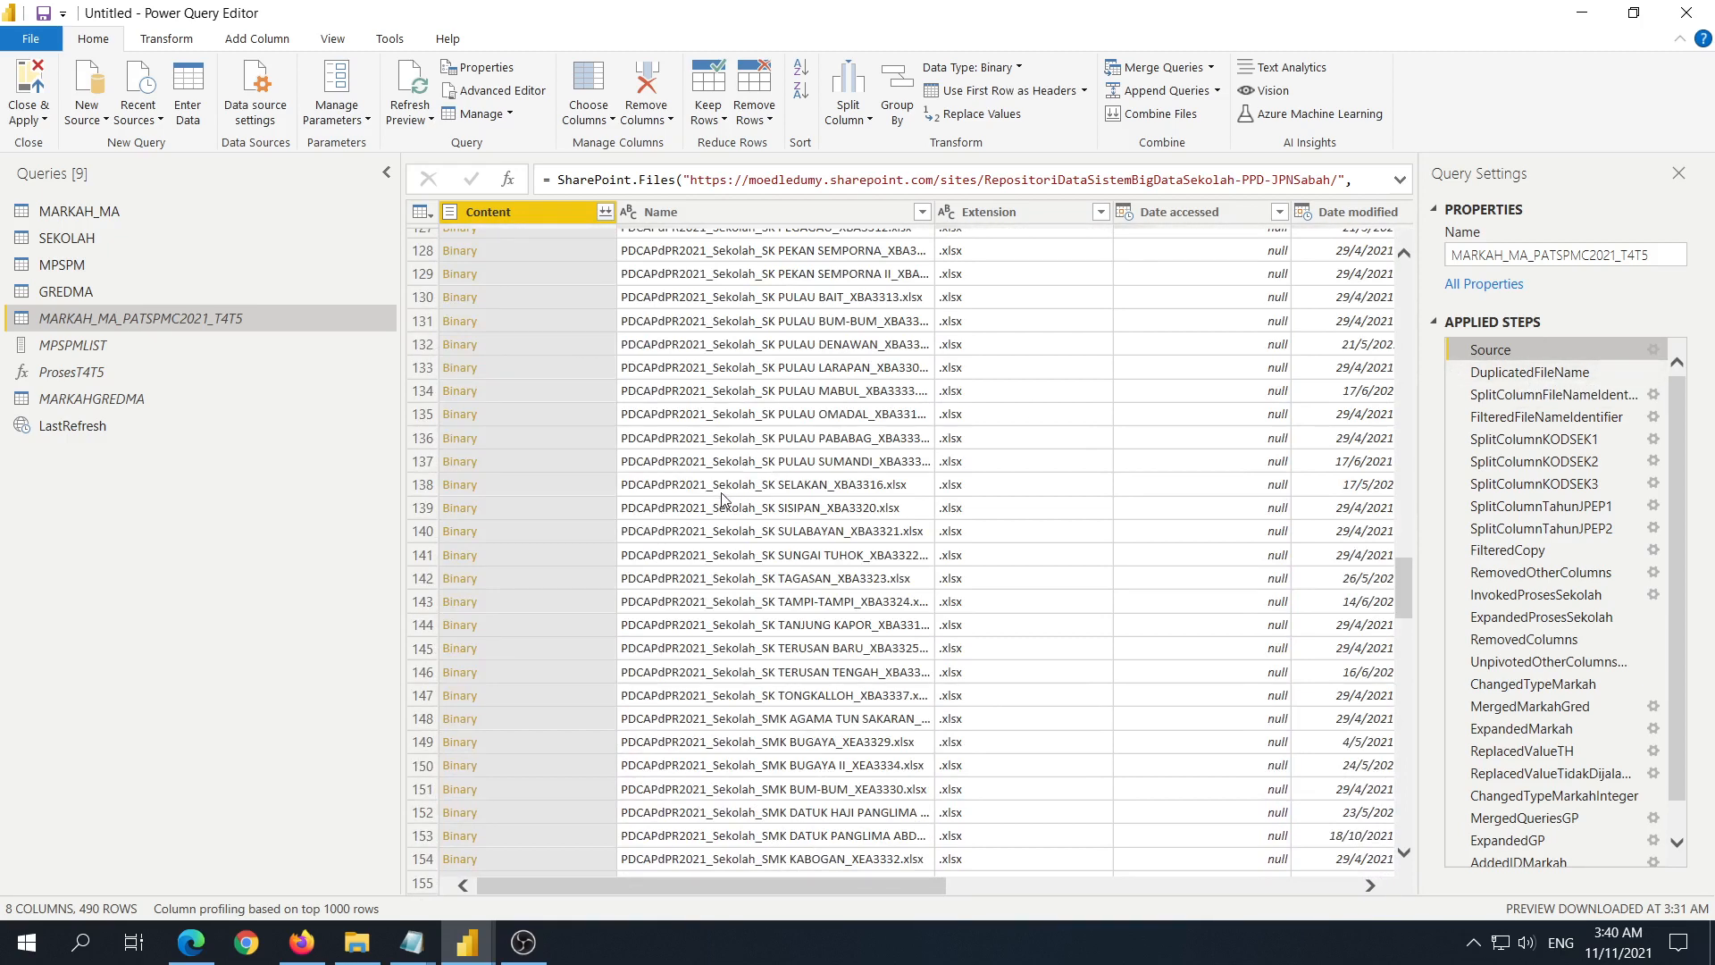
scroll(723, 498, down, 20)
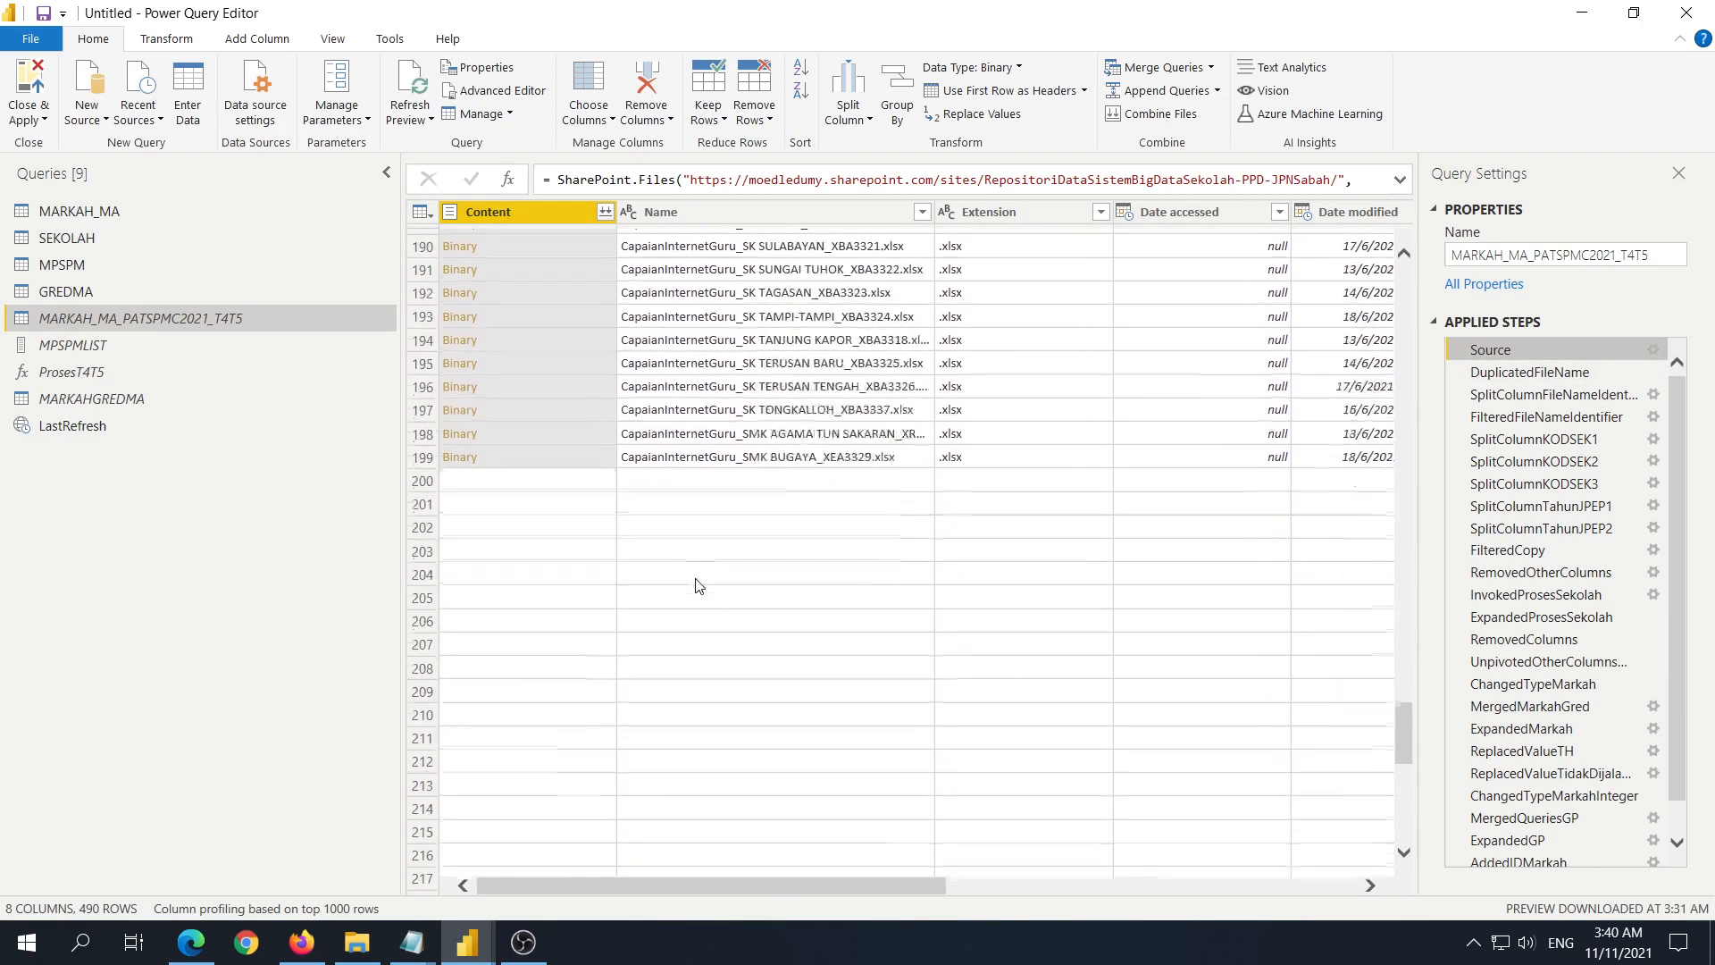
scroll(699, 585, up, 8)
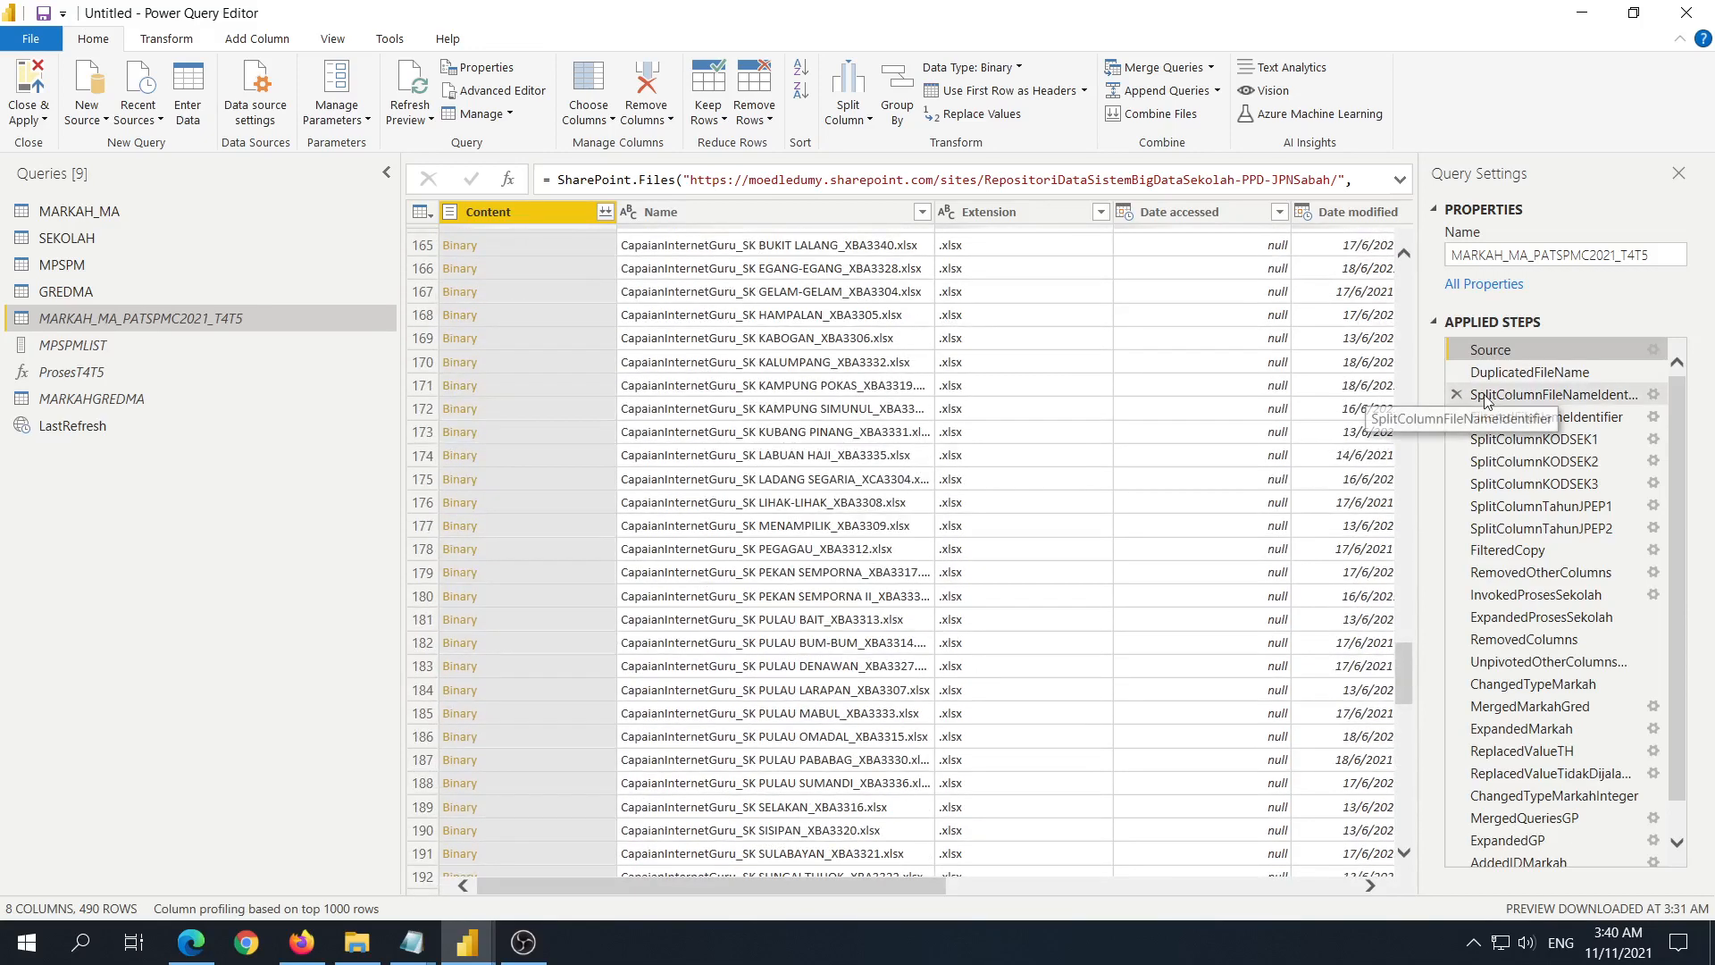
scroll(732, 384, down, 11)
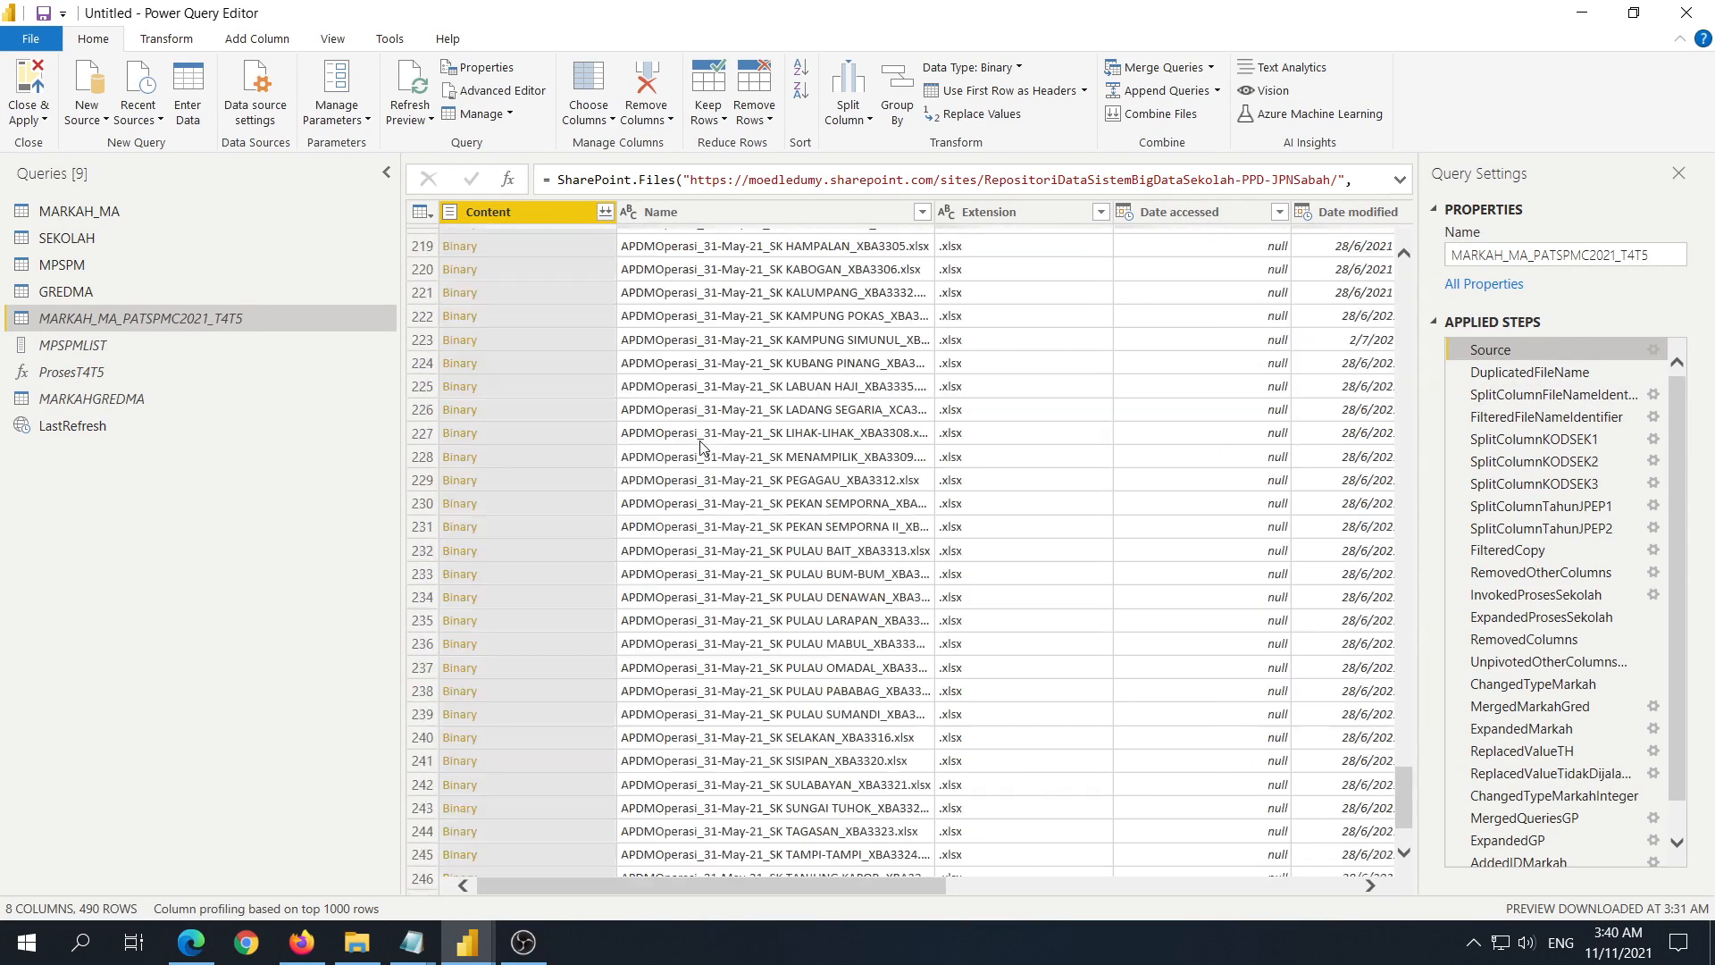
Step: View the DuplicatedFileName step and examine its duplicated Fail SBD column
click(1584, 400)
click(1529, 372)
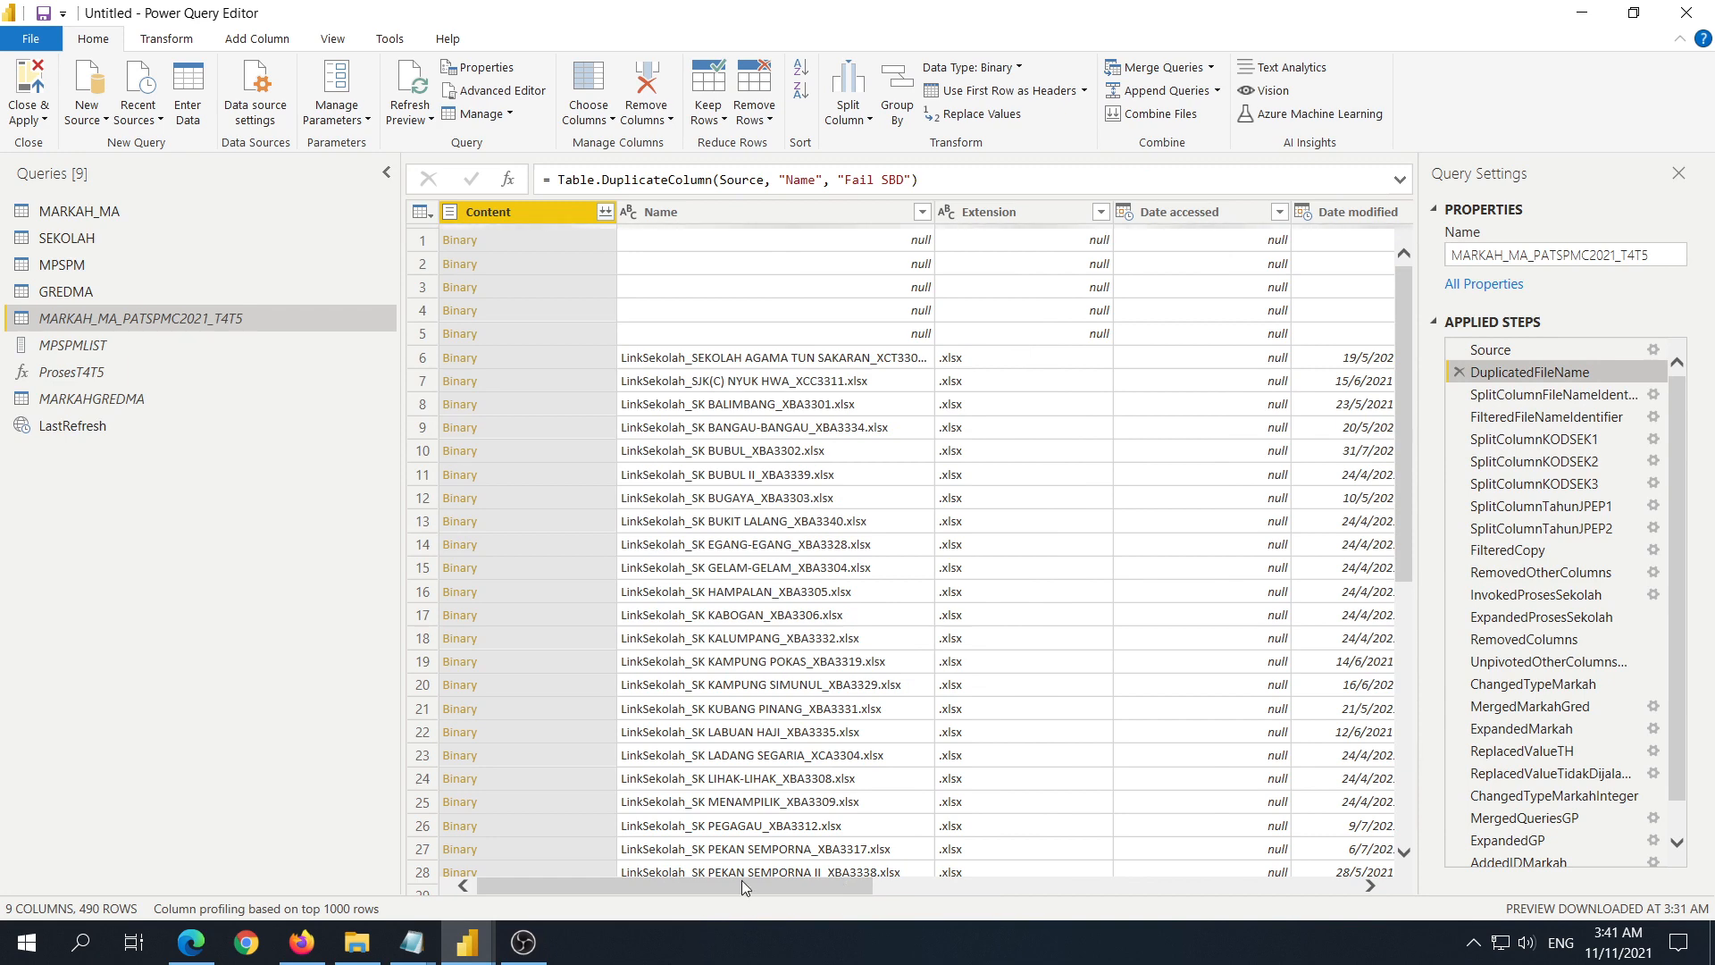
drag(746, 887, 1232, 887)
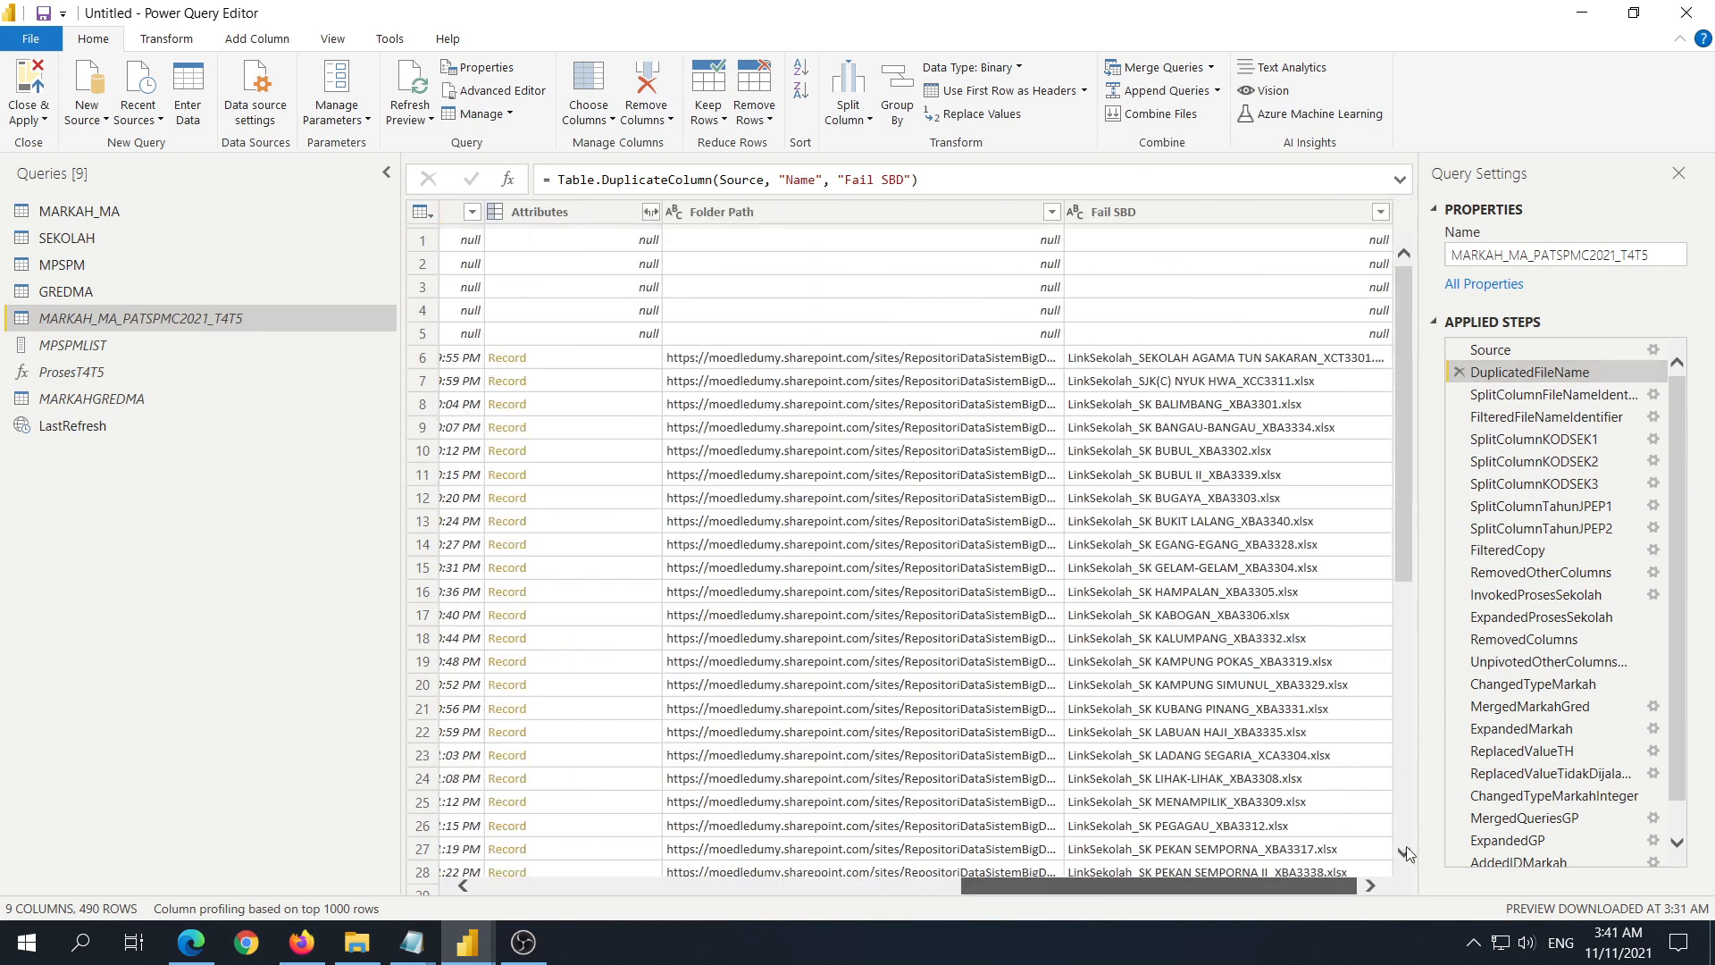
Step: View the file name identifier split step and examine its FileNameIdentifier, Name.2 and Fail SBD columns across the file rows
click(1548, 396)
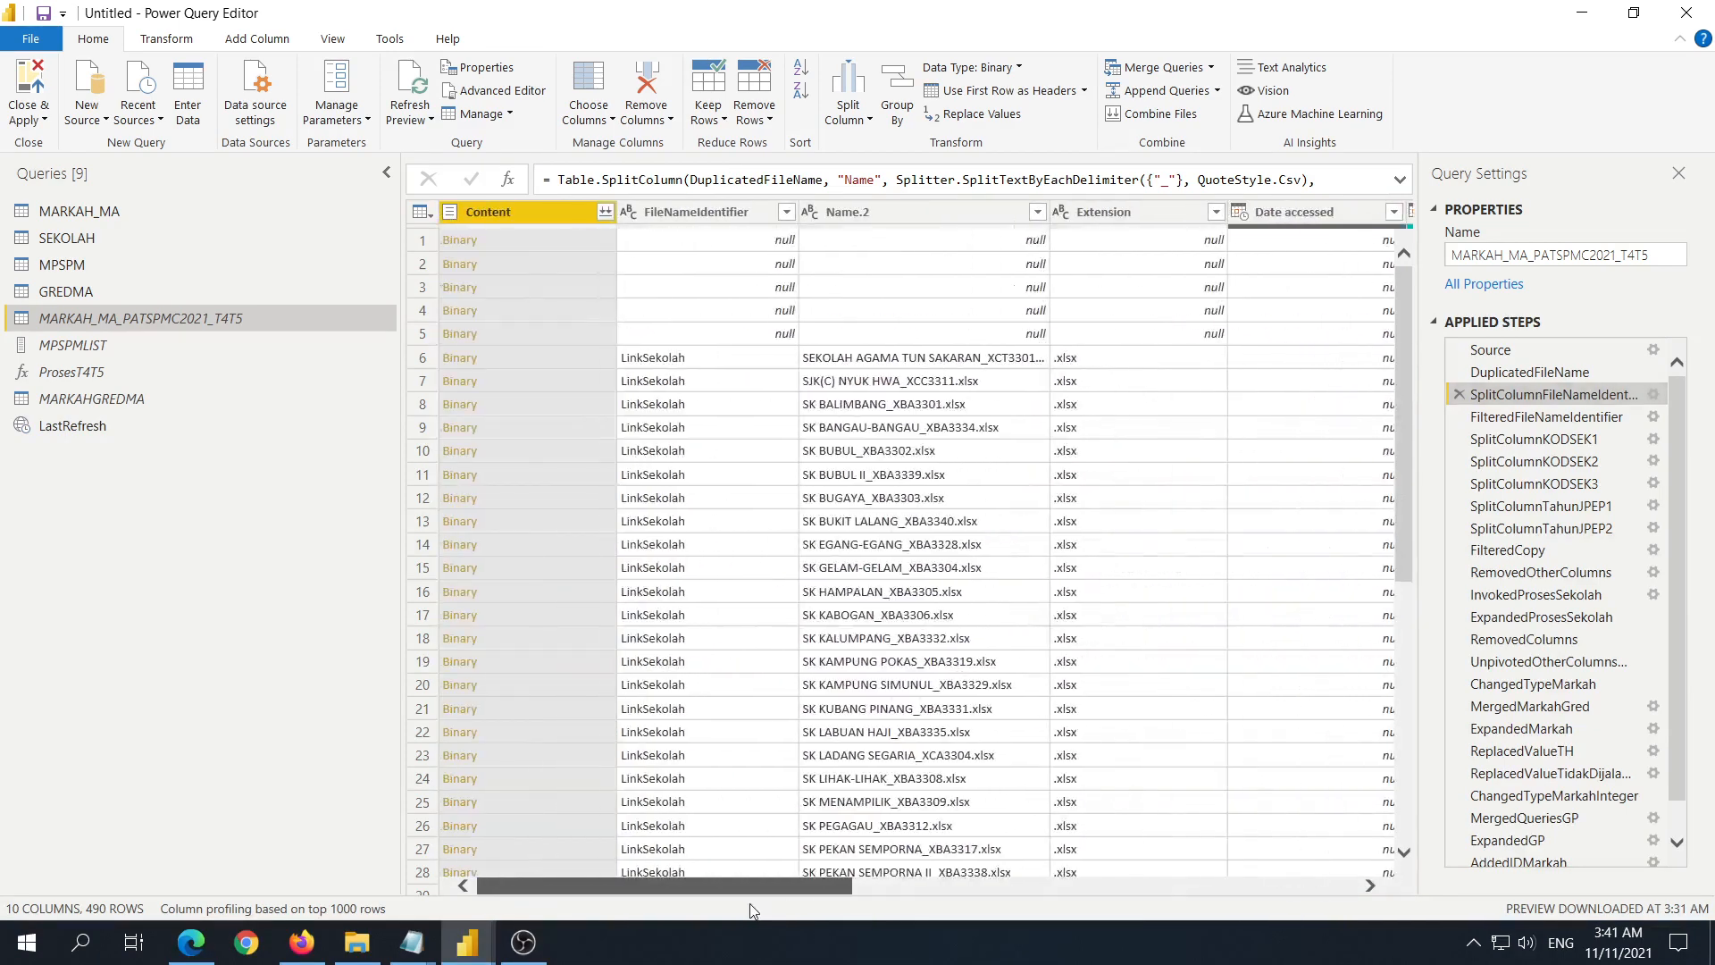
scroll(697, 398, down, 20)
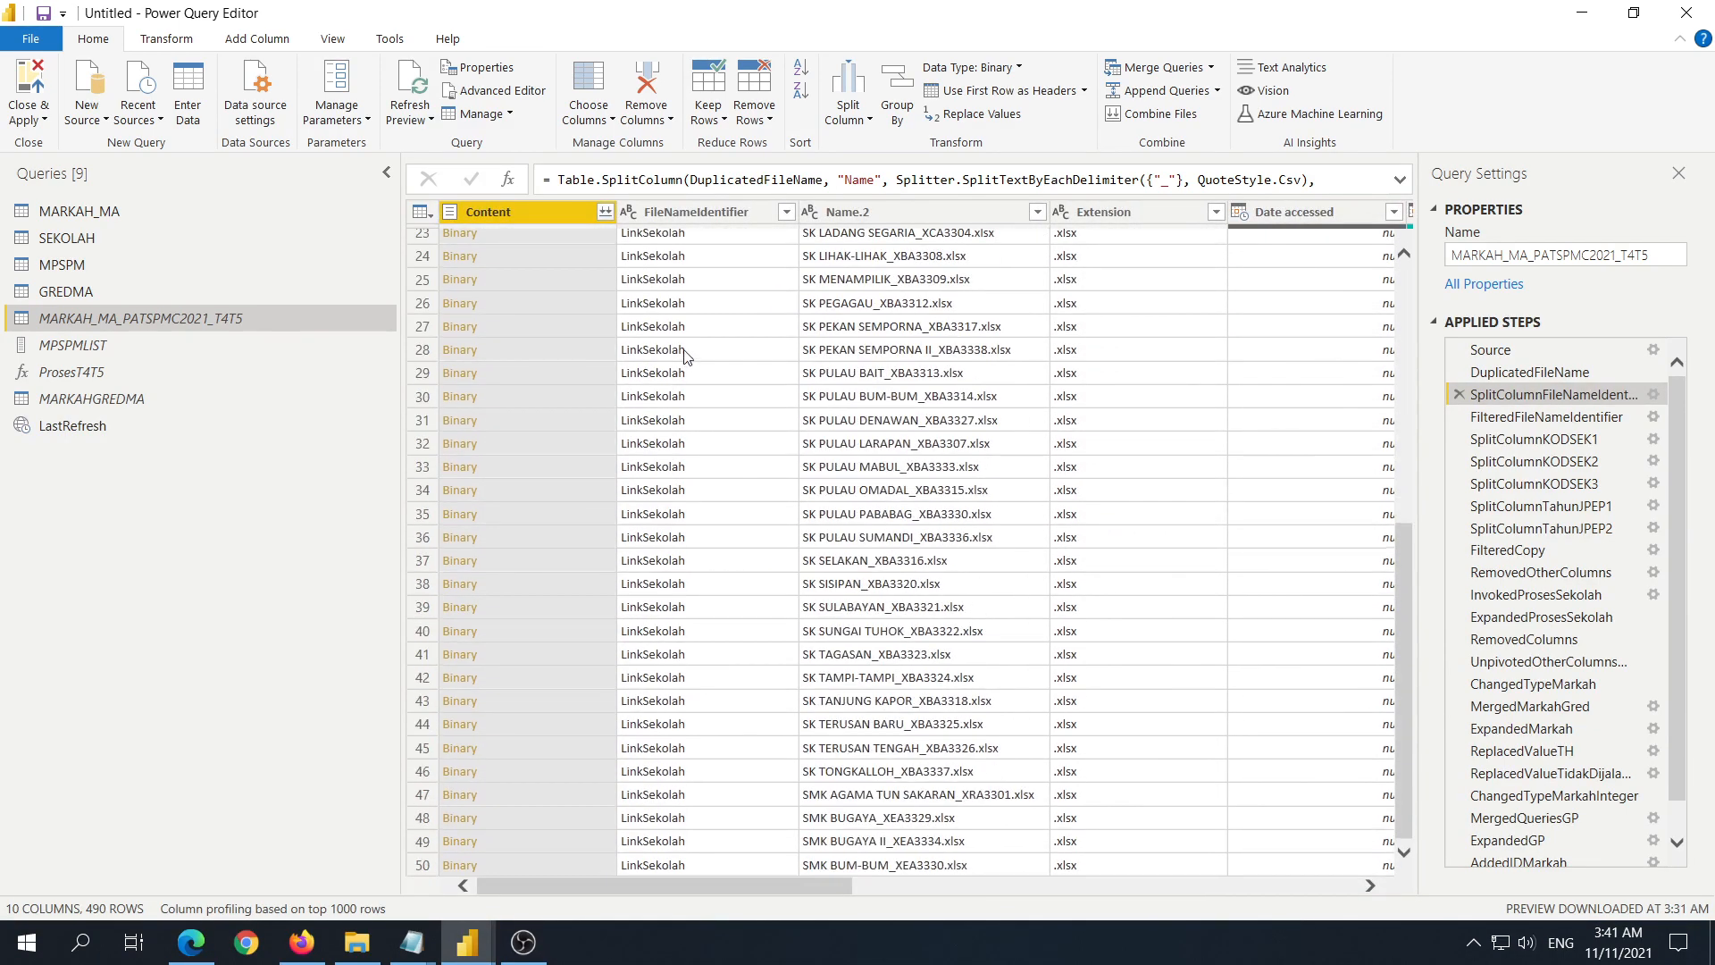
scroll(712, 391, down, 20)
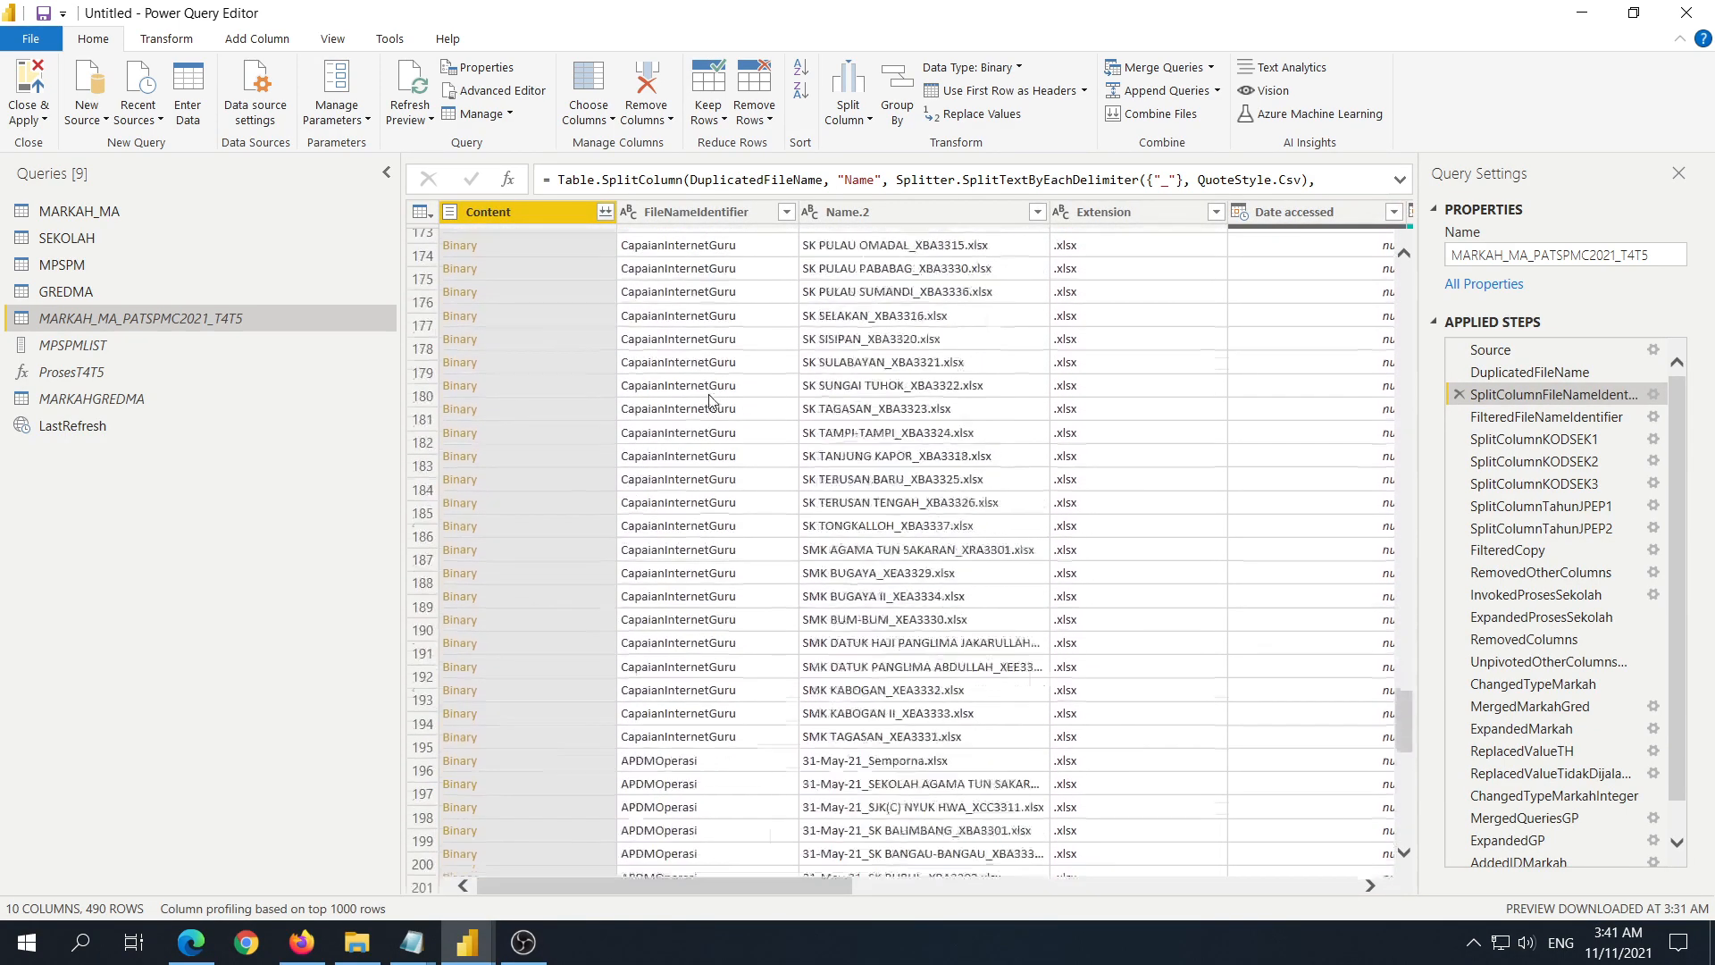
scroll(738, 375, down, 20)
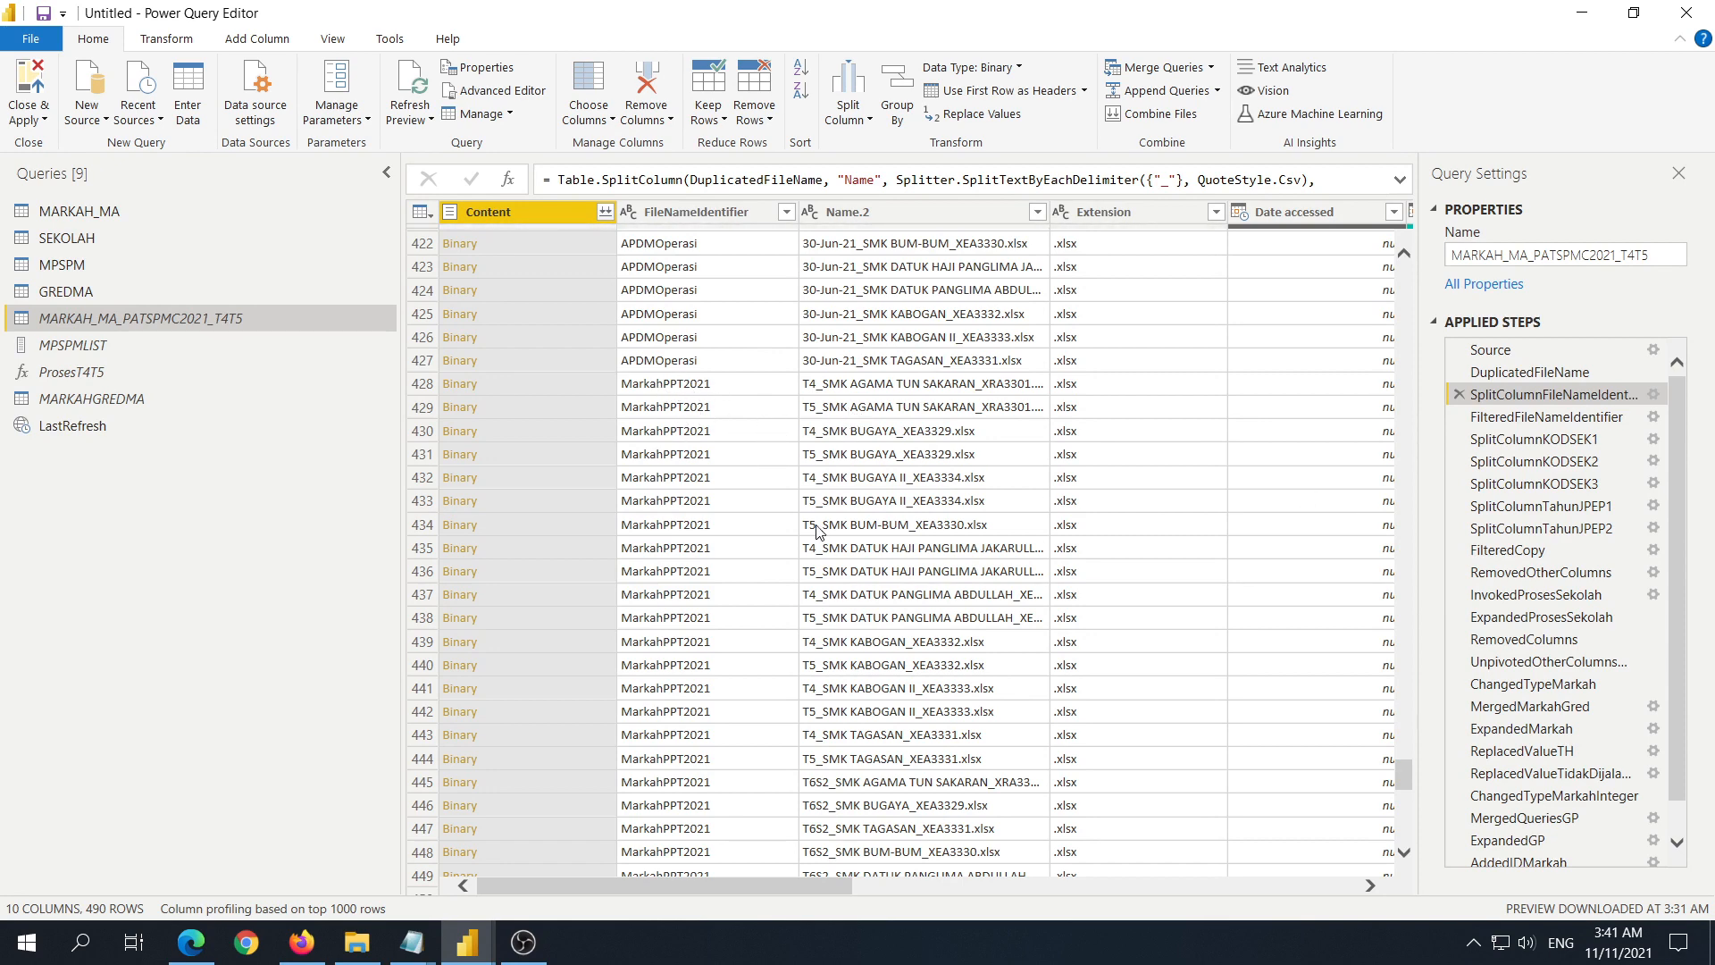
click(771, 878)
drag(775, 887, 1420, 898)
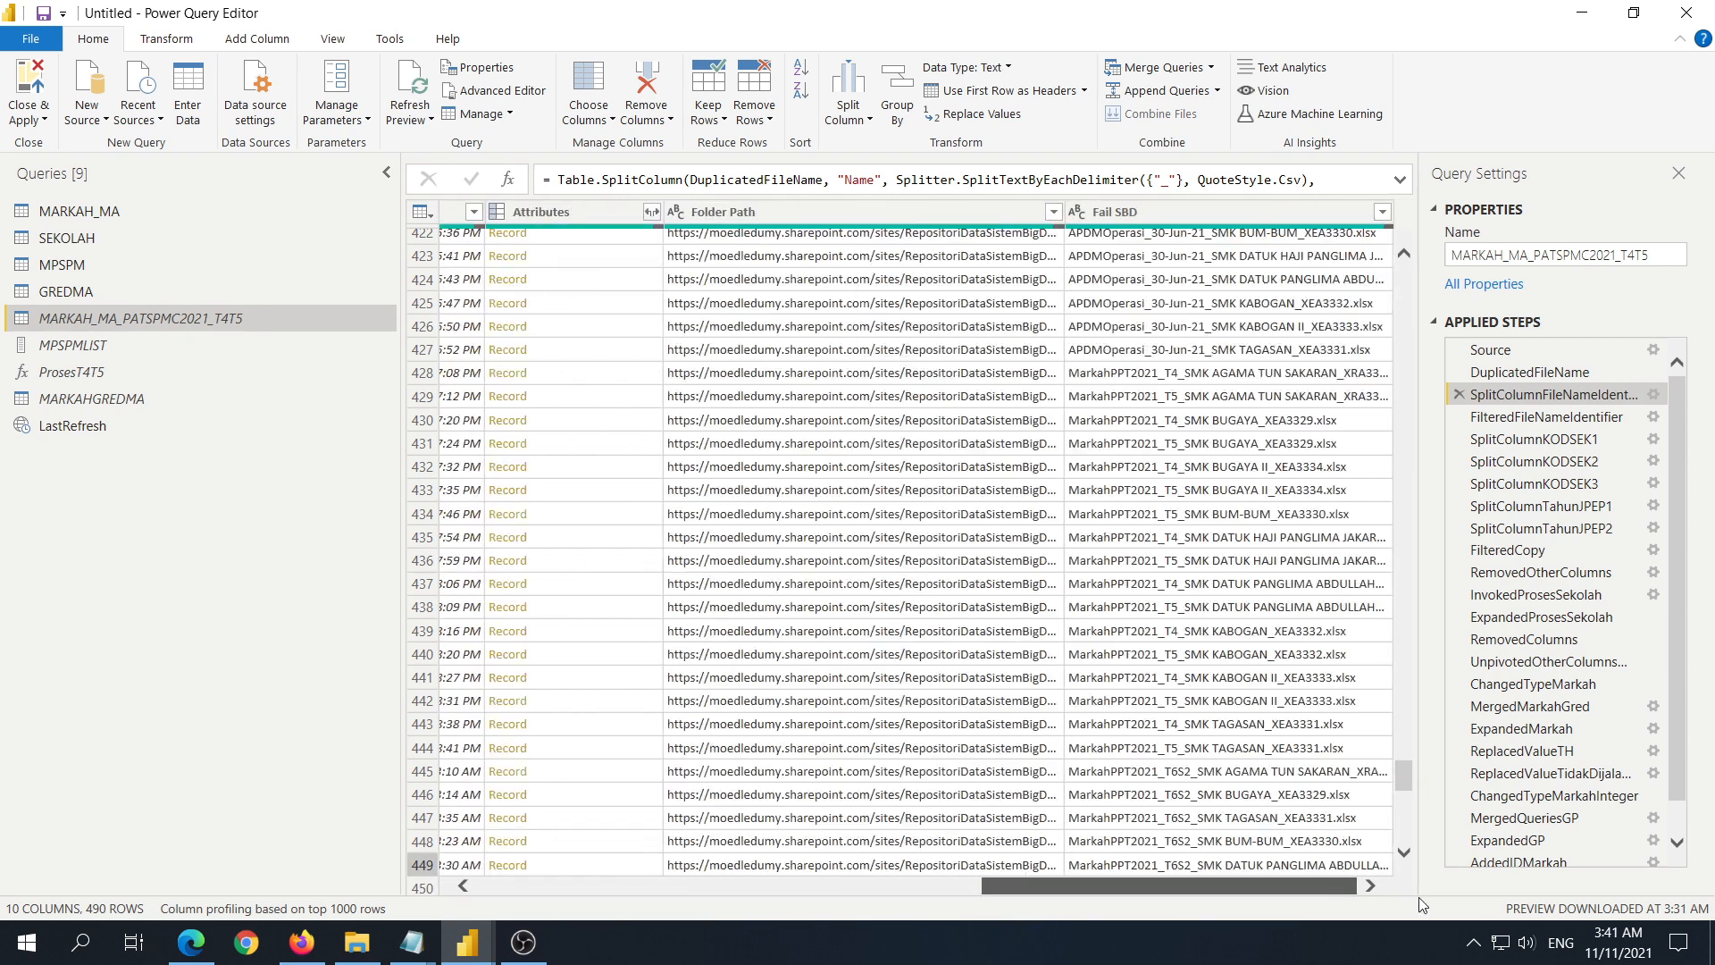
drag(1264, 891, 759, 889)
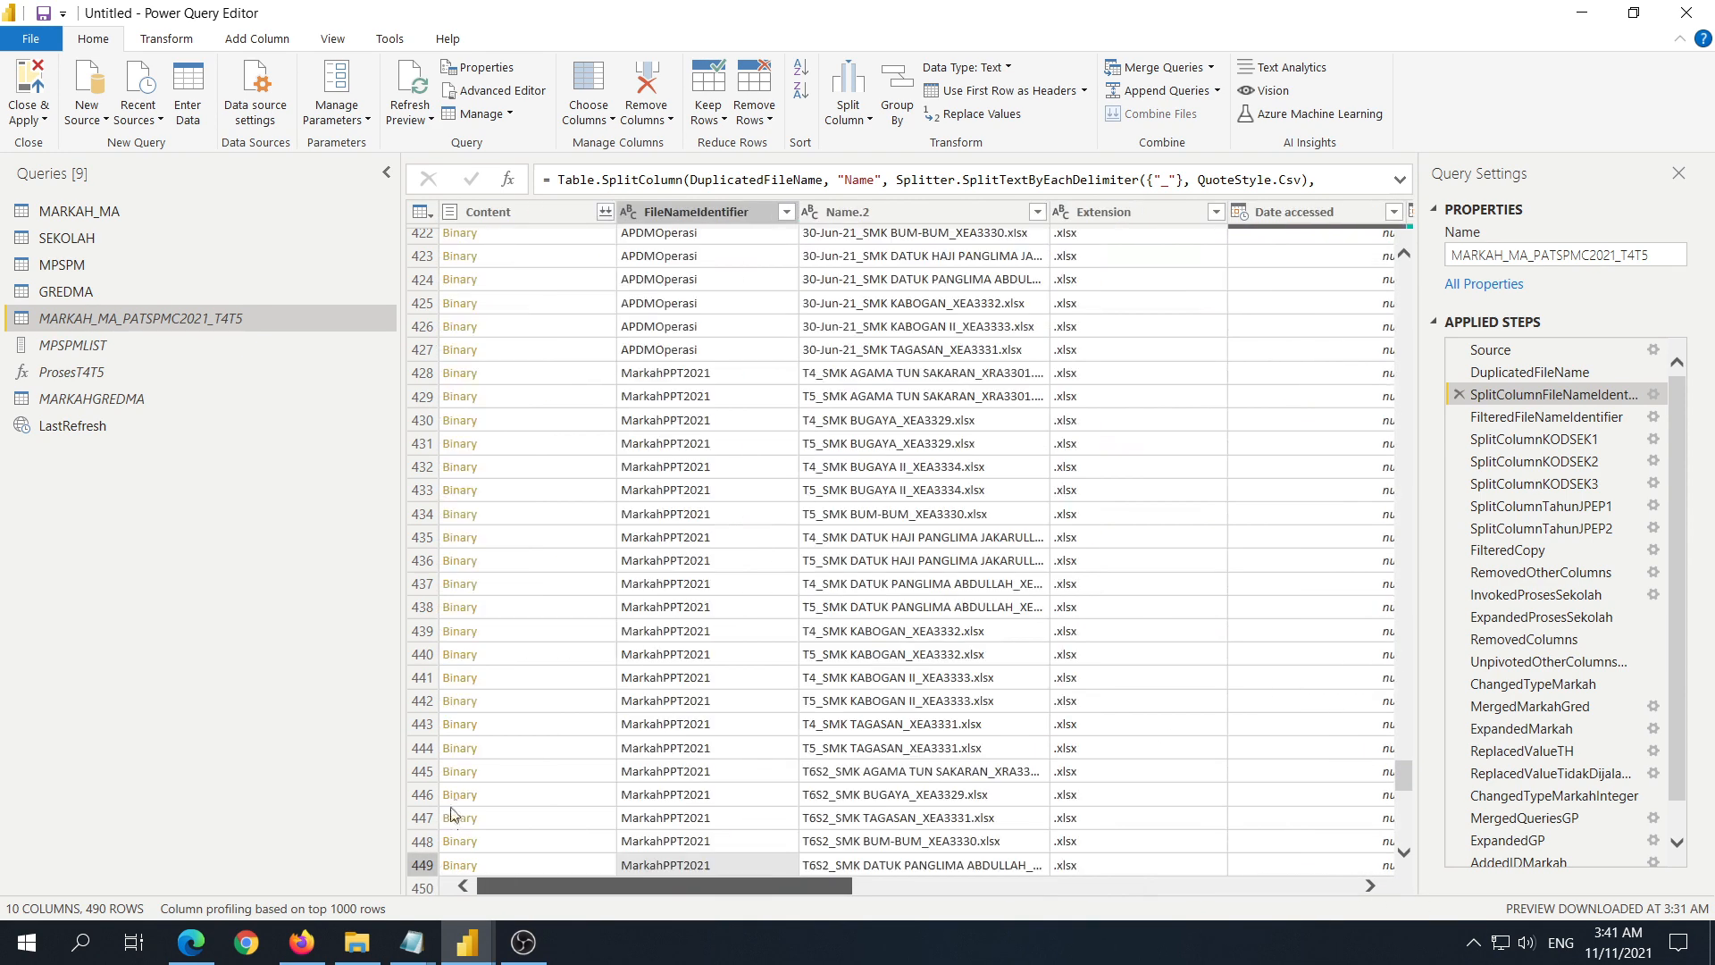
scroll(764, 471, up, 3)
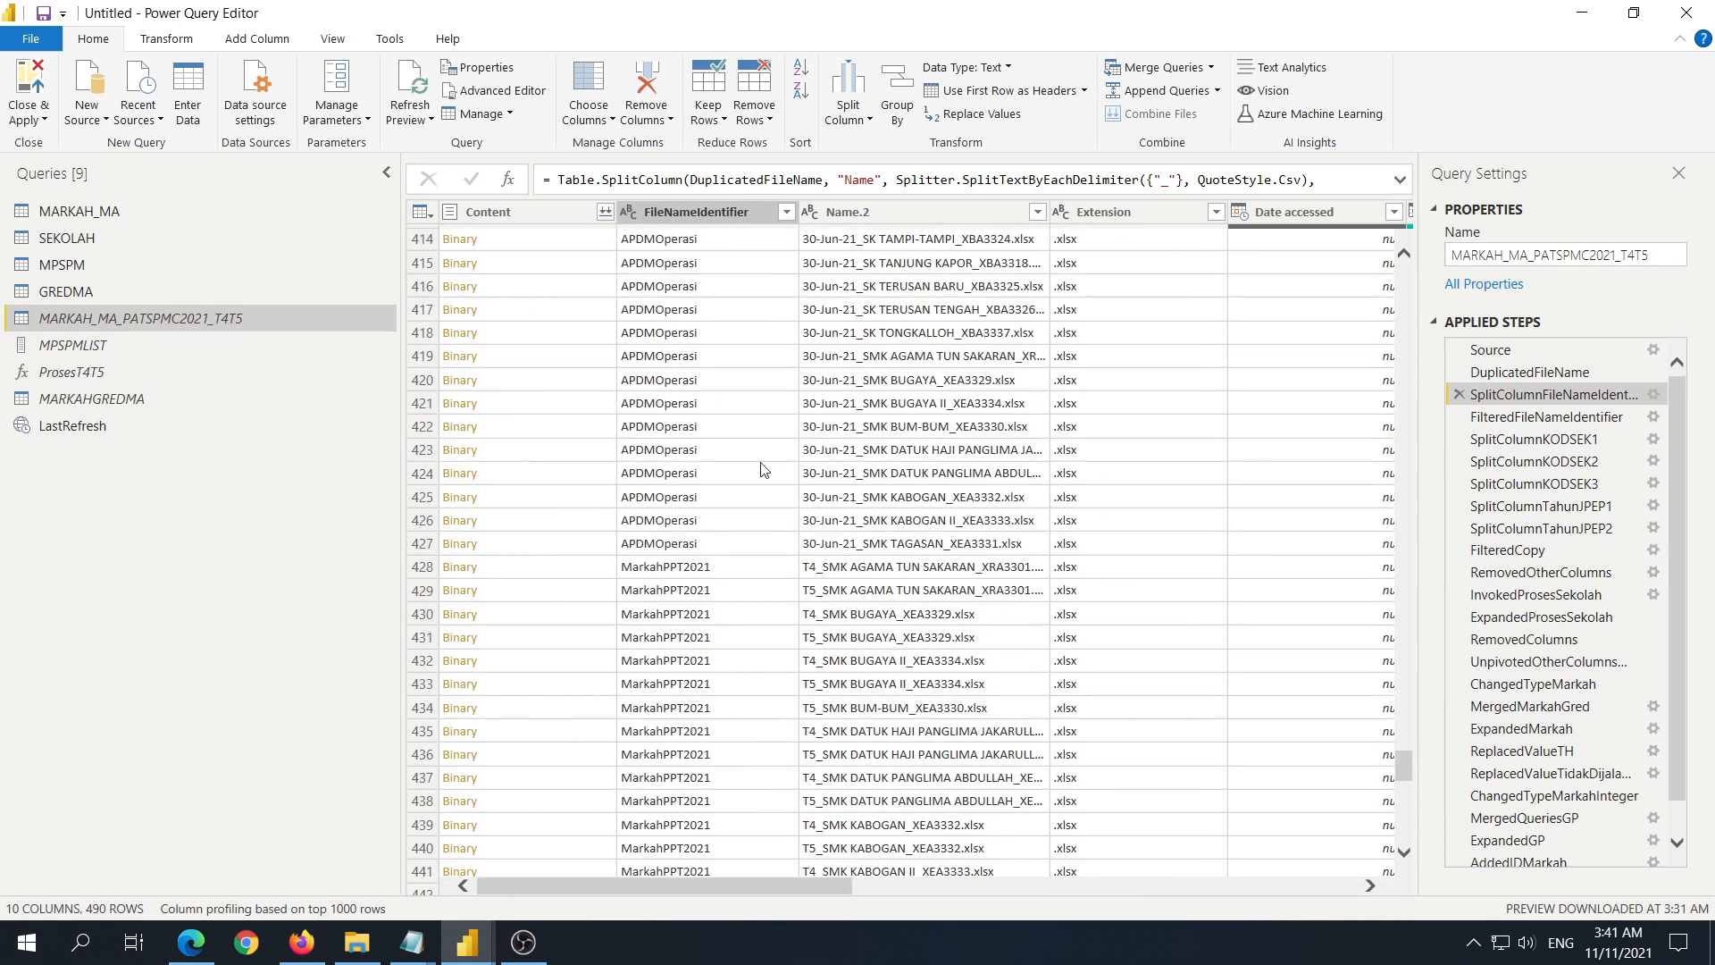
Step: View the FilteredFileNameIdentifier step and the KODSEK column splits, examining the TING and KODSEK columns
click(1510, 417)
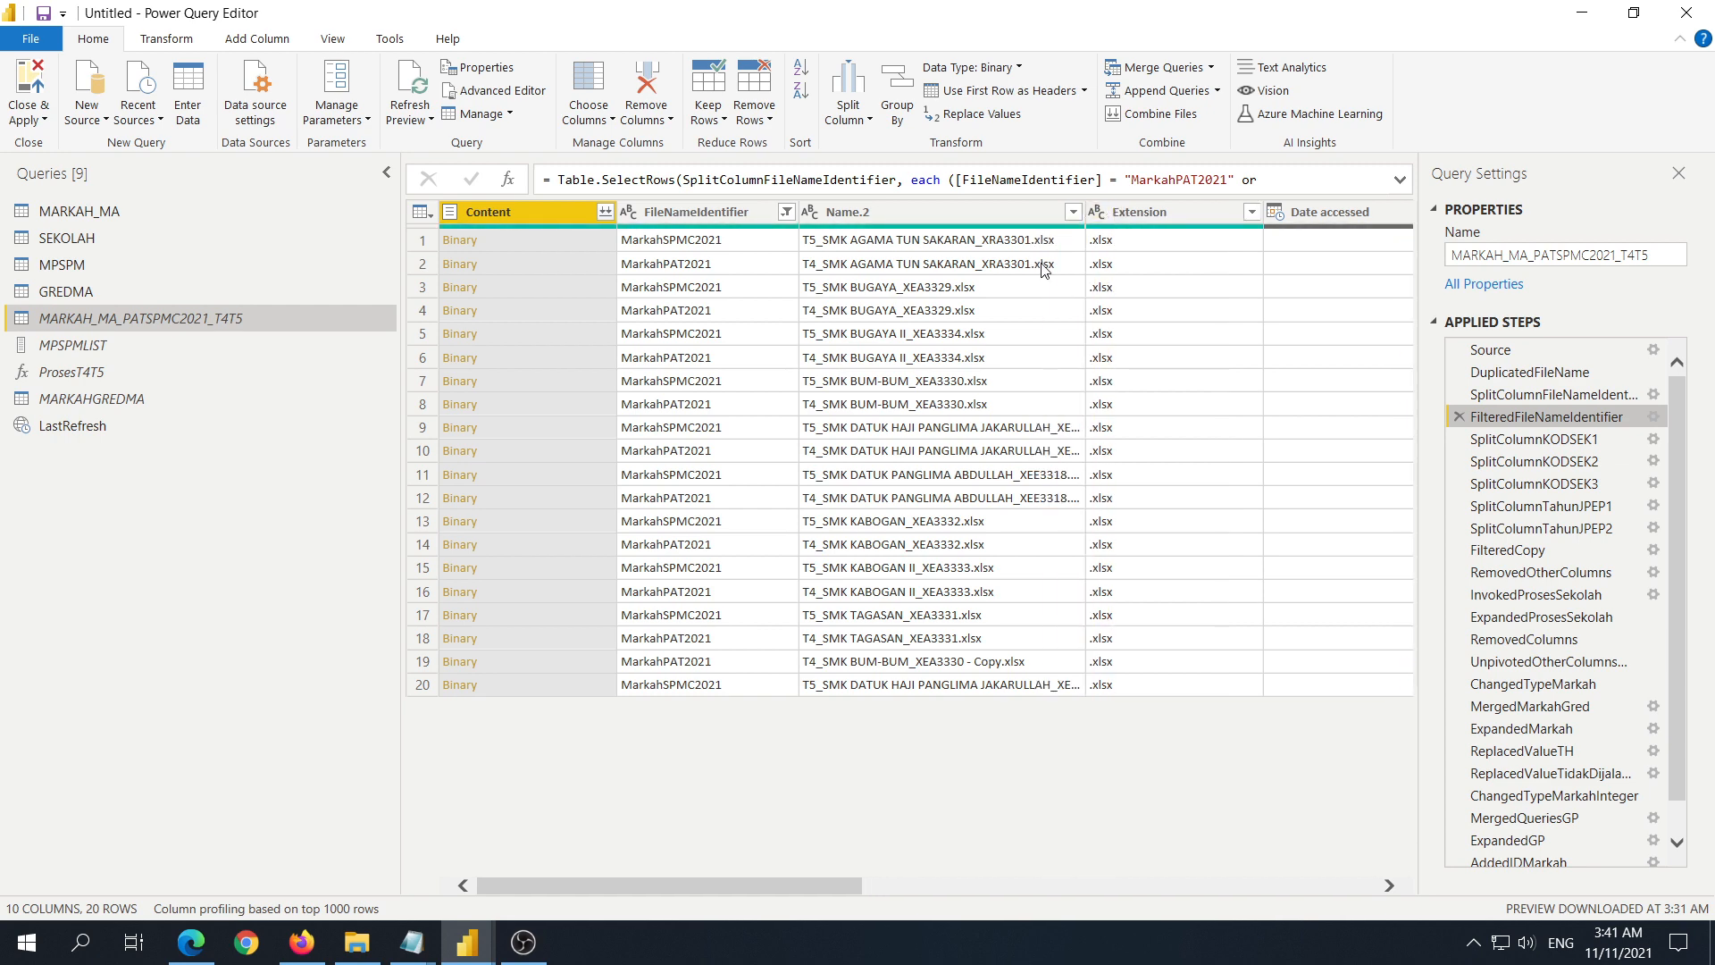
click(1537, 439)
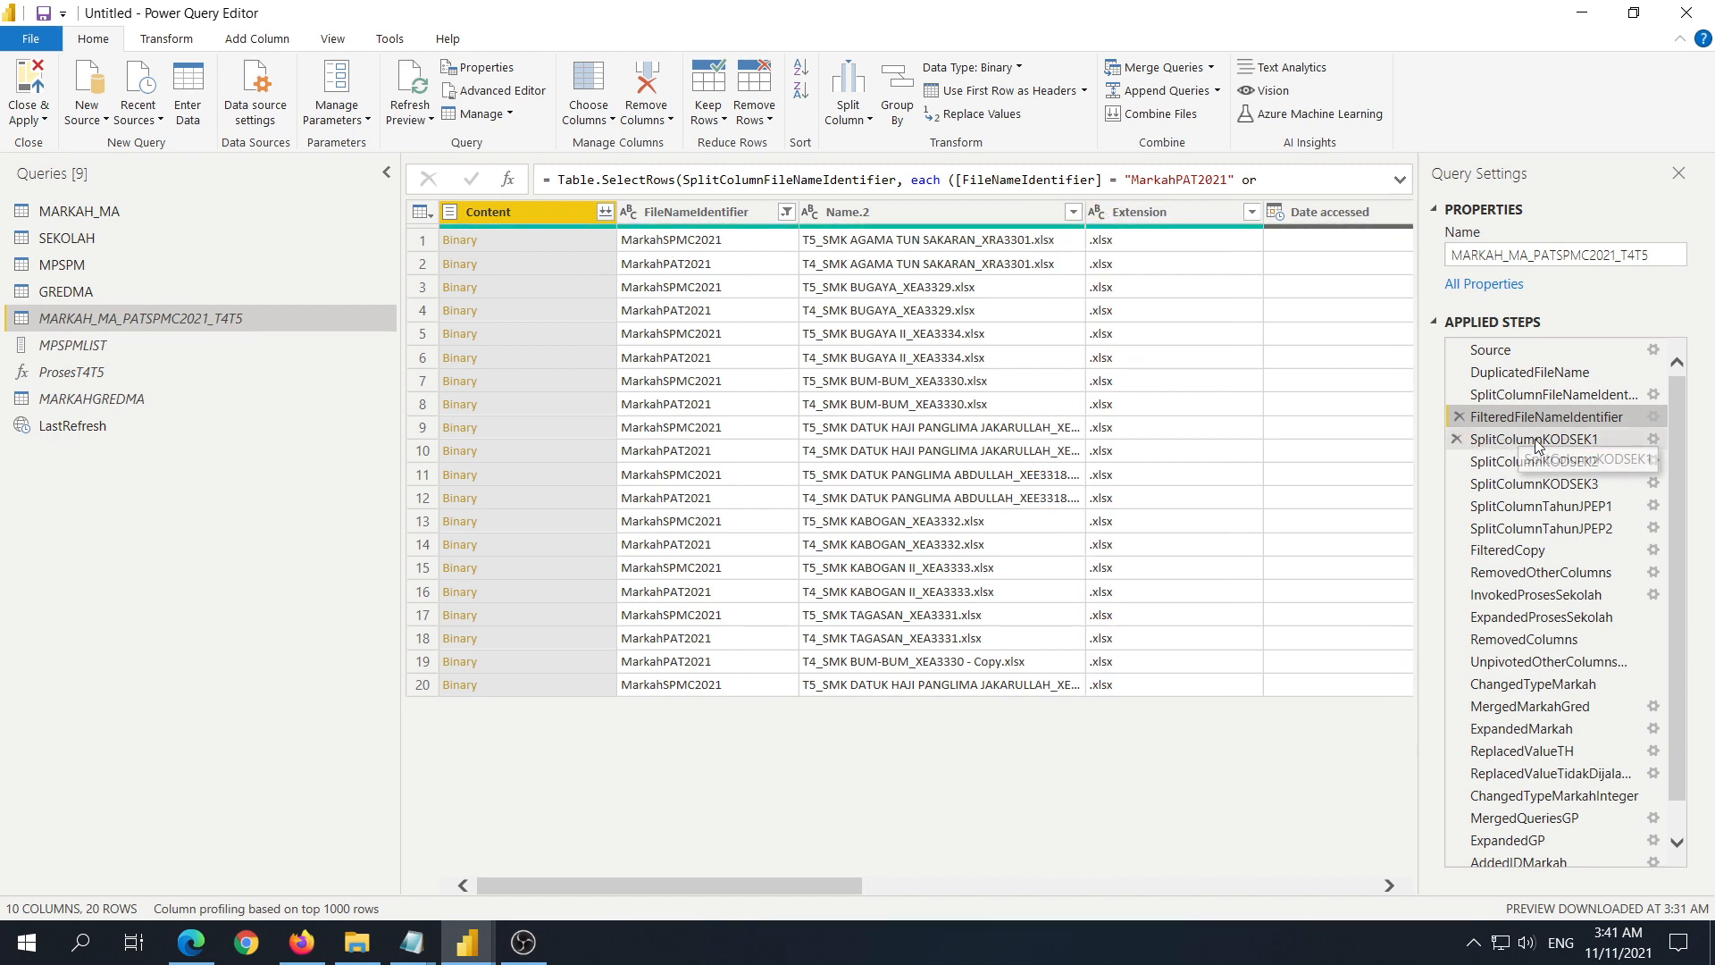
click(1519, 483)
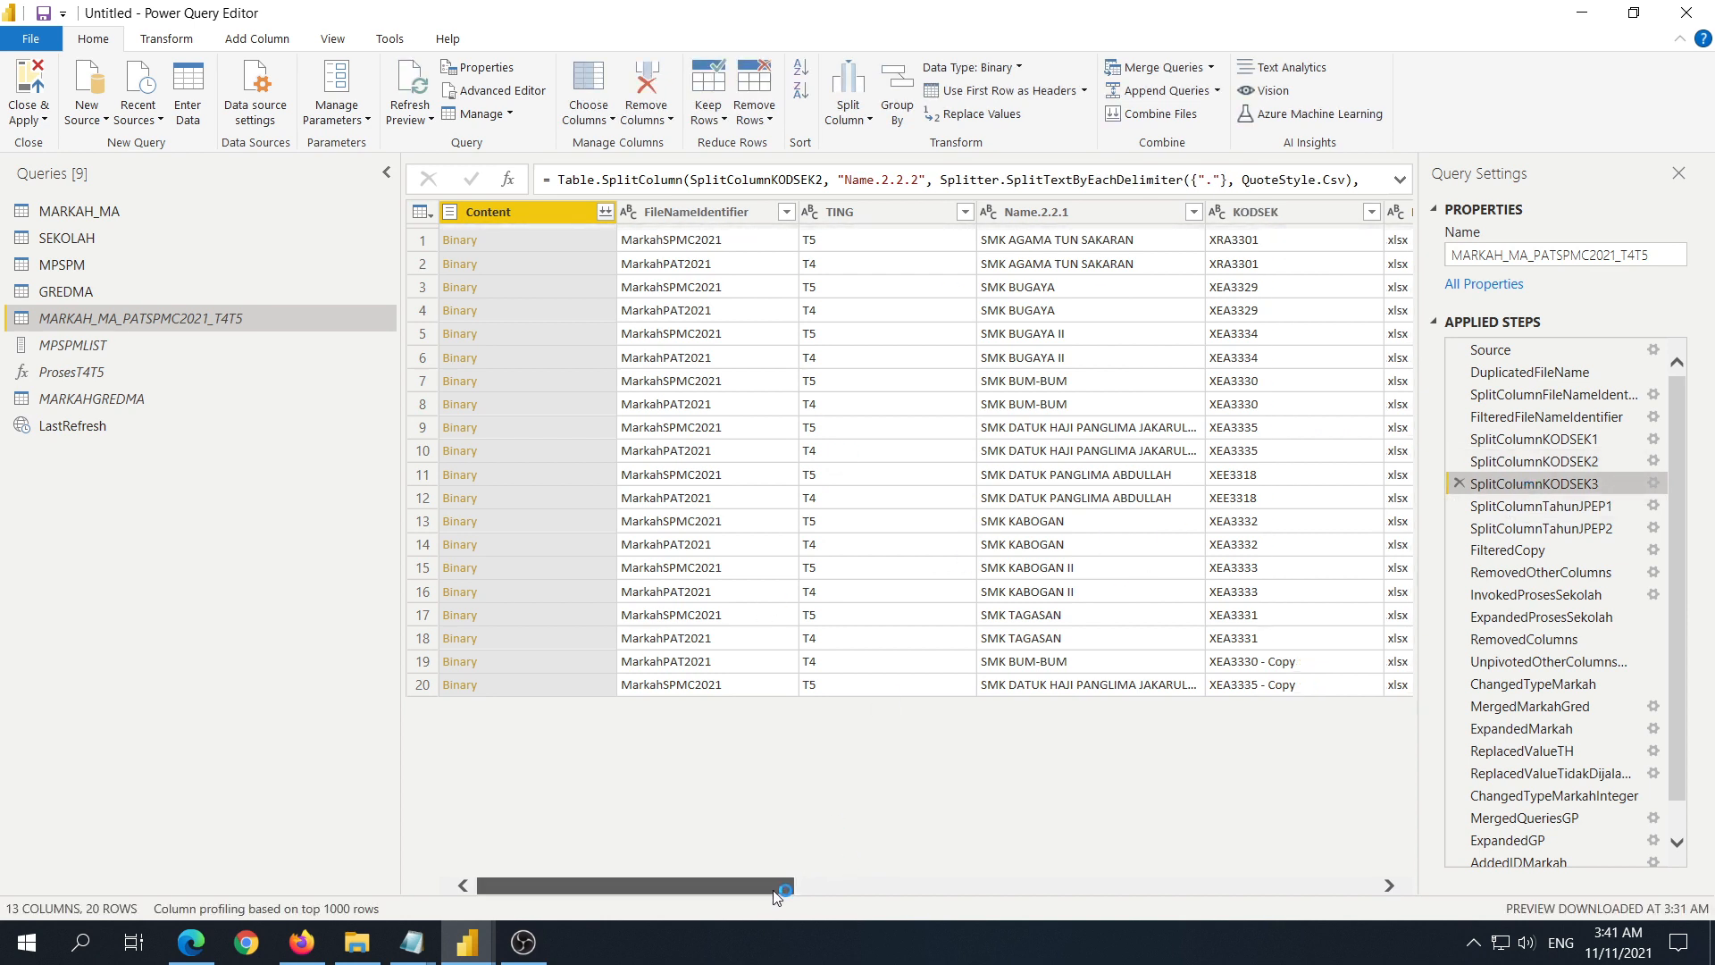
drag(785, 884, 831, 884)
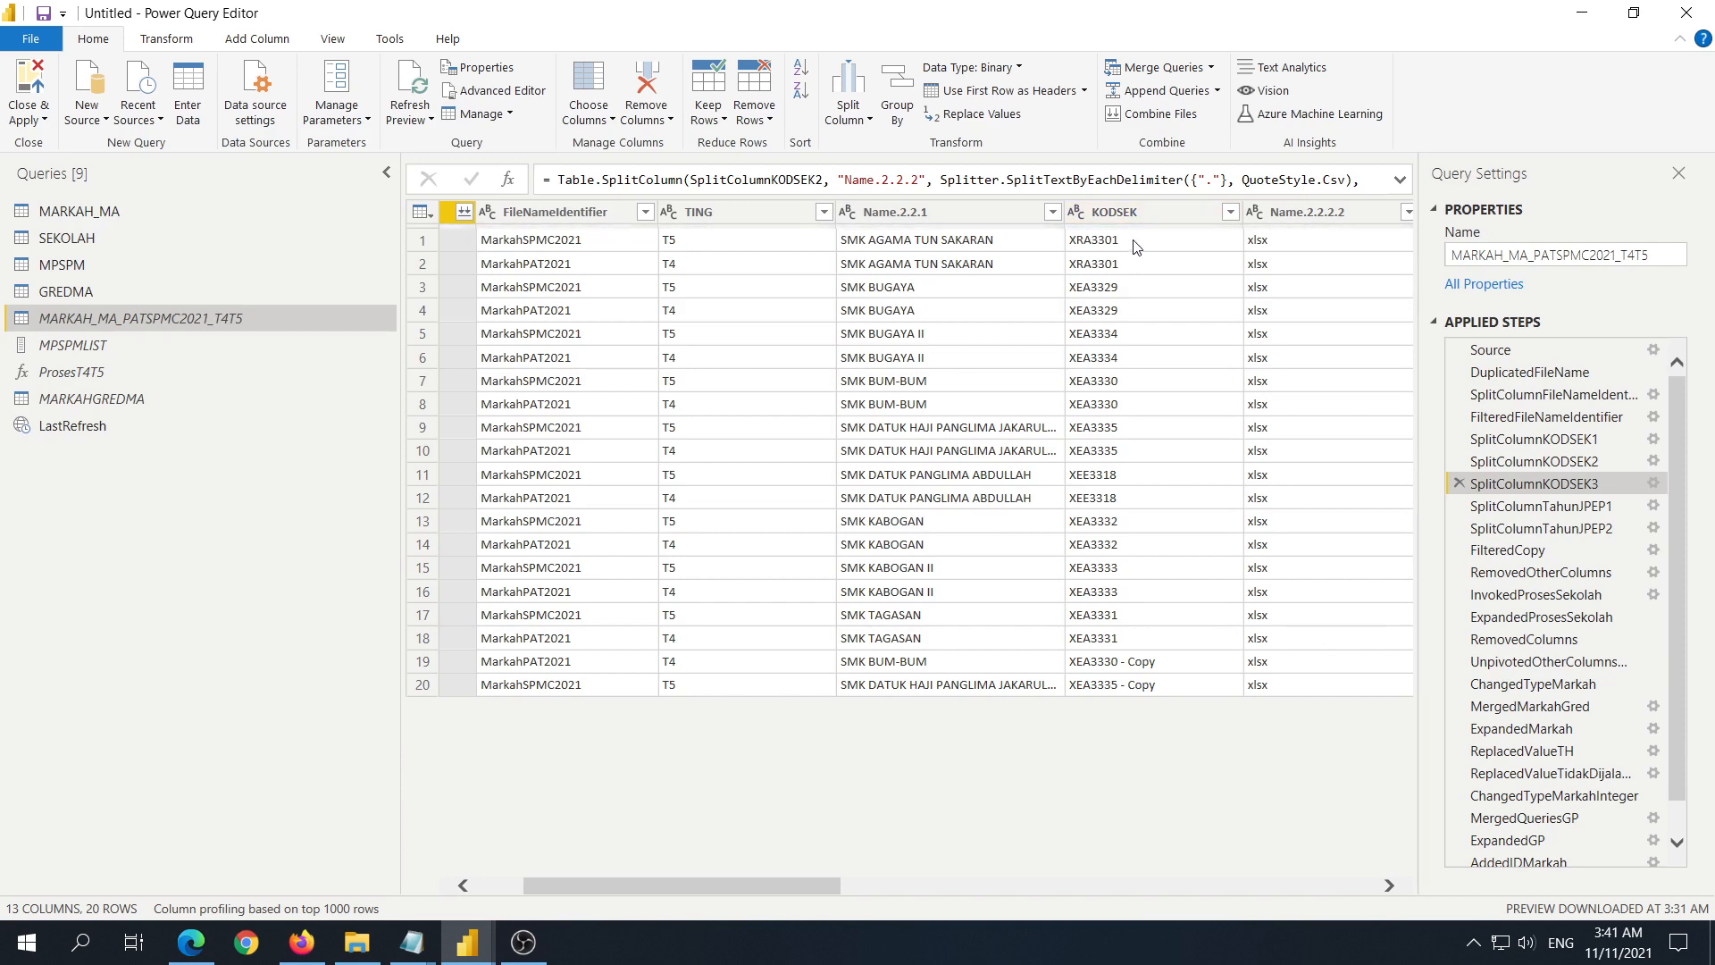
drag(797, 884, 751, 884)
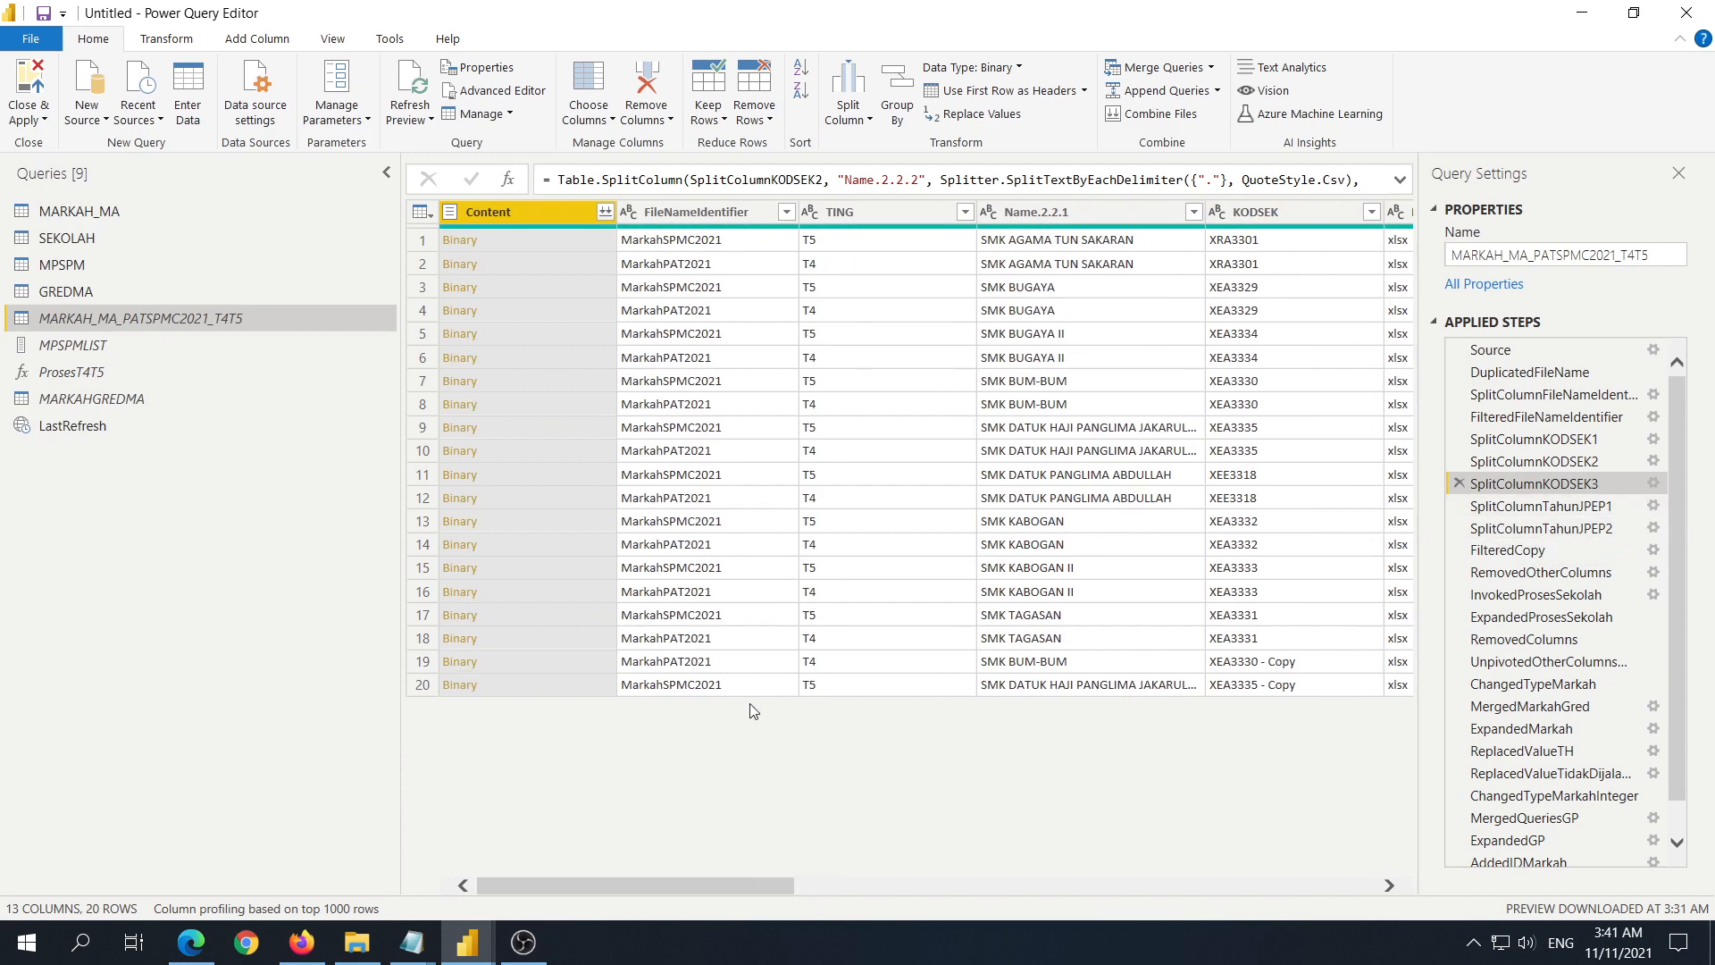
Step: Review the SplitColumnTahunJPEP1, SplitColumnTahunJPEP2 and FilteredCopy steps to examine the JPEP and TAHUN split and the filtering of copied files
click(1579, 505)
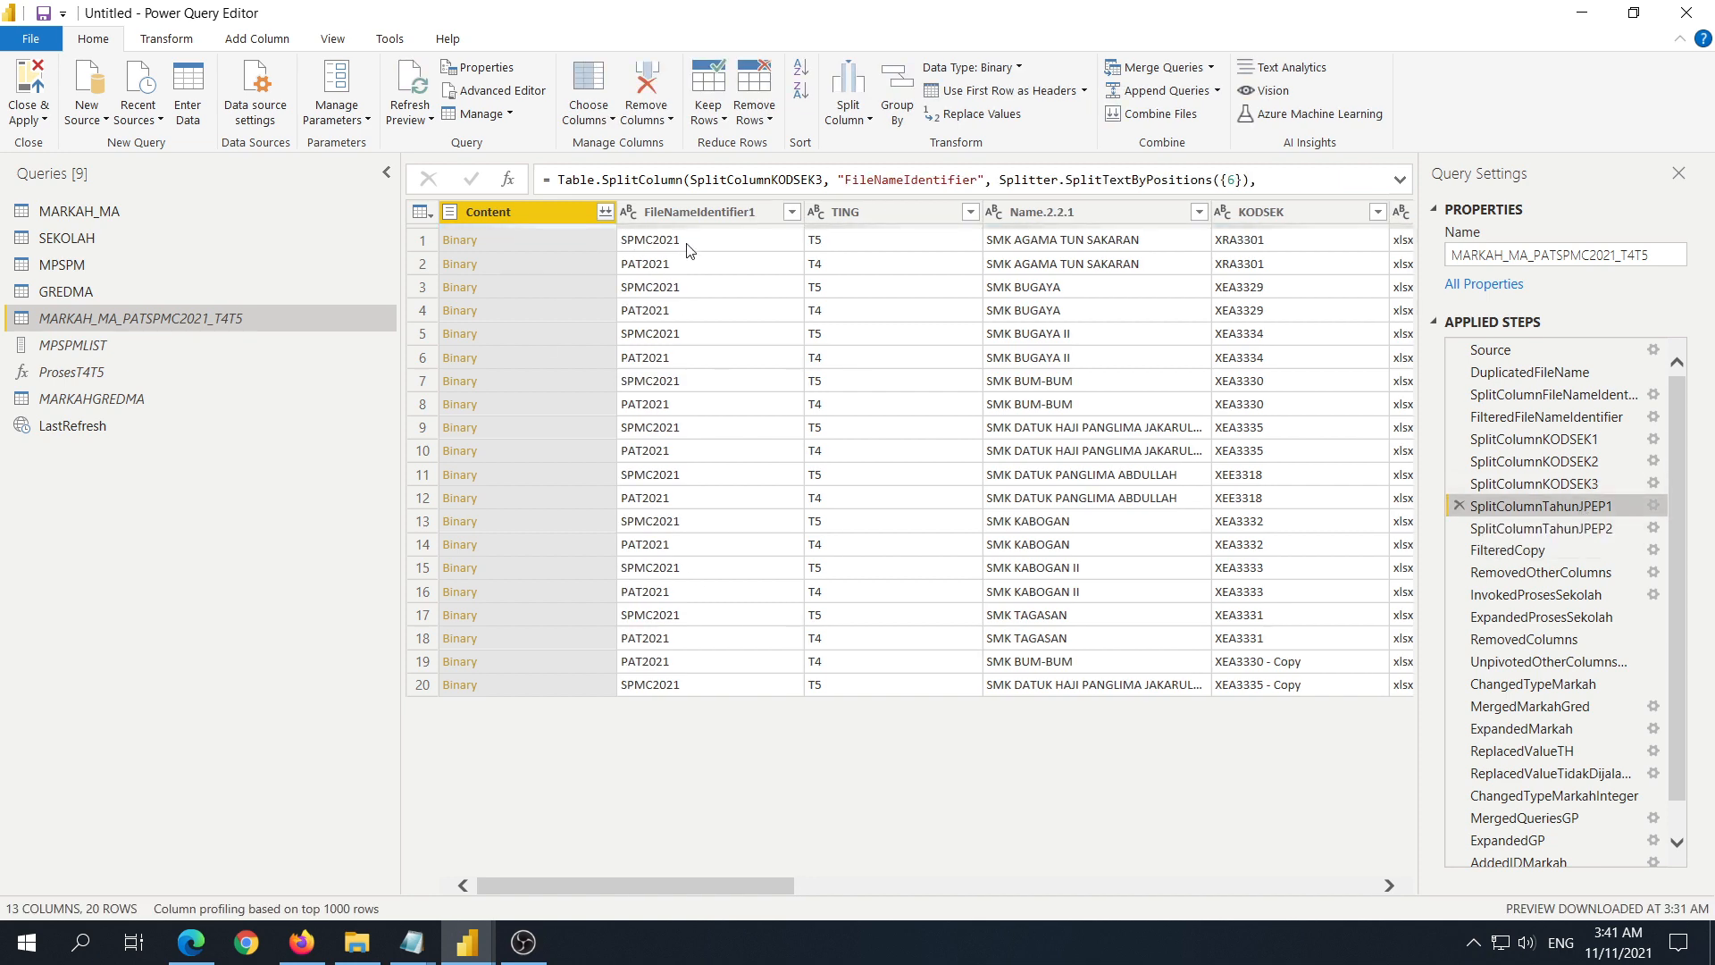
click(1555, 528)
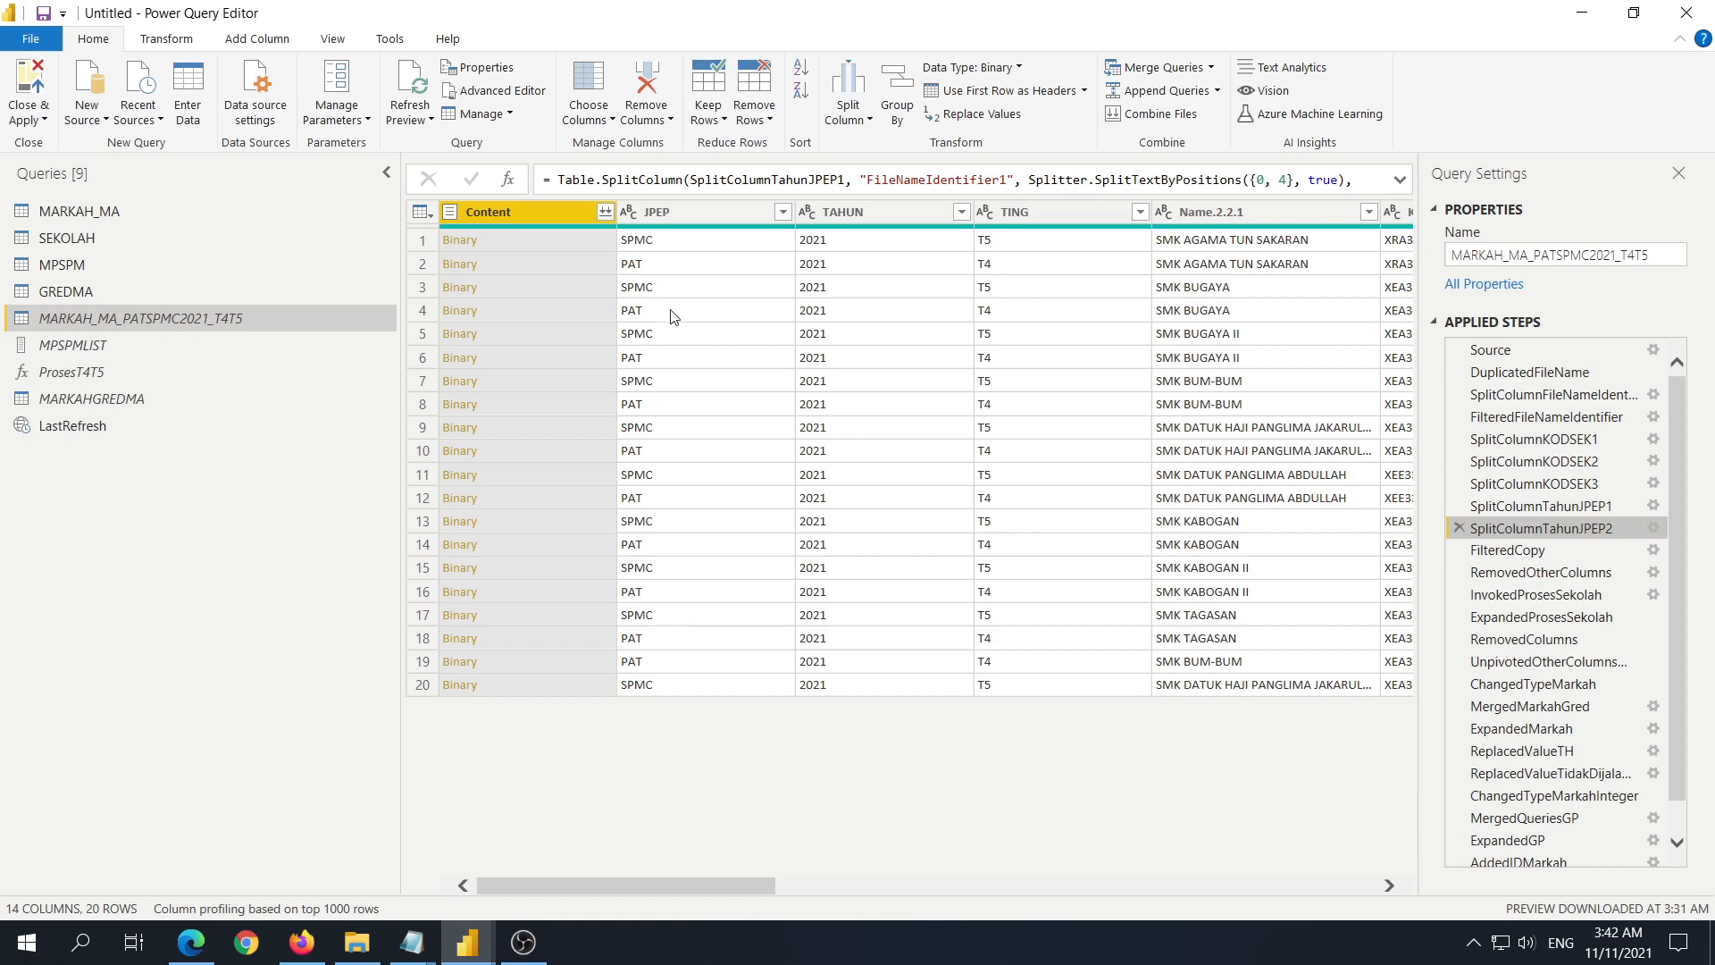
click(1520, 553)
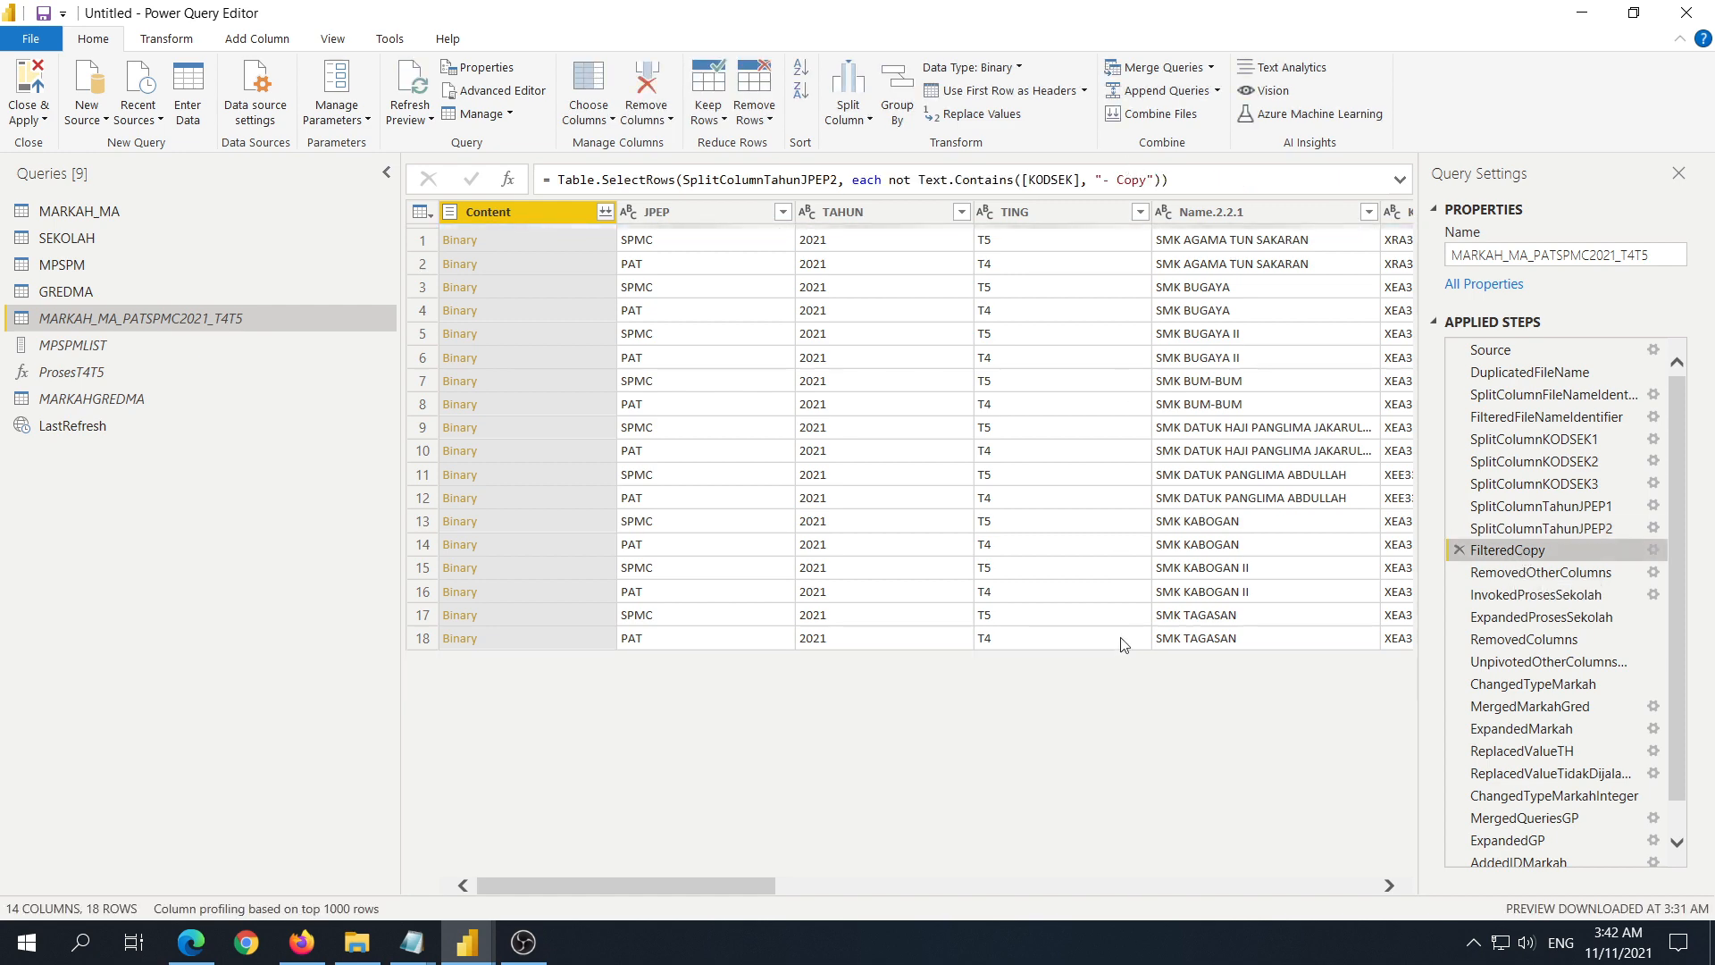
Step: Compare the SplitColumnTahunJPEP2 and FilteredCopy steps, examining the KODSEK and Fail SBD columns for copied files
drag(740, 885, 776, 885)
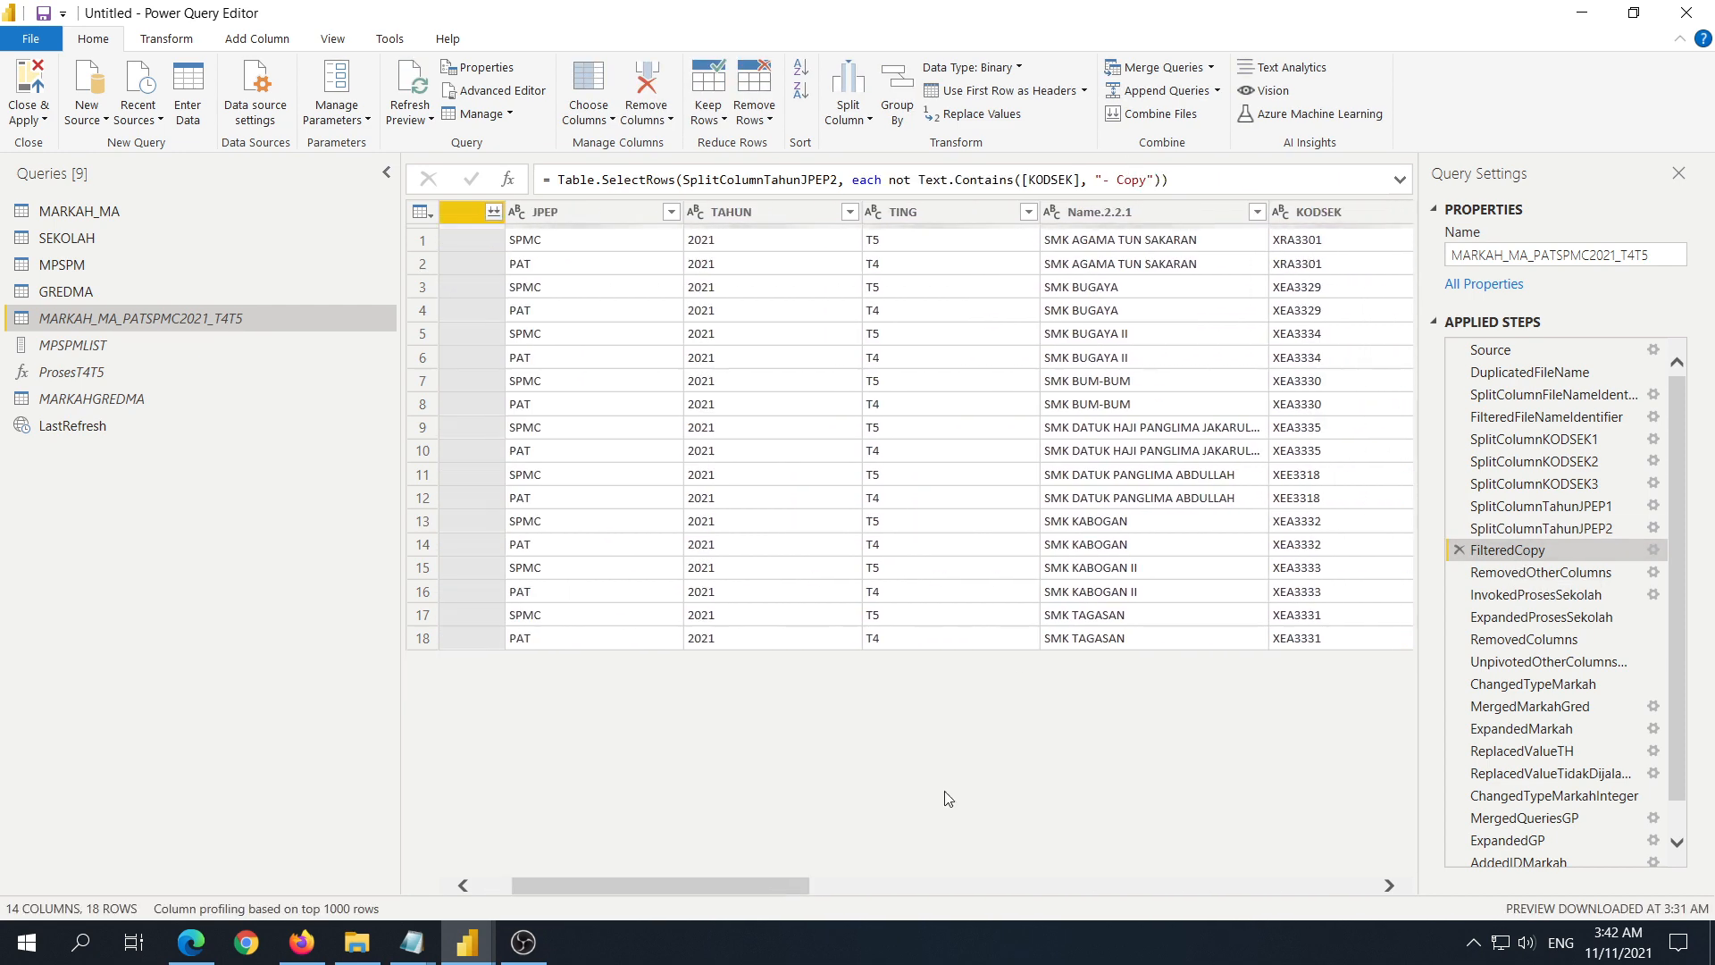
click(1560, 528)
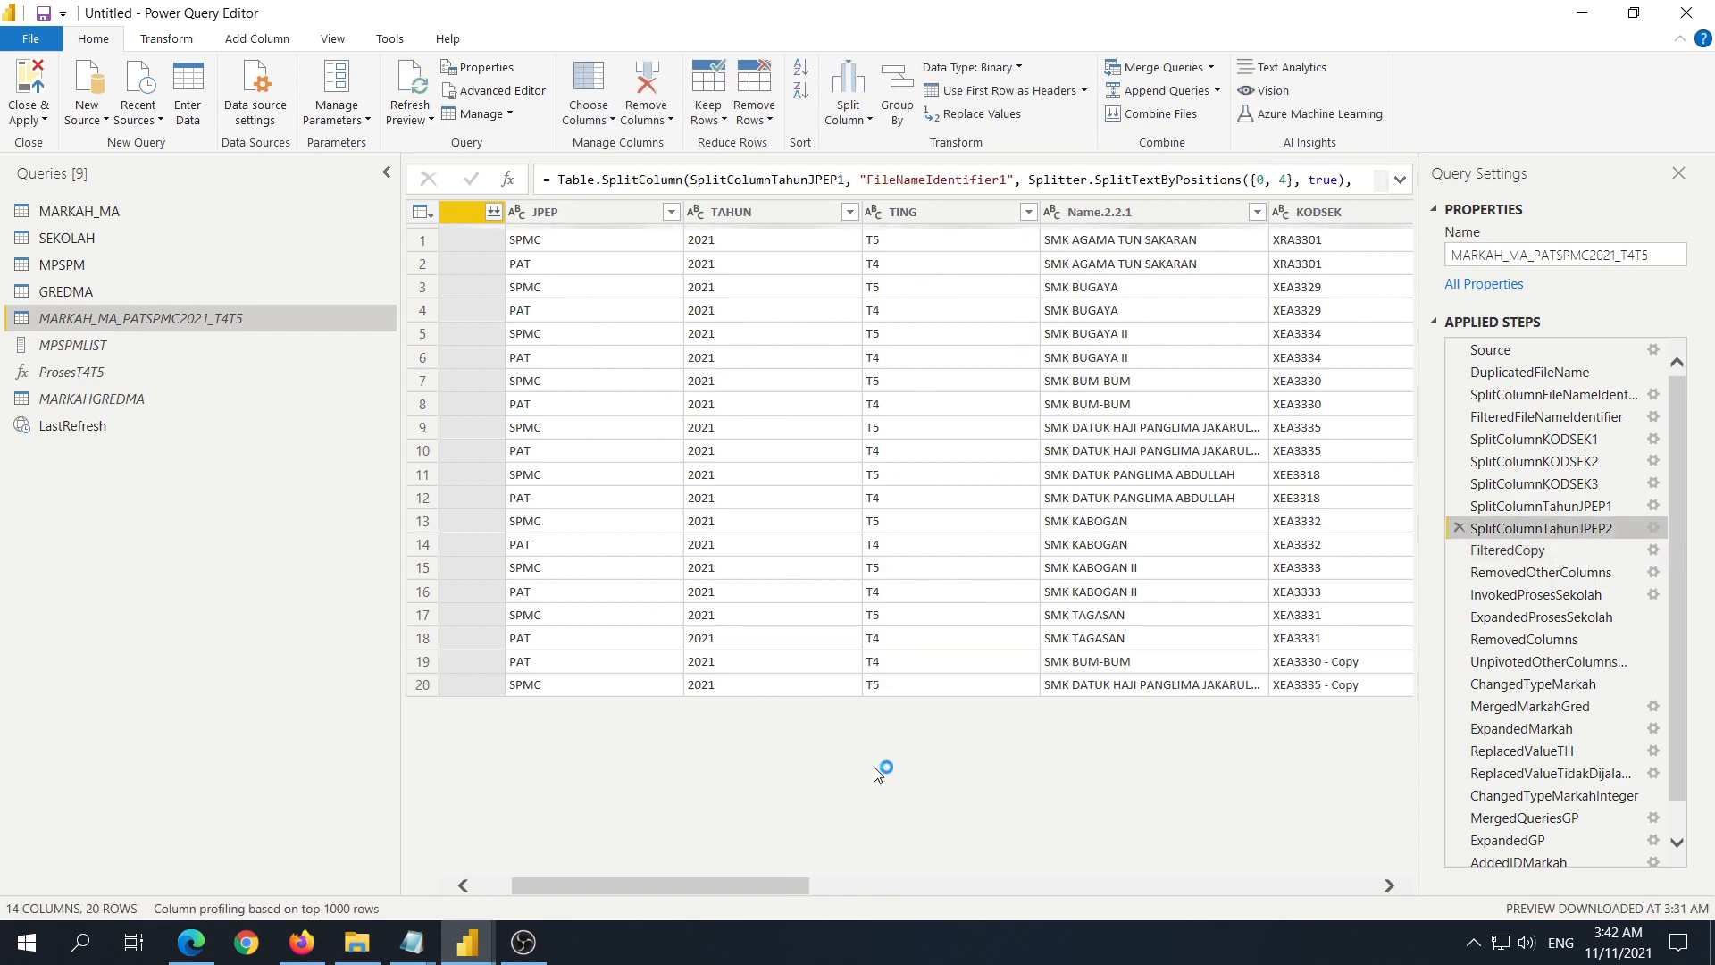
drag(796, 883, 1391, 893)
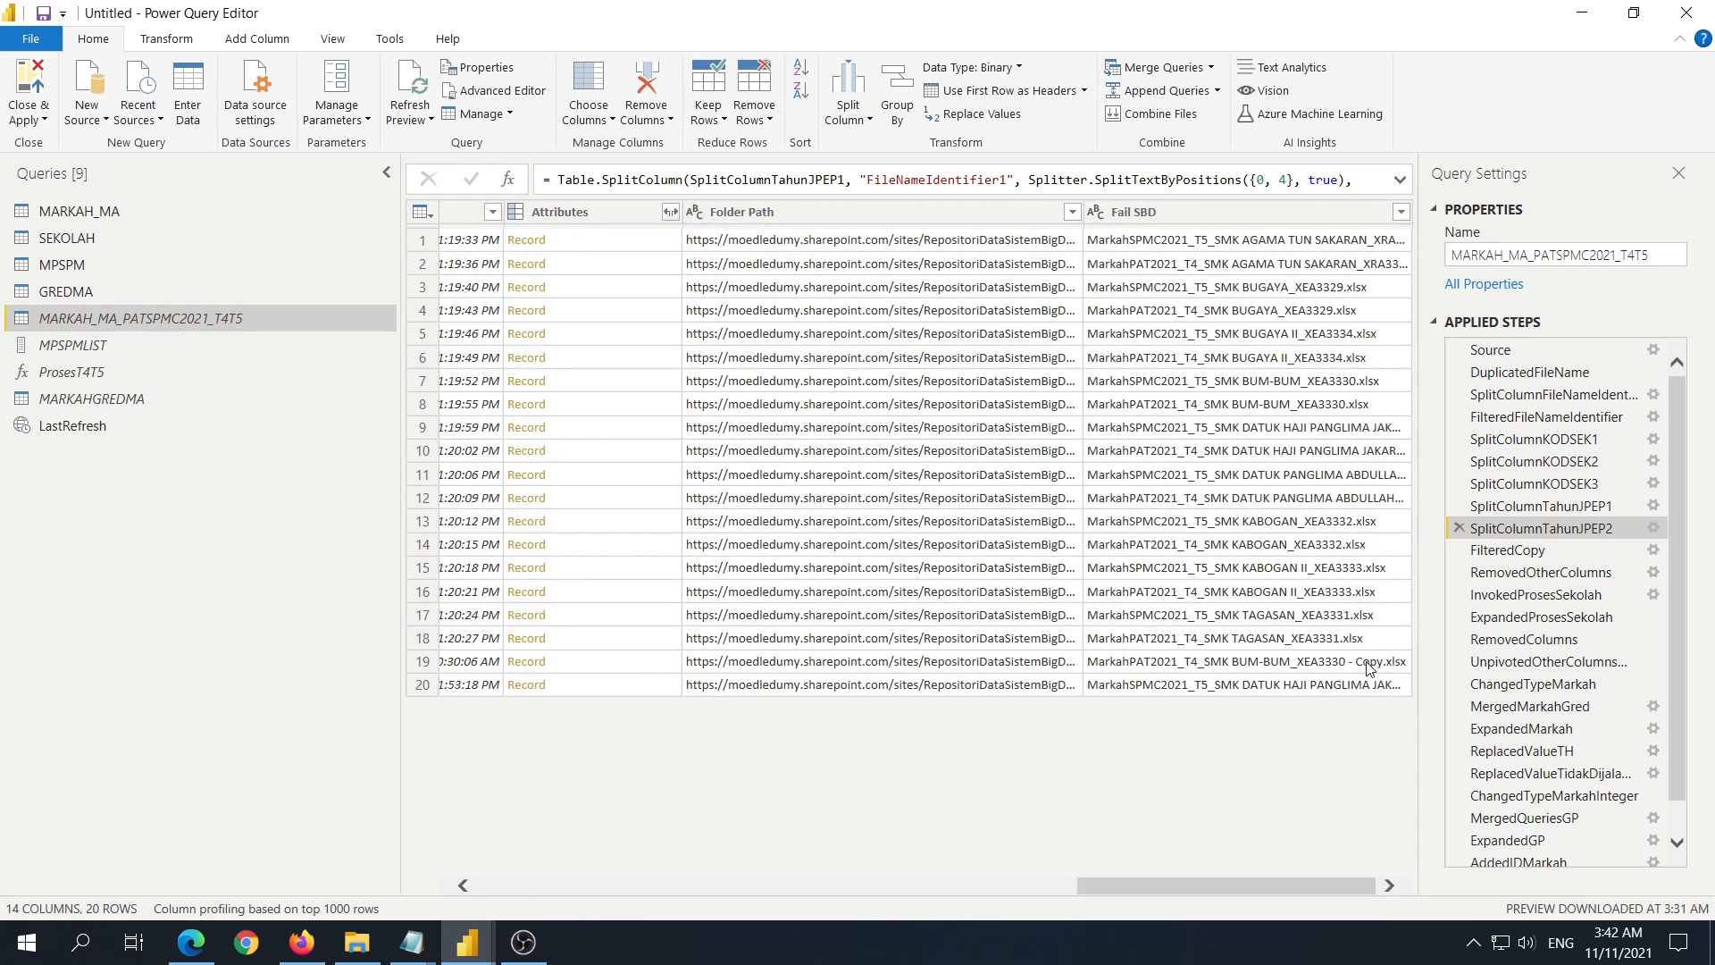
drag(1301, 888, 829, 911)
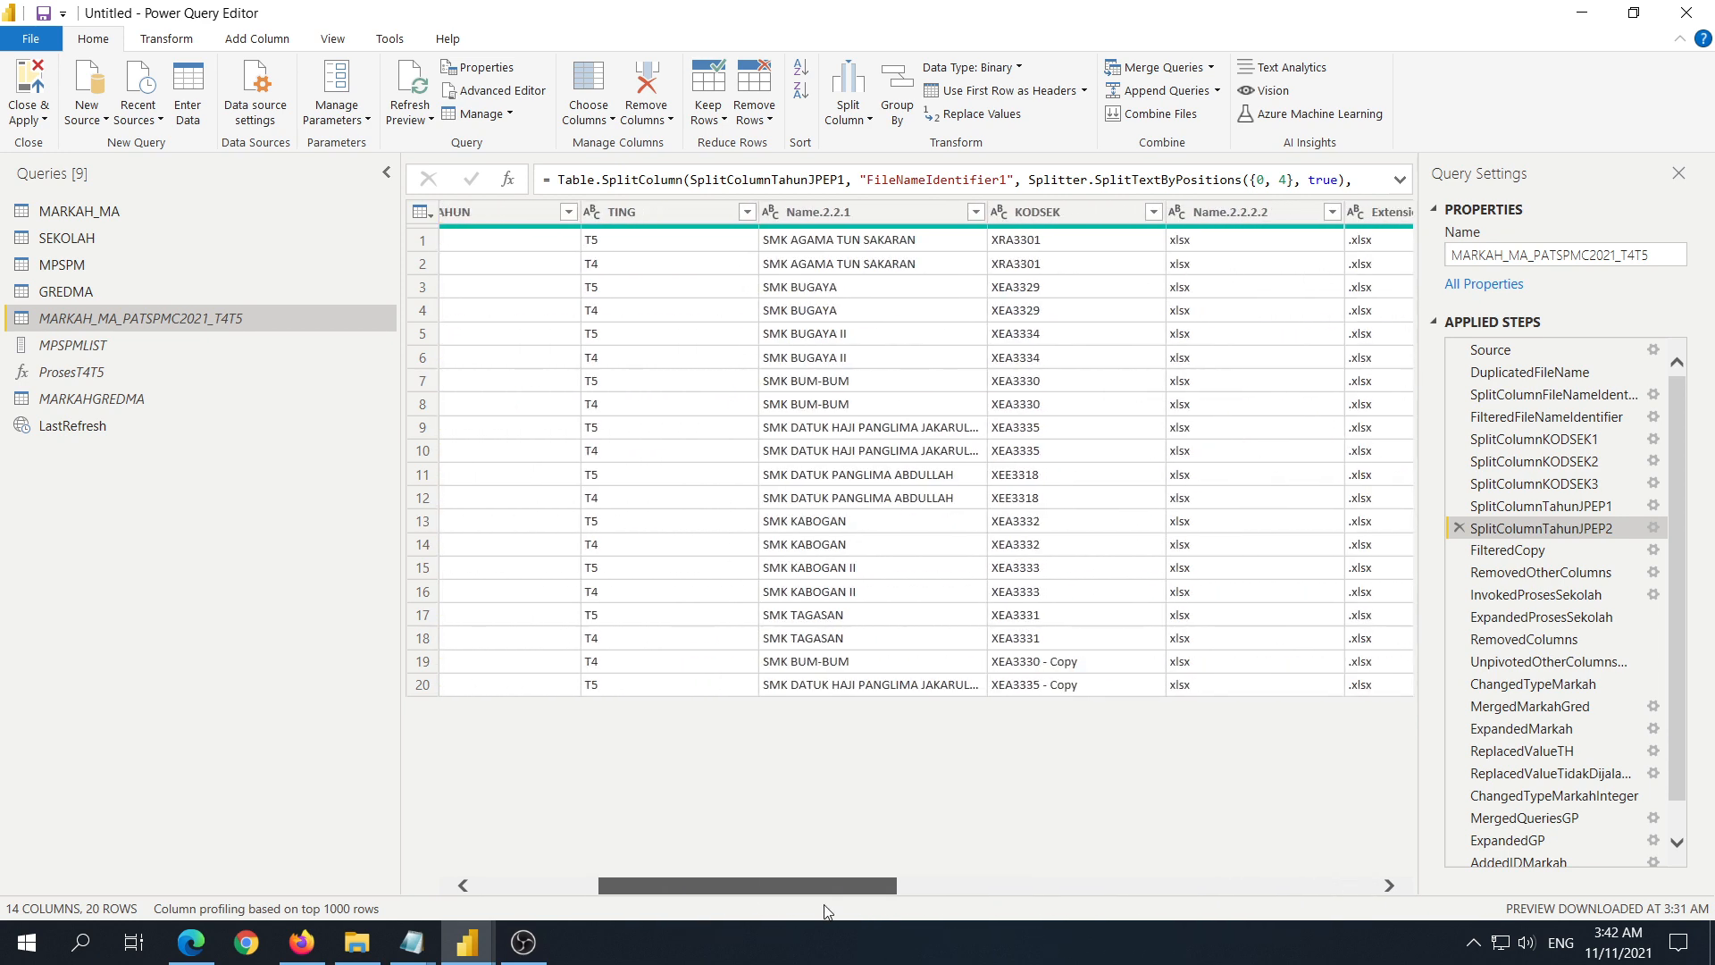
click(1507, 552)
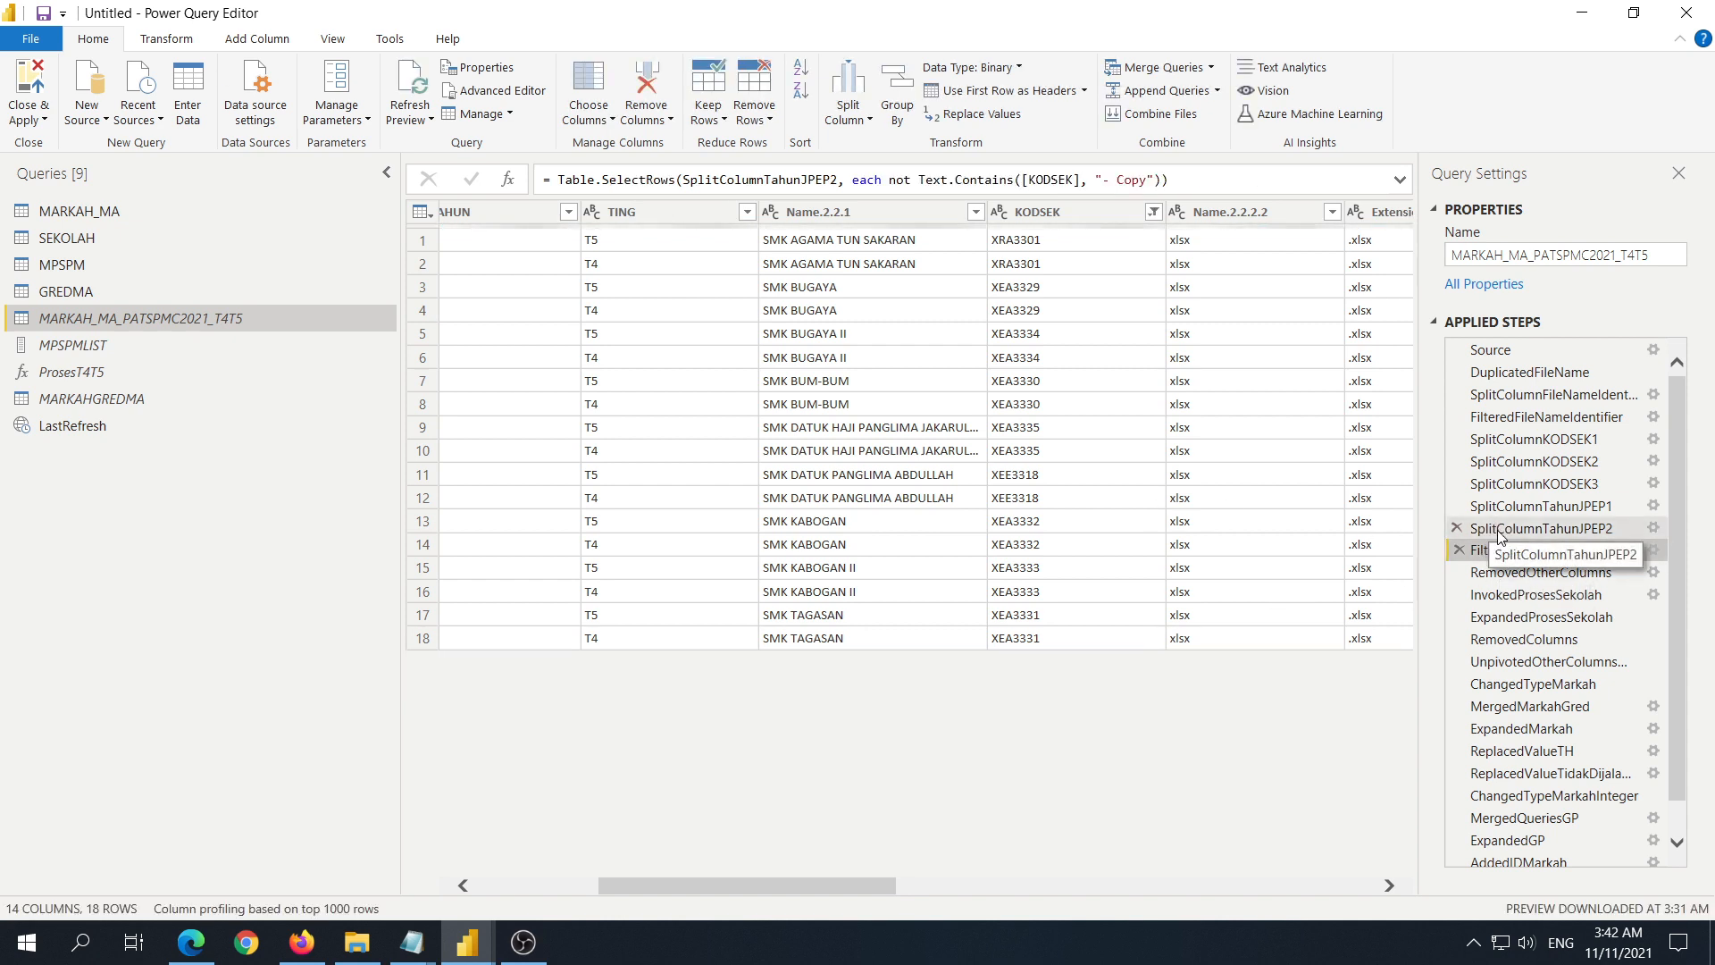
Step: View the RemovedOtherColumns step and examine the Content, TING, KODSEK, Fail SBD, JPEP and TAHUN columns it keeps
click(1537, 572)
drag(1081, 894, 490, 879)
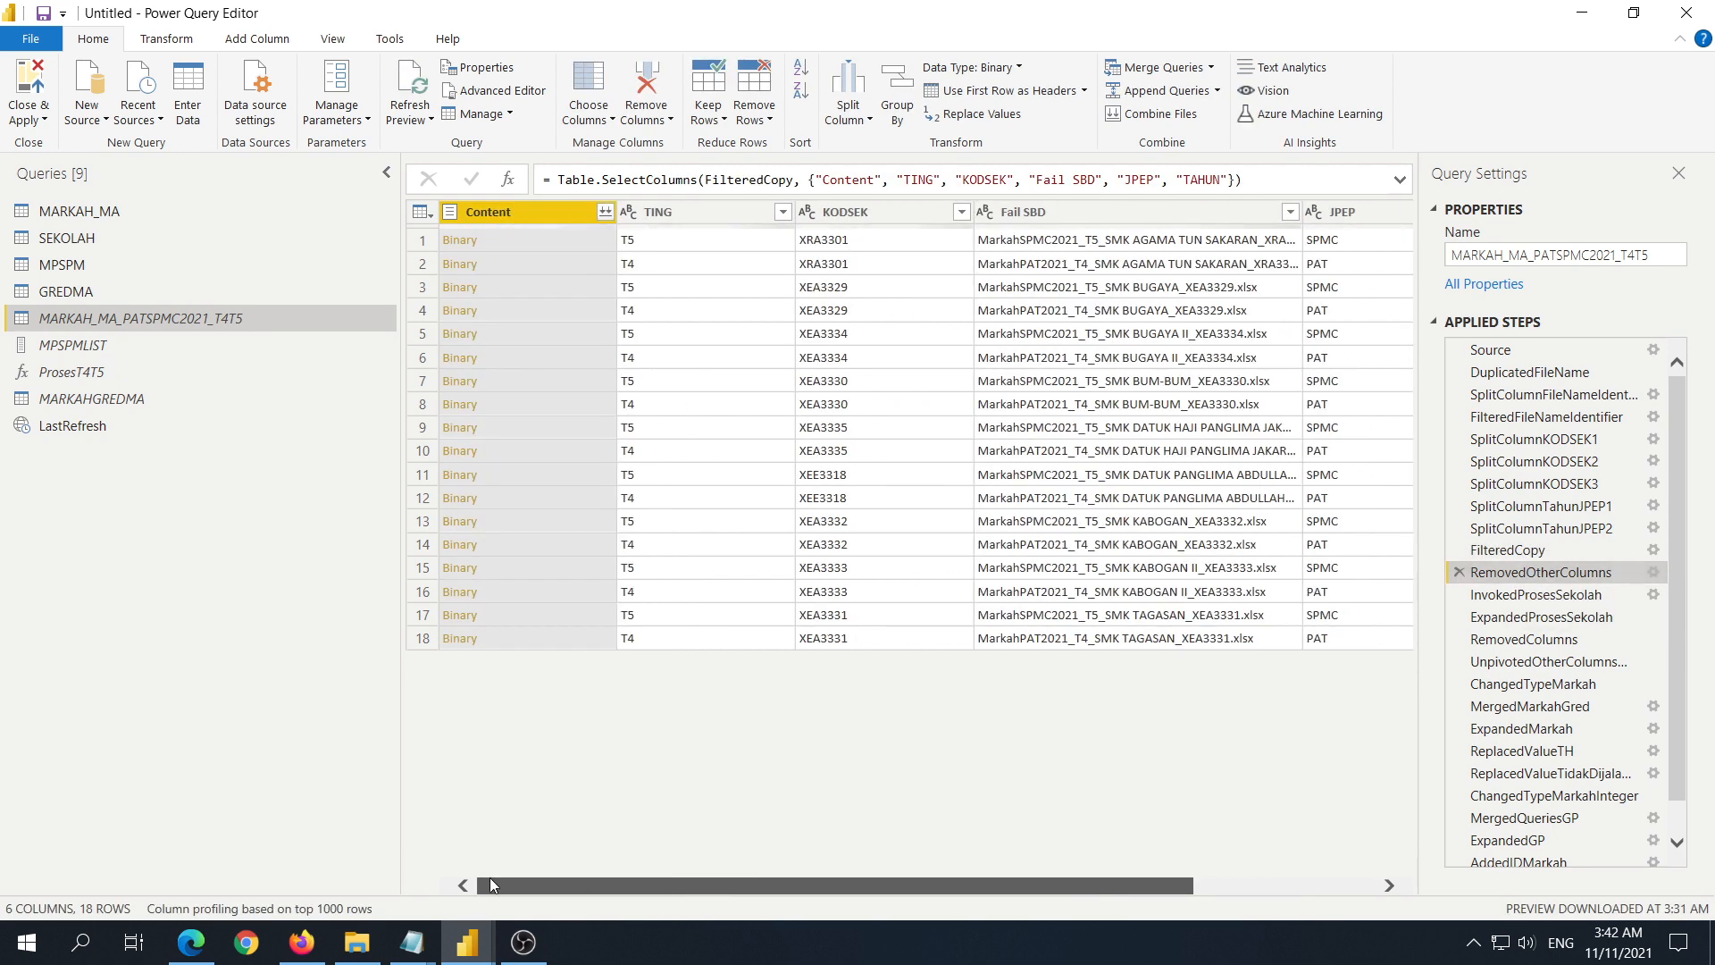
drag(963, 892, 1162, 885)
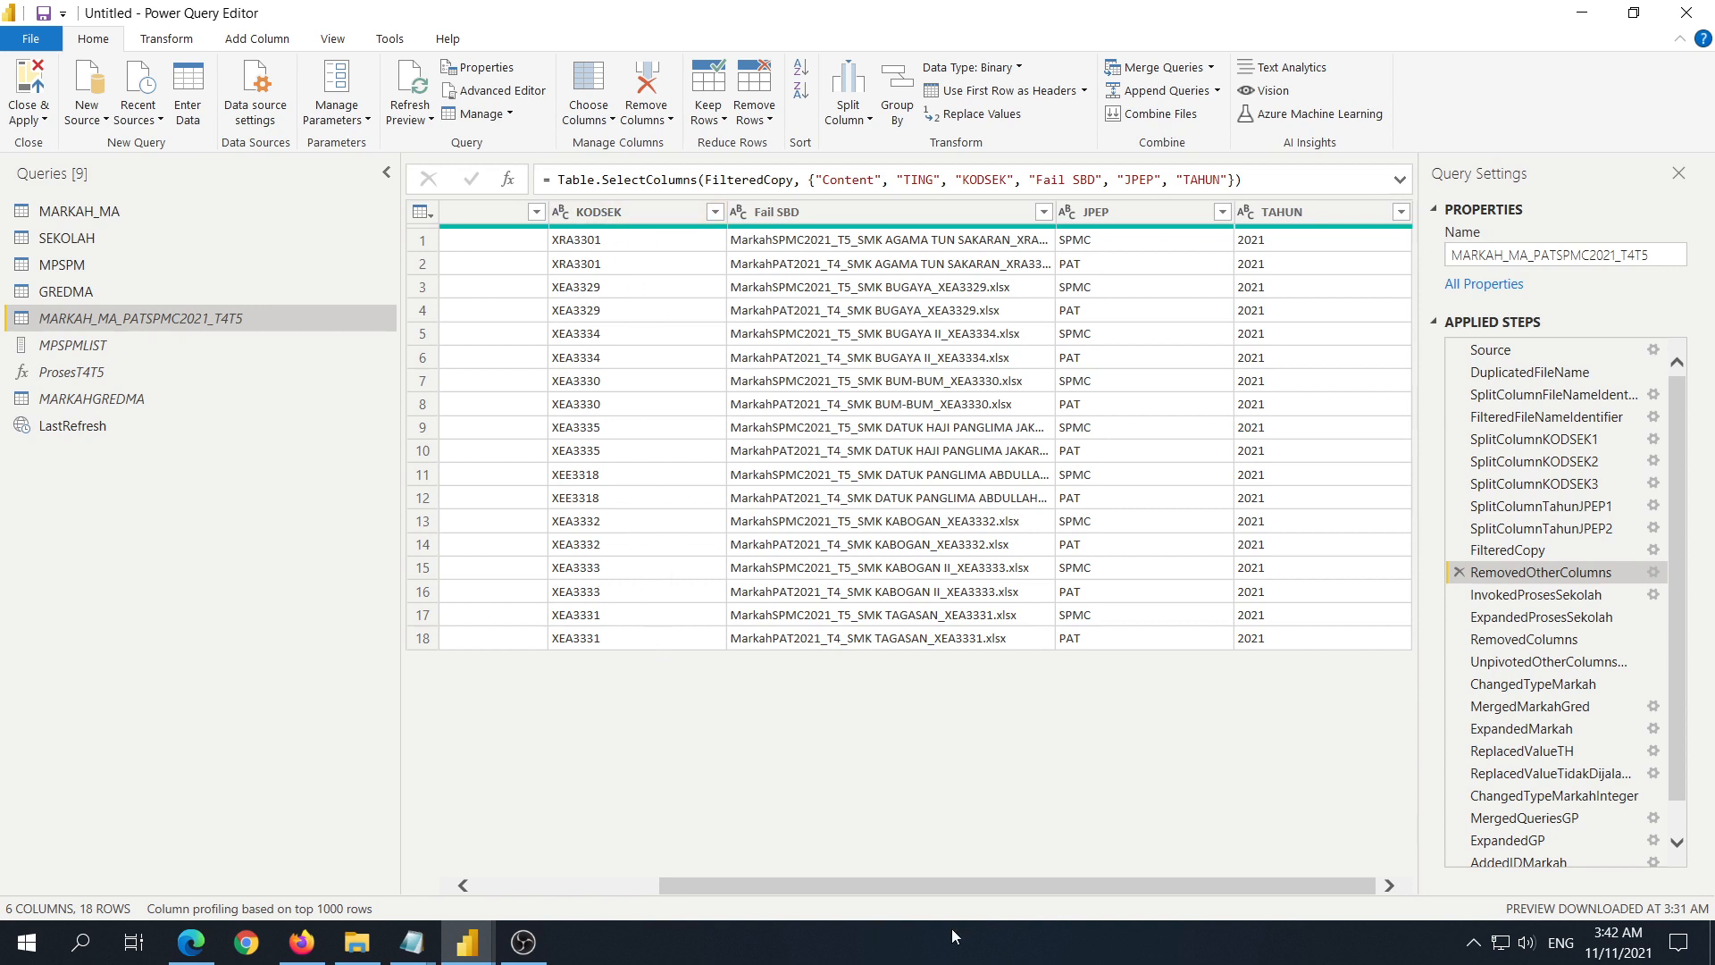
drag(1117, 888, 773, 897)
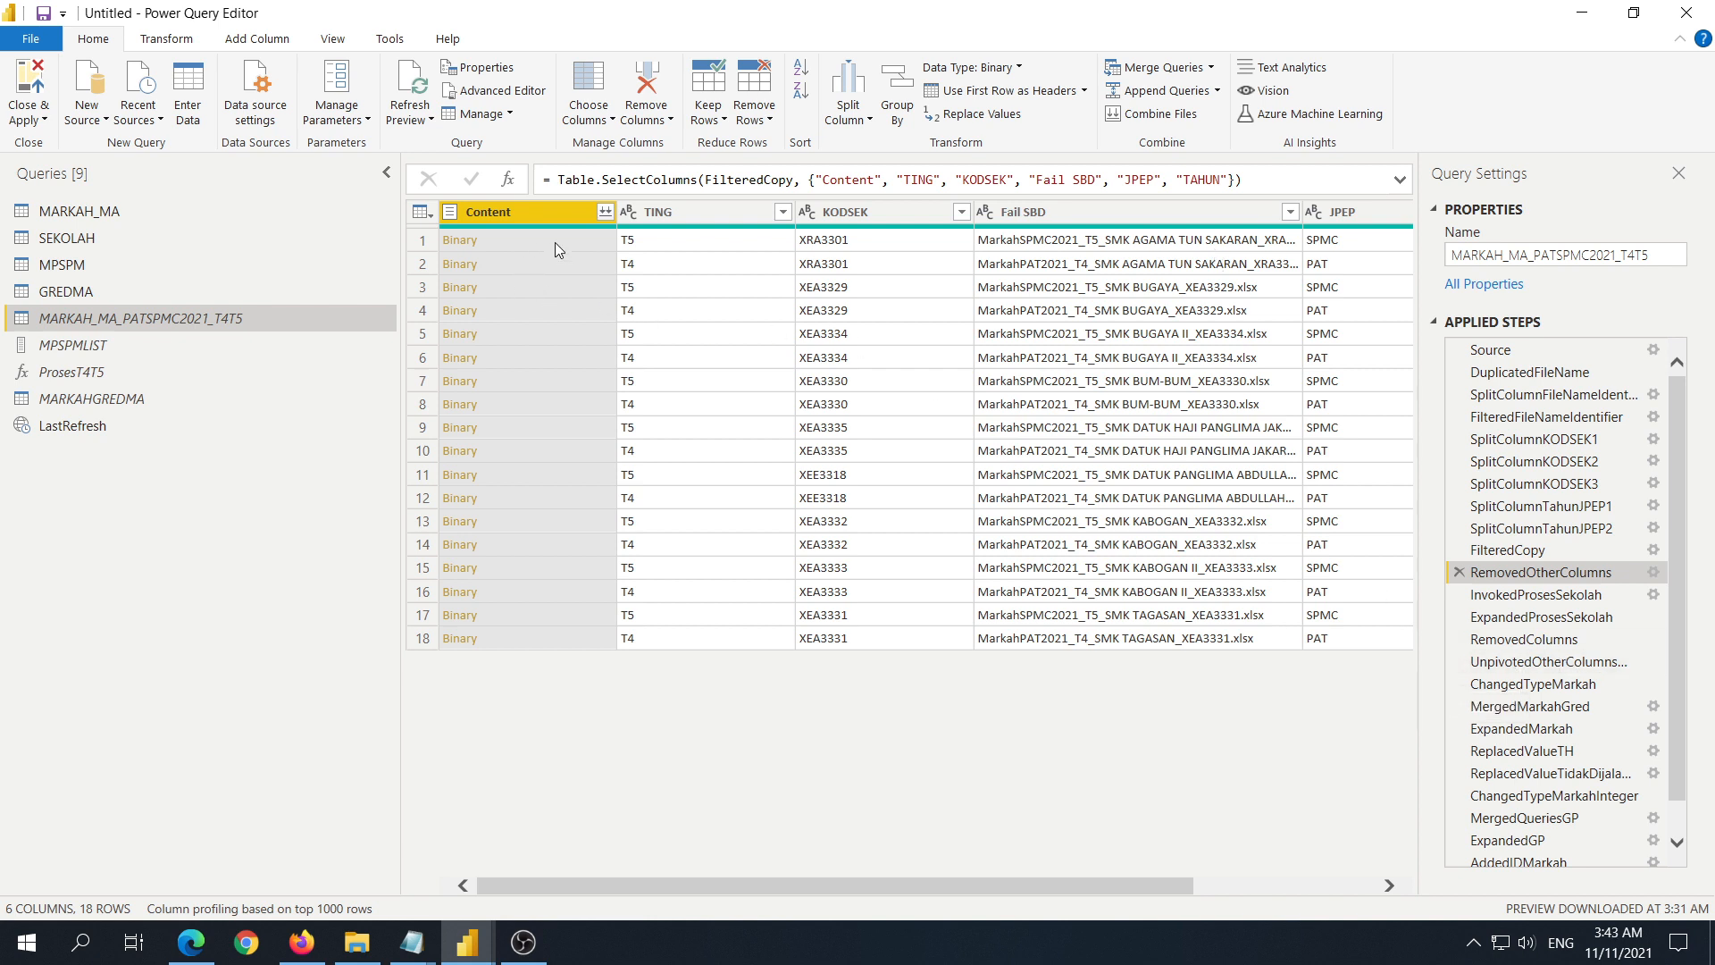
Step: Inspect the ProsesT4T5 function's code, including its Table filter and the MPSPMLIST column expansion, and close it without changes
click(111, 370)
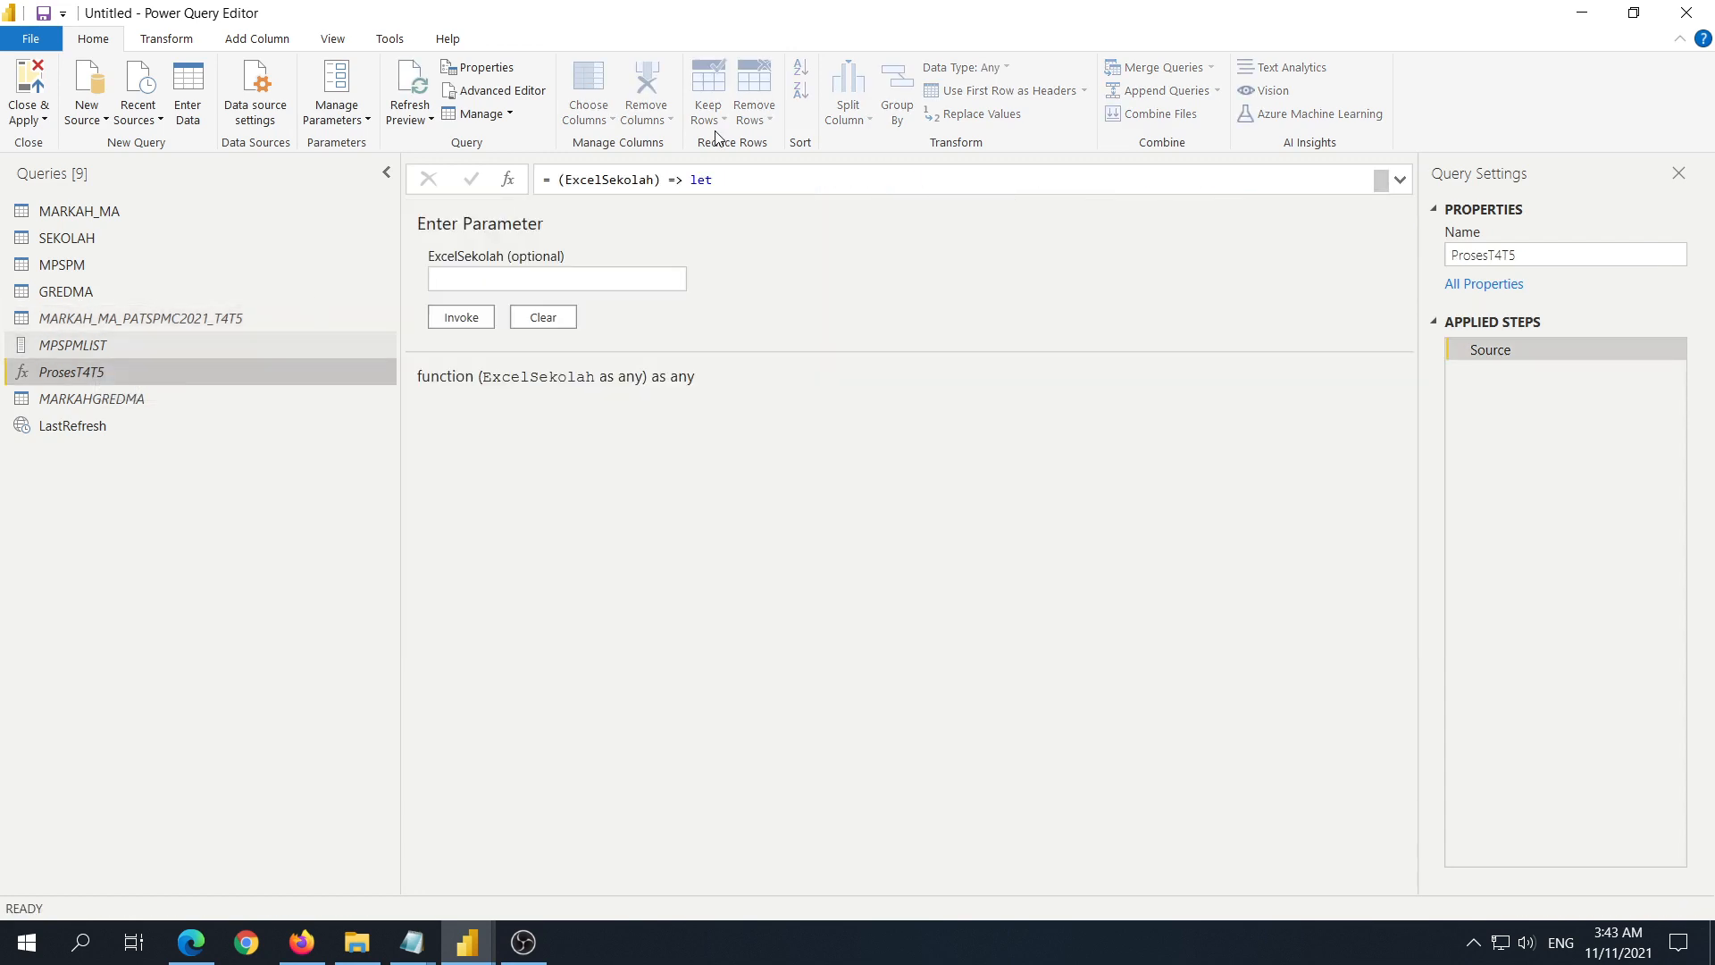
click(482, 93)
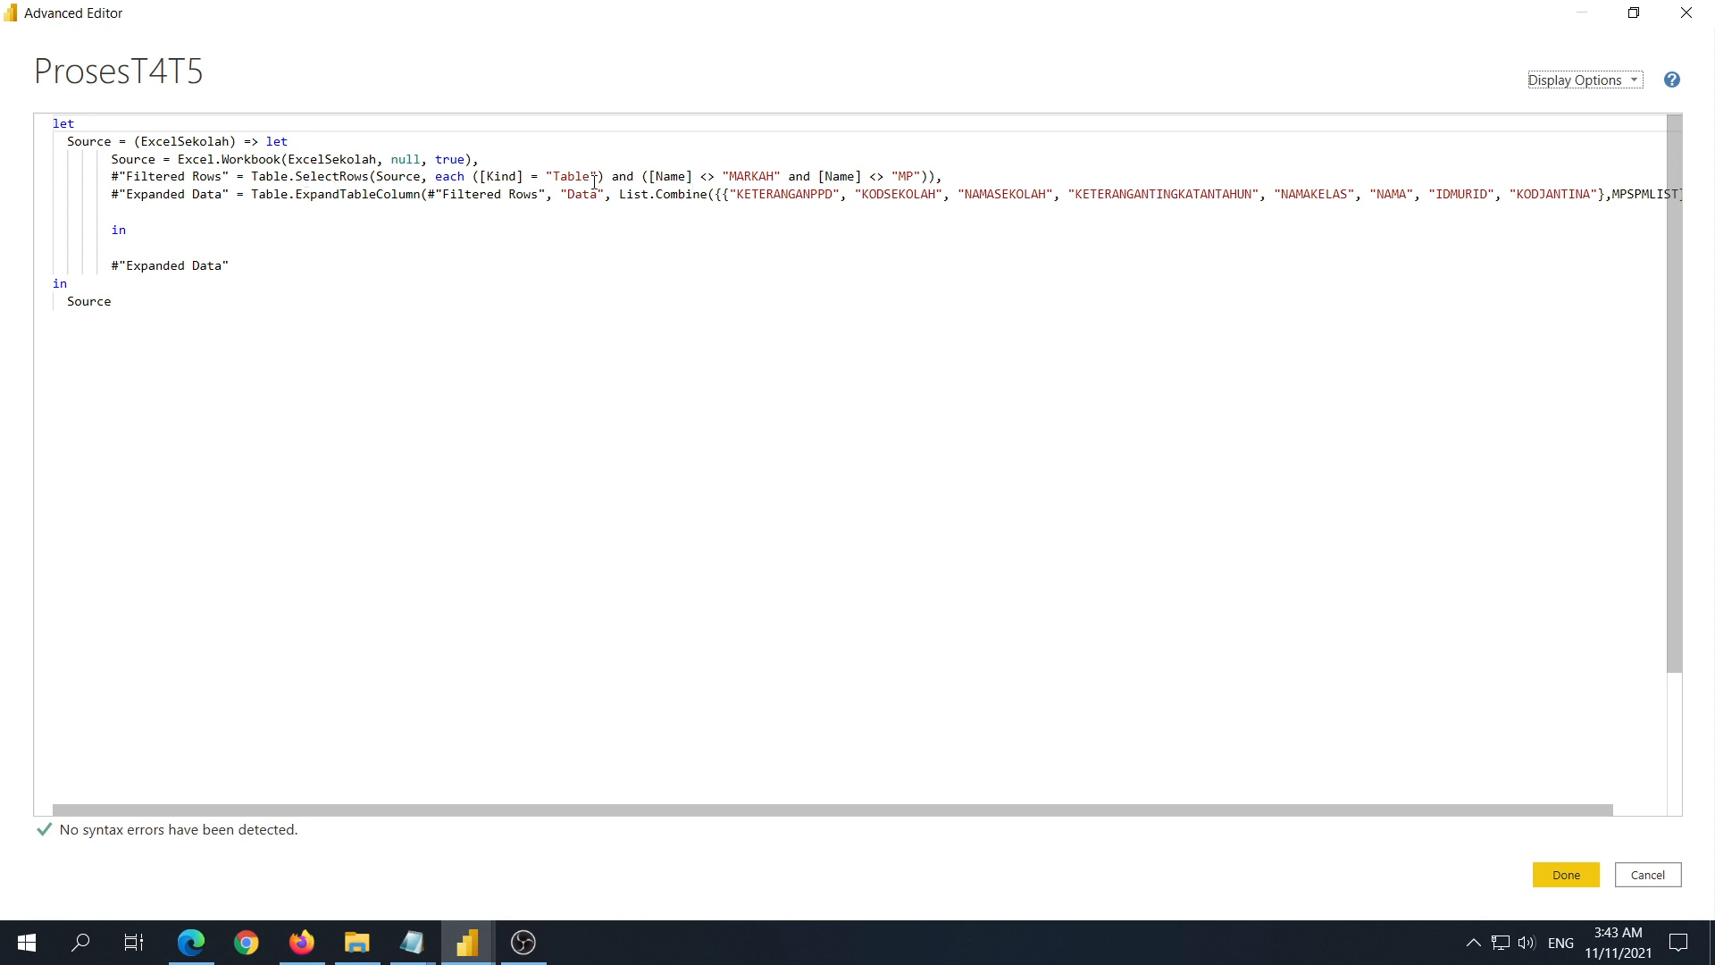
drag(596, 183, 554, 183)
drag(290, 810, 379, 827)
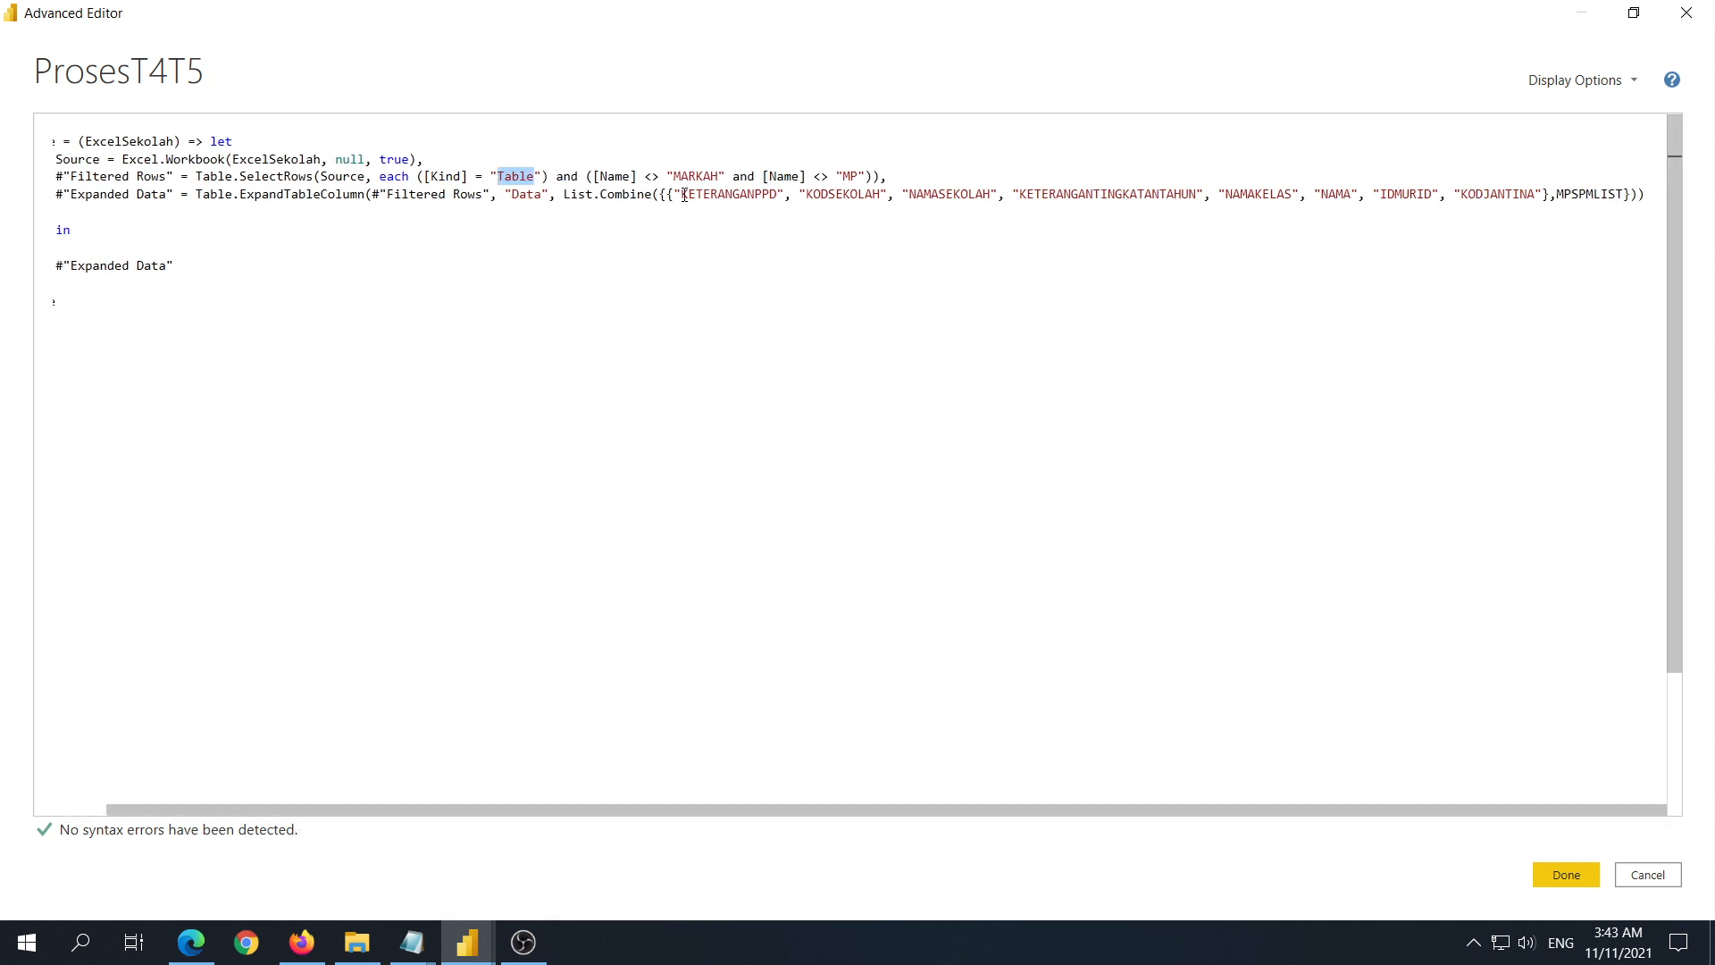
drag(684, 195, 1647, 195)
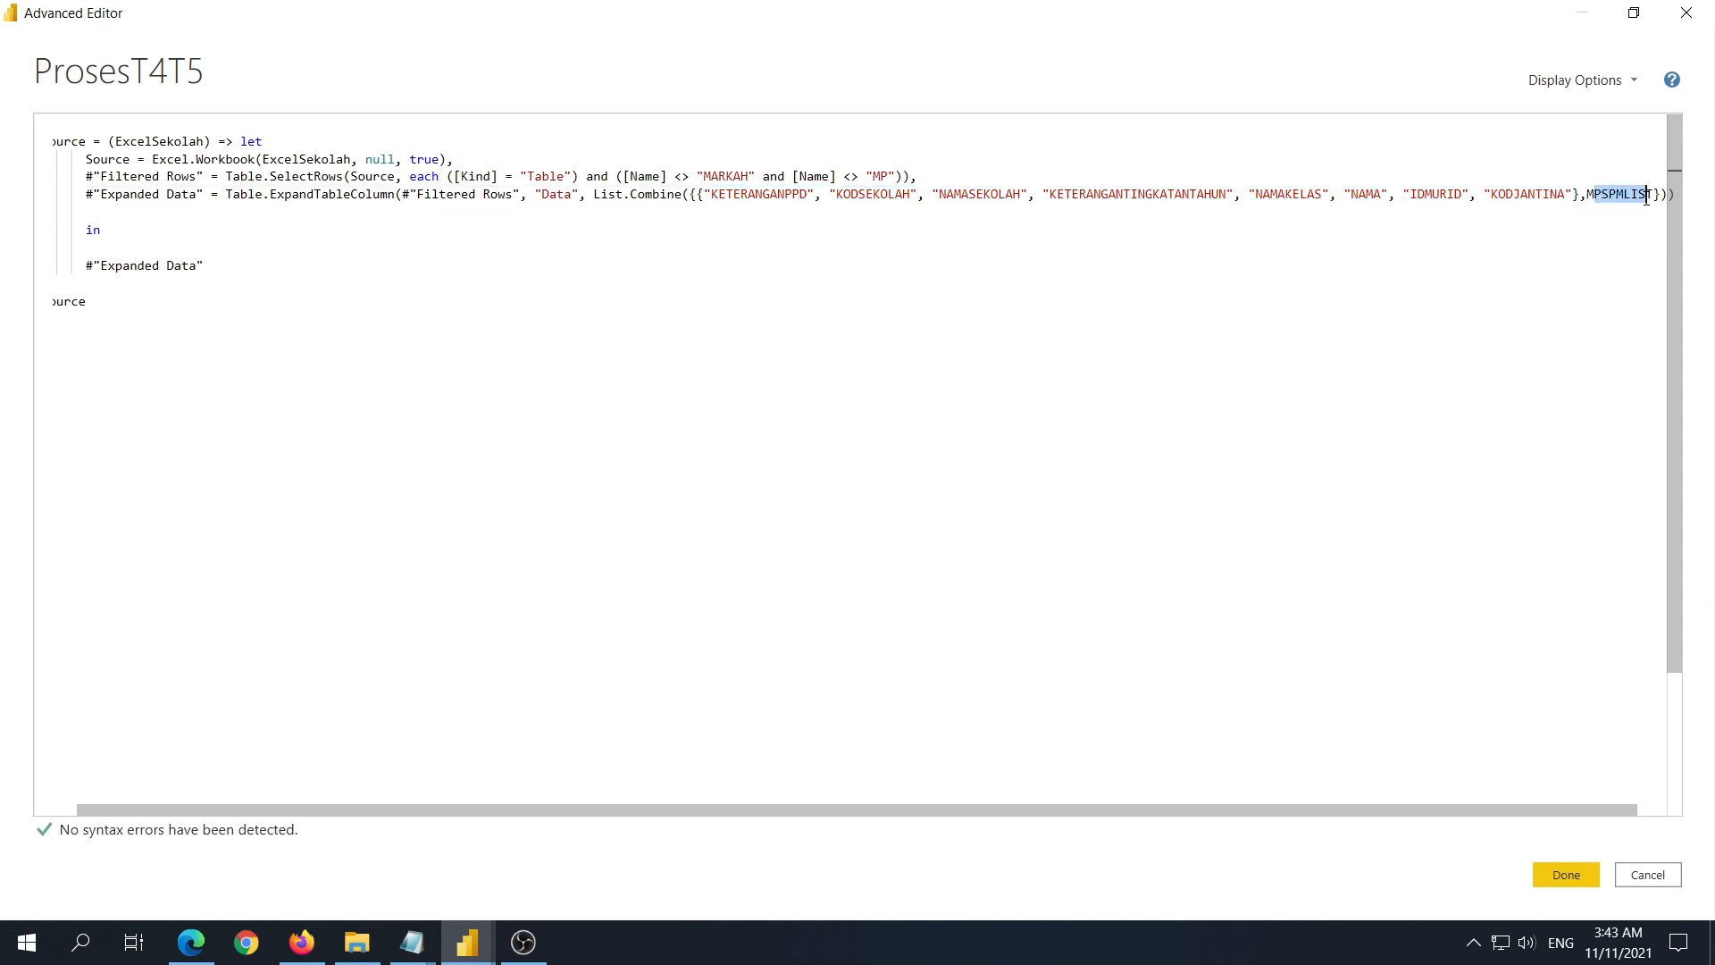
click(1648, 875)
Step: View the MPSPMLIST query and look through its full list of subjects
click(47, 346)
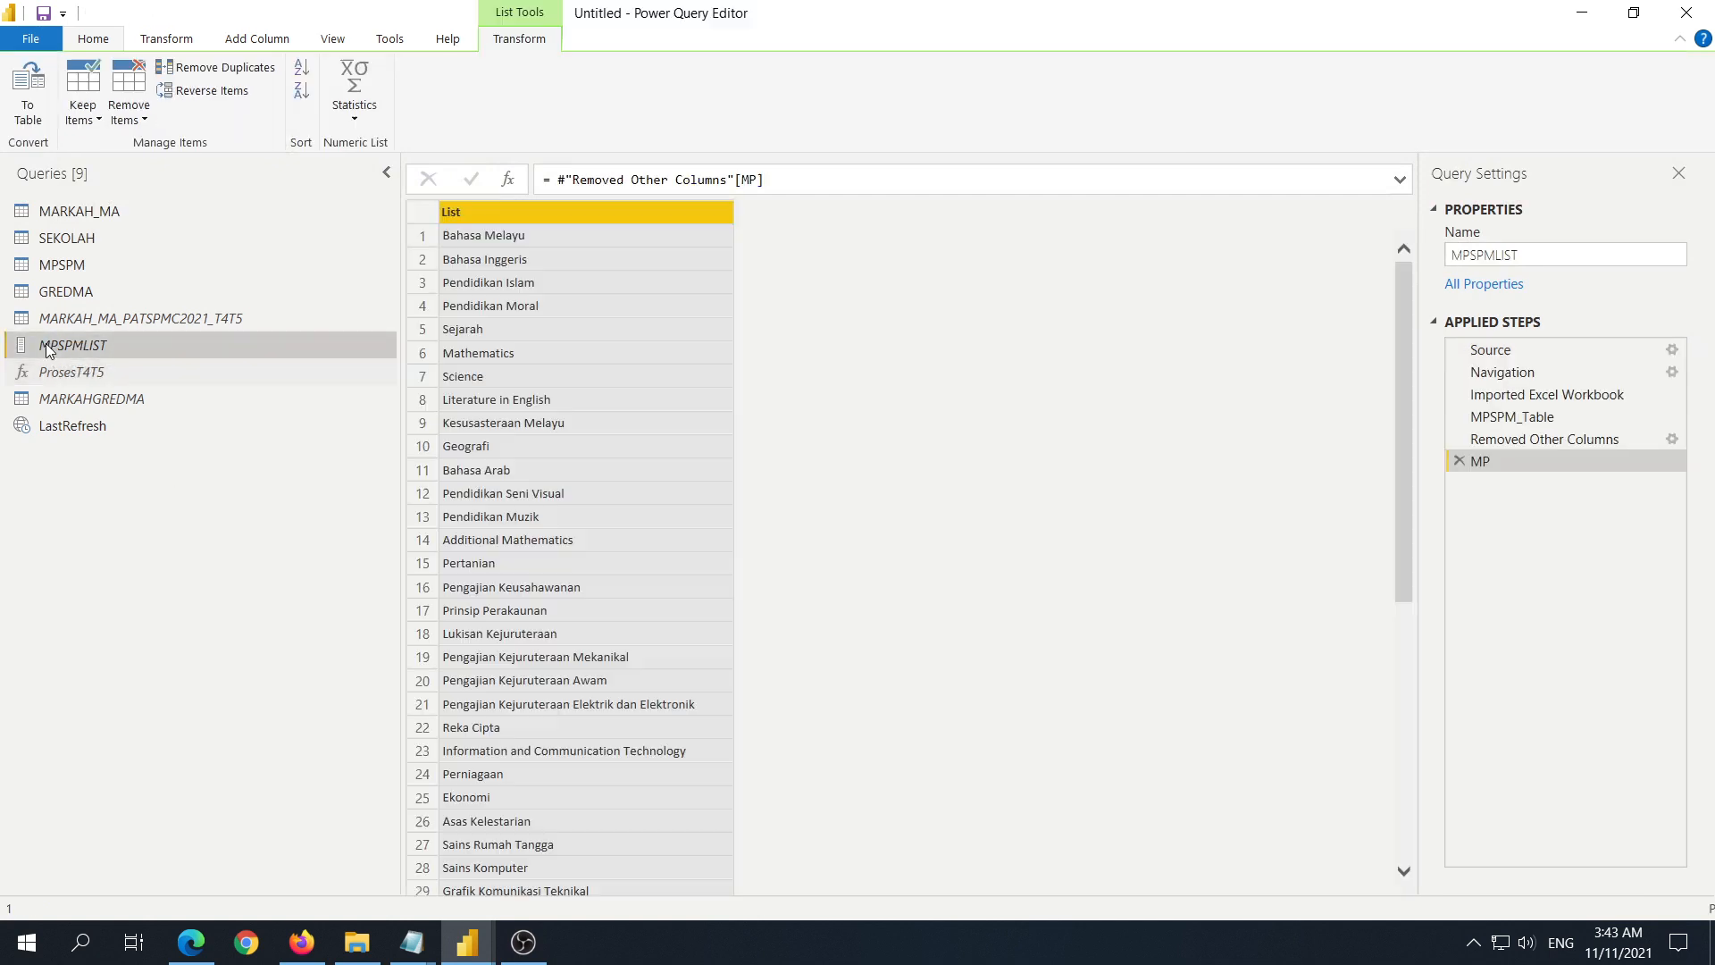
scroll(616, 411, down, 20)
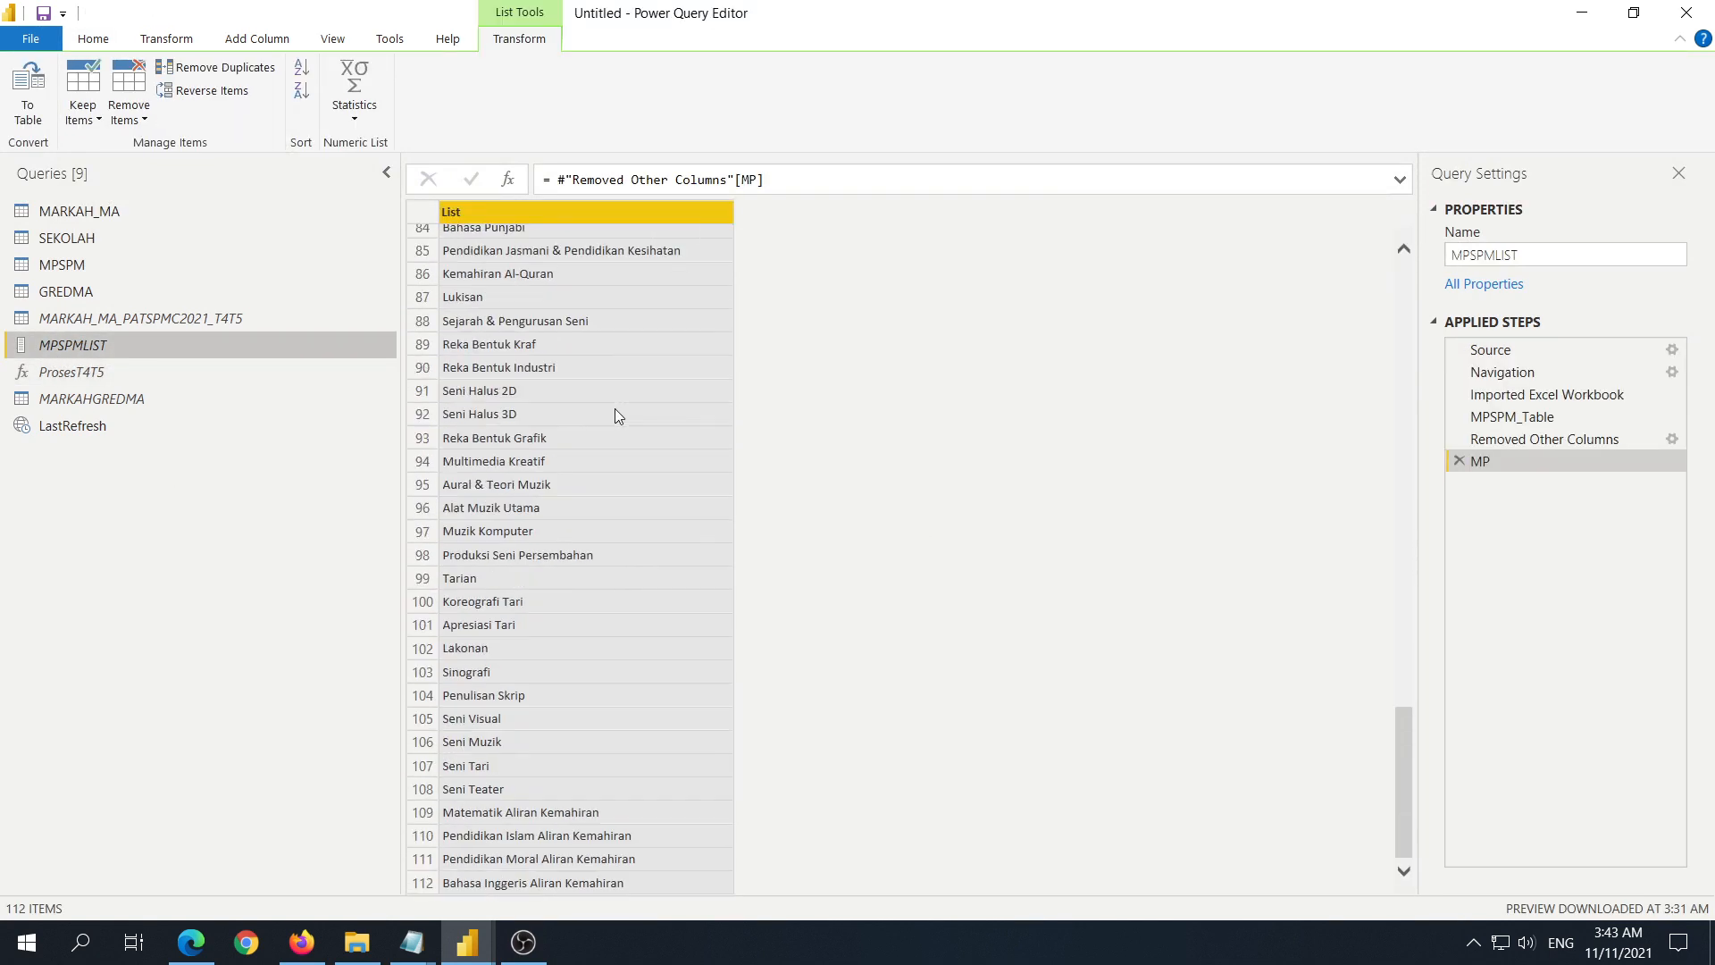
scroll(614, 411, up, 20)
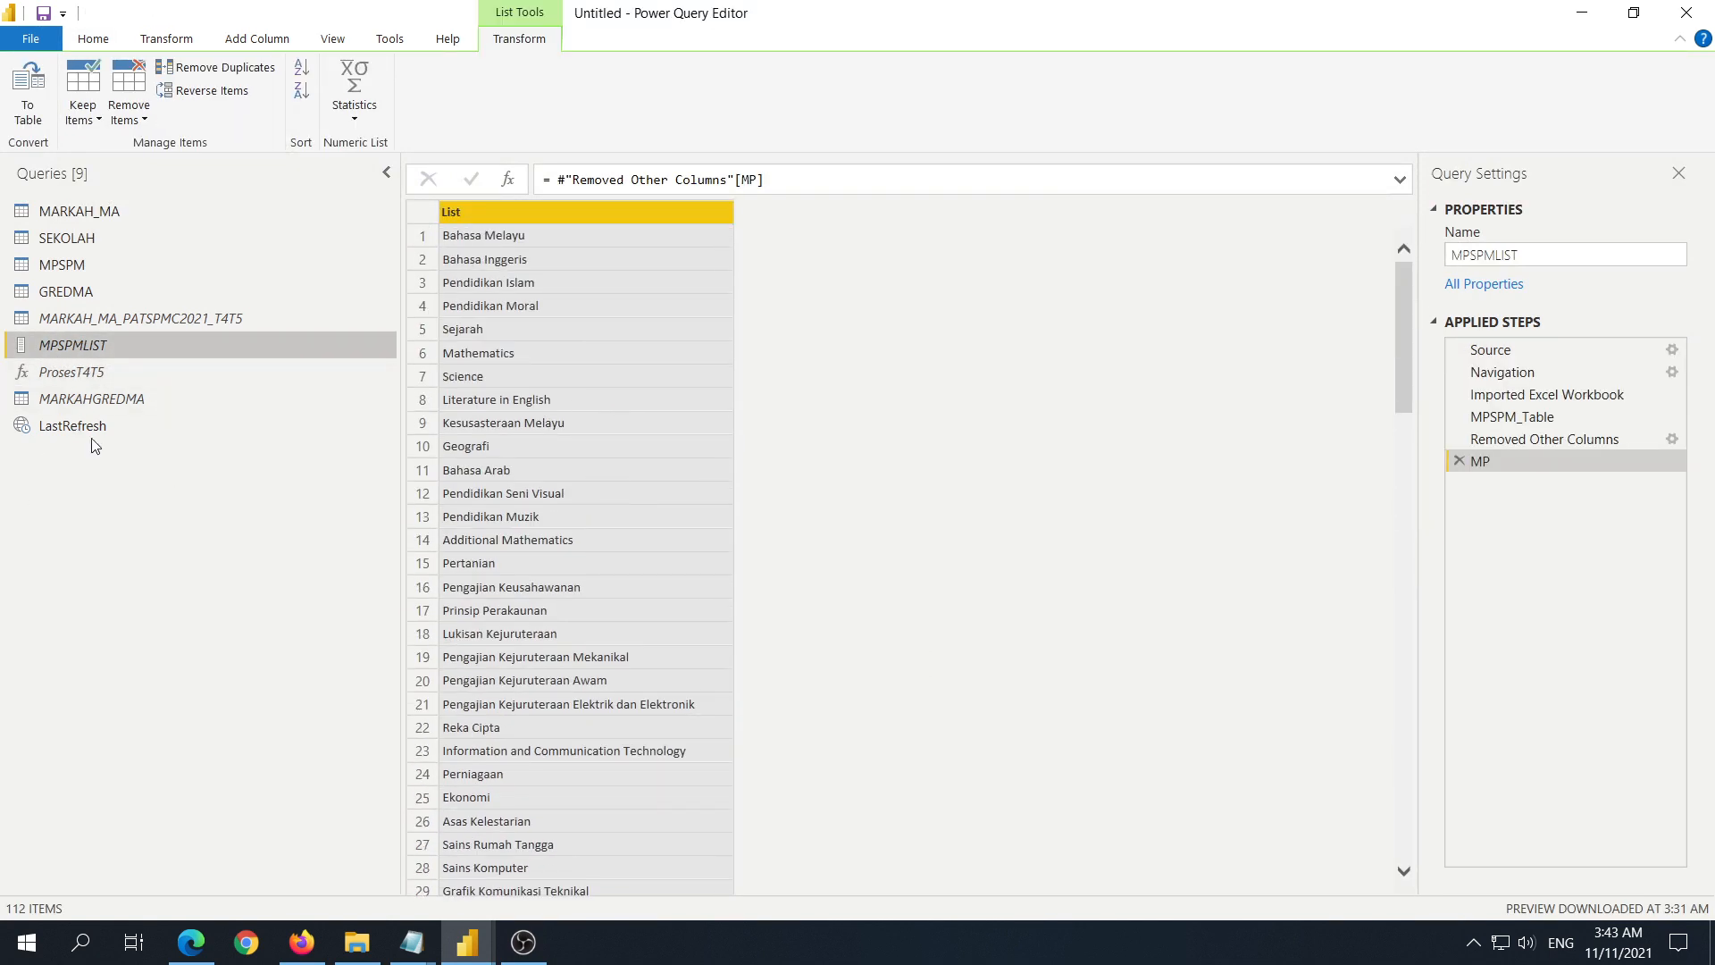
Step: Return to the MARKAH_MA_PATSPMC2021_T4T5 query and examine the ProsesSekolah column added by the InvokedProsesSekolah step
click(68, 322)
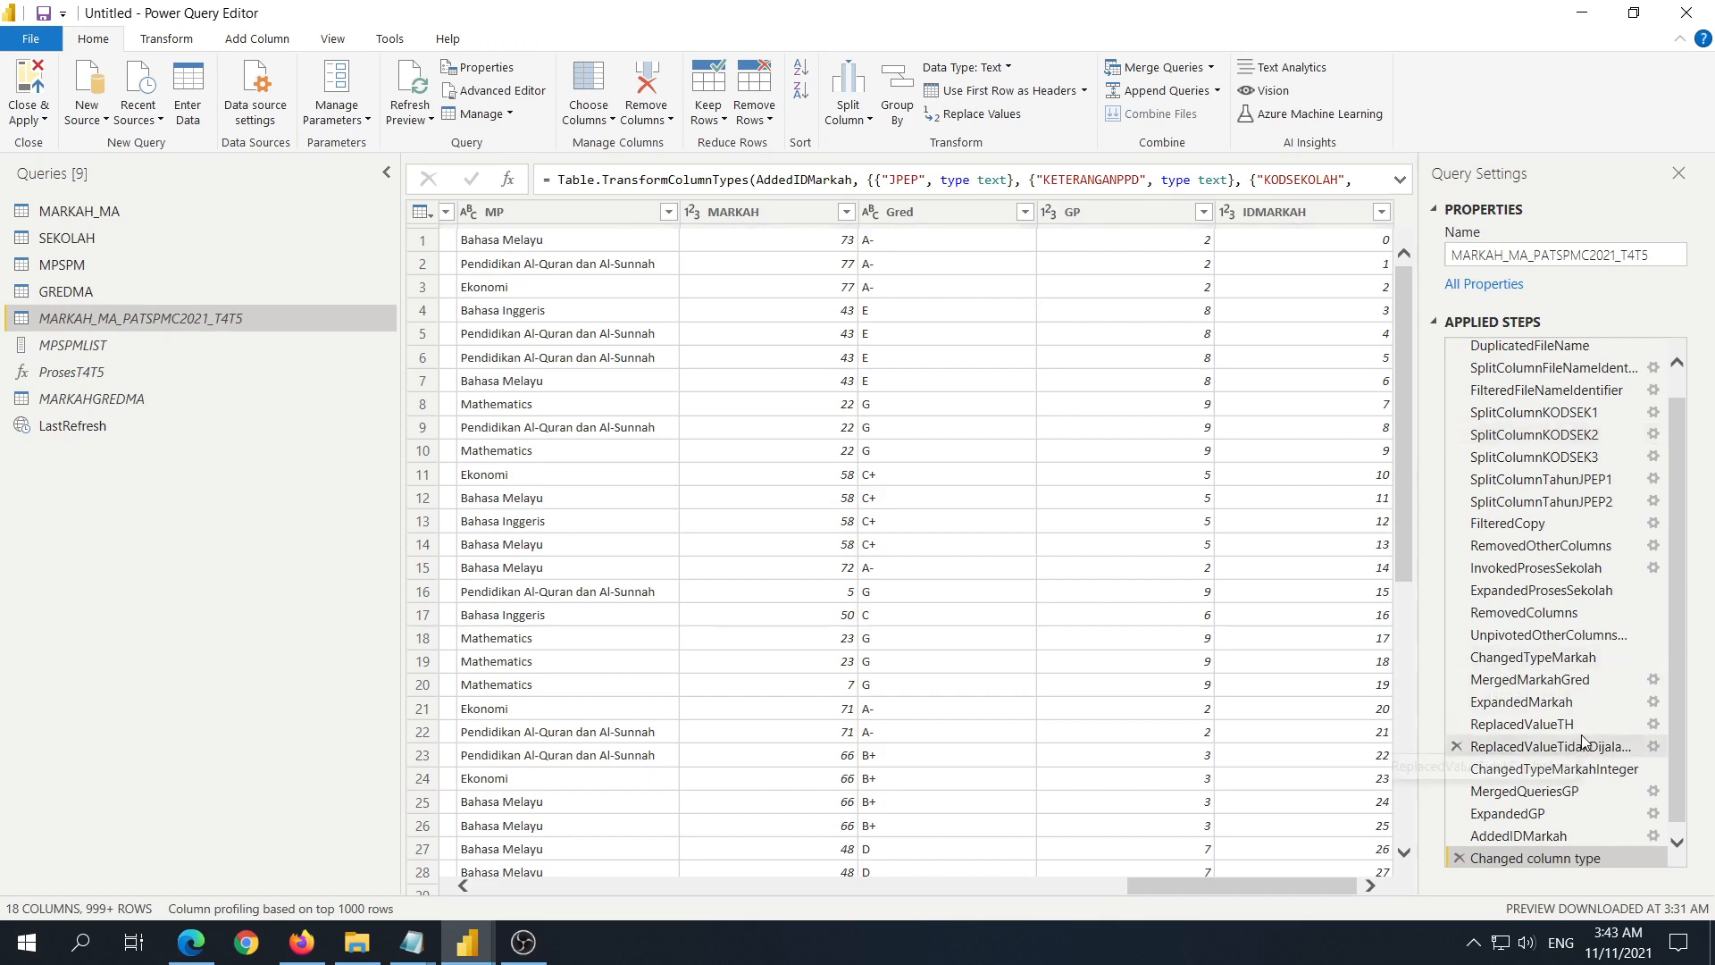
scroll(1577, 706, up, 1)
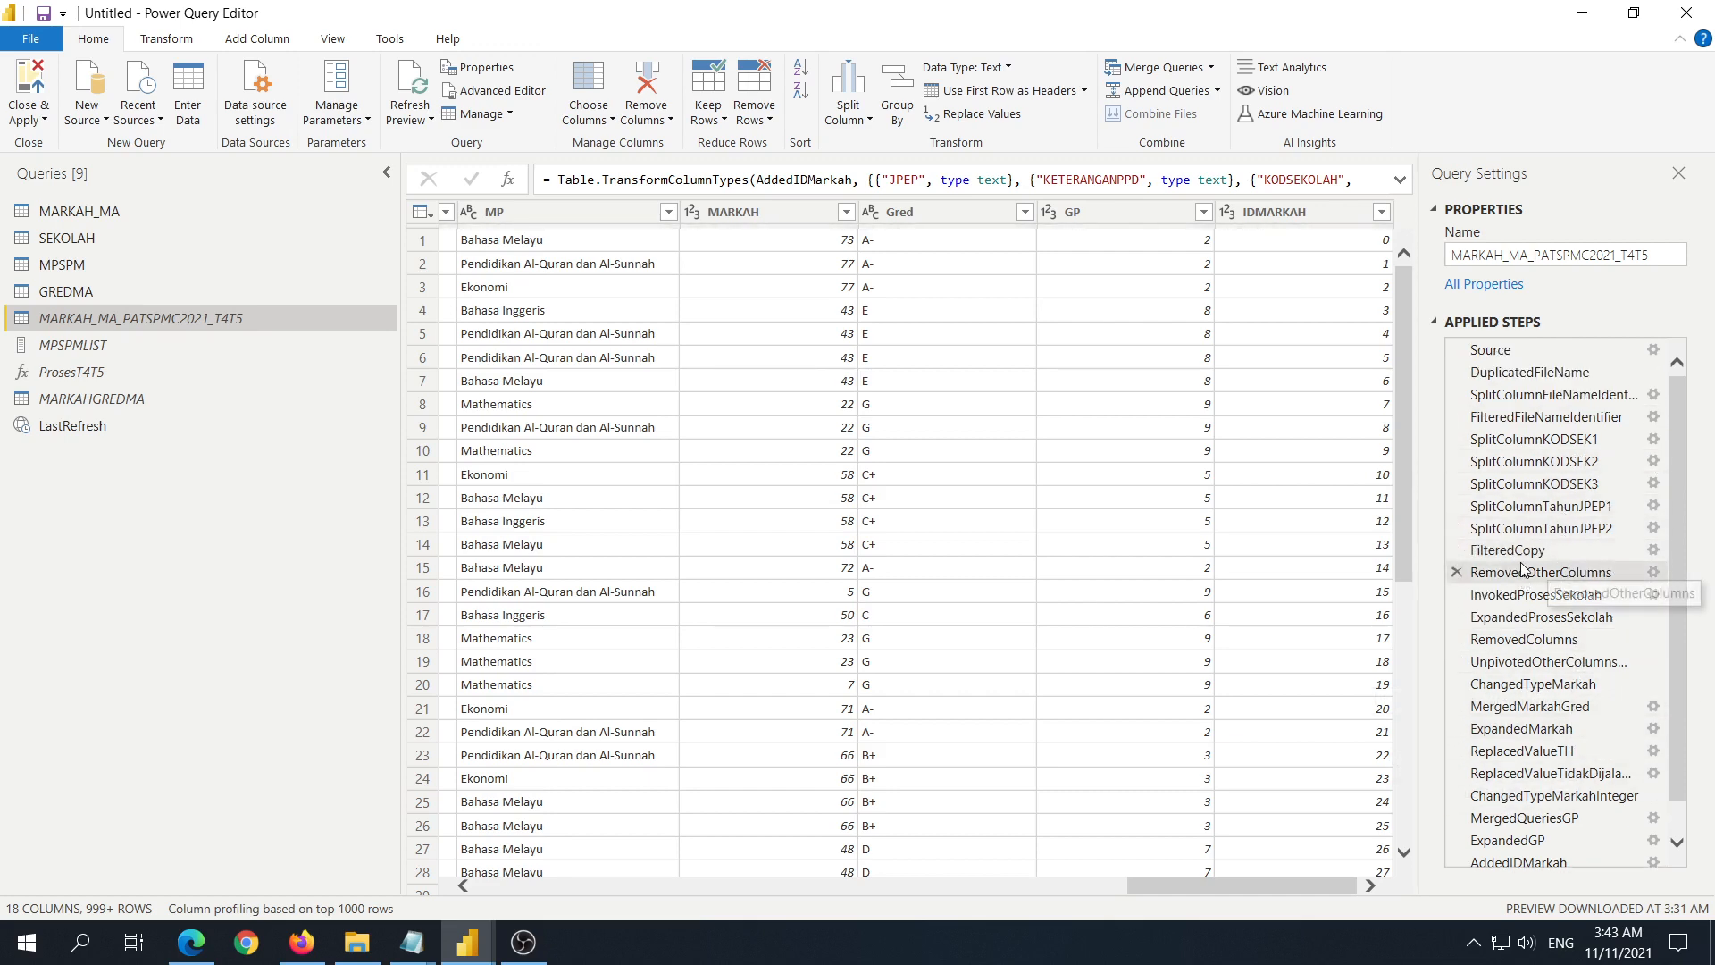
click(1485, 551)
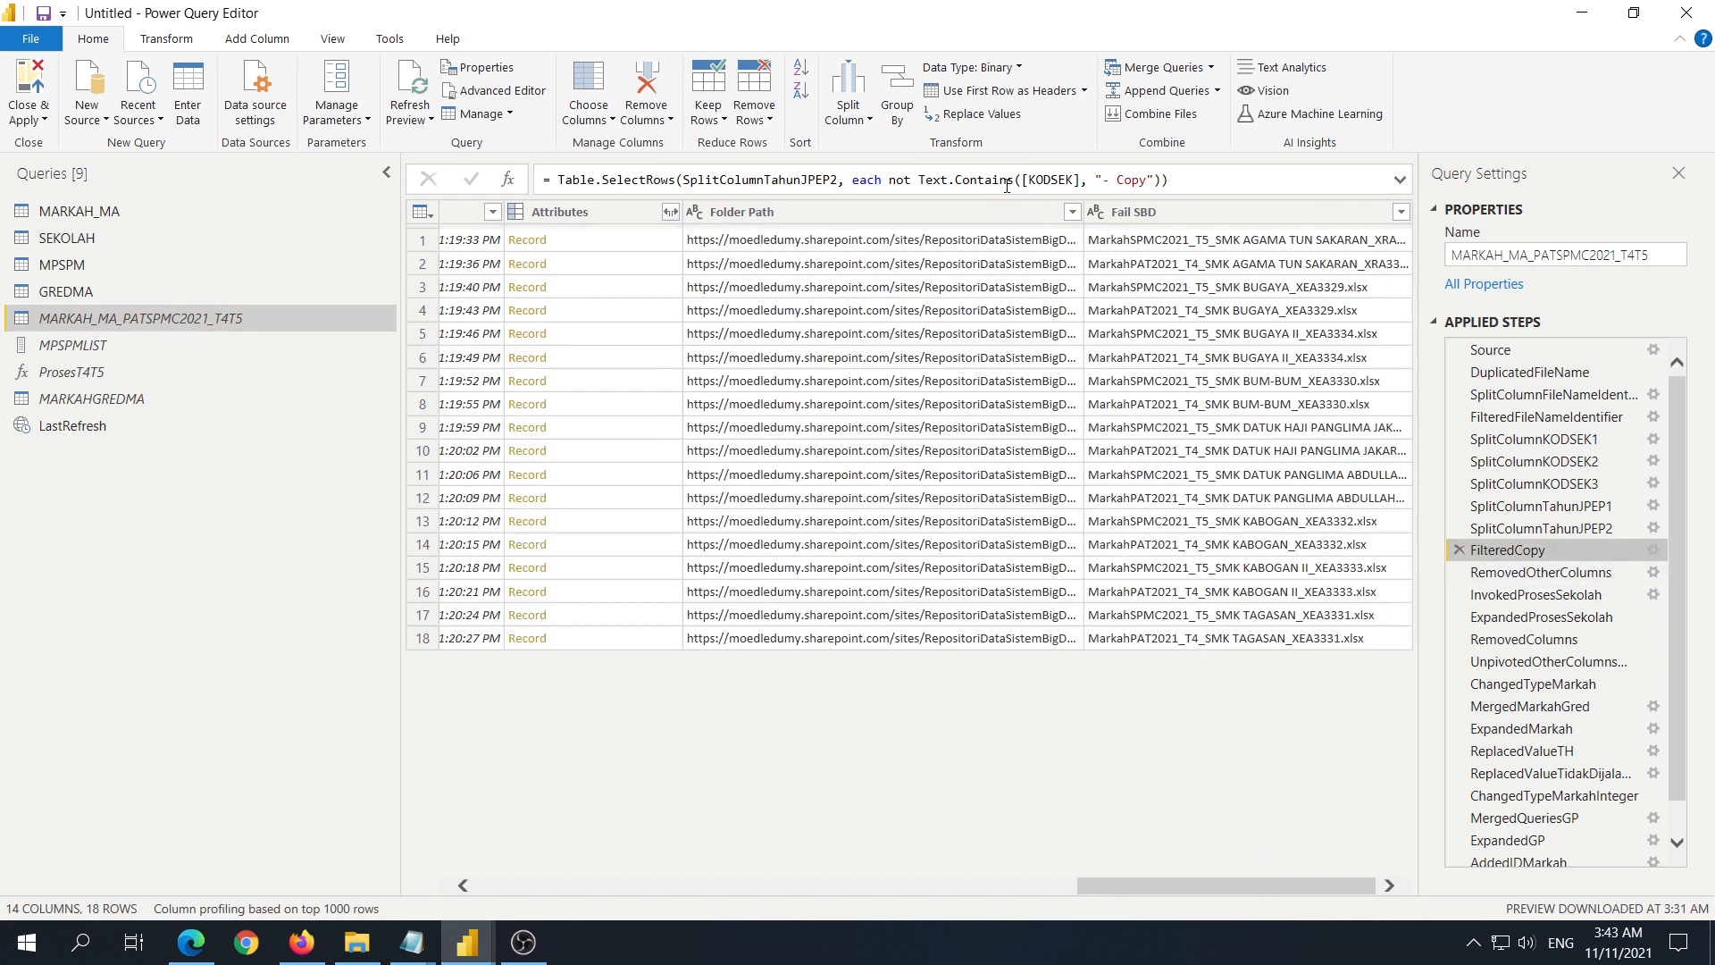
click(1563, 576)
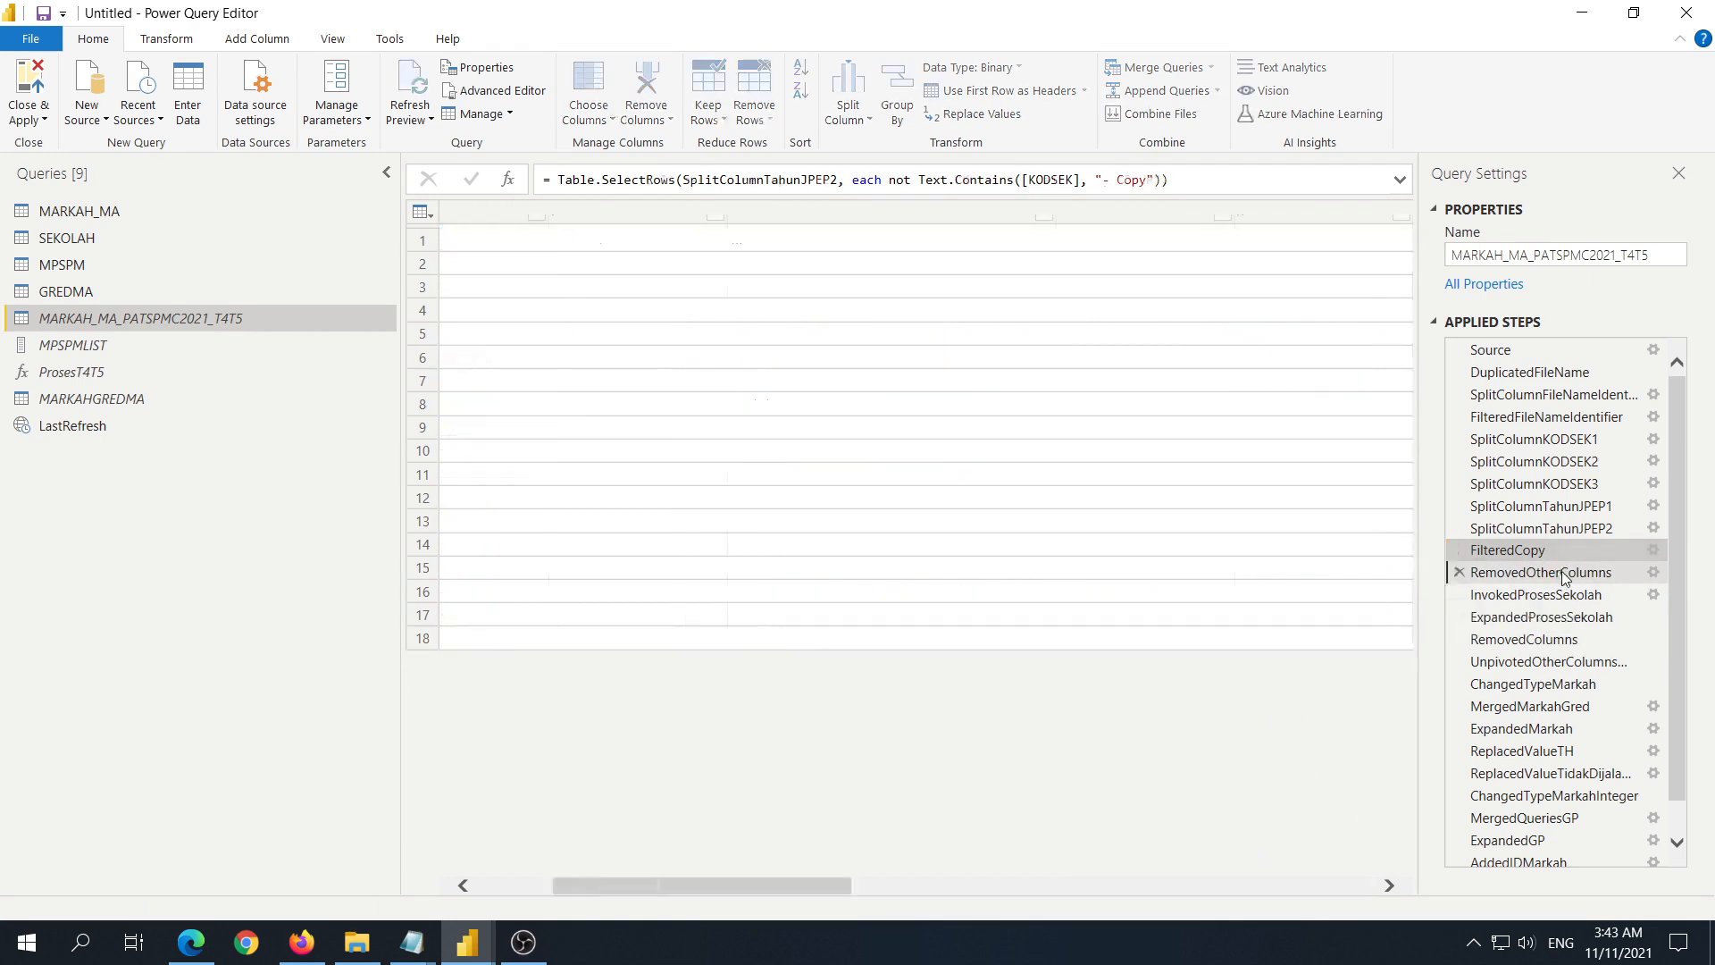
click(1551, 595)
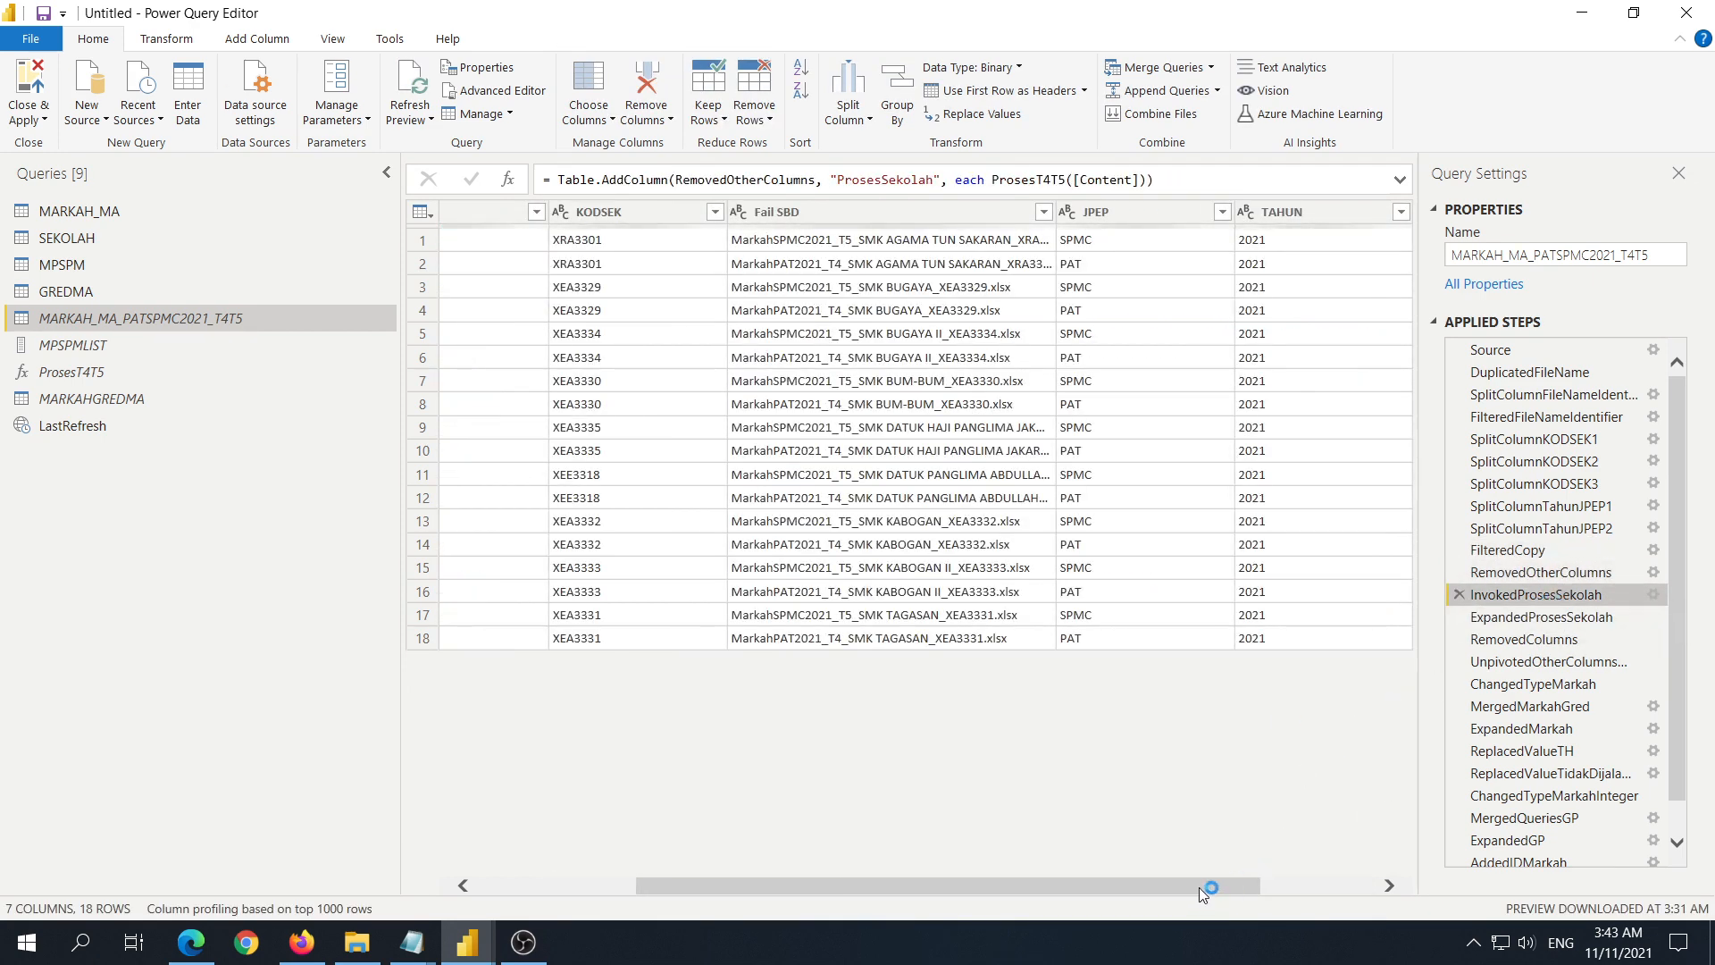
drag(1199, 887, 1353, 885)
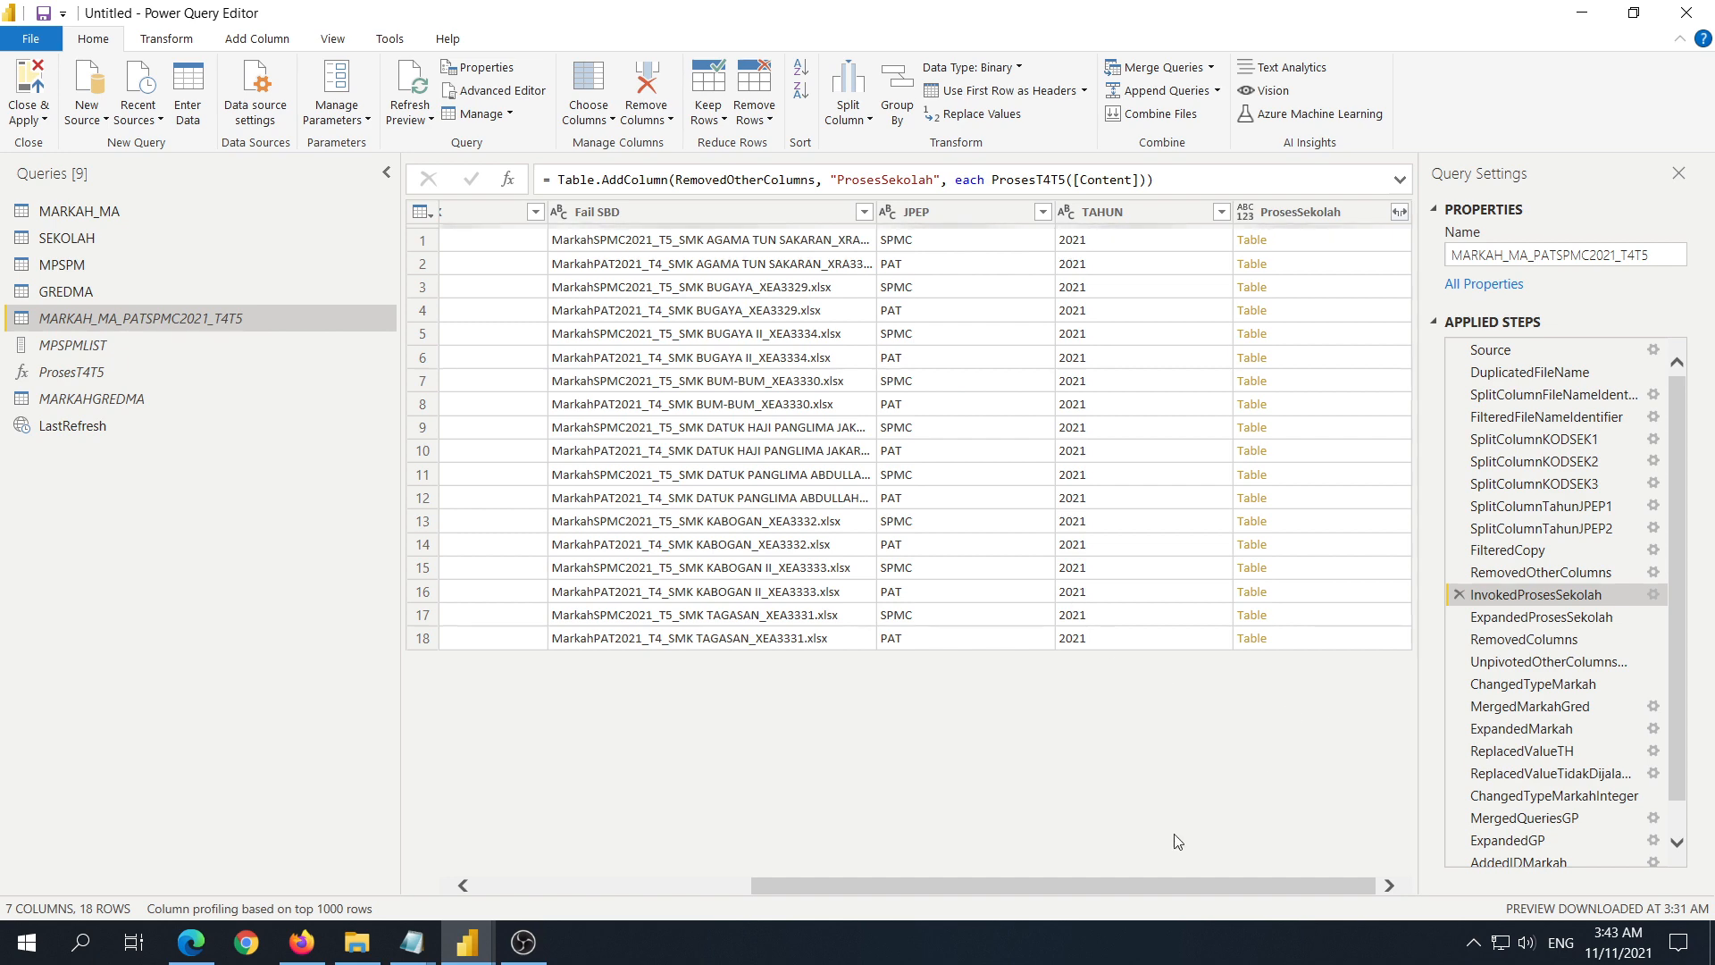
drag(1188, 883, 1433, 609)
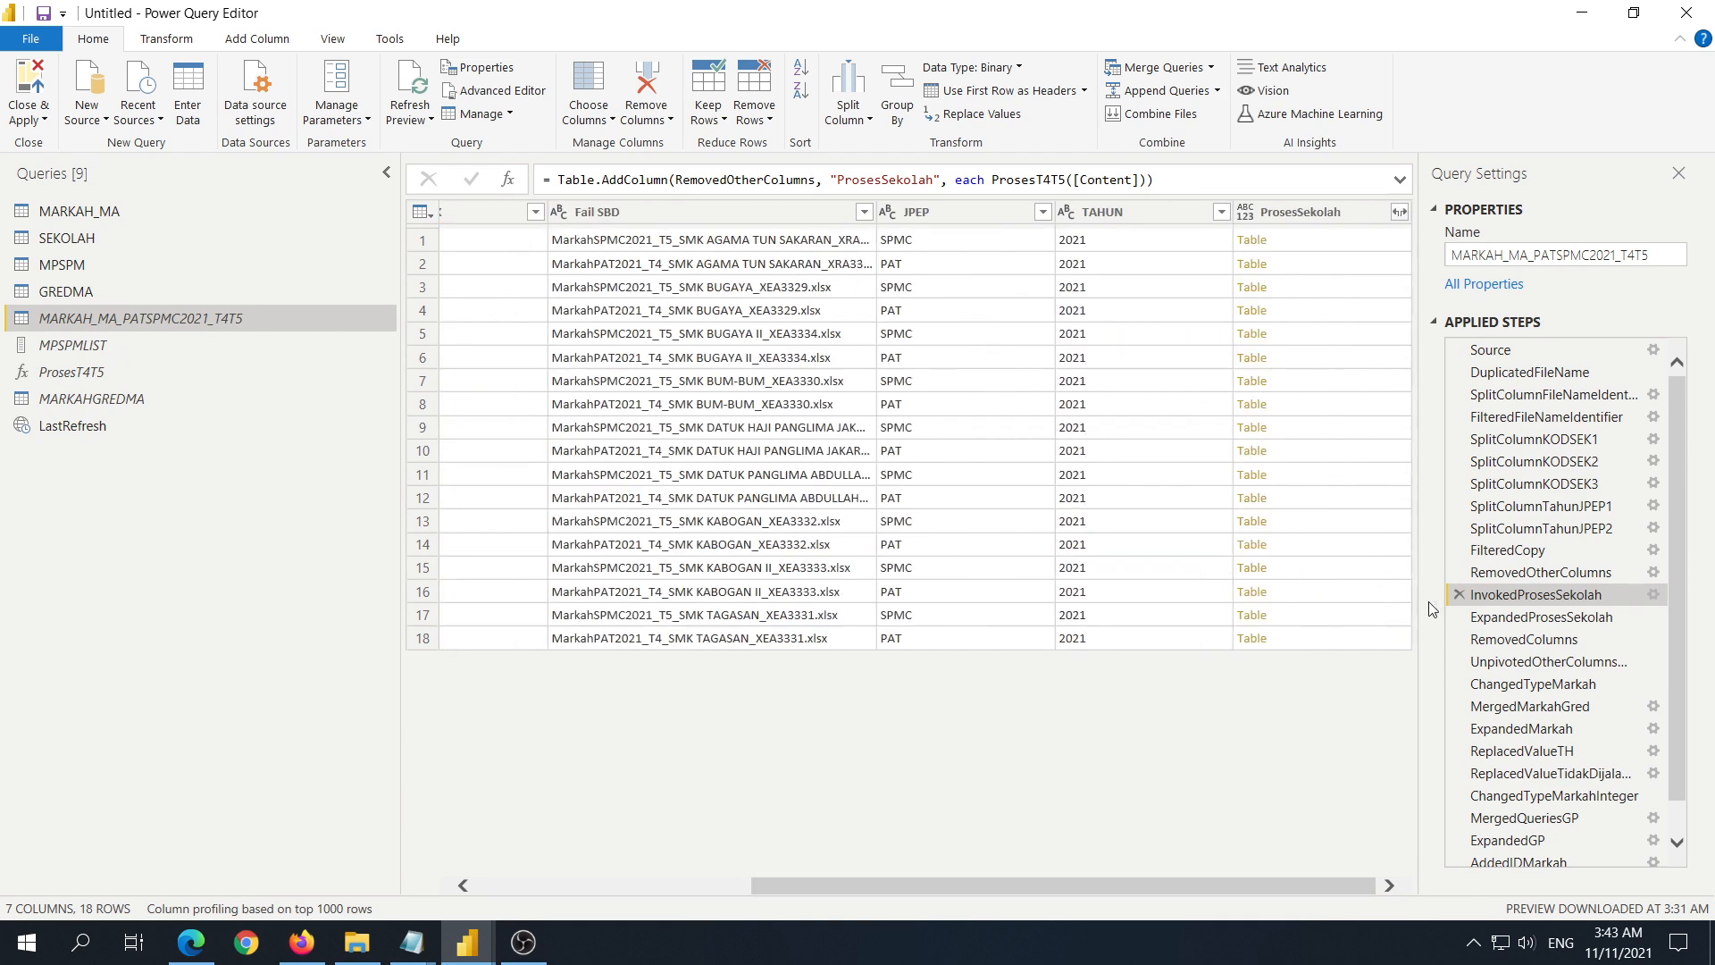
Step: Review the ExpandedProsesSekolah and RemovedColumns steps, examining the subject mark columns expanded from the school files
click(1506, 617)
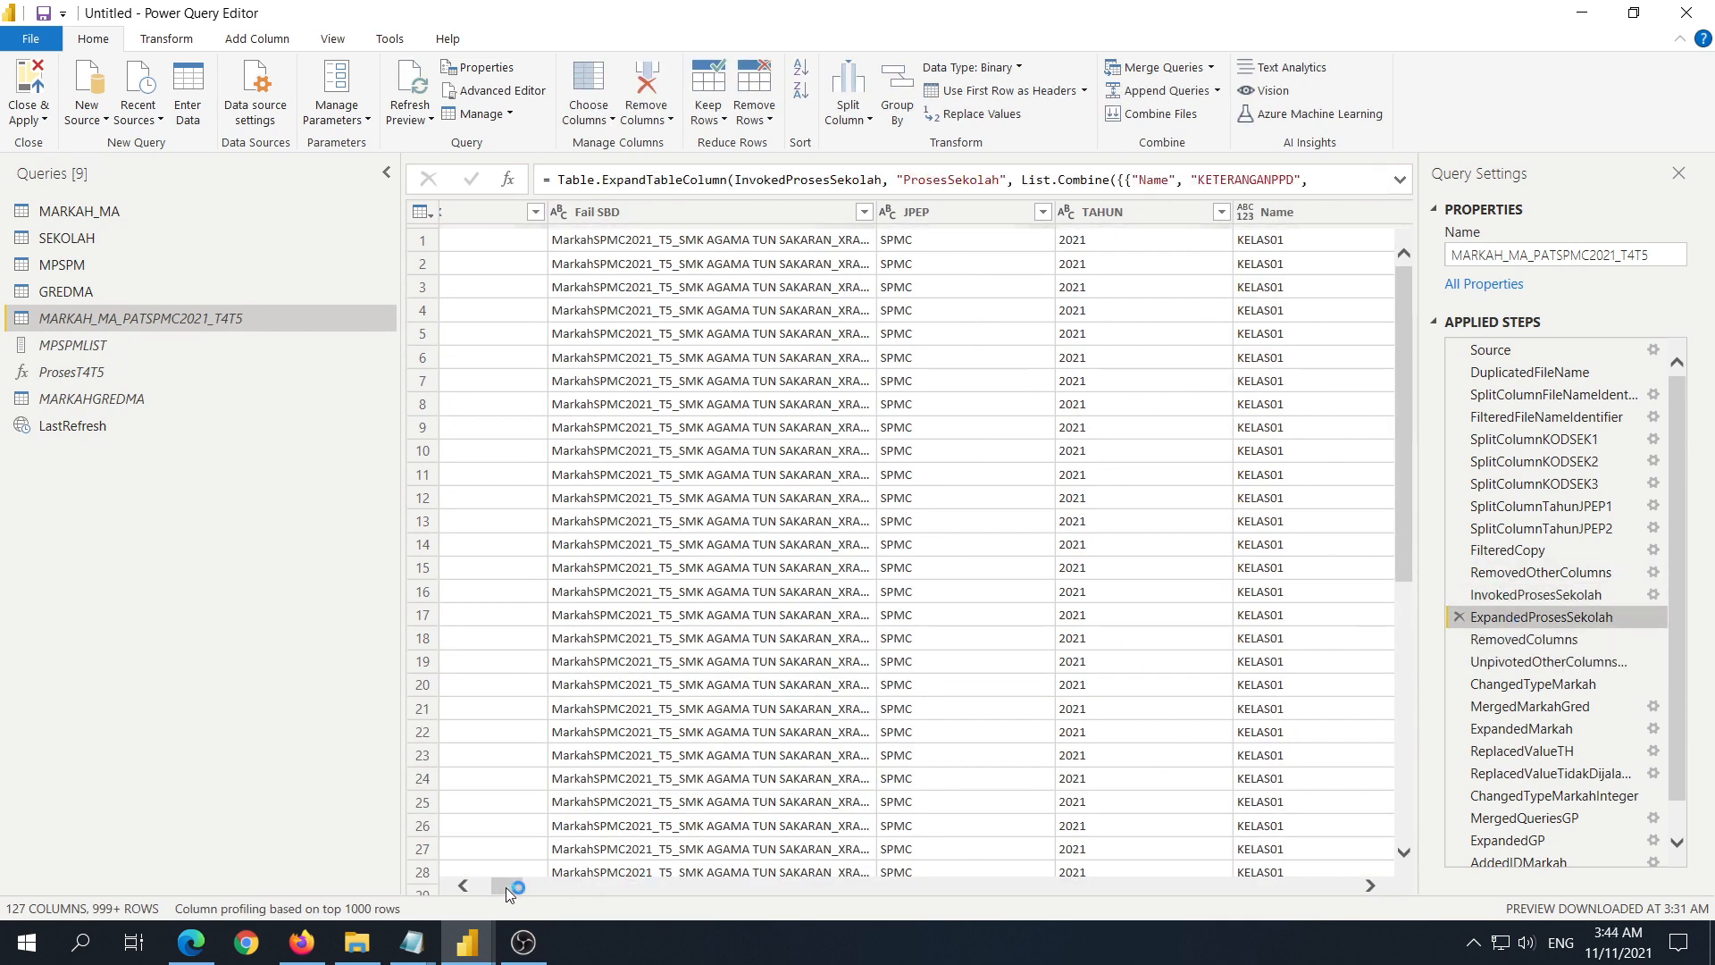
drag(506, 885, 605, 900)
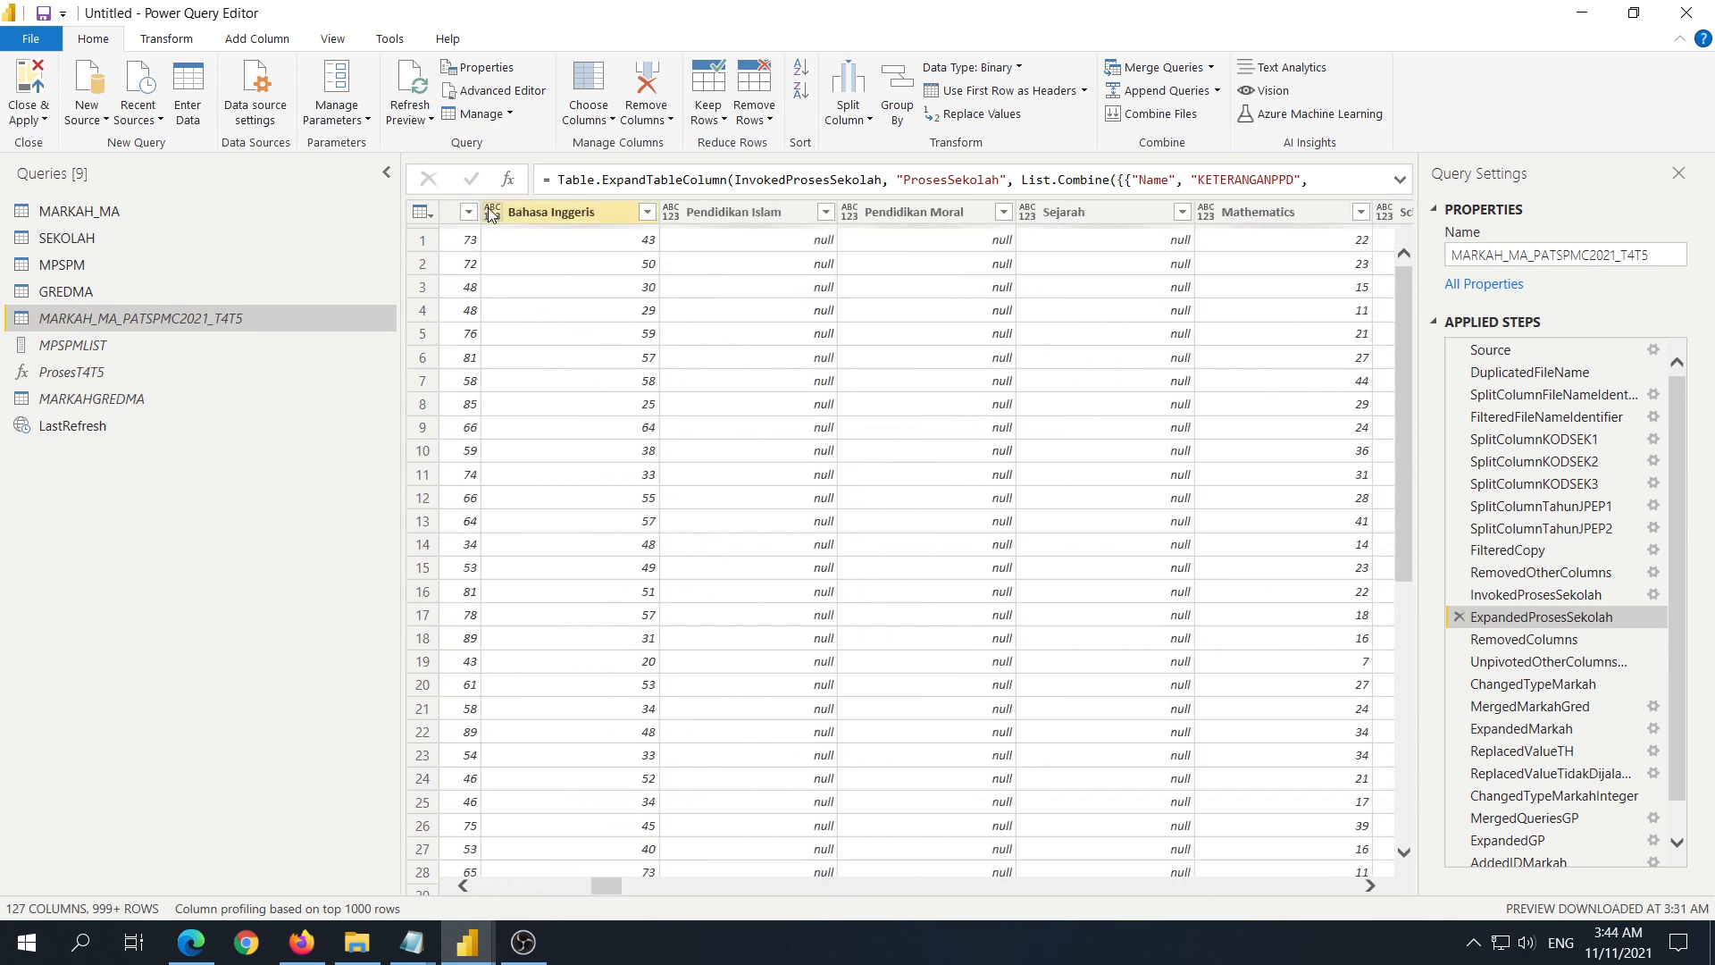
click(1548, 641)
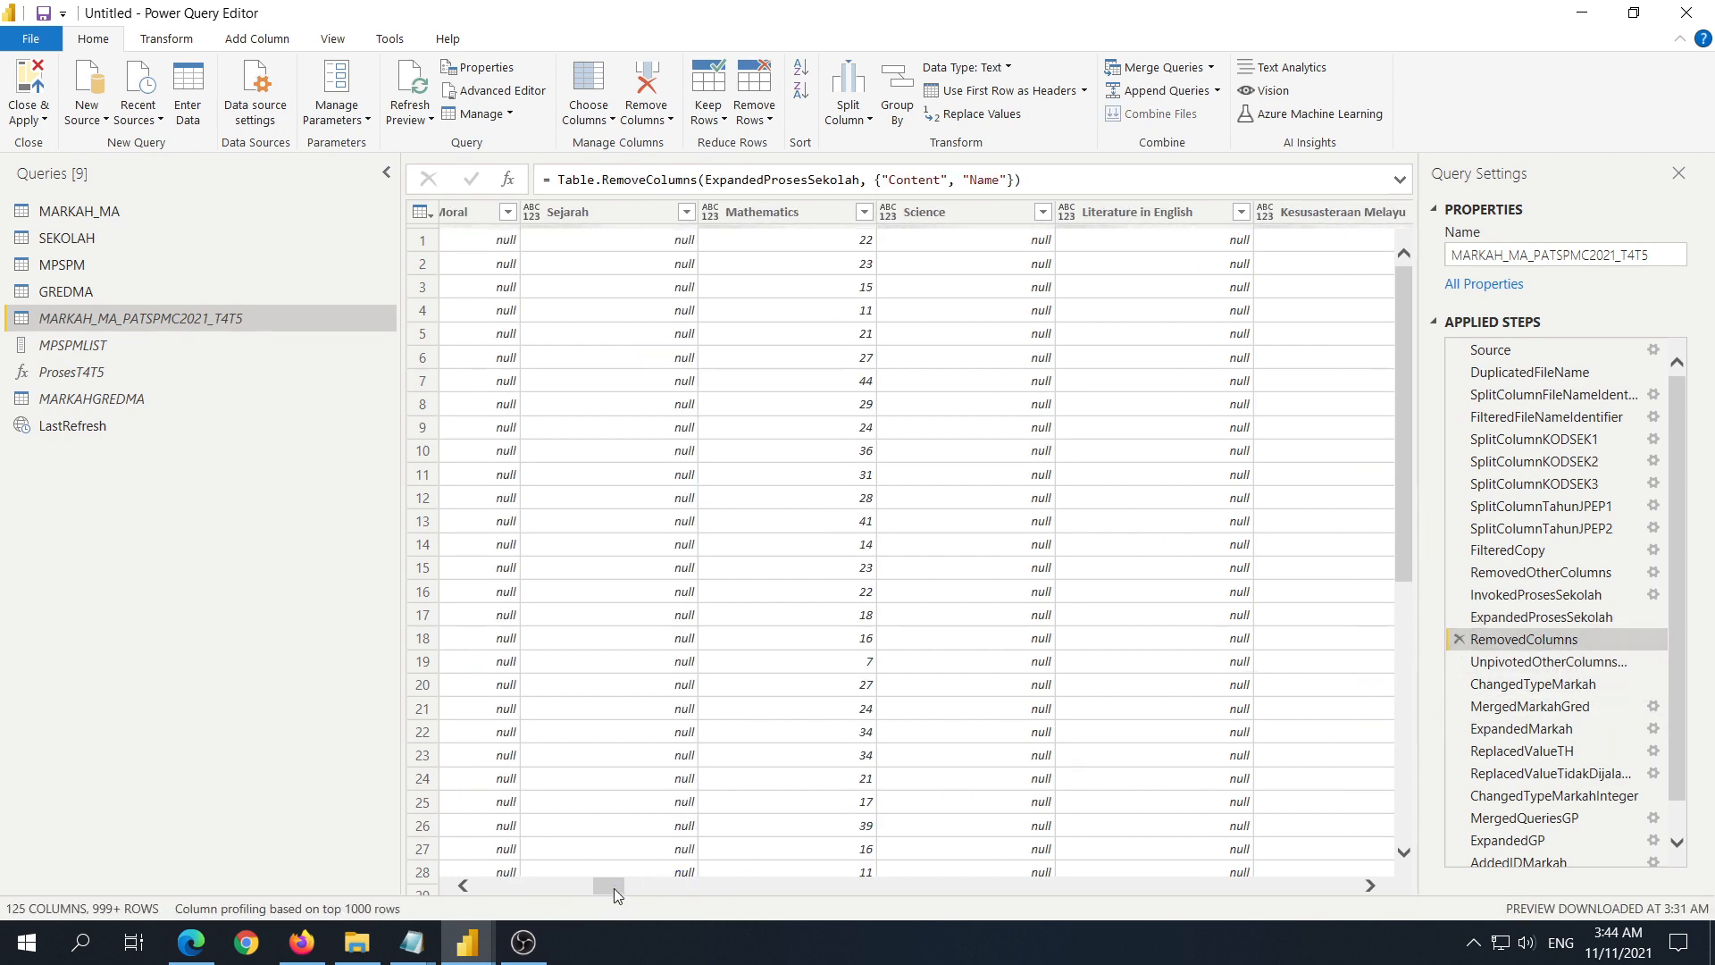
mouse_move(614, 888)
mouse_down()
mouse_move(518, 893)
mouse_move(594, 893)
mouse_up()
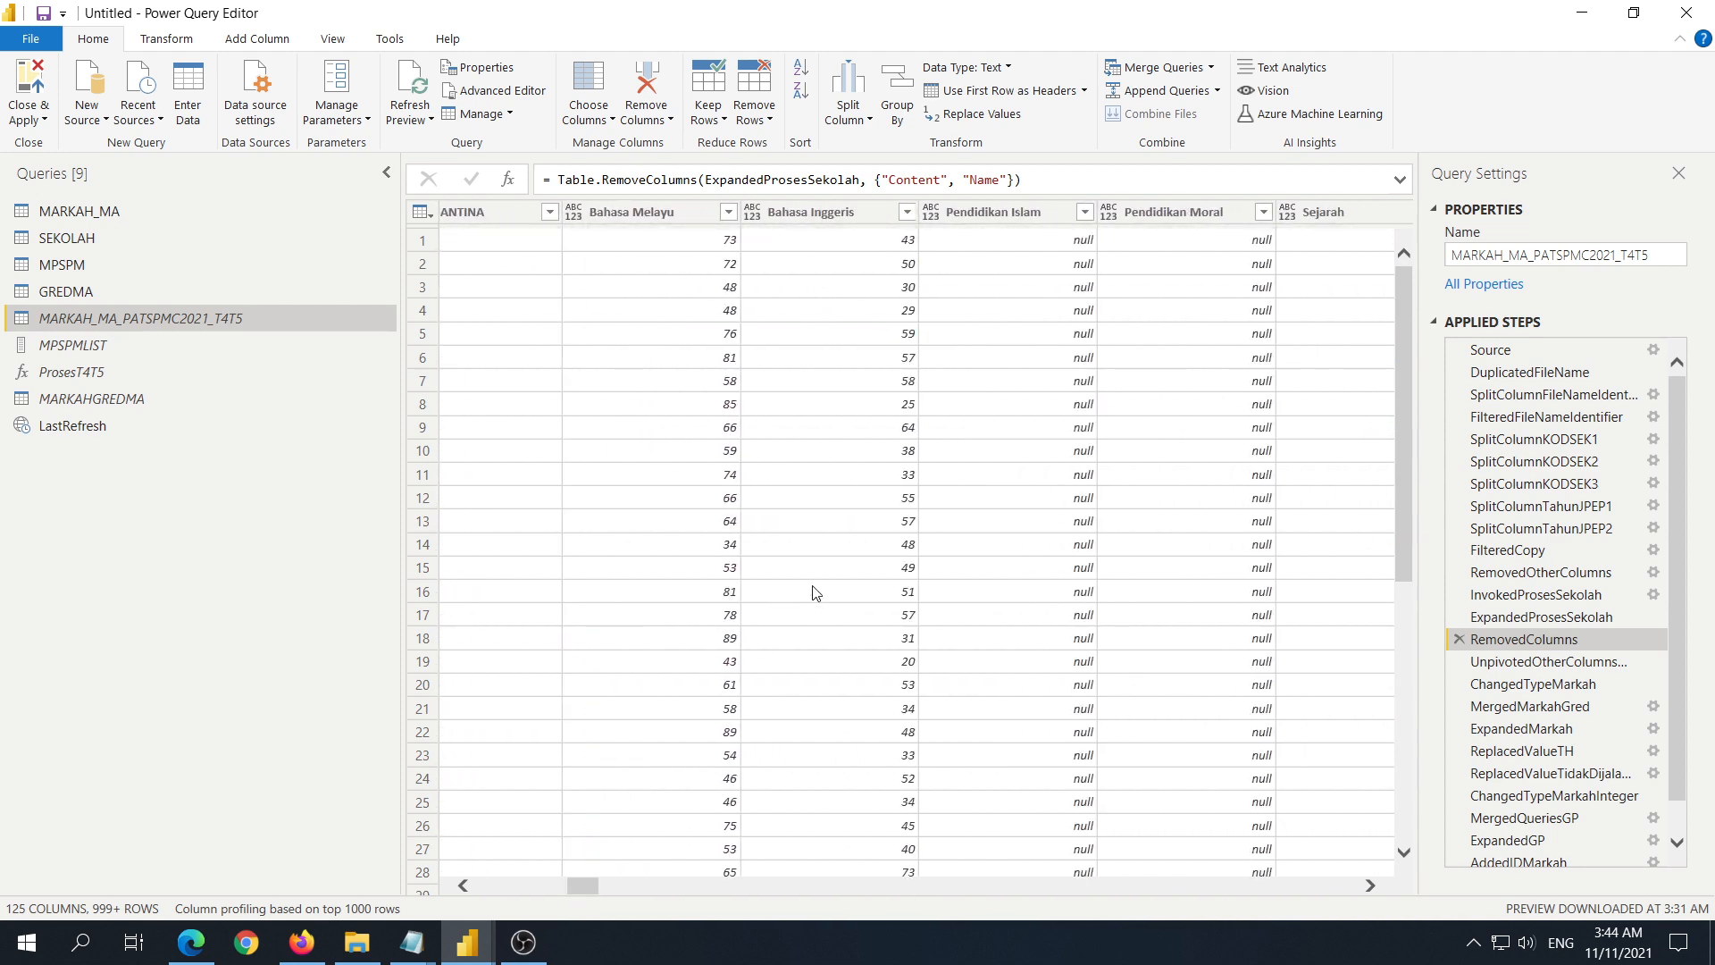
Step: Examine the separate Bahasa Melayu, Bahasa Inggeris and Pendidikan Islam columns alongside the school and student columns in the RemovedColumns step
click(690, 220)
click(786, 223)
click(661, 214)
click(760, 219)
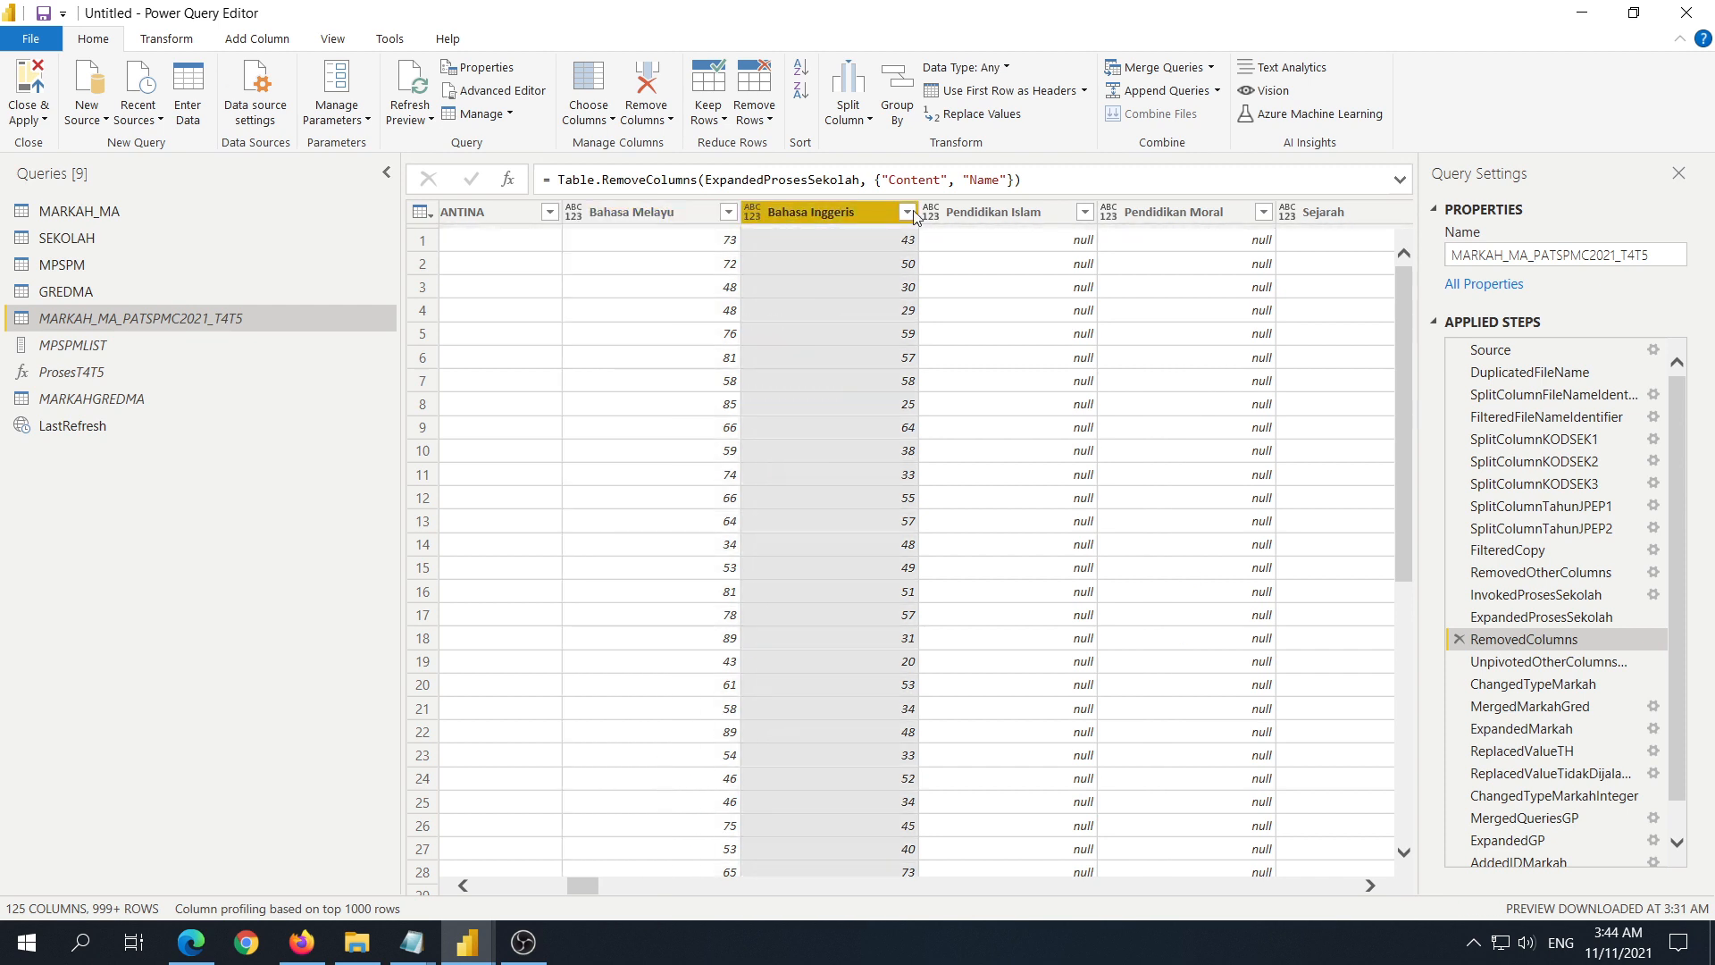
click(970, 218)
click(808, 218)
click(694, 219)
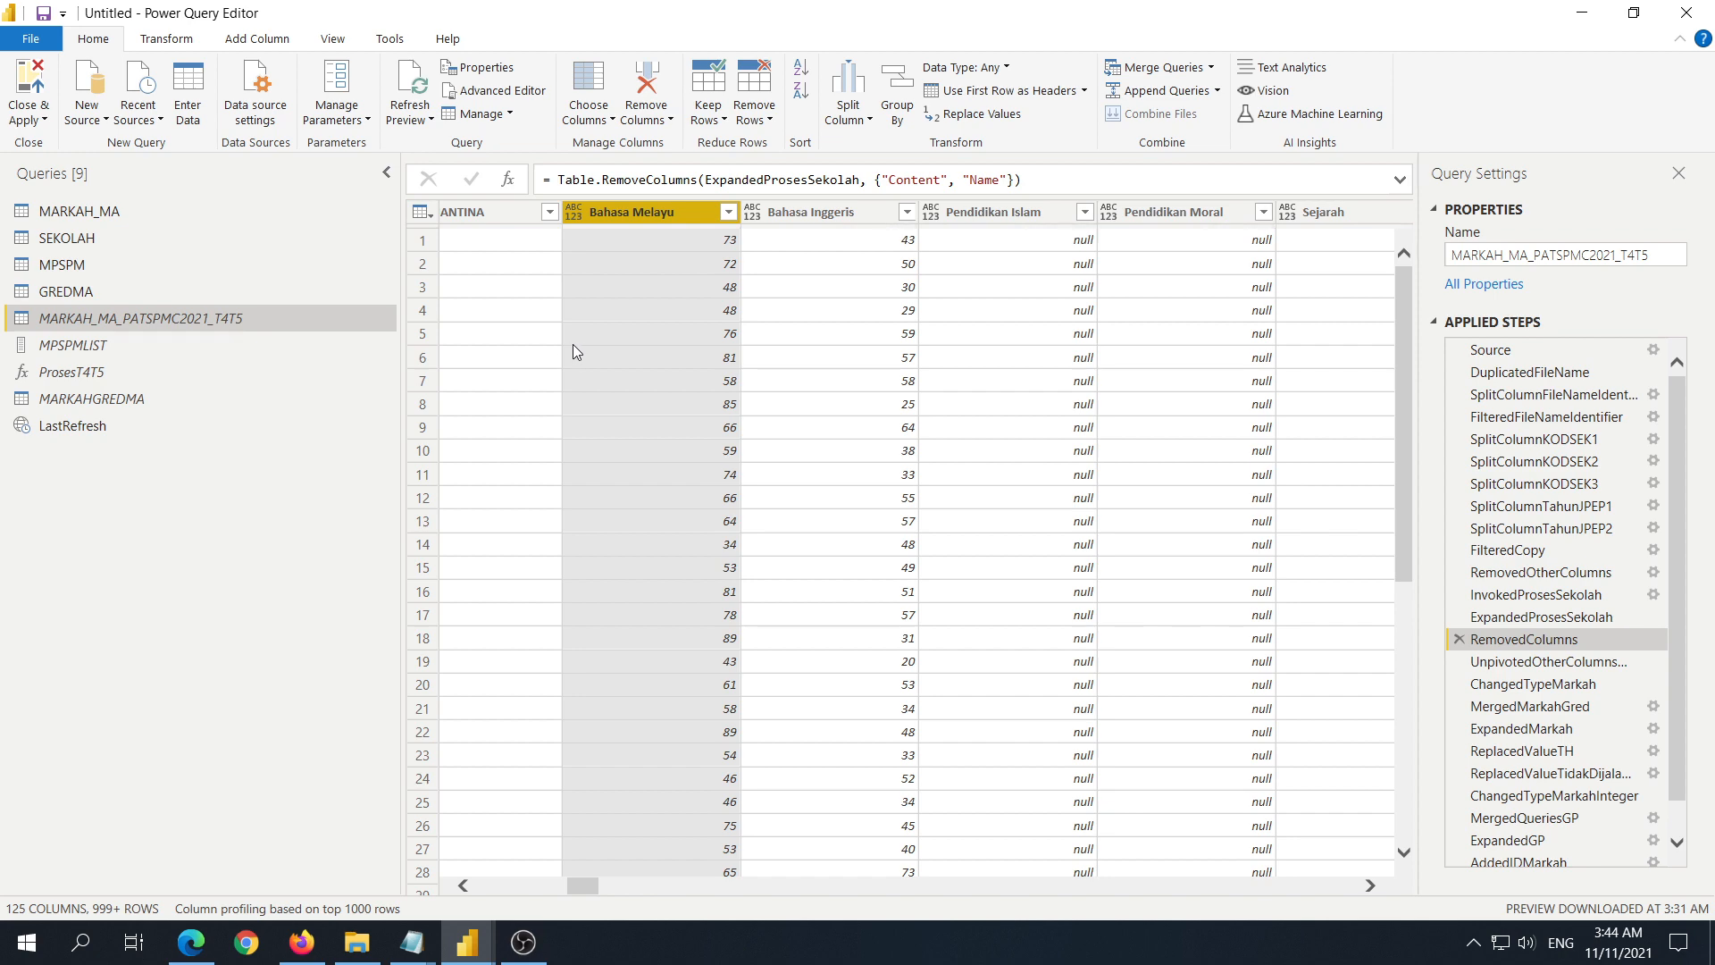
click(808, 214)
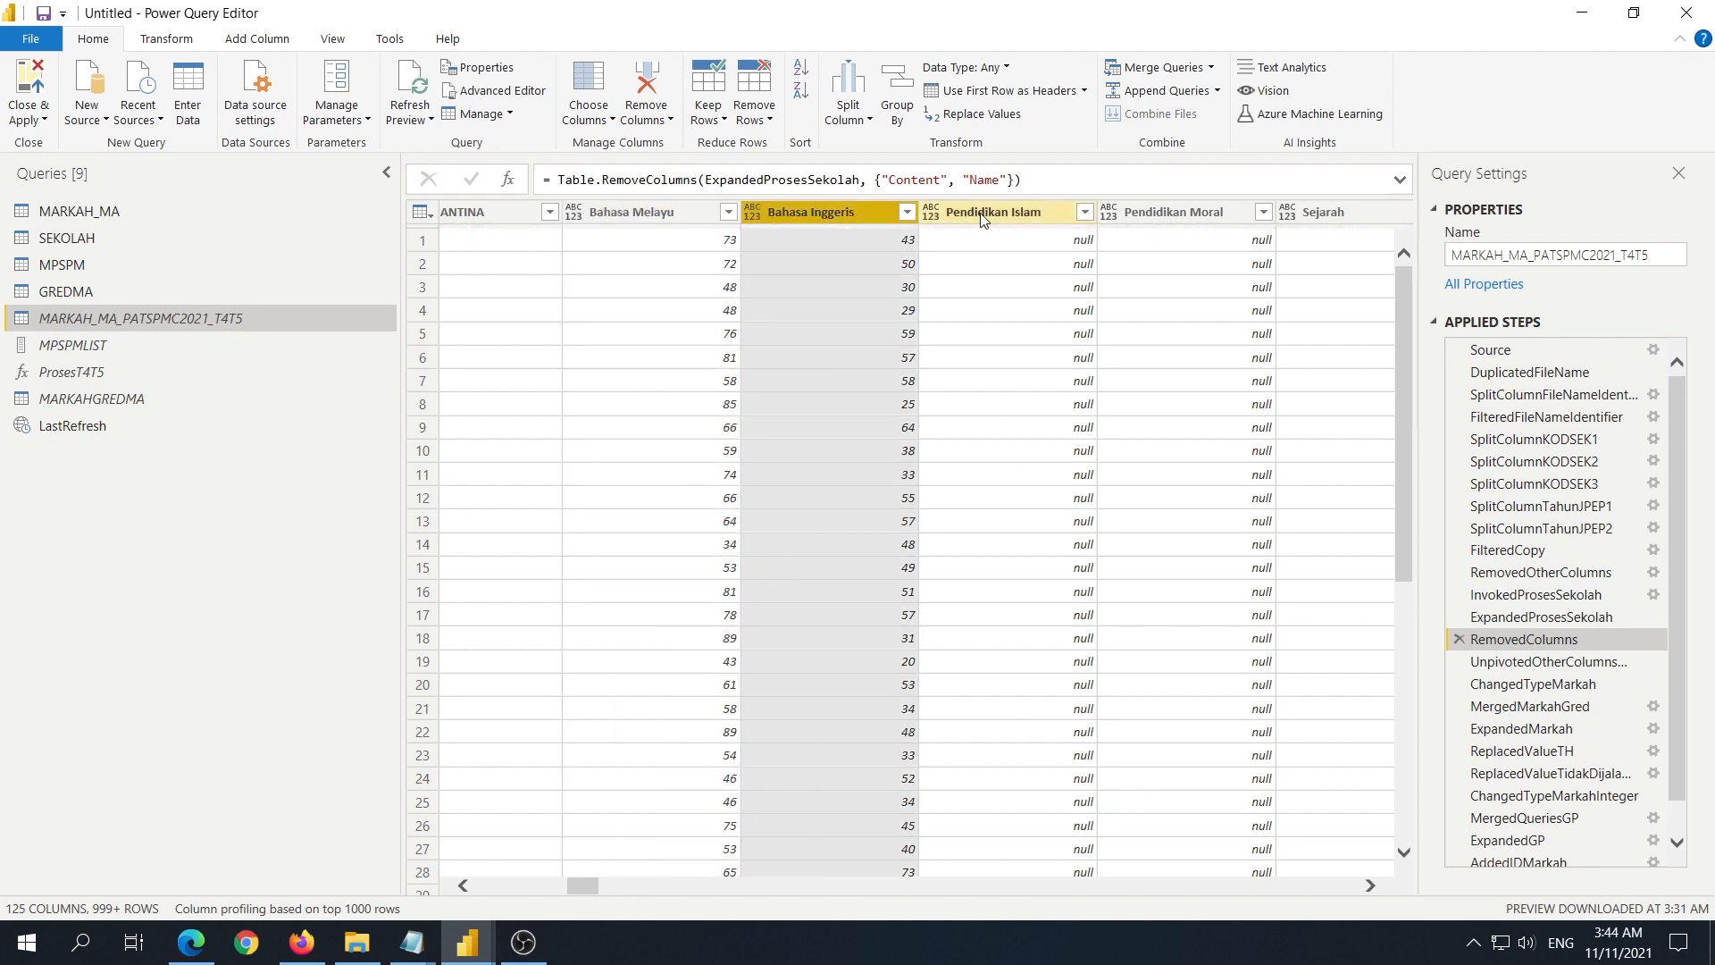
click(994, 213)
drag(590, 884, 411, 899)
scroll(1023, 436, right, 10)
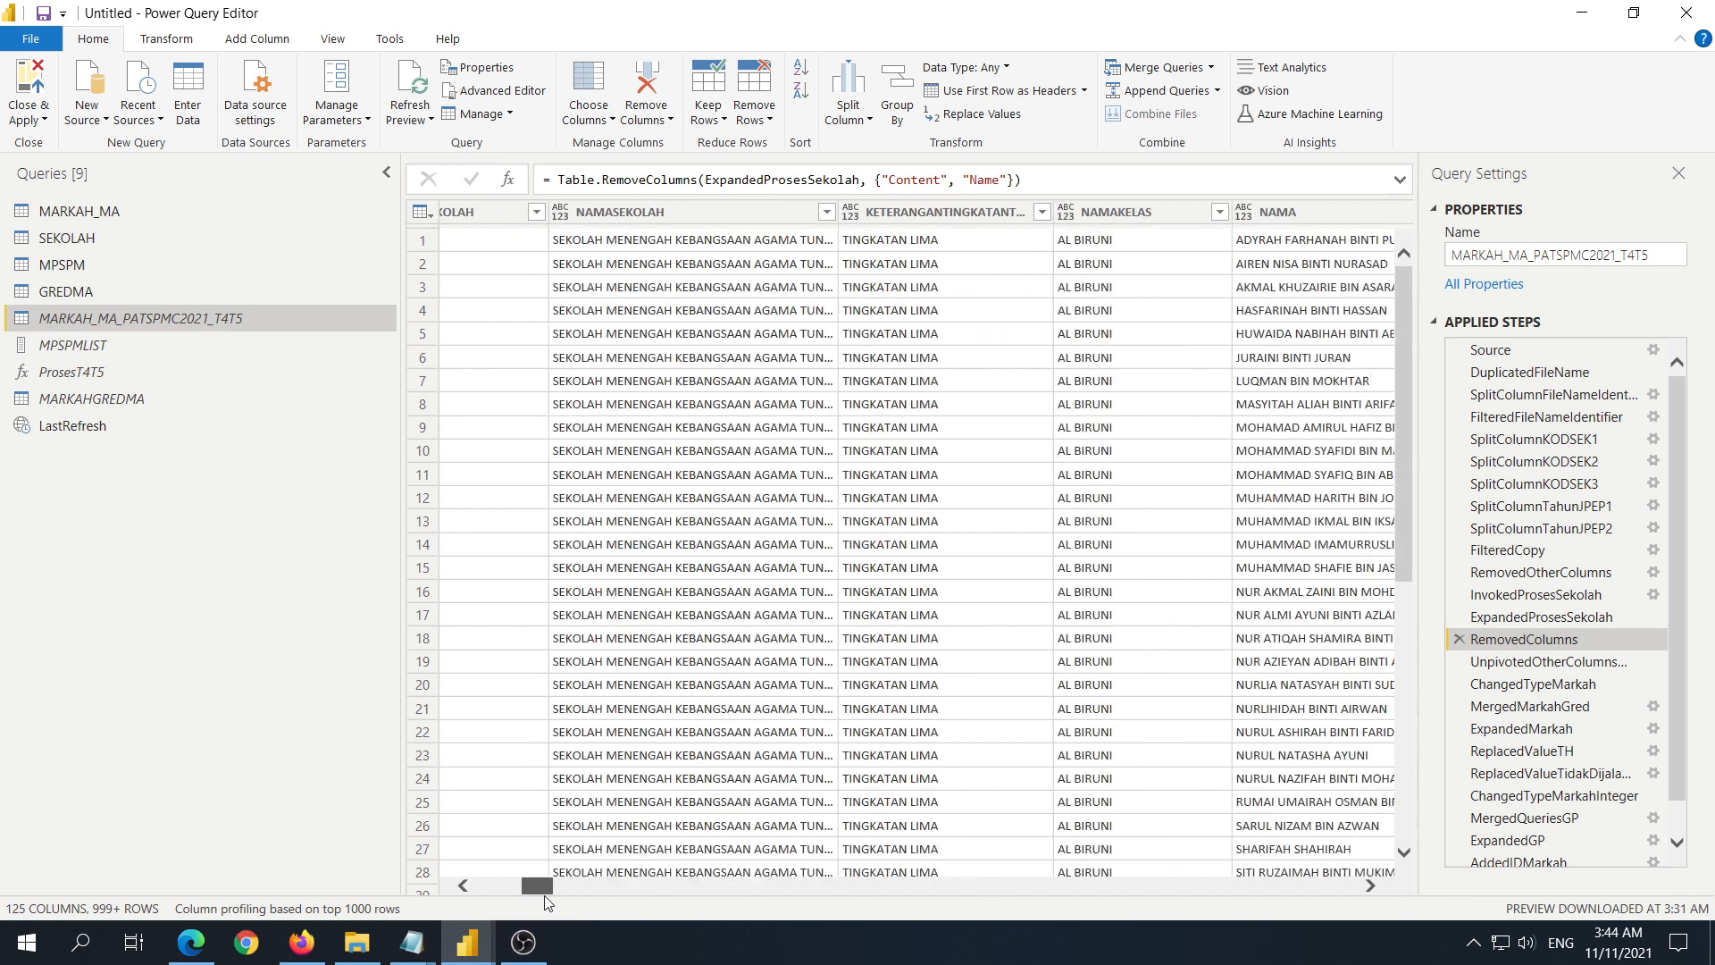
drag(539, 885, 580, 886)
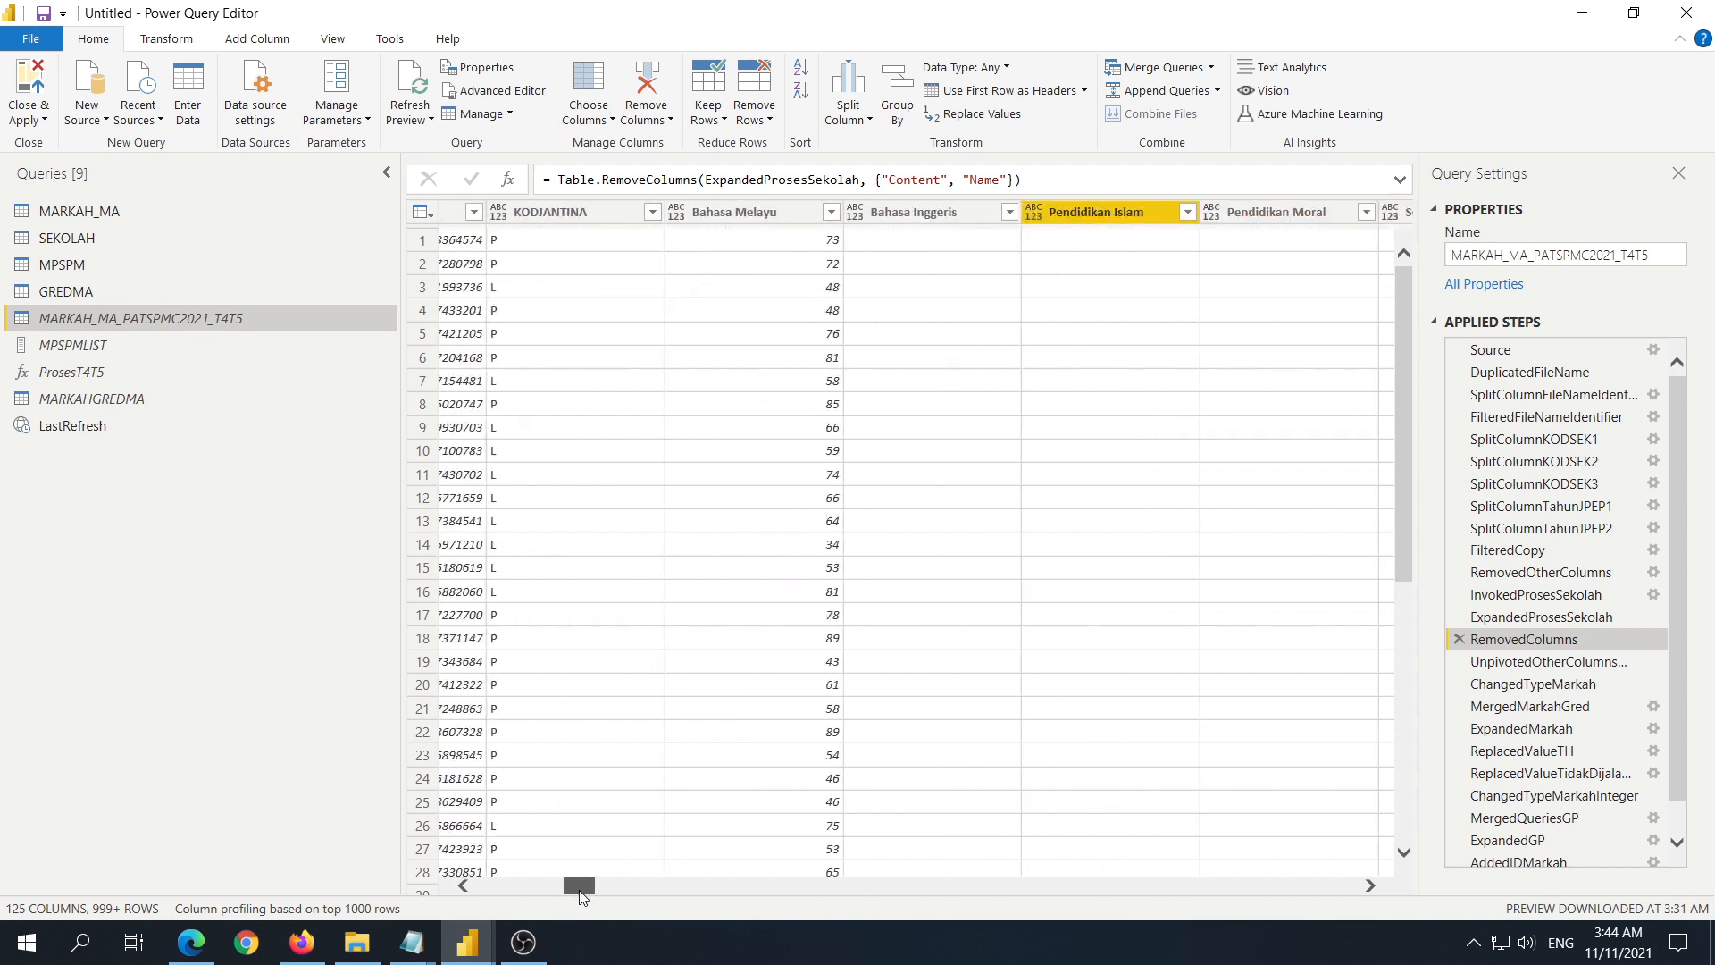
Step: View the UnpivotedOtherColumns step and examine how the MP and MARKAH columns pair each subject with its mark
click(1548, 661)
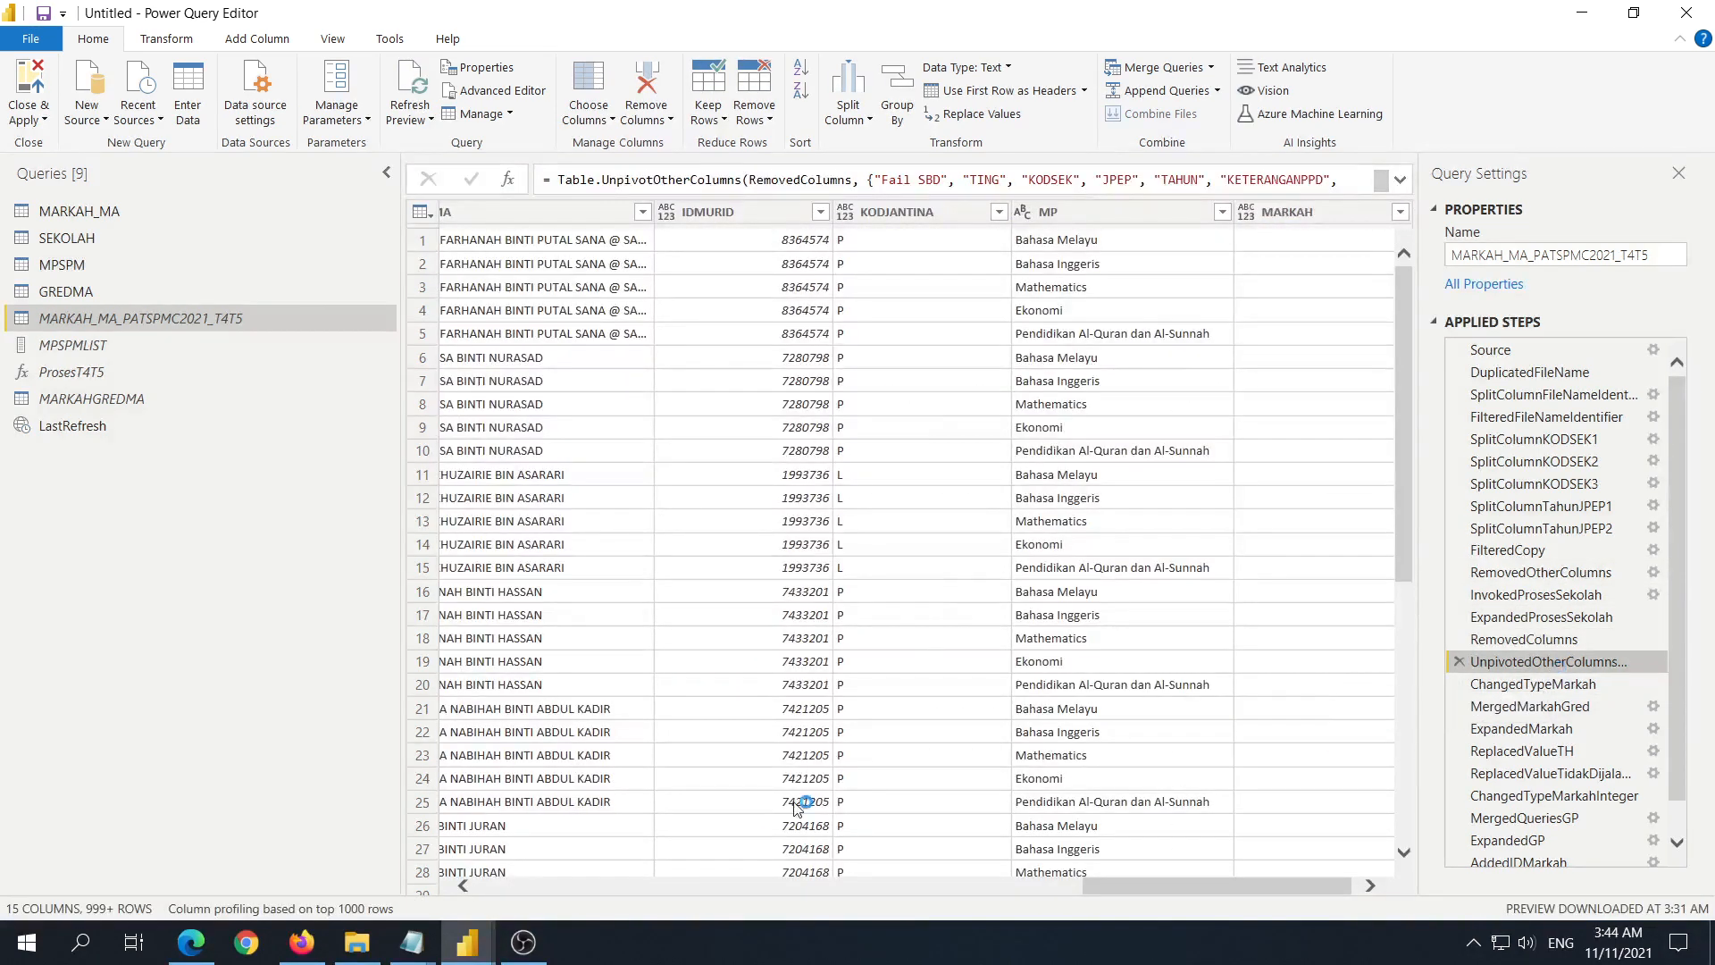
drag(1128, 887, 1133, 886)
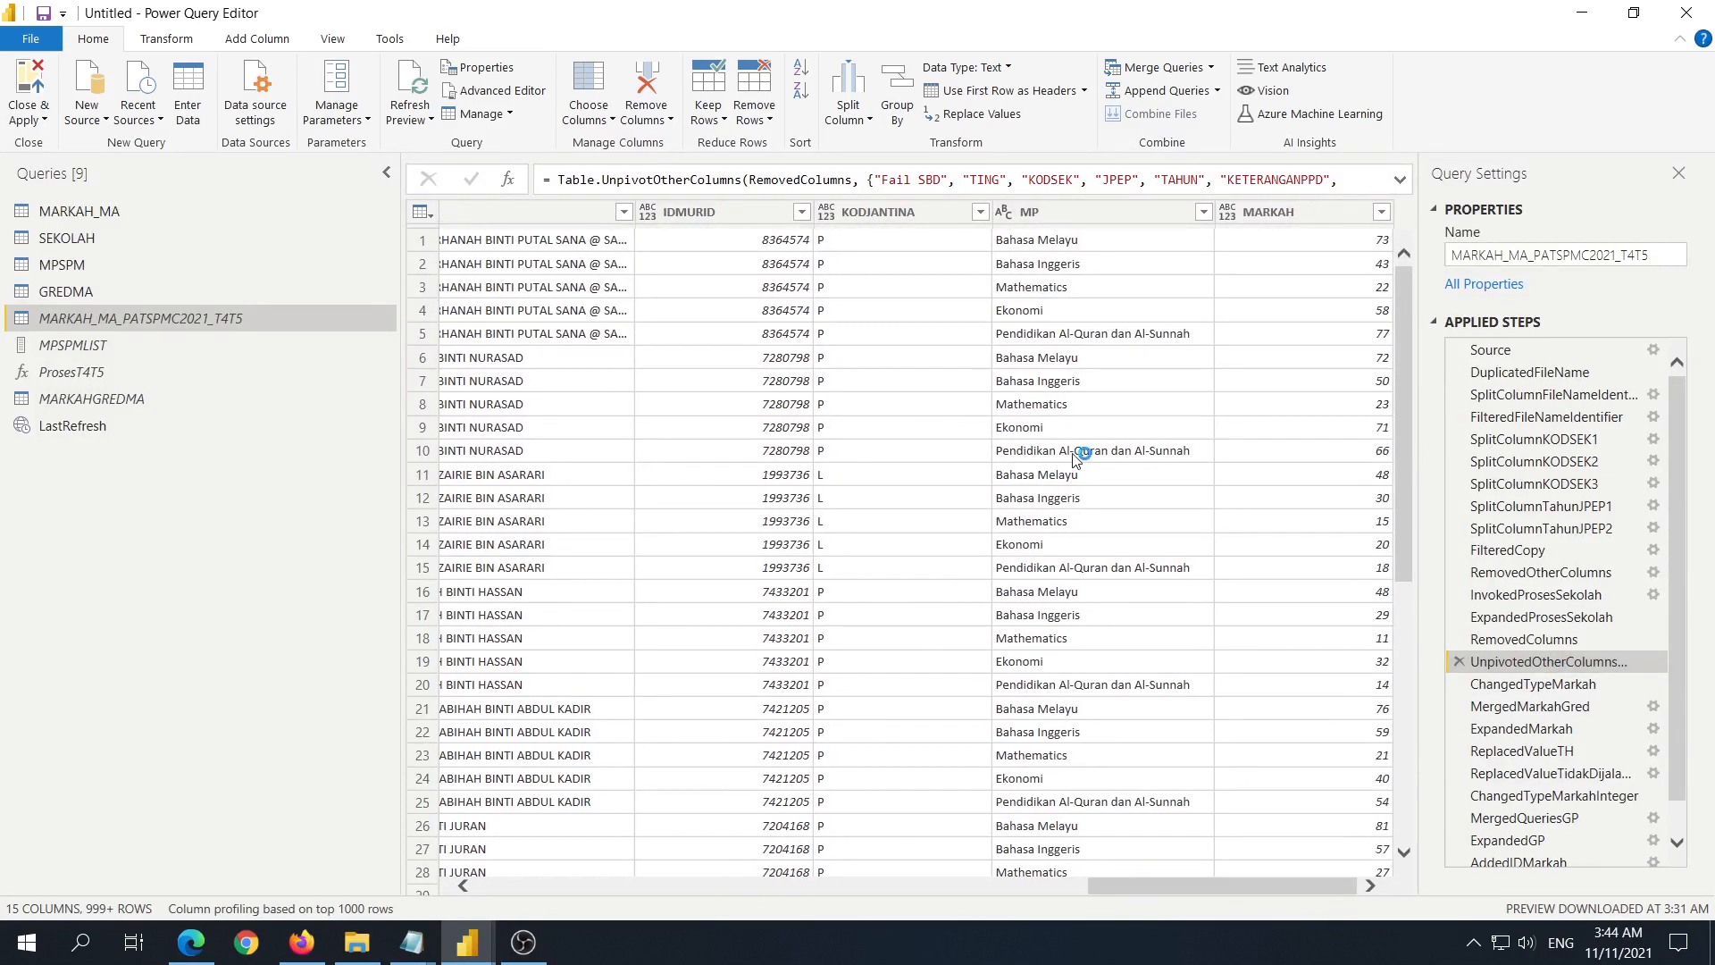
click(1098, 246)
click(1305, 263)
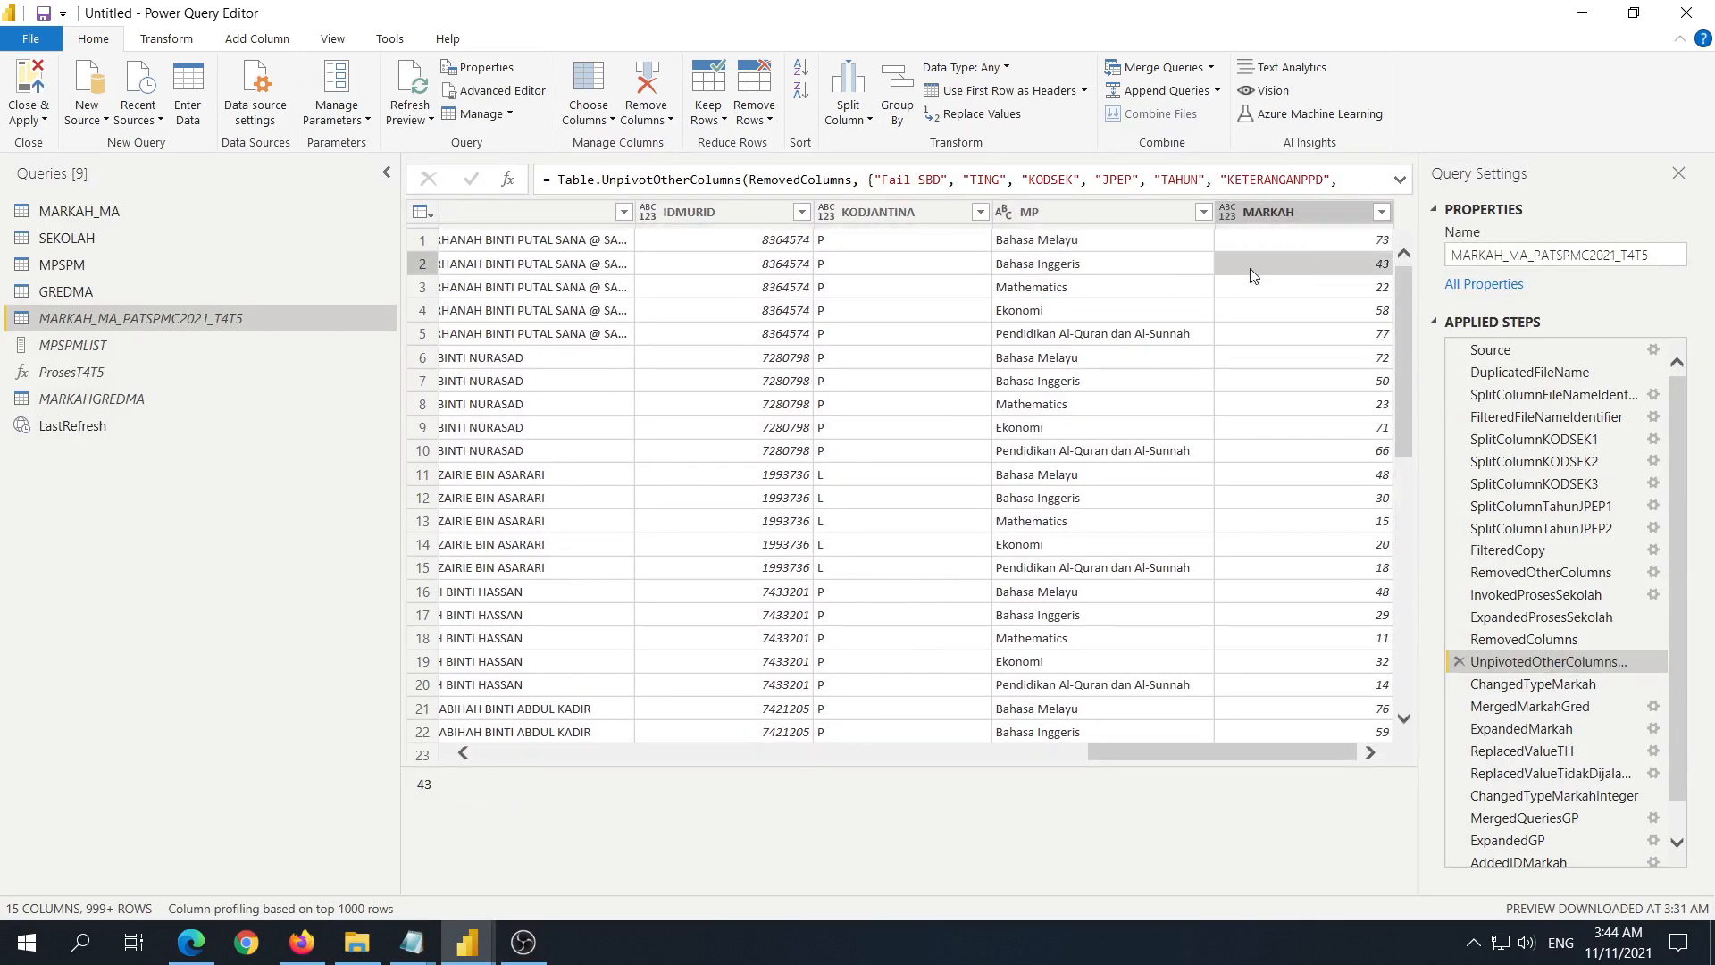
click(1152, 287)
click(1269, 287)
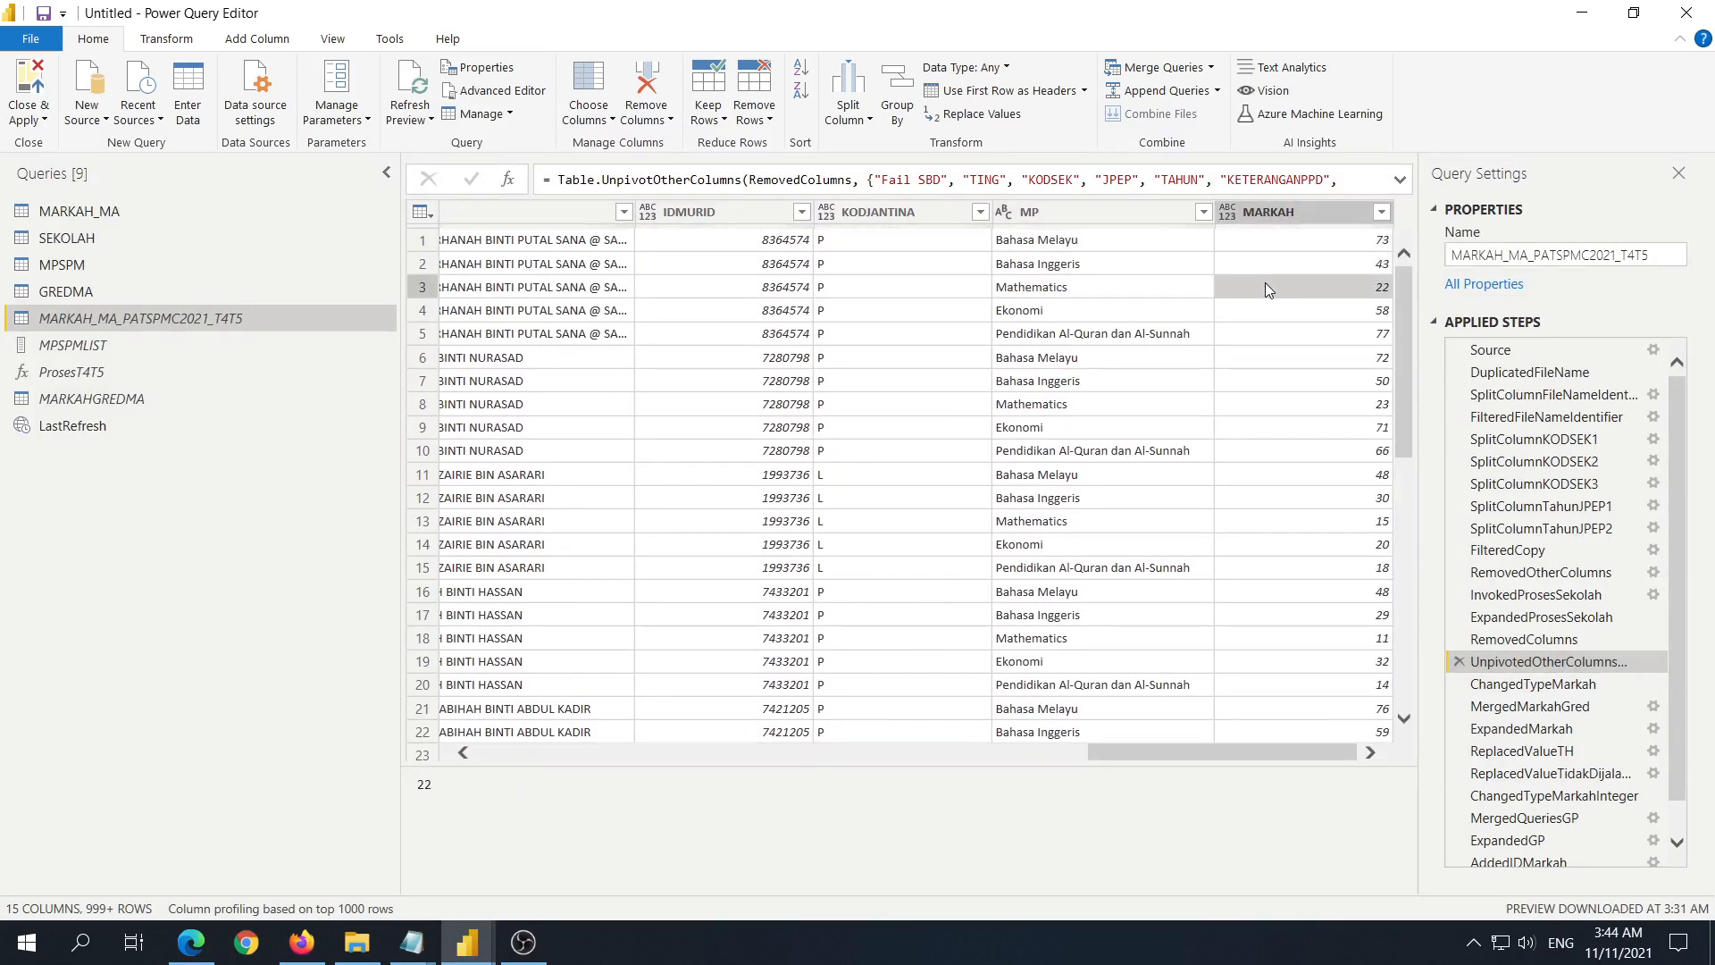
Step: Examine the rows of the UnpivotedOtherColumns step to see how each student's subjects and marks are listed one per row
click(421, 240)
click(427, 265)
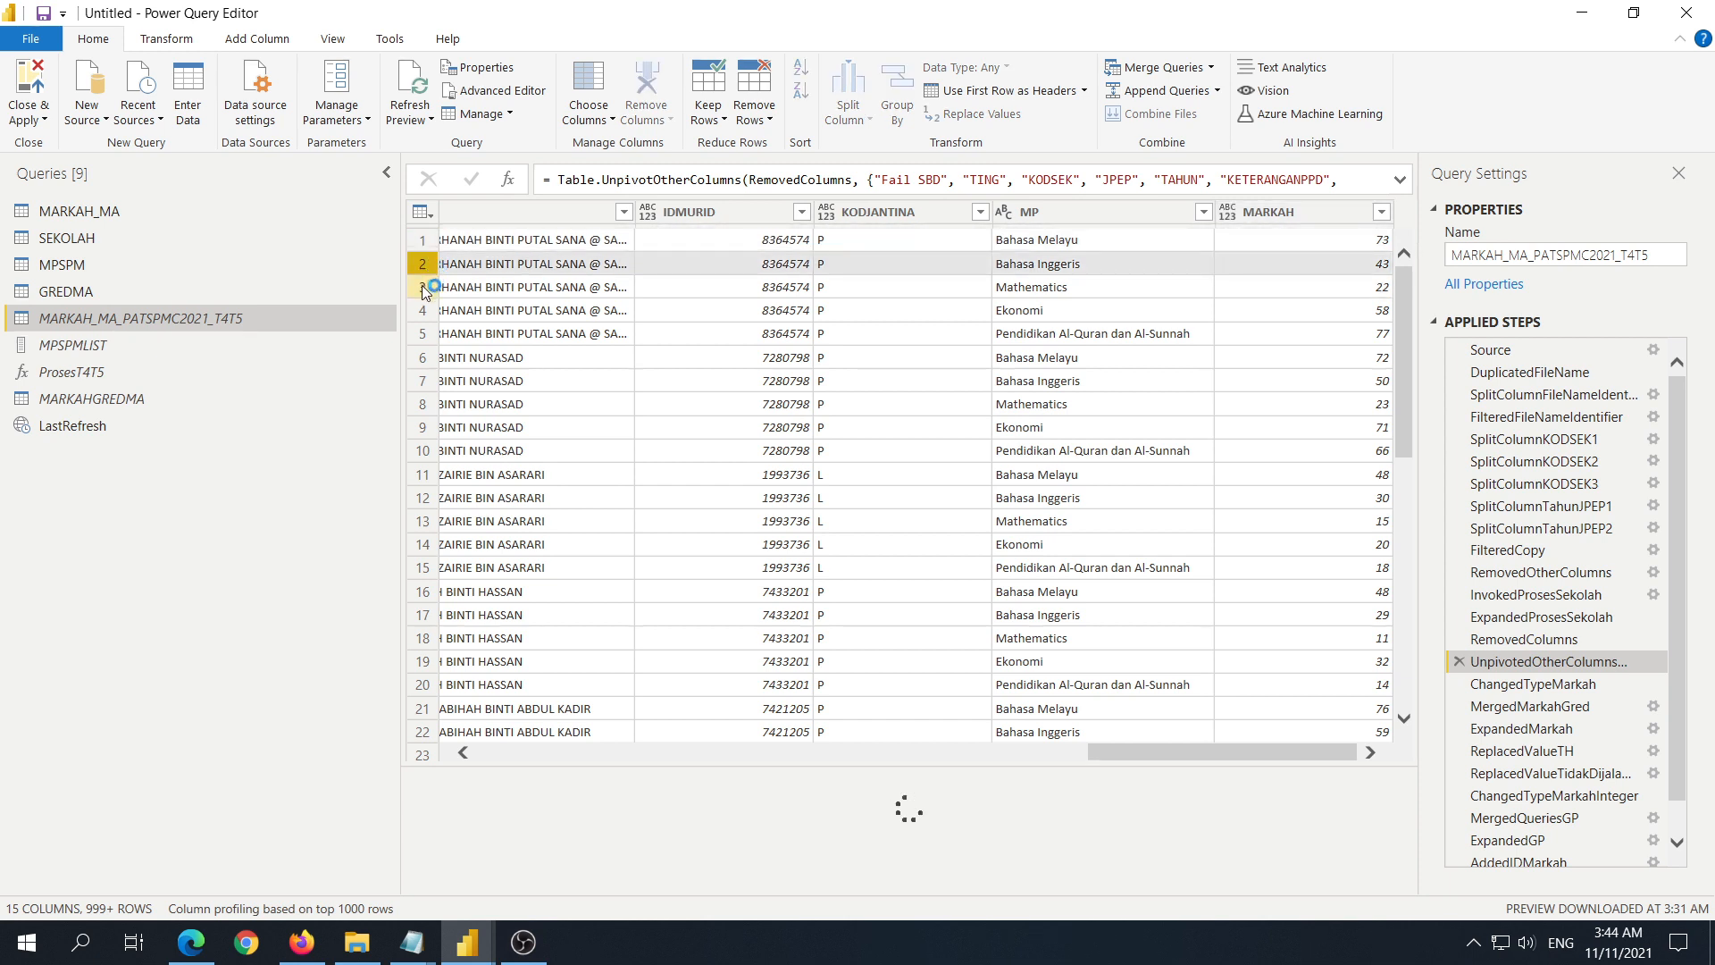
click(425, 287)
click(426, 310)
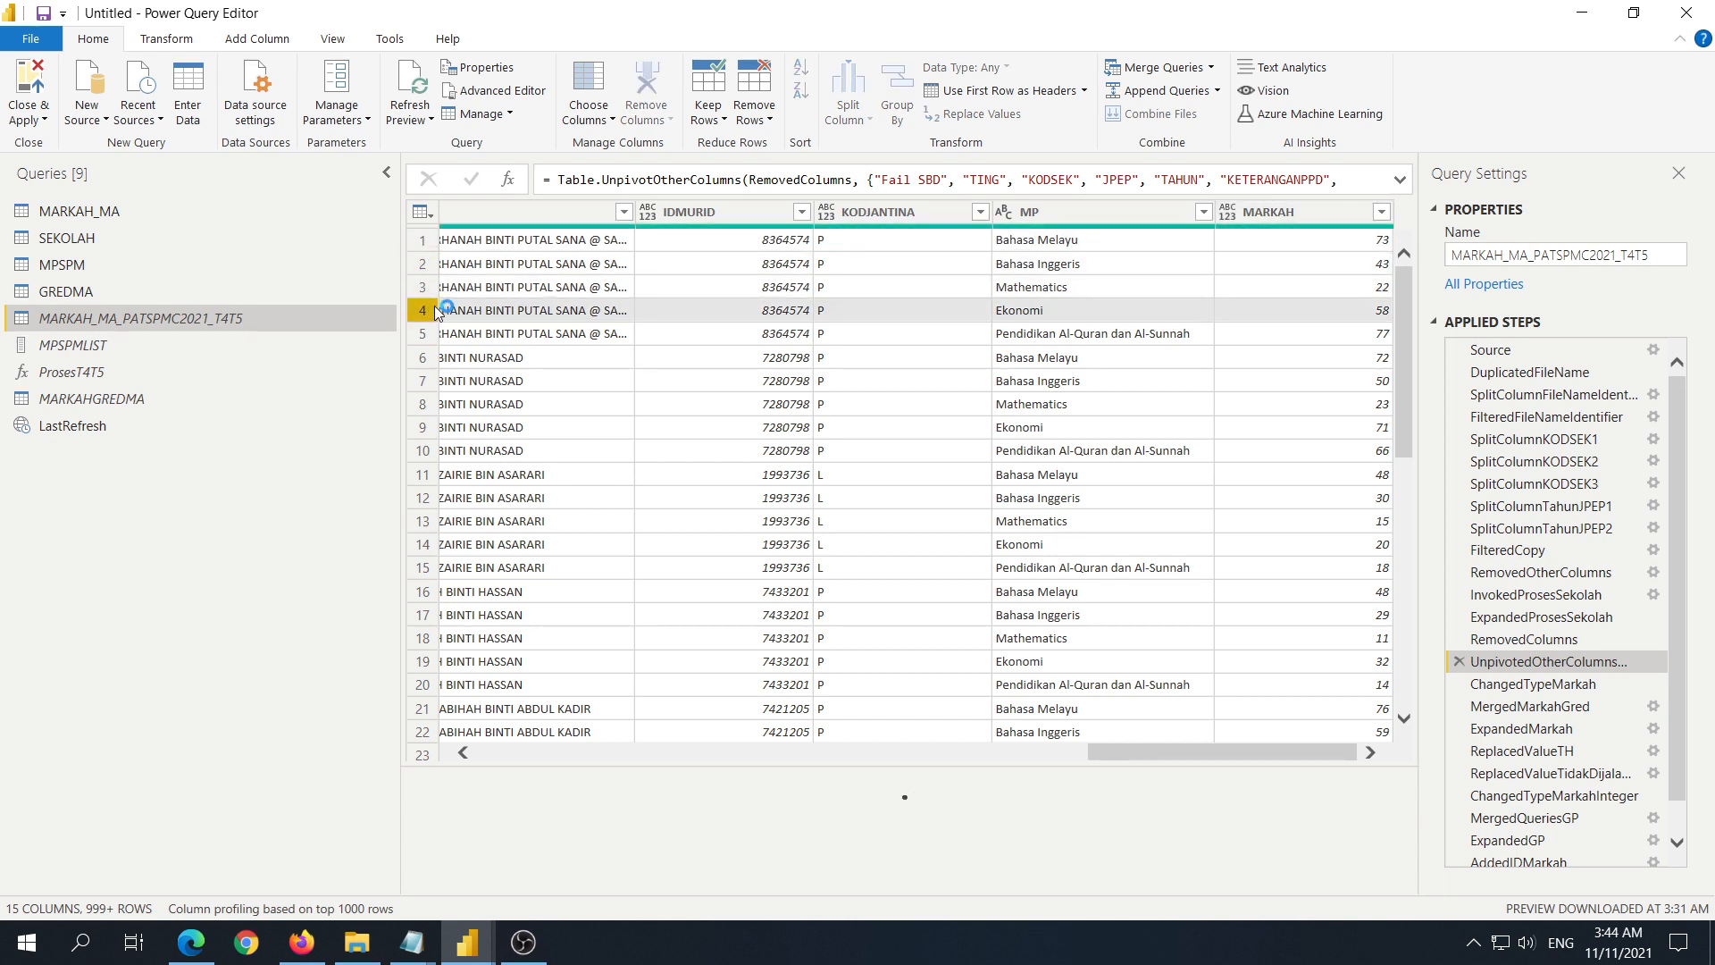
drag(1254, 755, 1192, 826)
scroll(1249, 499, down, 9)
scroll(1249, 499, down, 11)
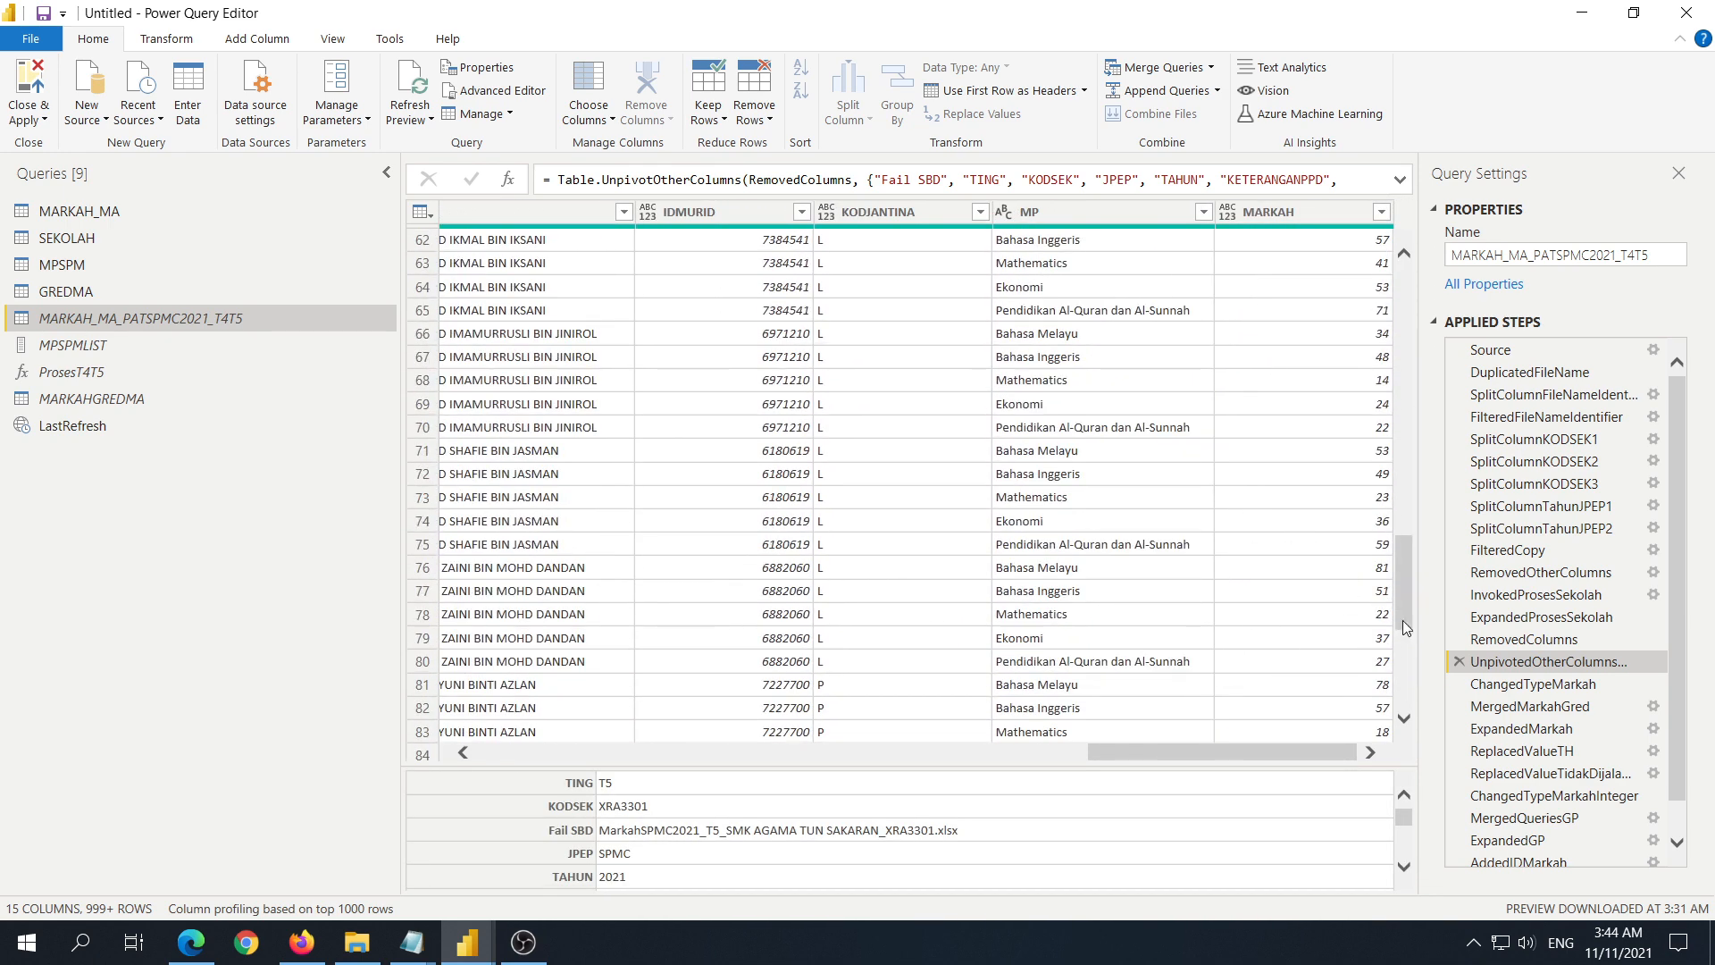
scroll(1317, 487, up, 10)
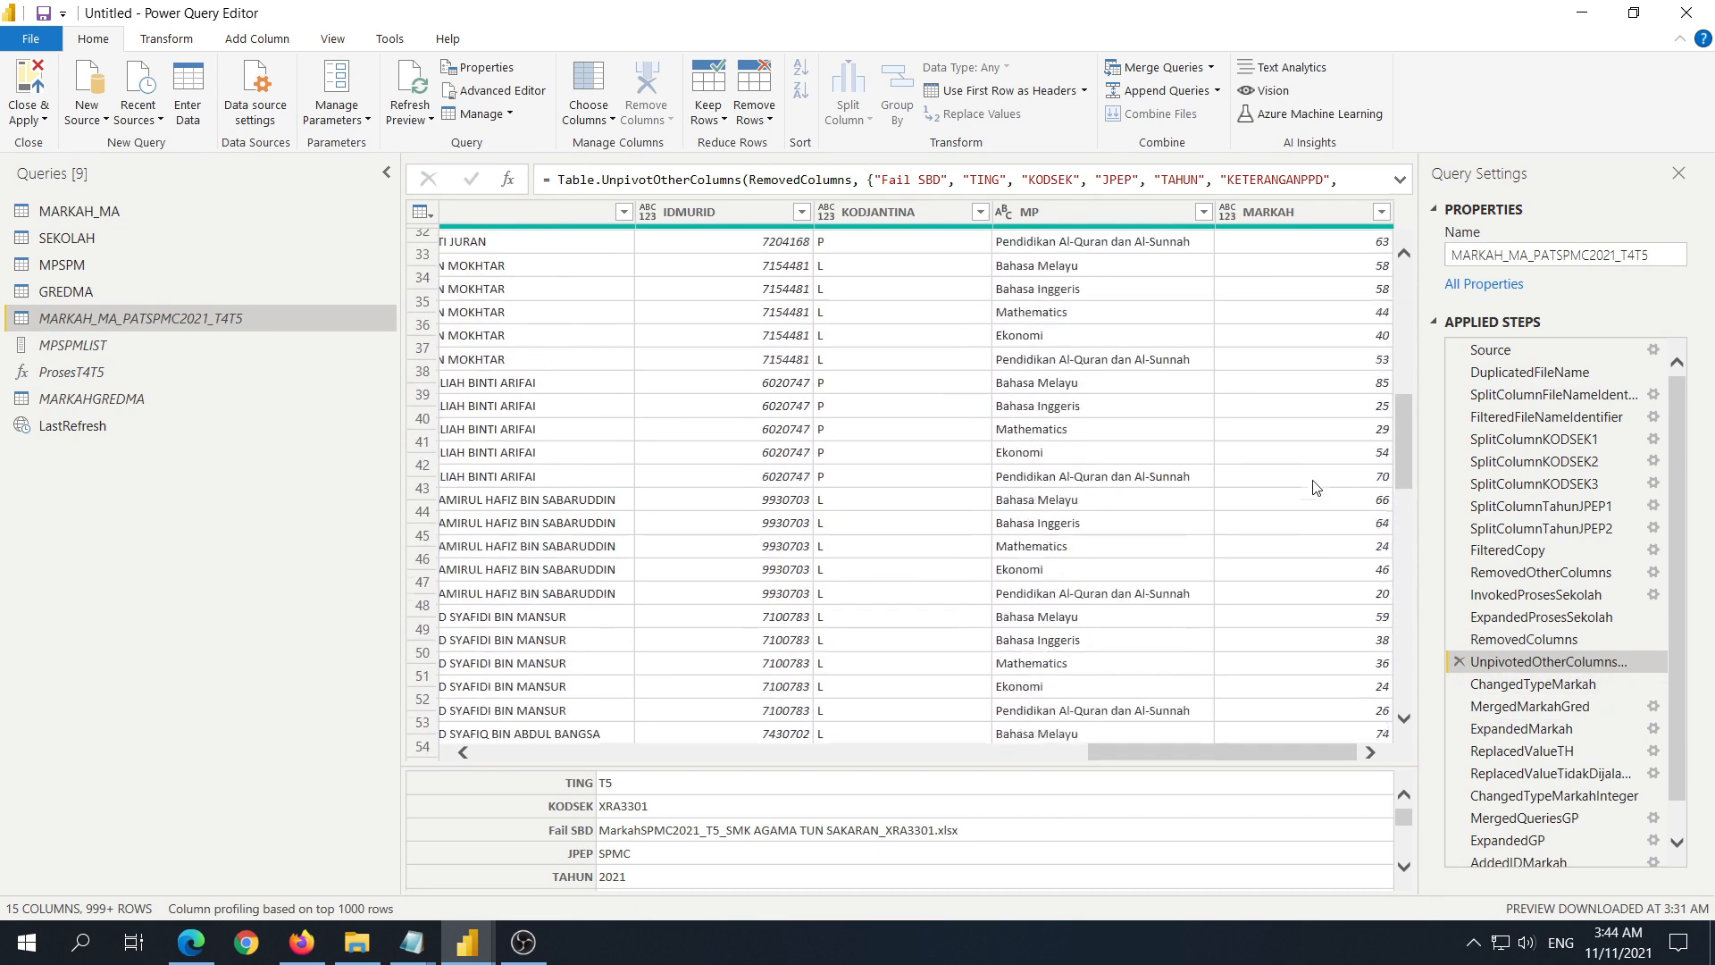
scroll(1321, 476, up, 10)
Step: Inspect the distinct MARKAH values down to TH without filtering, and view the ChangedTypeMarkah step that converts the column to text
click(1315, 209)
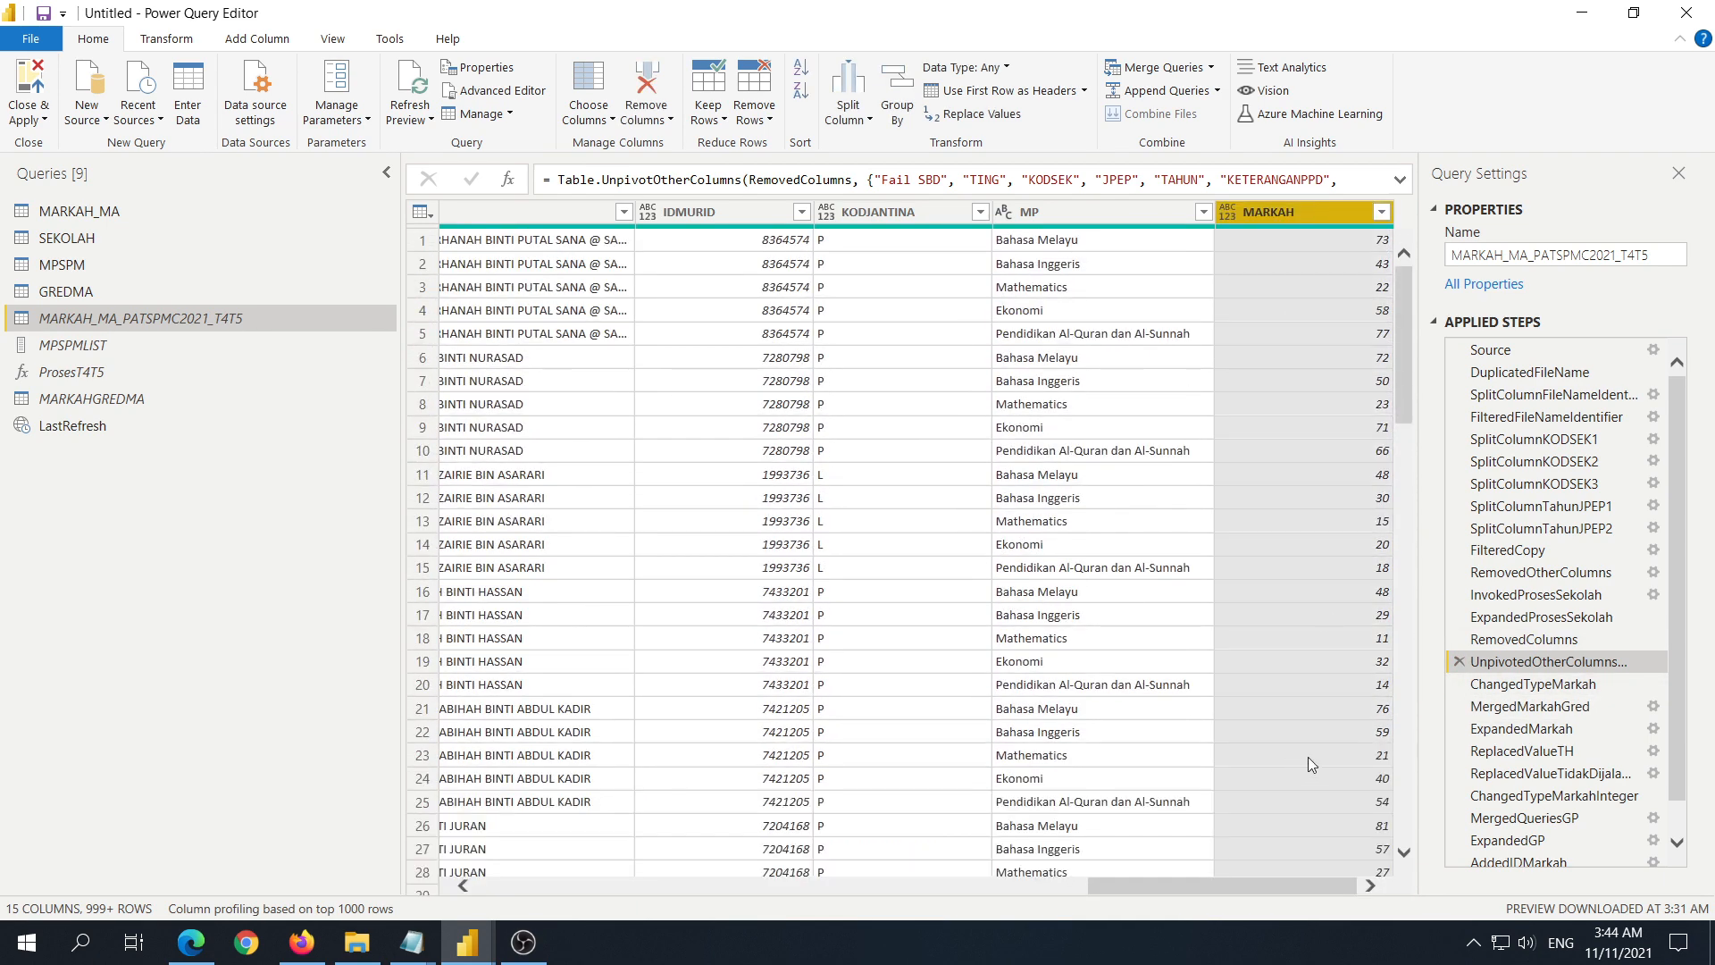
drag(1253, 888, 1343, 901)
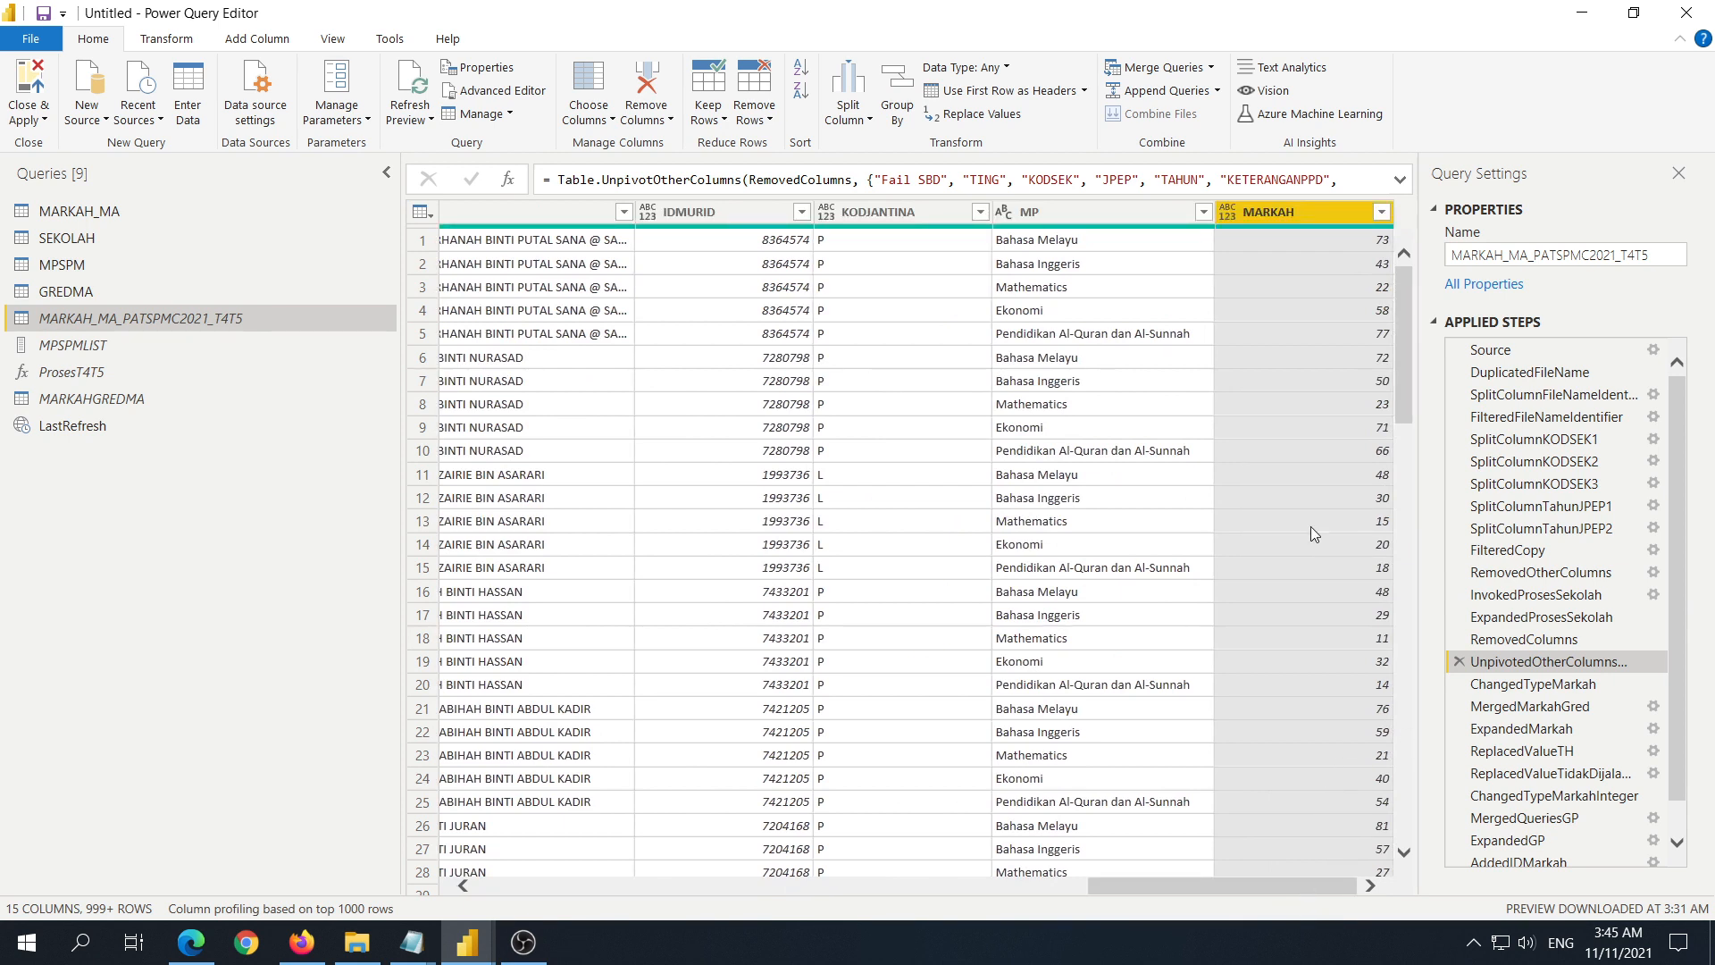
click(1381, 212)
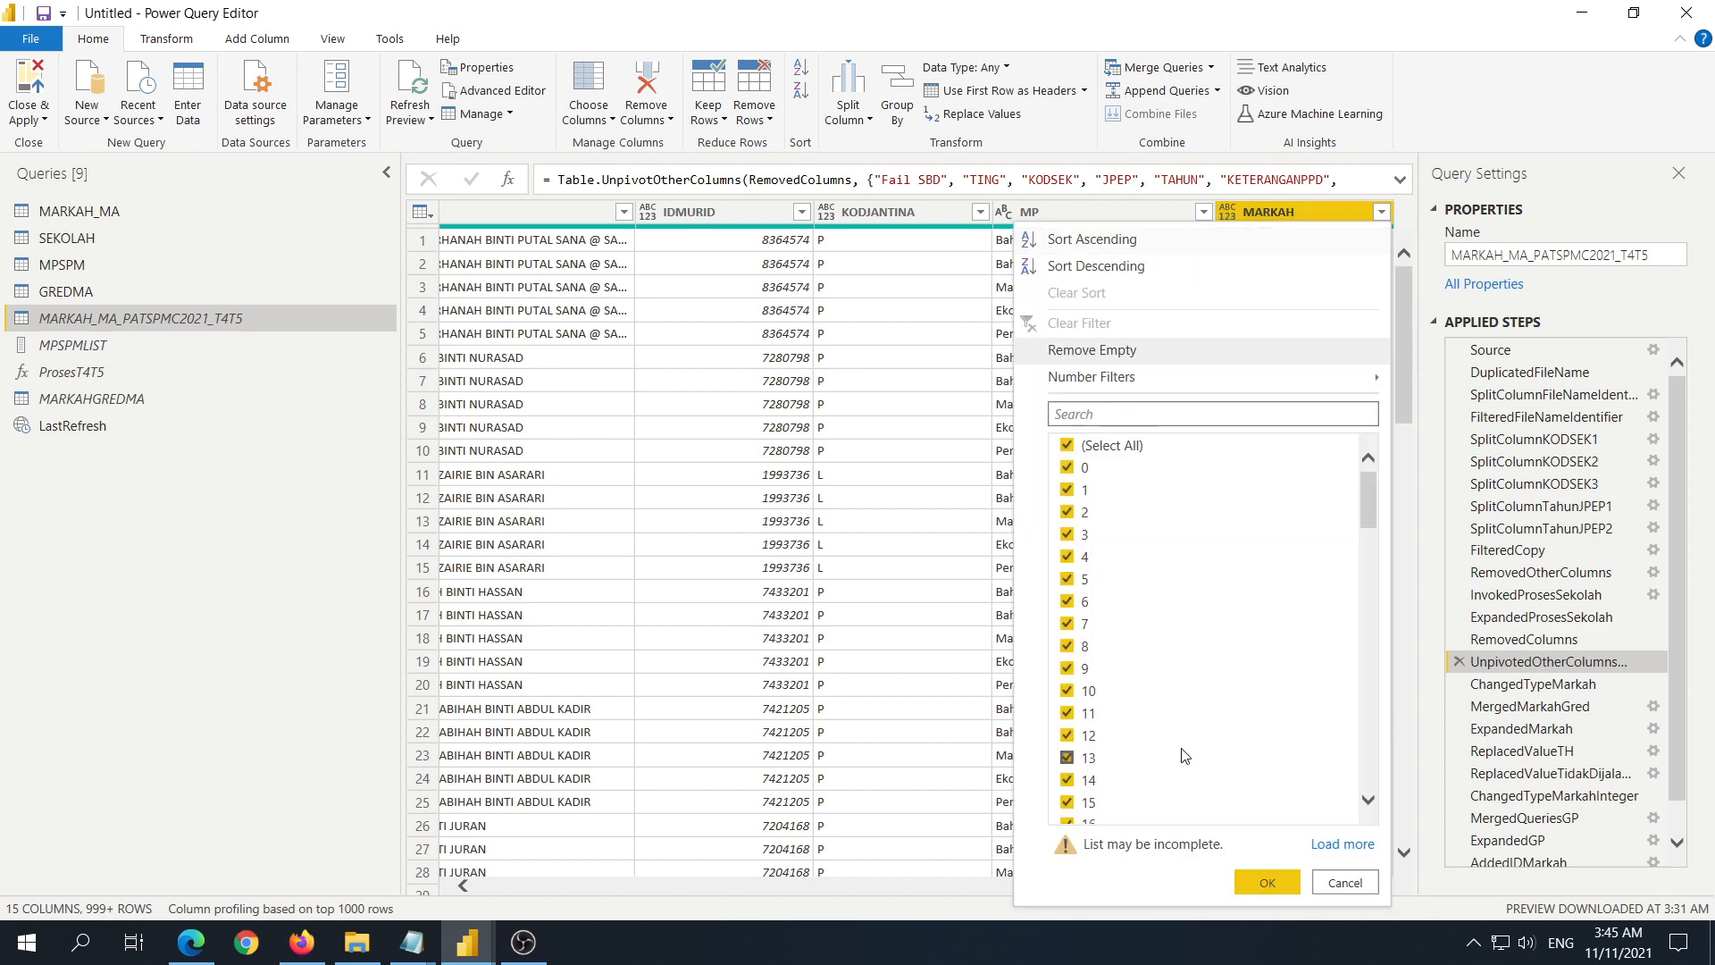
drag(1365, 501, 1185, 770)
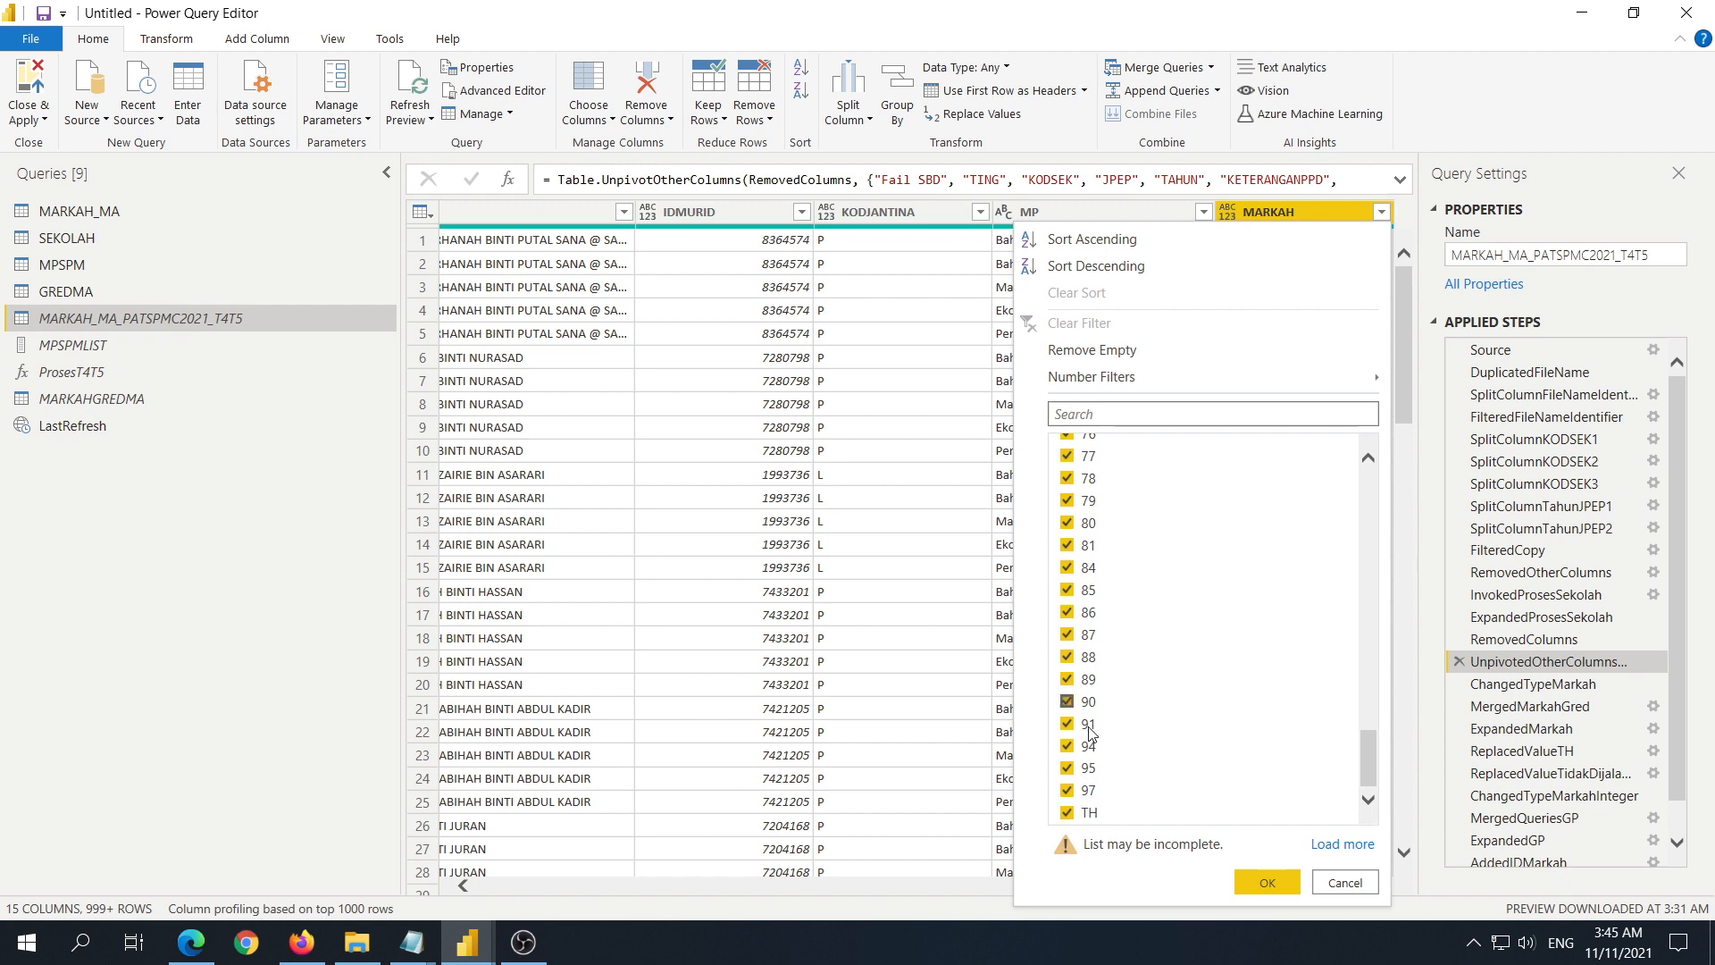
click(1354, 884)
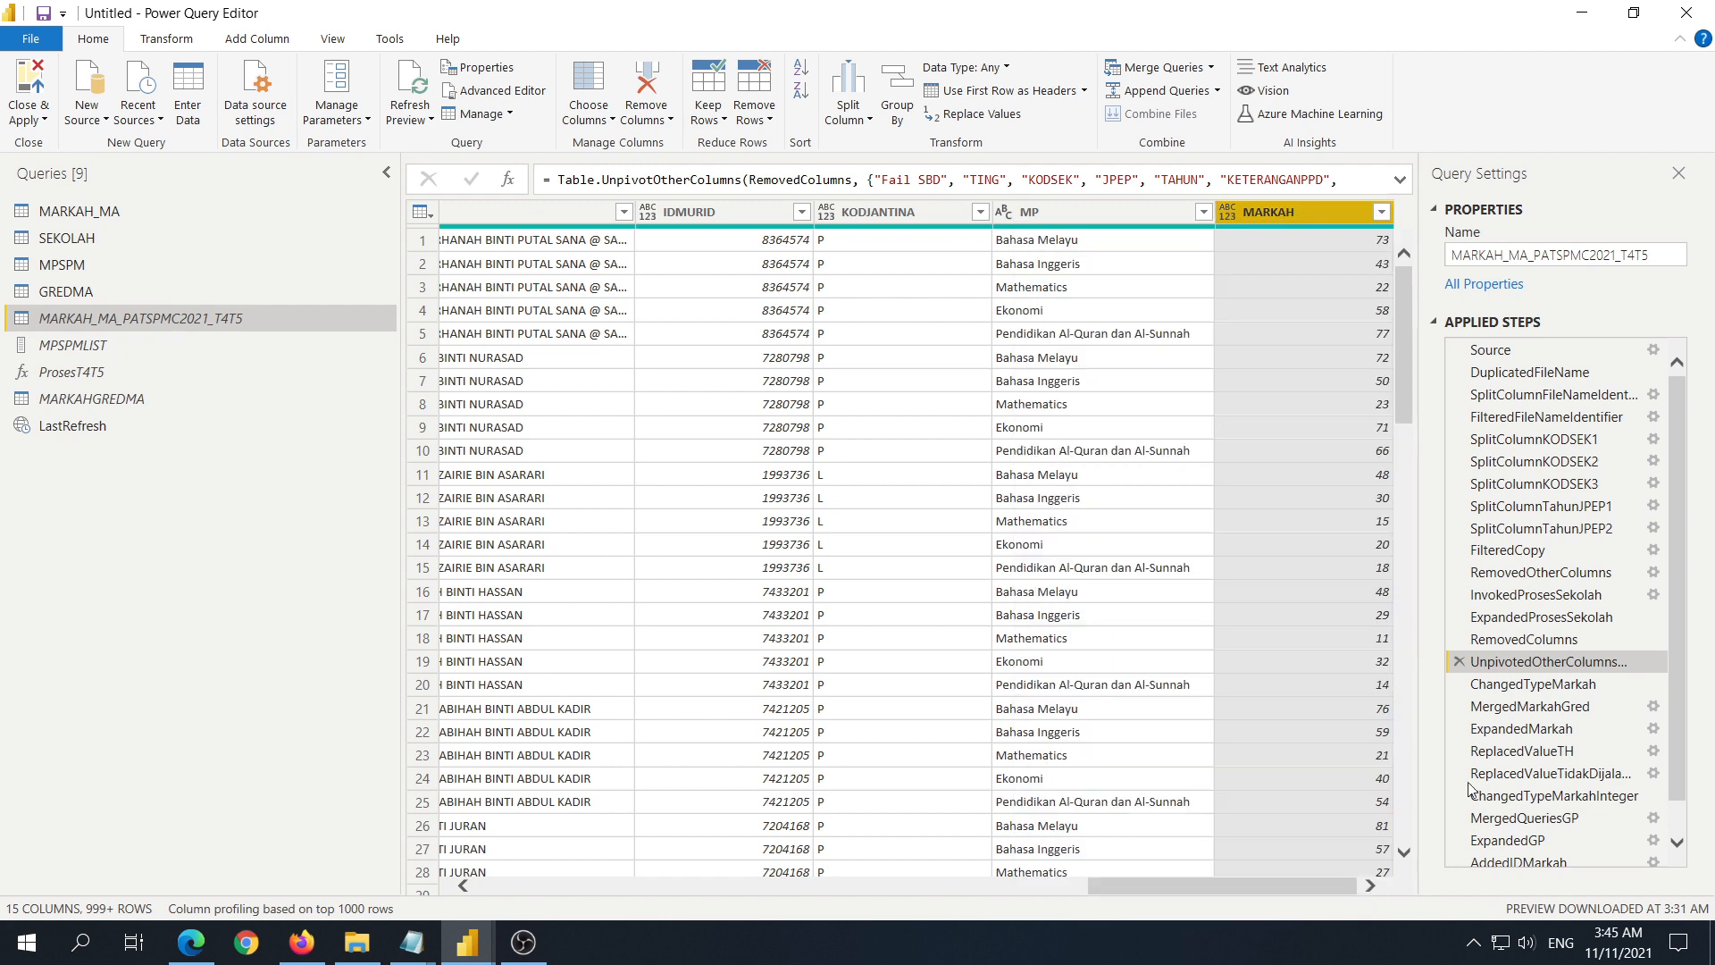
click(1518, 684)
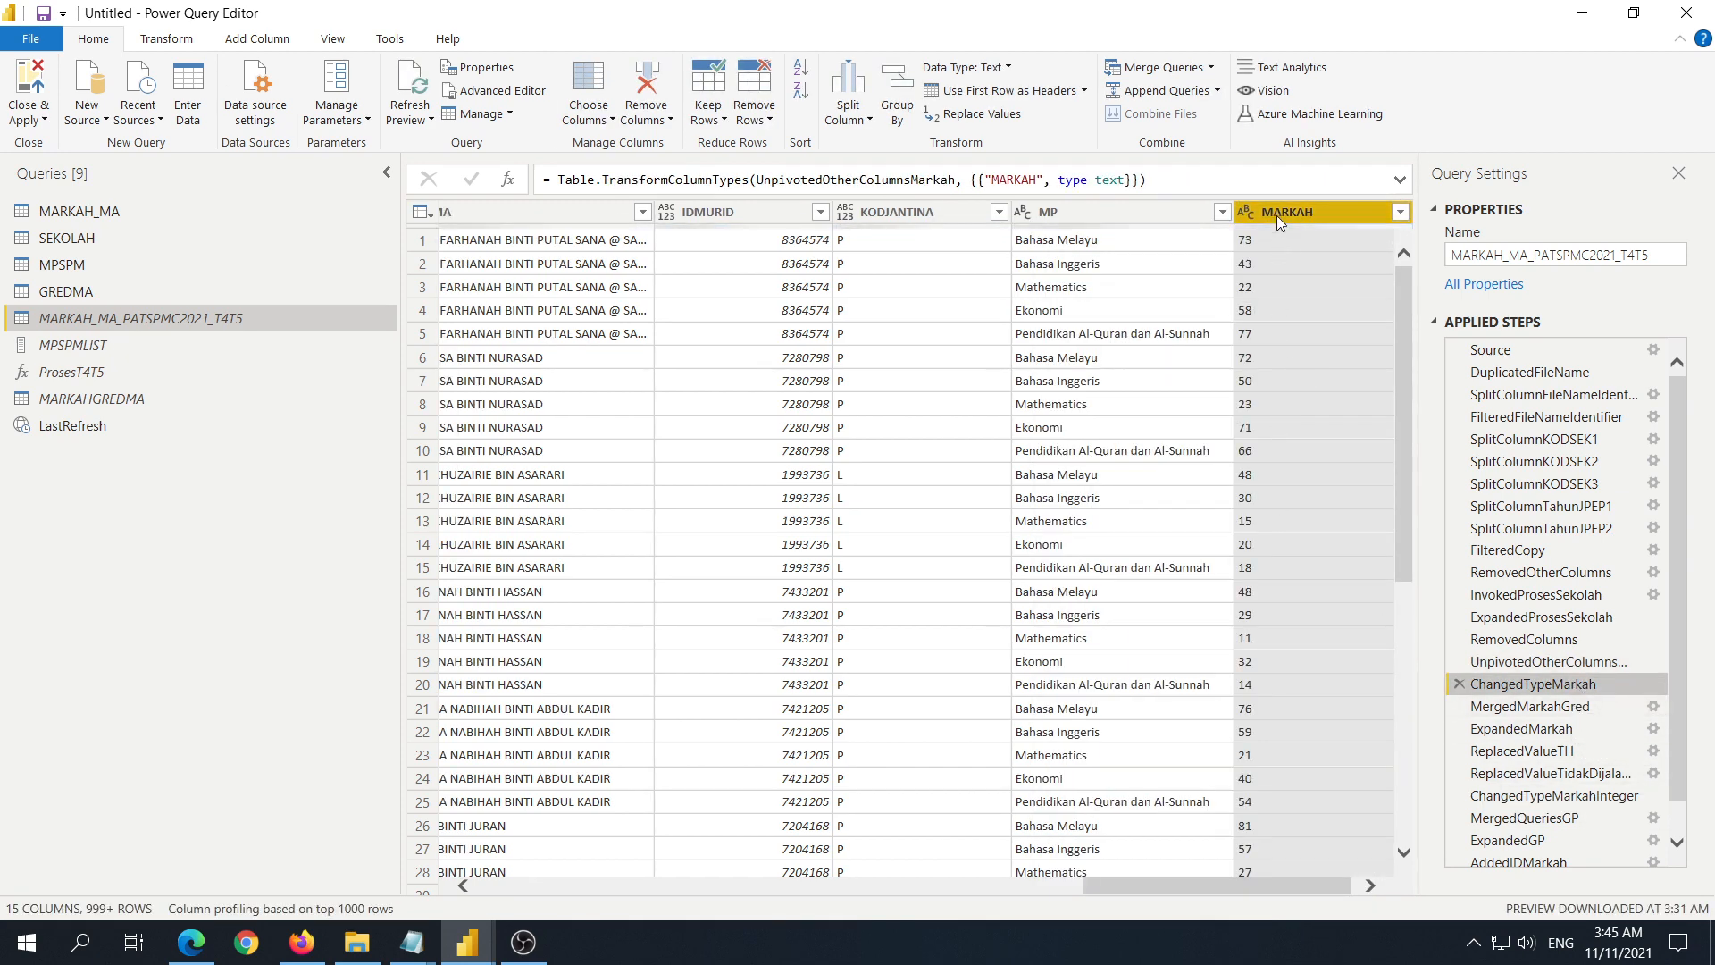
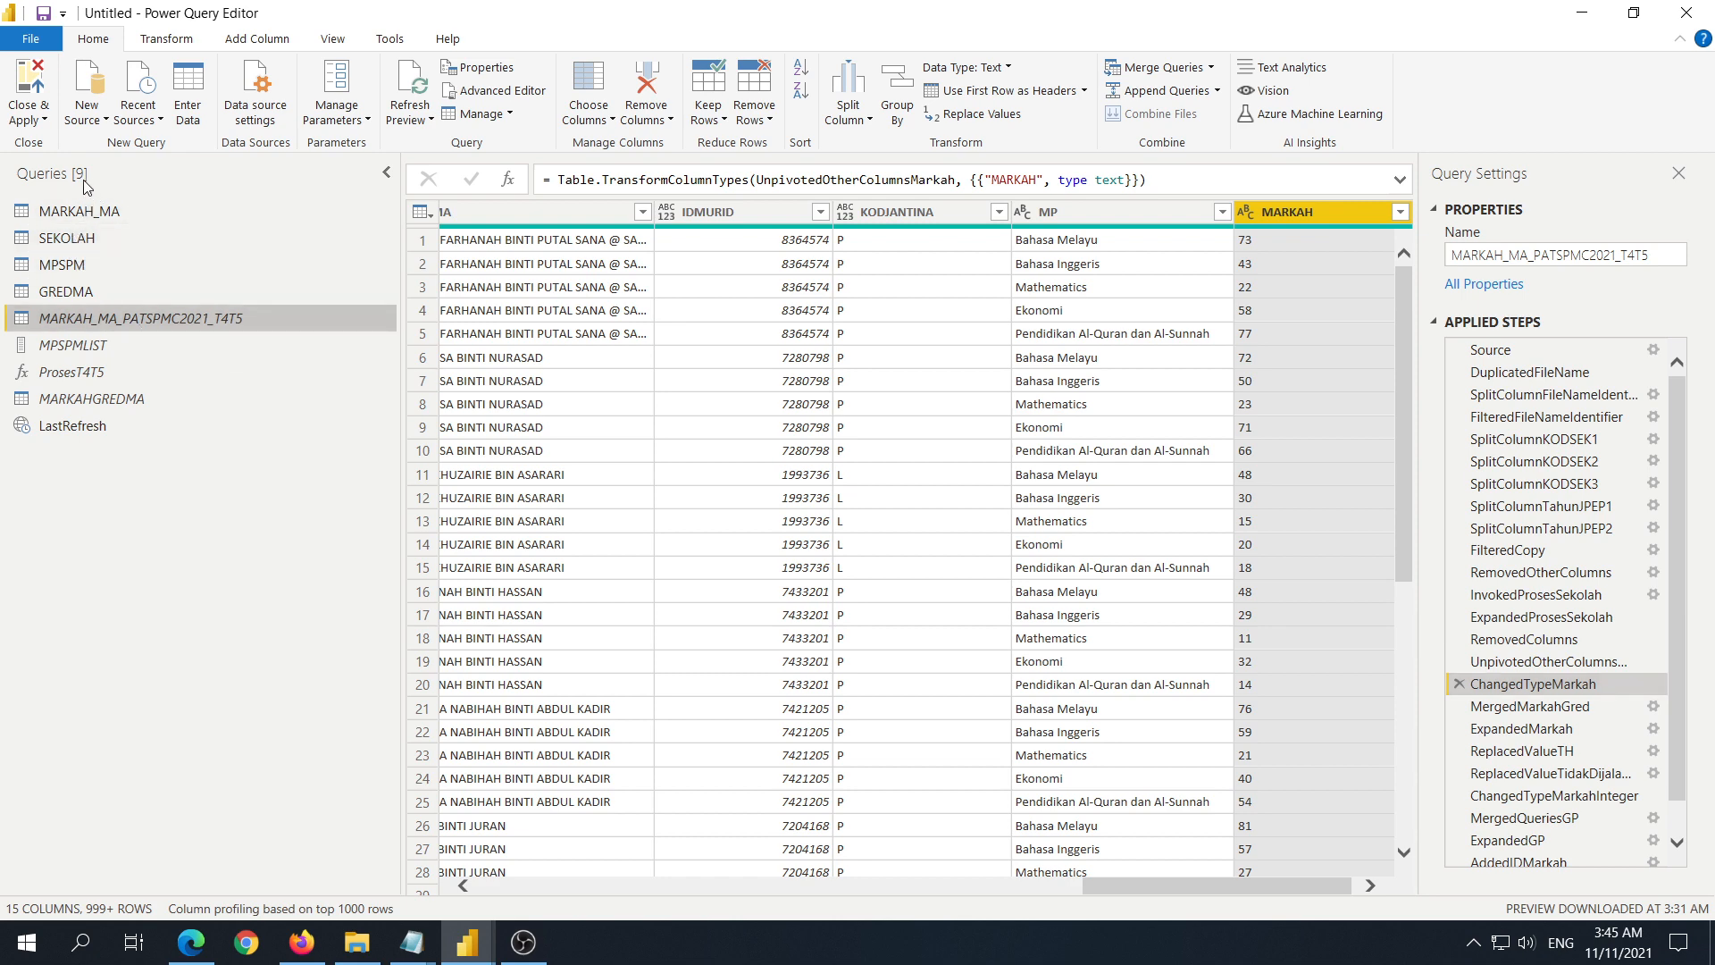
Step: View the SEKOLAH query's Source step and find Sekolah.xlsx in the SharePoint file list
click(109, 242)
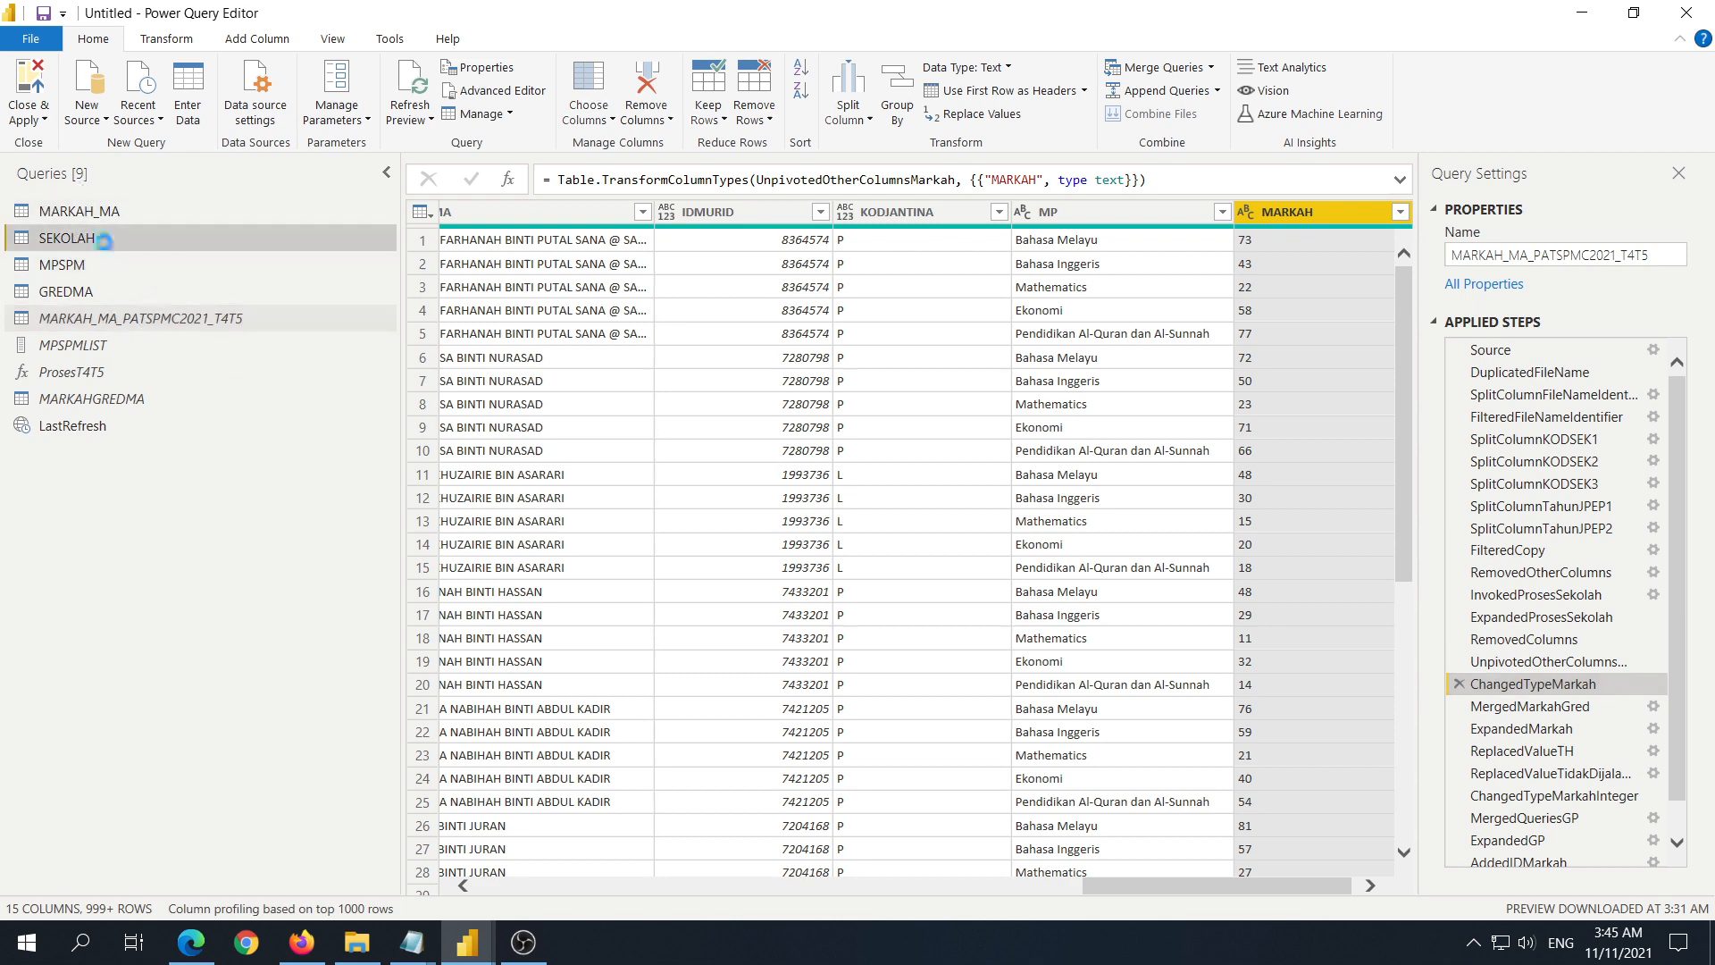
click(1529, 349)
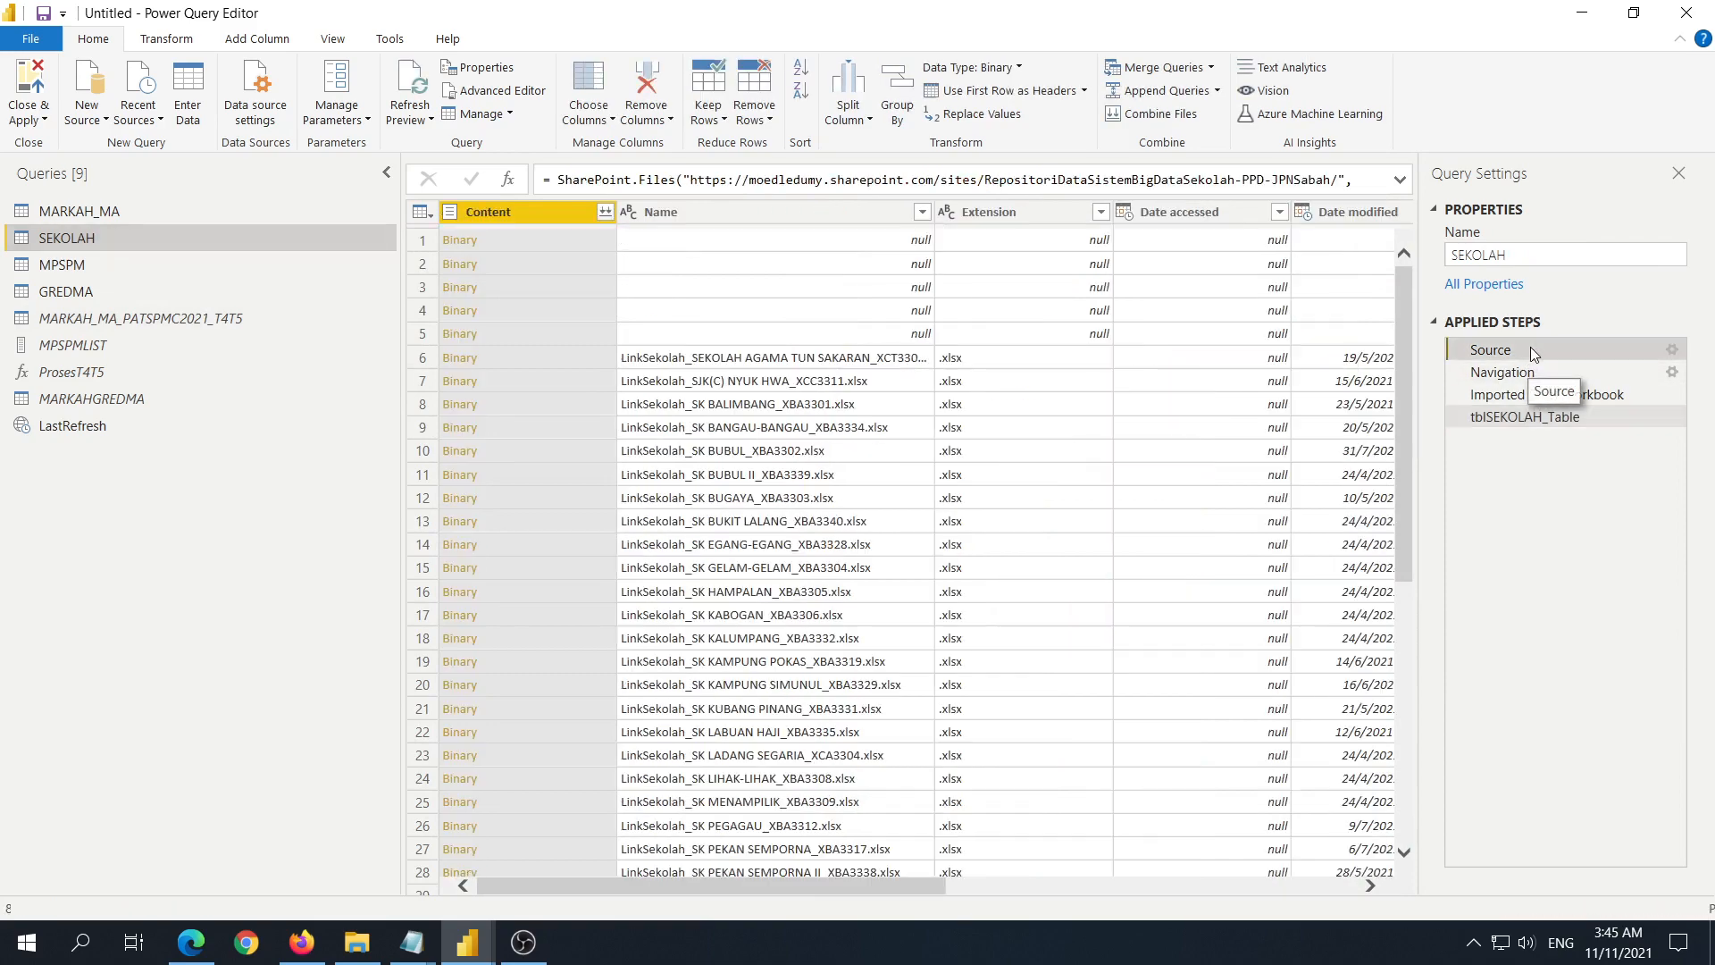
scroll(1034, 437, down, 20)
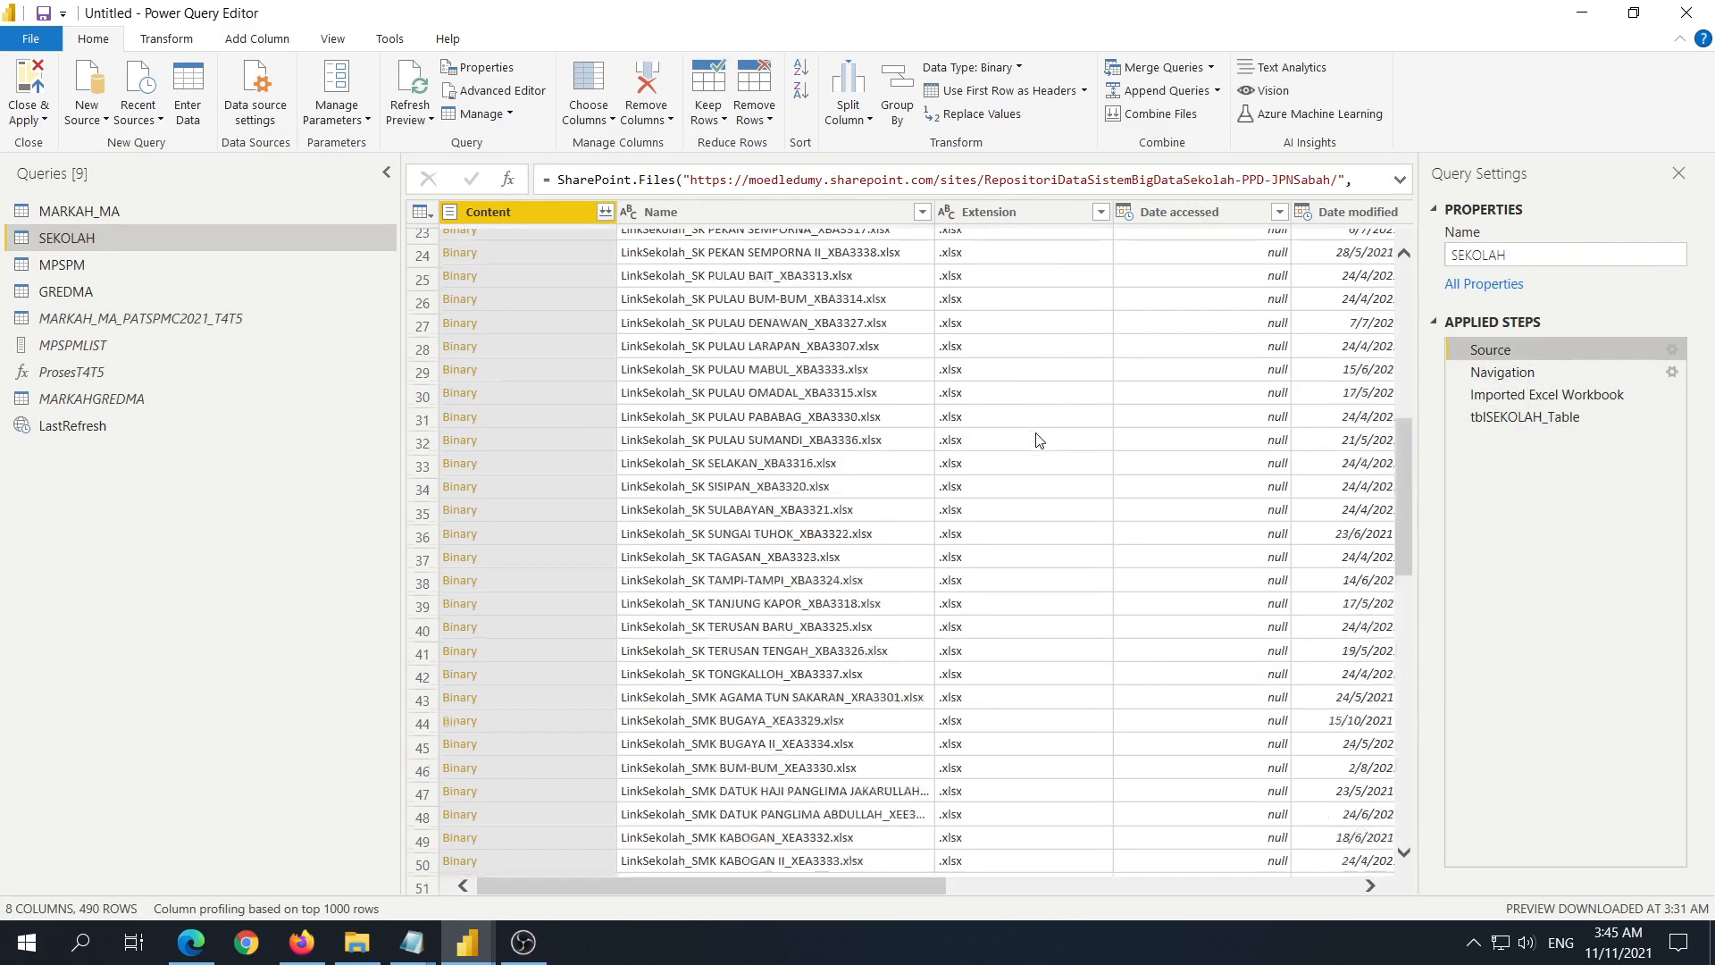
scroll(807, 453, down, 20)
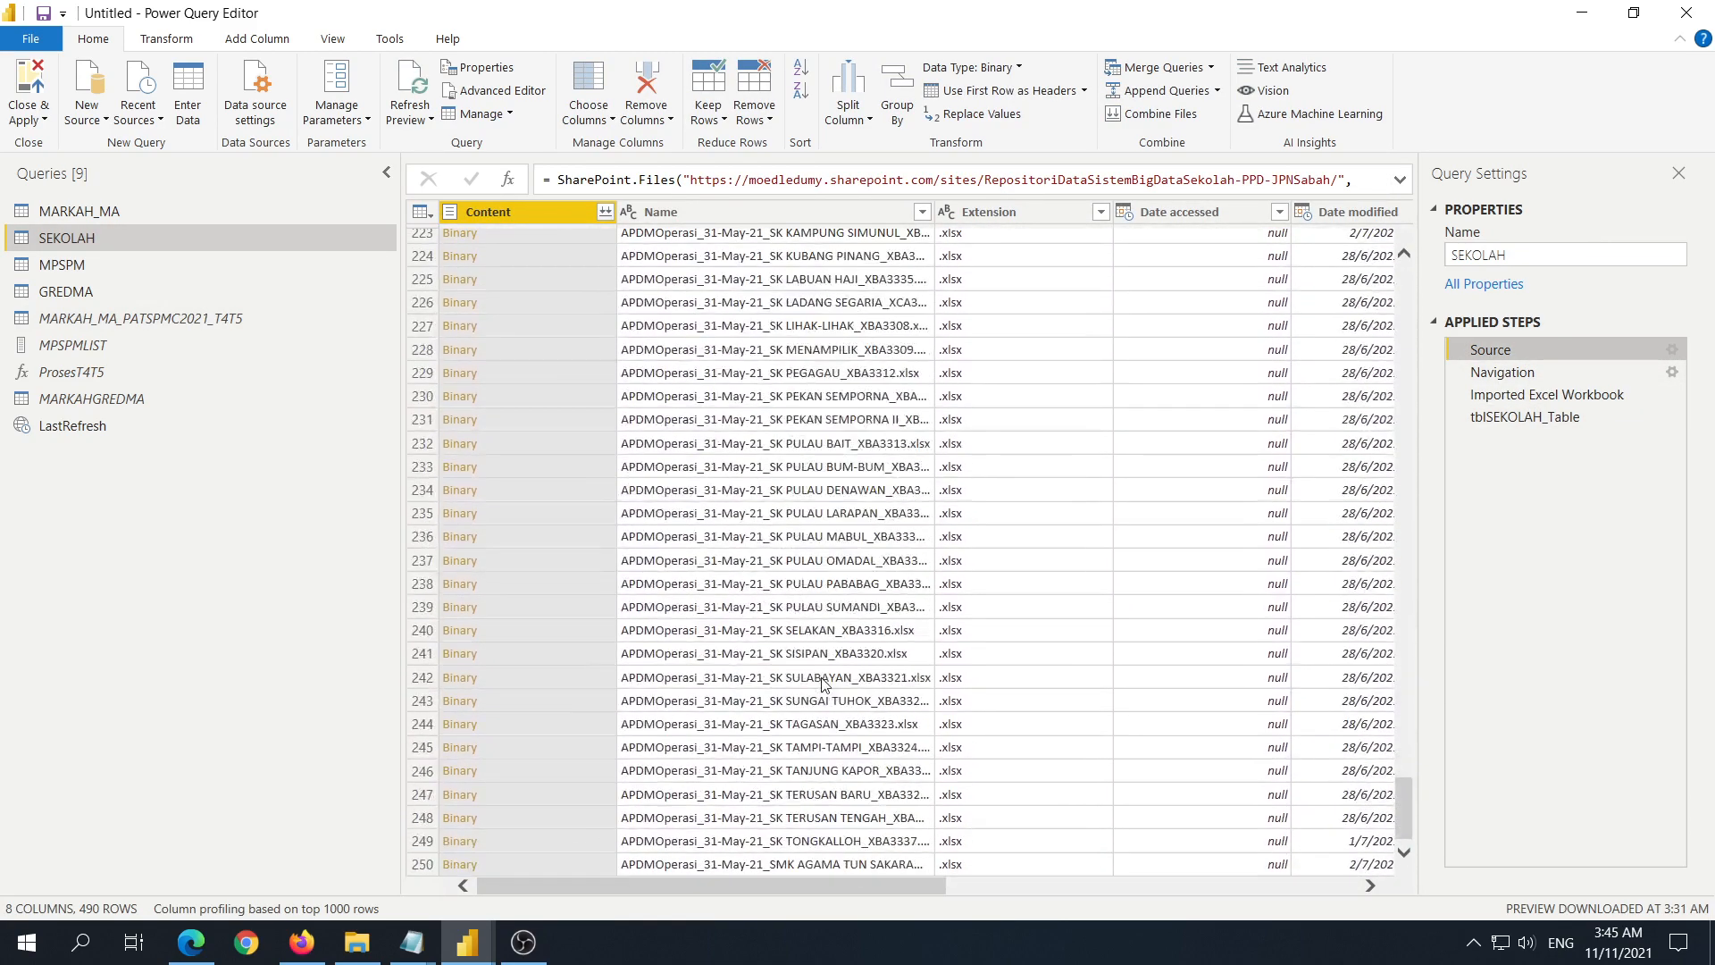
scroll(802, 758, down, 20)
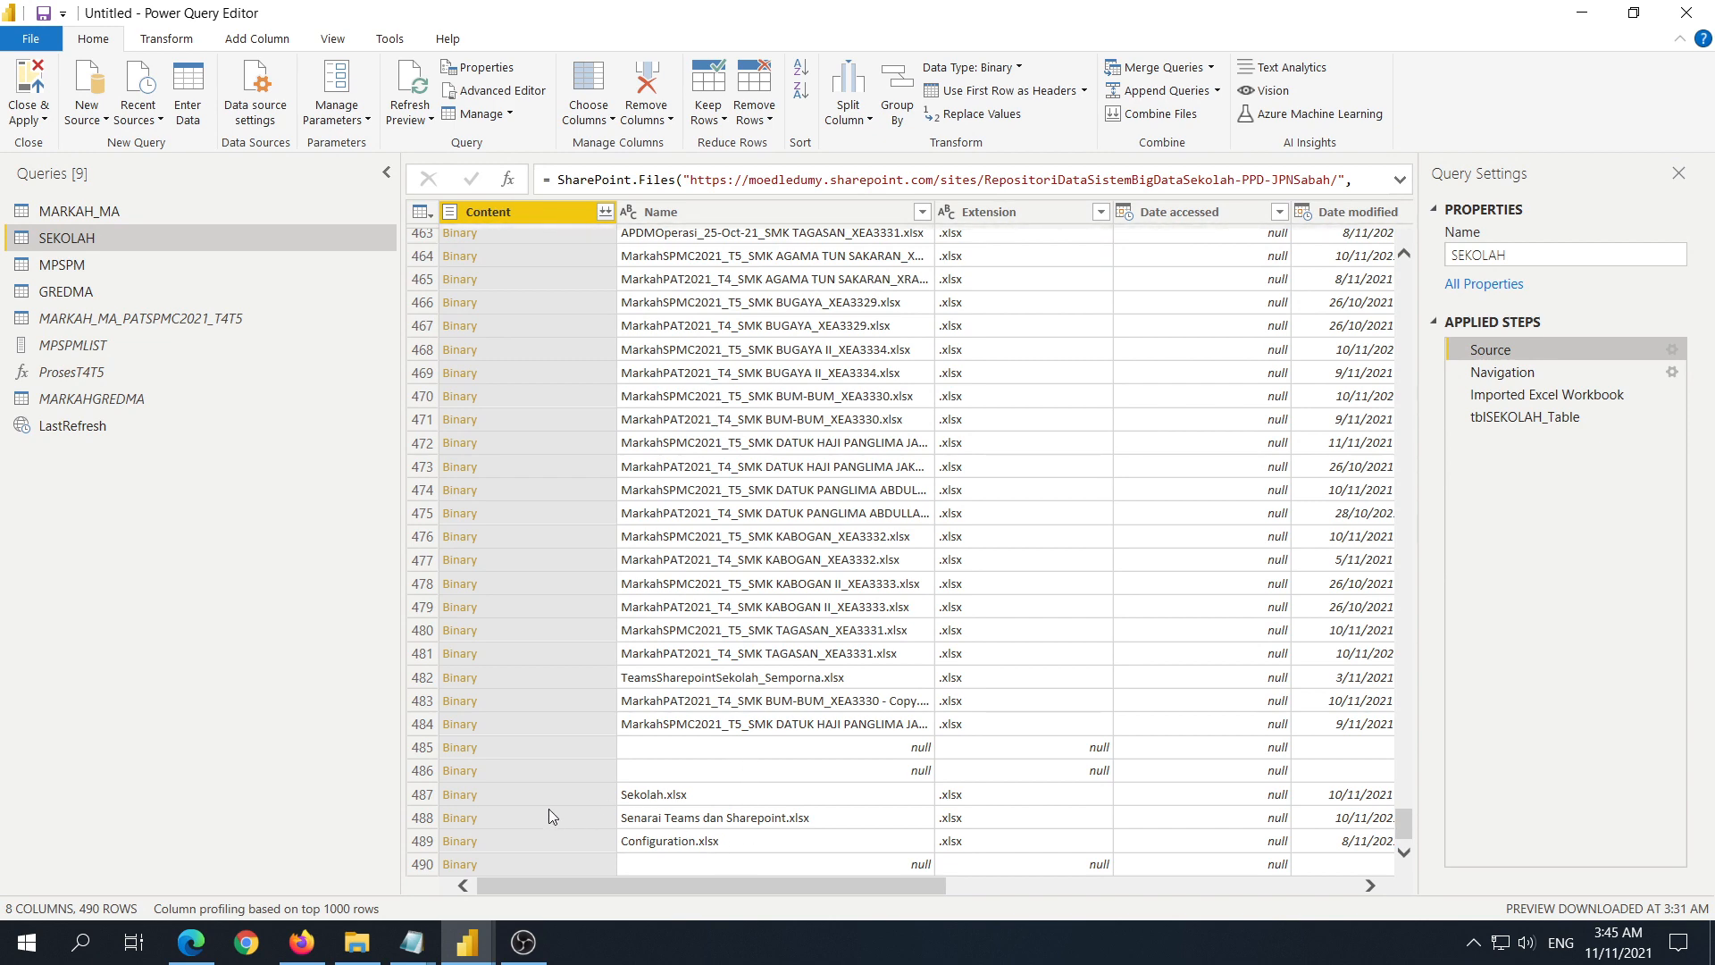
click(729, 797)
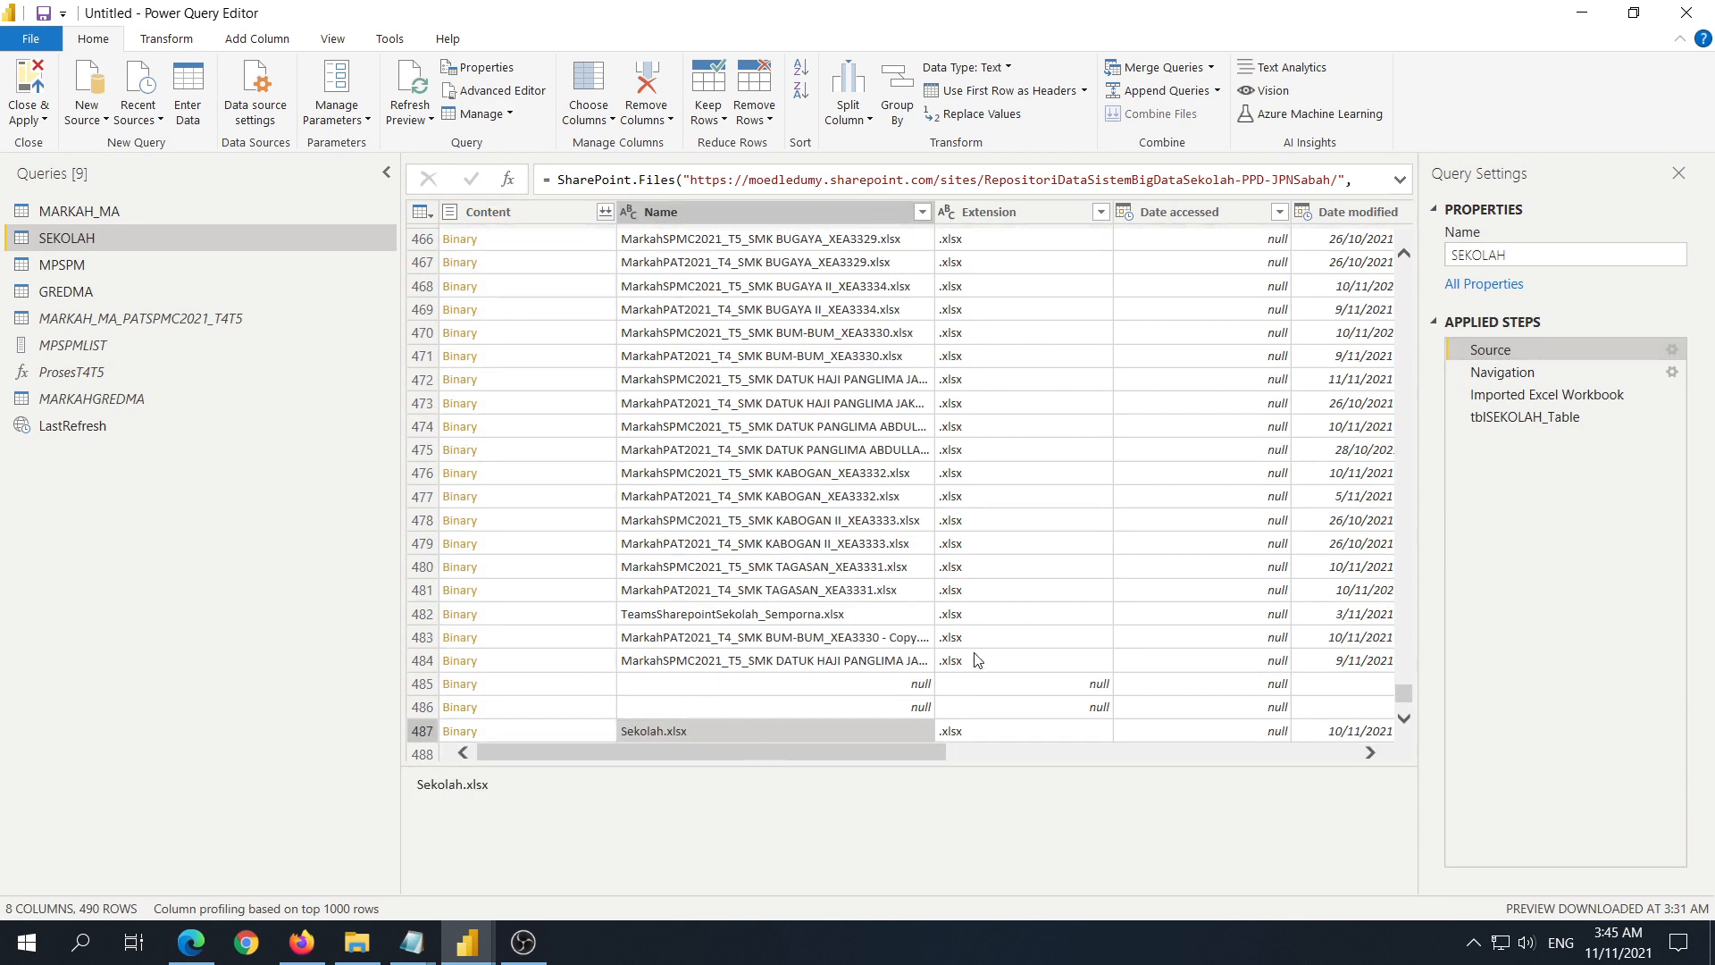
Step: Examine the Configuration.xlsx and Sekolah.xlsx entries near the end of the SharePoint file list
scroll(977, 660, down, 1)
click(769, 707)
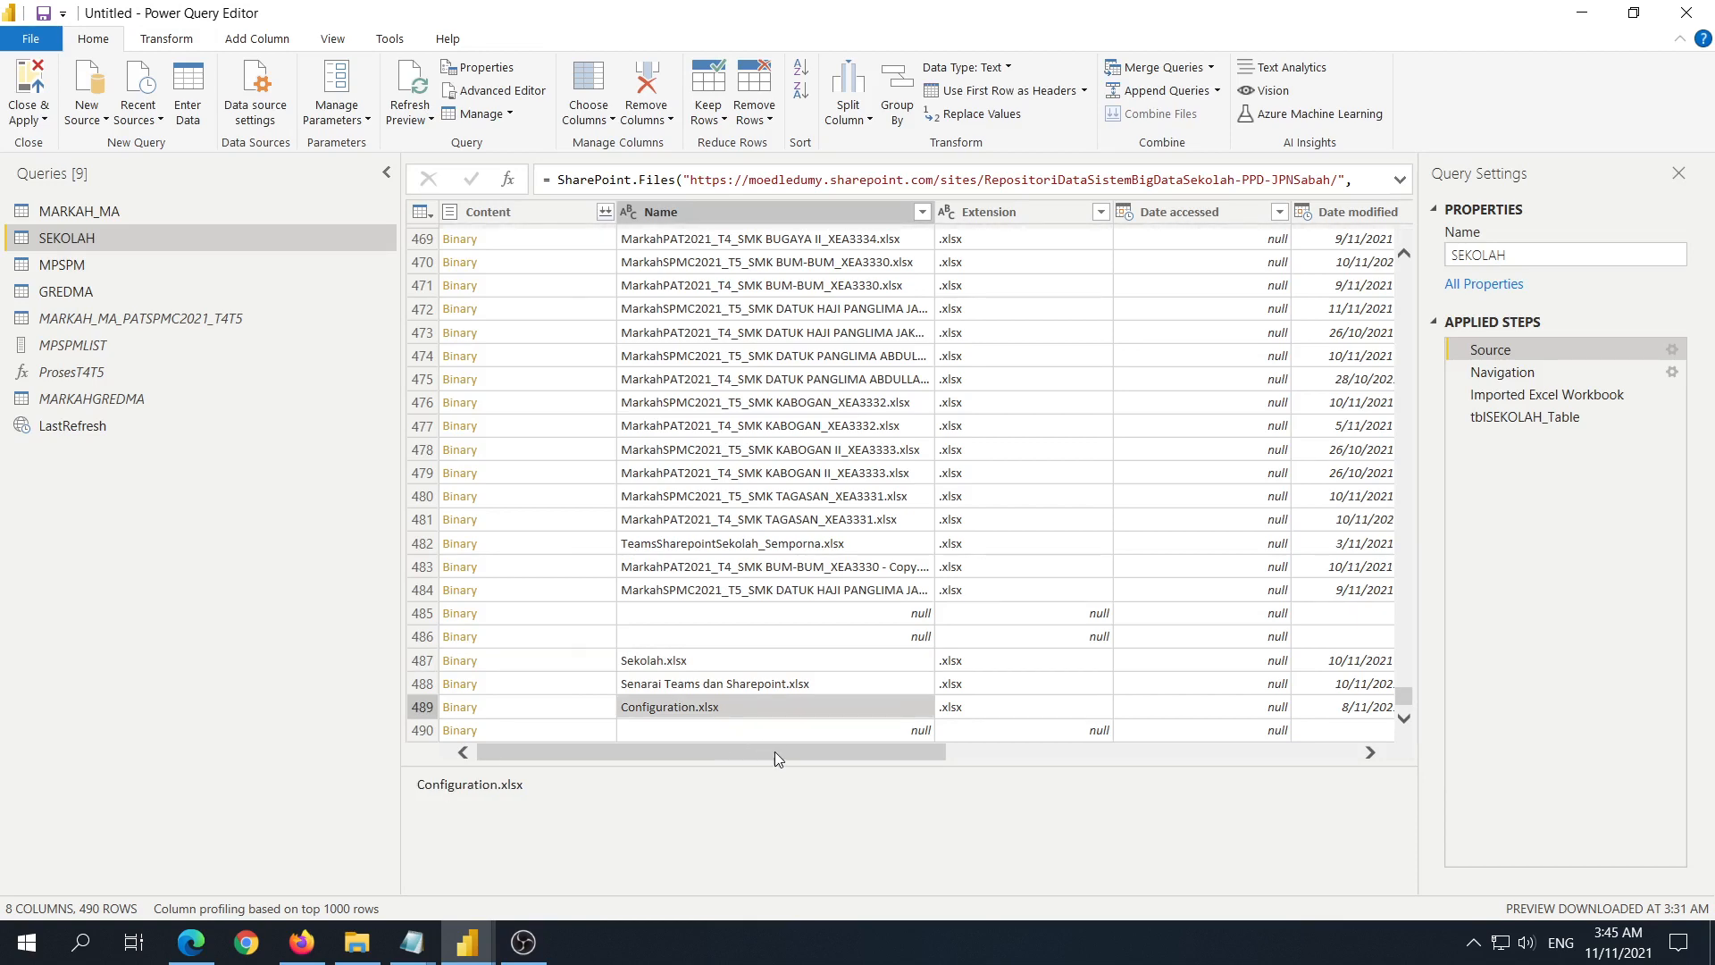
mouse_move(775, 753)
mouse_down()
mouse_move(1167, 755)
mouse_move(651, 755)
mouse_move(779, 753)
mouse_up()
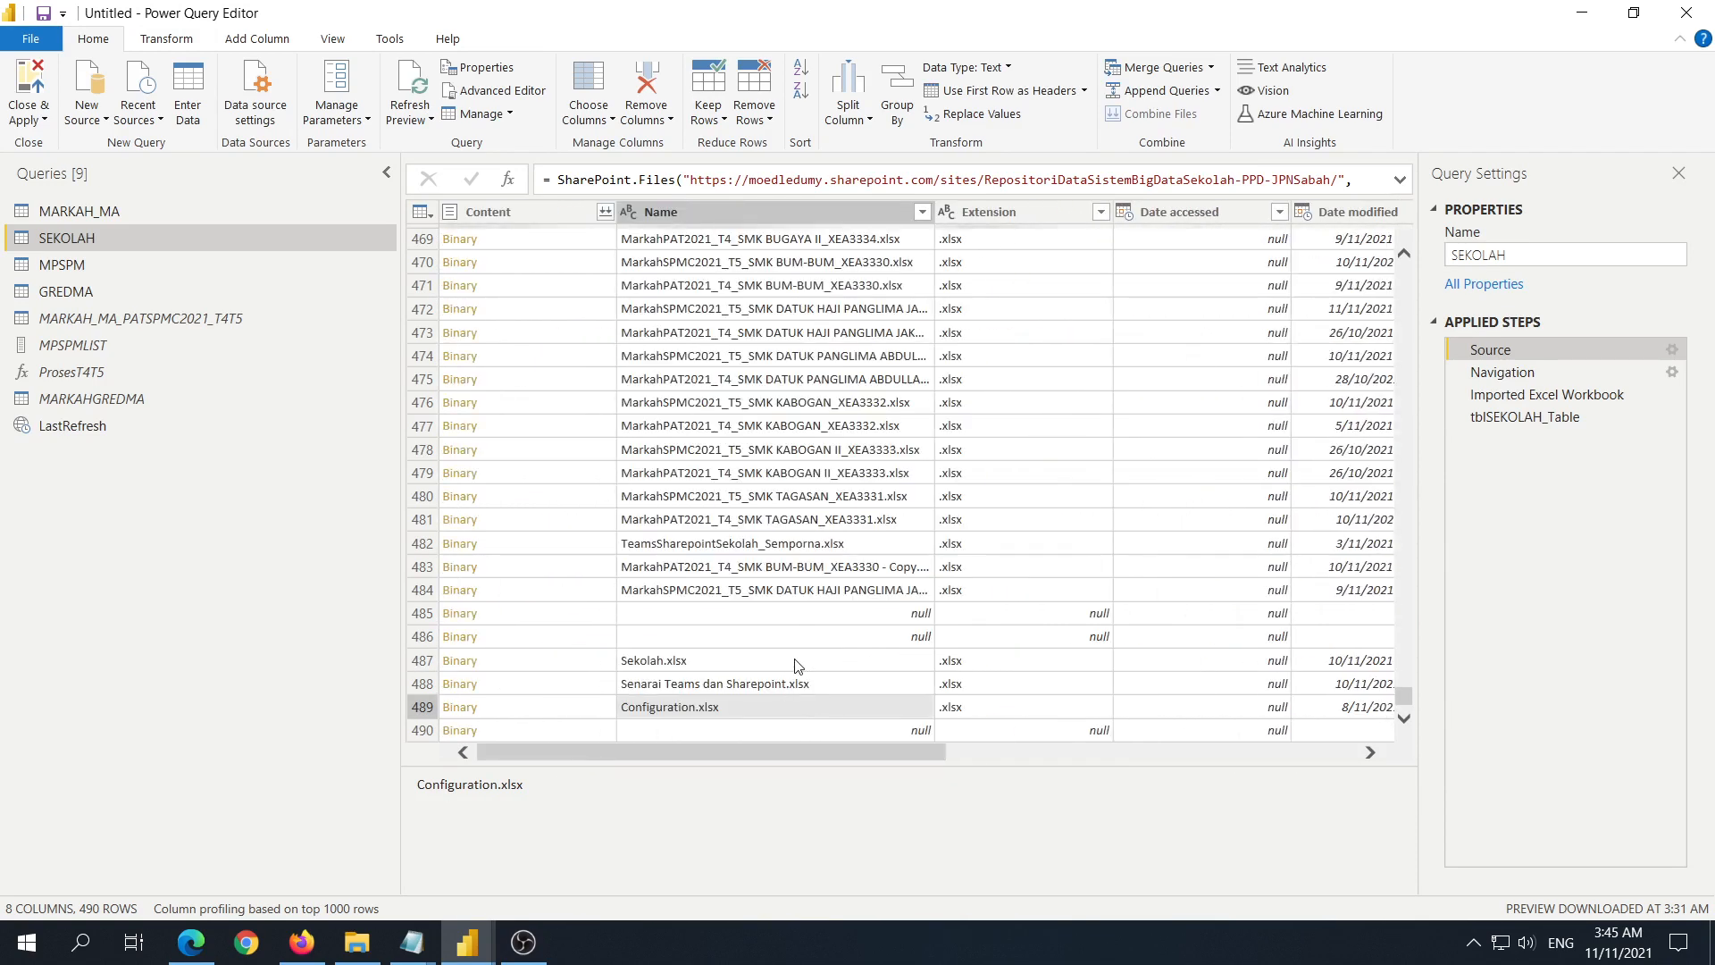
click(801, 667)
click(808, 710)
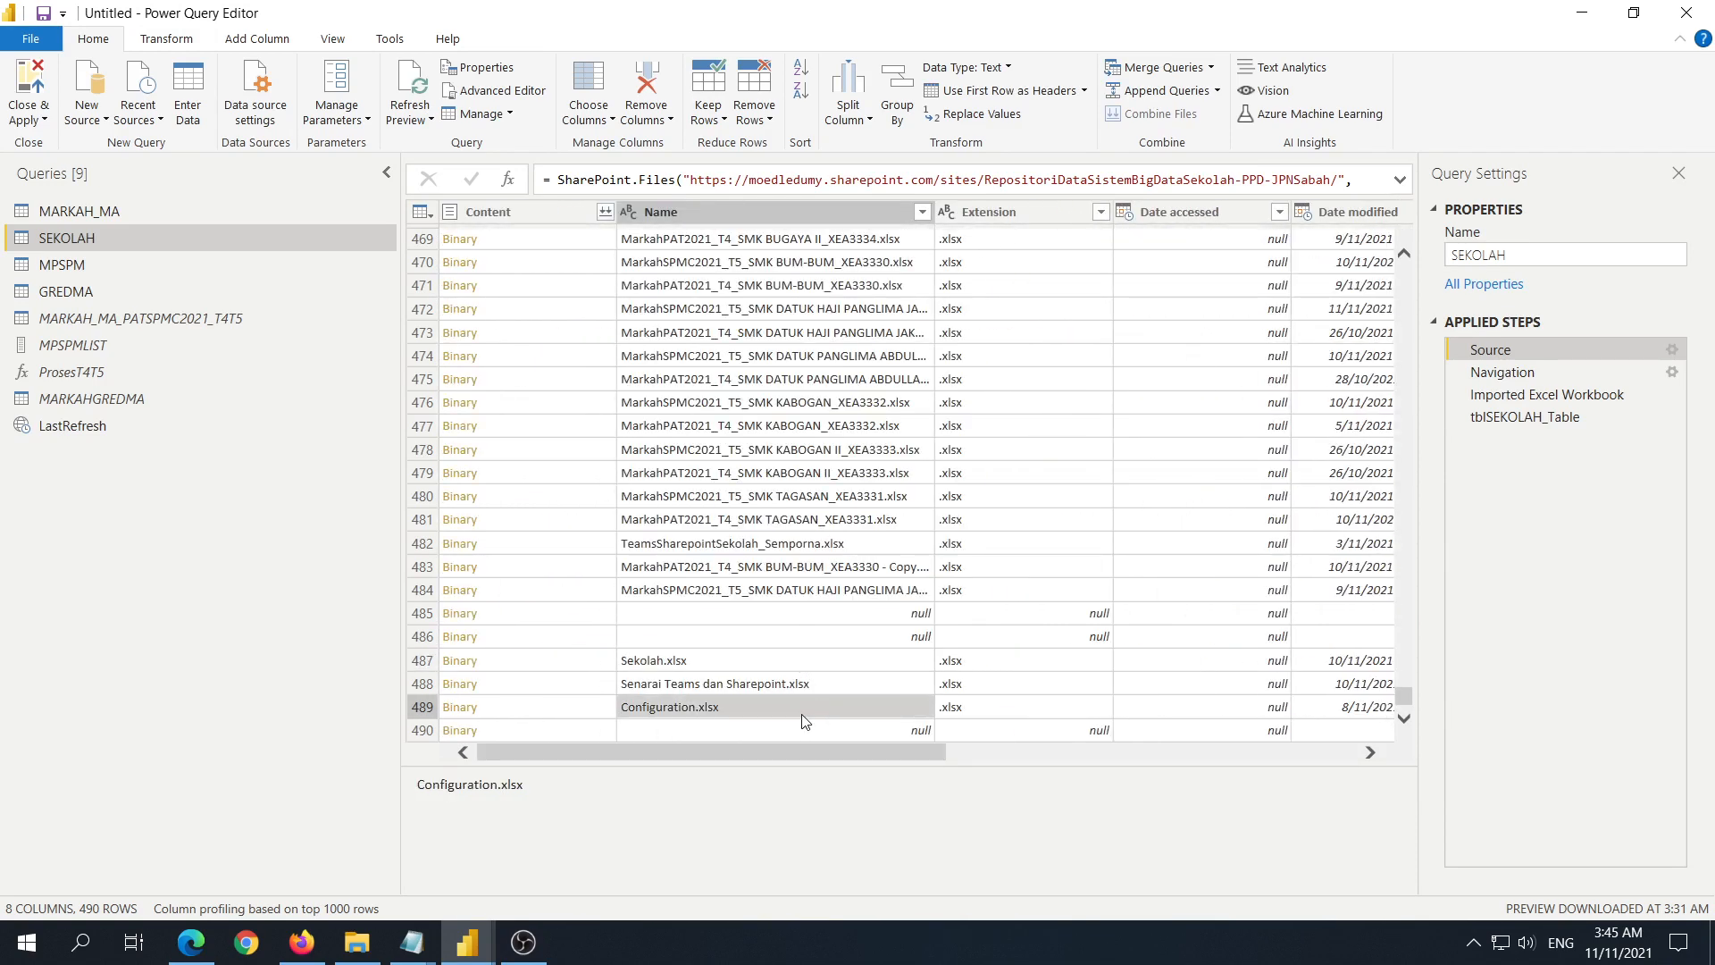
click(761, 668)
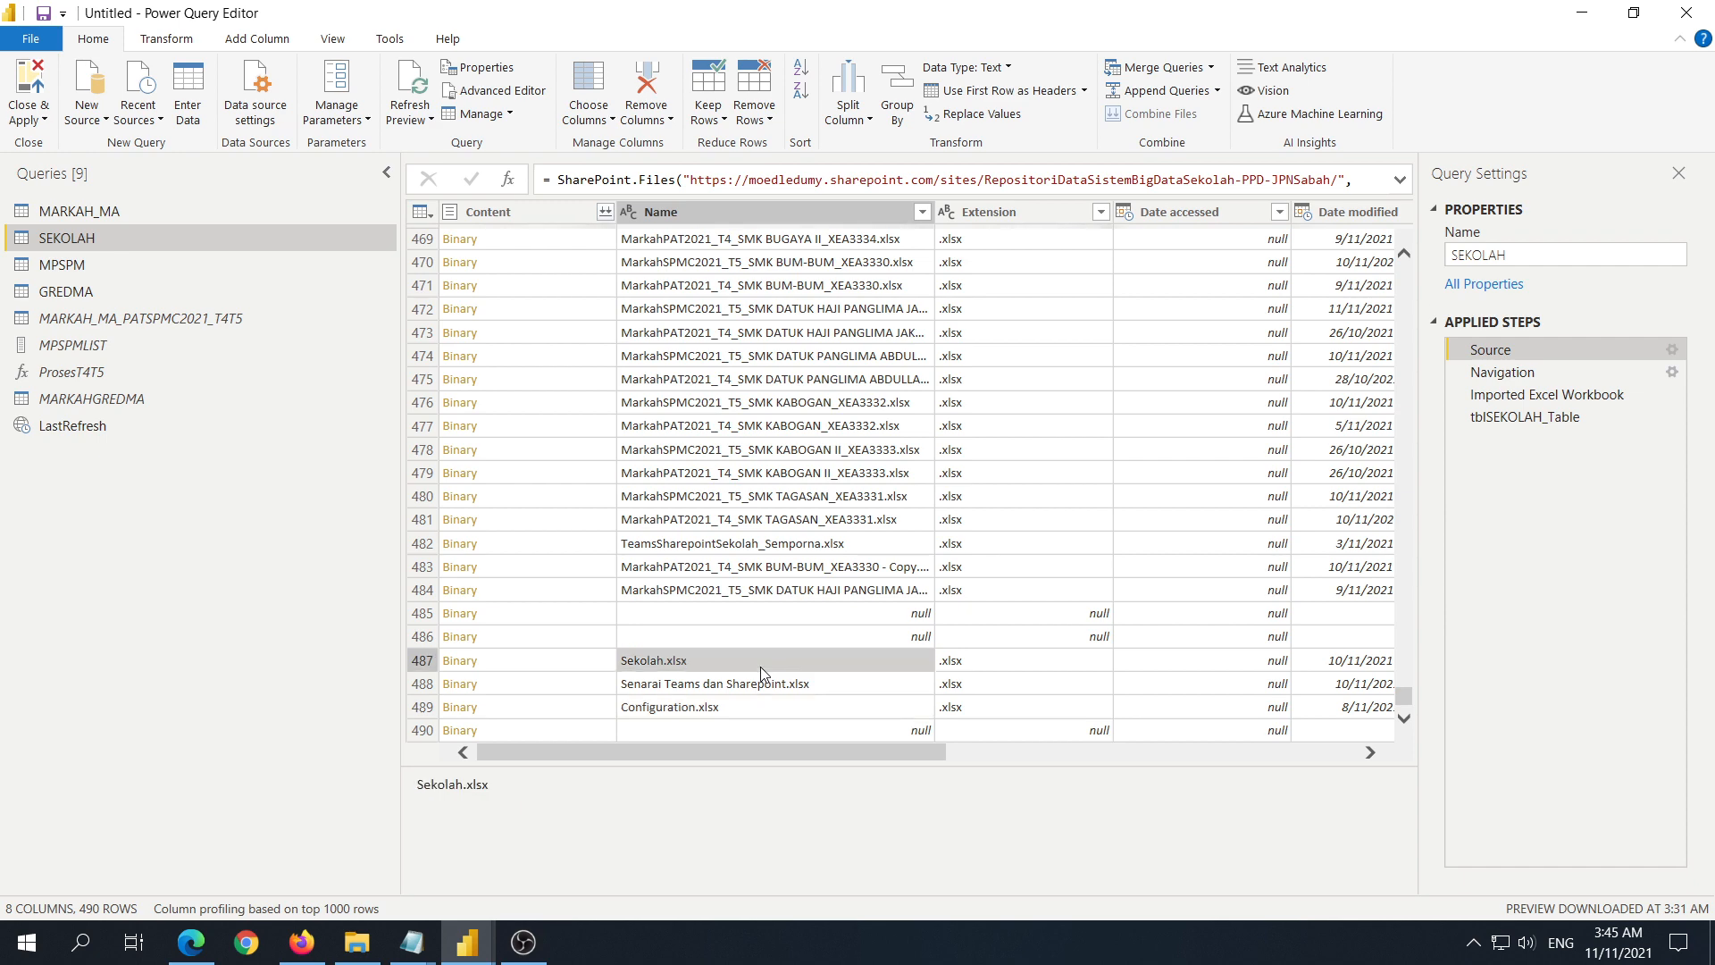
Step: Review the SEKOLAH query's Navigation, Imported Excel Workbook and tblSEKOLAH_Table steps
click(1501, 372)
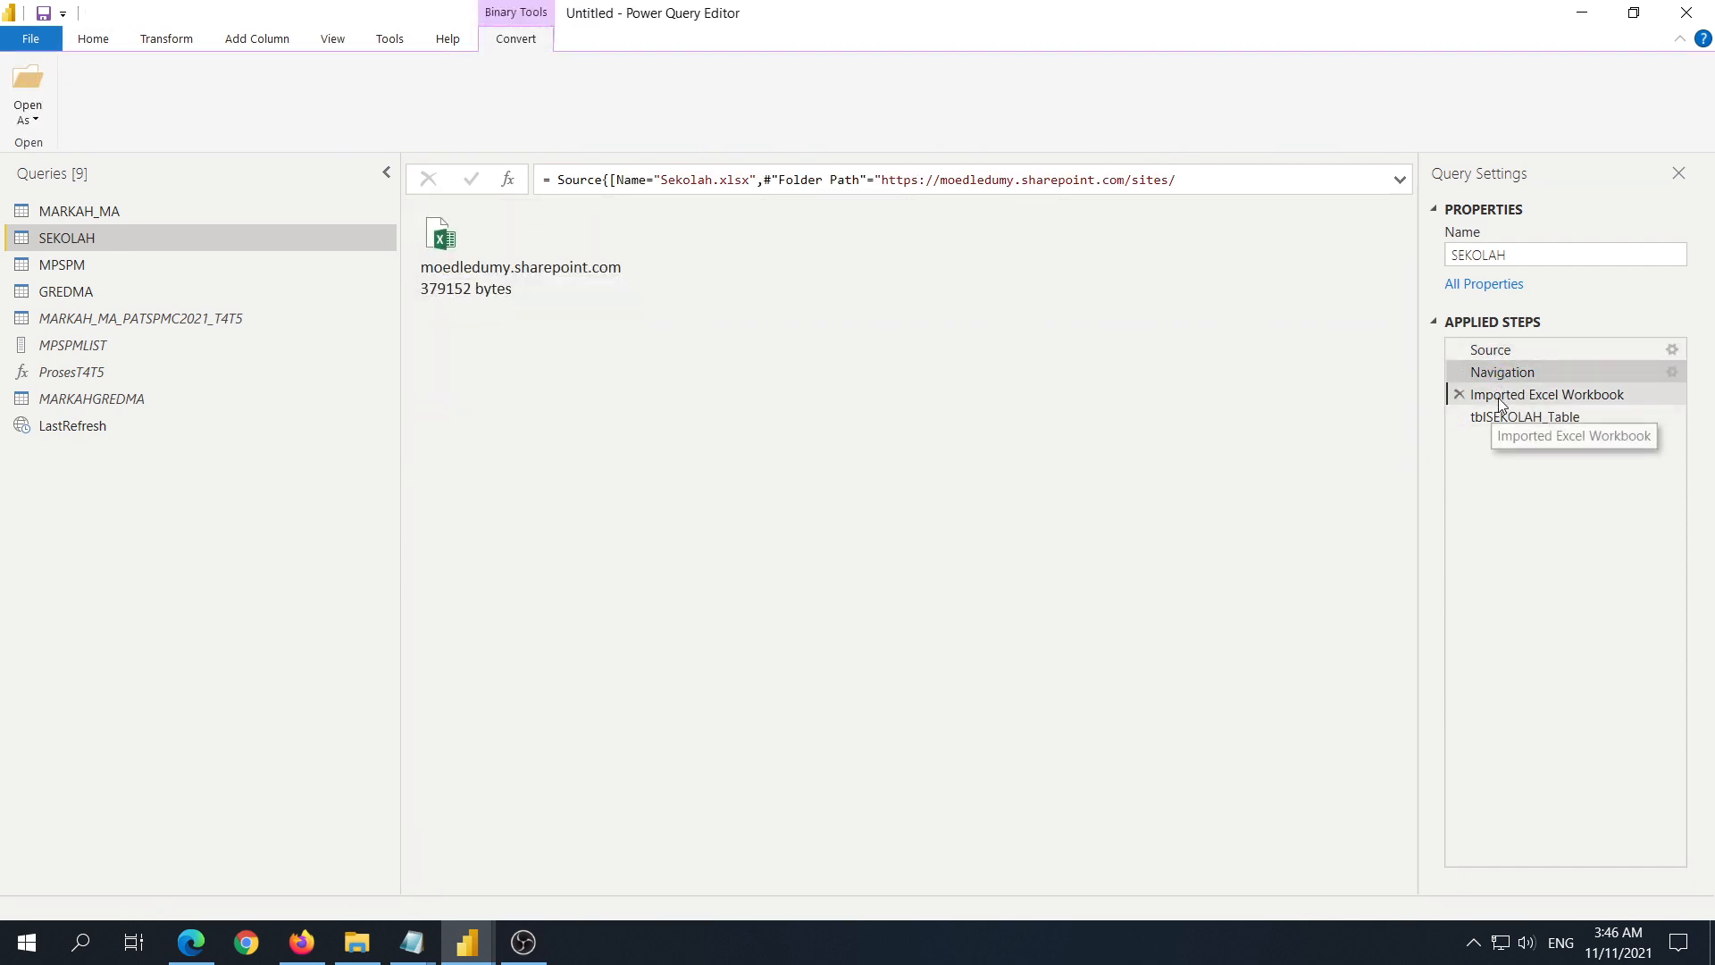
click(1498, 394)
click(1502, 417)
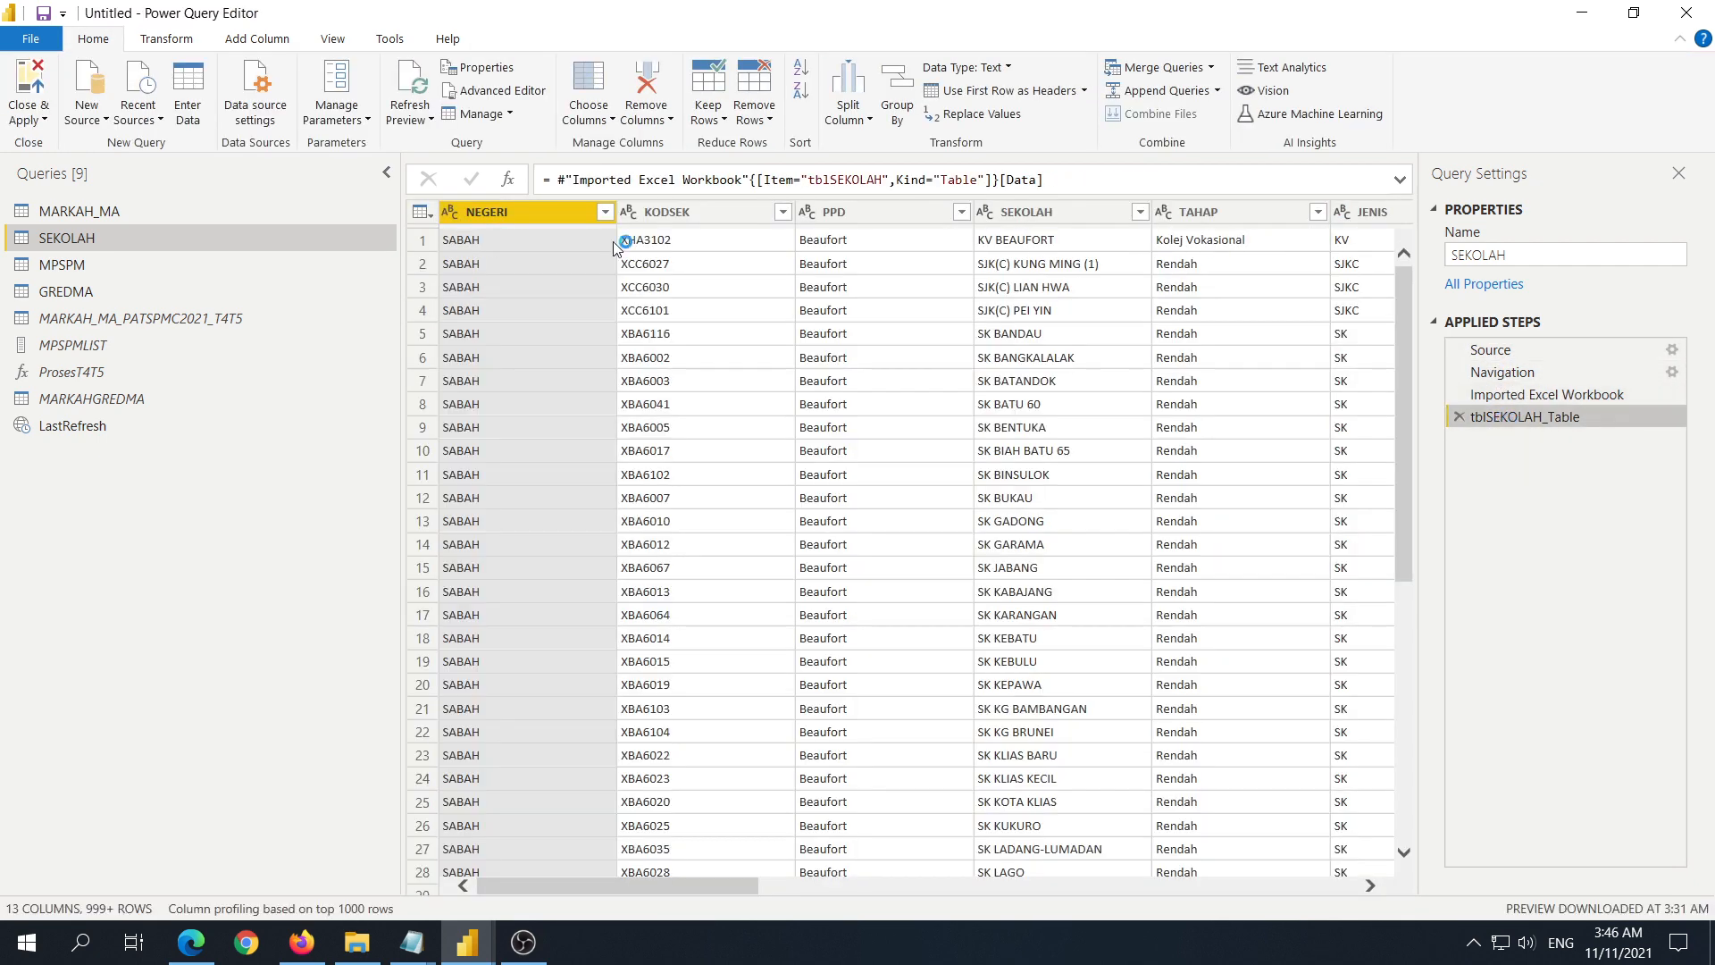
Step: Review the MPSPM query's steps from Source and Navigation to the MPSPM_Table subject list
click(78, 265)
click(1492, 351)
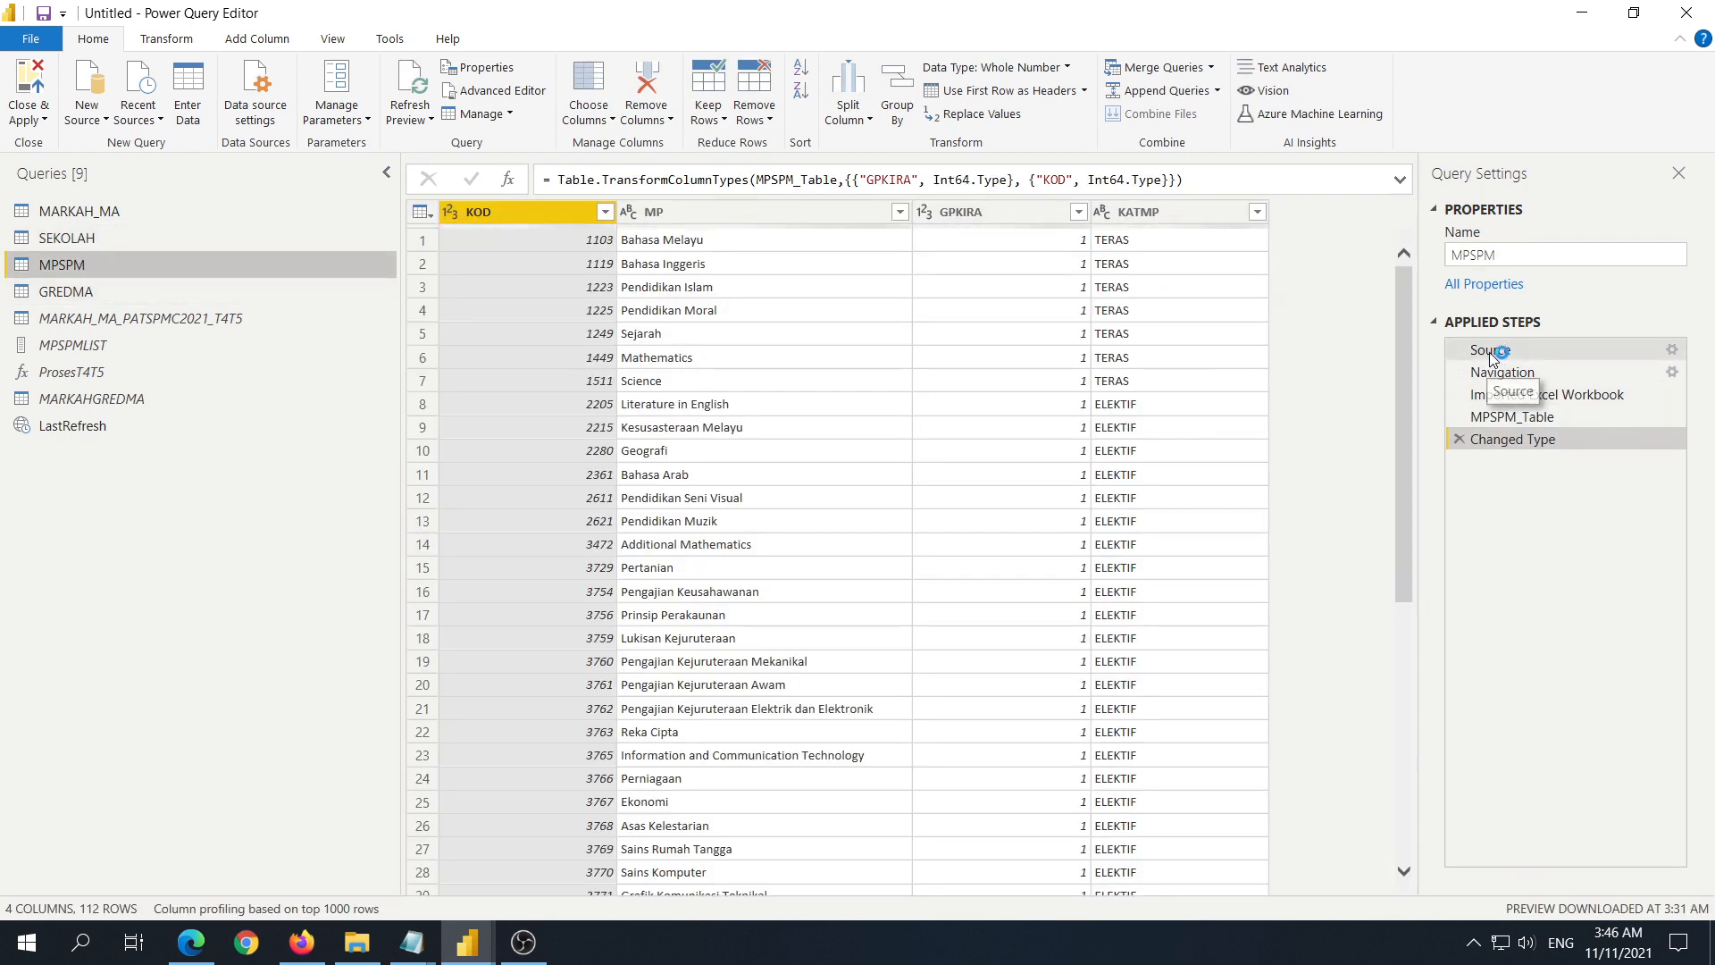
click(1498, 377)
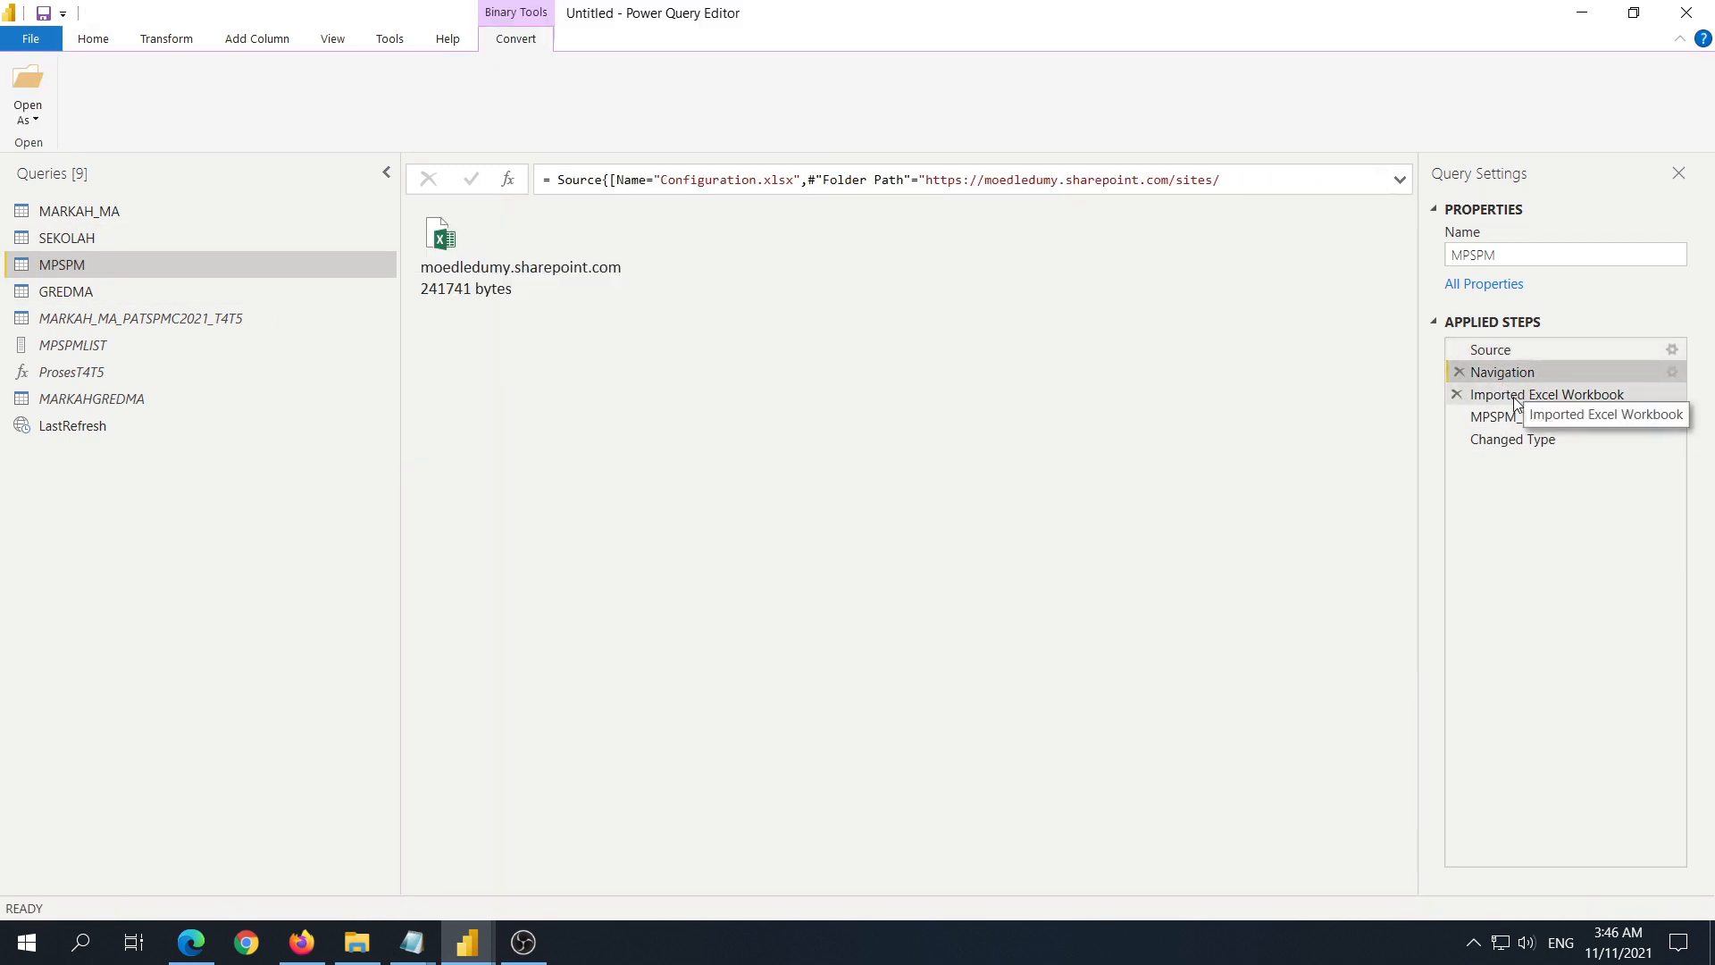
click(1515, 352)
click(1517, 418)
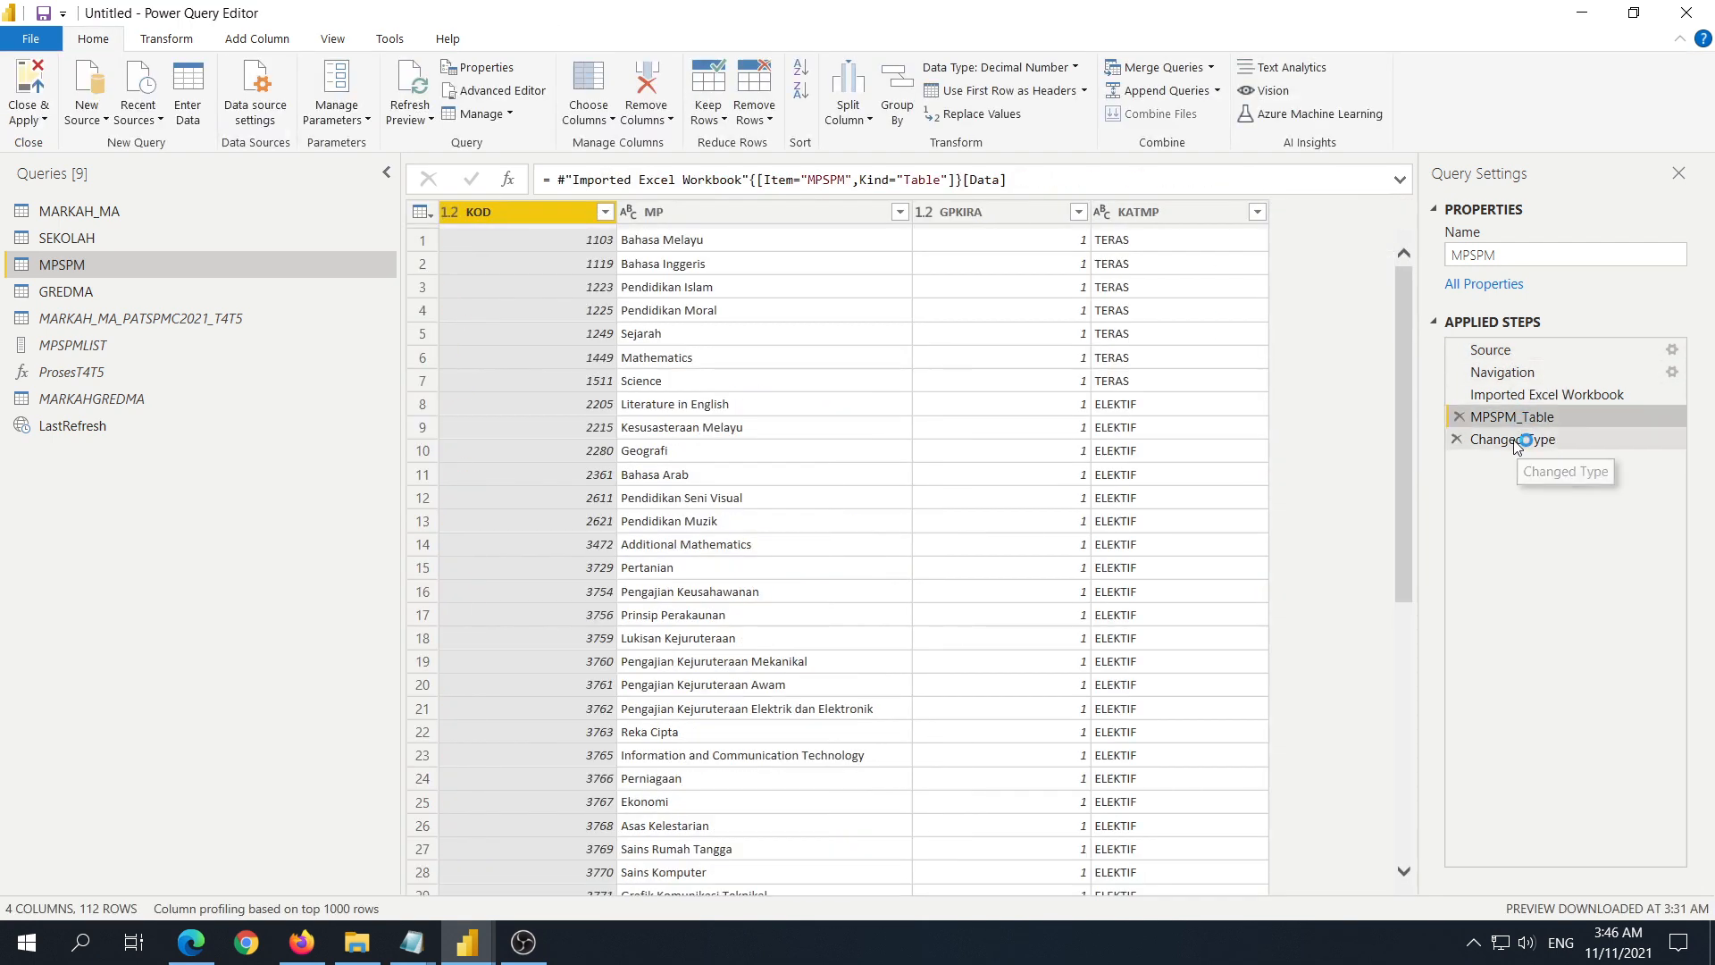
Step: View the GREDMA grade table and the MARKAHGREDMA table that matches each mark to a grade
click(109, 292)
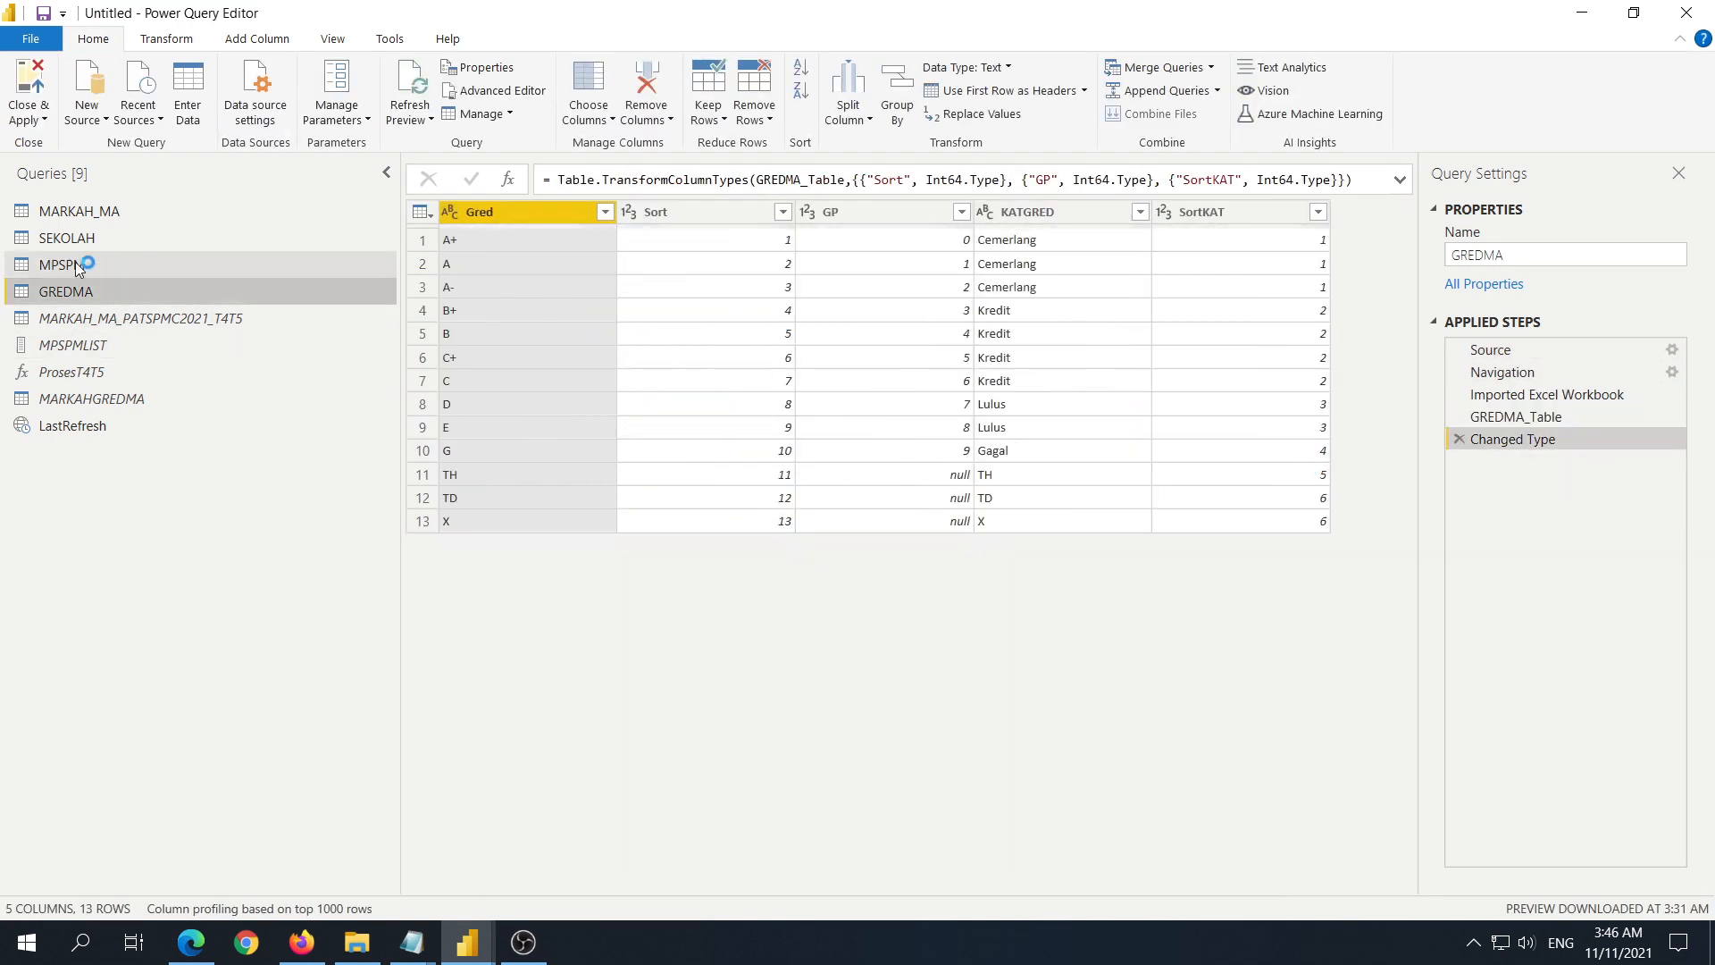
click(87, 398)
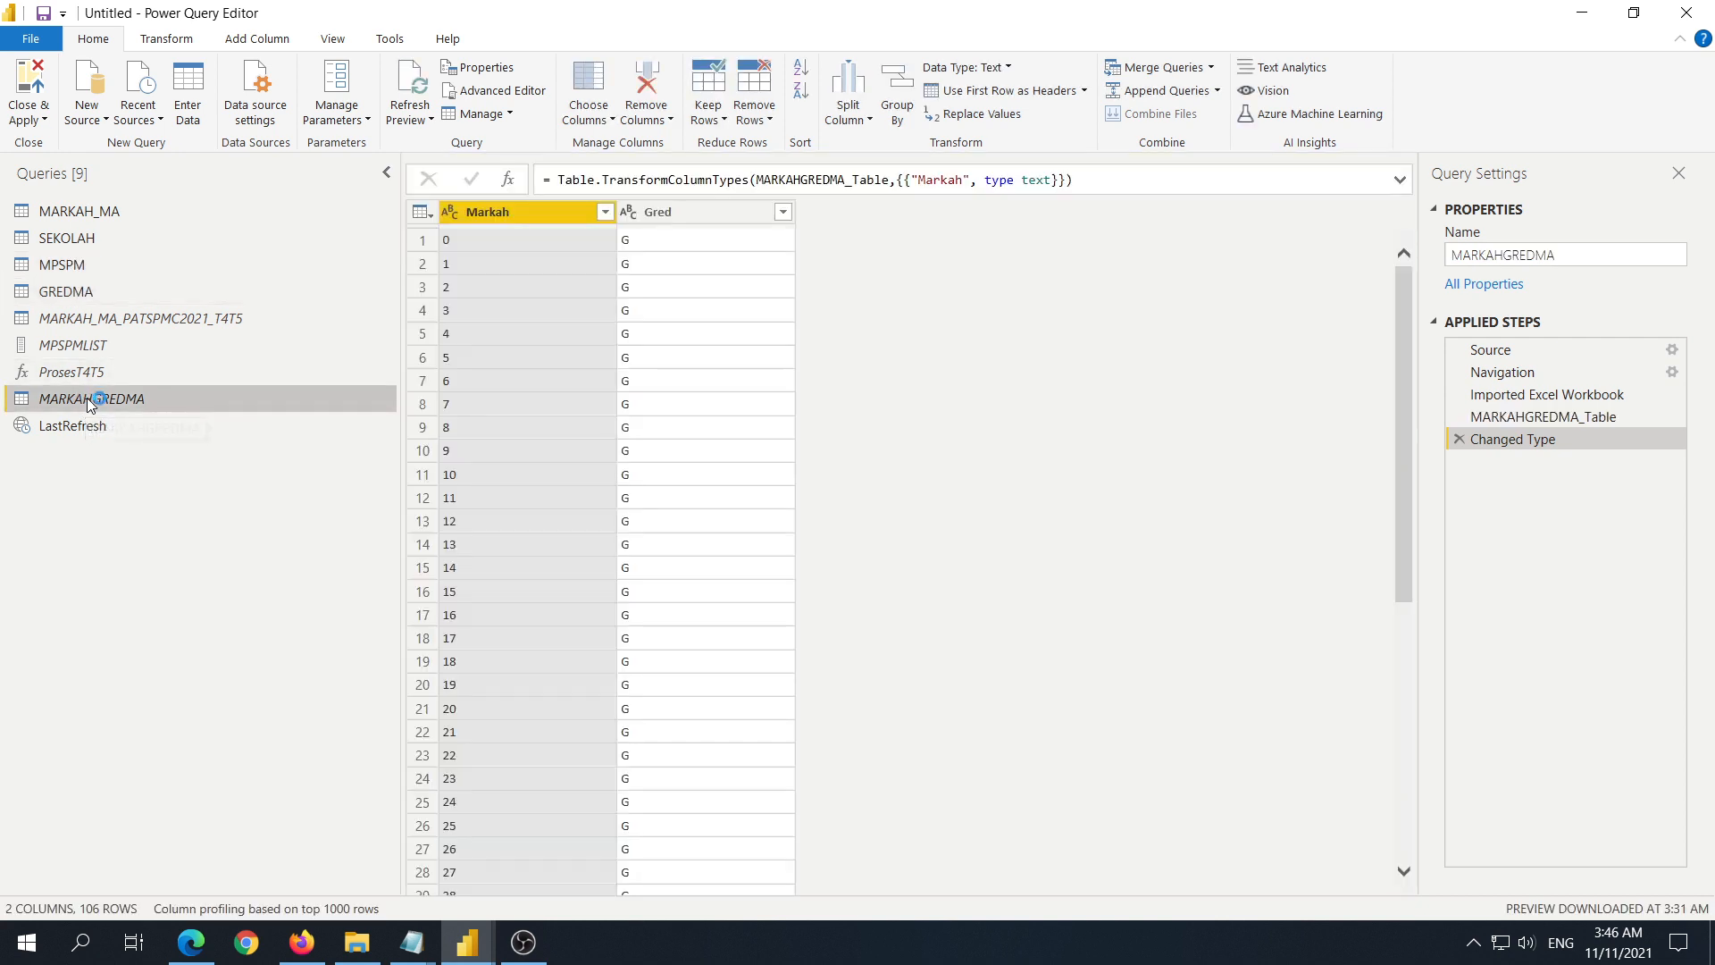
click(705, 239)
Step: Return to MARKAH_MA_PATSPMC2021_T4T5 and examine the MARKAHGREDMA column added by the MergedMarkahGred step
click(129, 320)
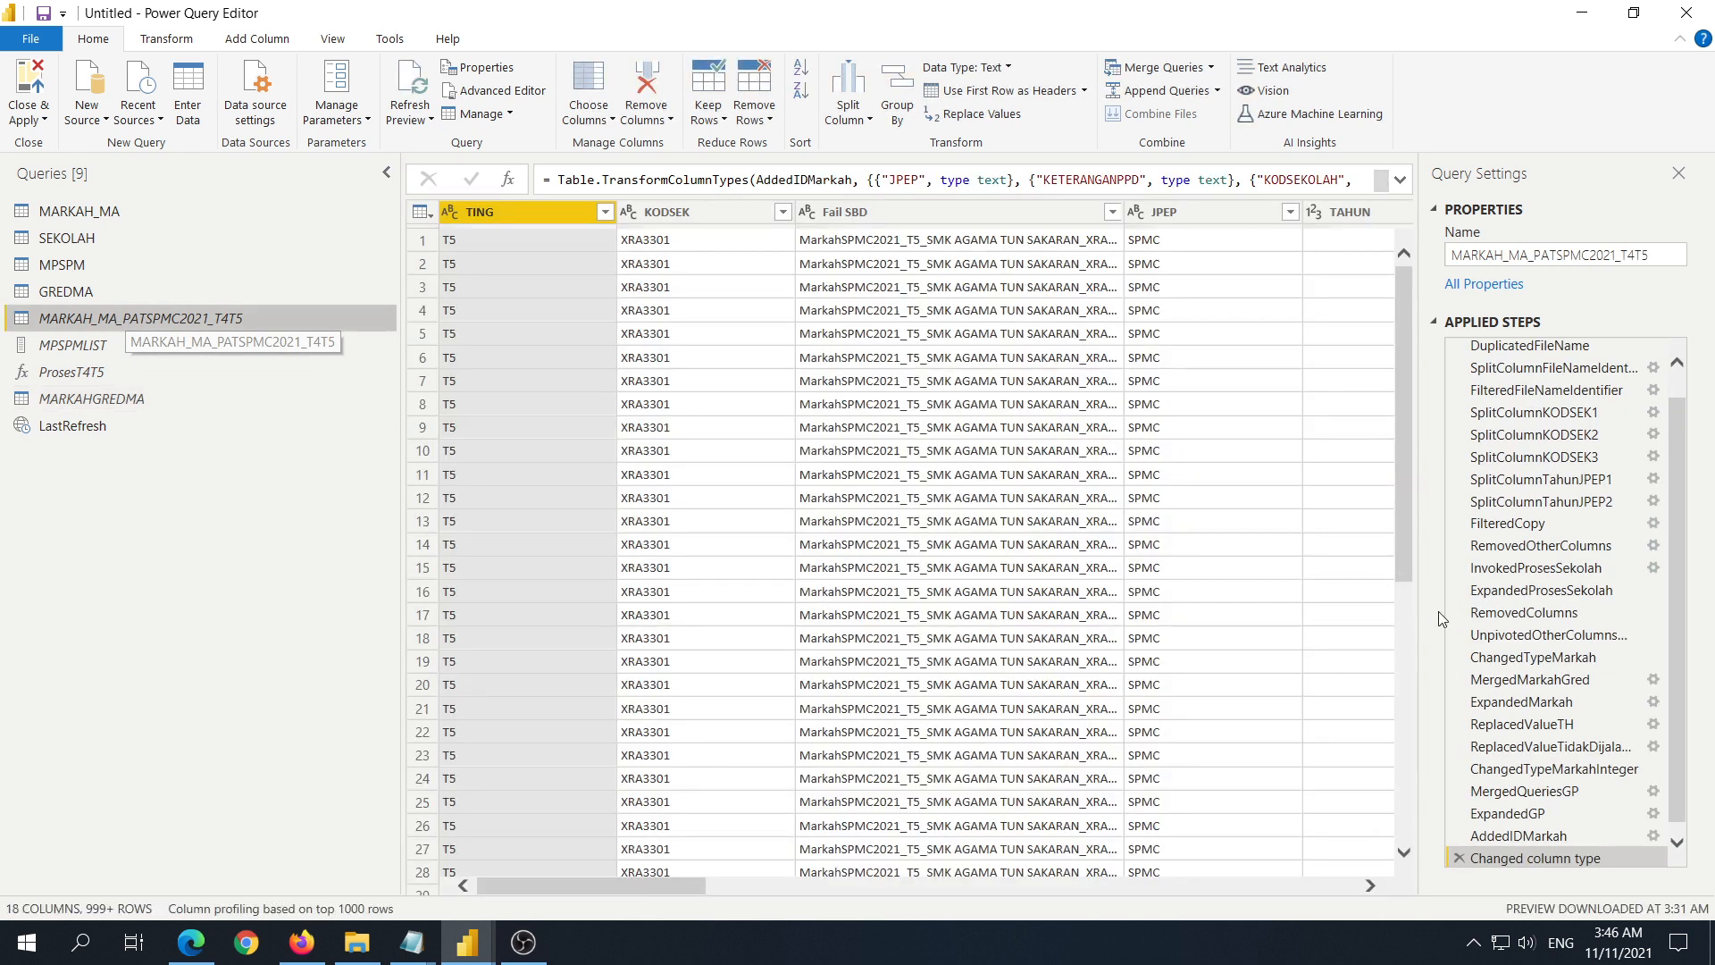
click(1519, 659)
click(1523, 680)
drag(701, 884, 1421, 915)
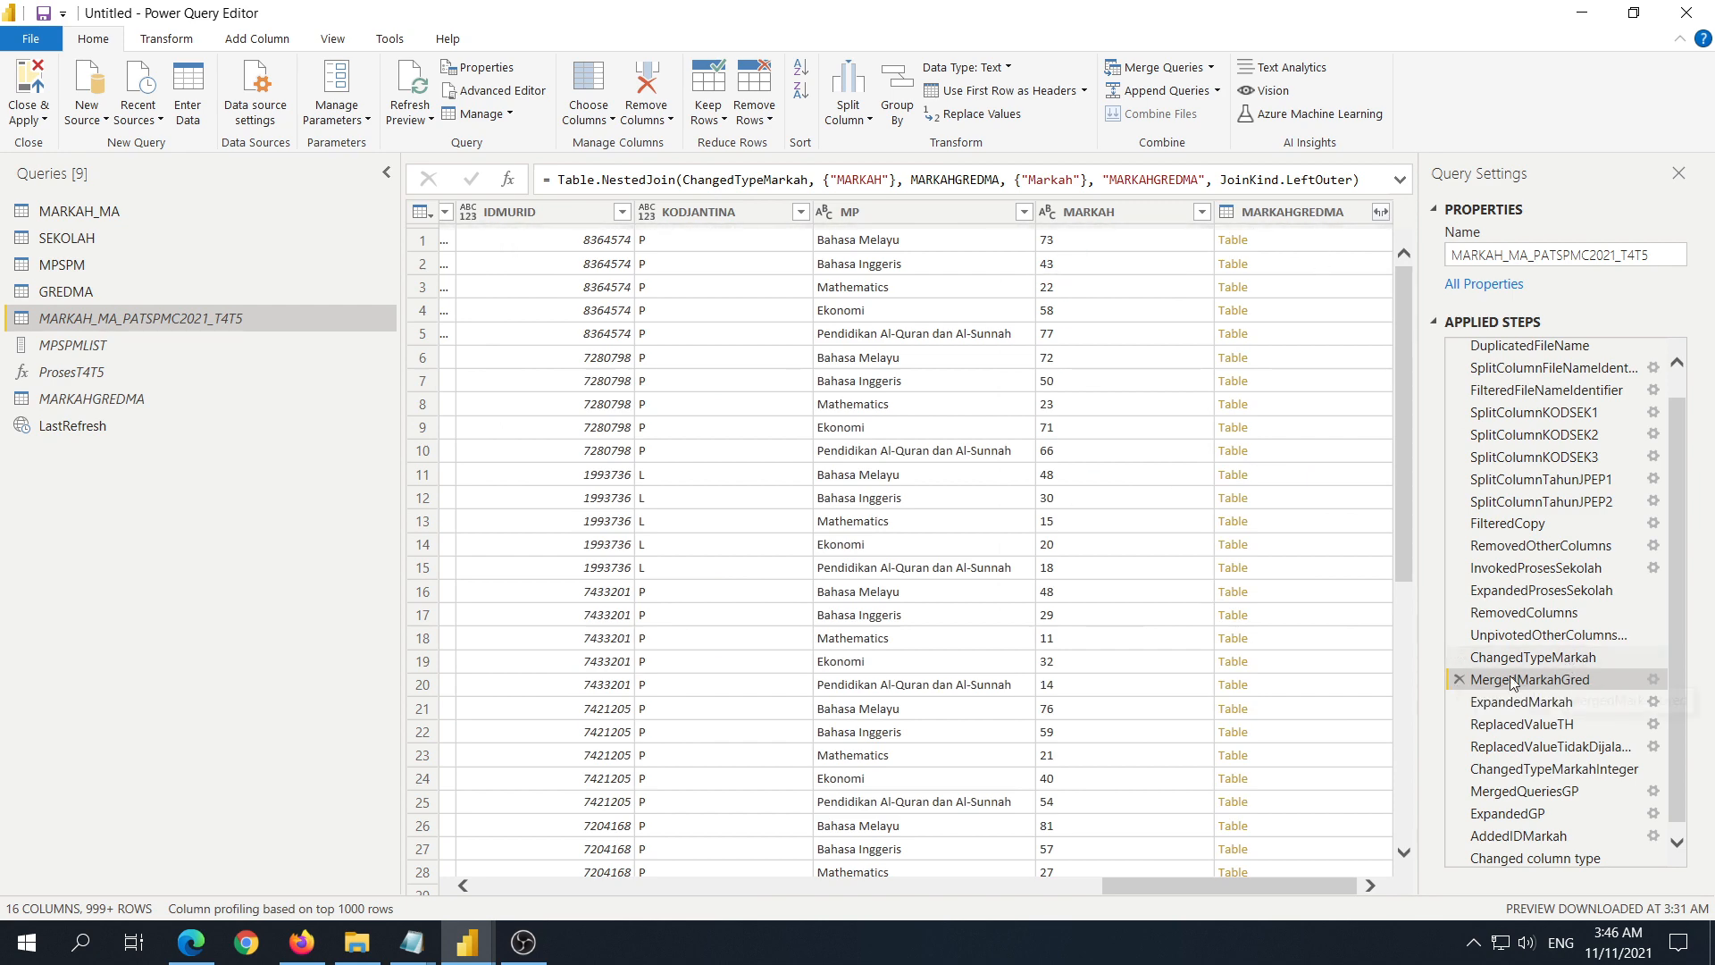
Step: Examine the Gred column expanded in the ExpandedMarkah step and view how ReplacedValueTH handles TH in the MARKAH column
click(1562, 711)
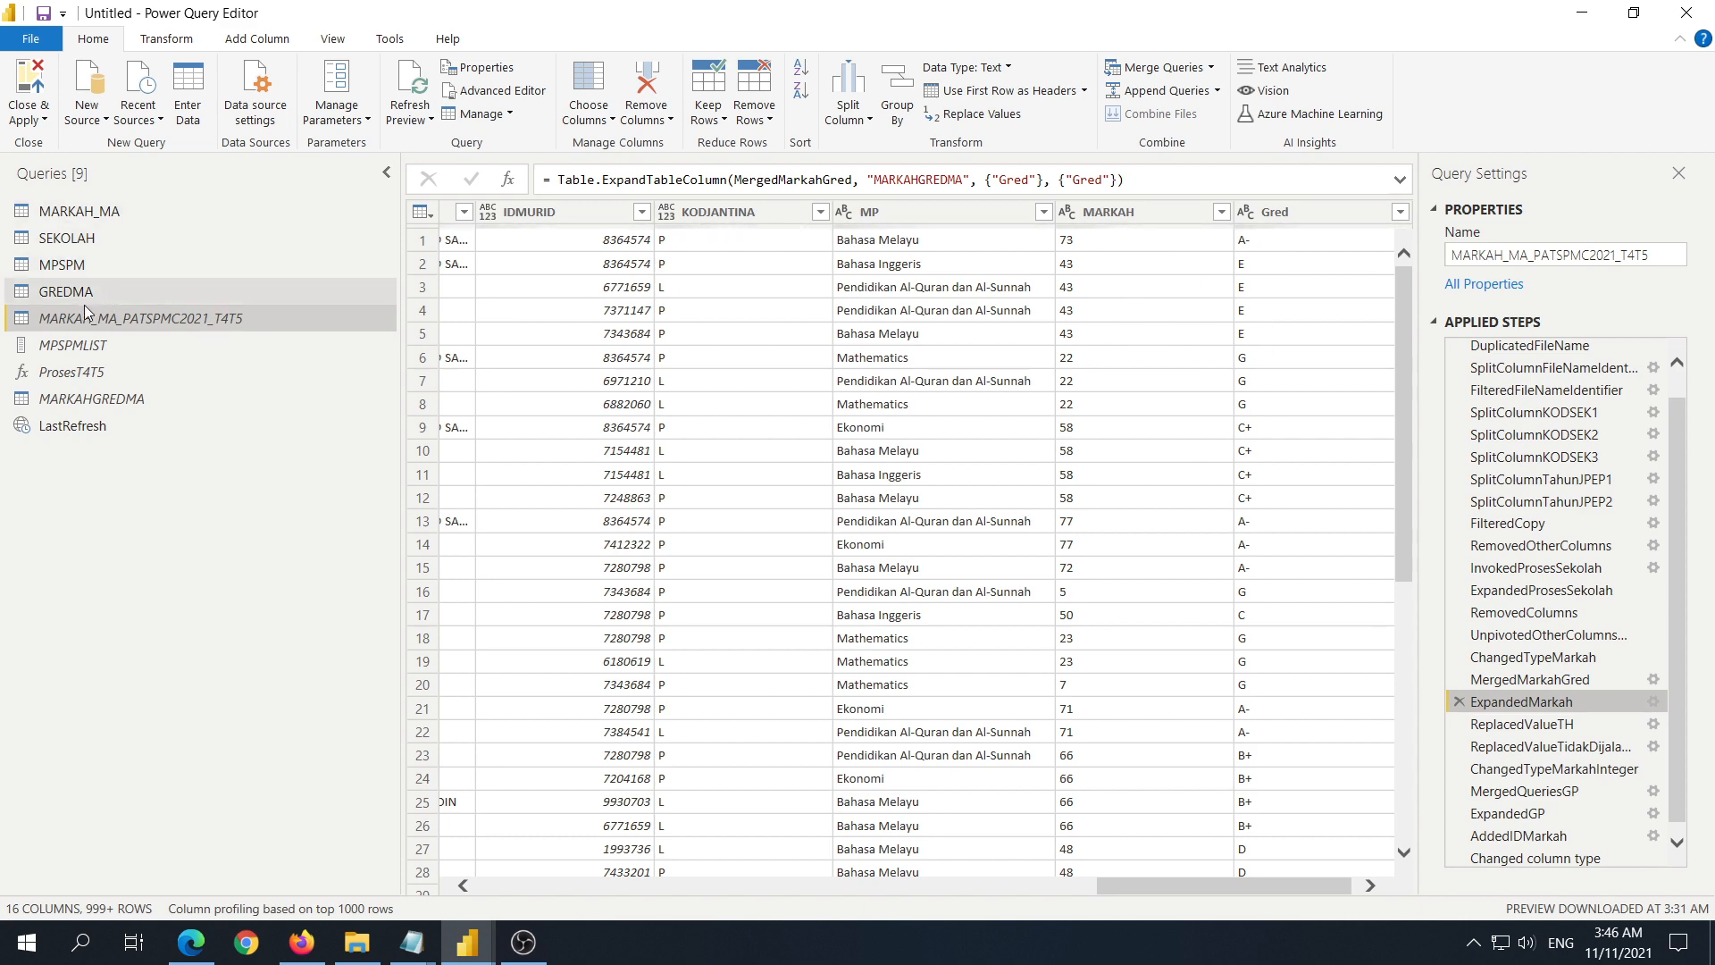
scroll(1072, 473, down, 4)
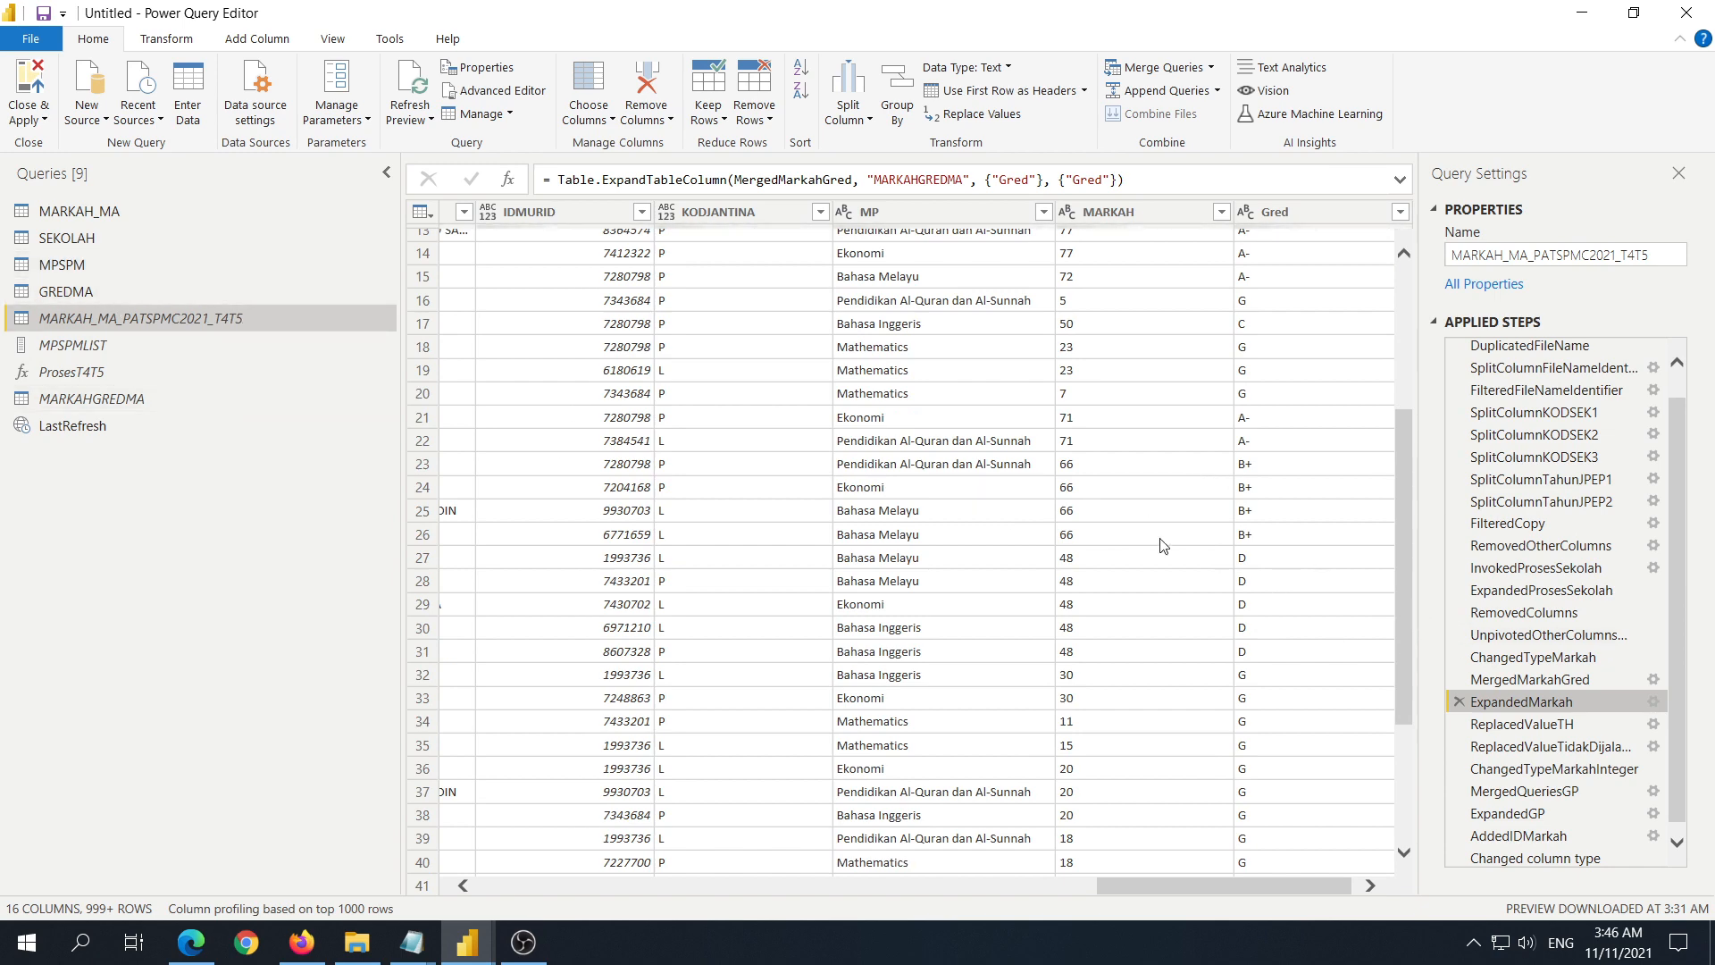
scroll(1161, 545, down, 13)
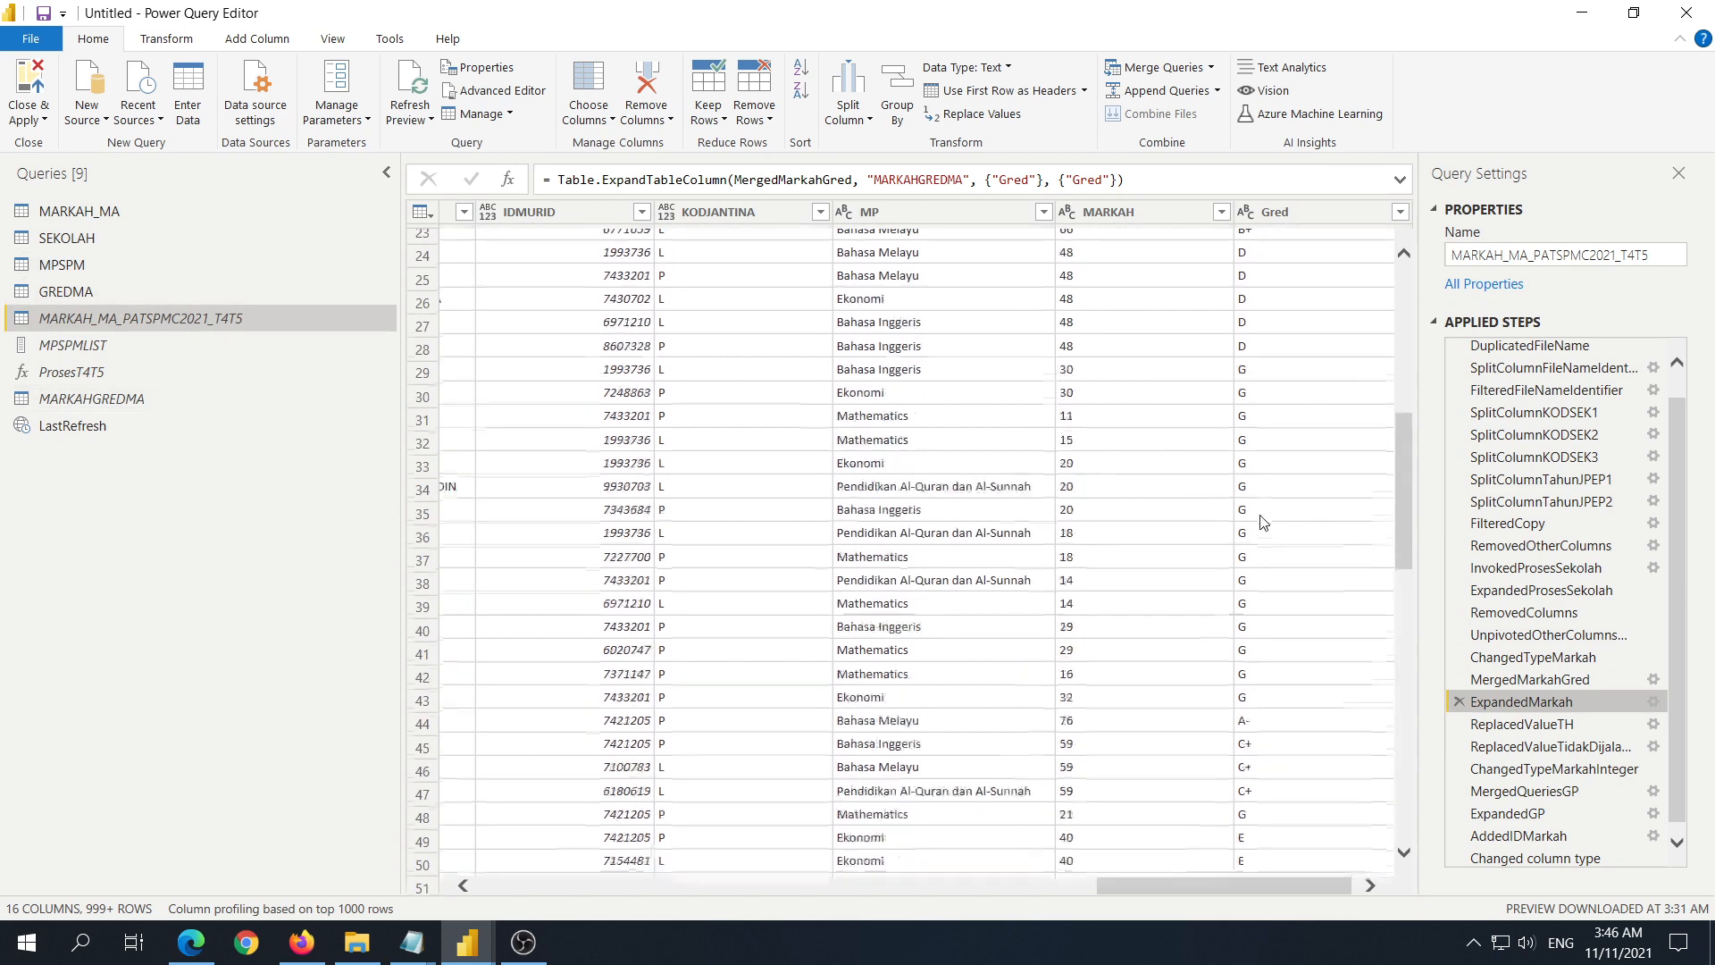
click(1140, 210)
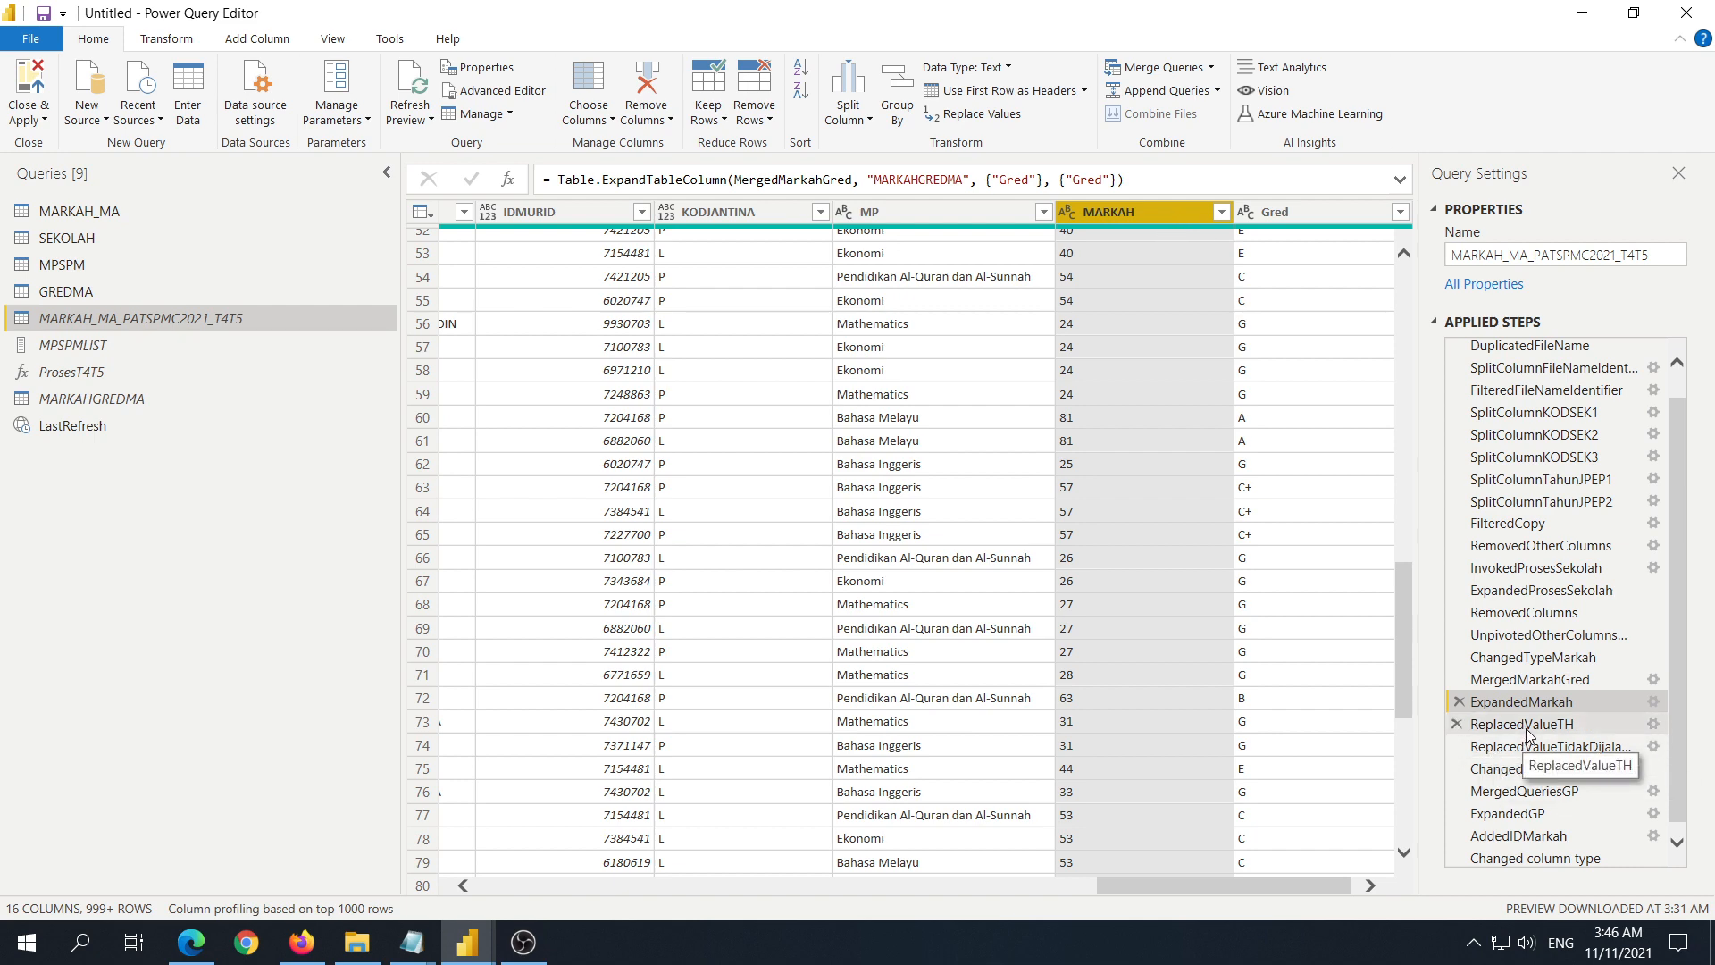
click(1528, 731)
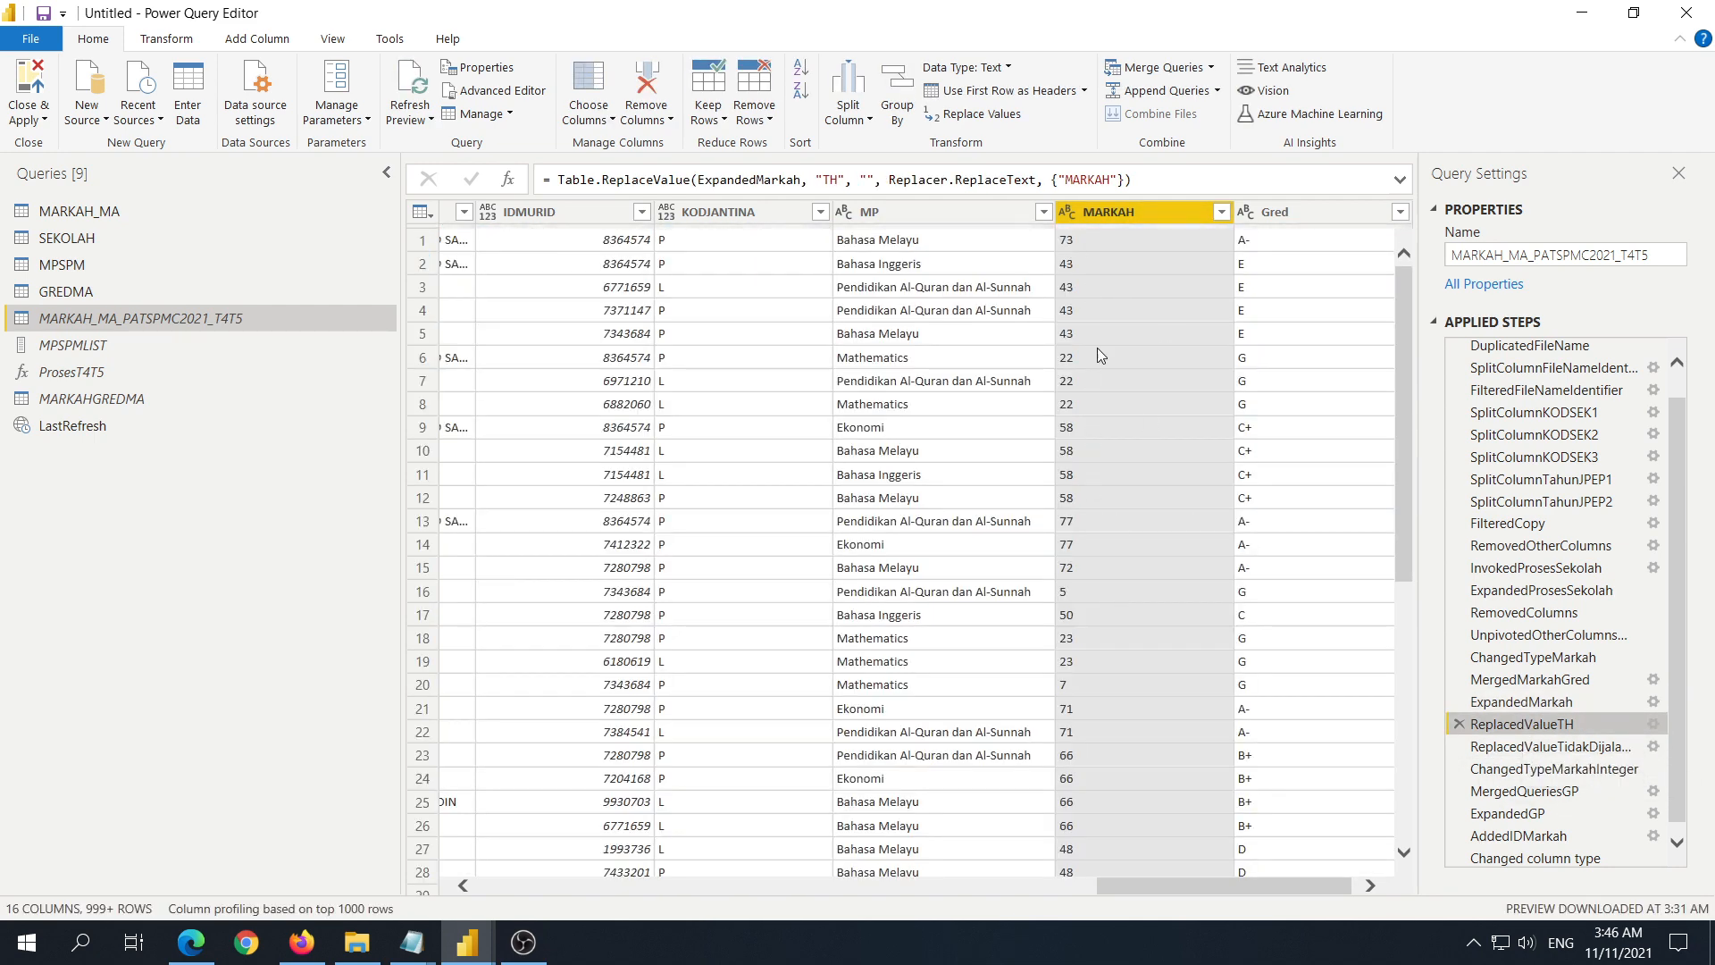
Step: Review the ReplacedValueTidakDijalankan and ChangedTypeMarkahInteger steps, and examine how the MARKAH column treats TH rows as whole numbers
click(1567, 748)
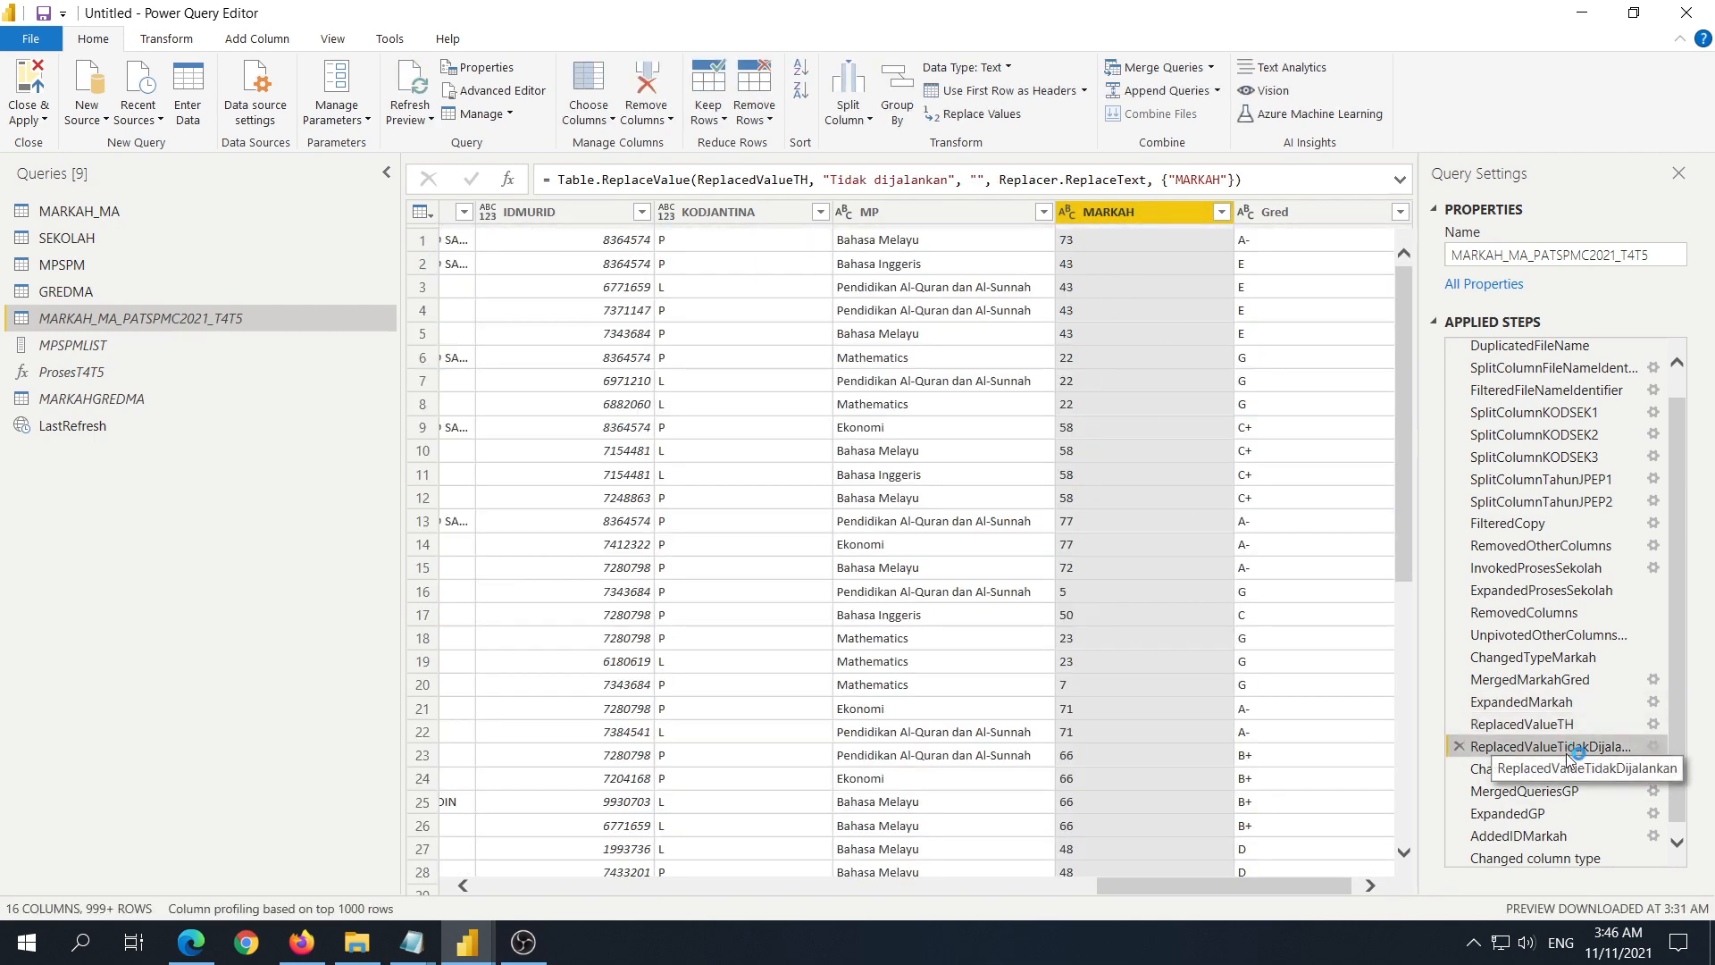
click(1538, 770)
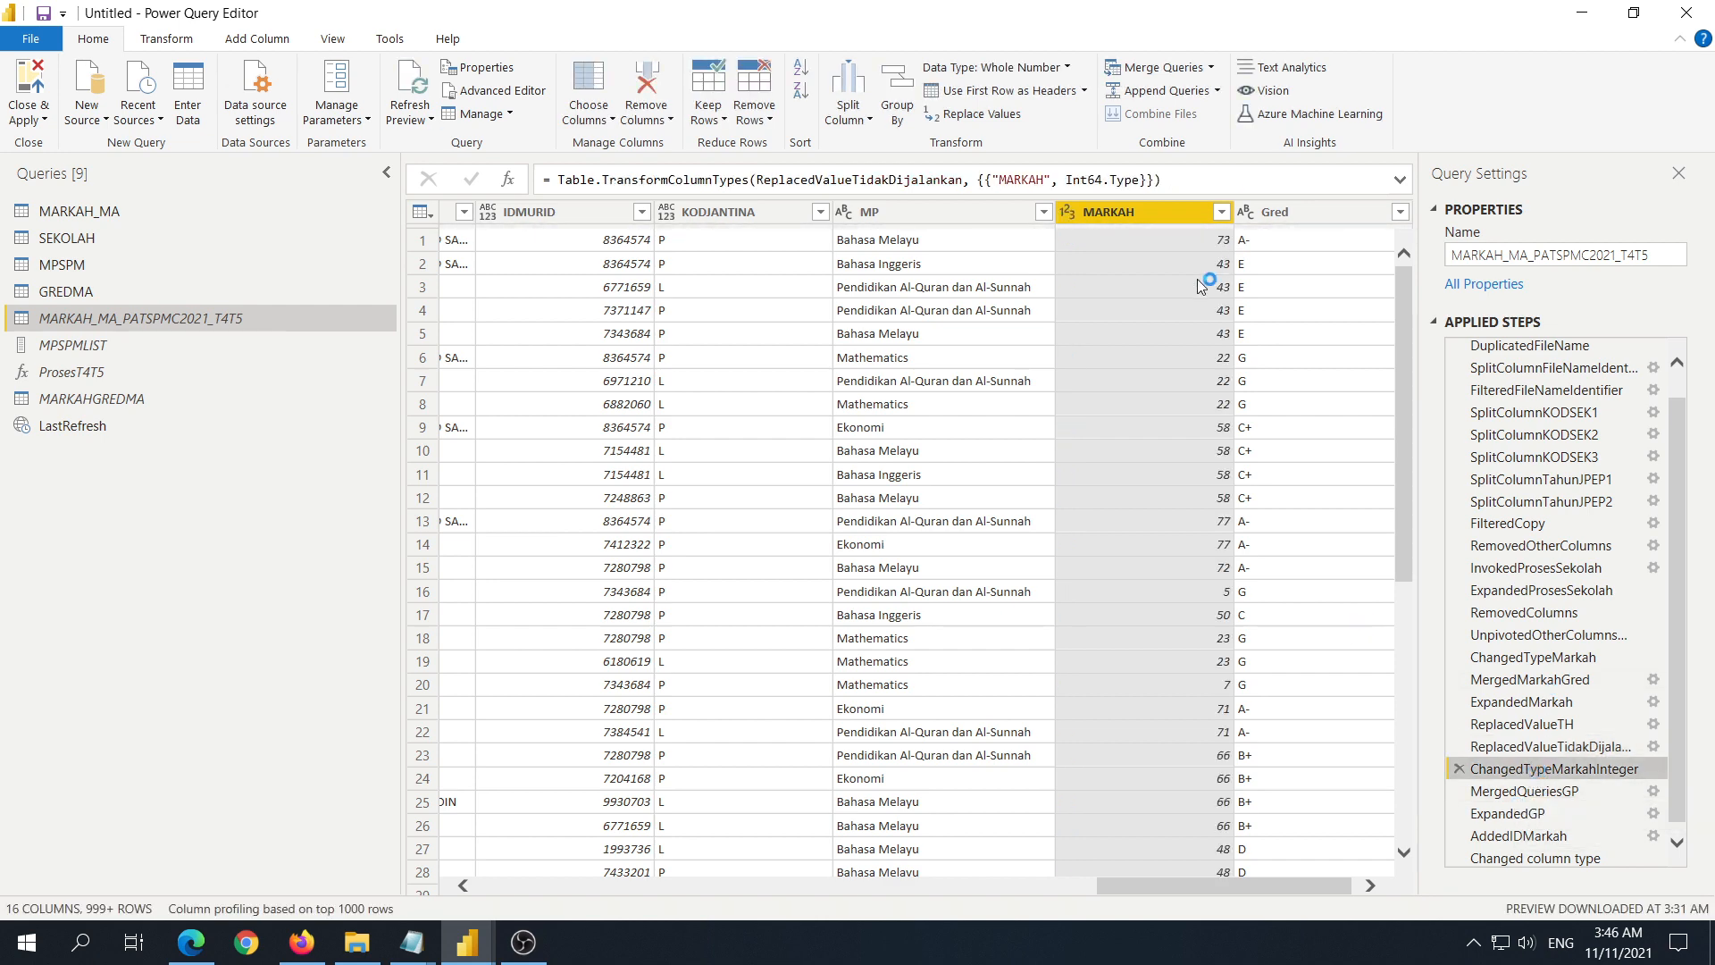
scroll(1340, 313, down, 20)
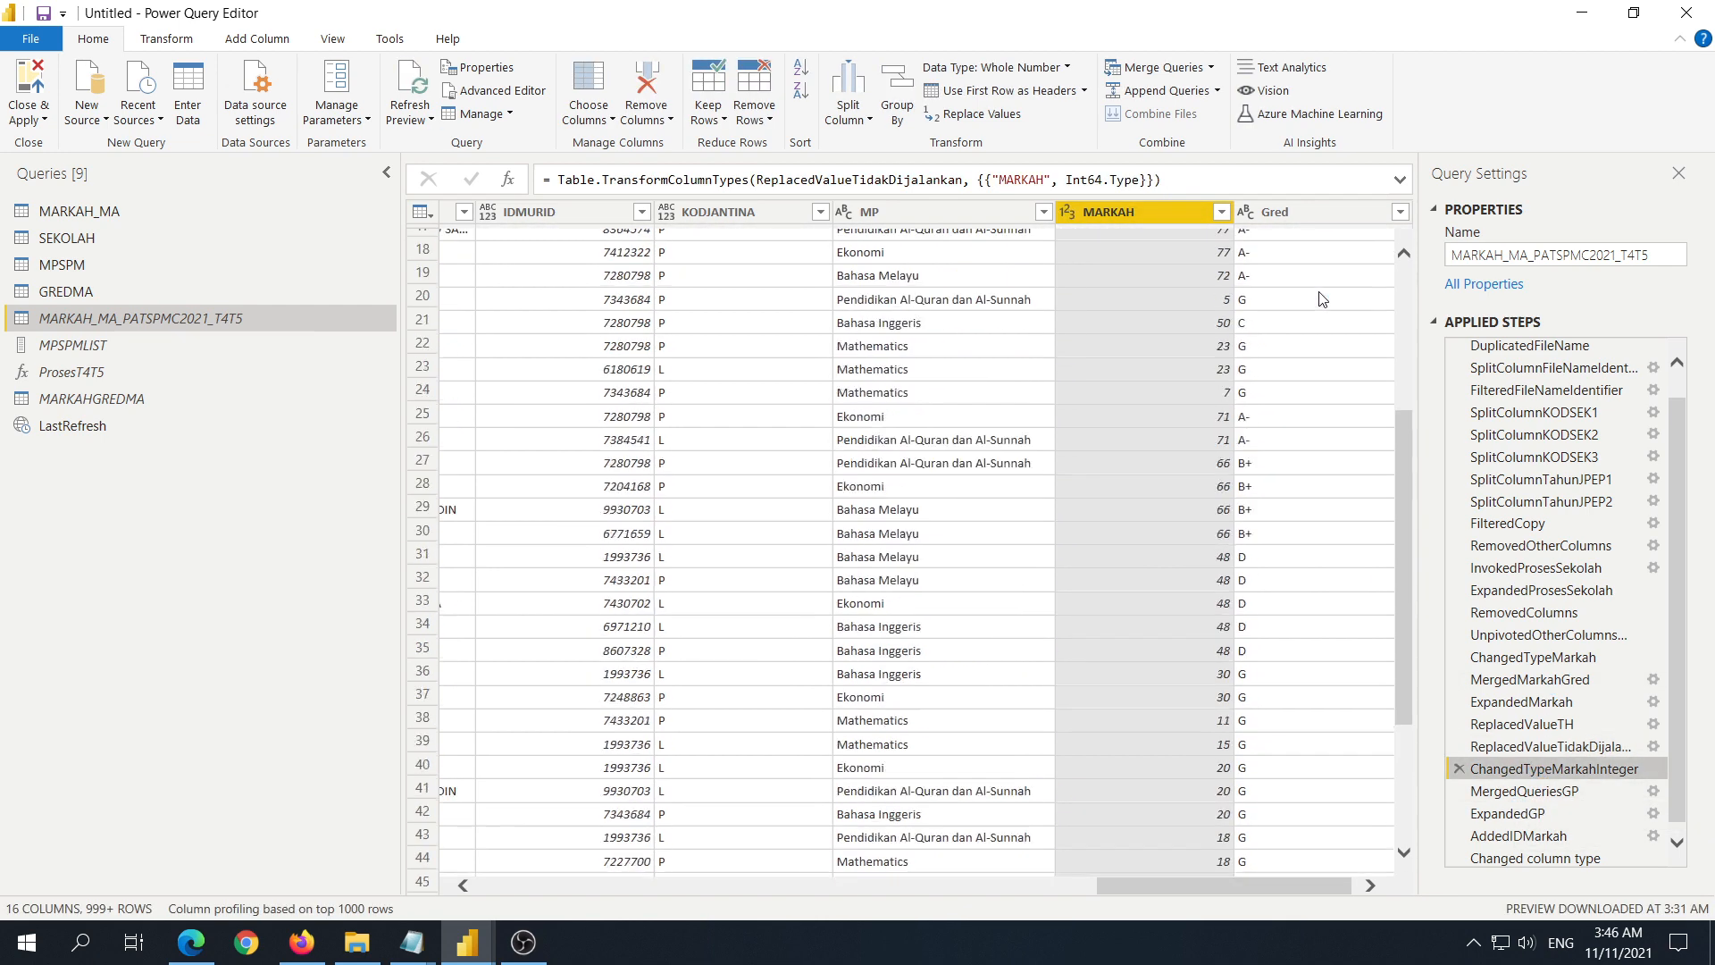
scroll(1359, 347, down, 20)
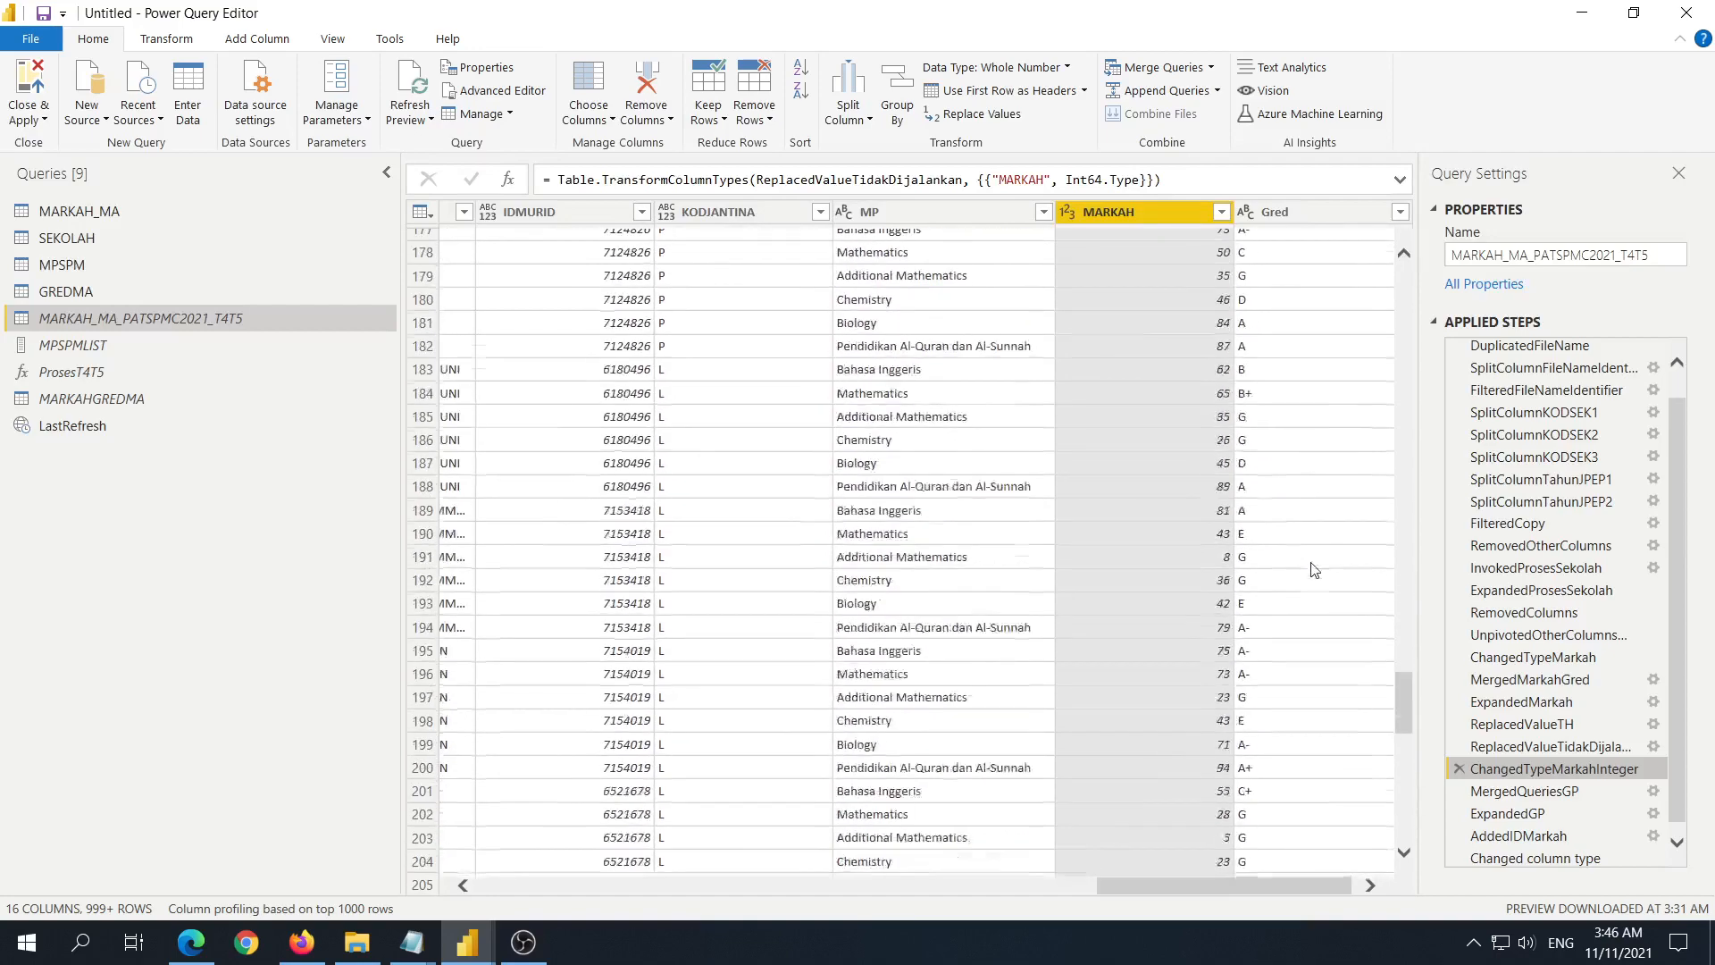
scroll(1286, 674, down, 20)
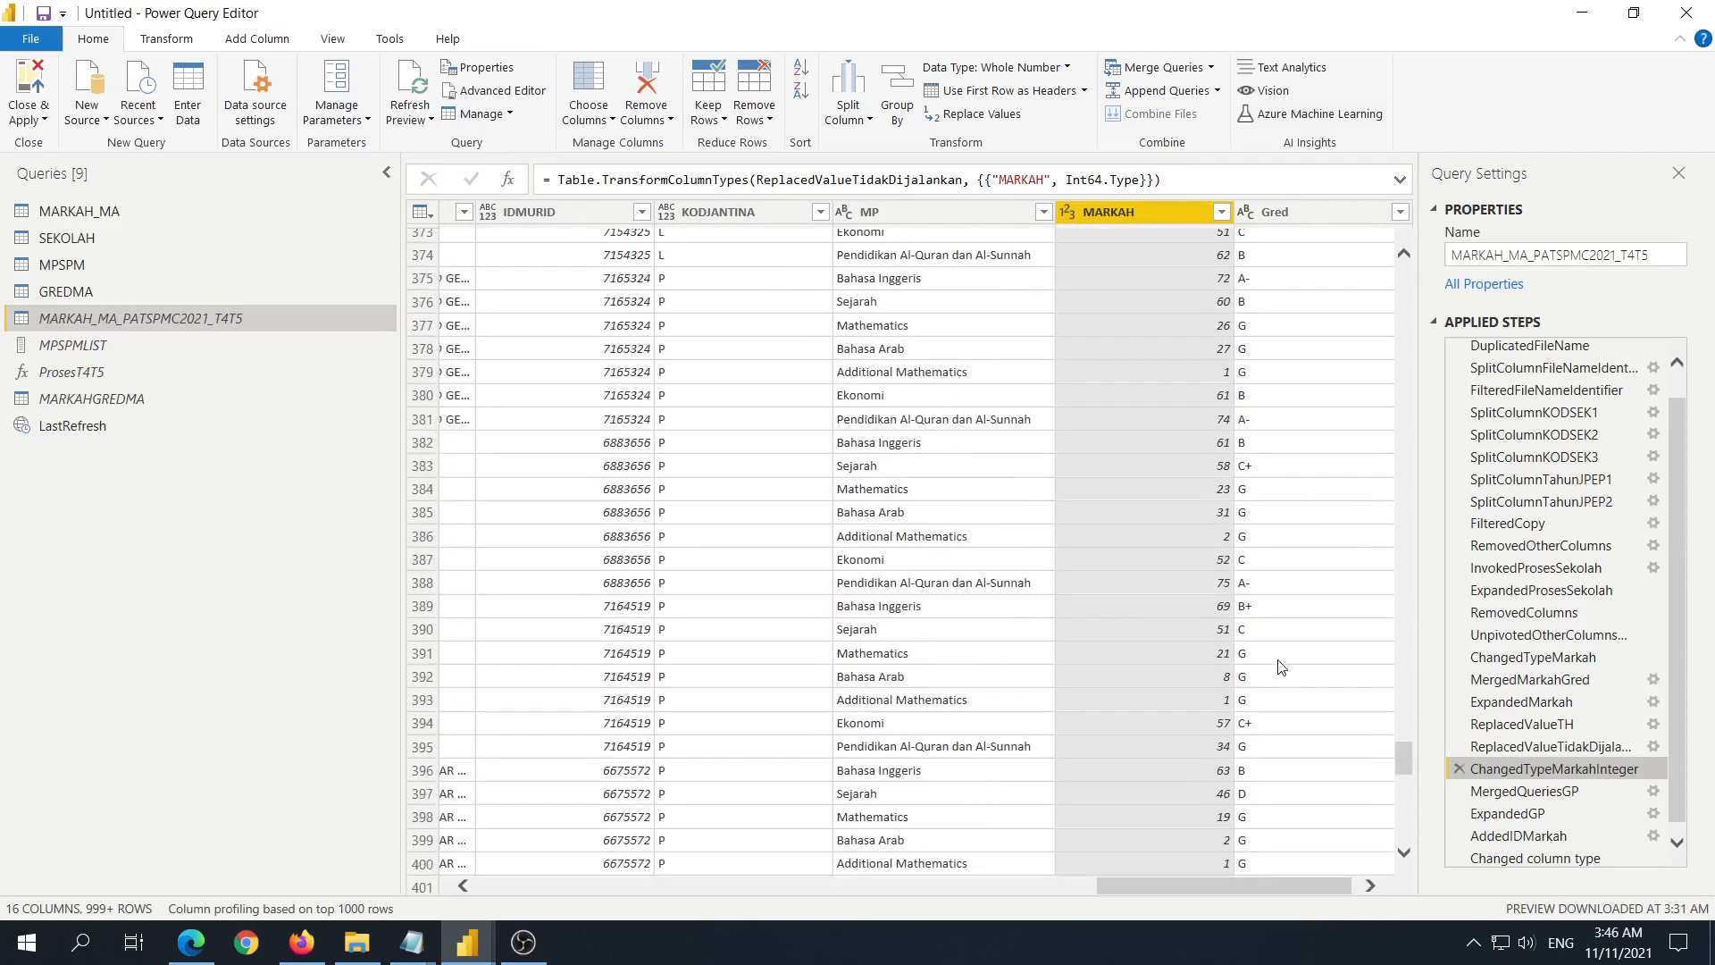
scroll(1289, 675, down, 20)
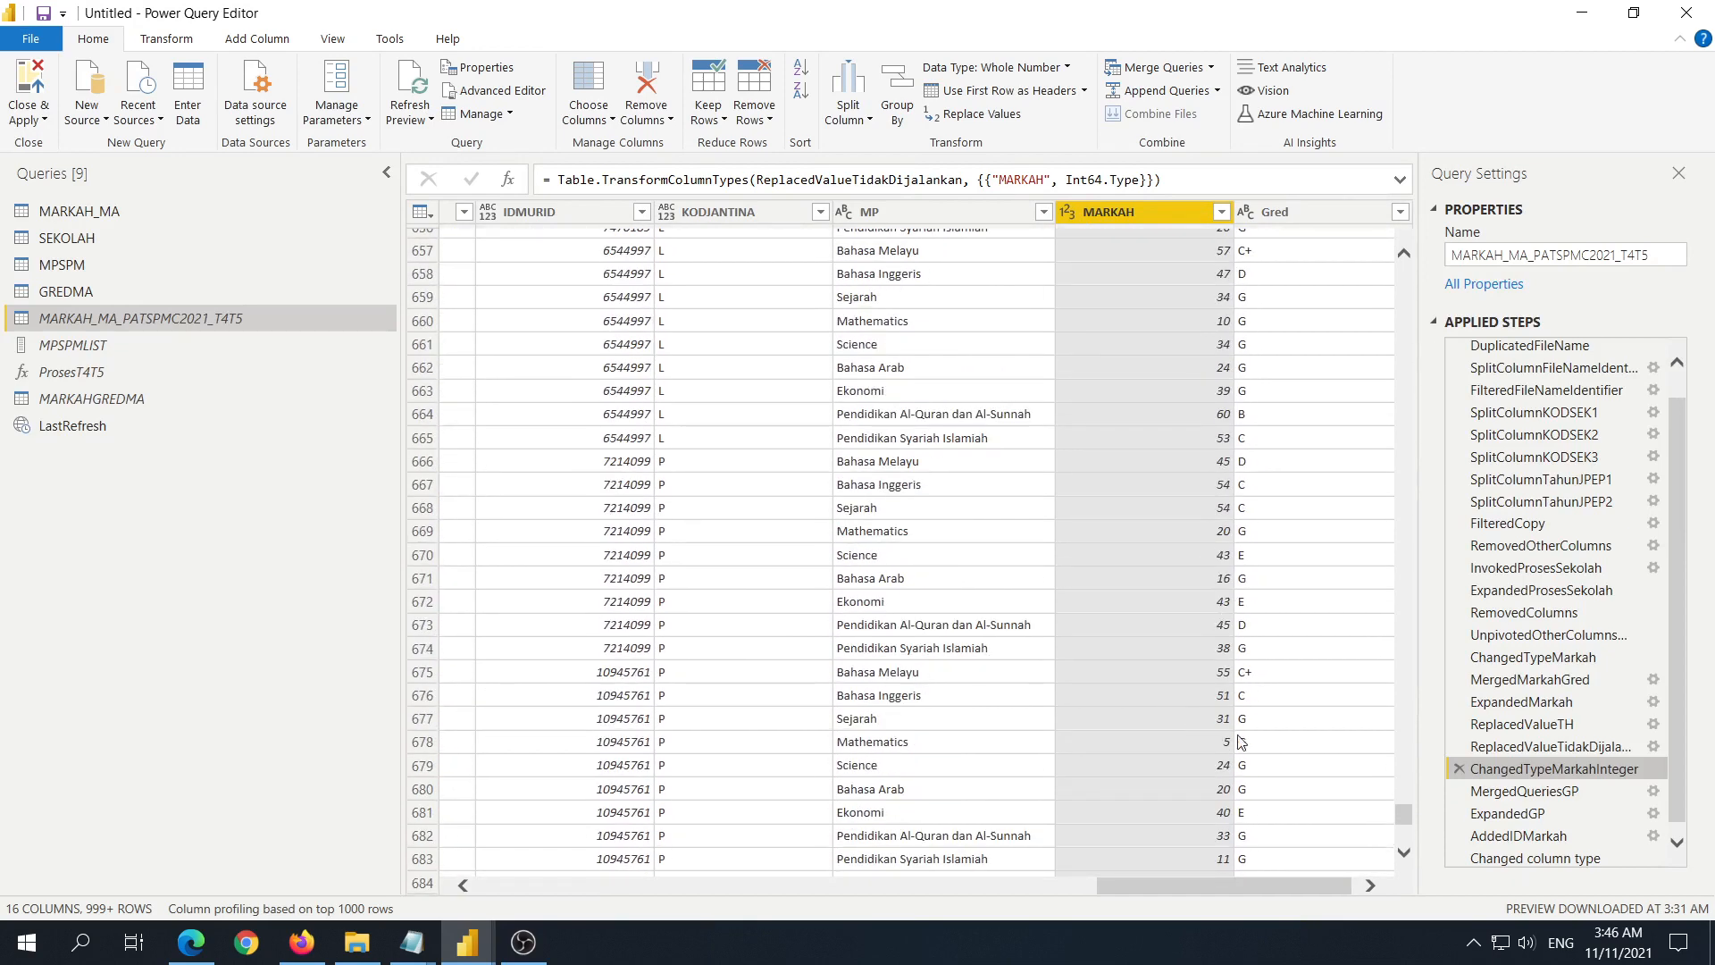
scroll(1241, 536, up, 3)
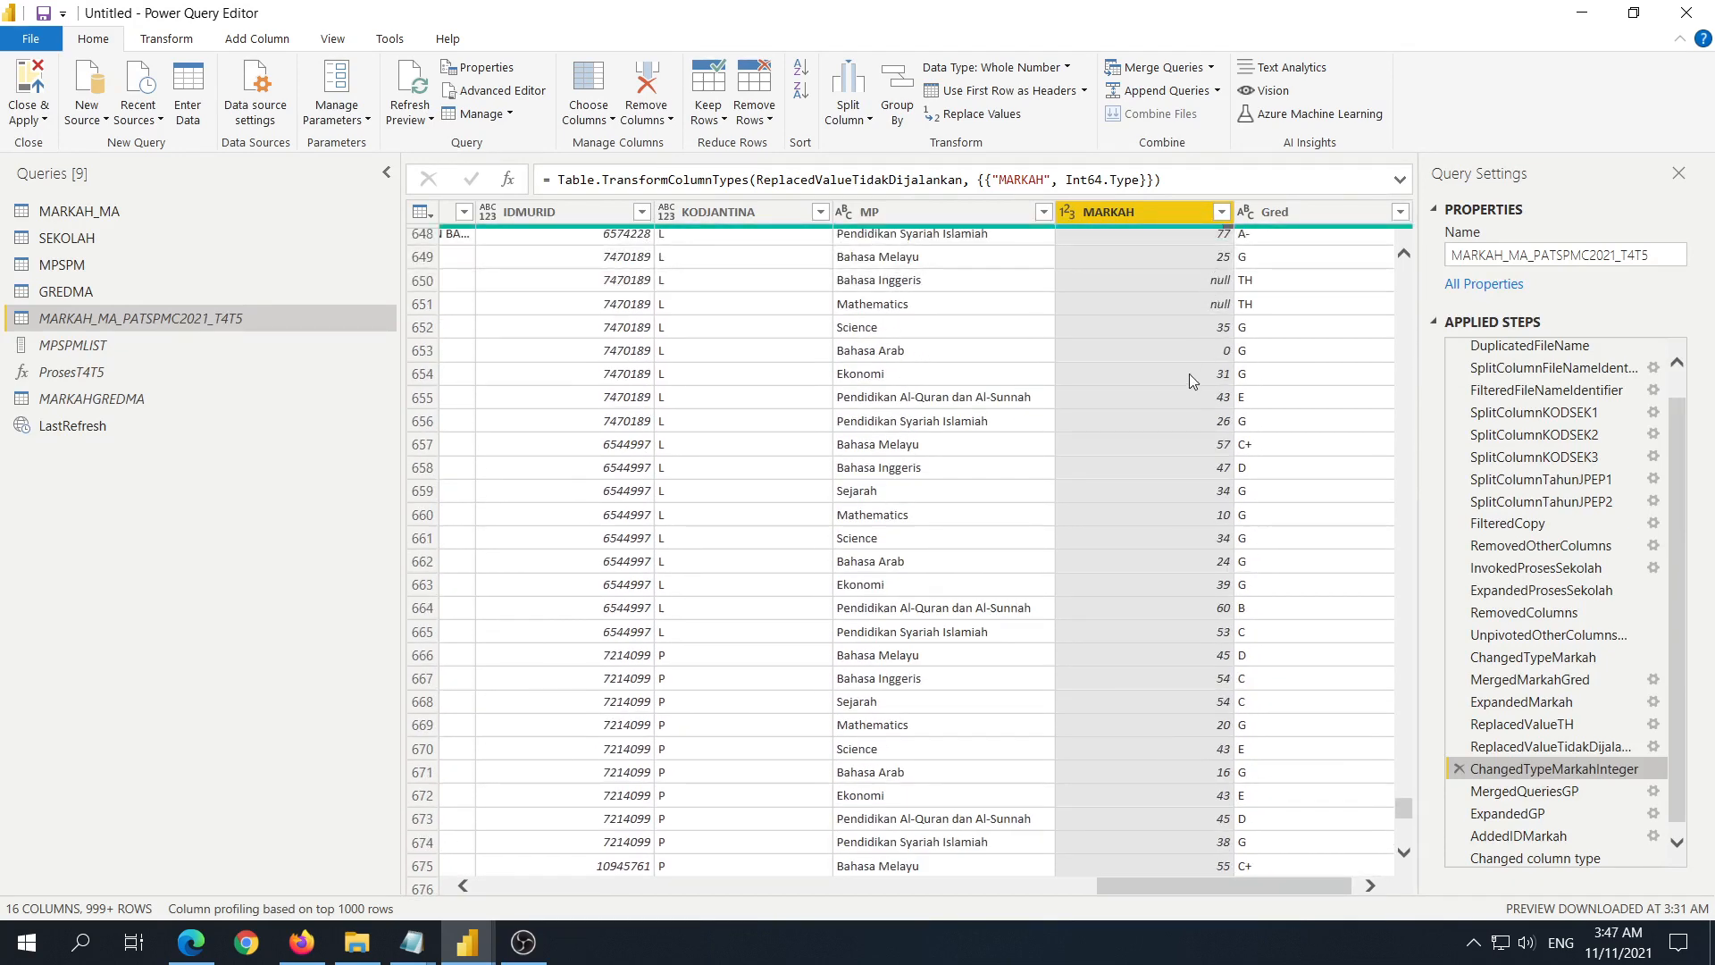
scroll(1191, 382, up, 3)
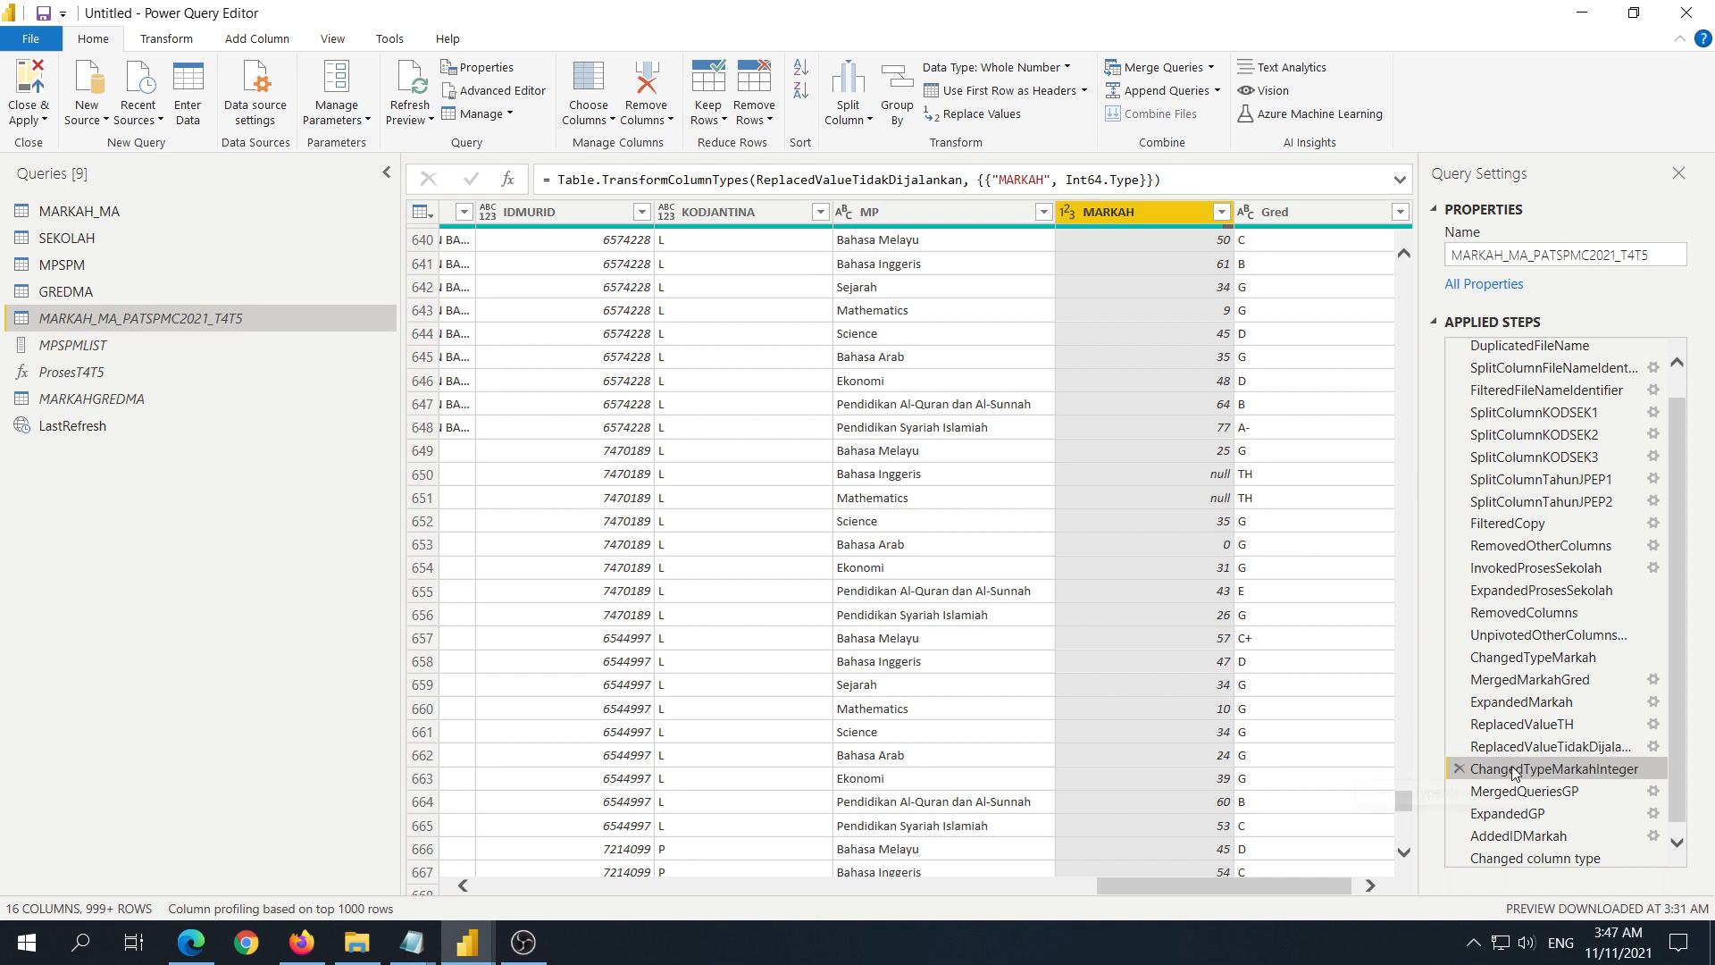
drag(1324, 885, 1403, 889)
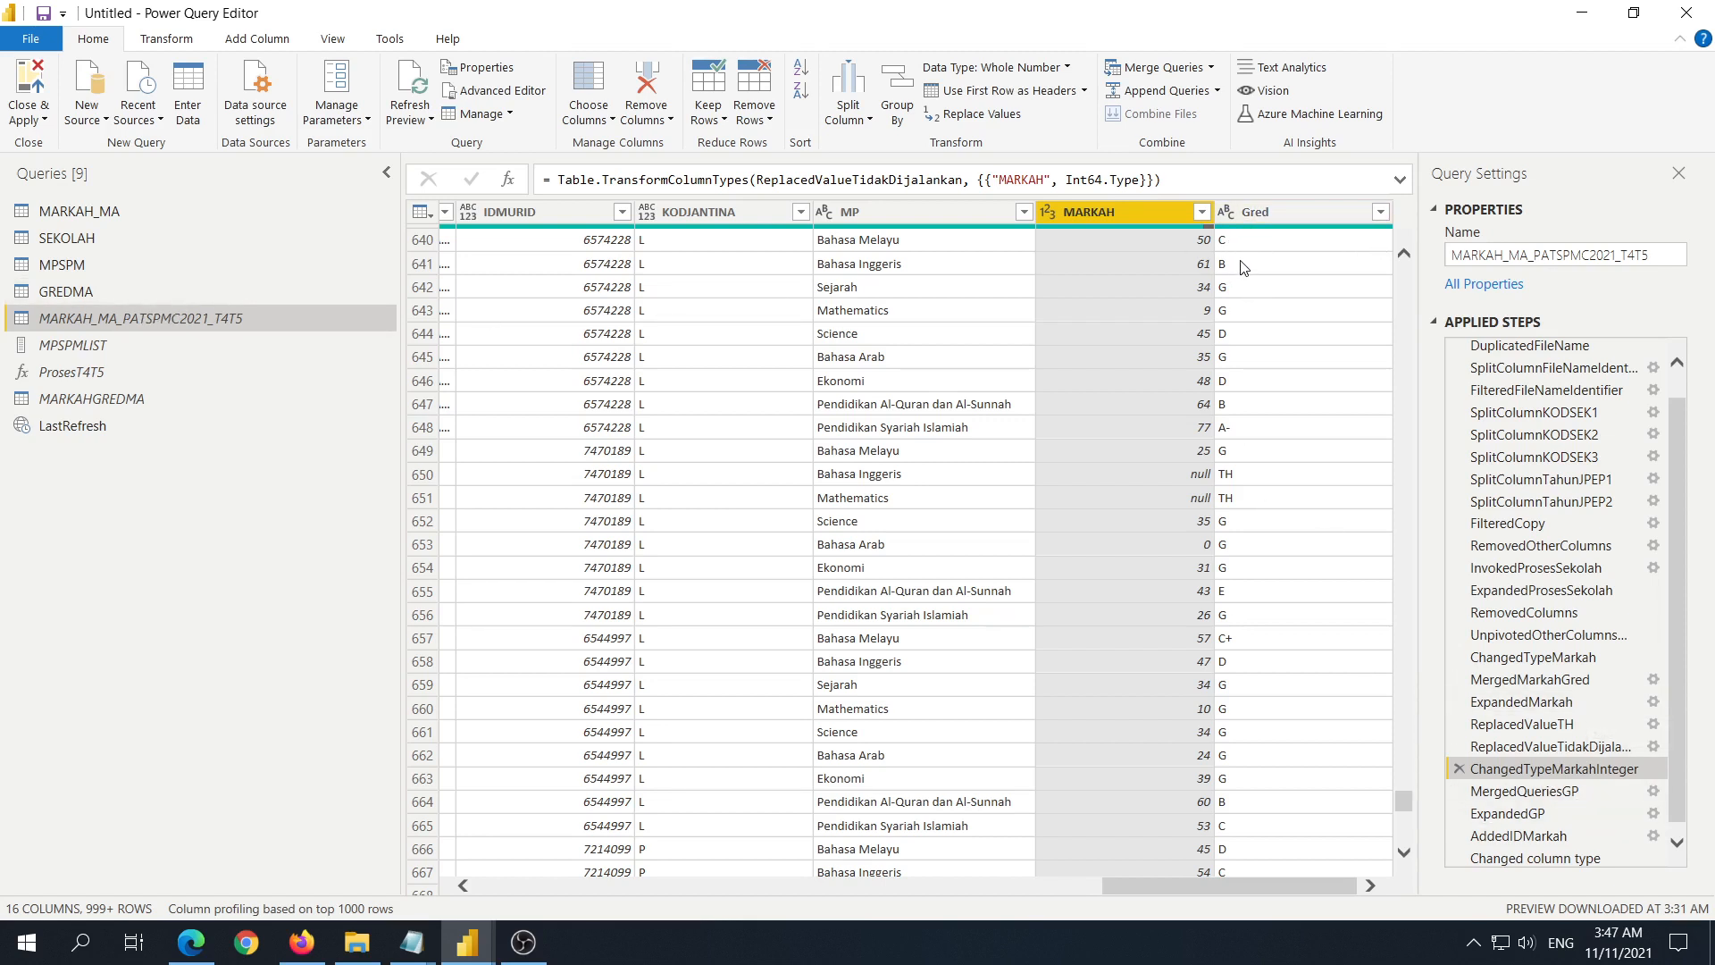
Step: View the GREDMA column merged in the MergedQueriesGP step and the GP column expanded in the ExpandedGP step
click(1519, 792)
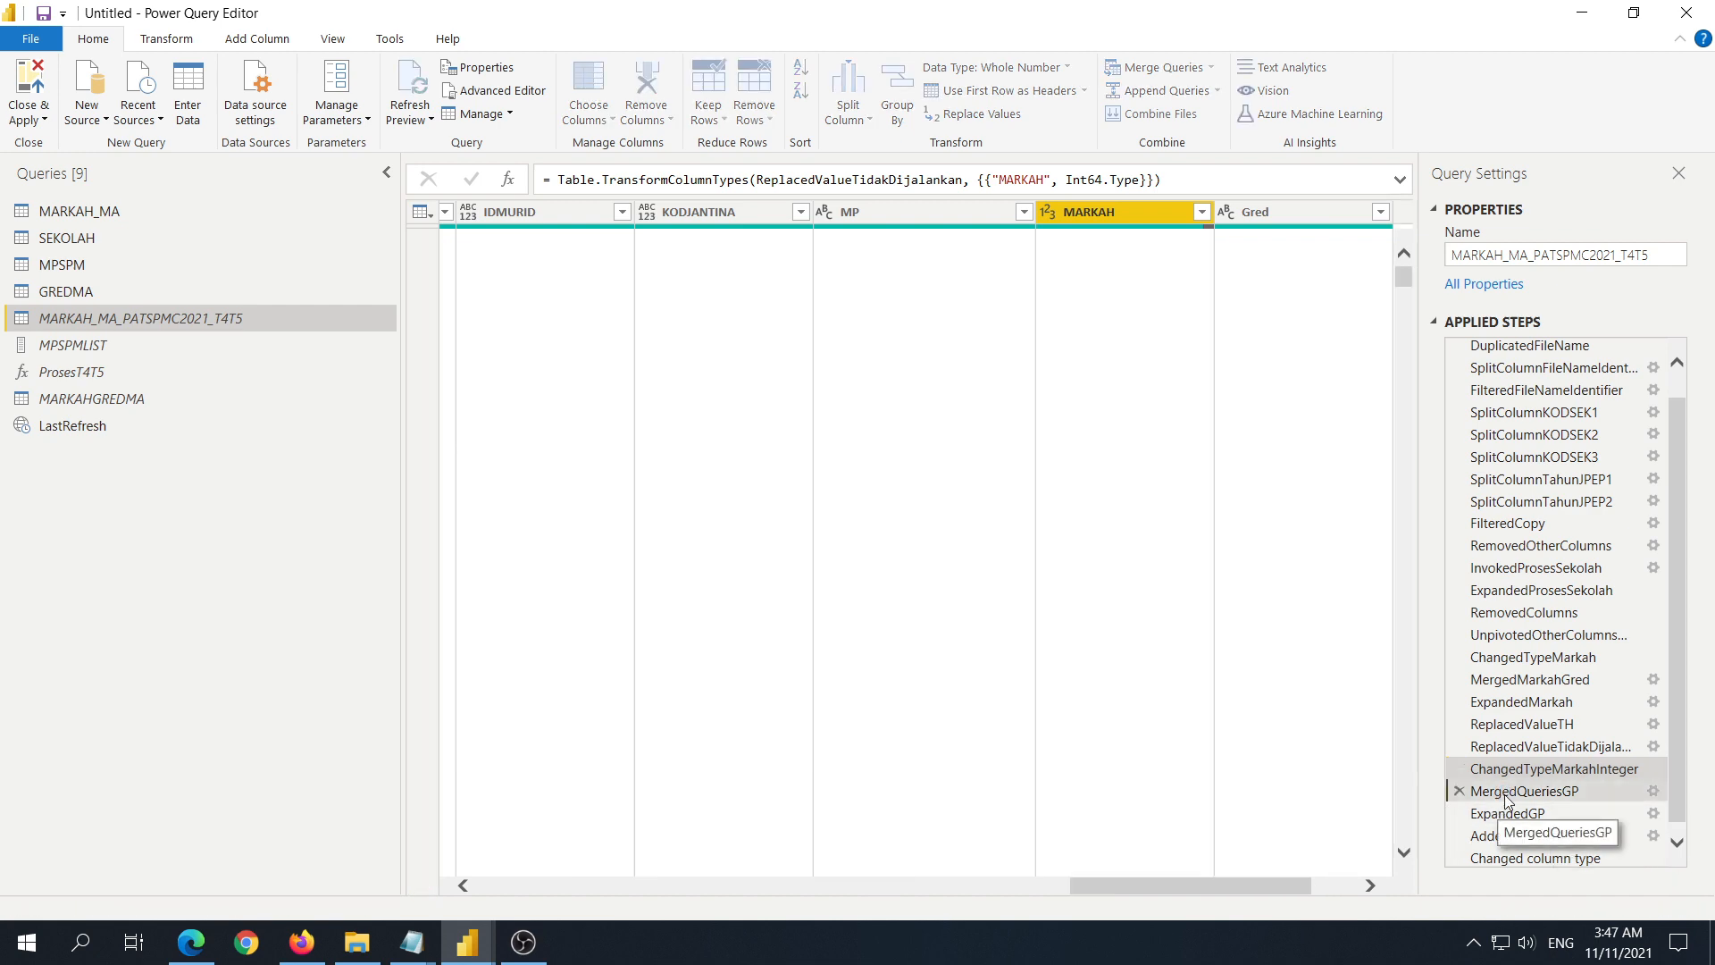
scroll(1263, 882, right, 2)
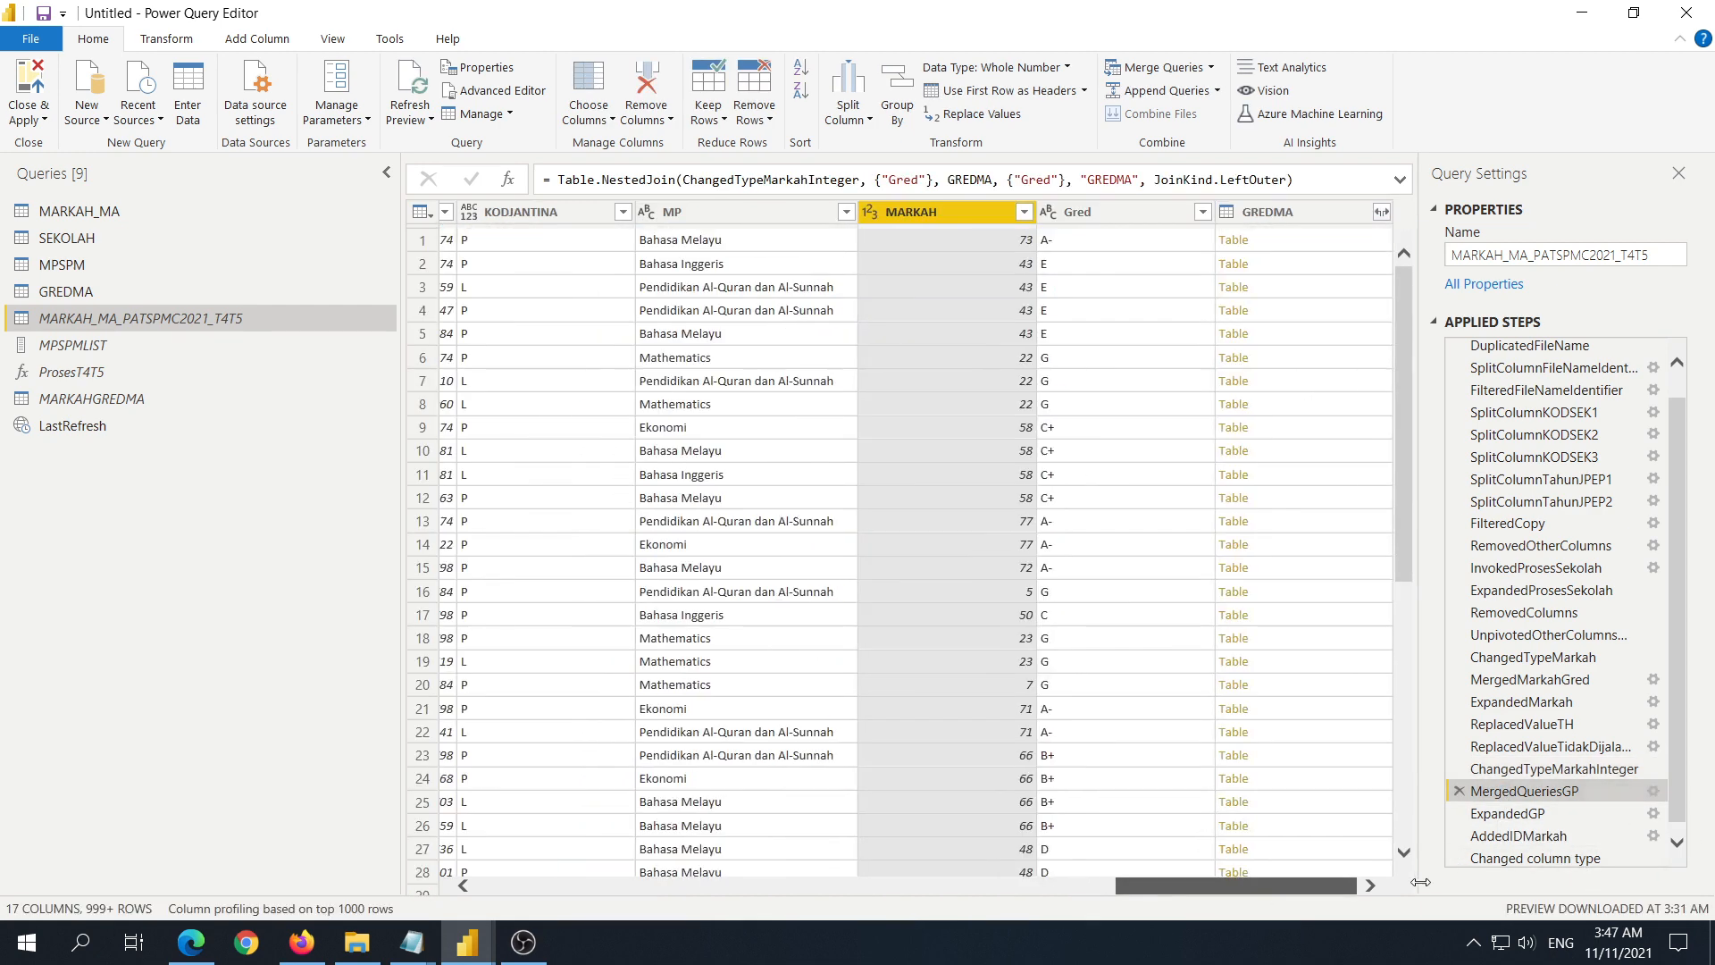
click(1547, 813)
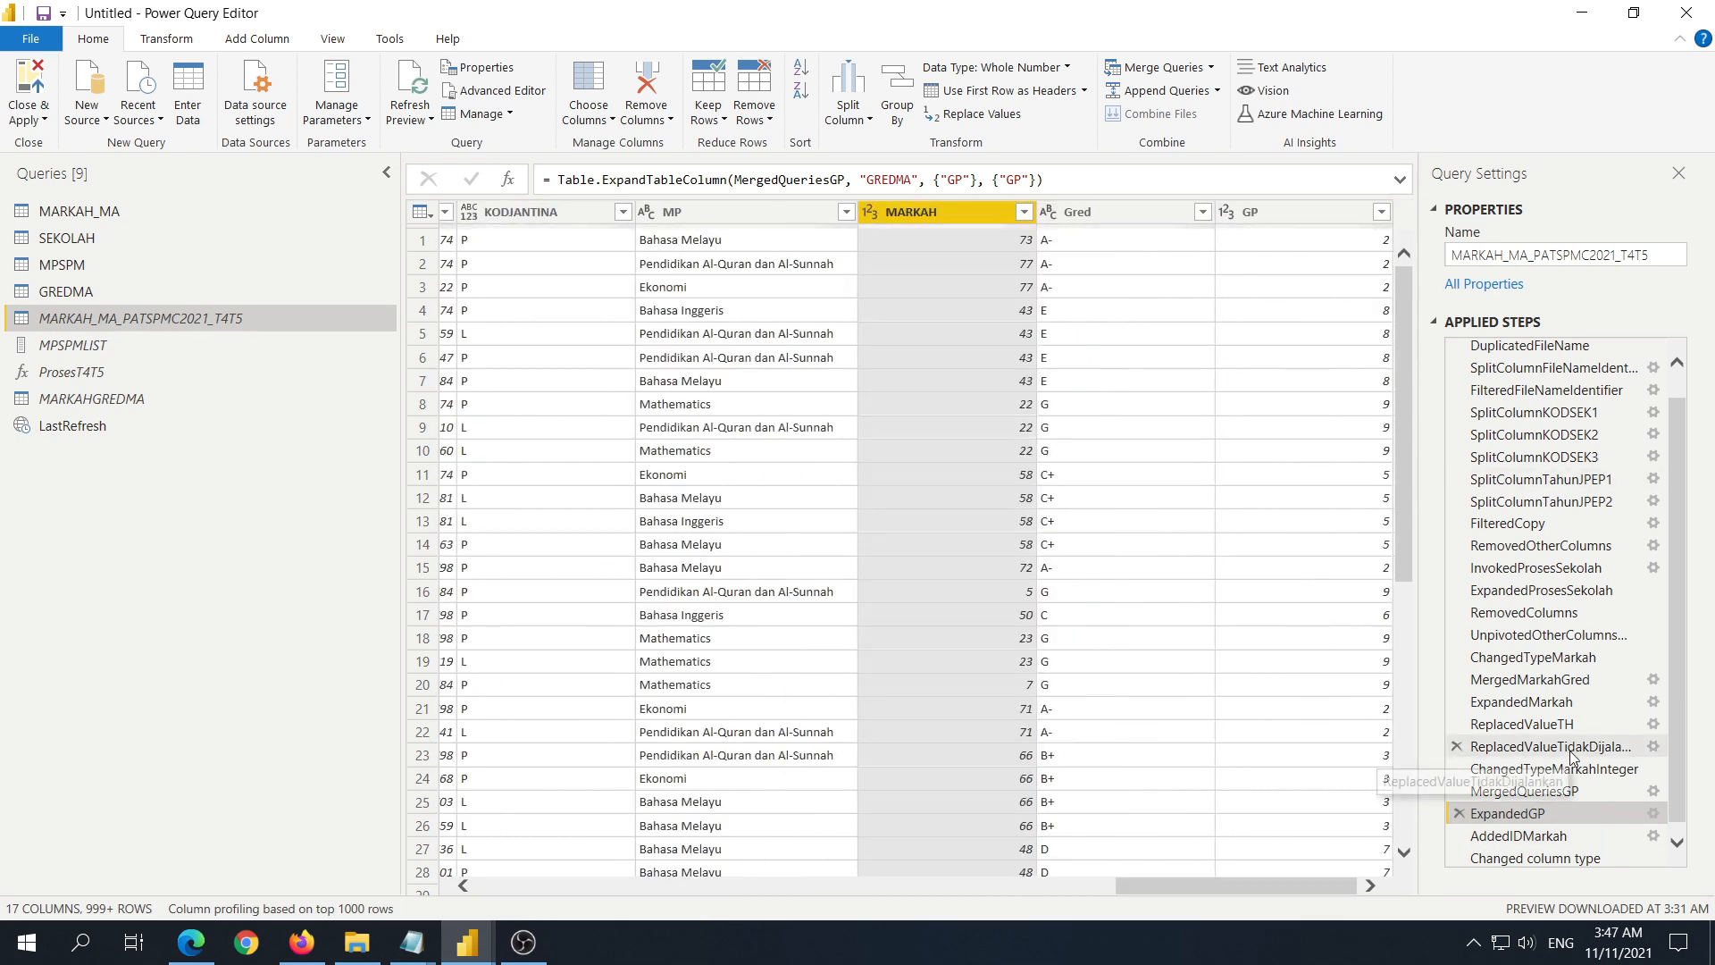
scroll(1581, 781, down, 1)
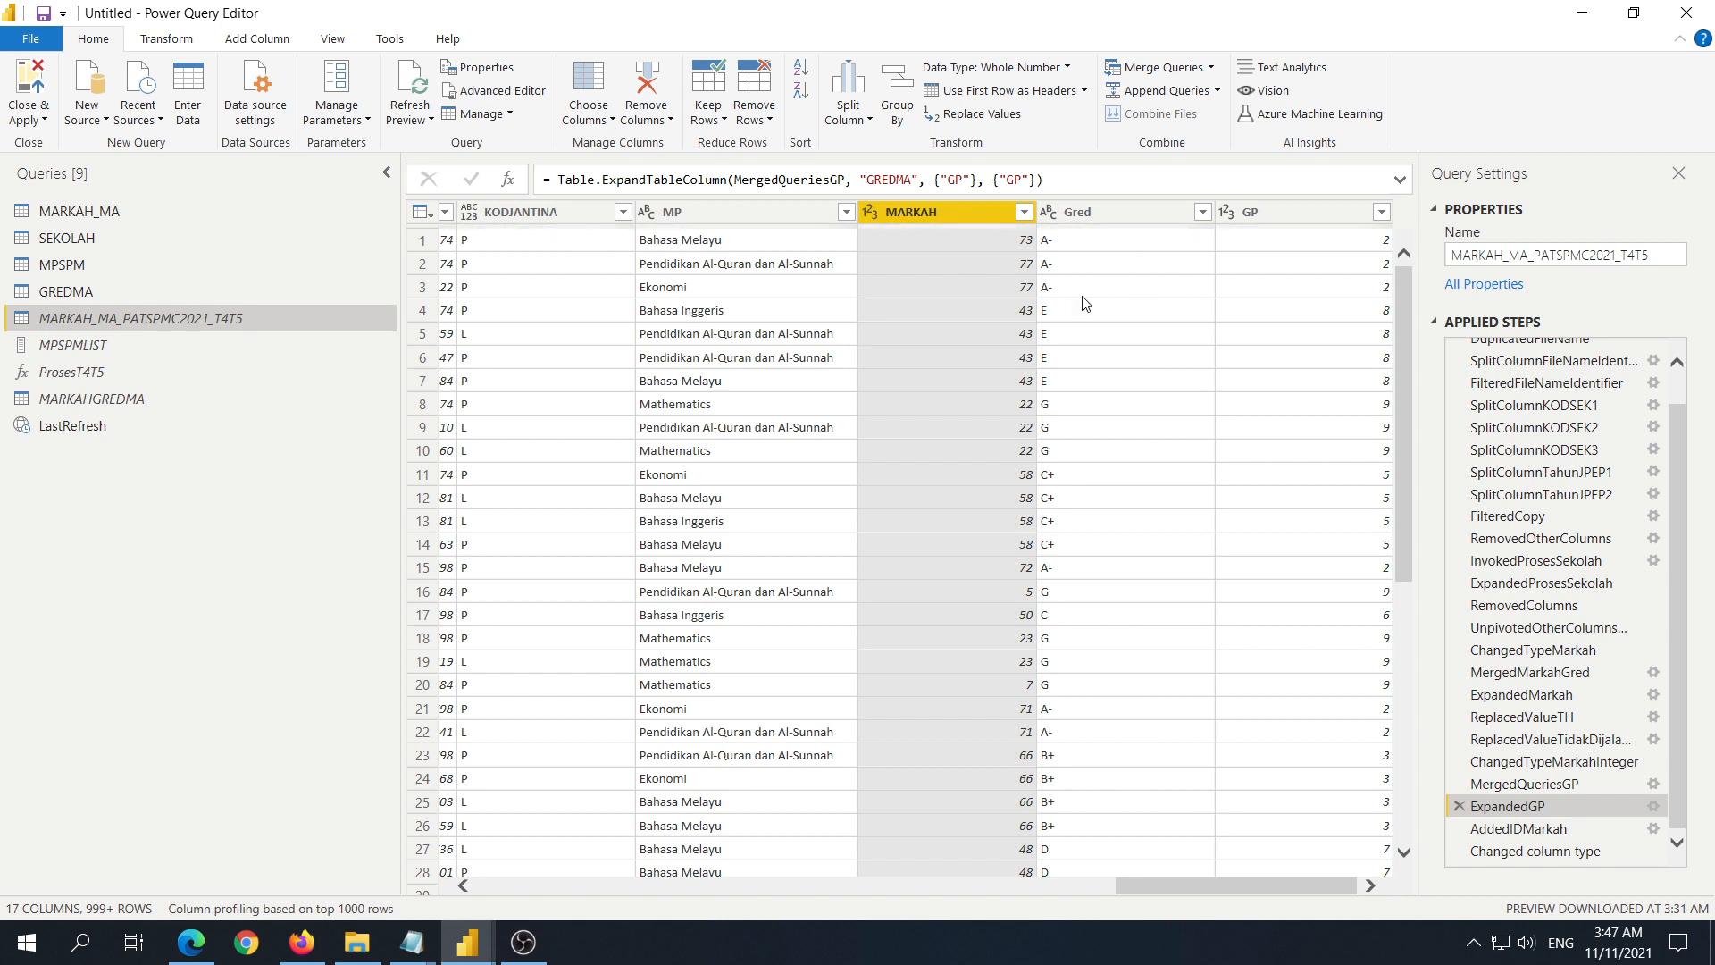
Step: View the IDMARKAH index column from AddedIDMarkah and check the MARKAH and Gred columns in the Changed column type step
click(1549, 831)
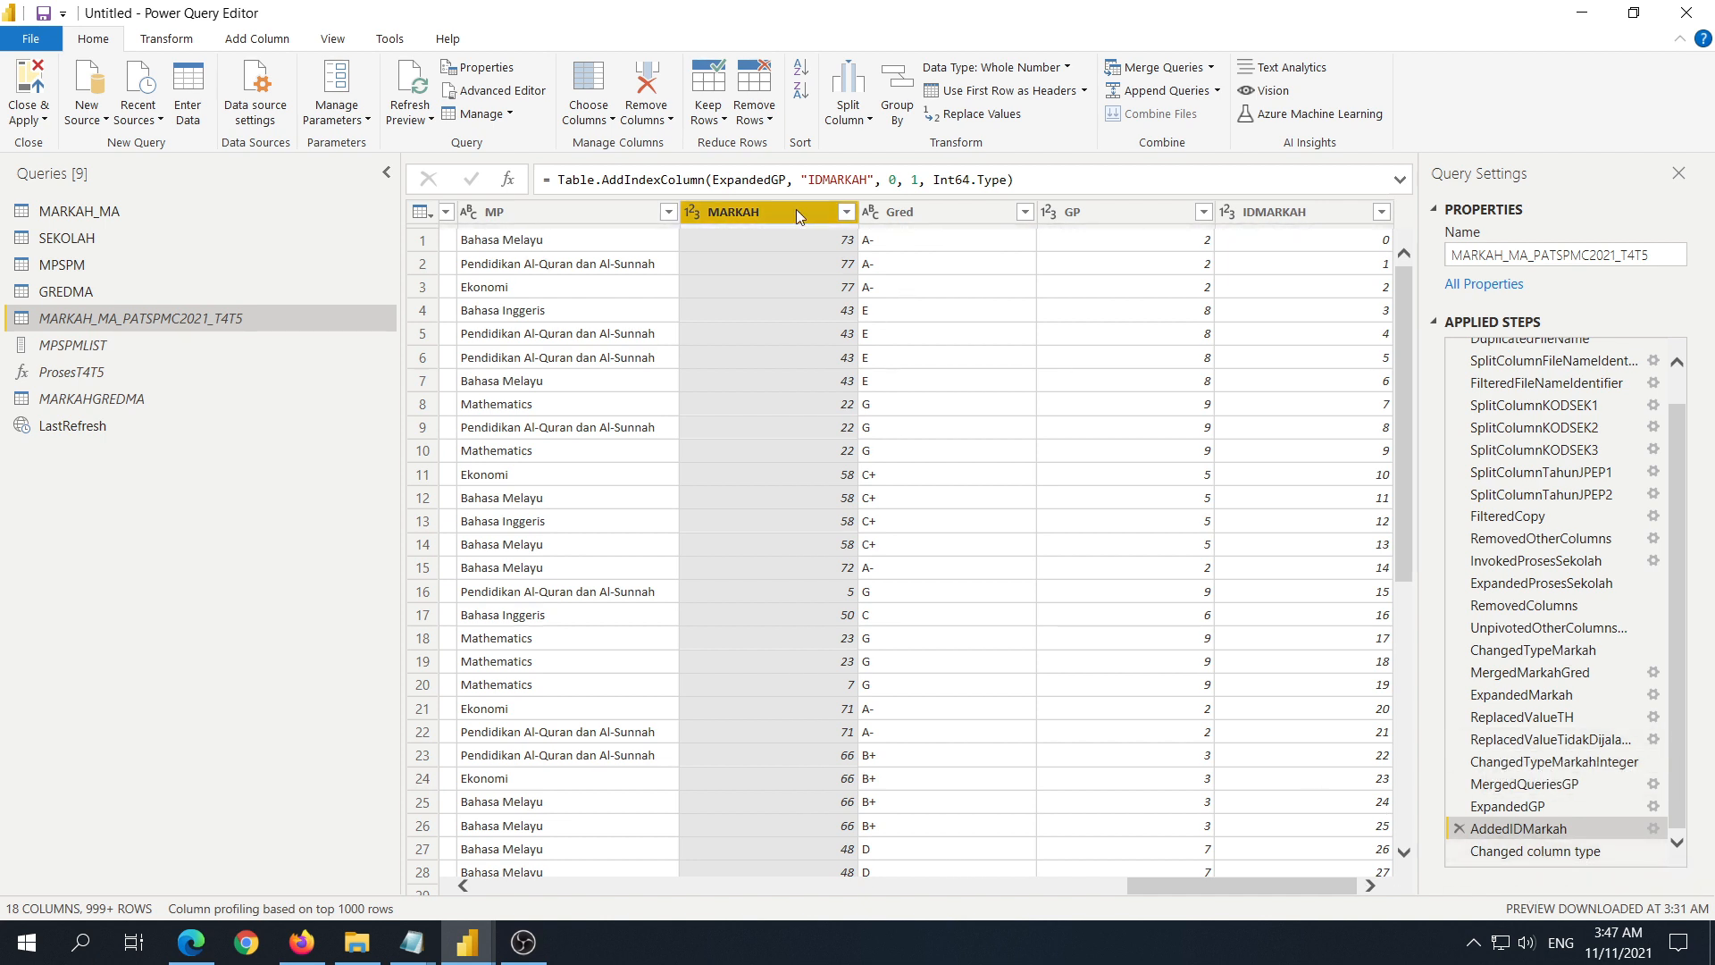
click(1214, 219)
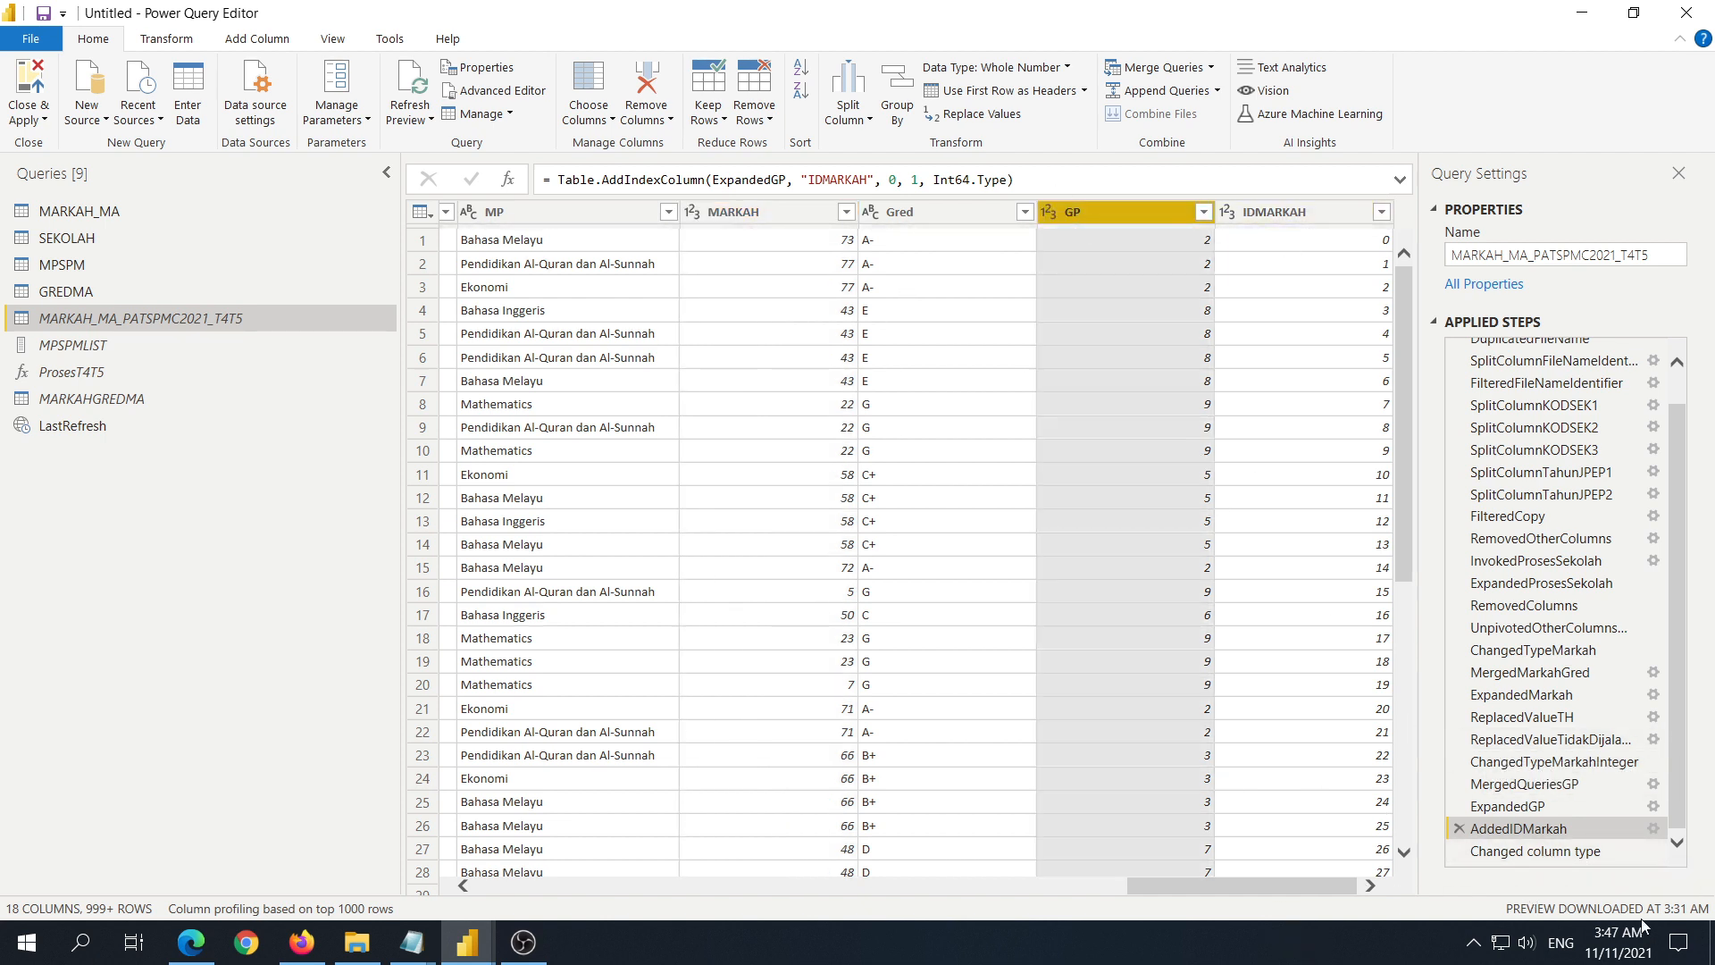
click(1559, 851)
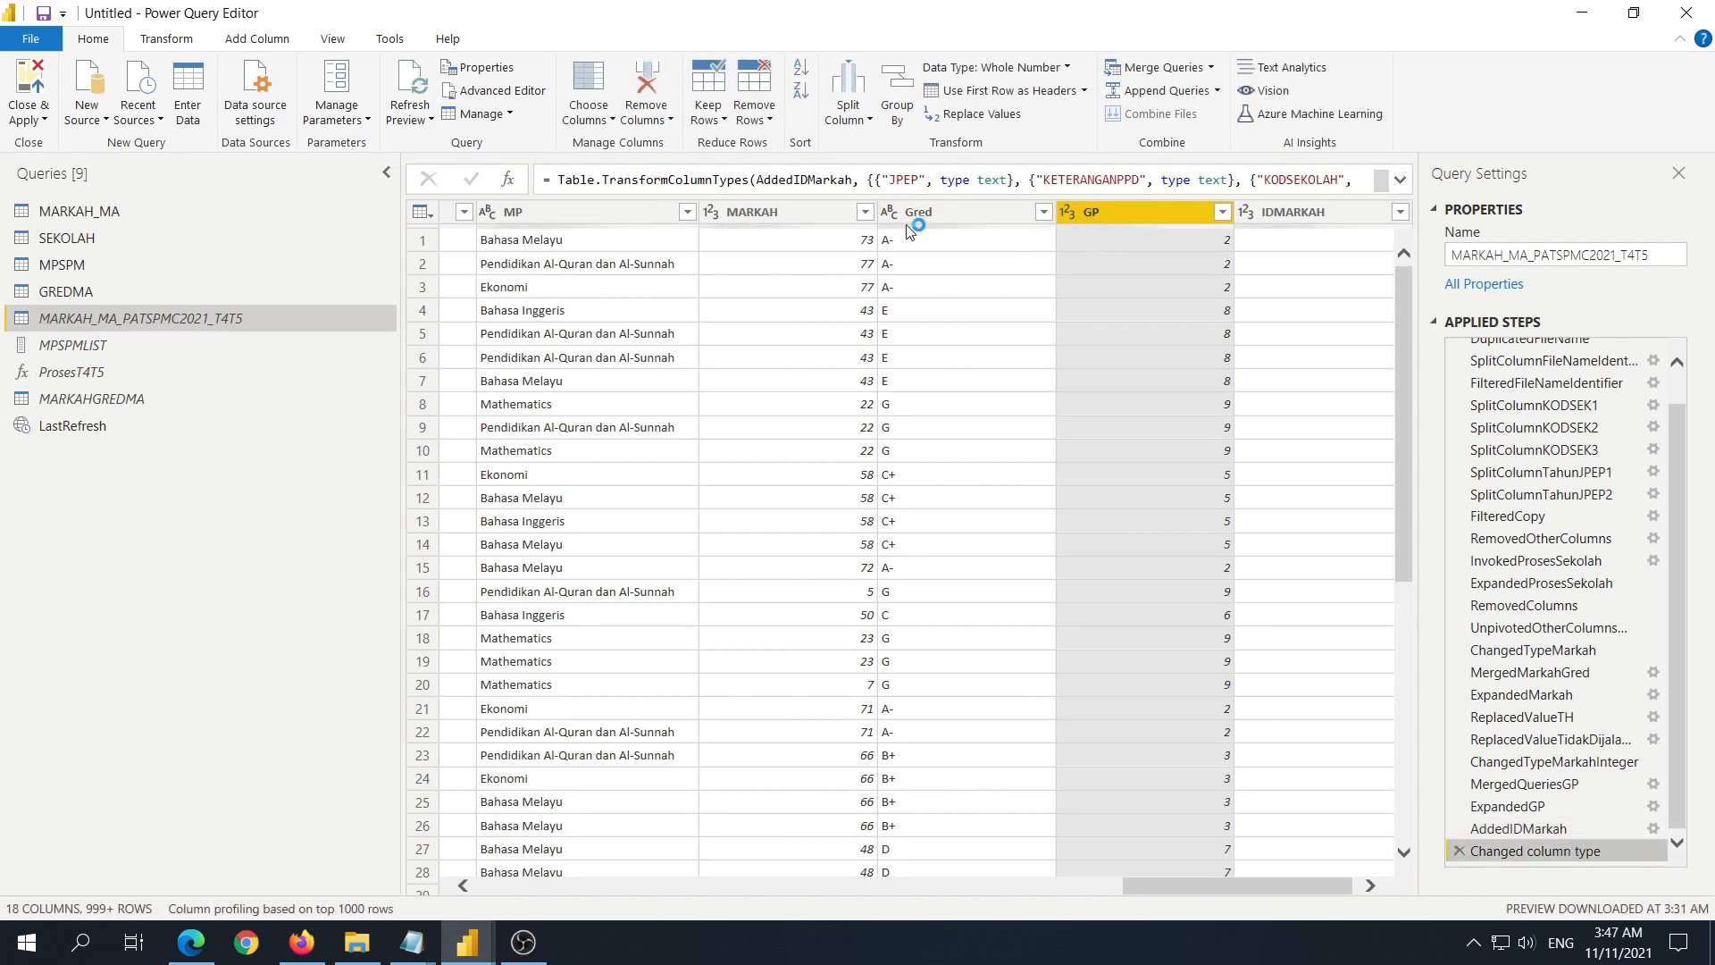
scroll(1278, 892, left, 3)
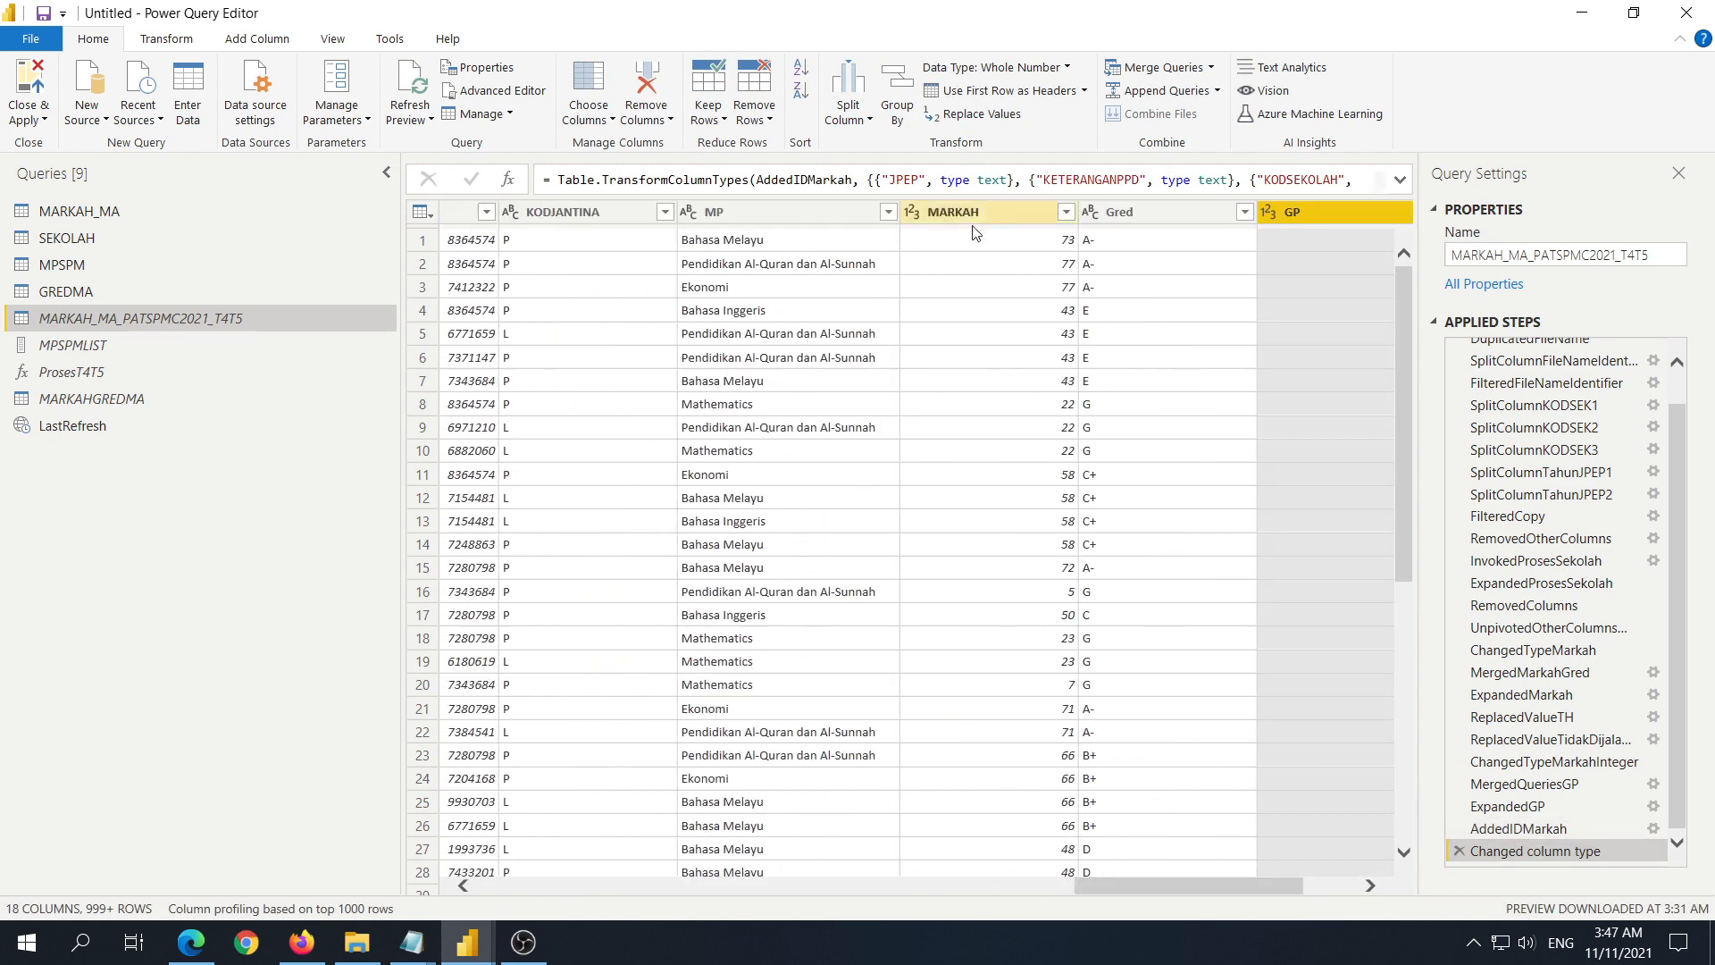
click(997, 217)
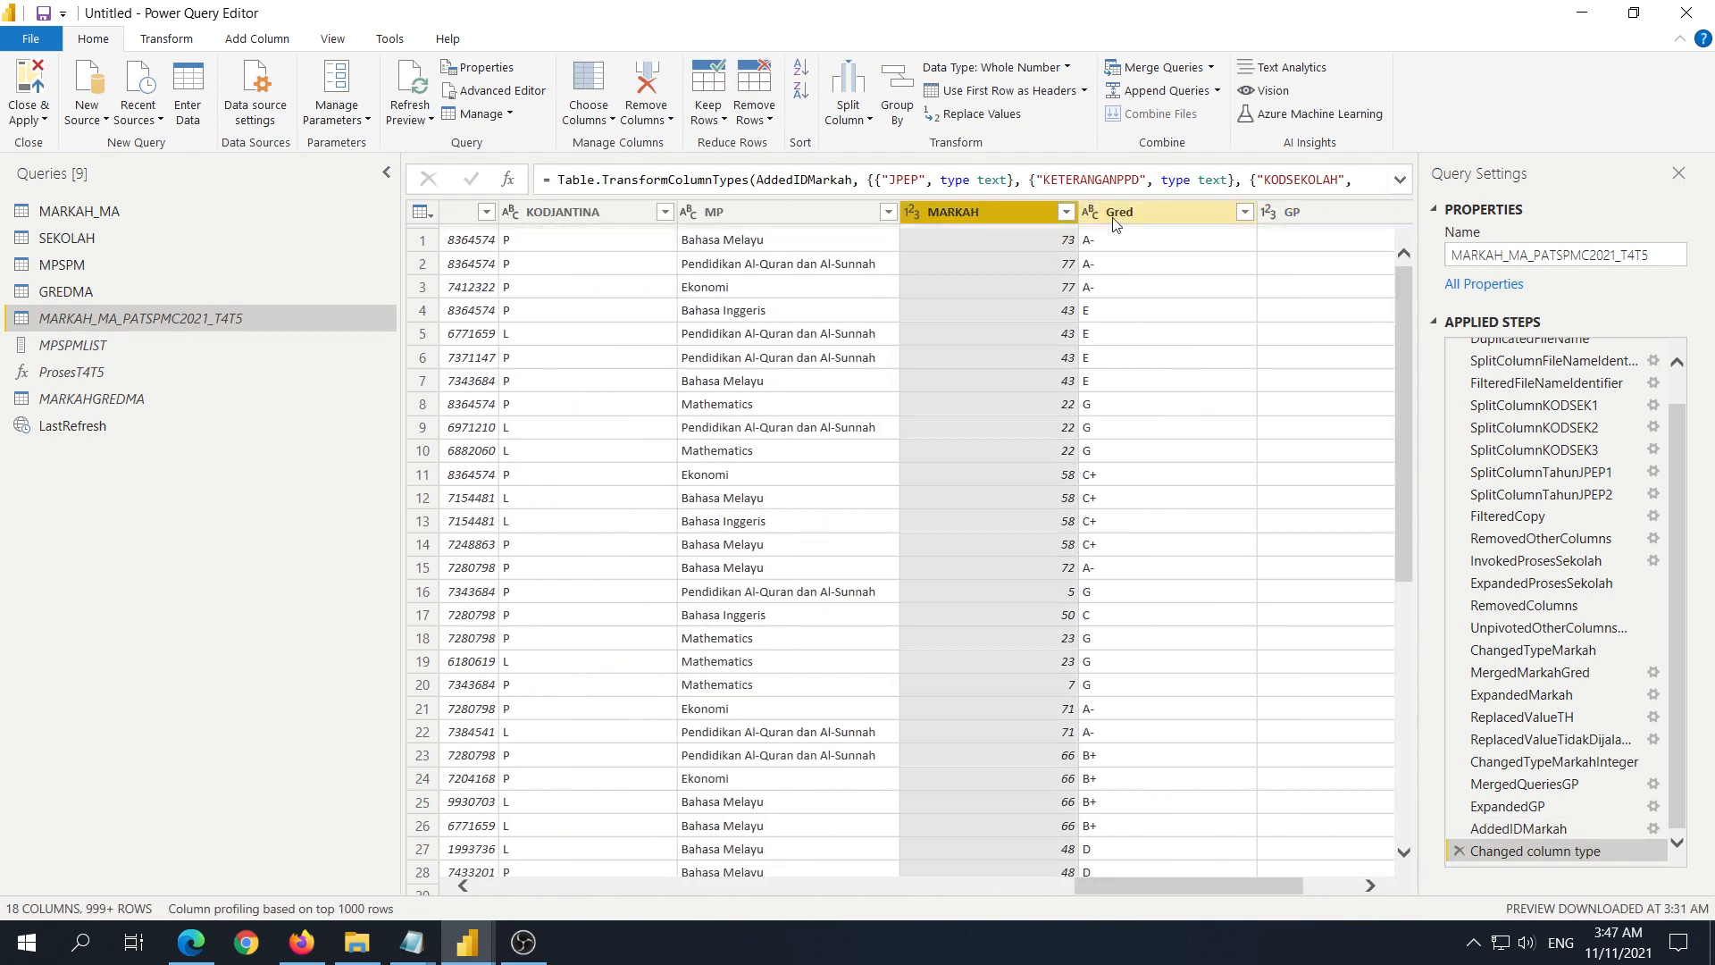
click(1123, 220)
drag(1204, 884, 550, 865)
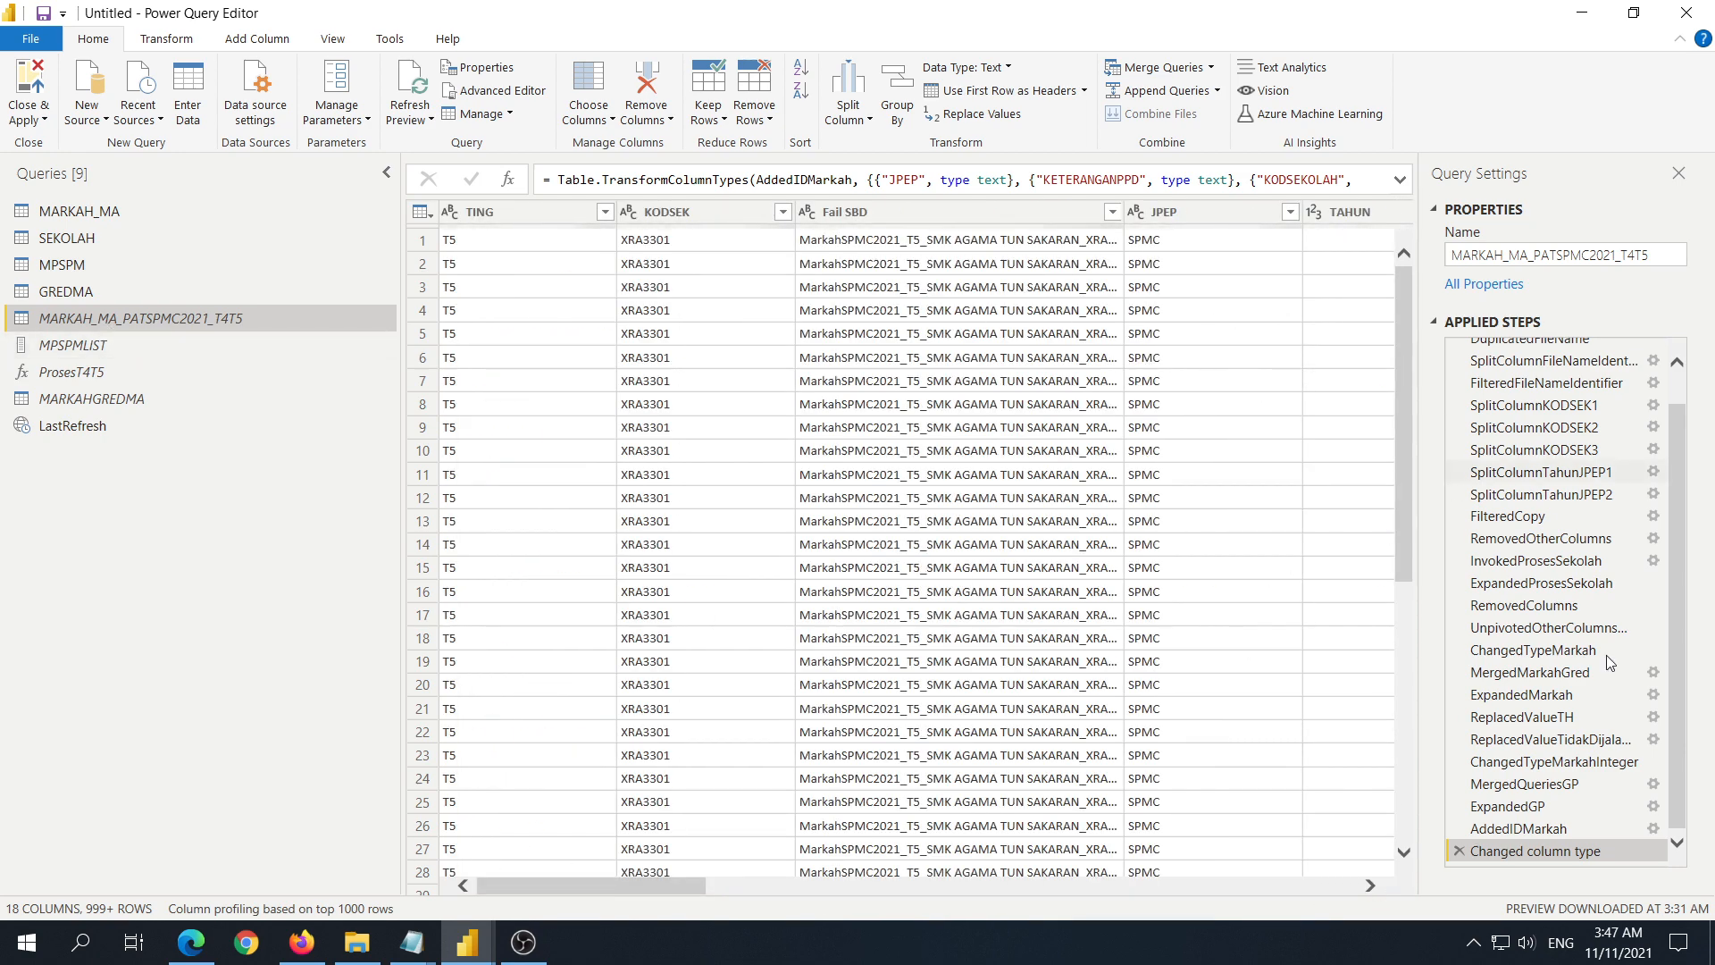
Step: Compare the MARKAH_MA query's single Source step with the MARKAH_MA_PATSPMC2021_T4T5 query that it references
click(74, 211)
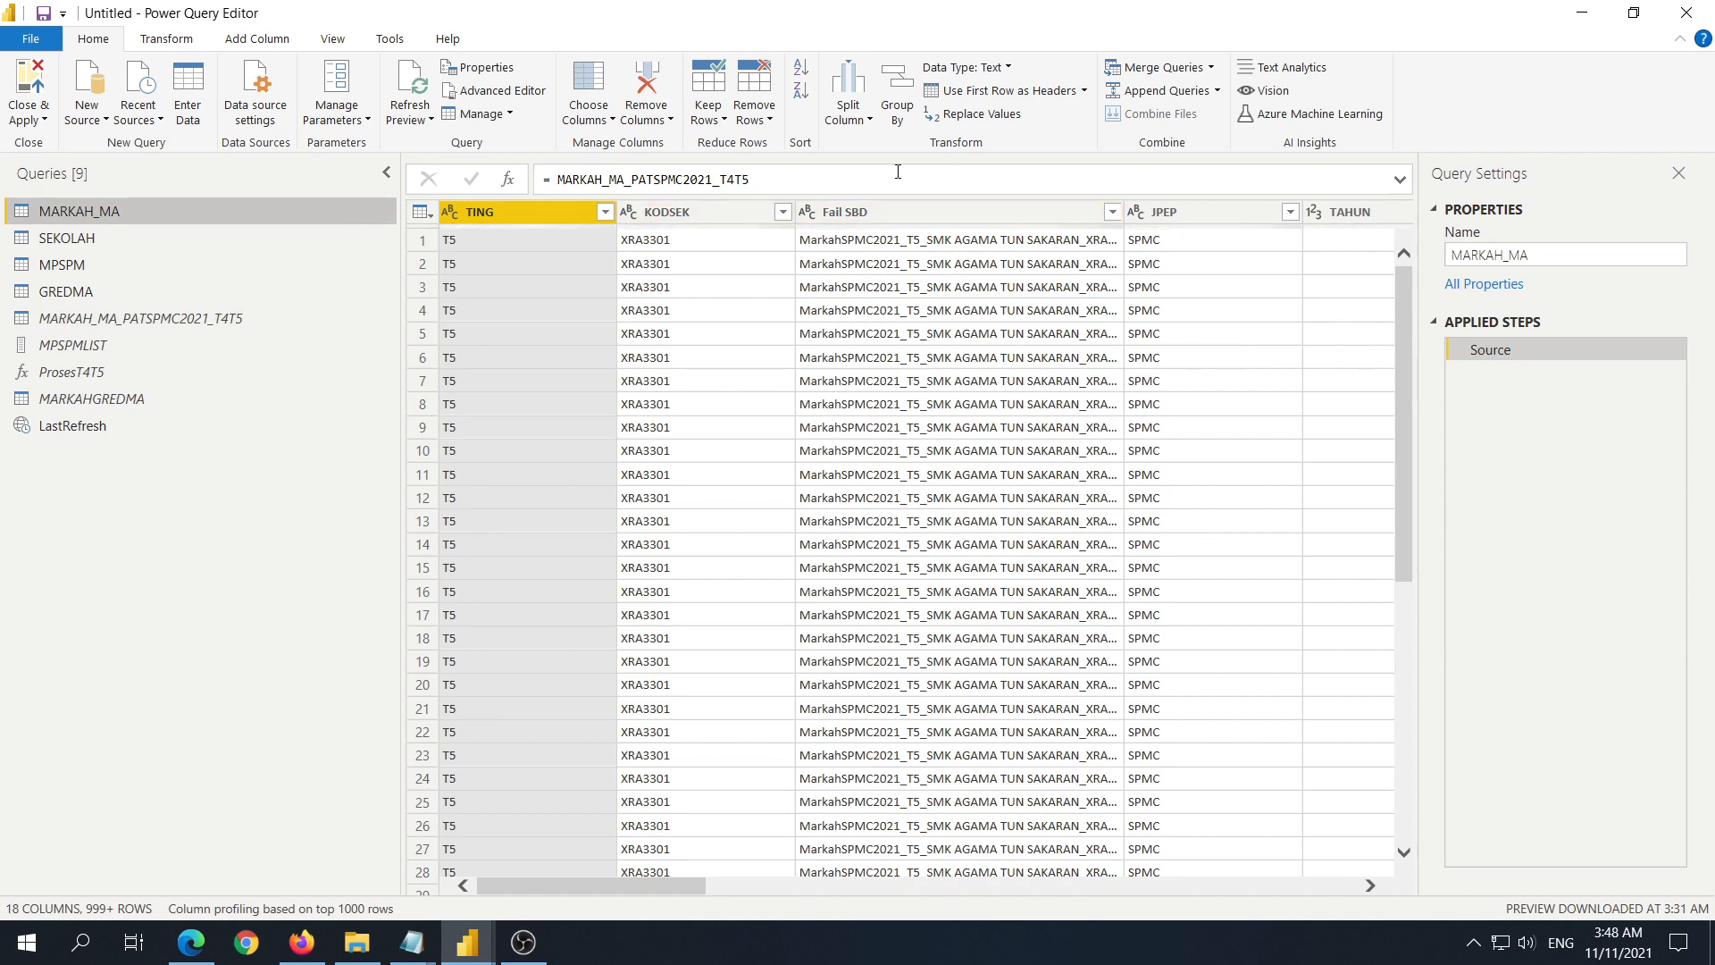
click(115, 318)
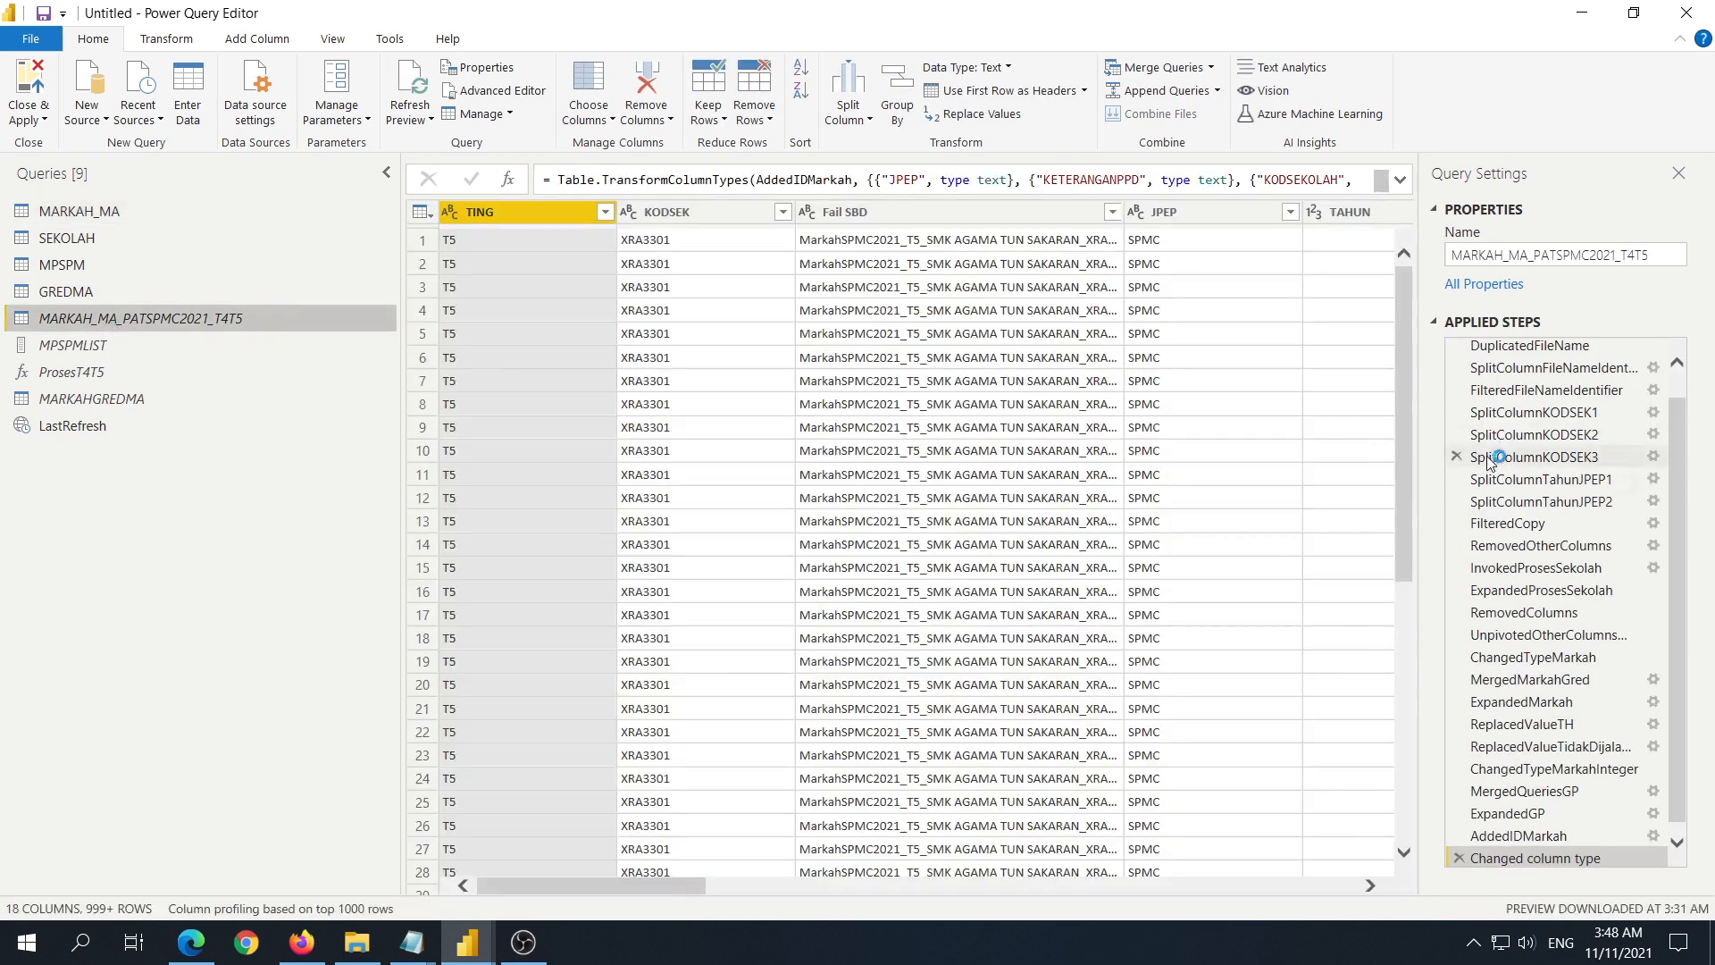
click(81, 214)
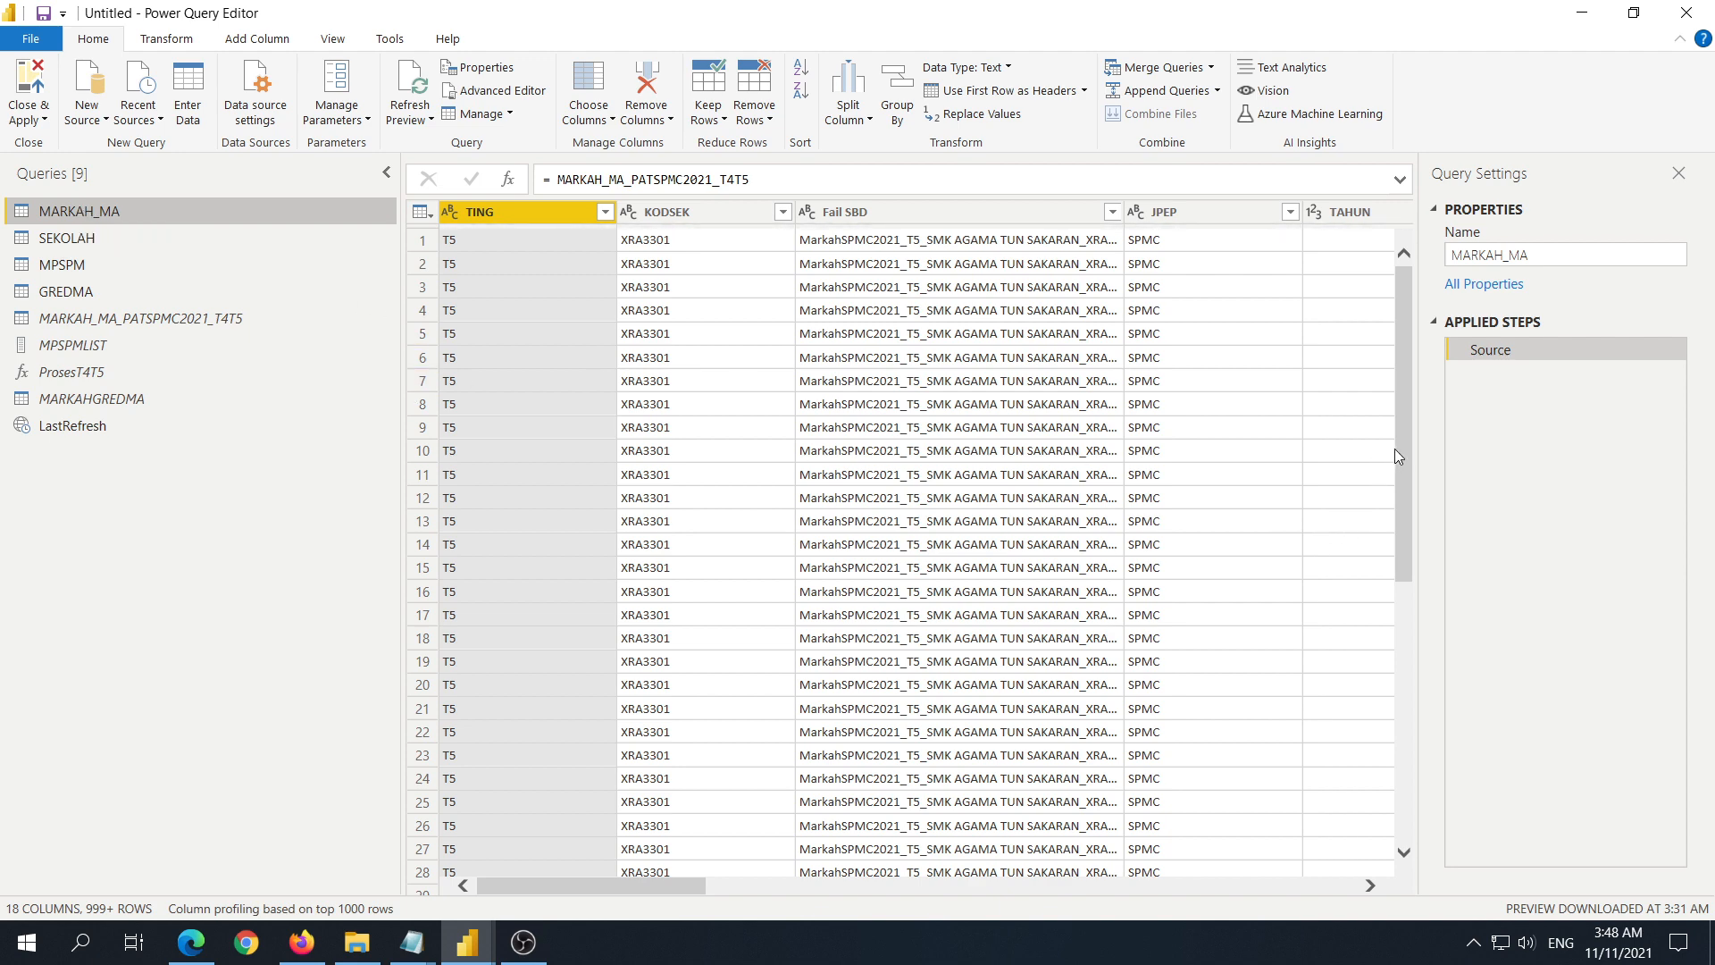
scroll(1399, 456, down, 5)
scroll(1407, 375, up, 5)
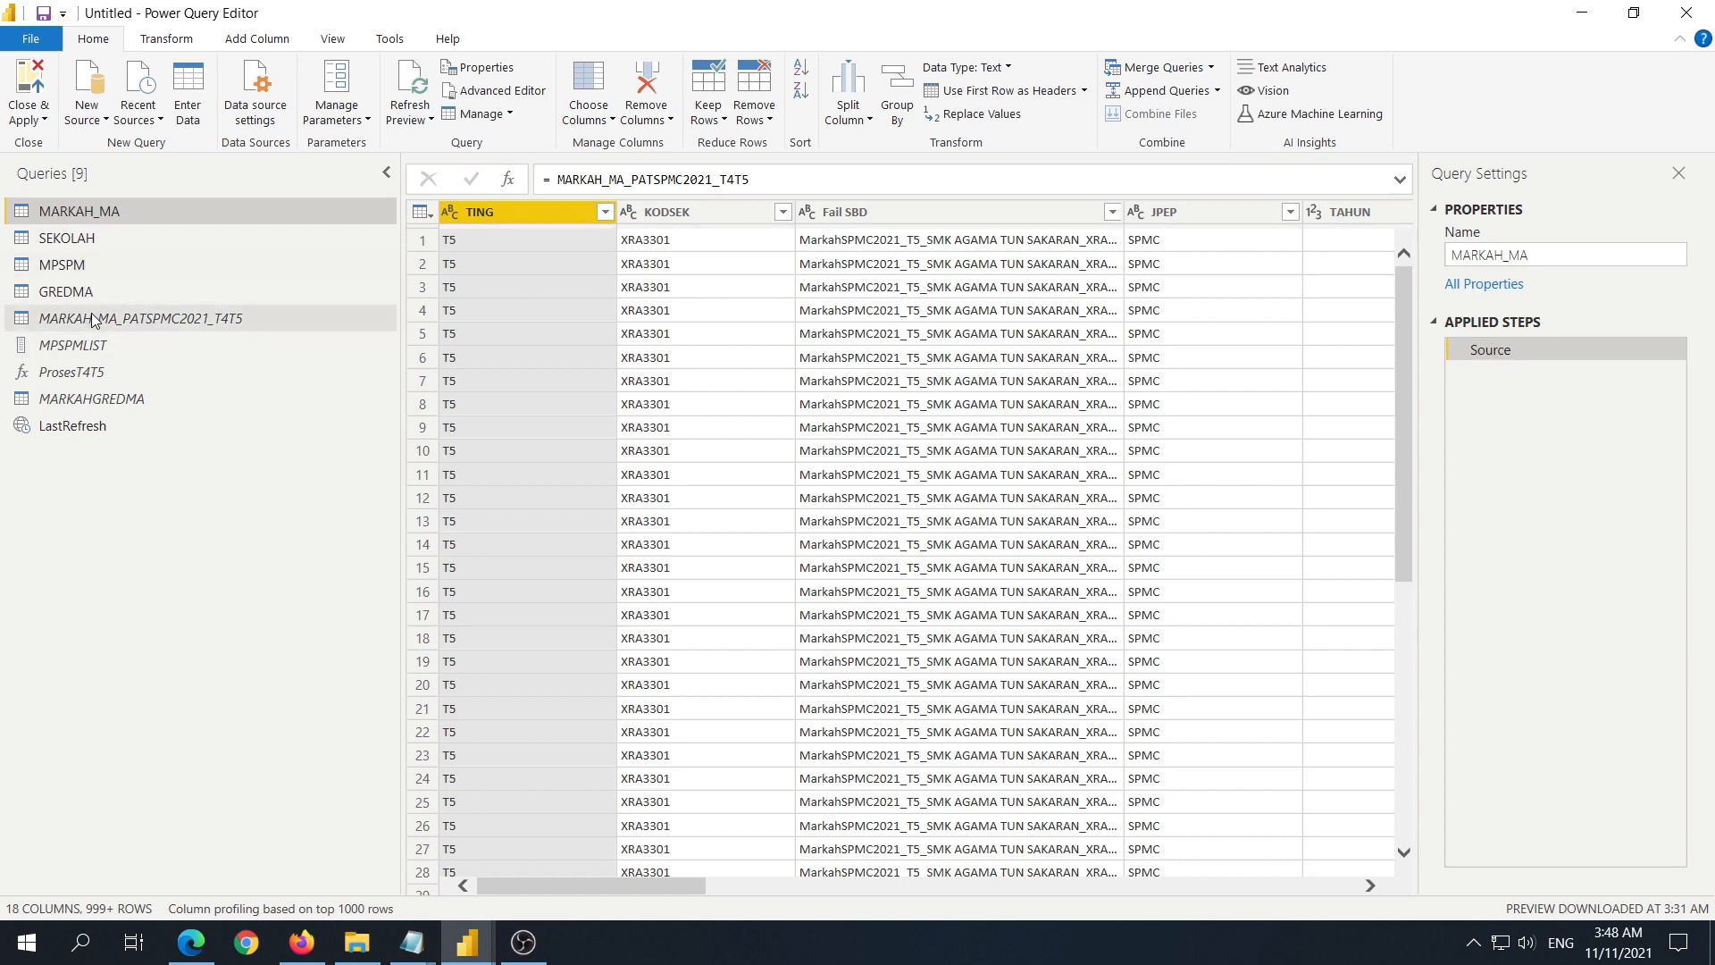
click(134, 319)
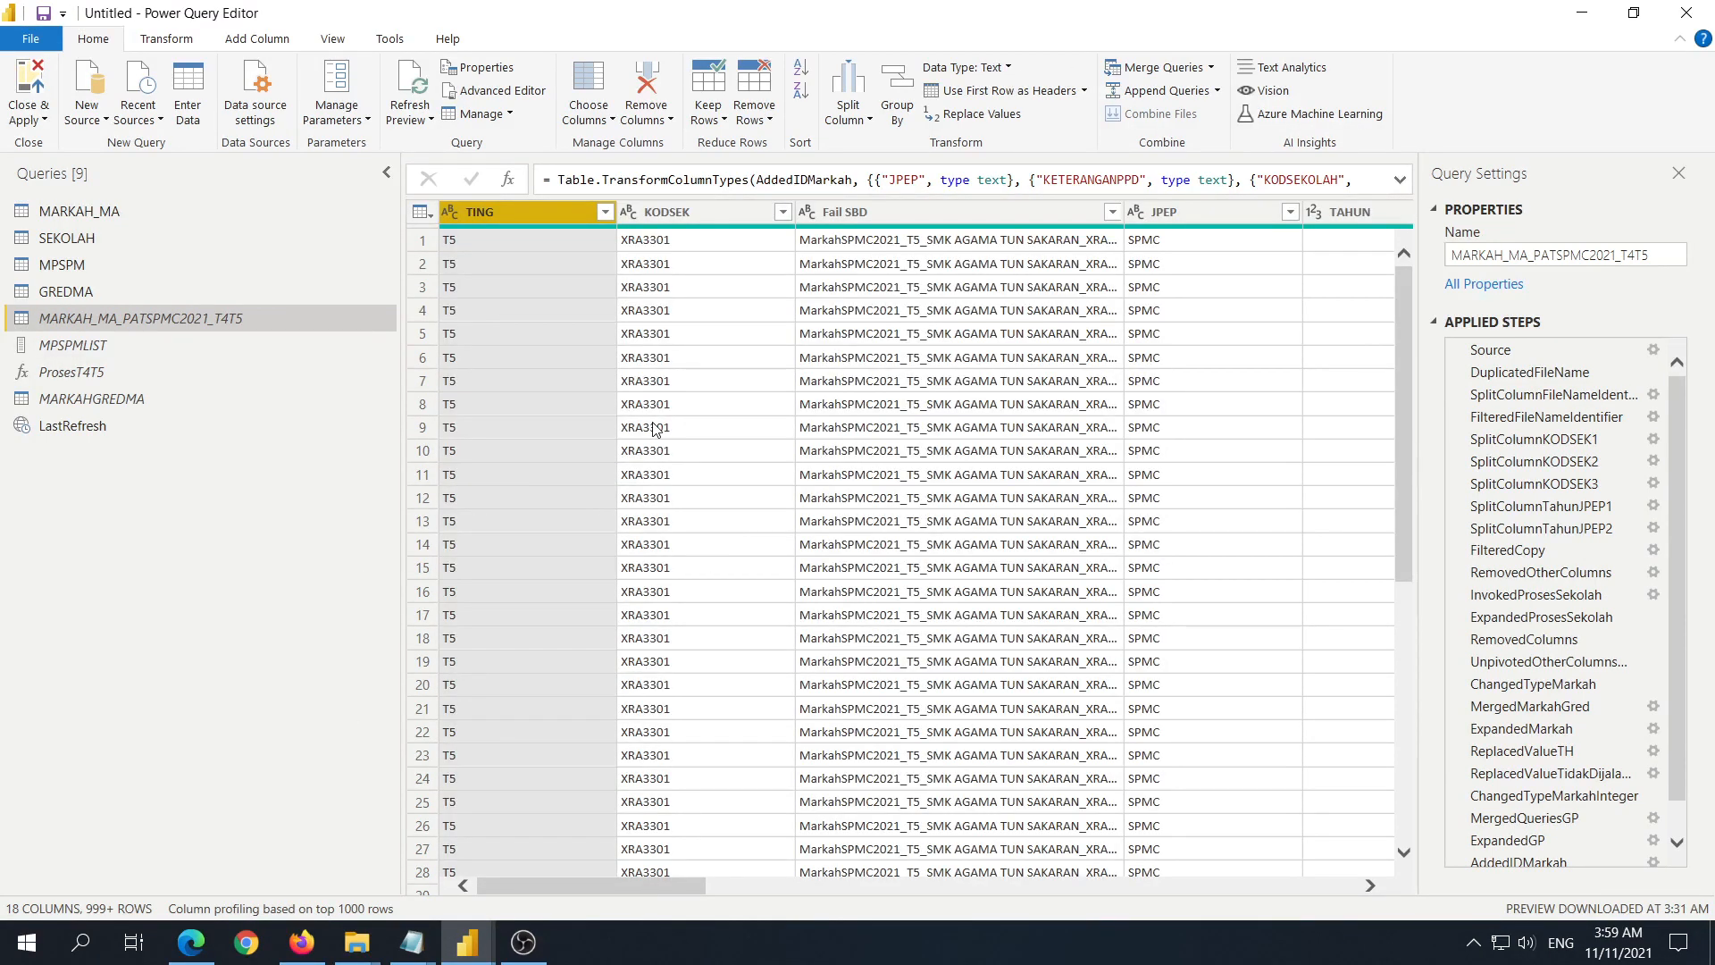
Step: Close the Power Query Editor and collapse the Visualizations and Fields panes beside the Pengisian report page
click(1685, 15)
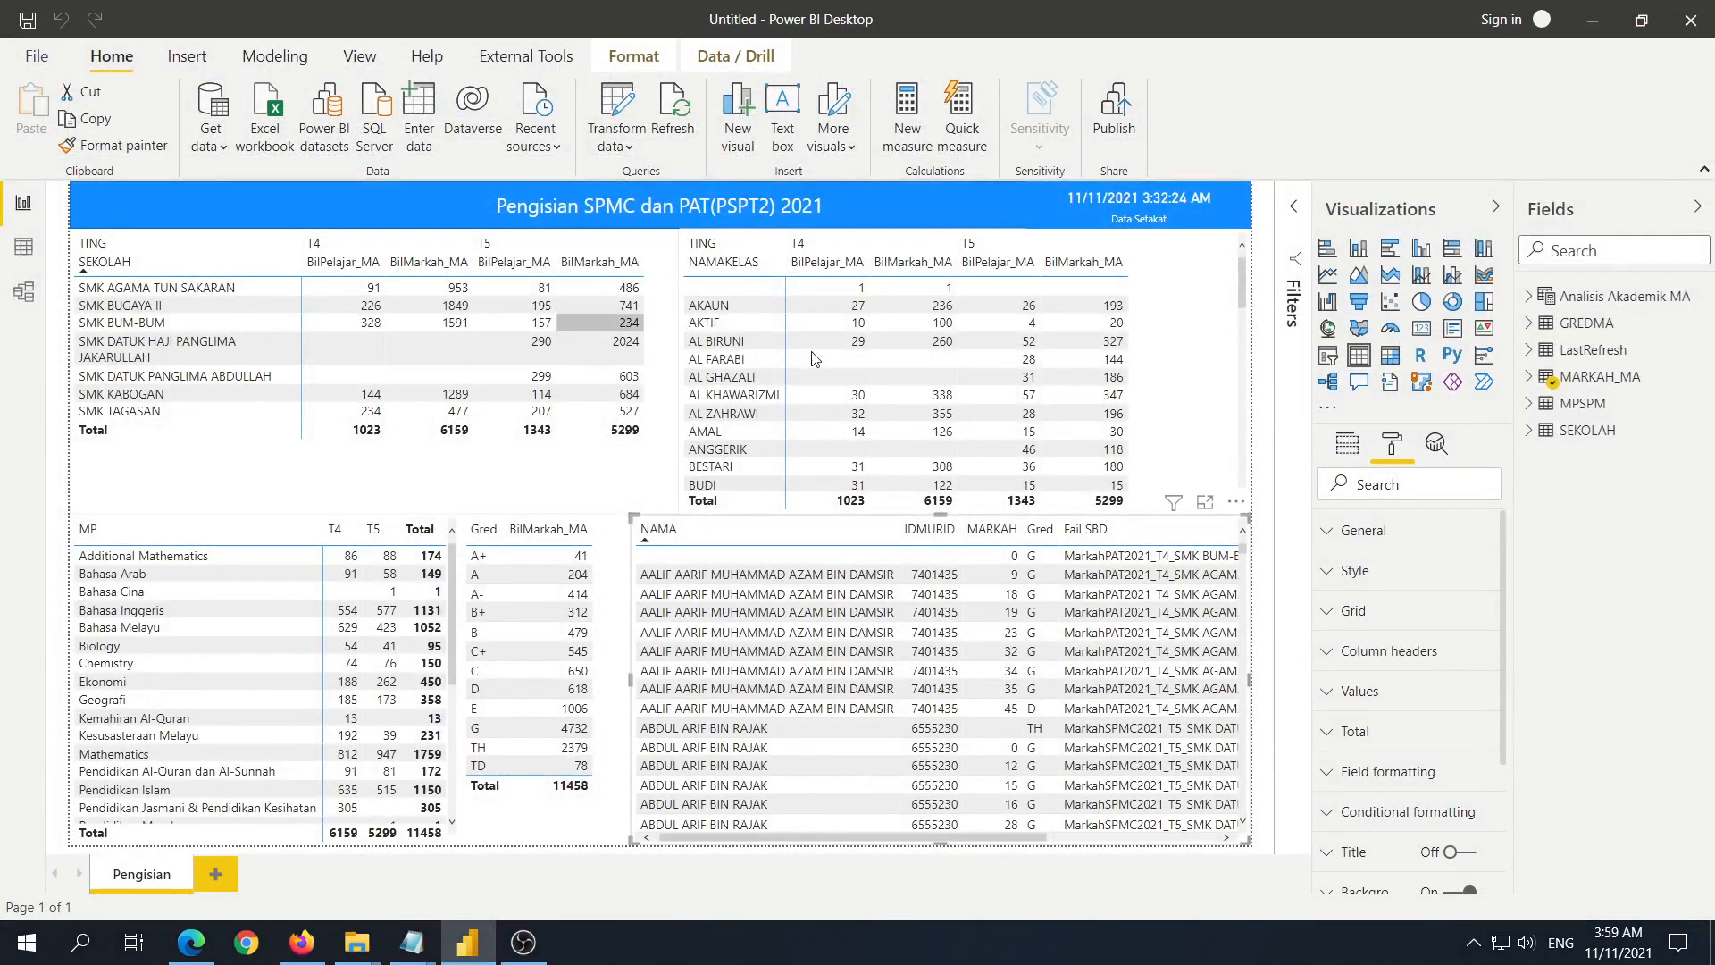
click(1498, 207)
click(1698, 207)
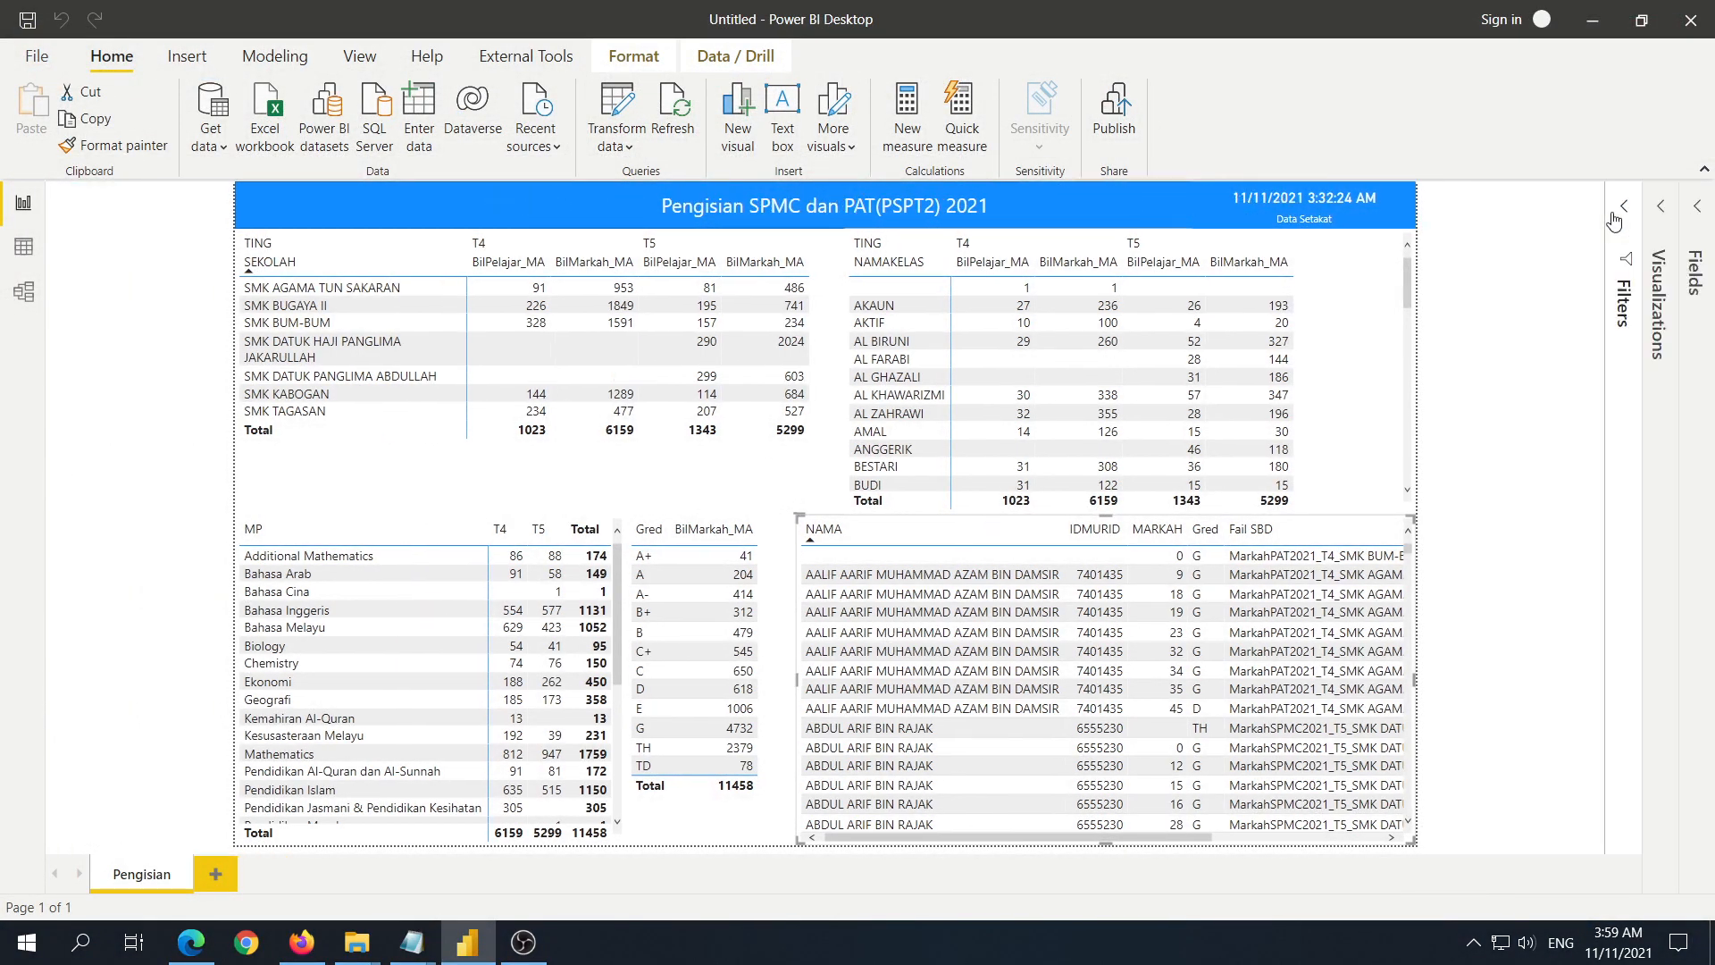
Step: Show the data model and move the MARKAH_MA table slightly away from SEKOLAH in the relationship diagram
click(24, 295)
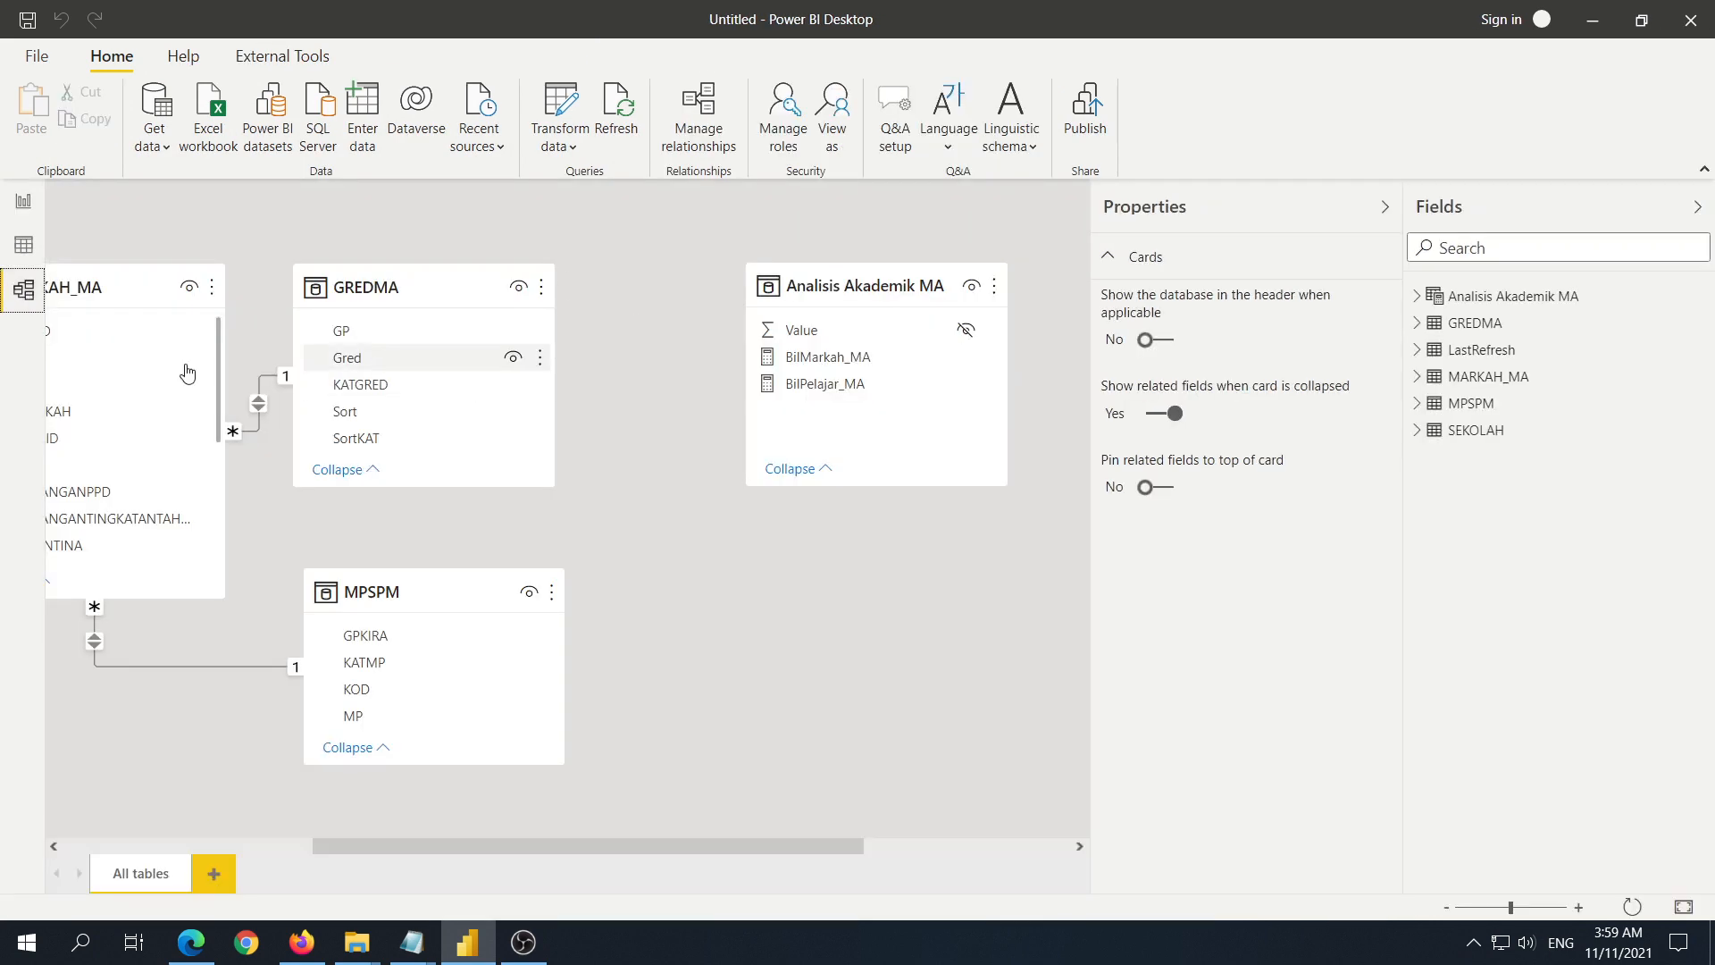
drag(732, 846, 500, 845)
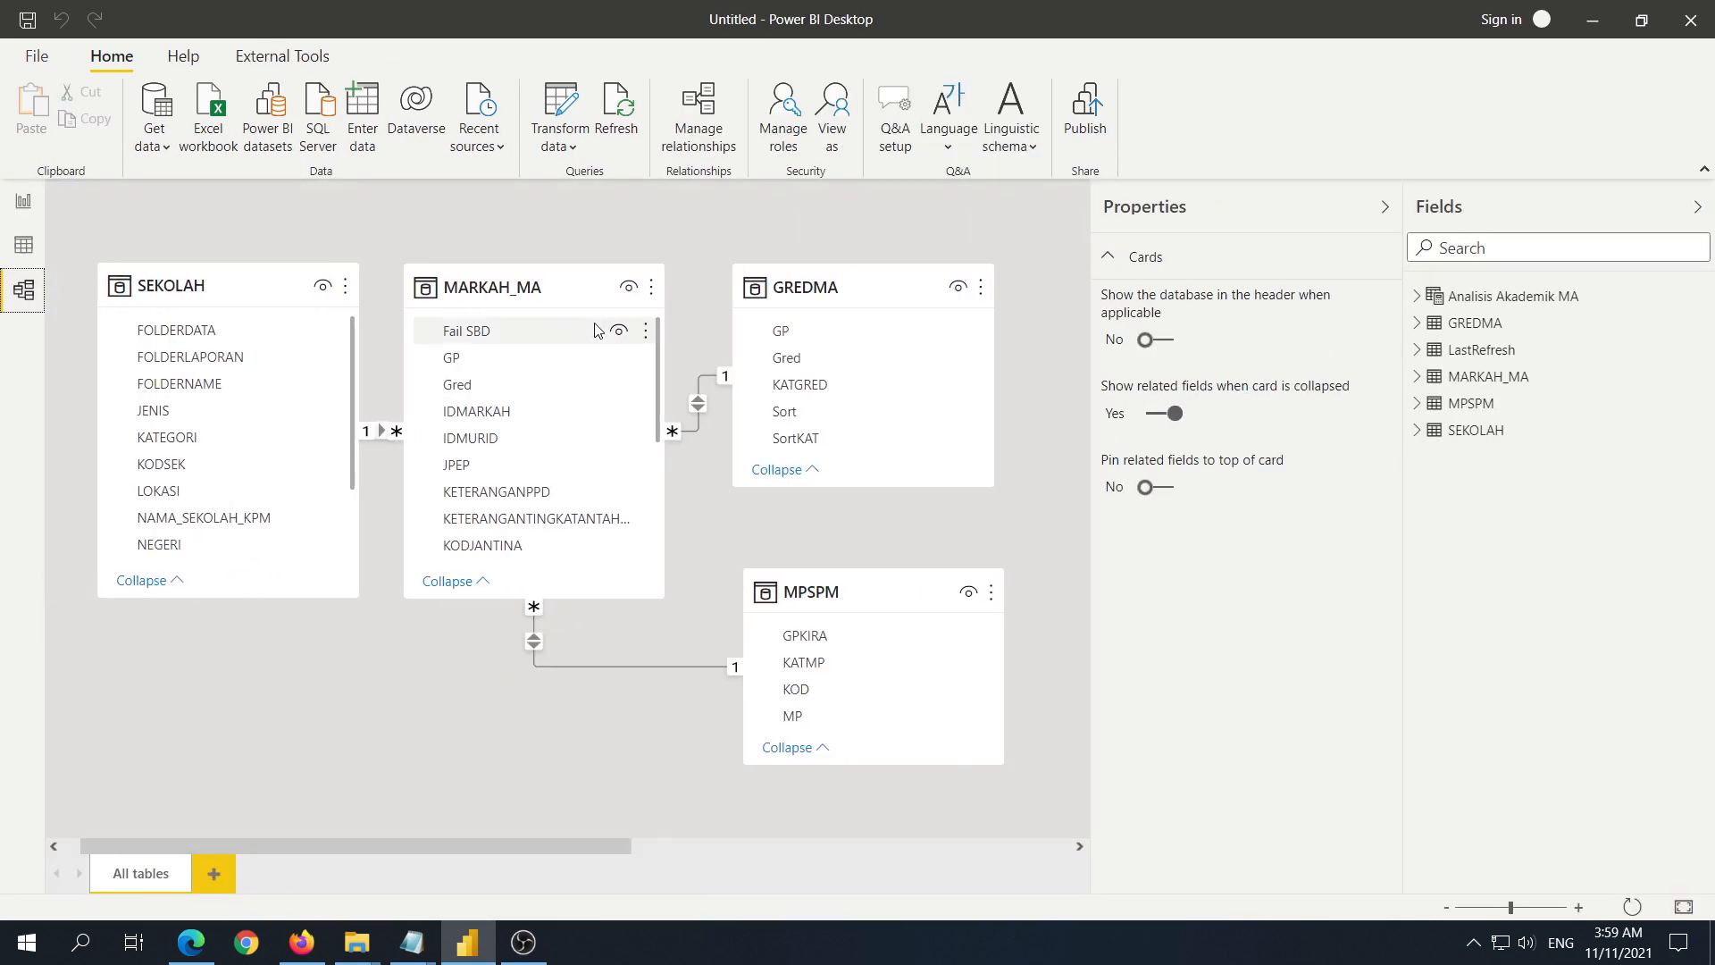
drag(561, 286, 603, 326)
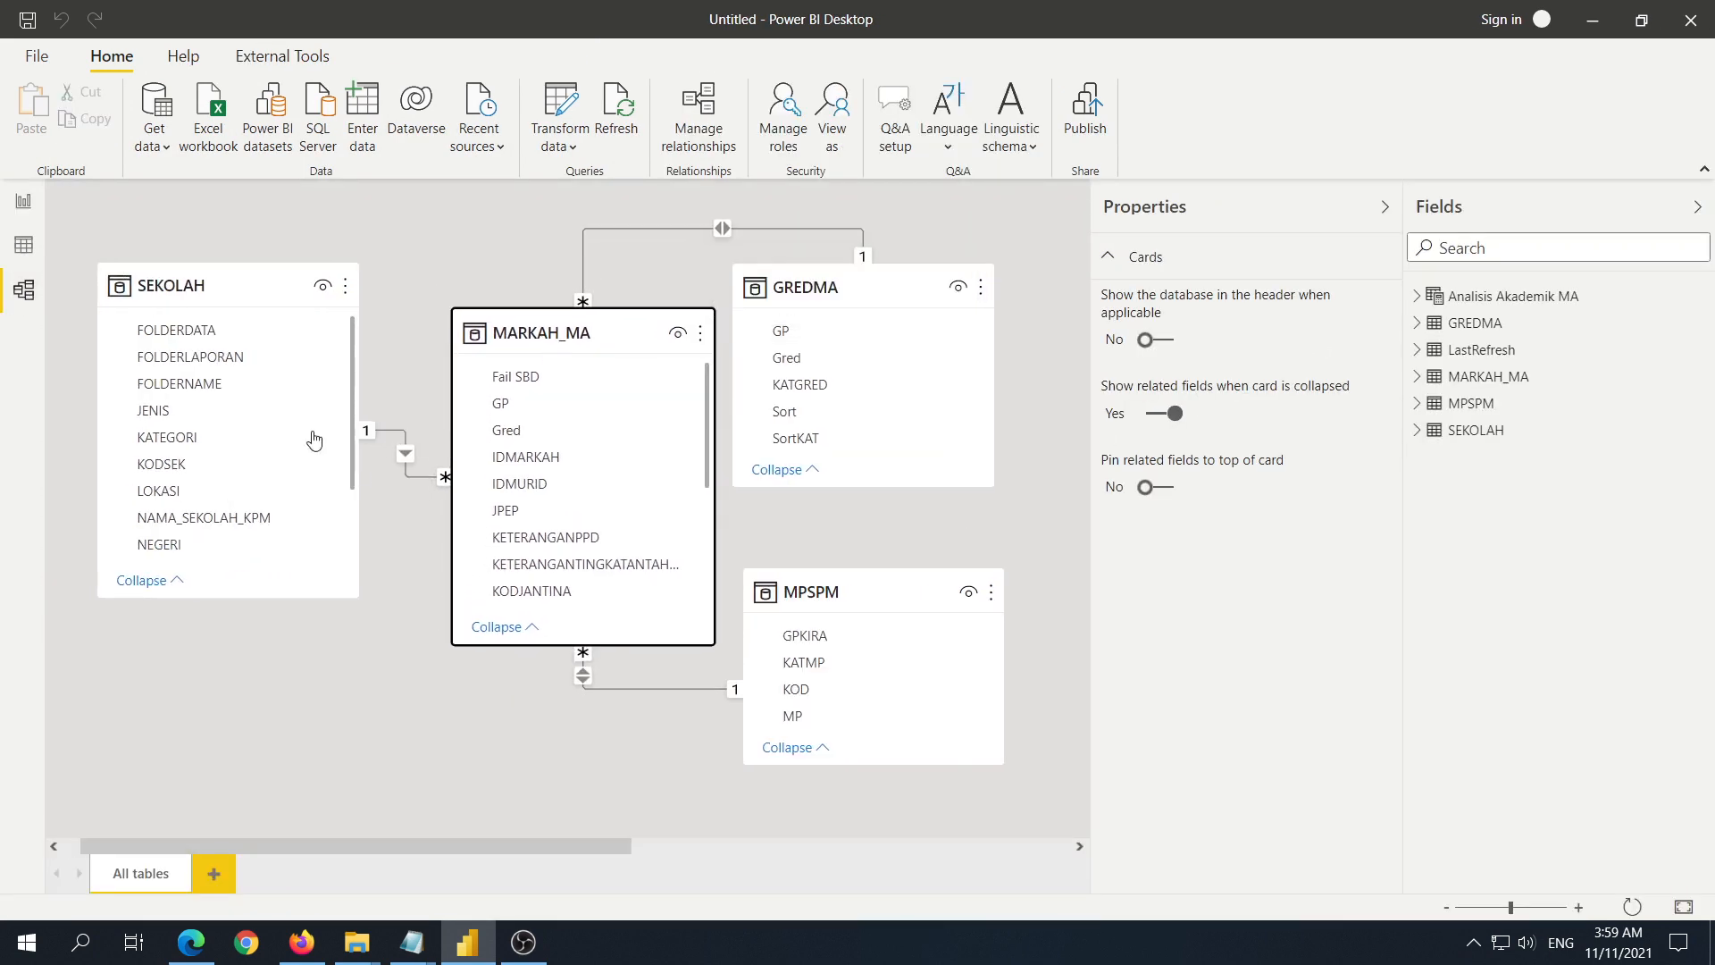
Step: Examine the relationship between SEKOLAH and MARKAH_MA and find the KODSEK field in both tables
click(230, 268)
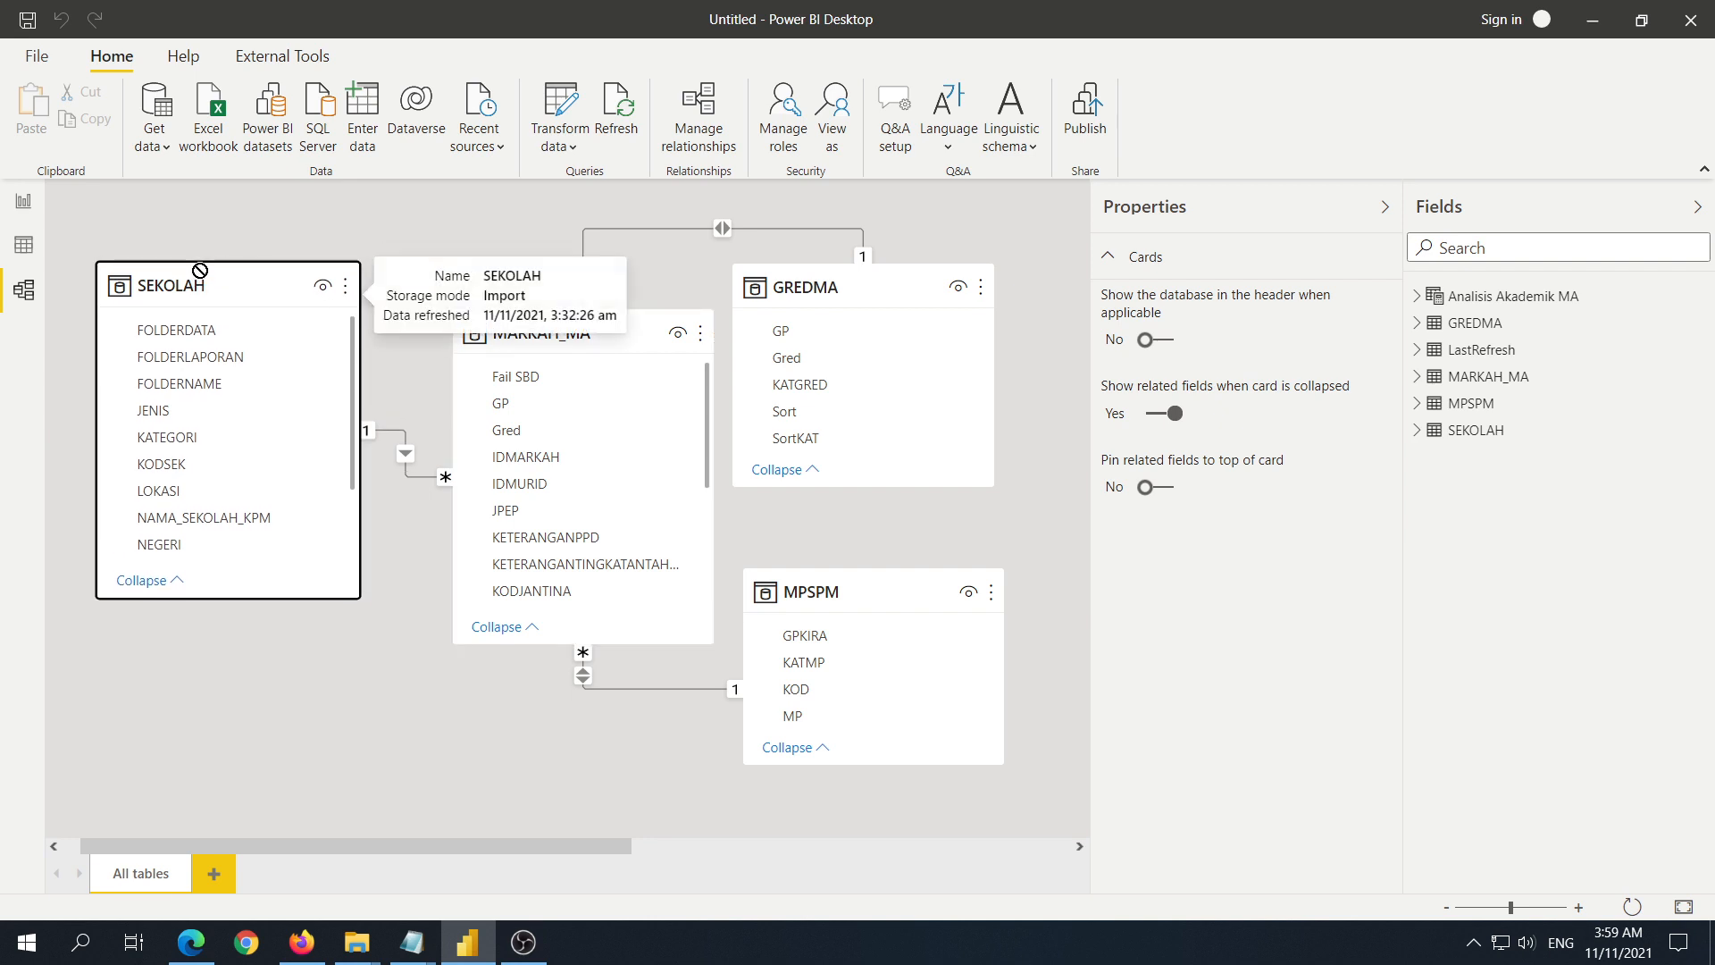
click(390, 433)
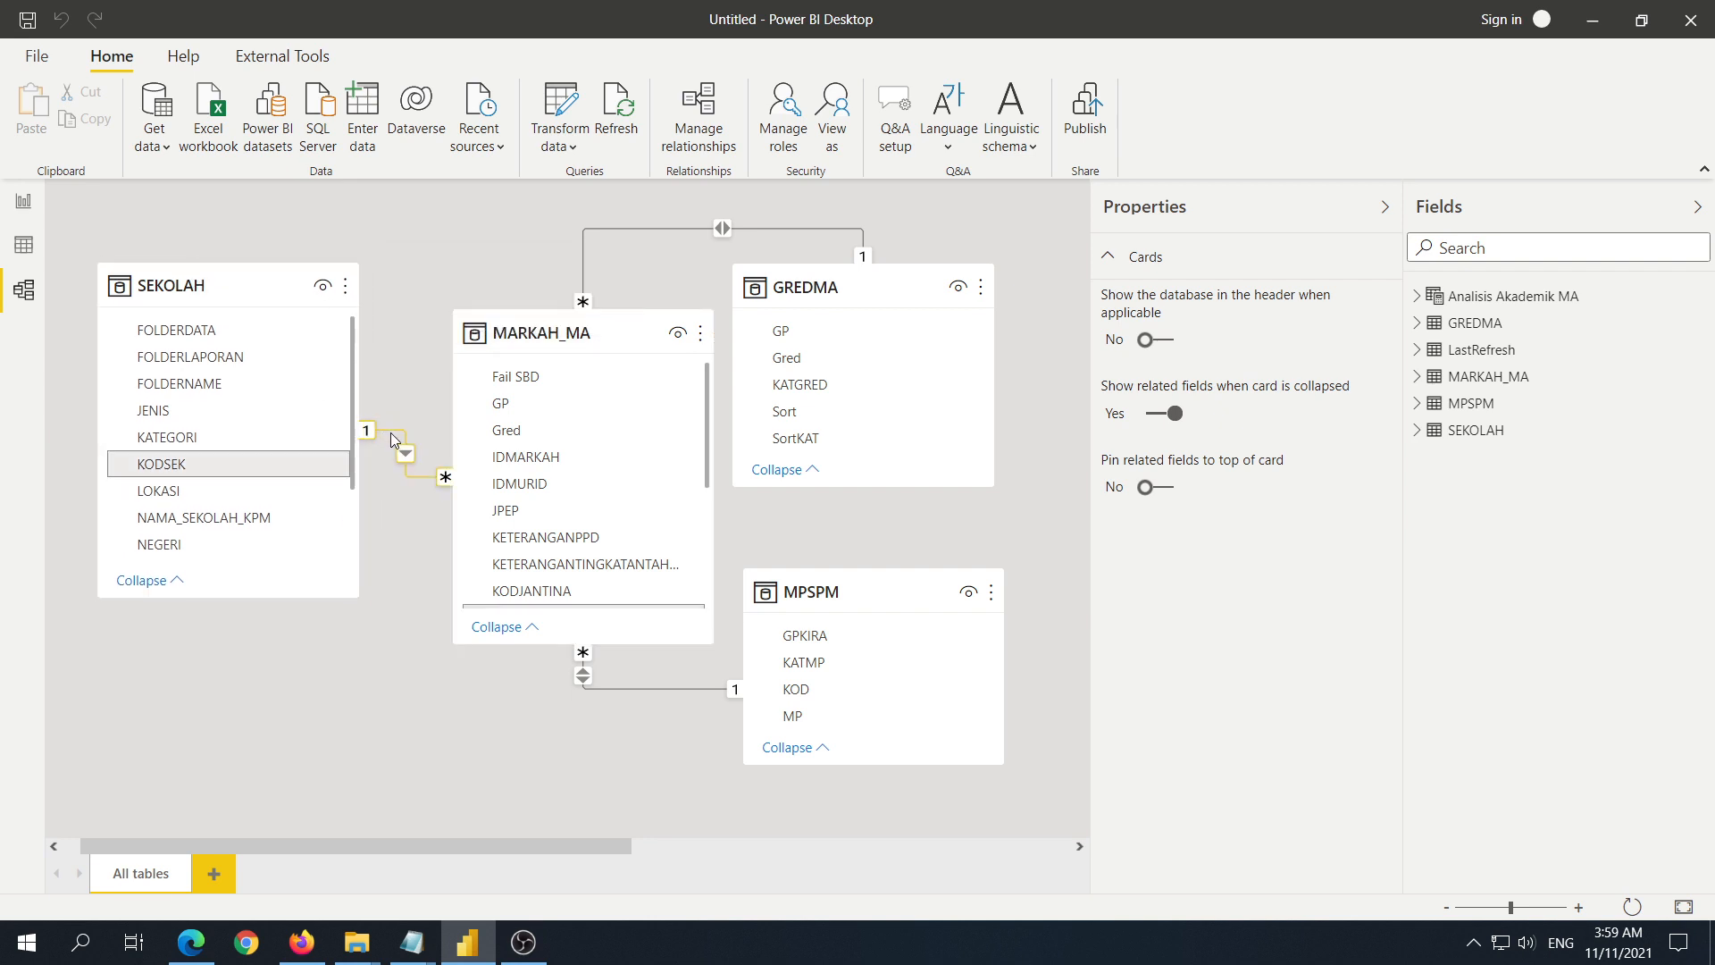
scroll(604, 490, down, 3)
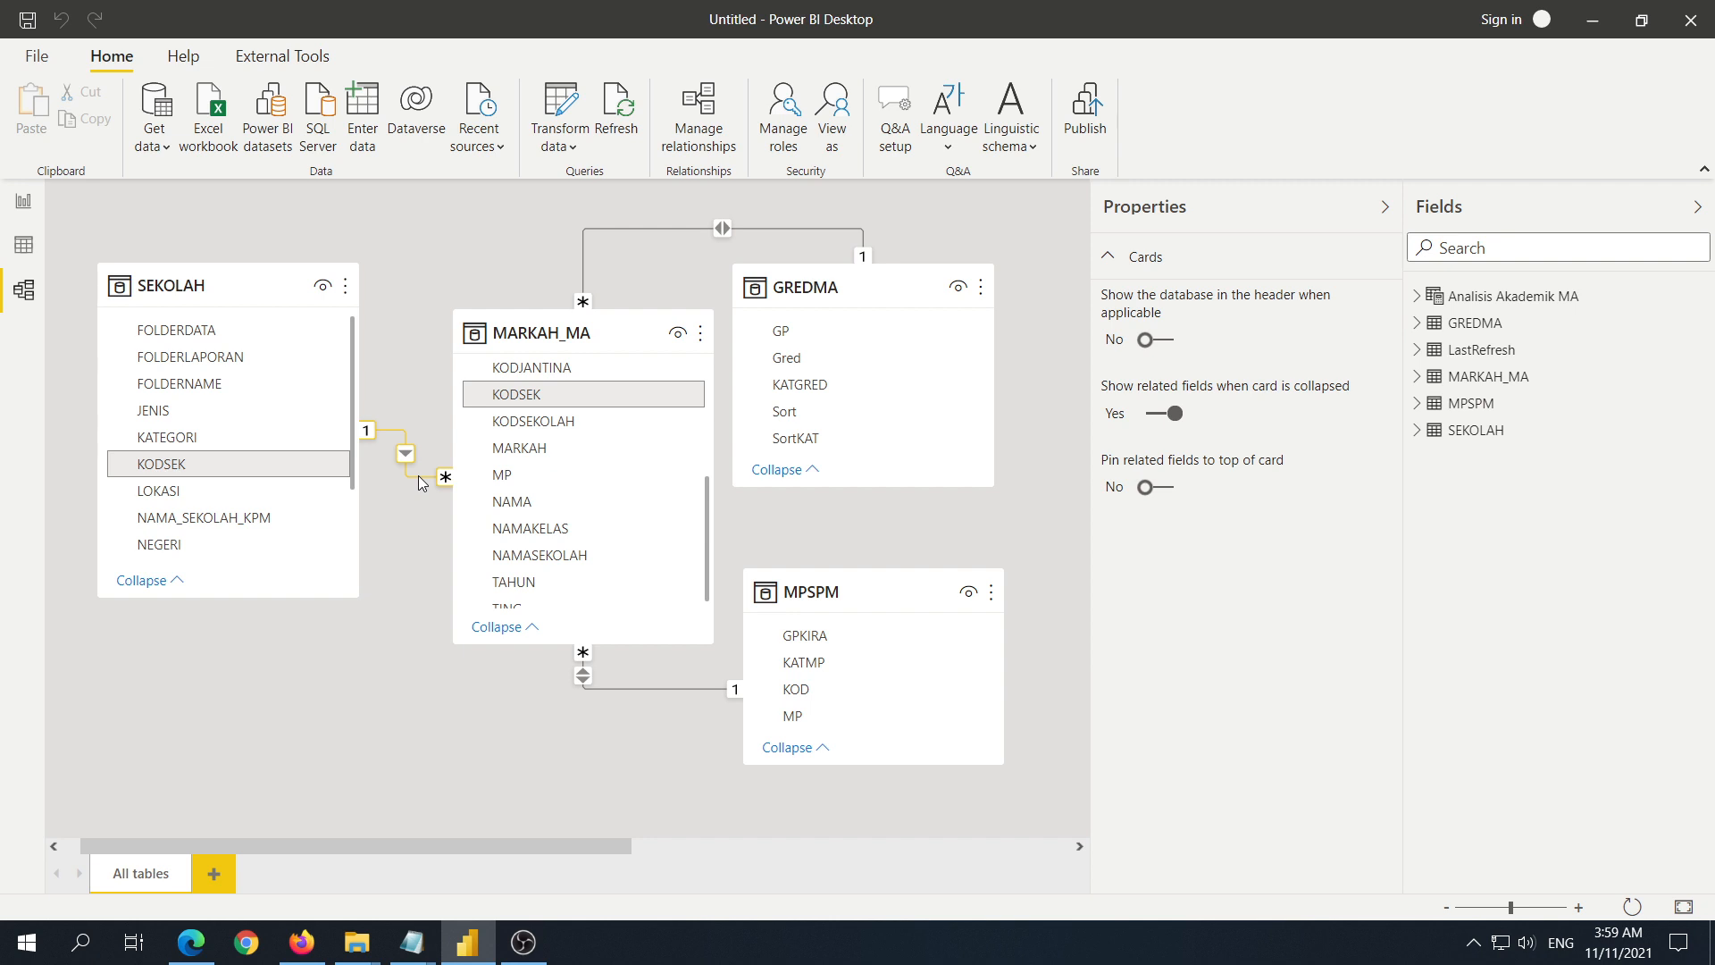
scroll(554, 496, up, 2)
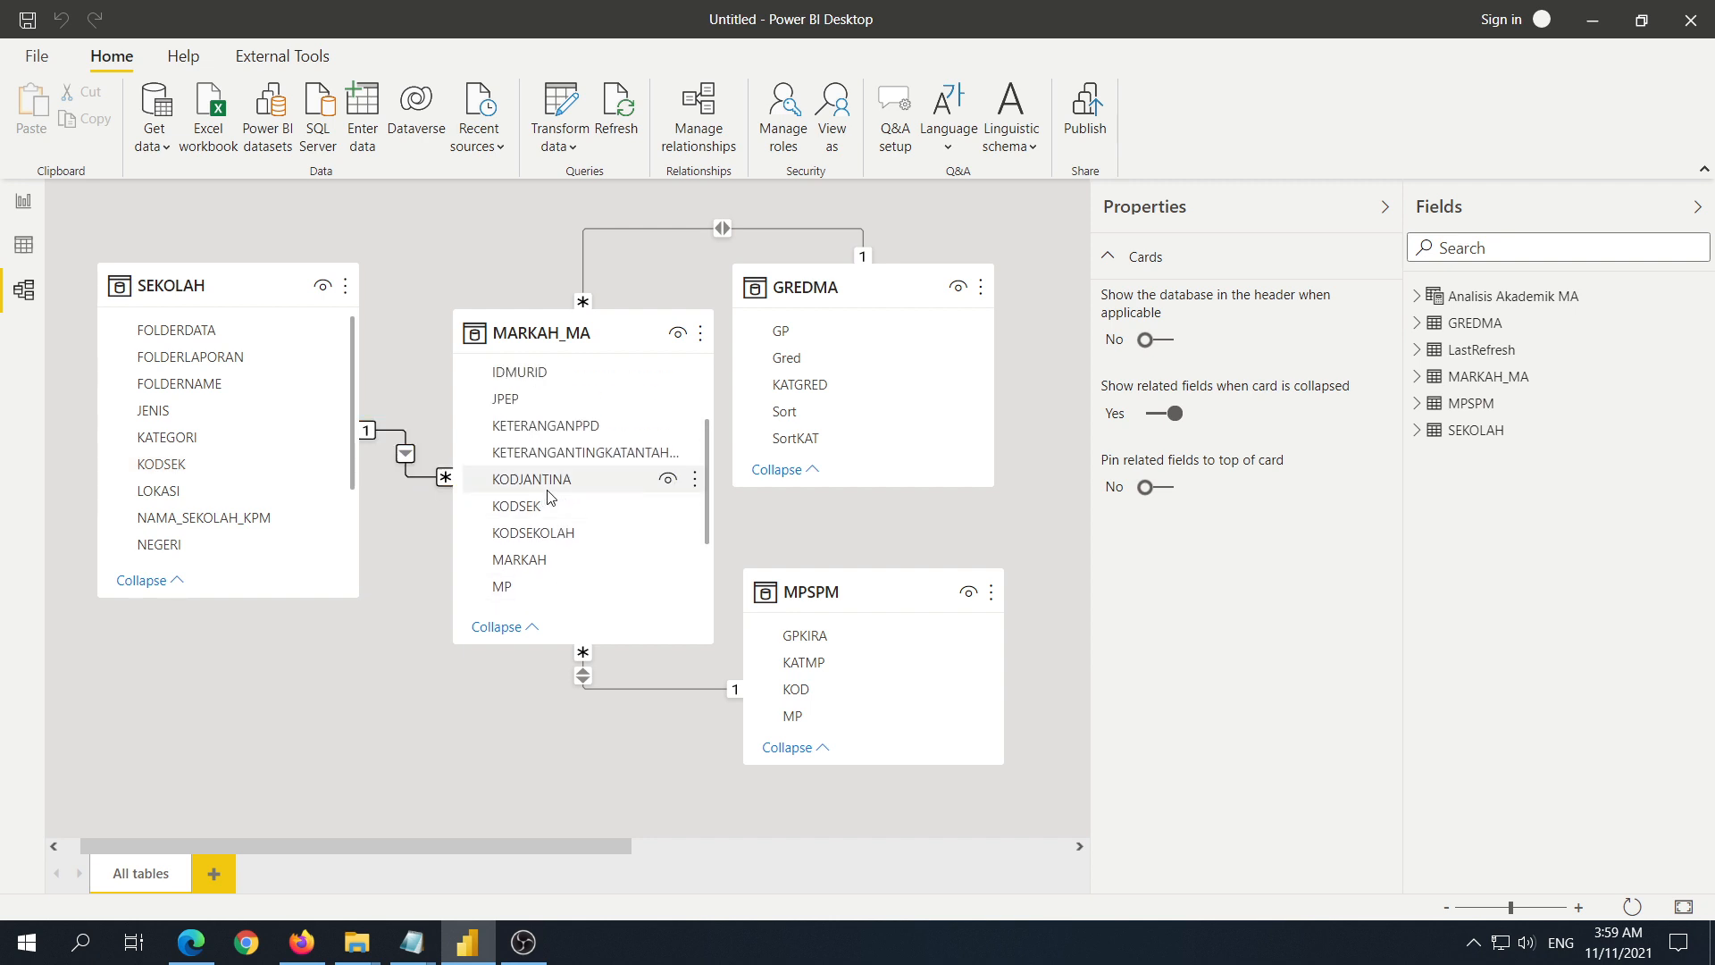
scroll(232, 491, down, 2)
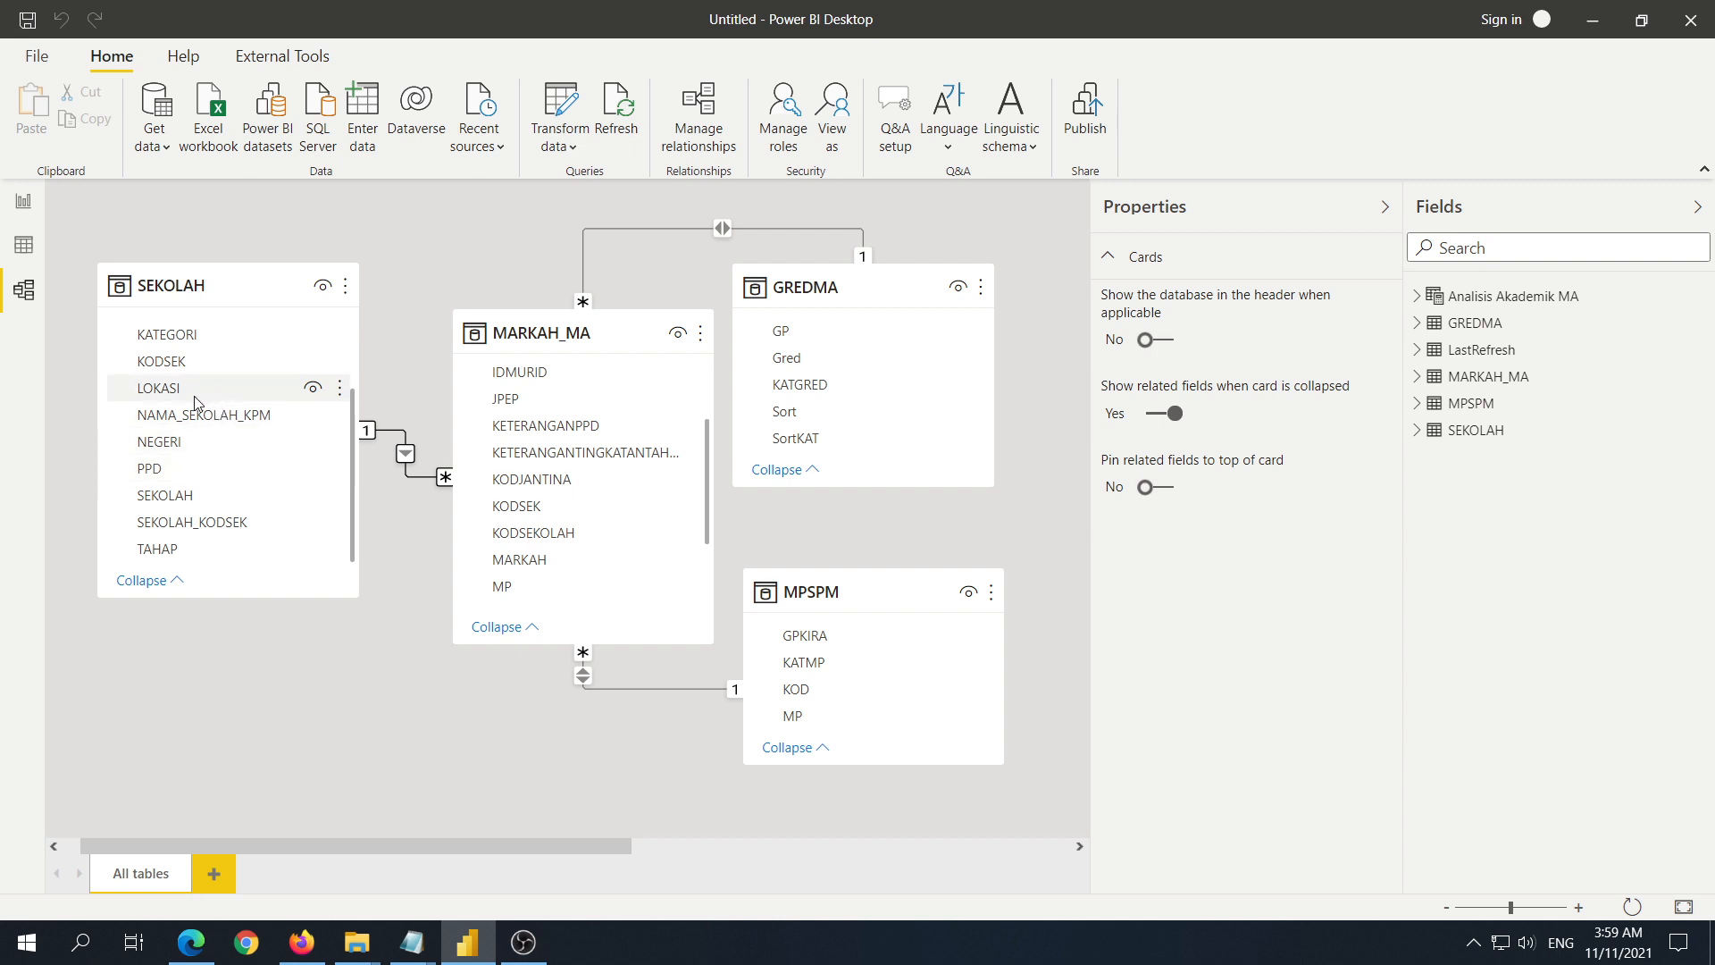
scroll(195, 402, up, 2)
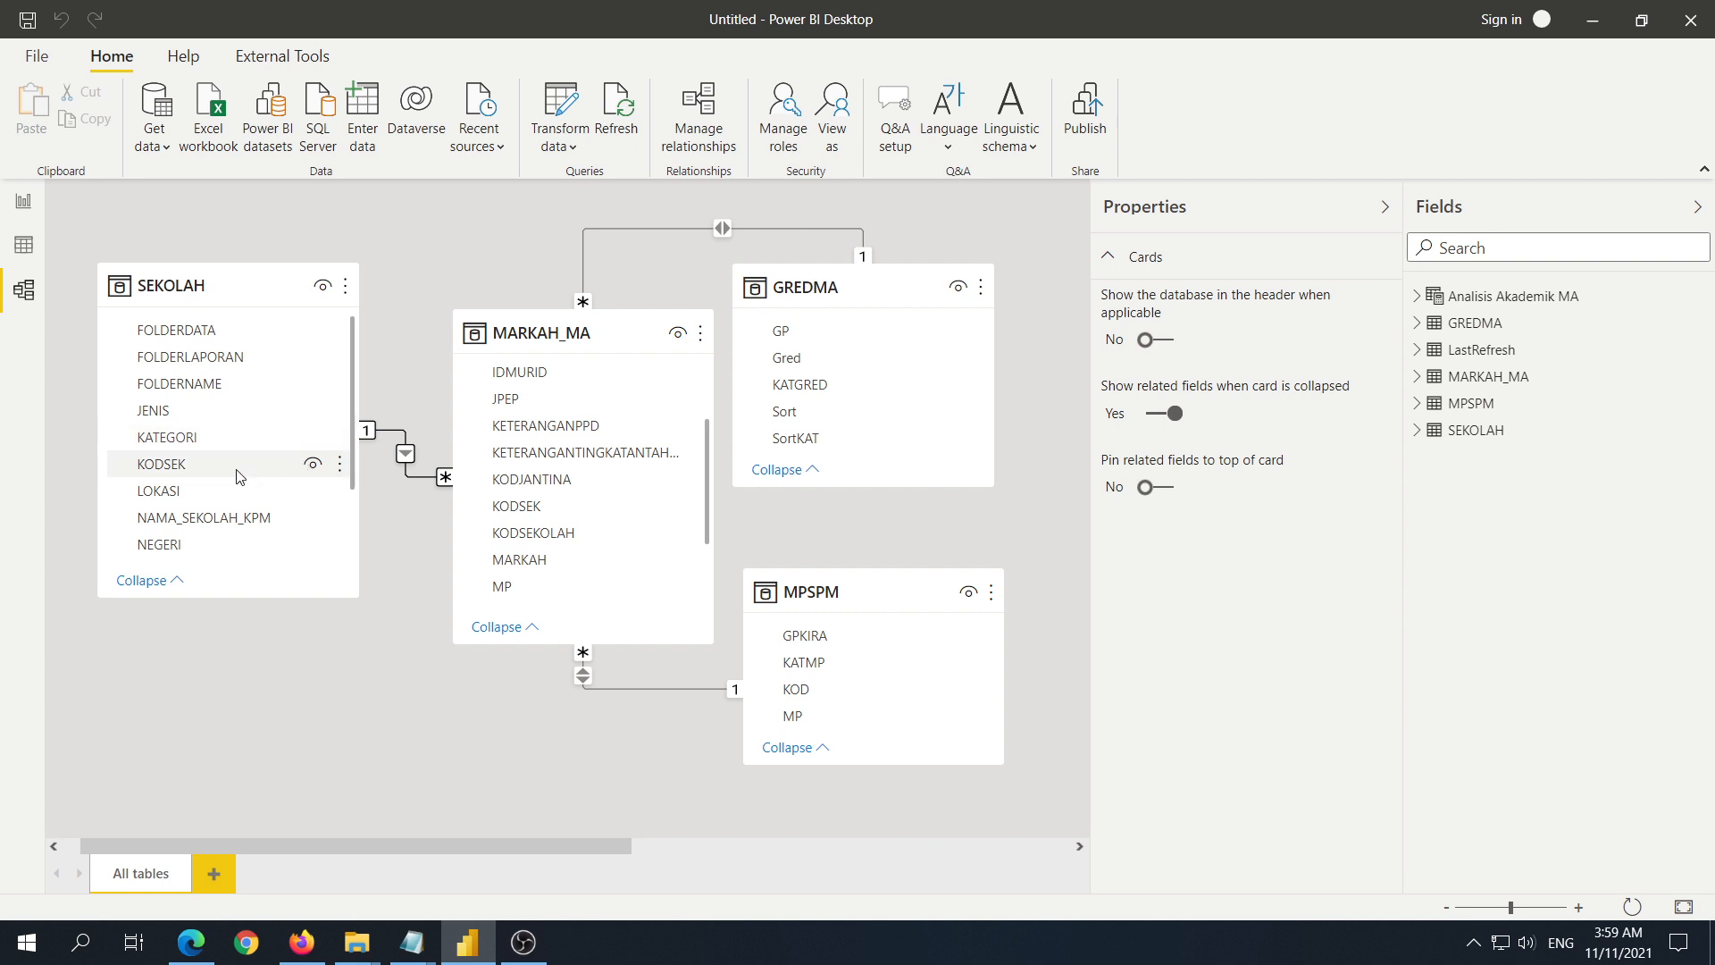
Step: Rearrange the MARKAH_MA, GREDMA and MPSPM tables in the relationship diagram so that the connections between them are clearly separated
scroll(237, 469, down, 1)
scroll(236, 442, up, 1)
drag(619, 342, 576, 353)
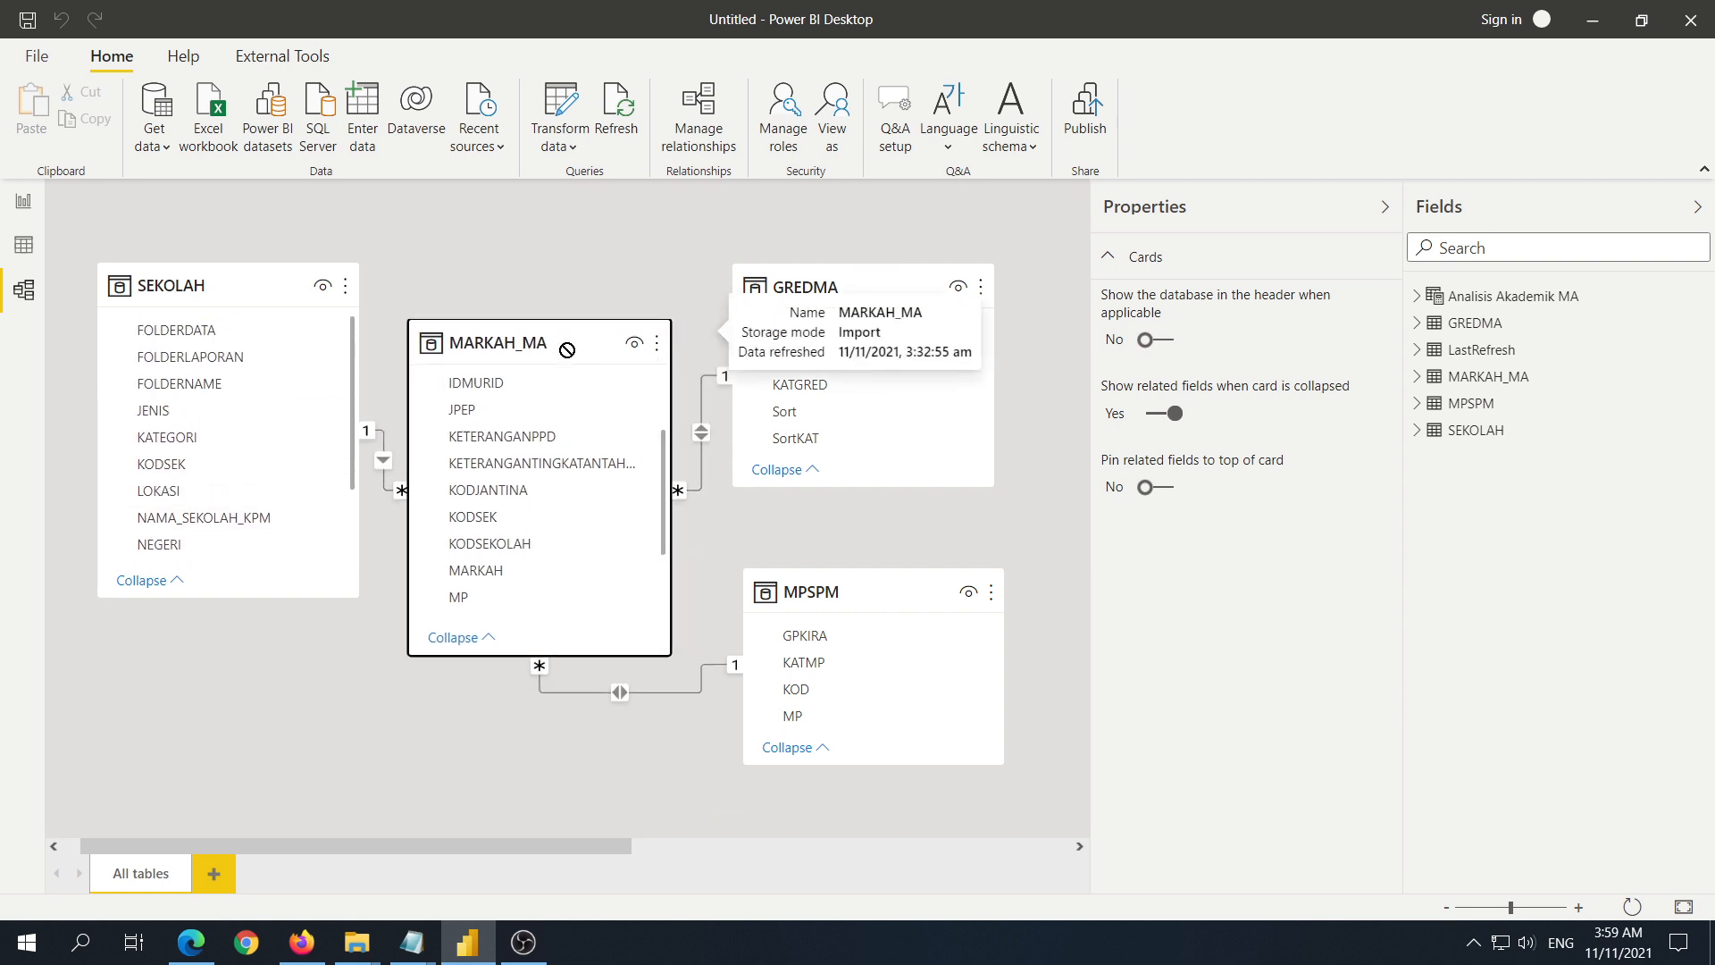
drag(884, 287, 930, 285)
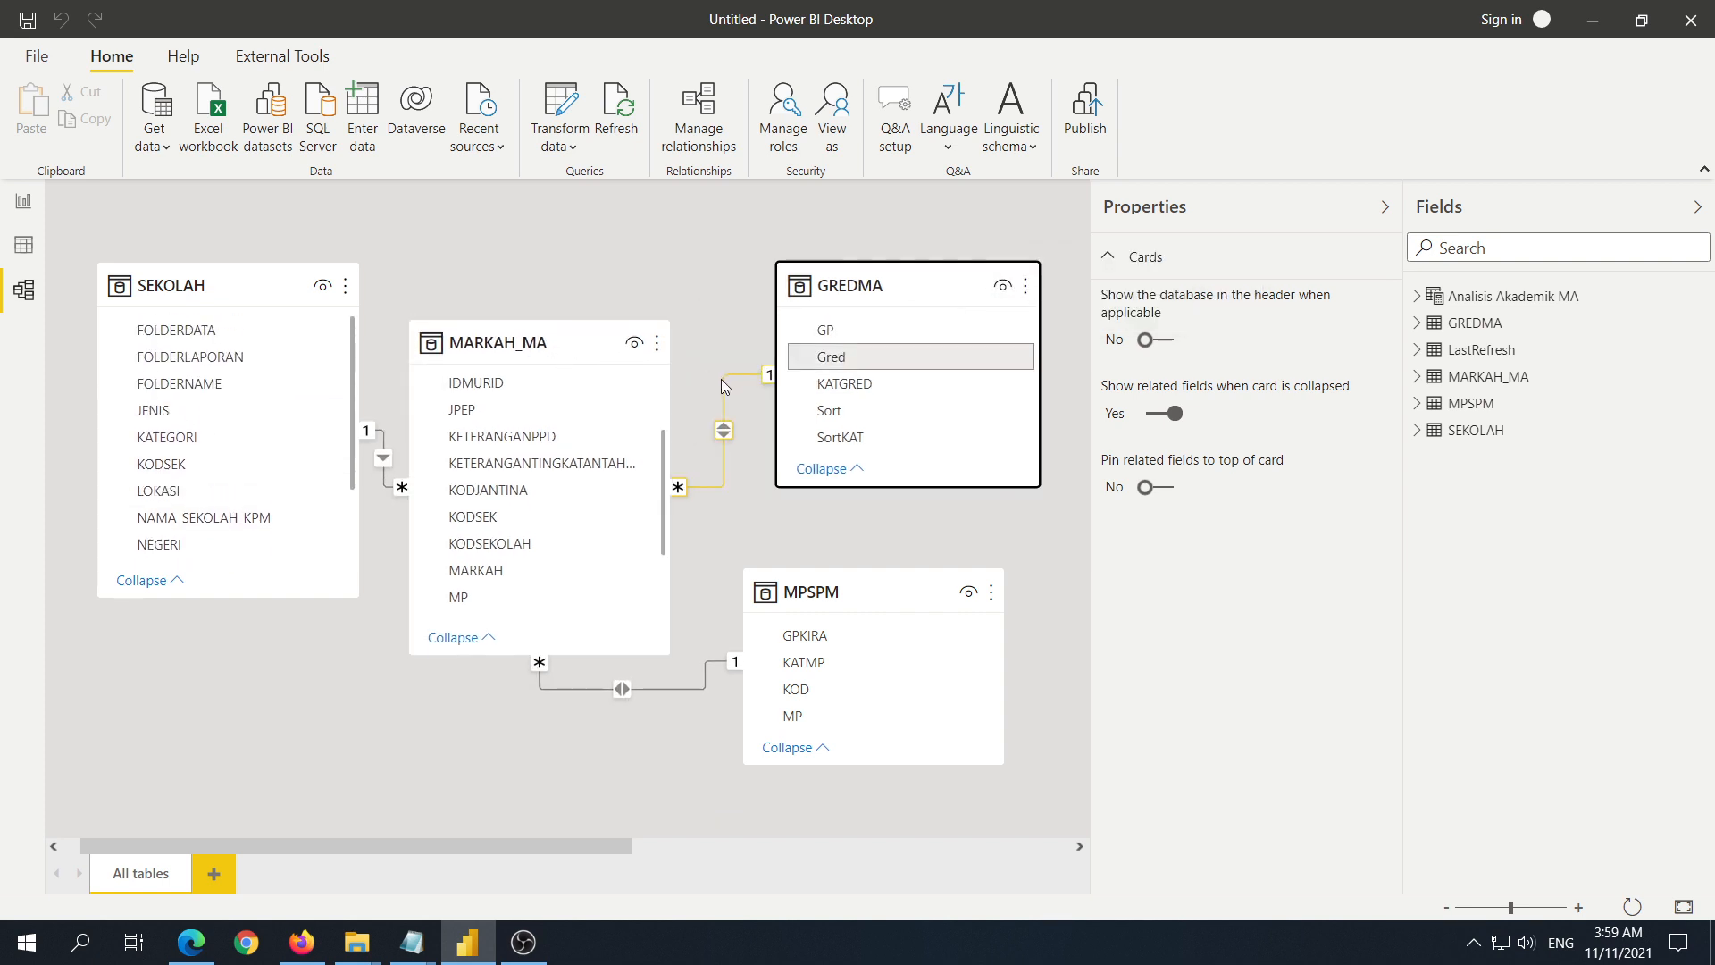
scroll(662, 449, down, 2)
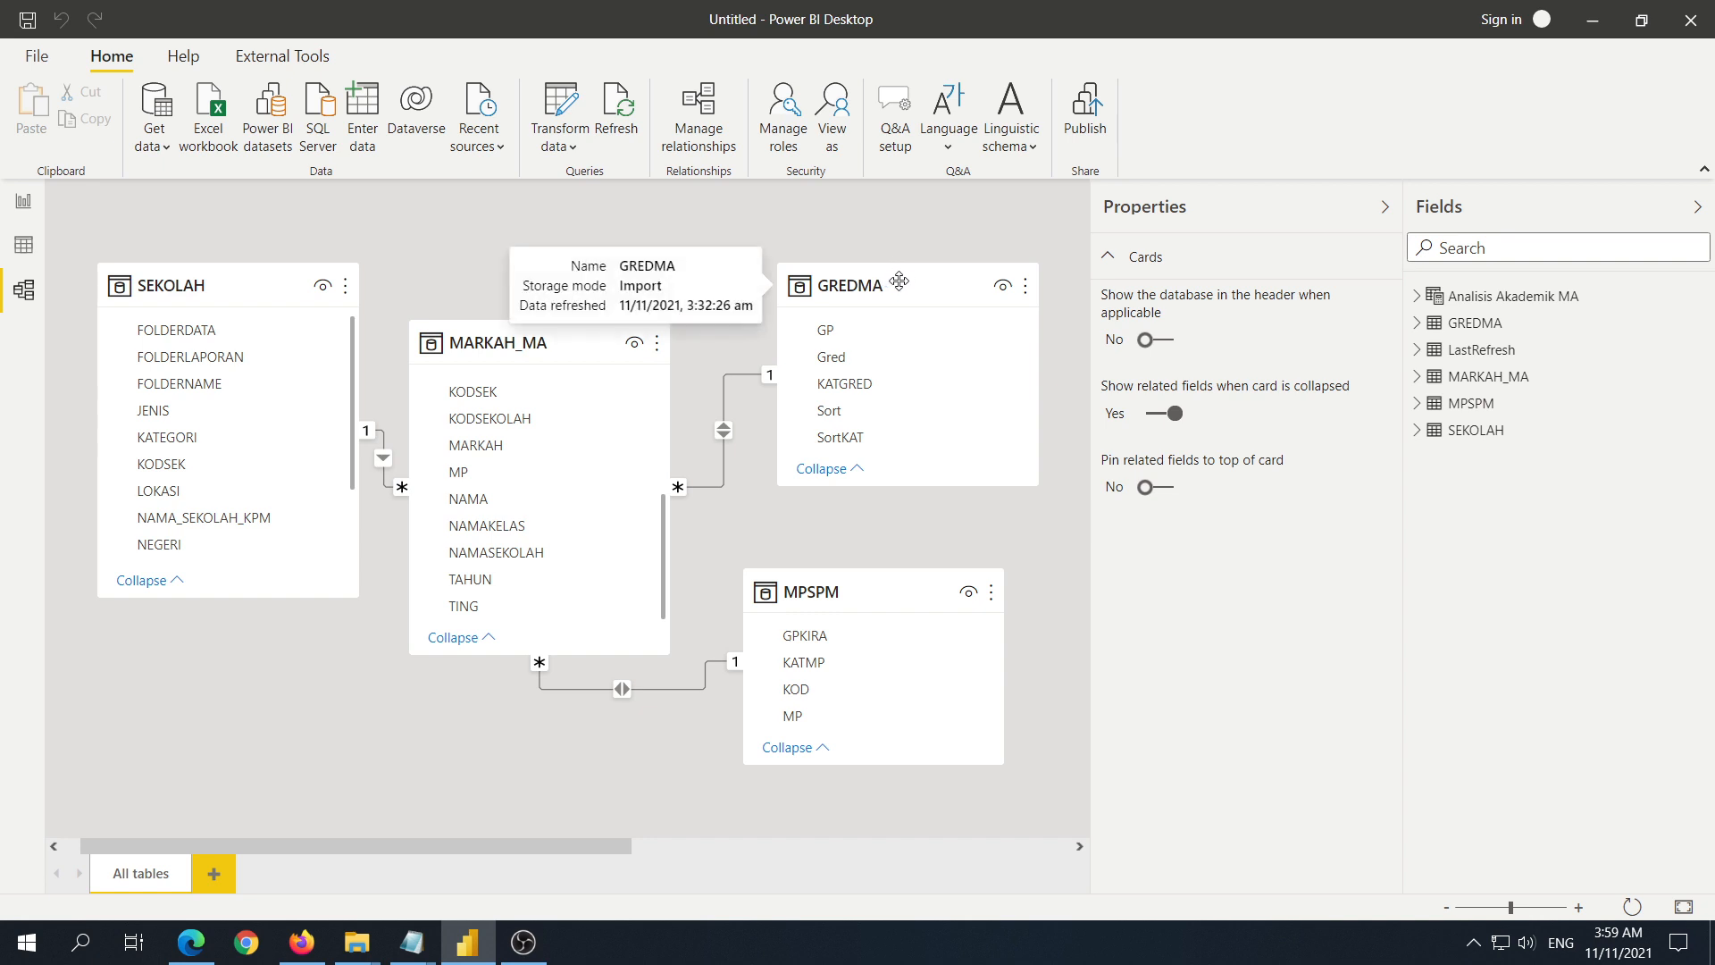
drag(900, 277, 893, 277)
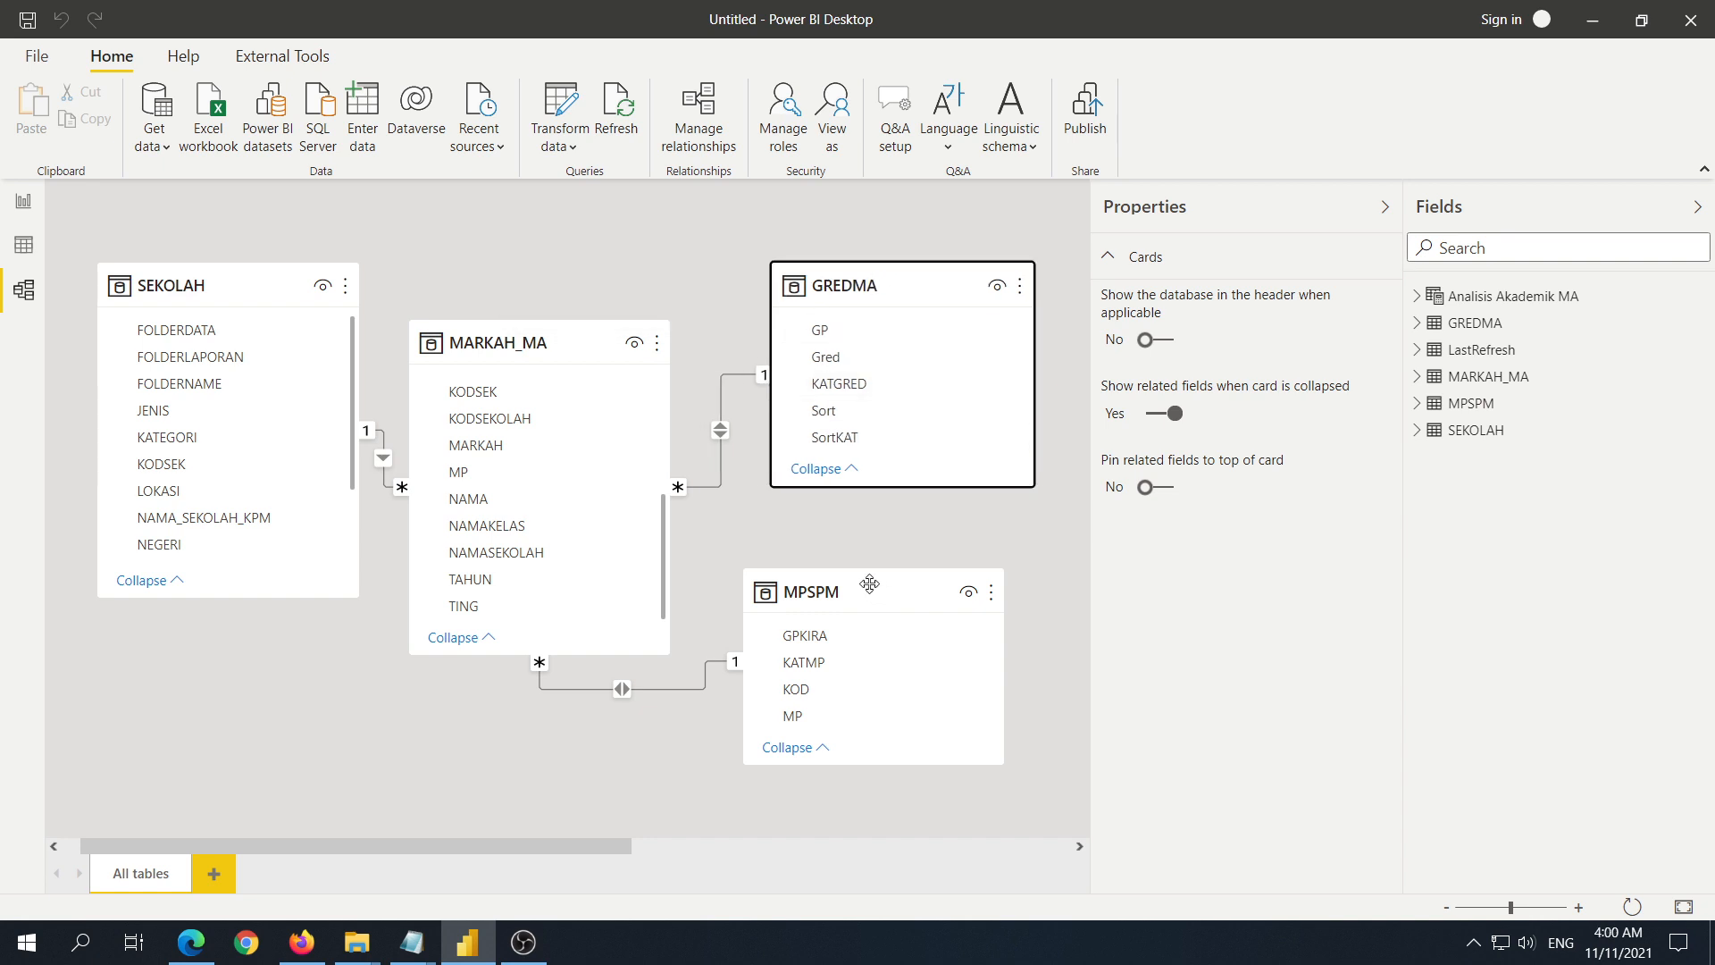
drag(858, 594, 882, 597)
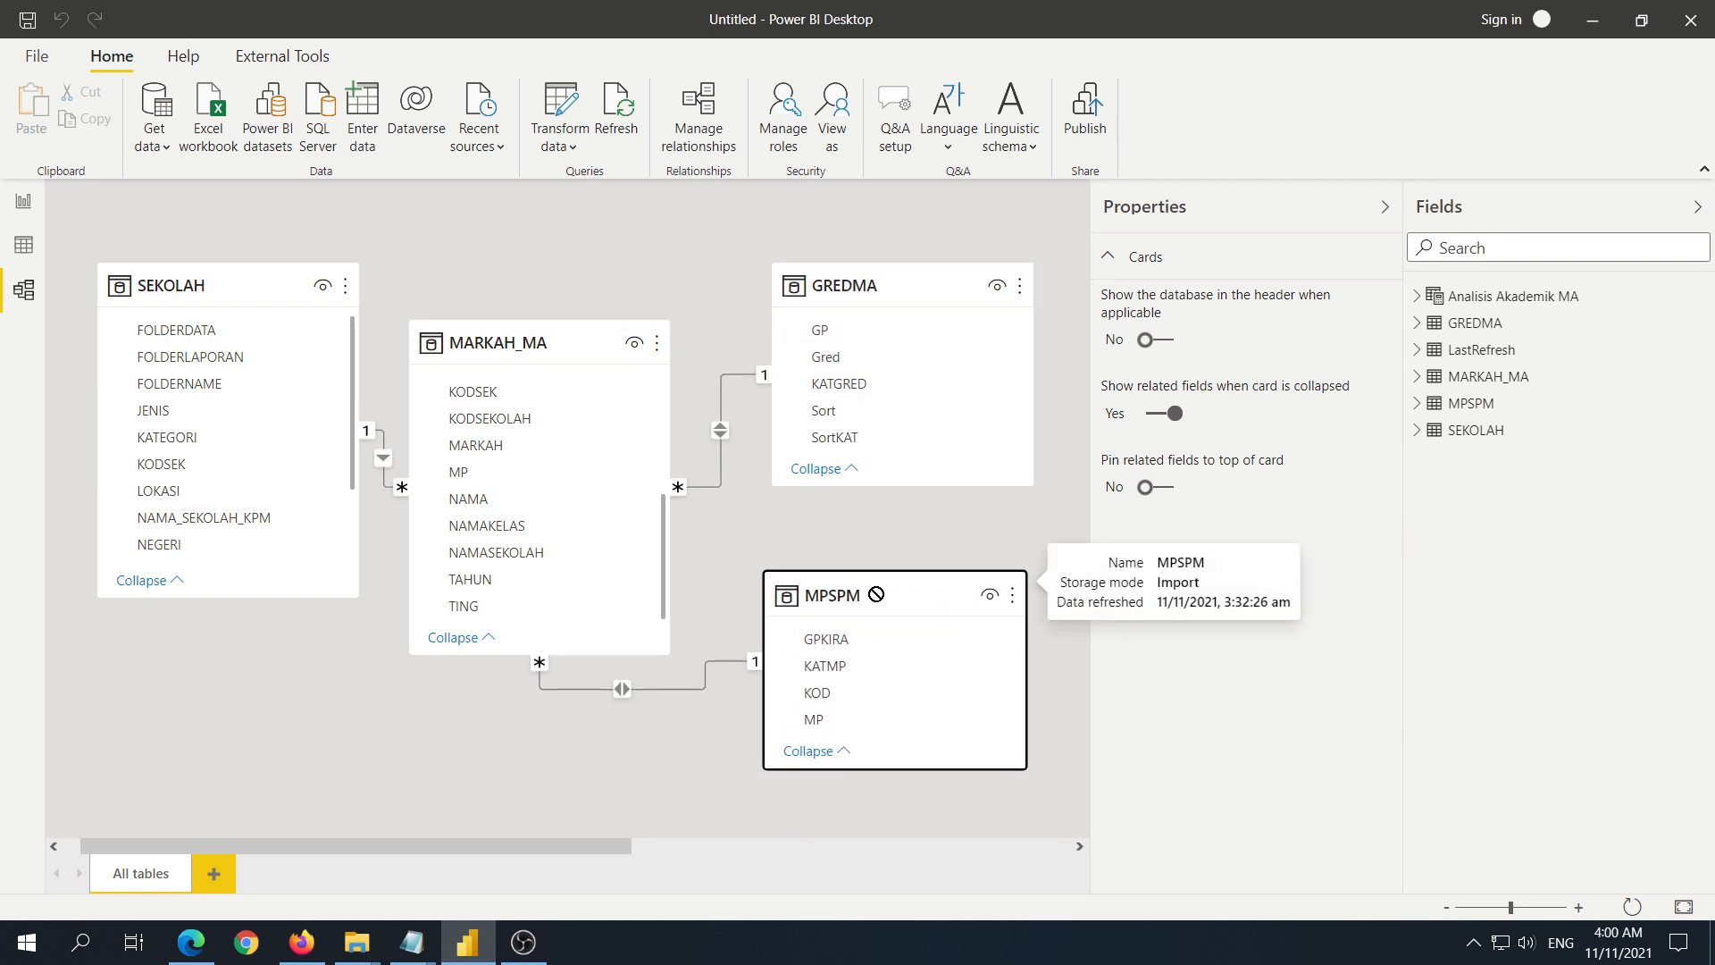
Step: Hide the Gred and MP fields of the MARKAH_MA table in report view
scroll(641, 563, up, 5)
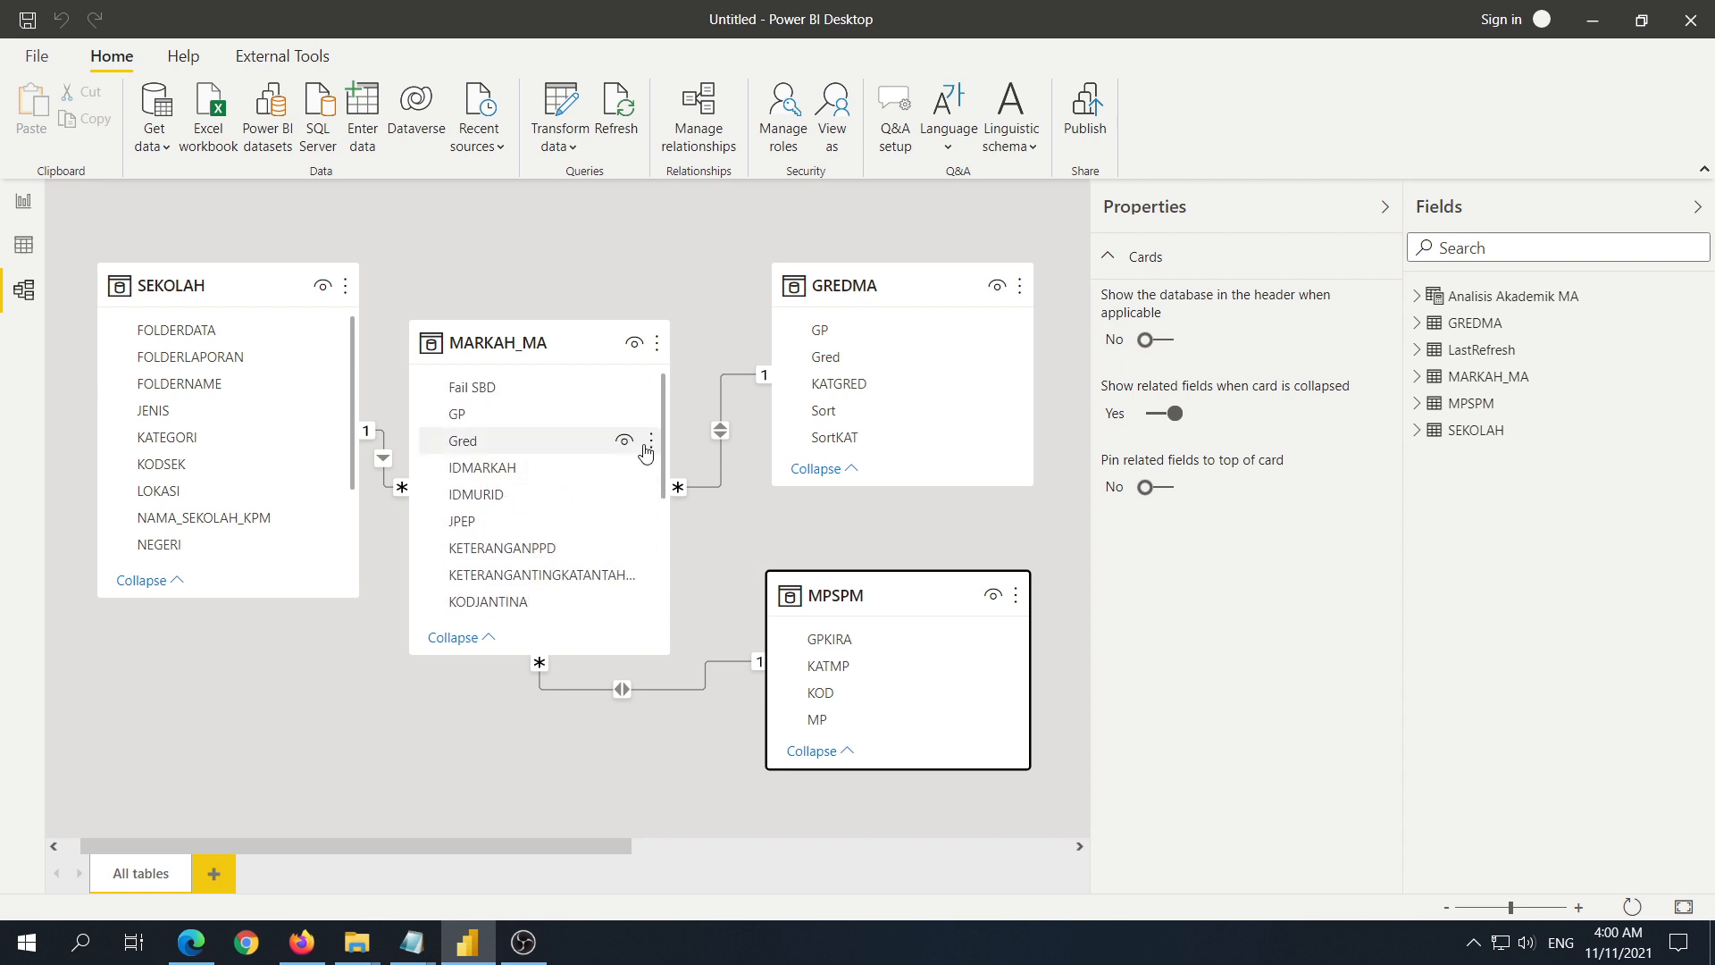
click(652, 447)
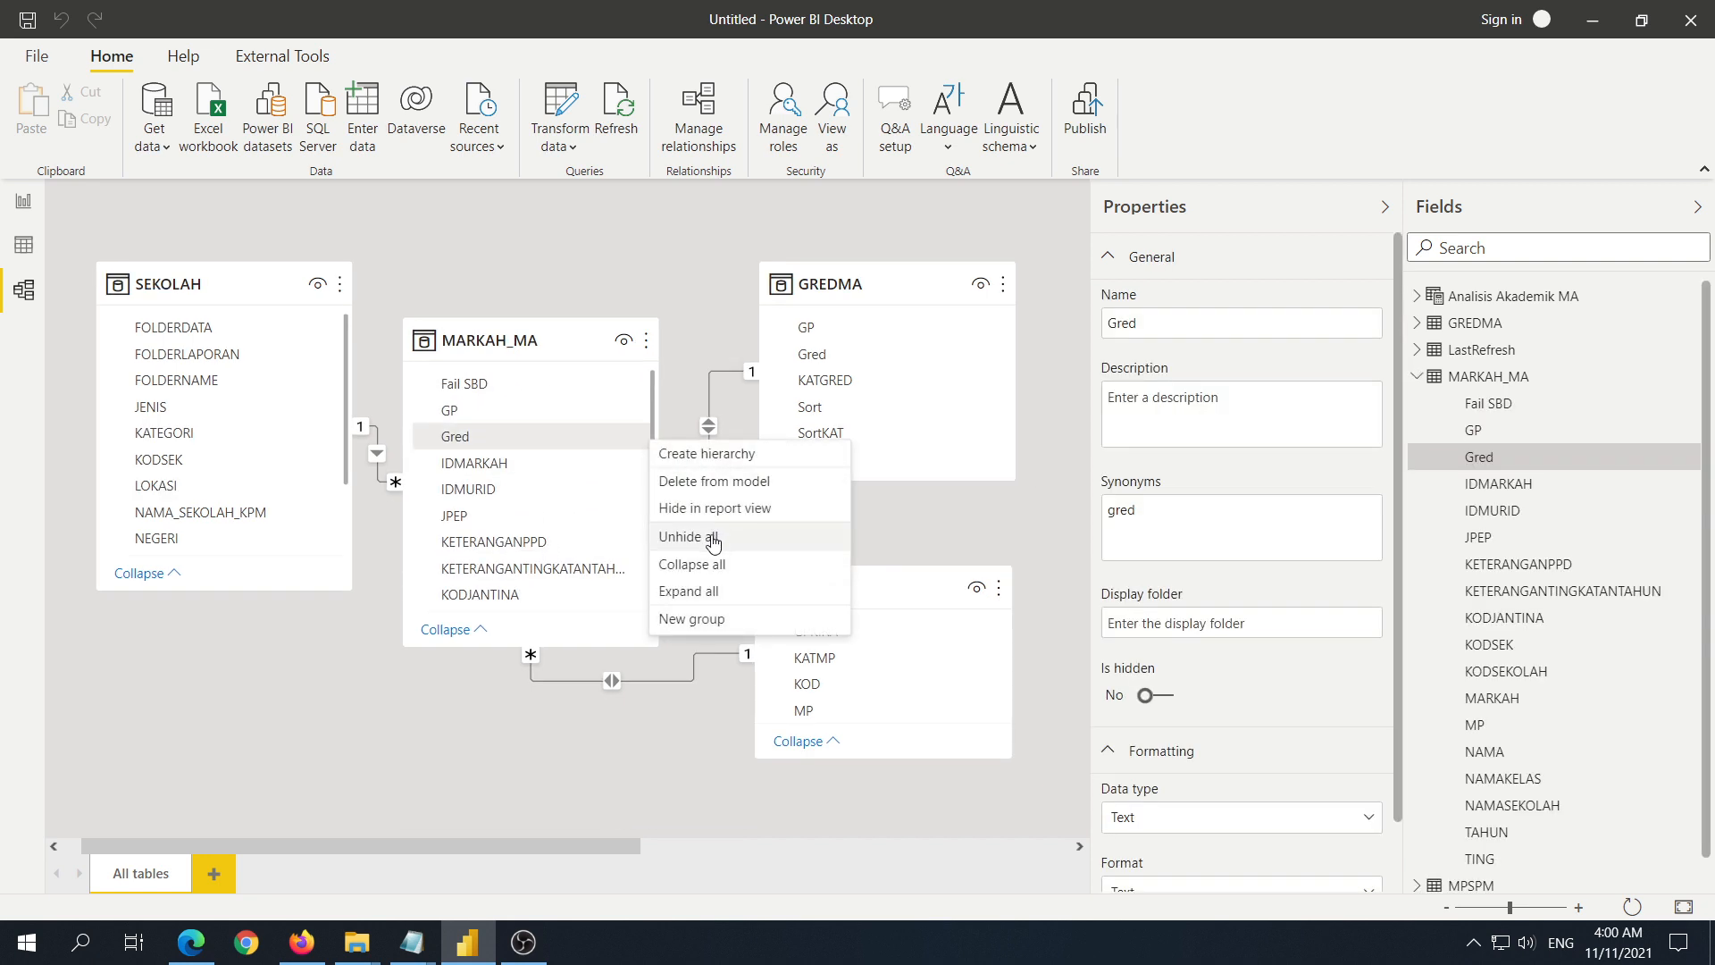
click(693, 508)
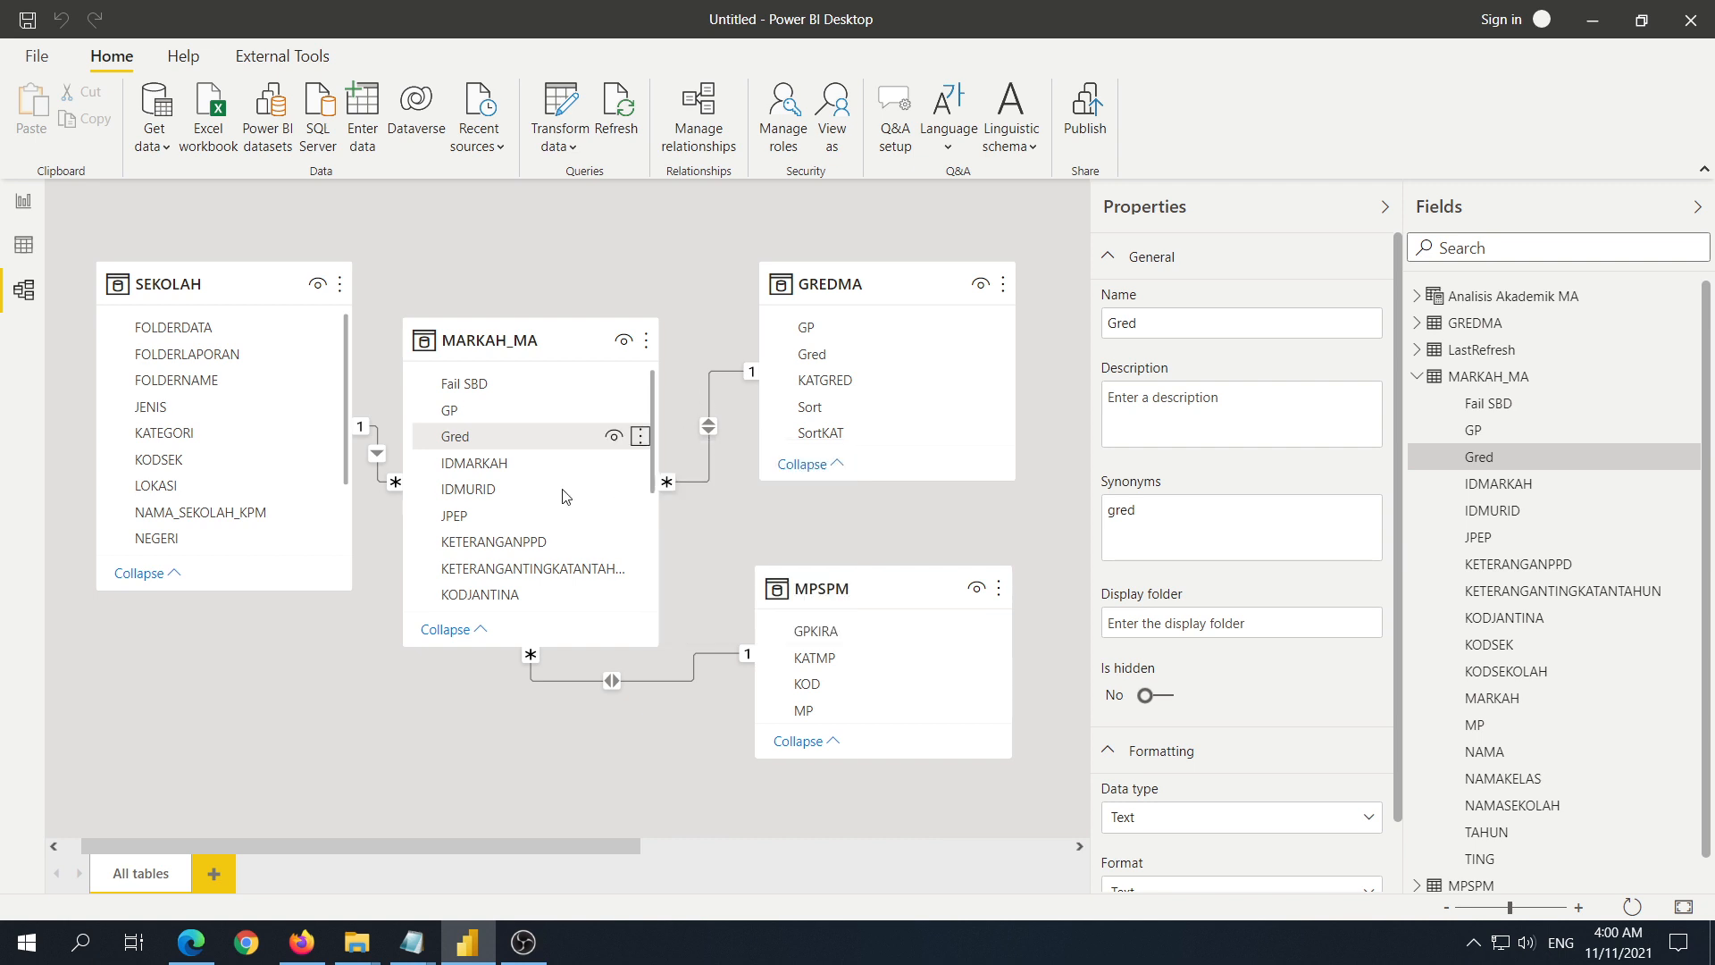
scroll(579, 508, down, 3)
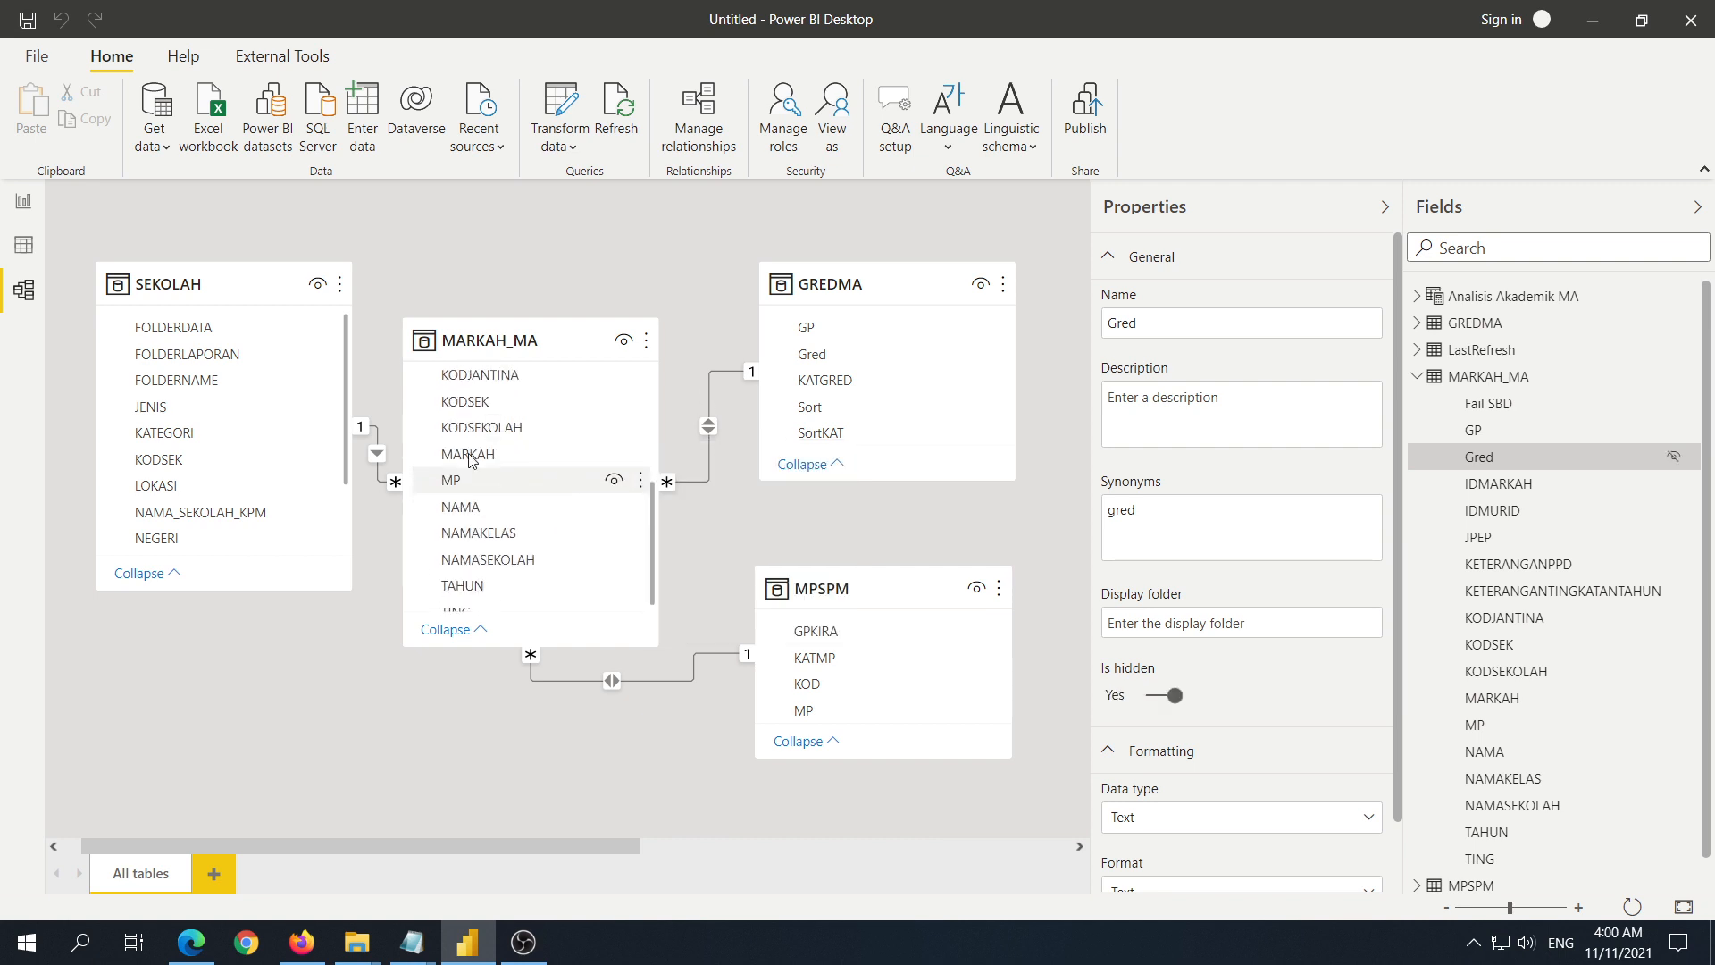
click(640, 480)
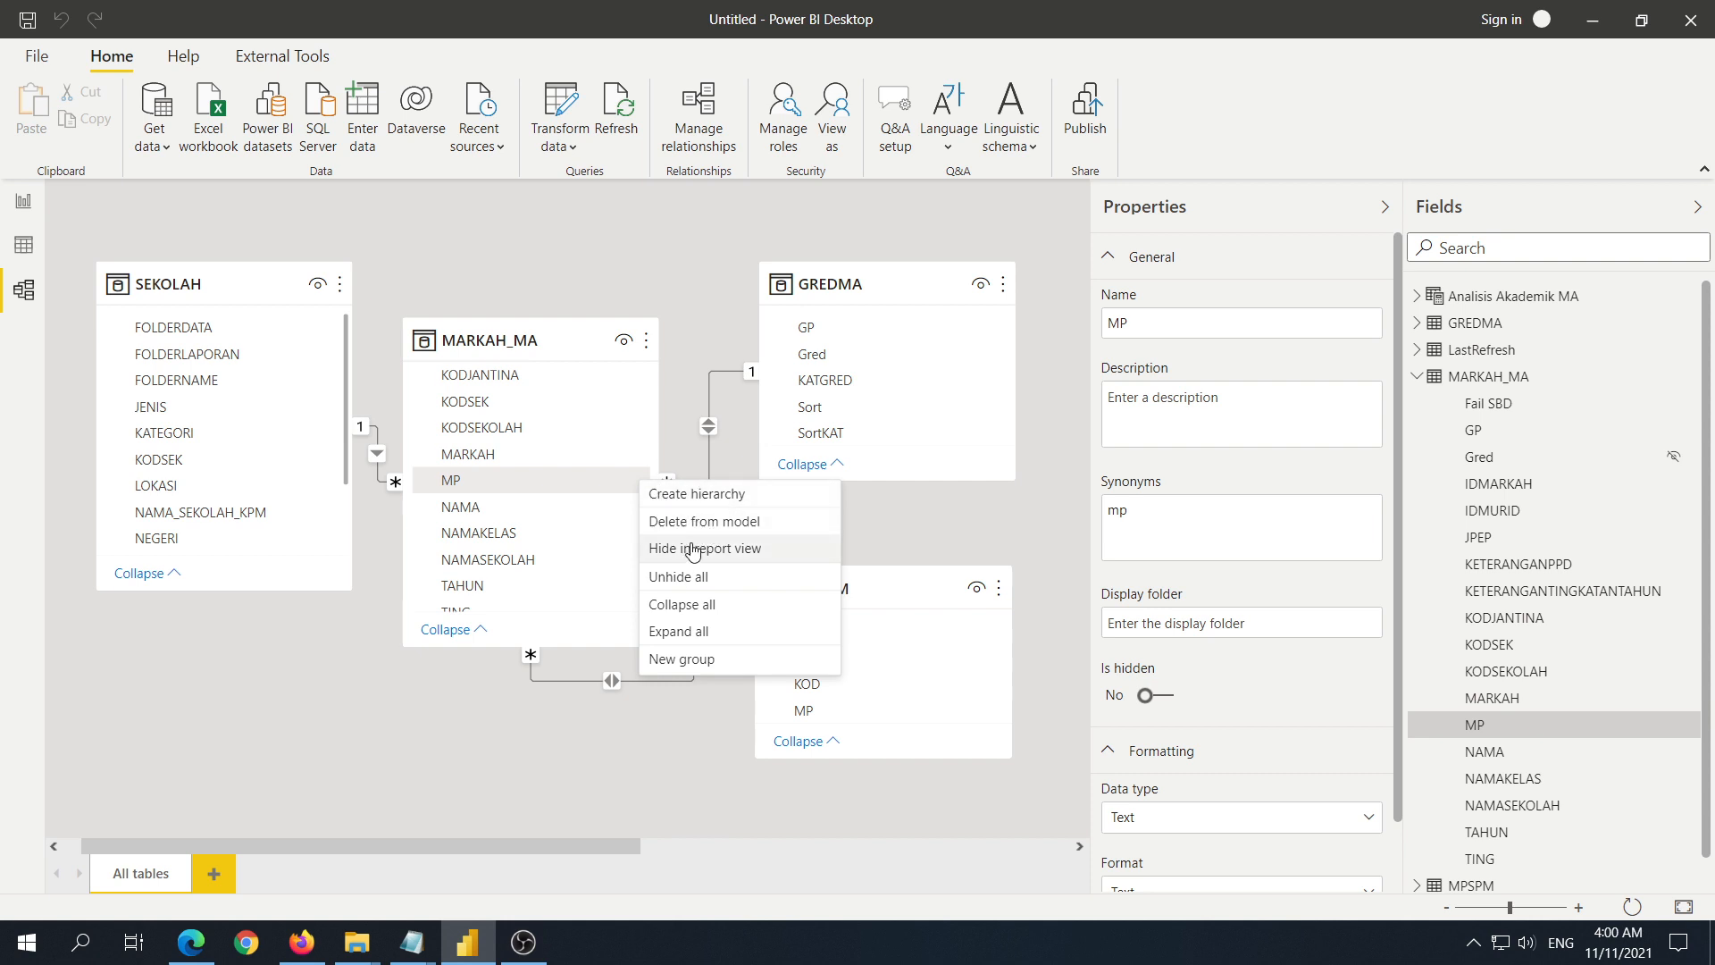
click(693, 551)
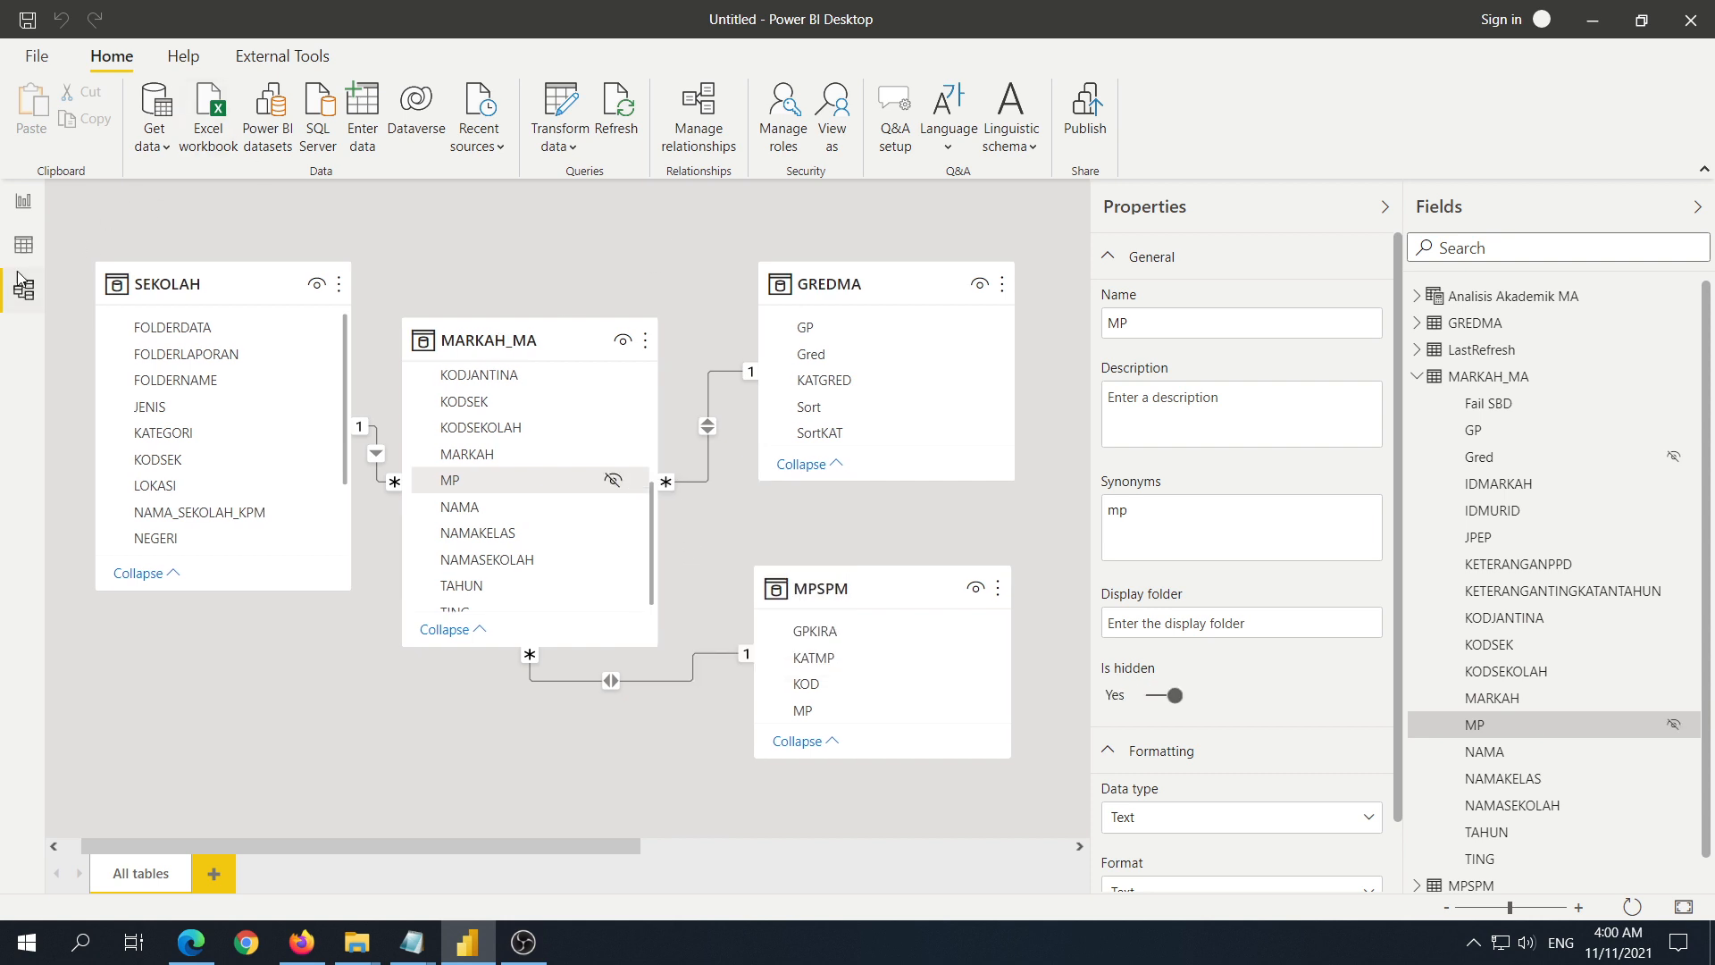
Step: Show the MARKAH_MA table's data, examine its columns through to IDMARKAH, and widen the field list
click(24, 248)
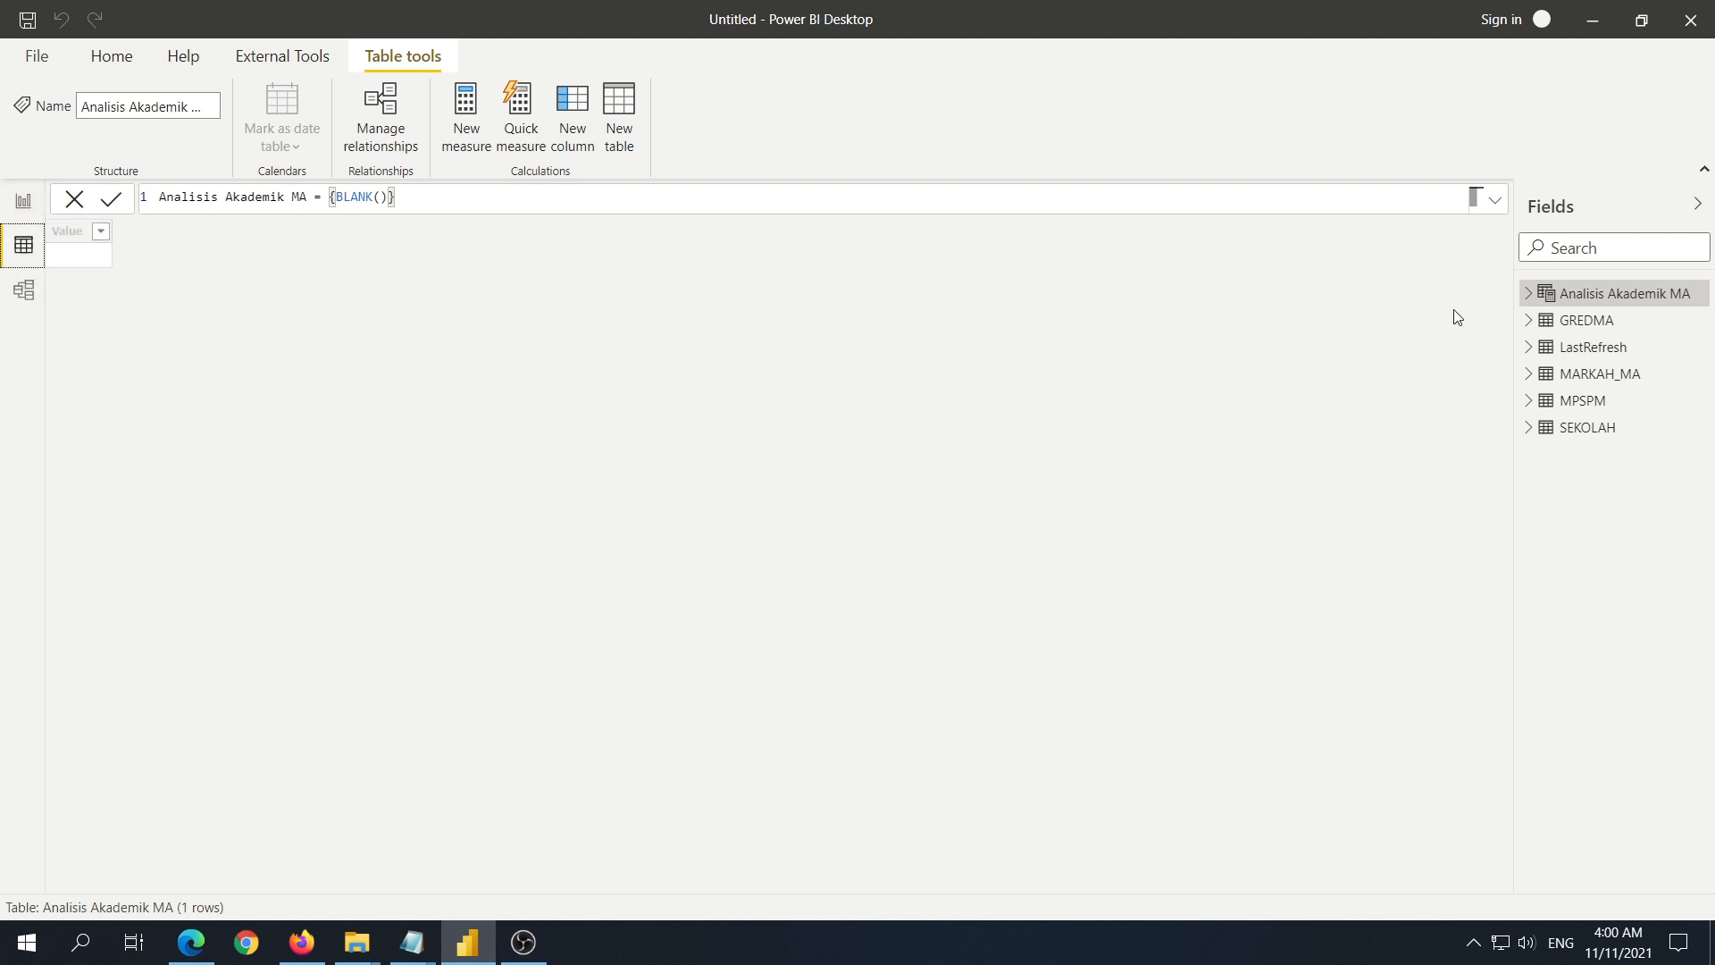
click(1559, 350)
click(1599, 375)
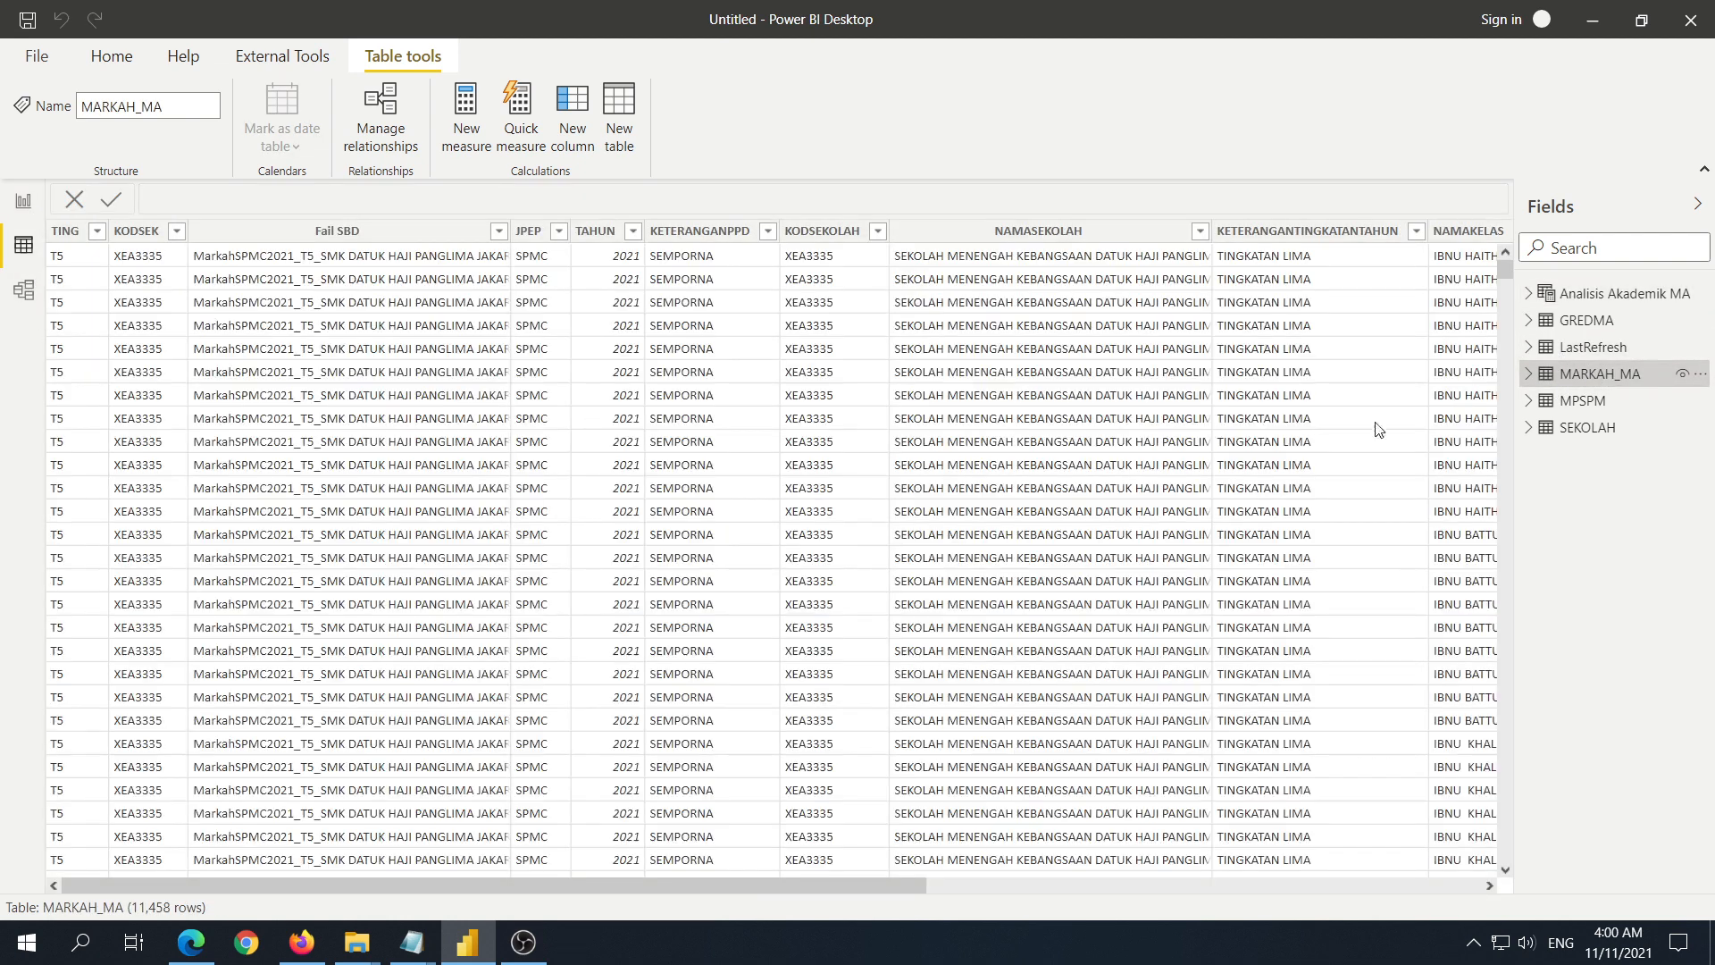
drag(710, 882, 1461, 885)
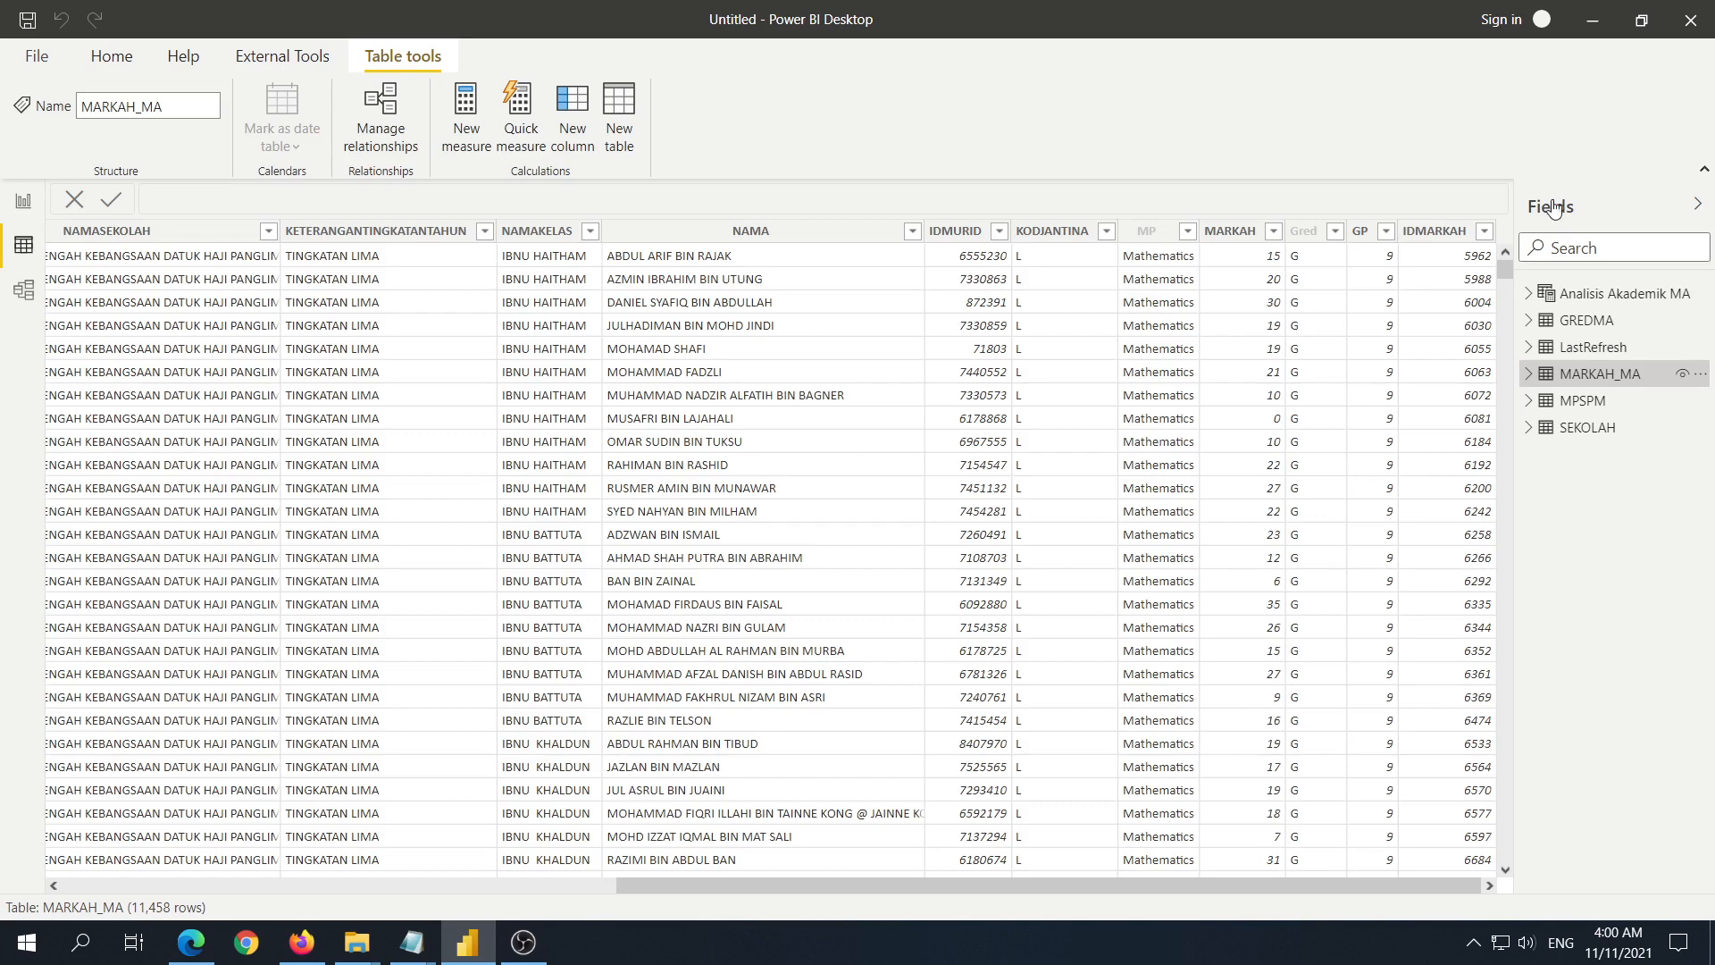
drag(1516, 193, 1431, 268)
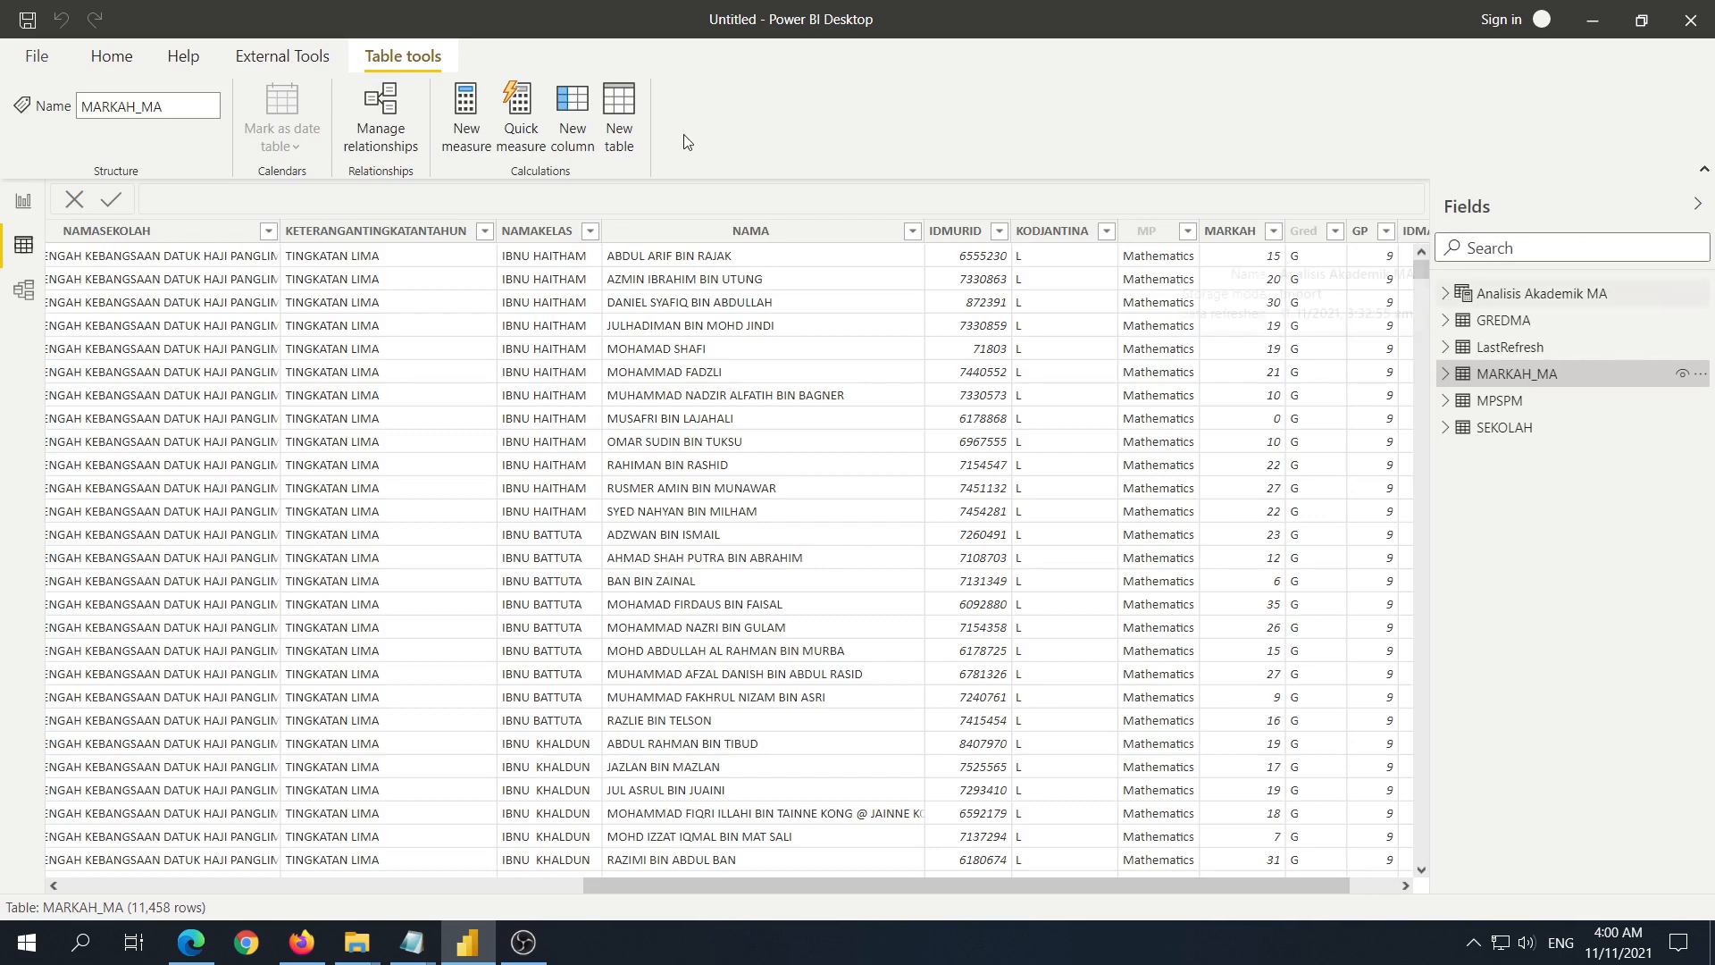
Step: Create the measure "Measure = 1" in MARKAH_MA and set its home table to Analisis Akademik MA
click(465, 114)
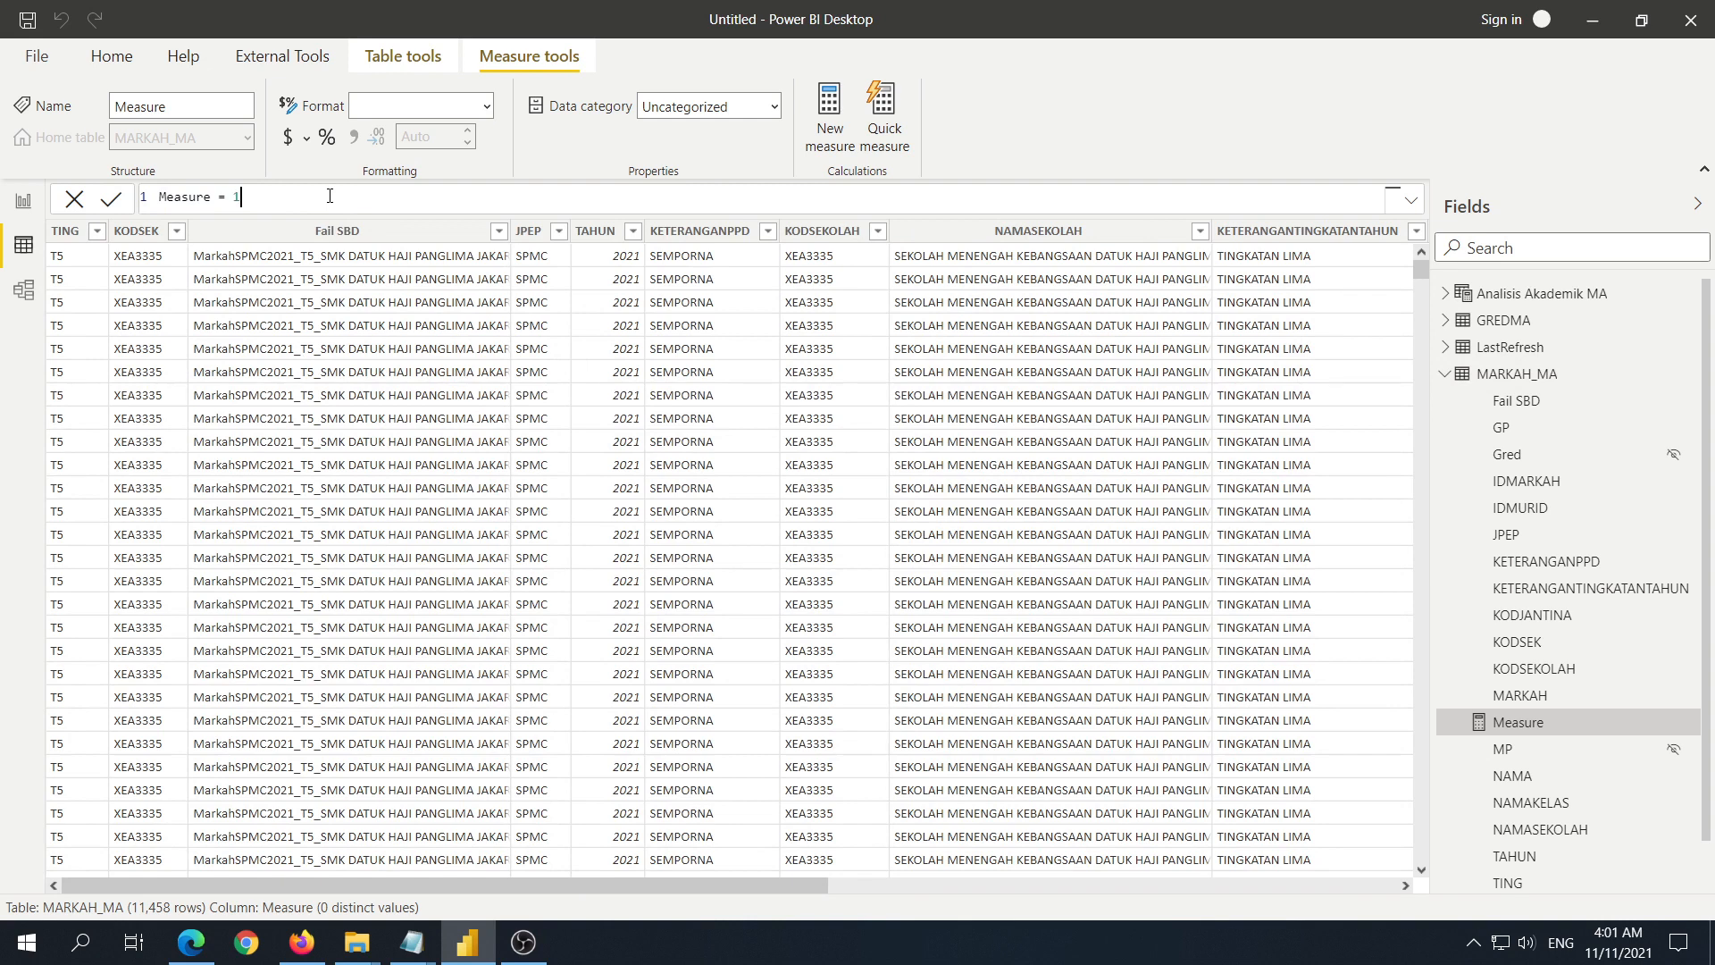
key(Return)
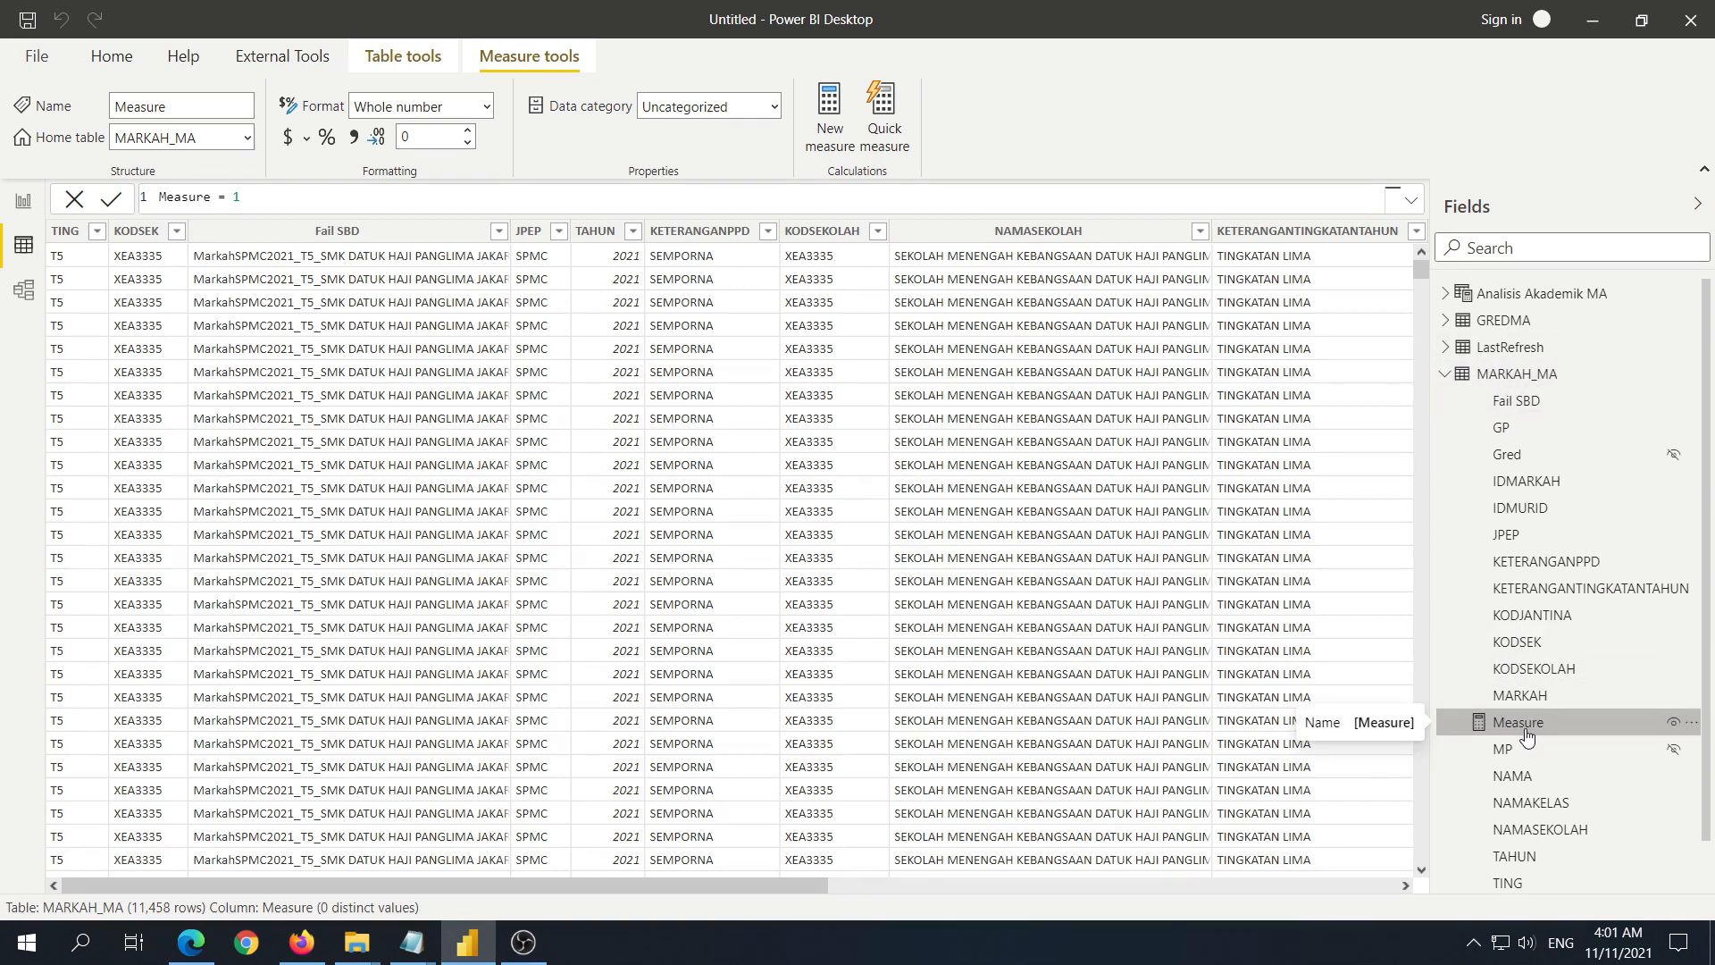
scroll(1530, 728, down, 1)
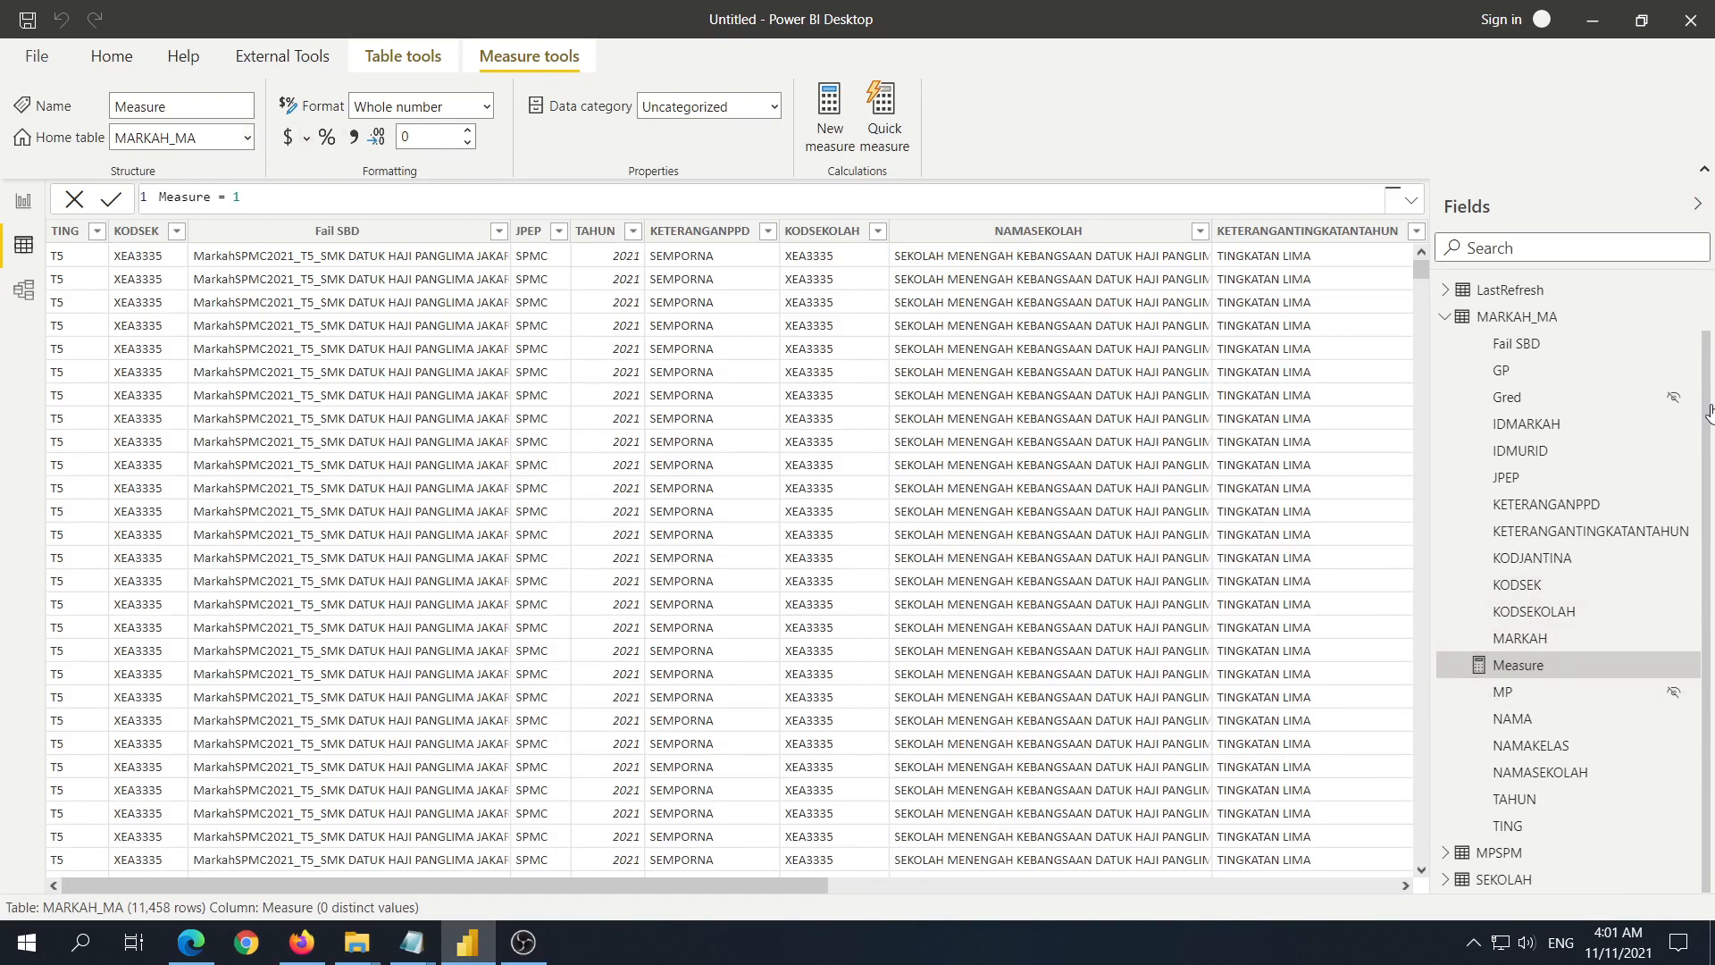
scroll(1497, 411, up, 1)
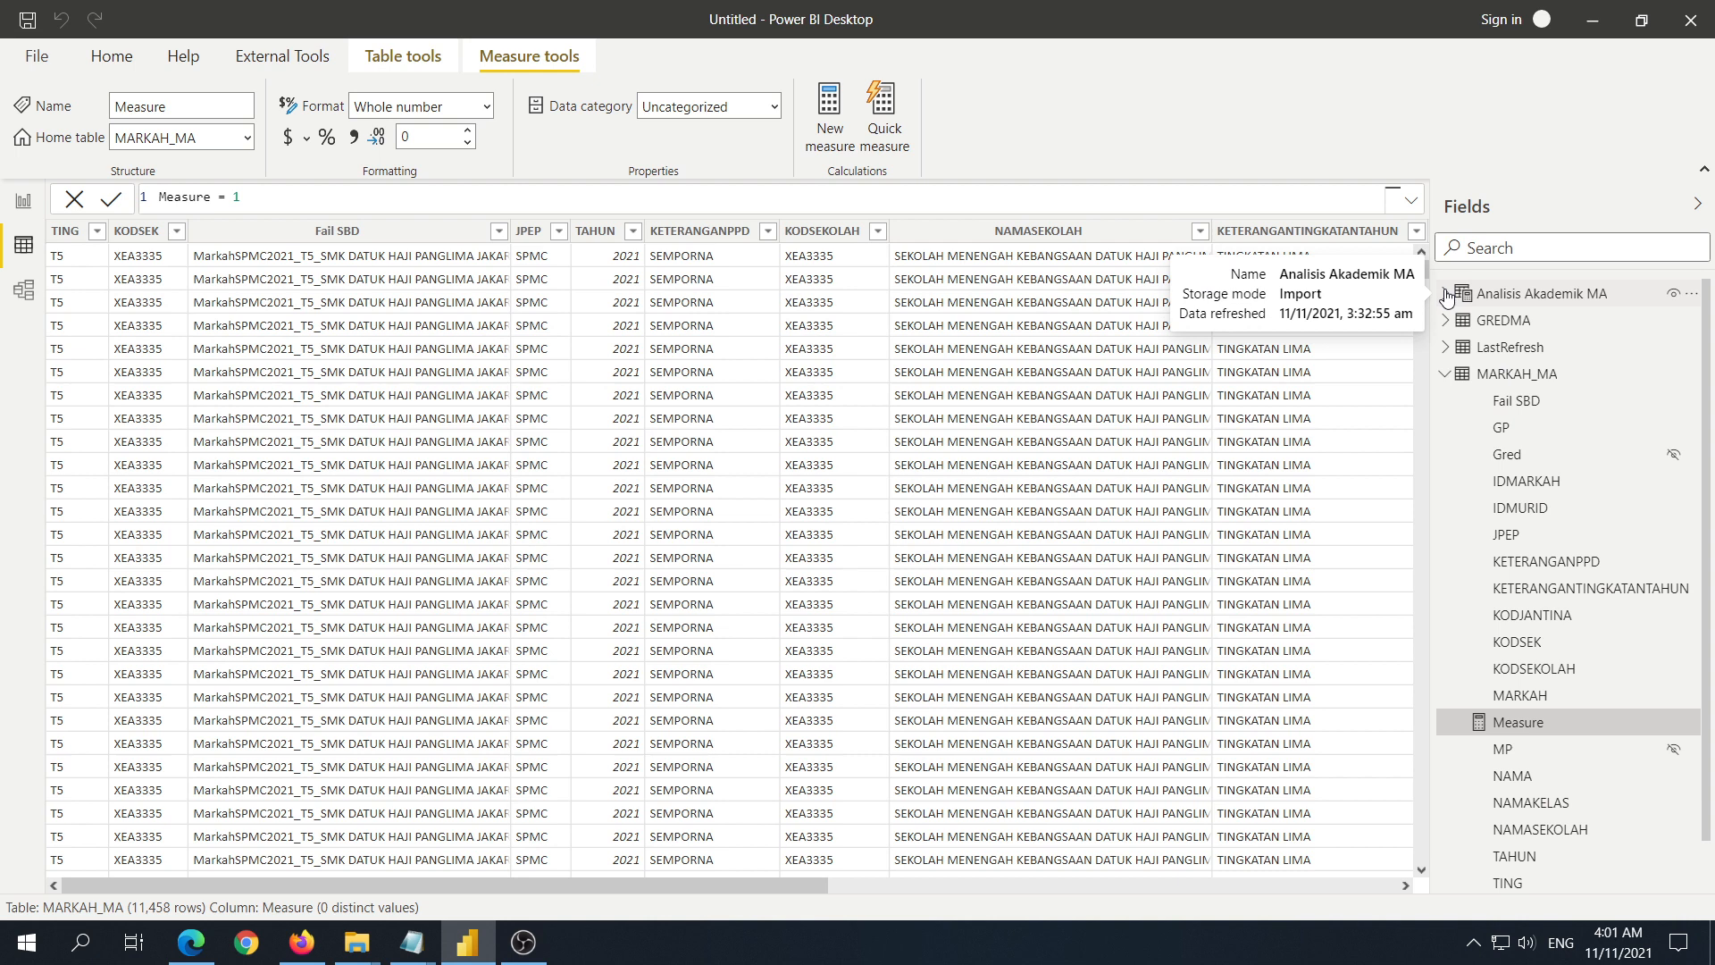
click(247, 137)
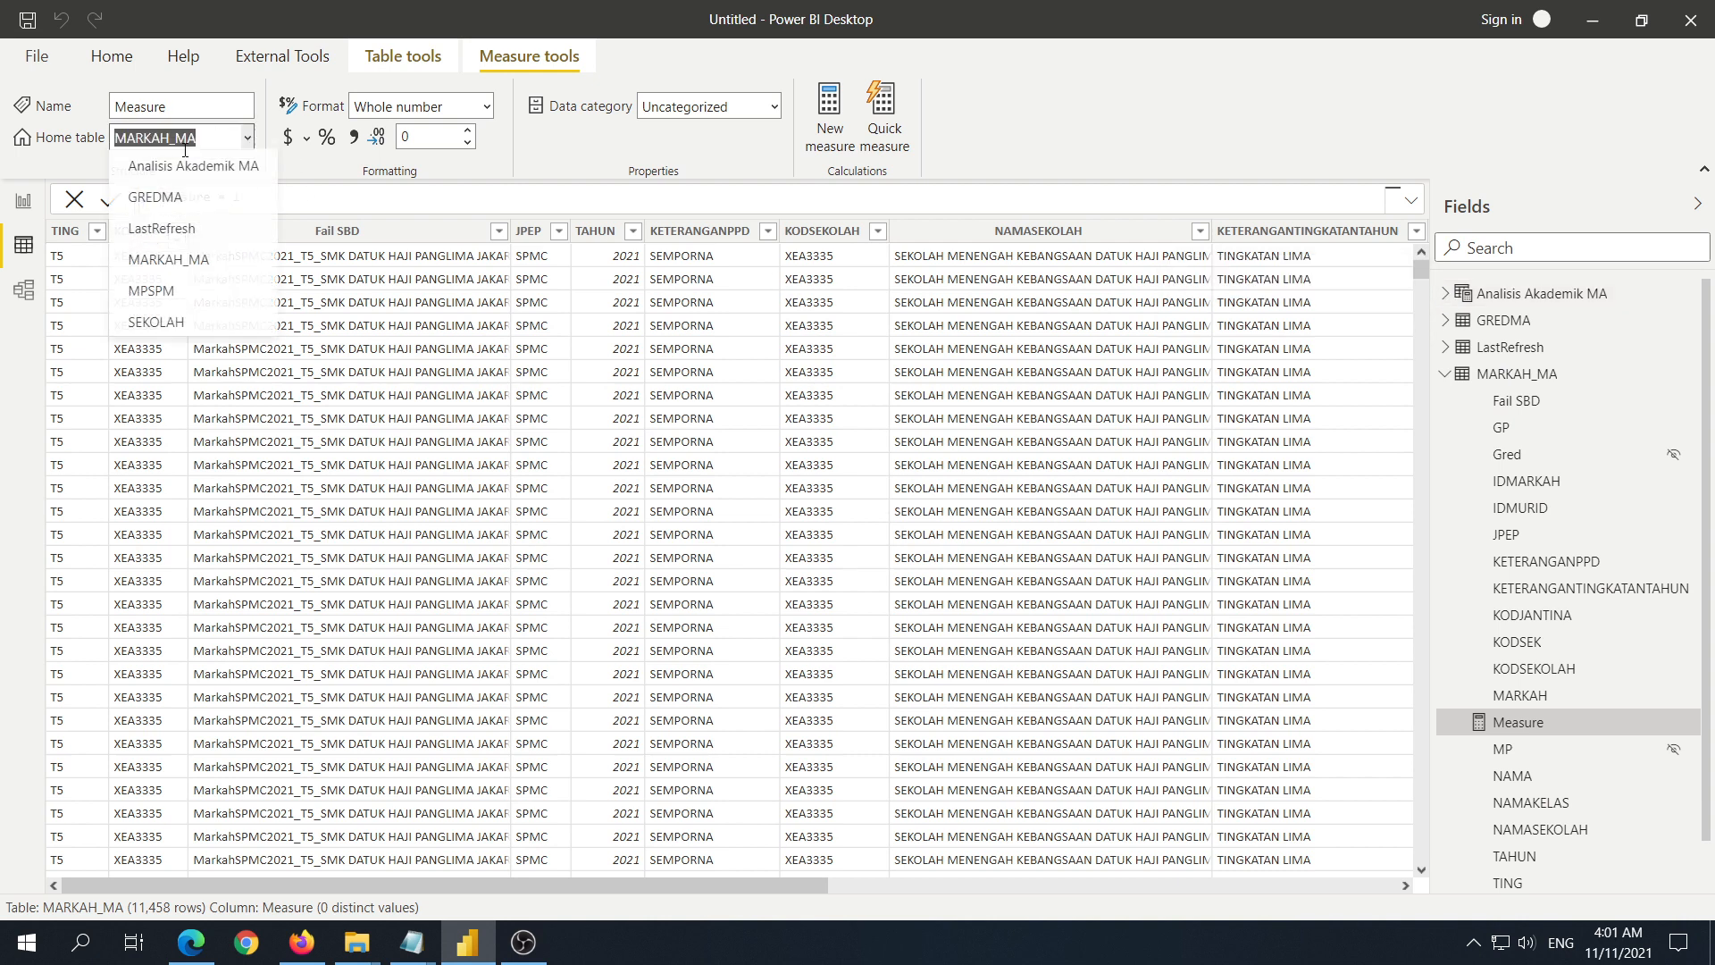
click(179, 168)
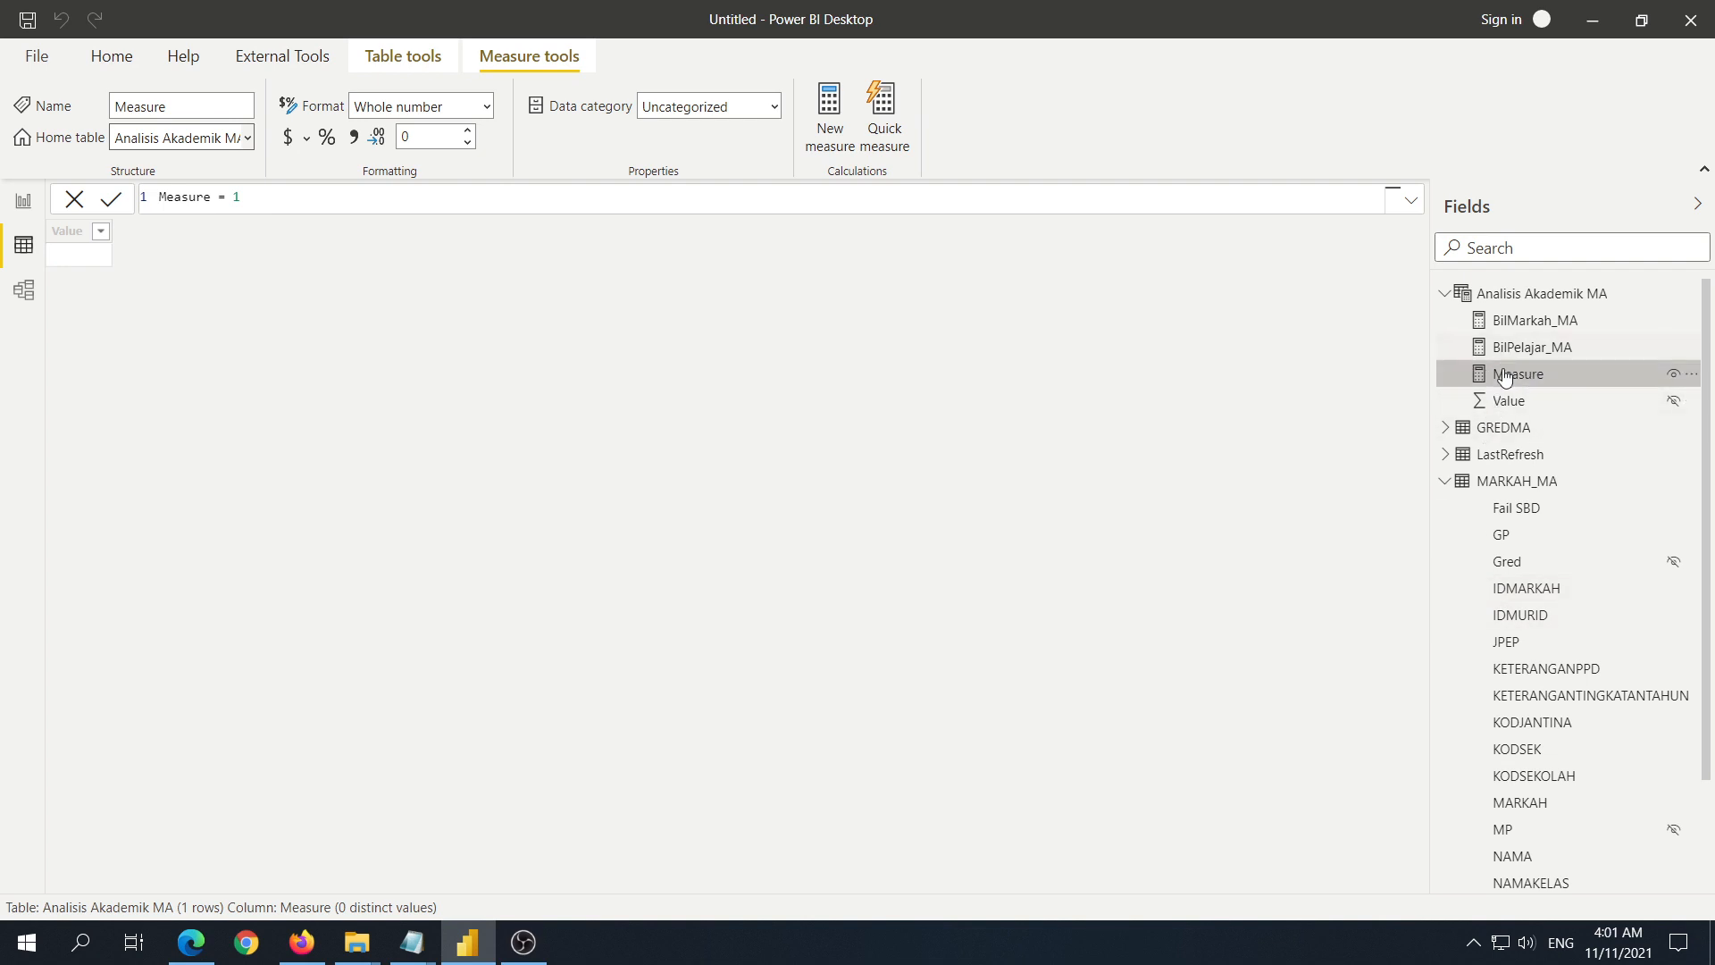
Step: Delete the sample measure named Measure from the Analisis Akademik MA table
click(1691, 373)
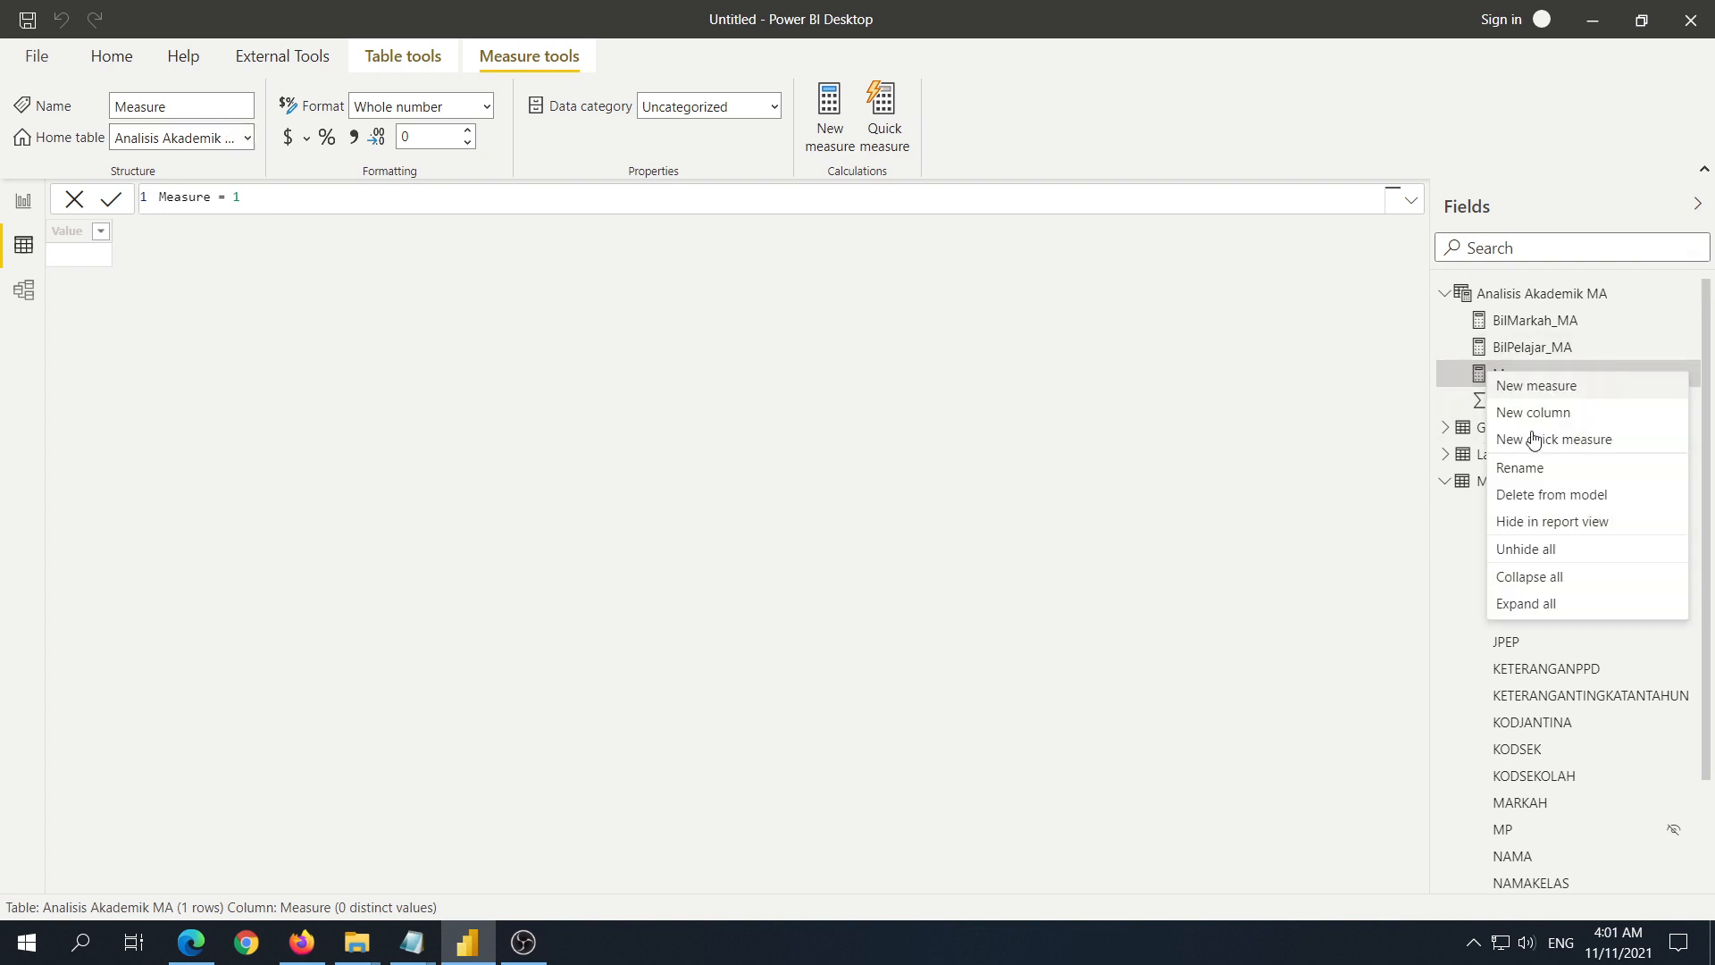
click(1542, 496)
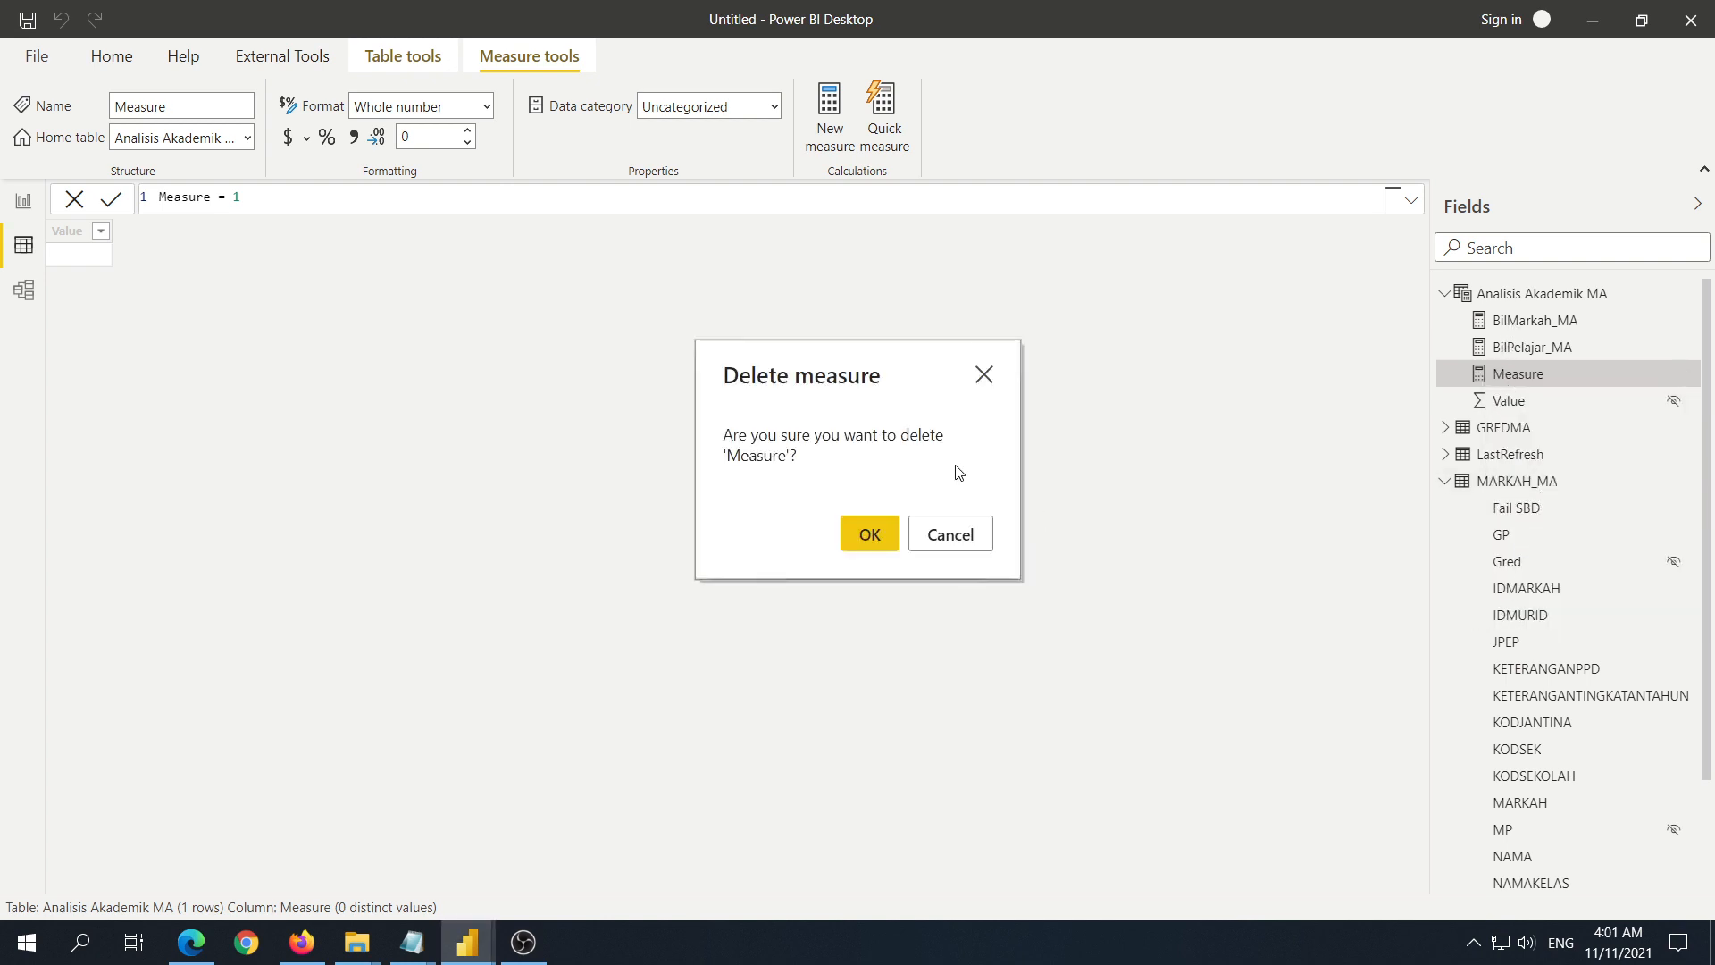
click(869, 534)
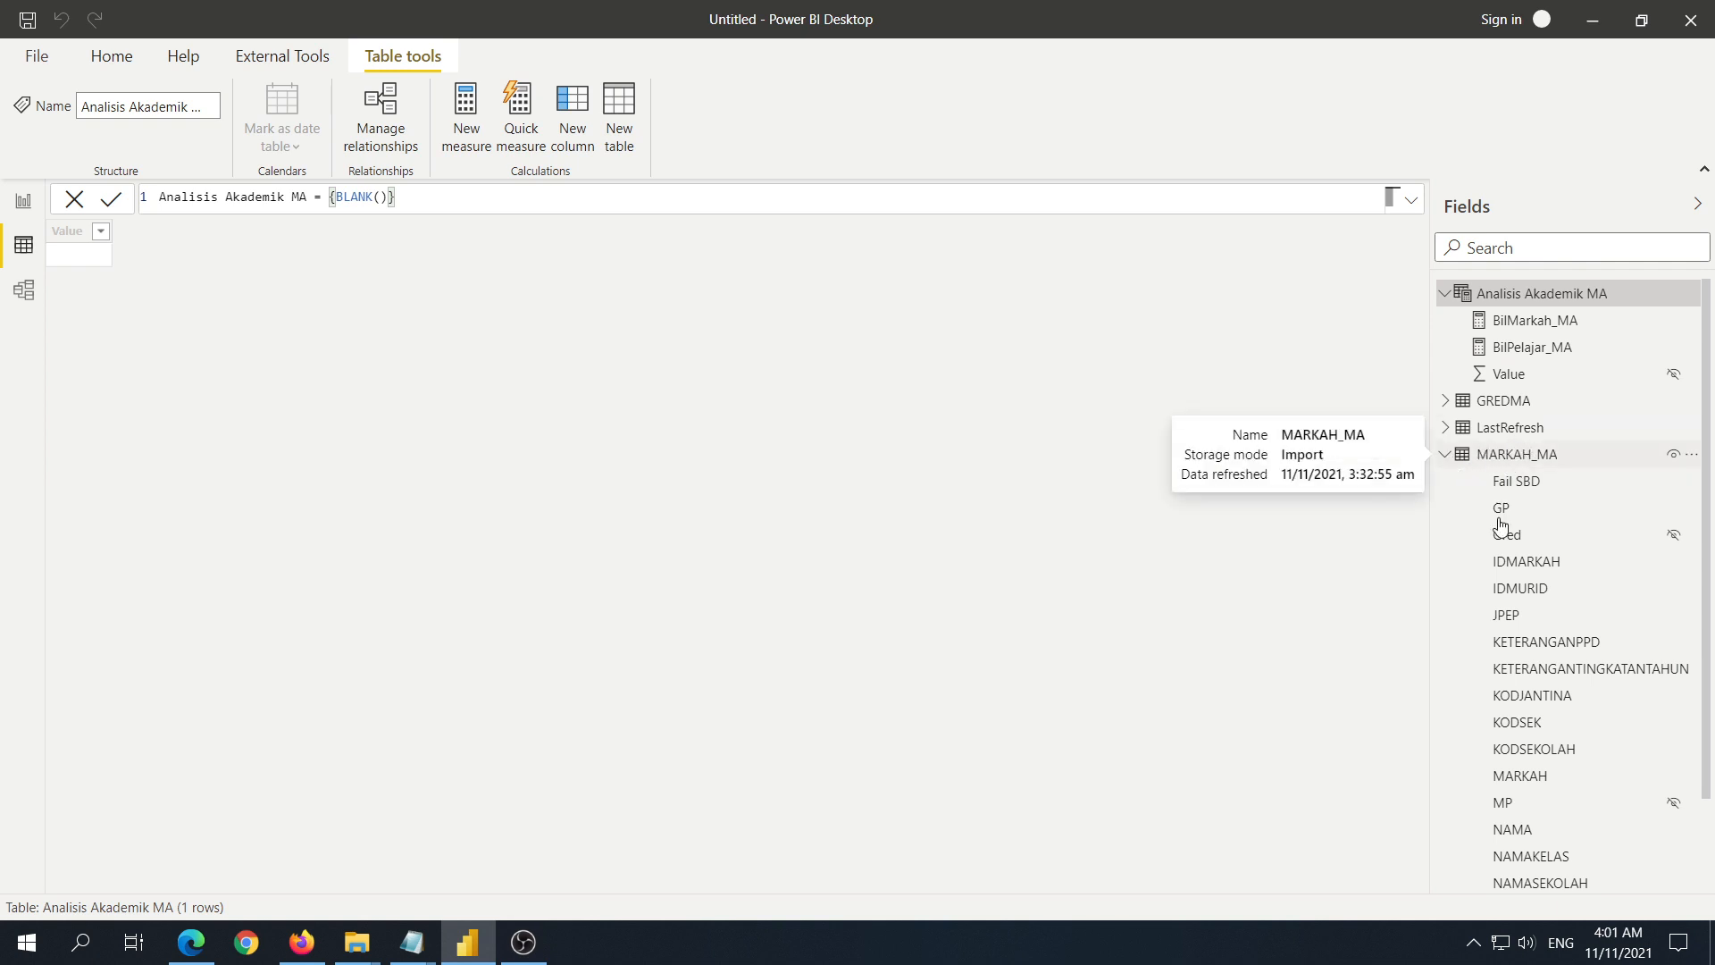
Step: Check the options available for the KODSEK field, collapse MARKAH_MA, and look through the fields of SEKOLAH and MPSPM
scroll(1550, 702, down, 2)
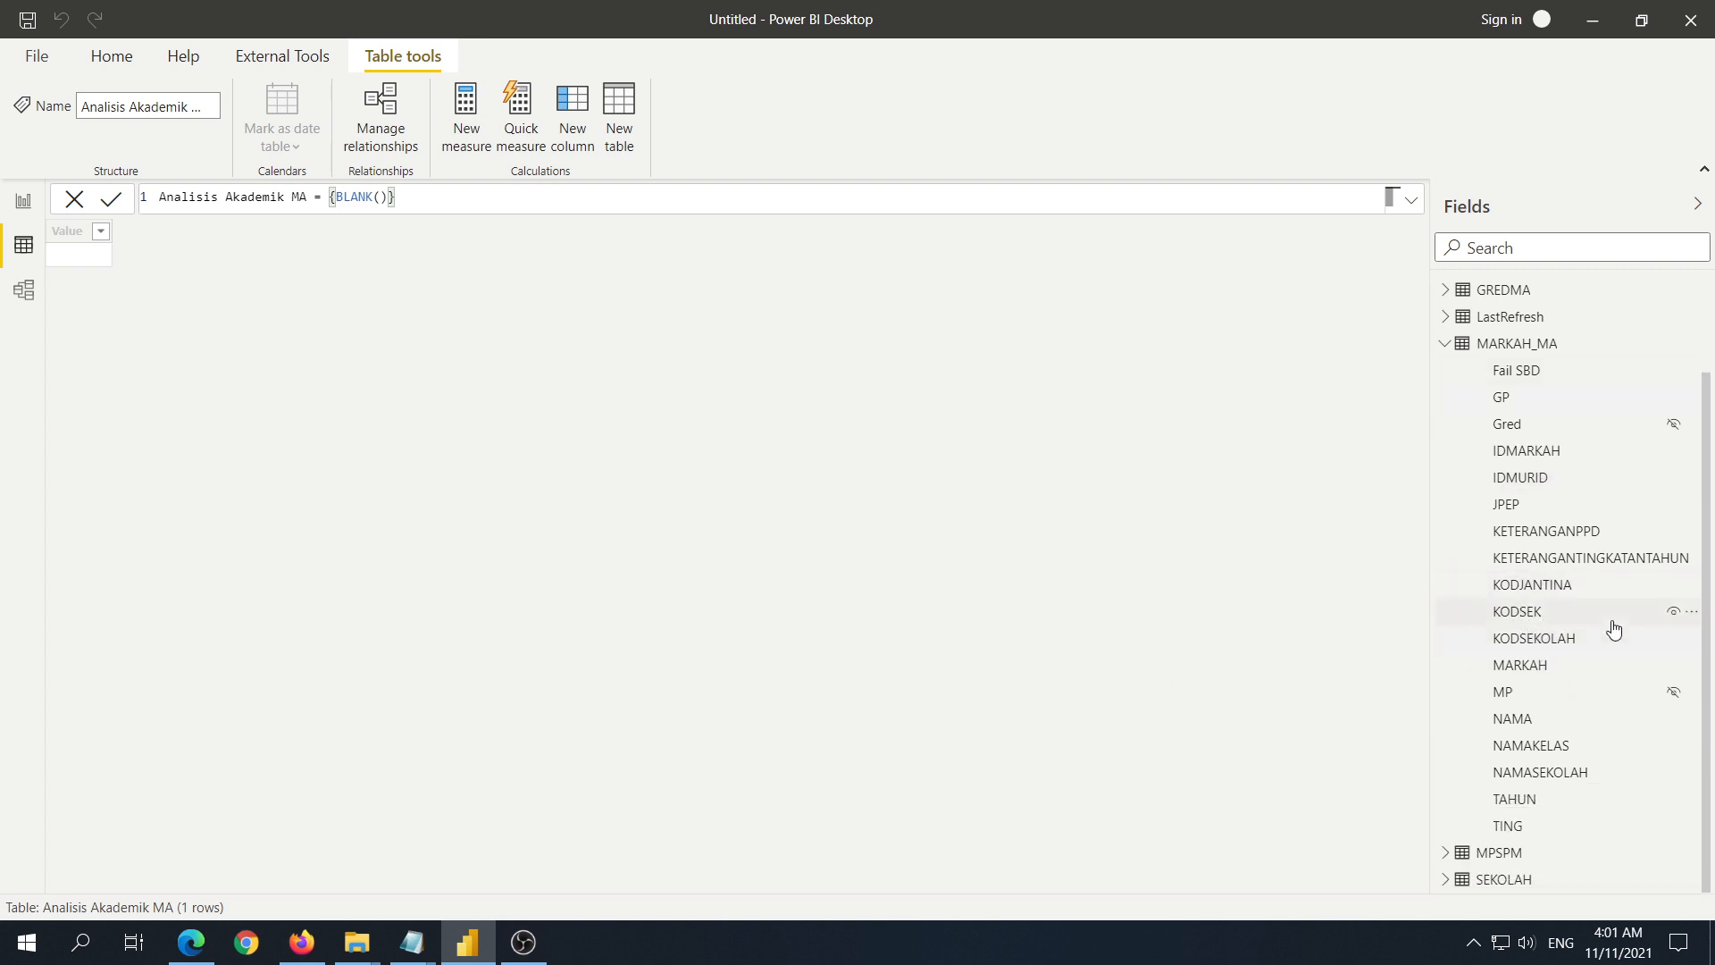
click(1693, 611)
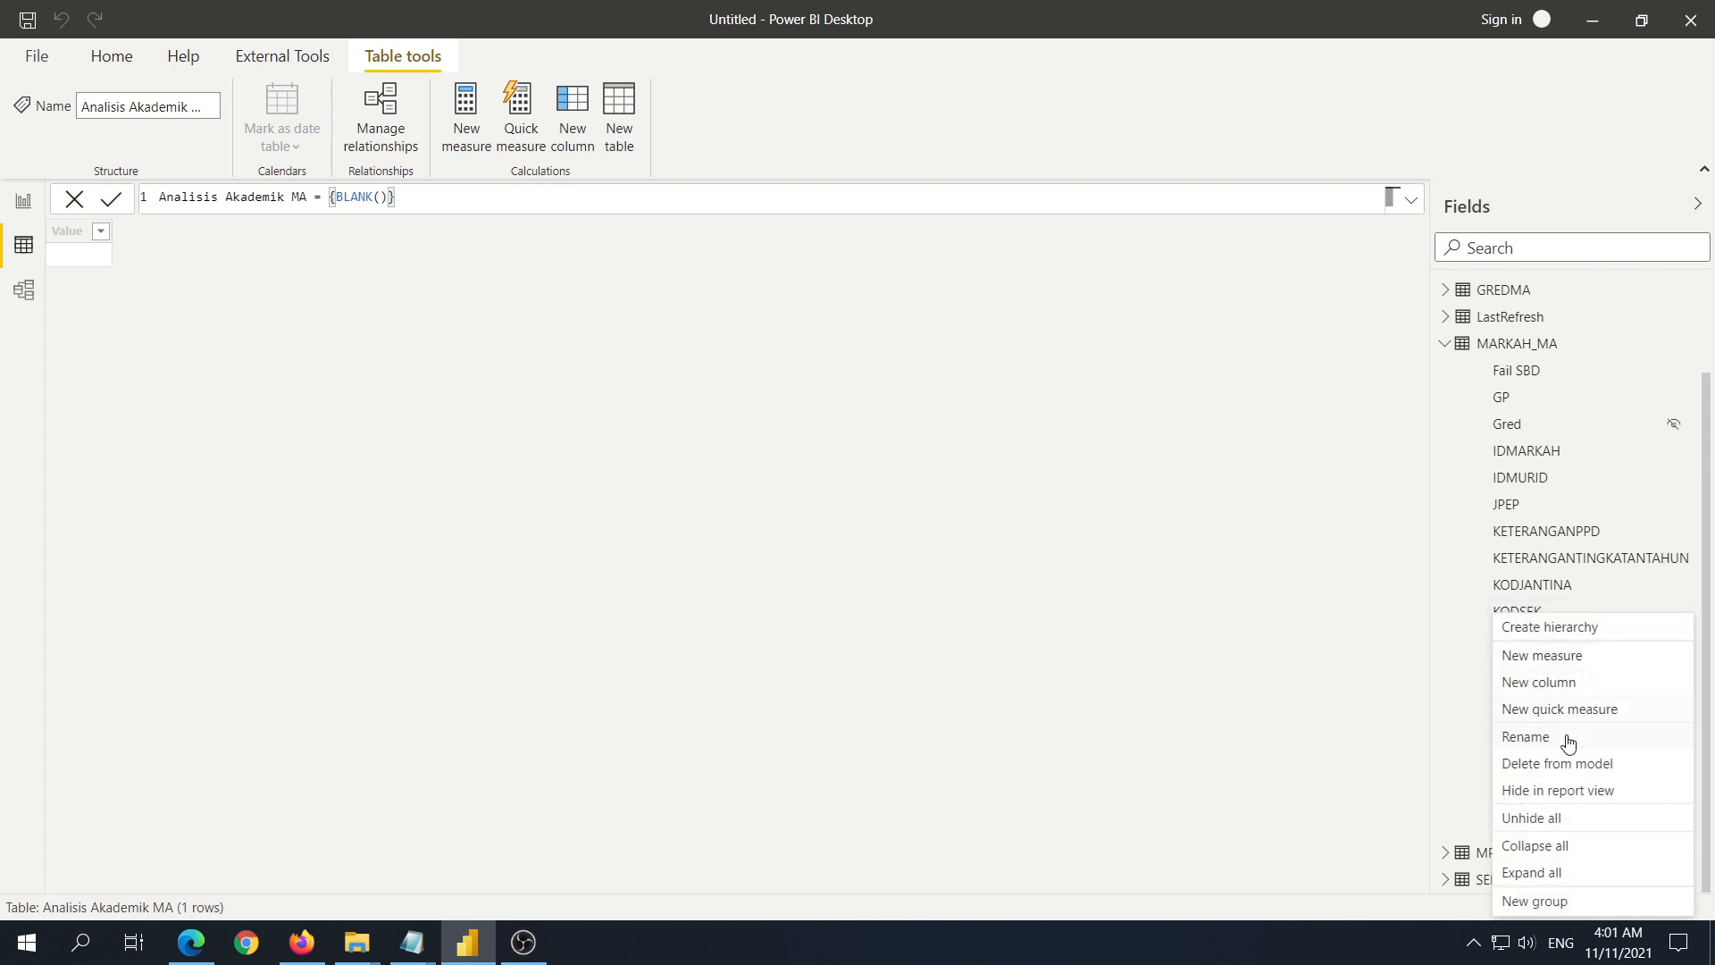
click(1446, 343)
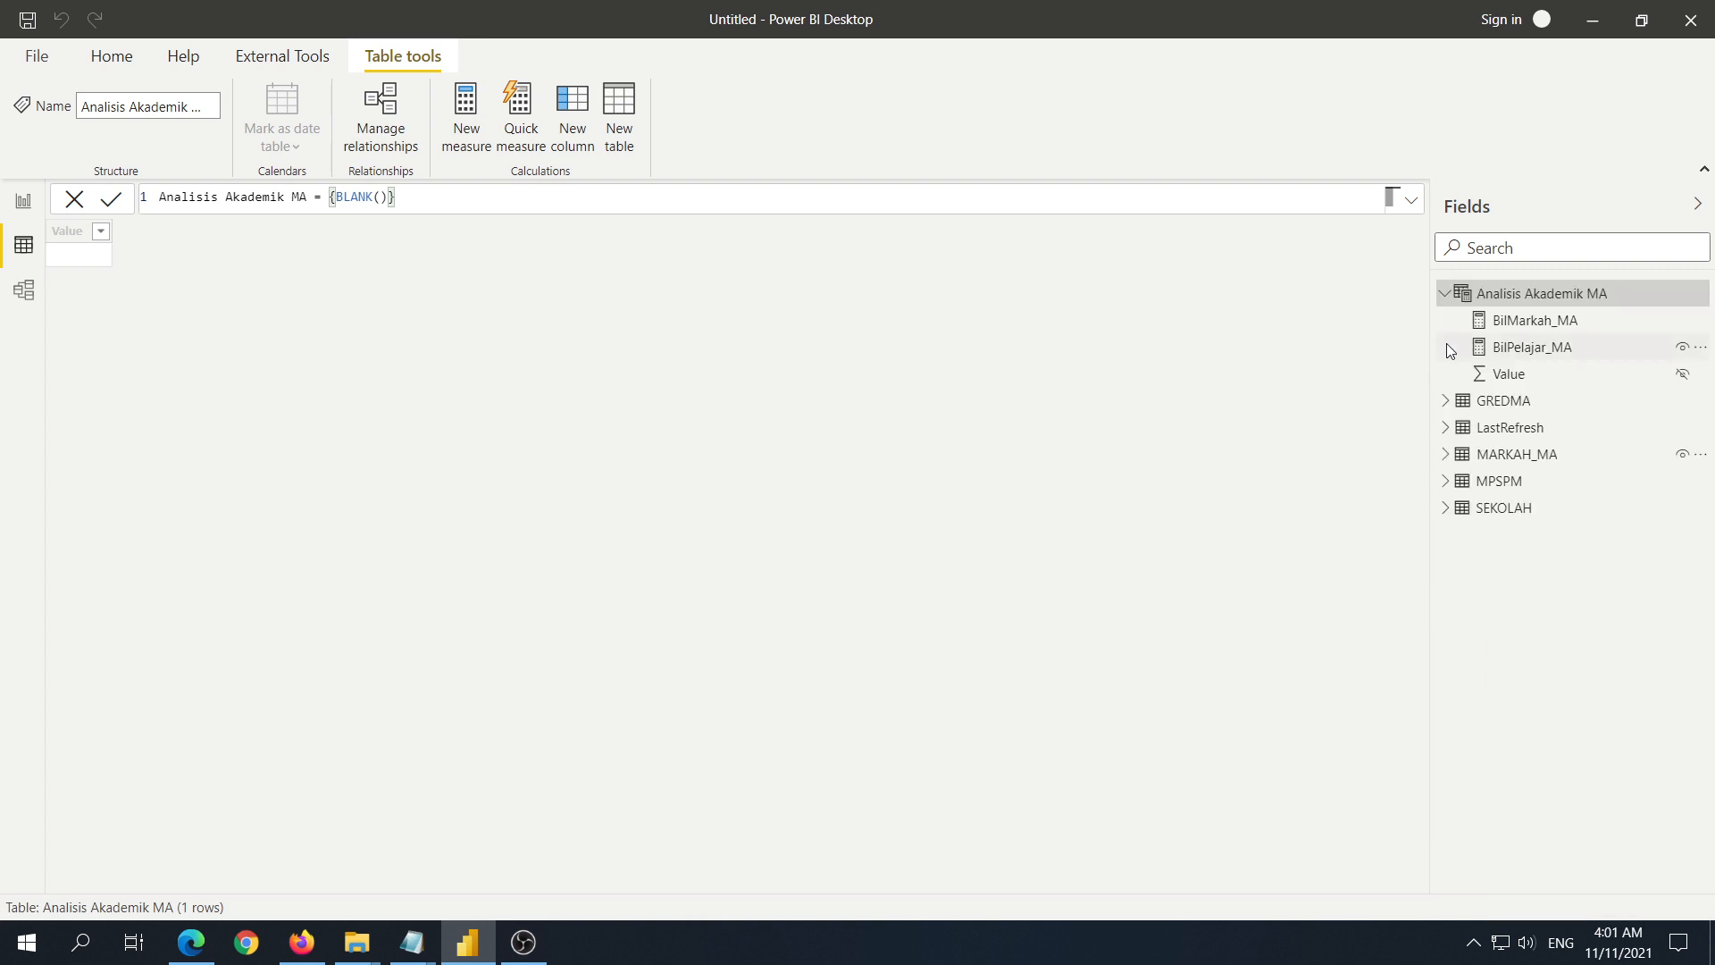
click(1445, 509)
click(1447, 510)
click(1447, 483)
click(1446, 482)
Step: Examine the IDMARKAH column in MARKAH_MA and the COUNT formula that uses it in the BilMarkah_MA measure
click(1516, 453)
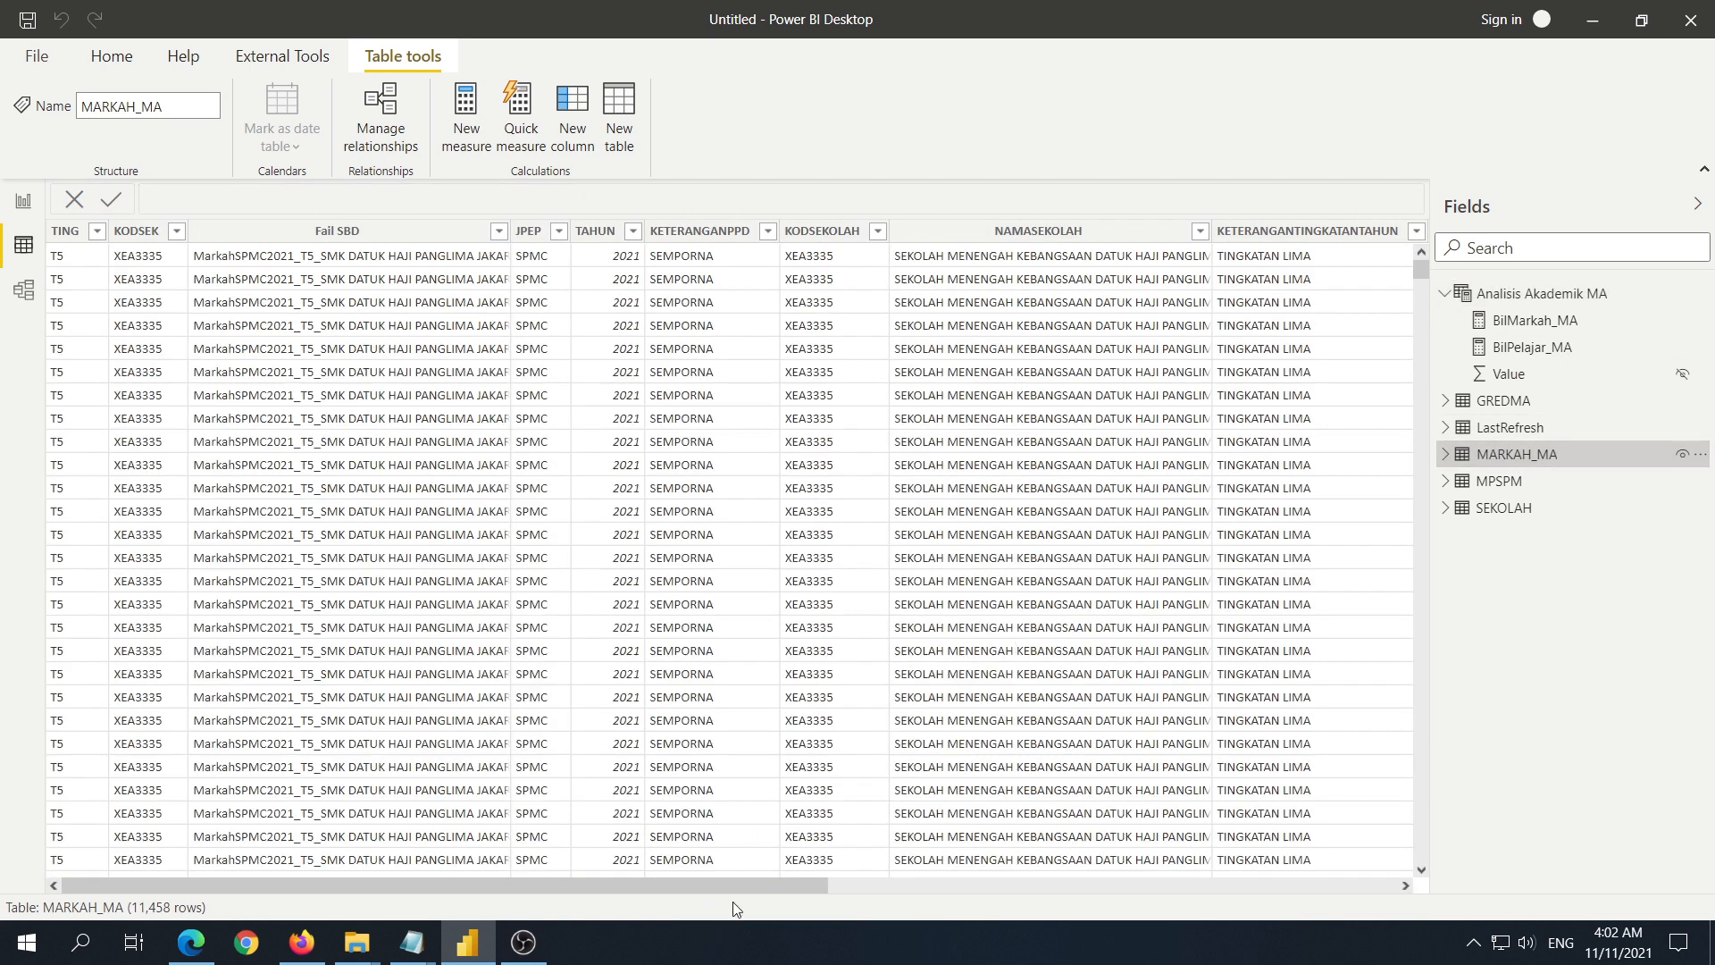
click(854, 883)
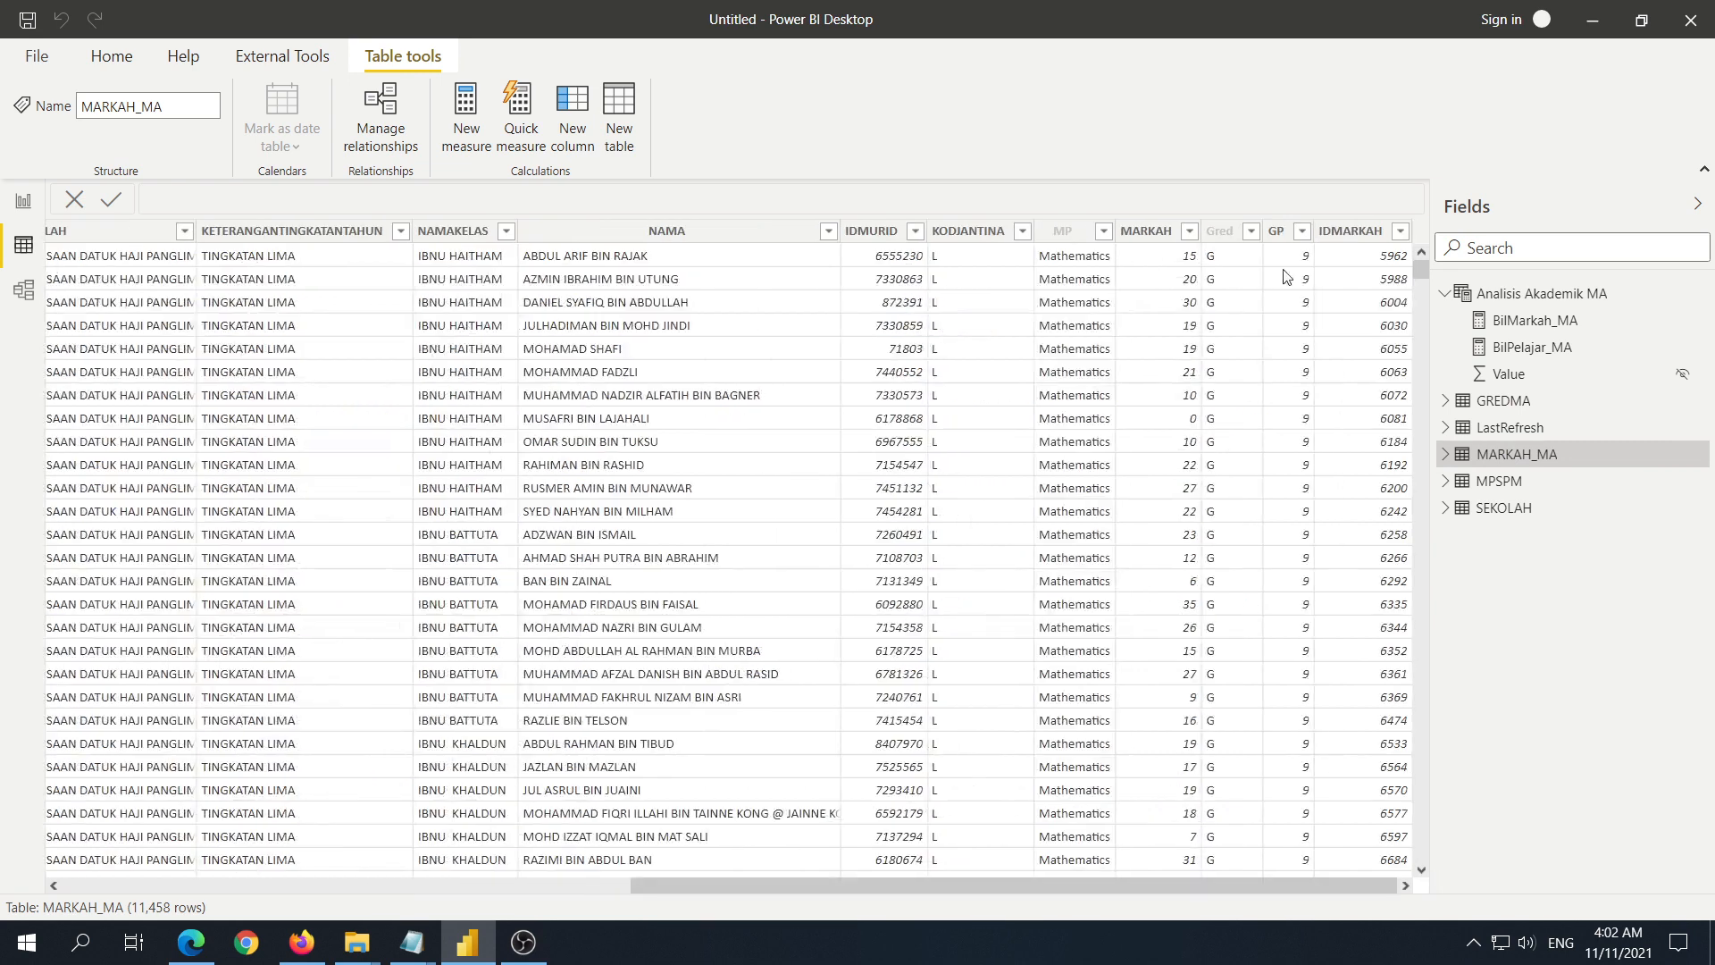
click(1535, 324)
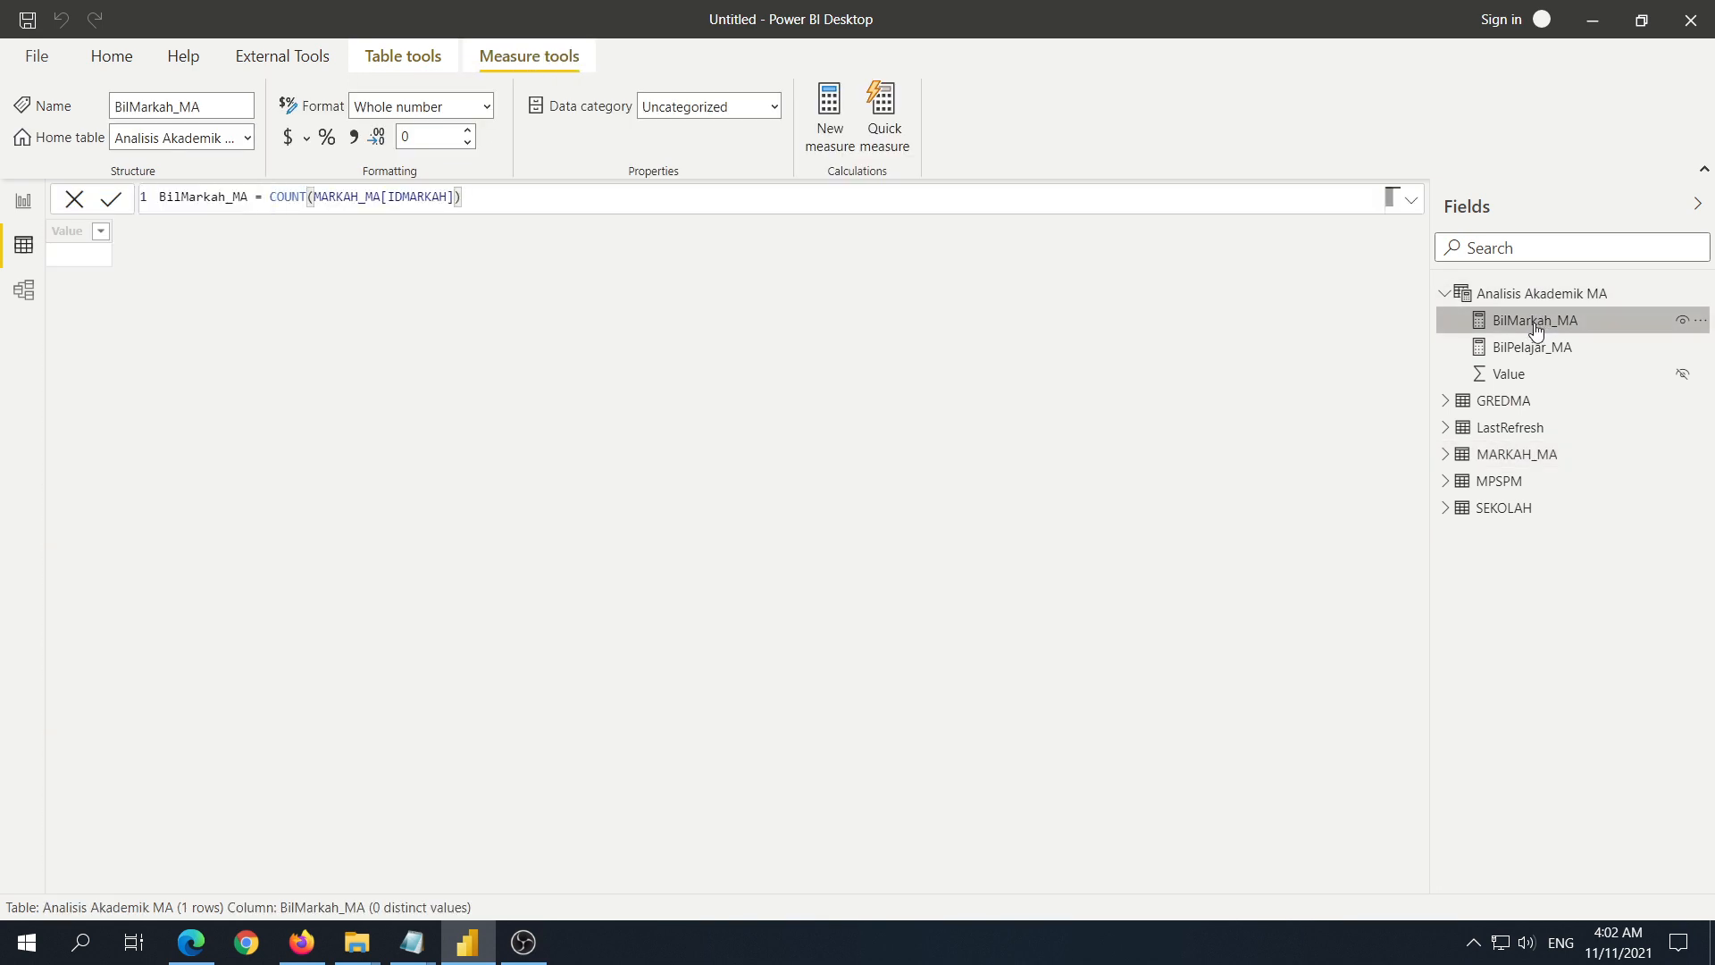
click(263, 198)
key(shift+End)
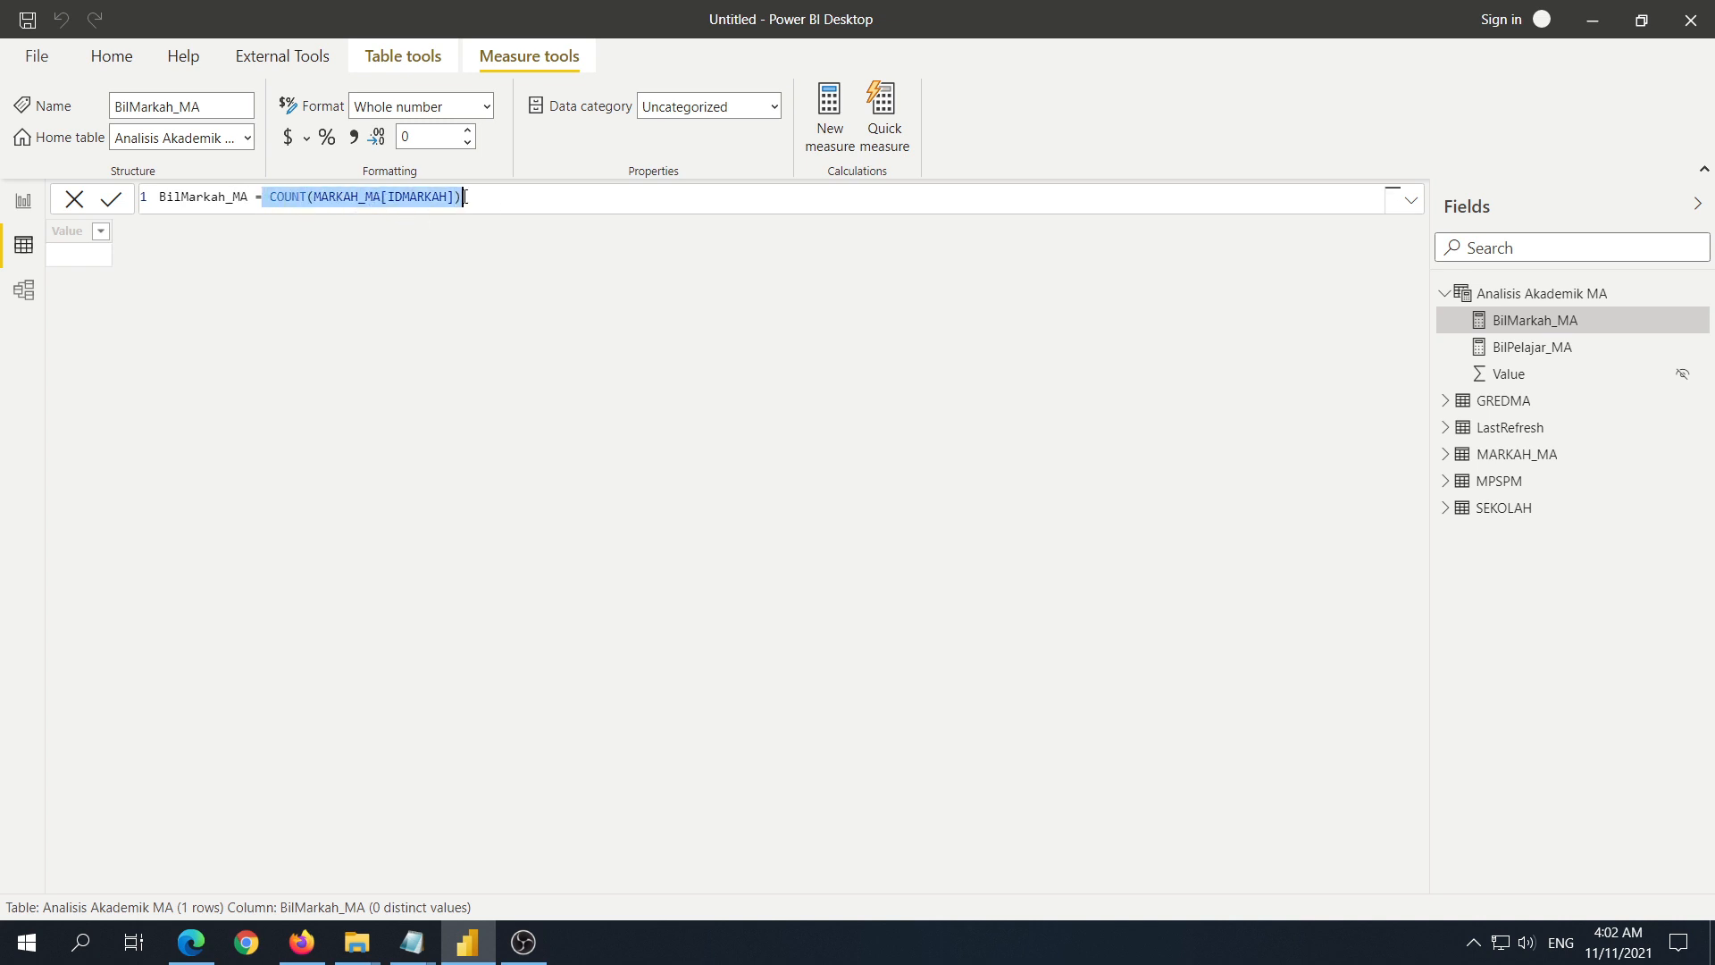
click(504, 207)
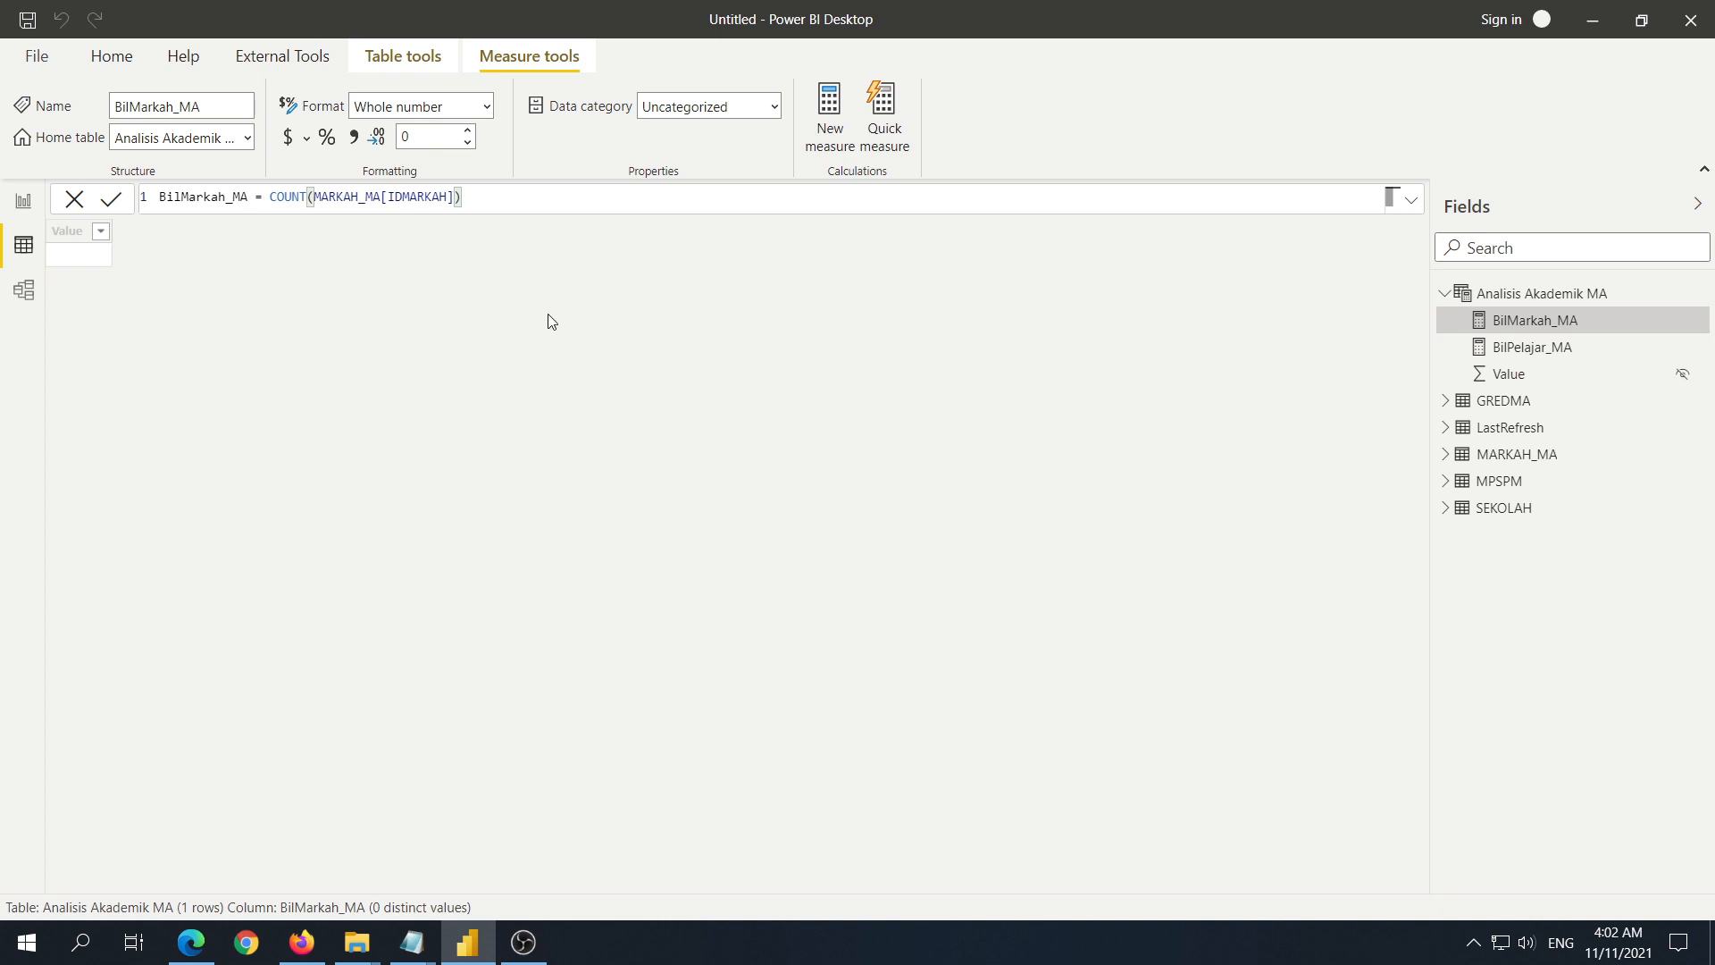
Step: Examine the DISTINCTCOUNT function and the MARKAH_MA[IDMURID] argument in the BilPelajar_MA measure, and return to the report view
click(1538, 348)
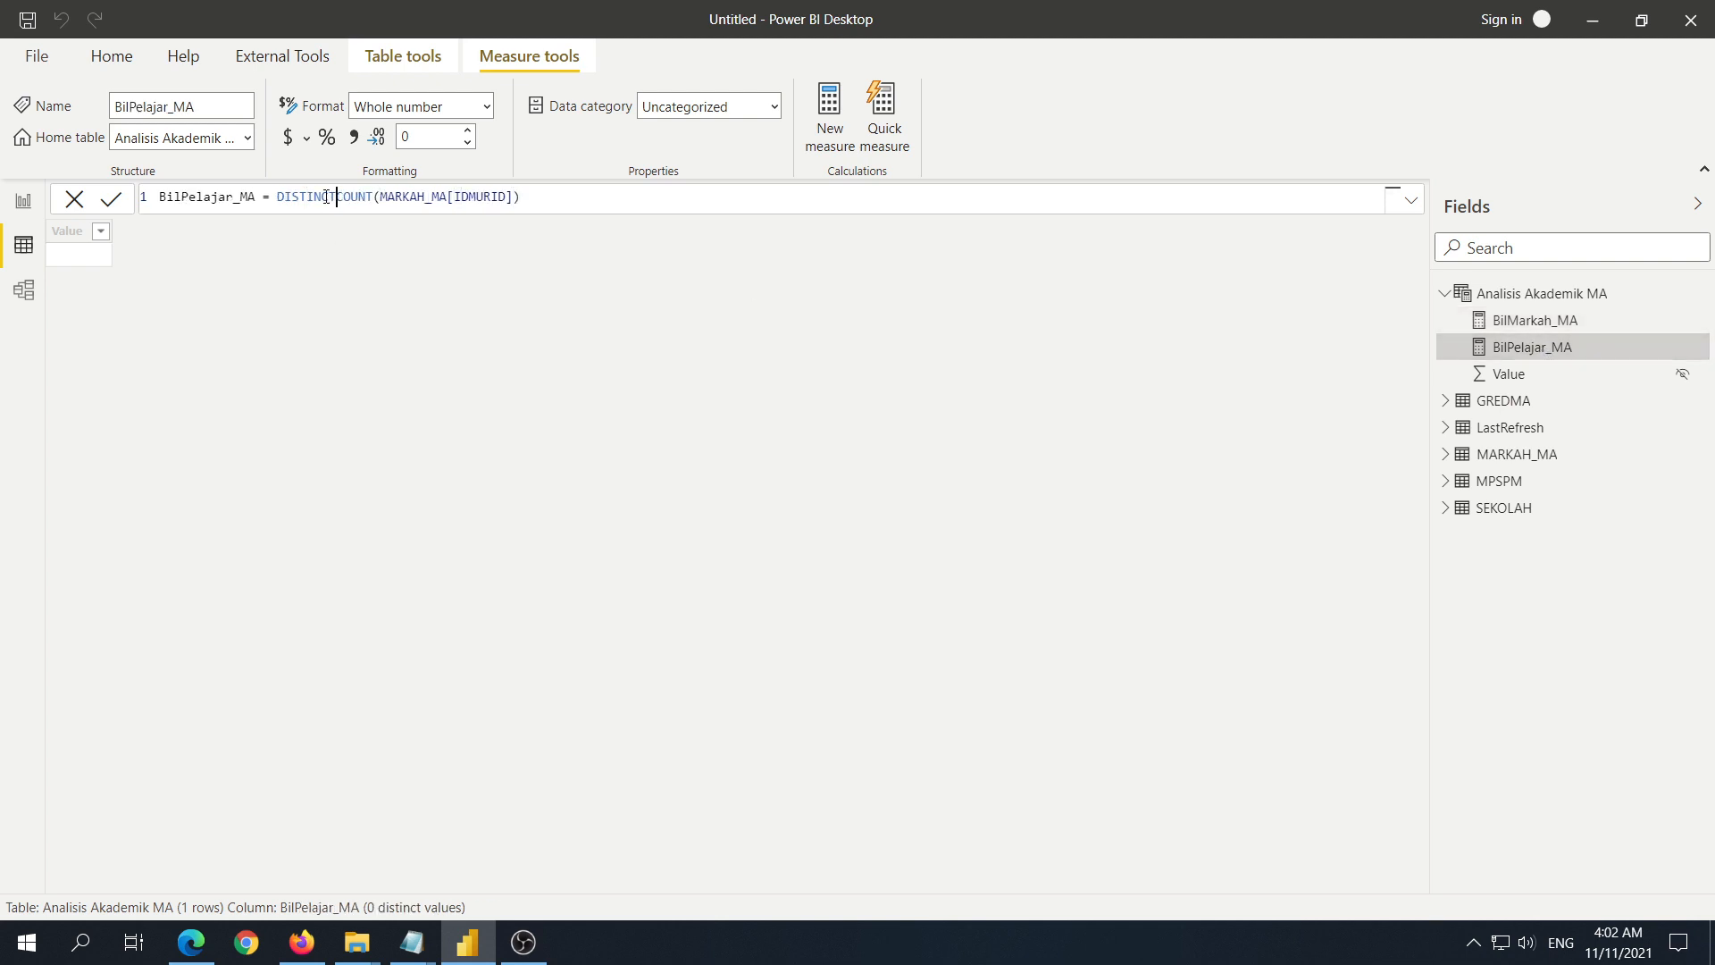
drag(336, 197, 278, 197)
click(555, 198)
drag(515, 196, 383, 197)
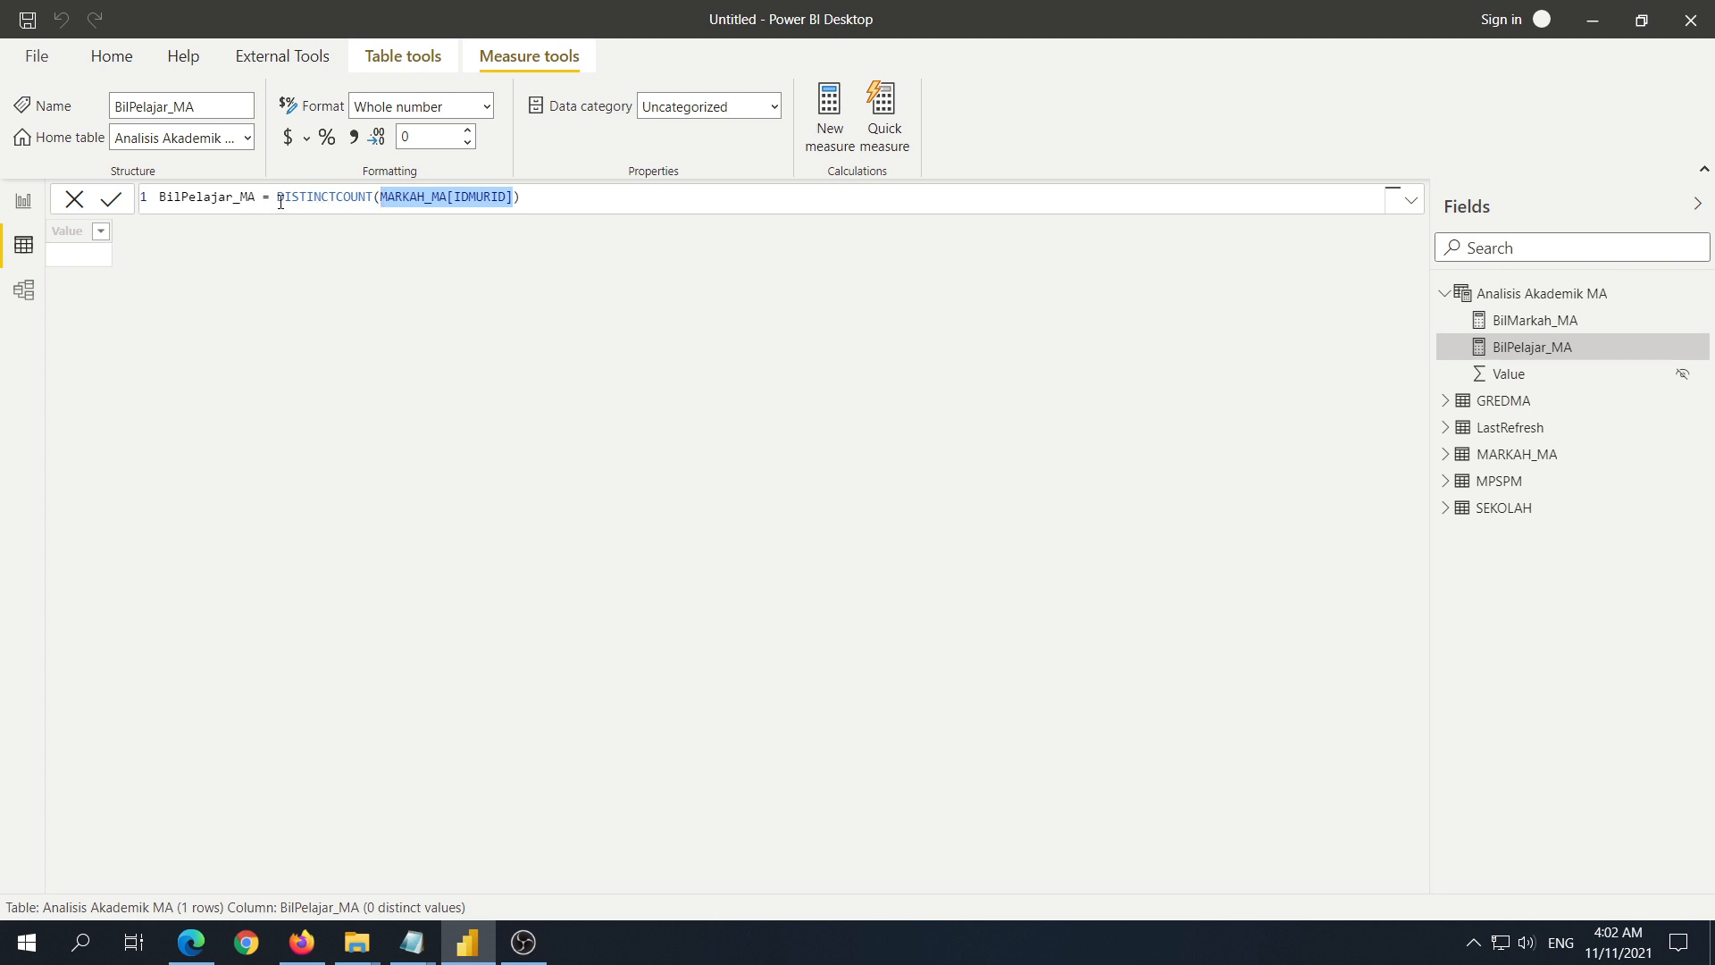
click(23, 201)
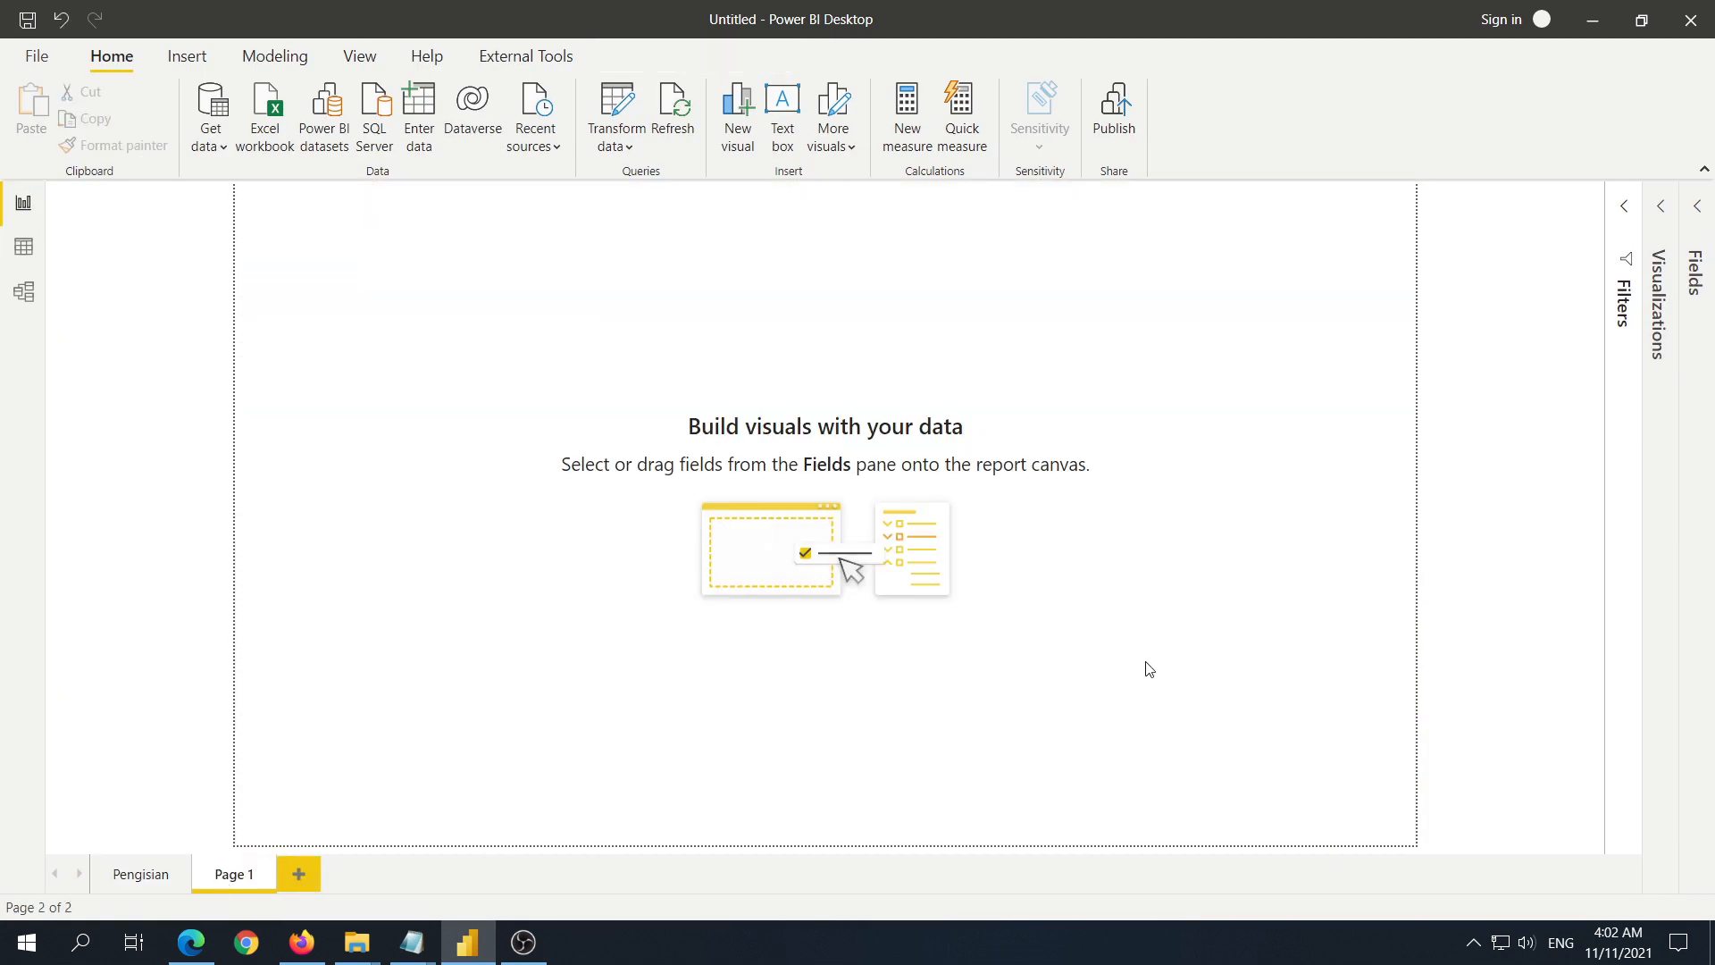
Step: Add an empty matrix visual to Page 1, move it toward the page's middle and enlarge it slightly
click(1698, 213)
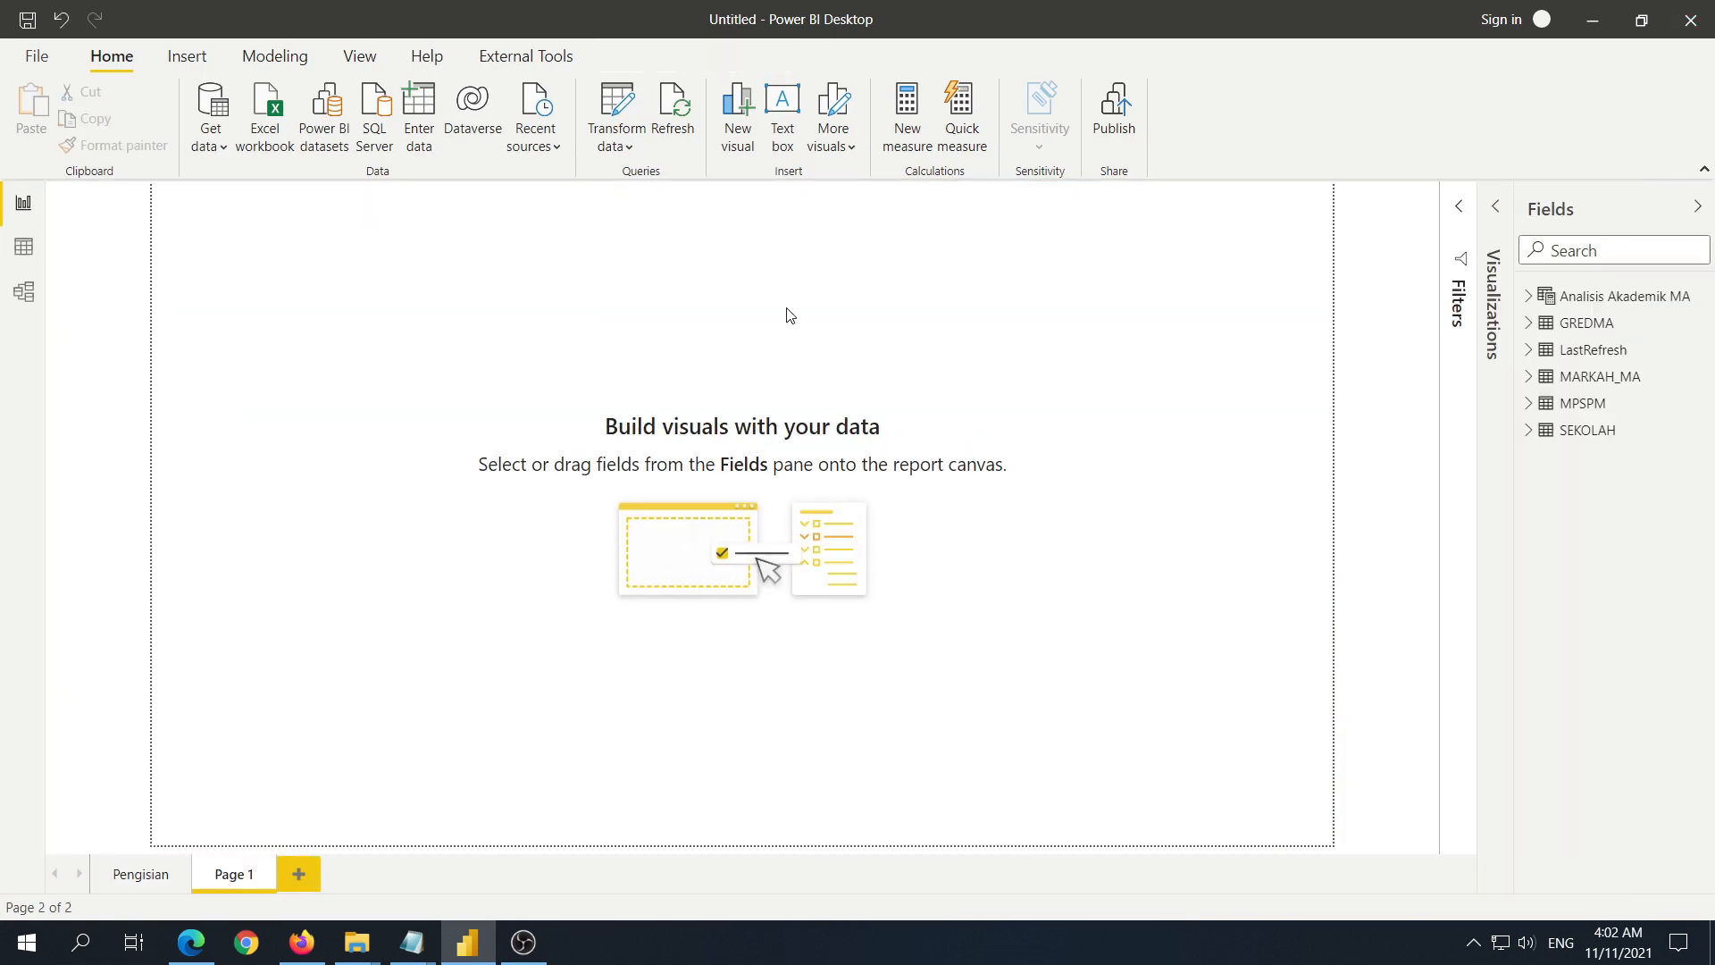
click(1529, 296)
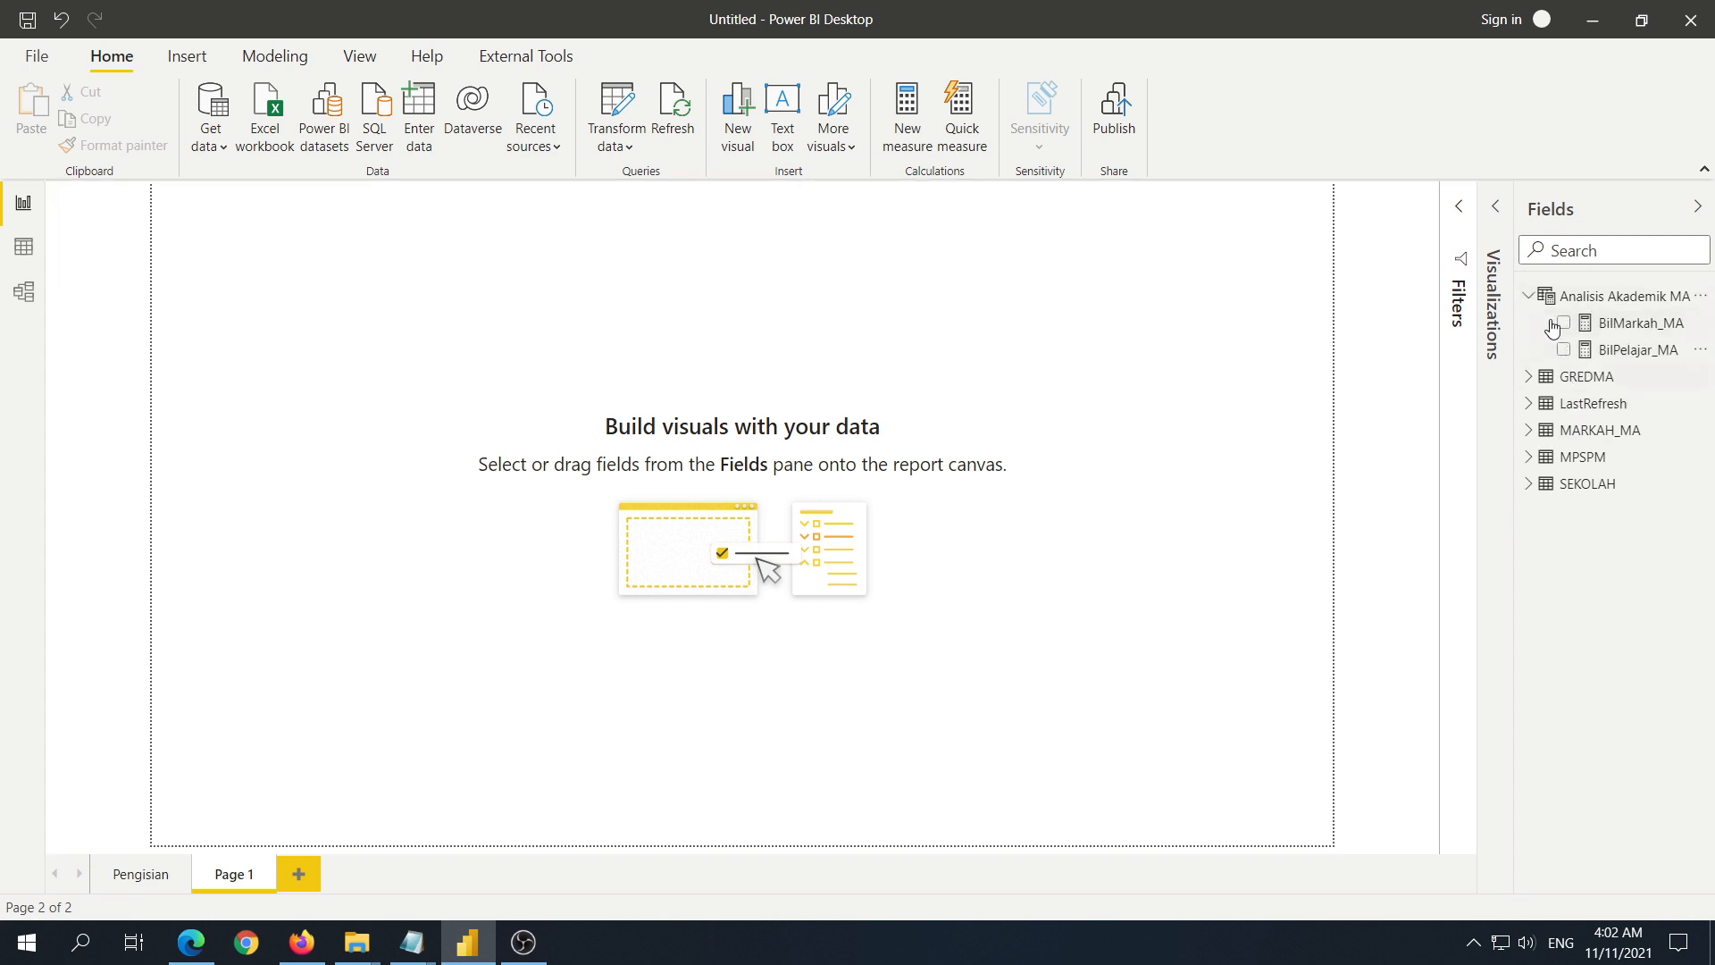
click(1462, 212)
click(1495, 206)
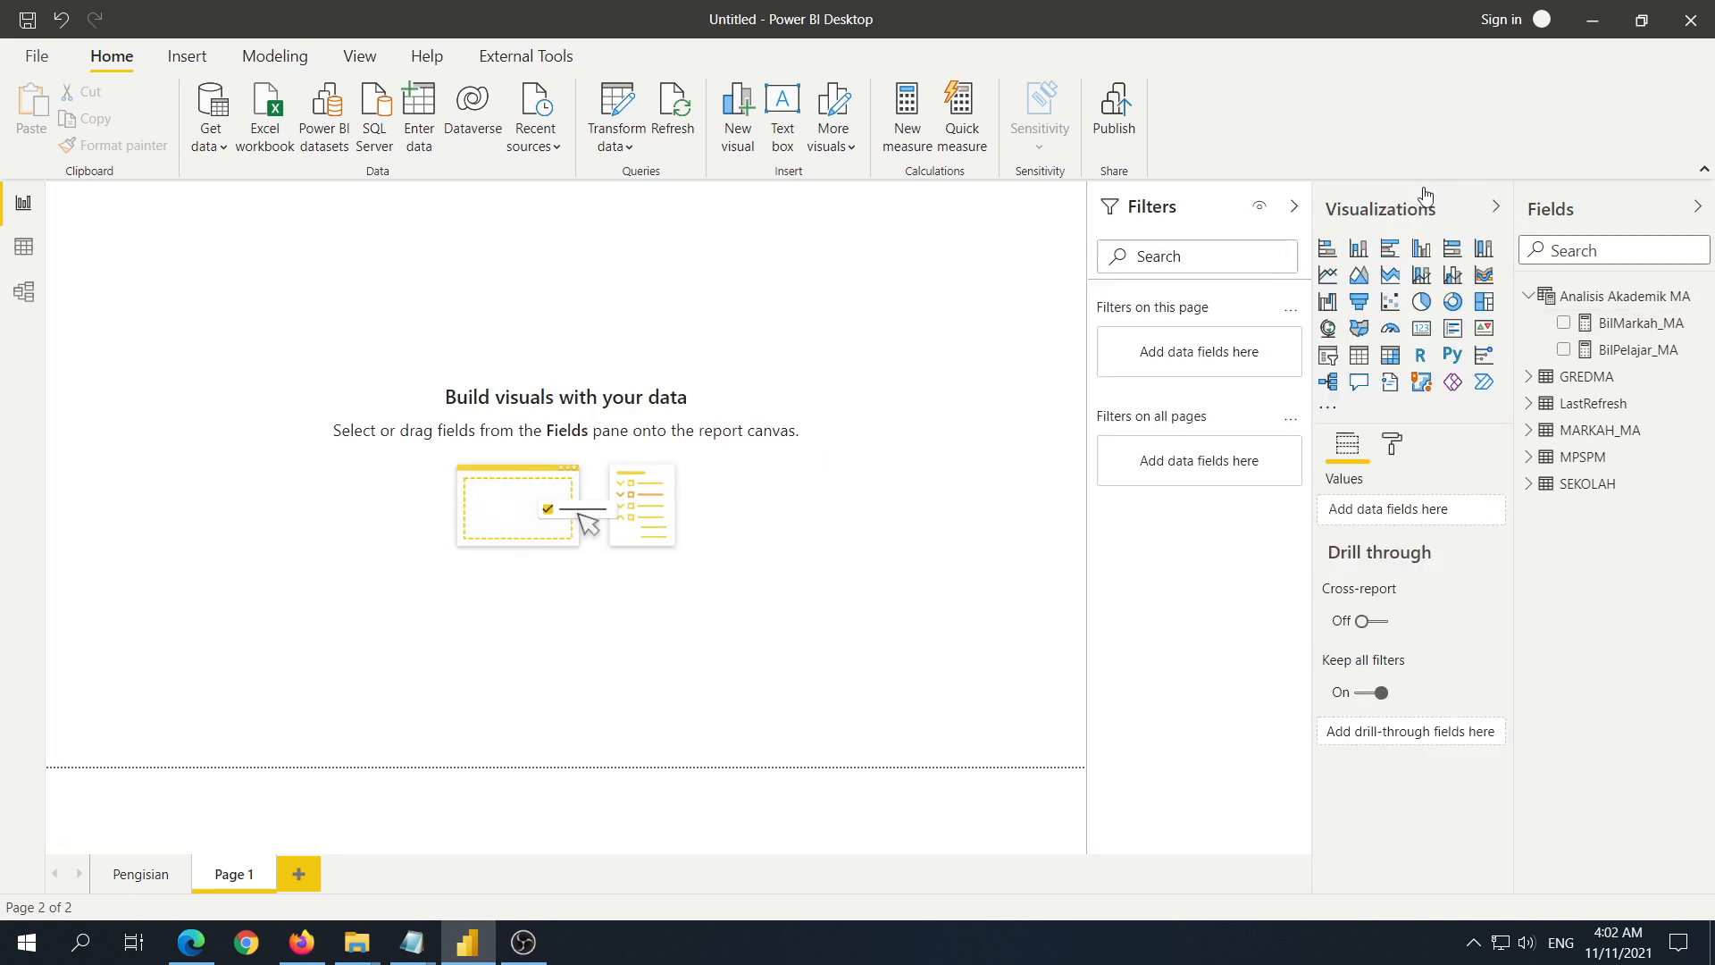
click(1289, 211)
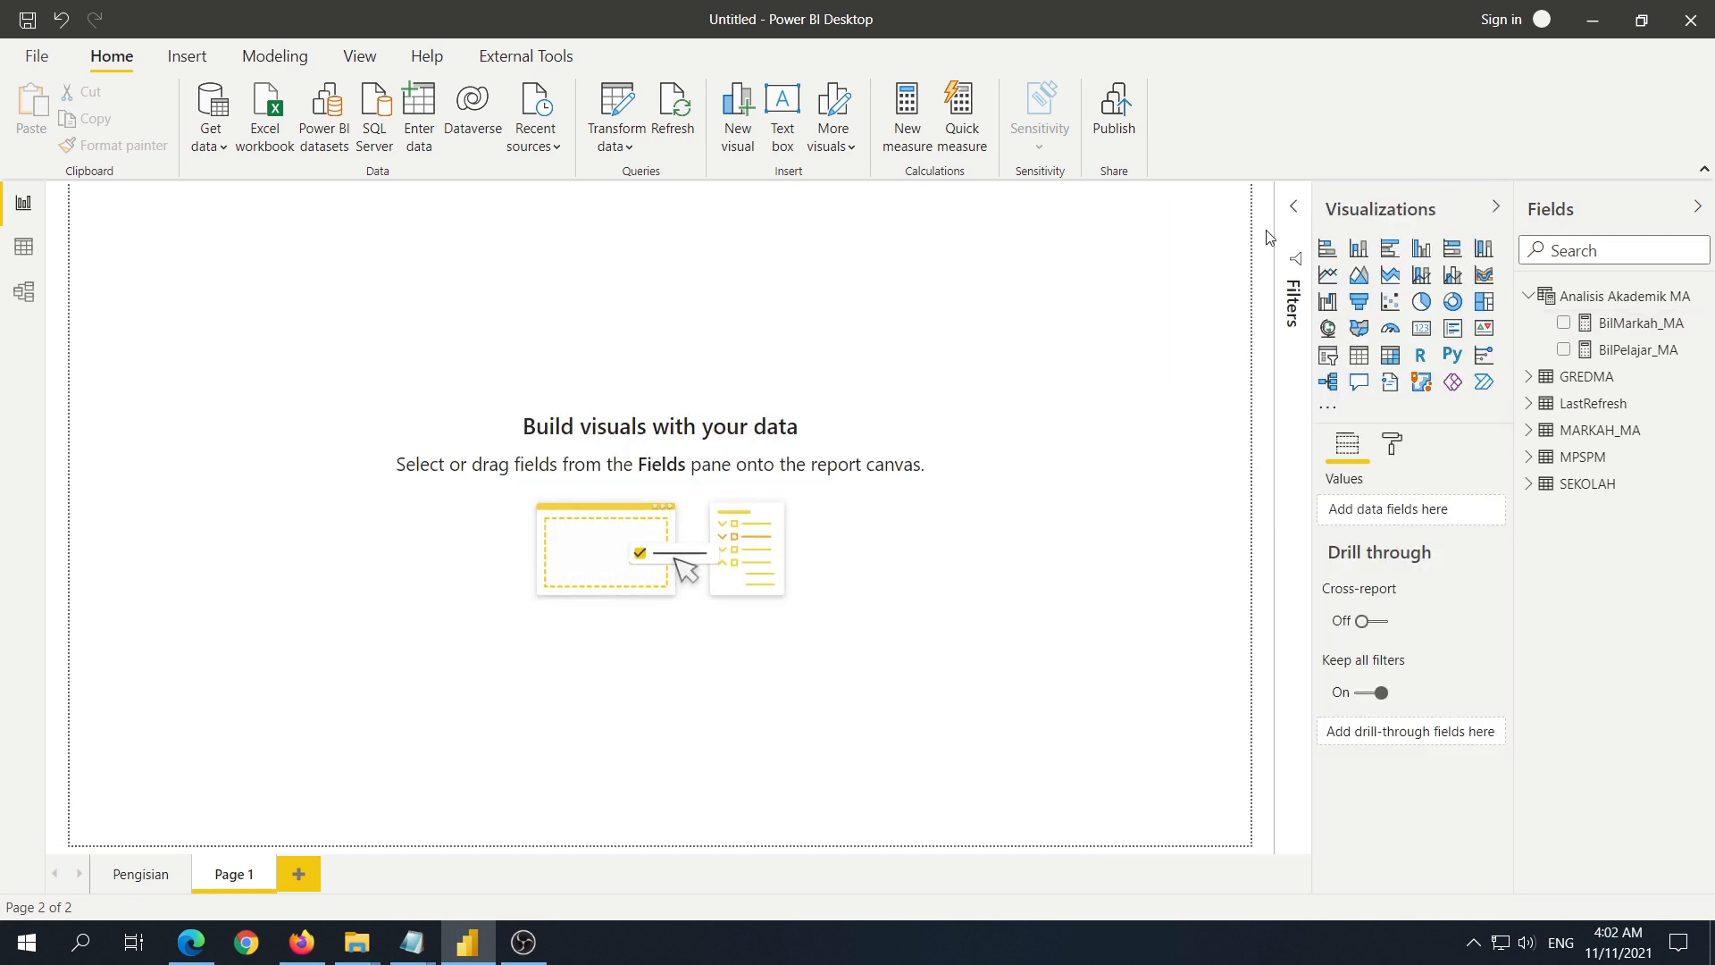
click(1384, 357)
drag(214, 201, 538, 292)
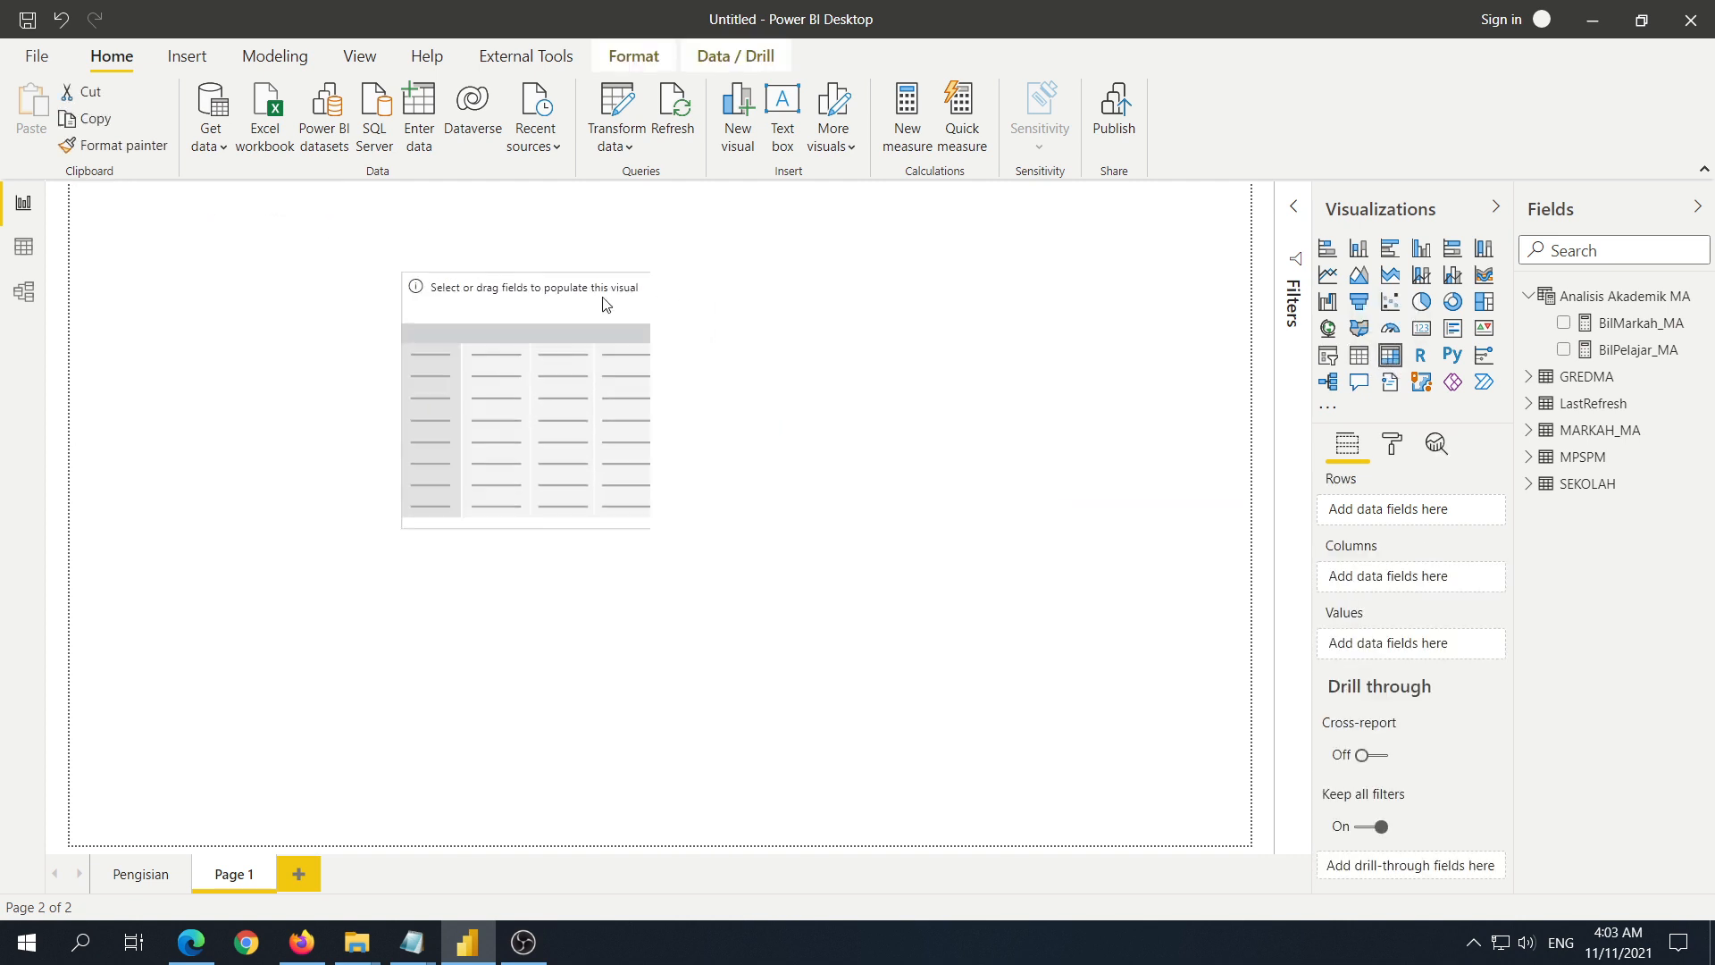
drag(672, 536, 752, 571)
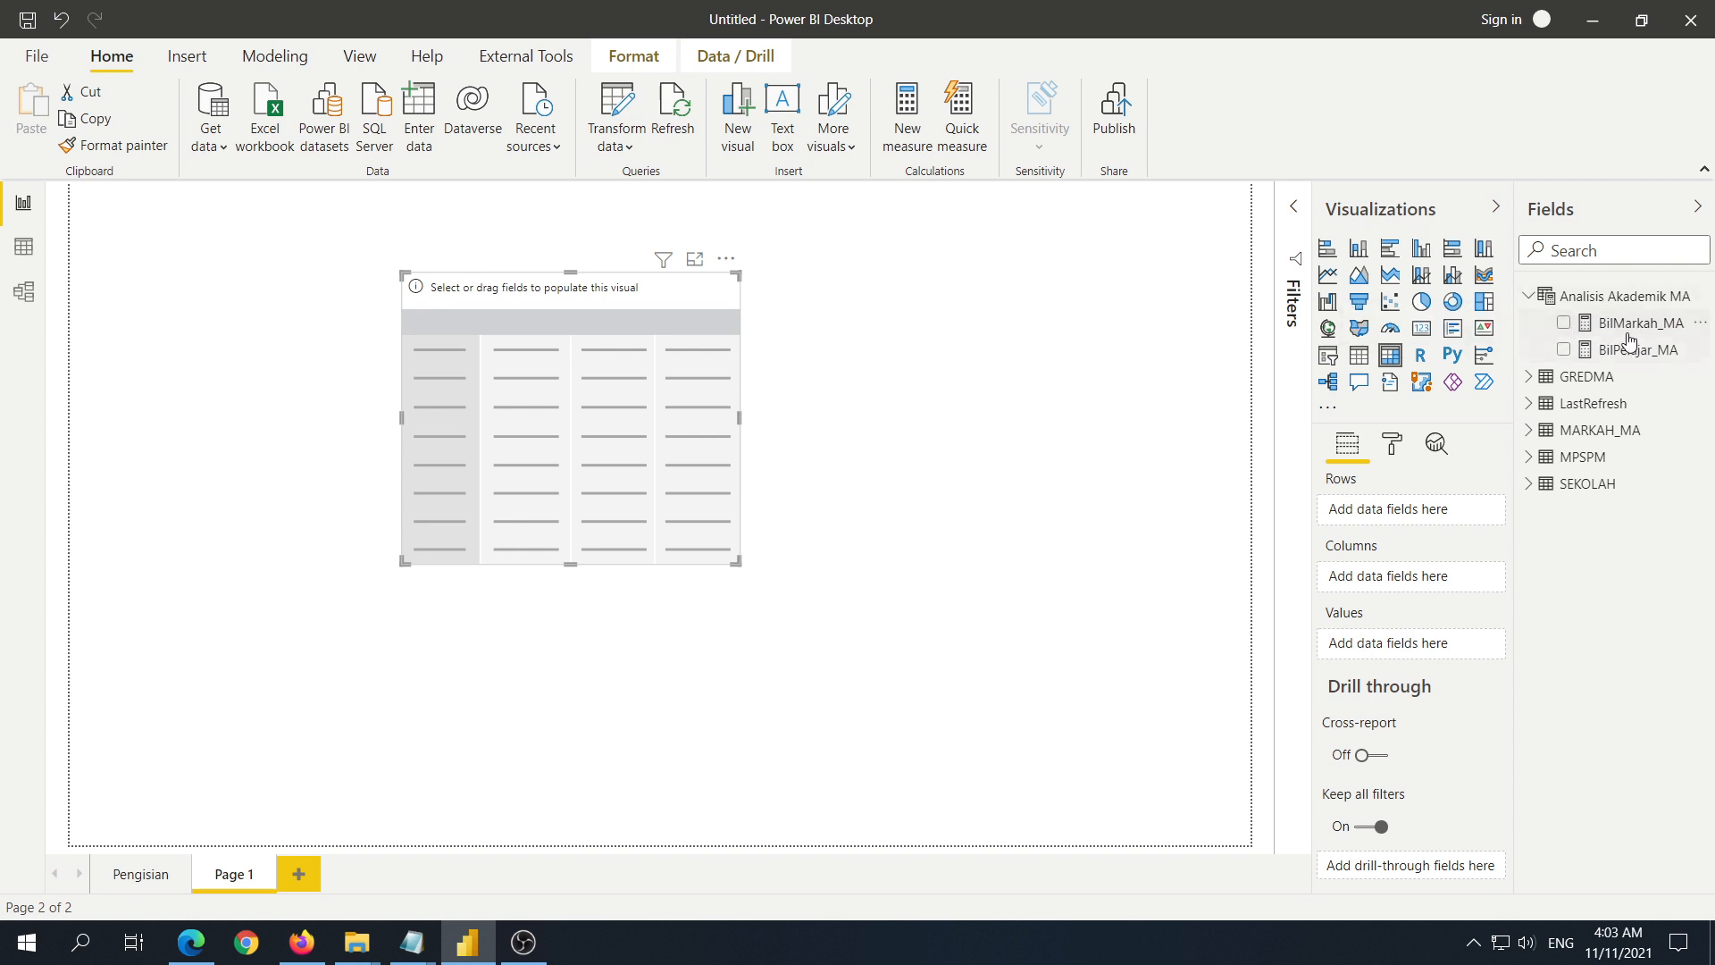
Step: Fill the matrix with BilMarkah_MA as values and SEKOLAH from the SEKOLAH table as rows, and widen it to fit the school names
drag(1628, 325, 1401, 643)
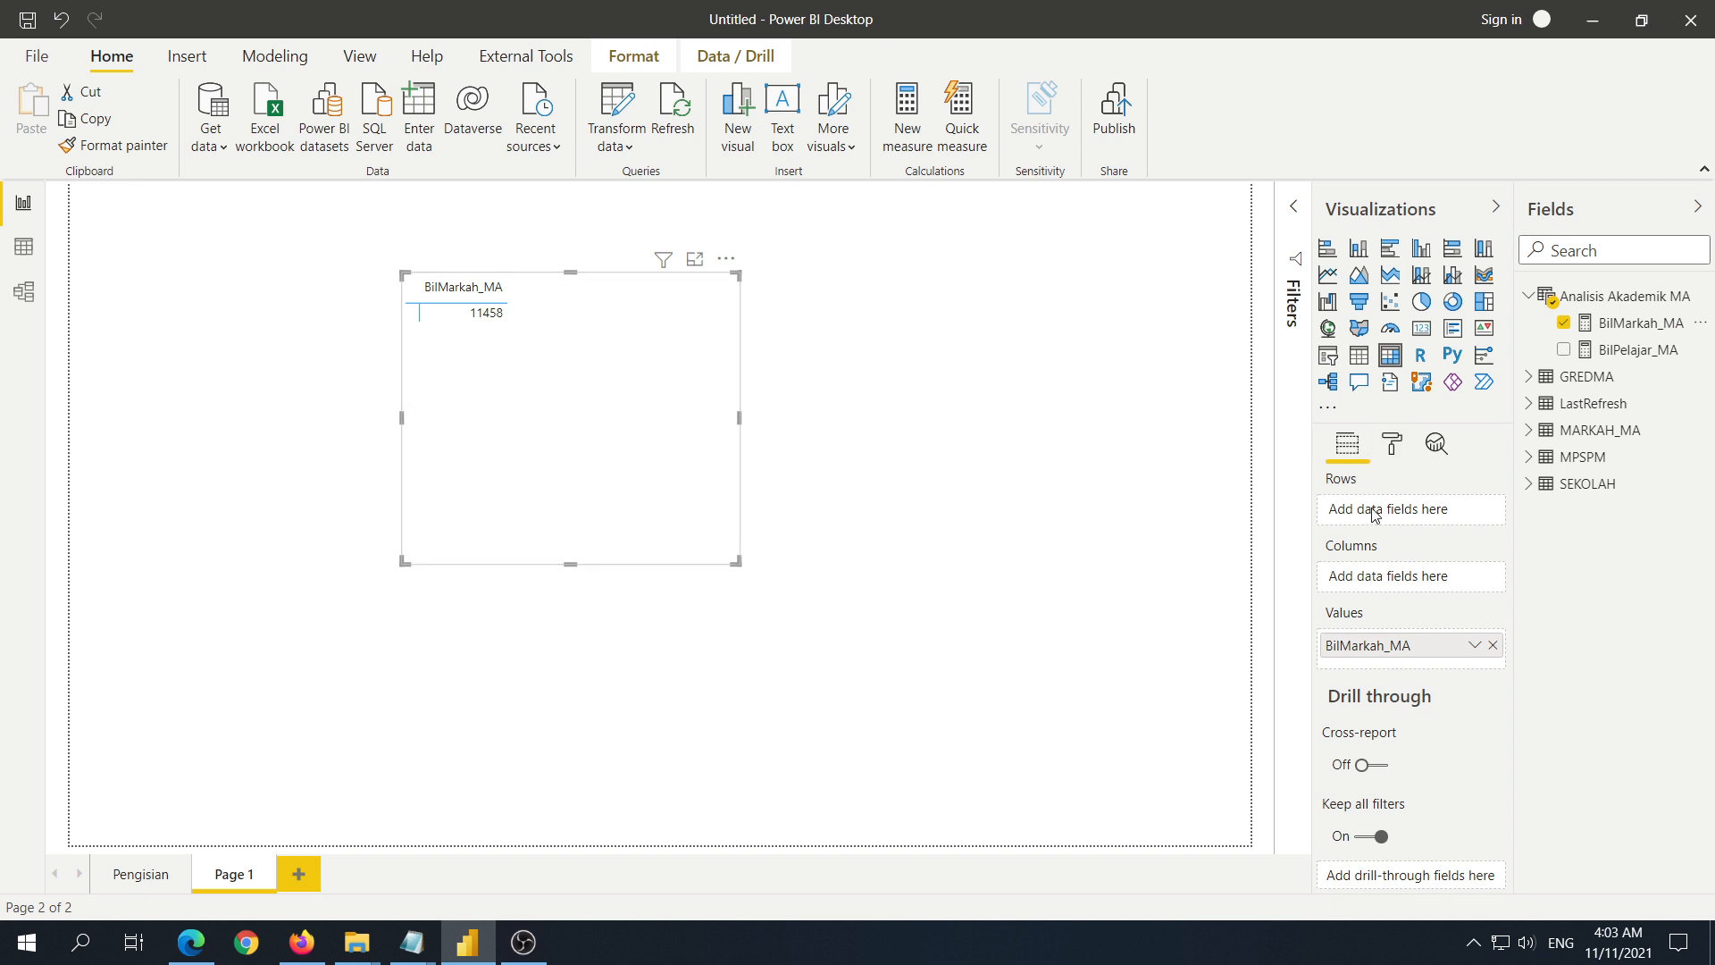
click(1529, 490)
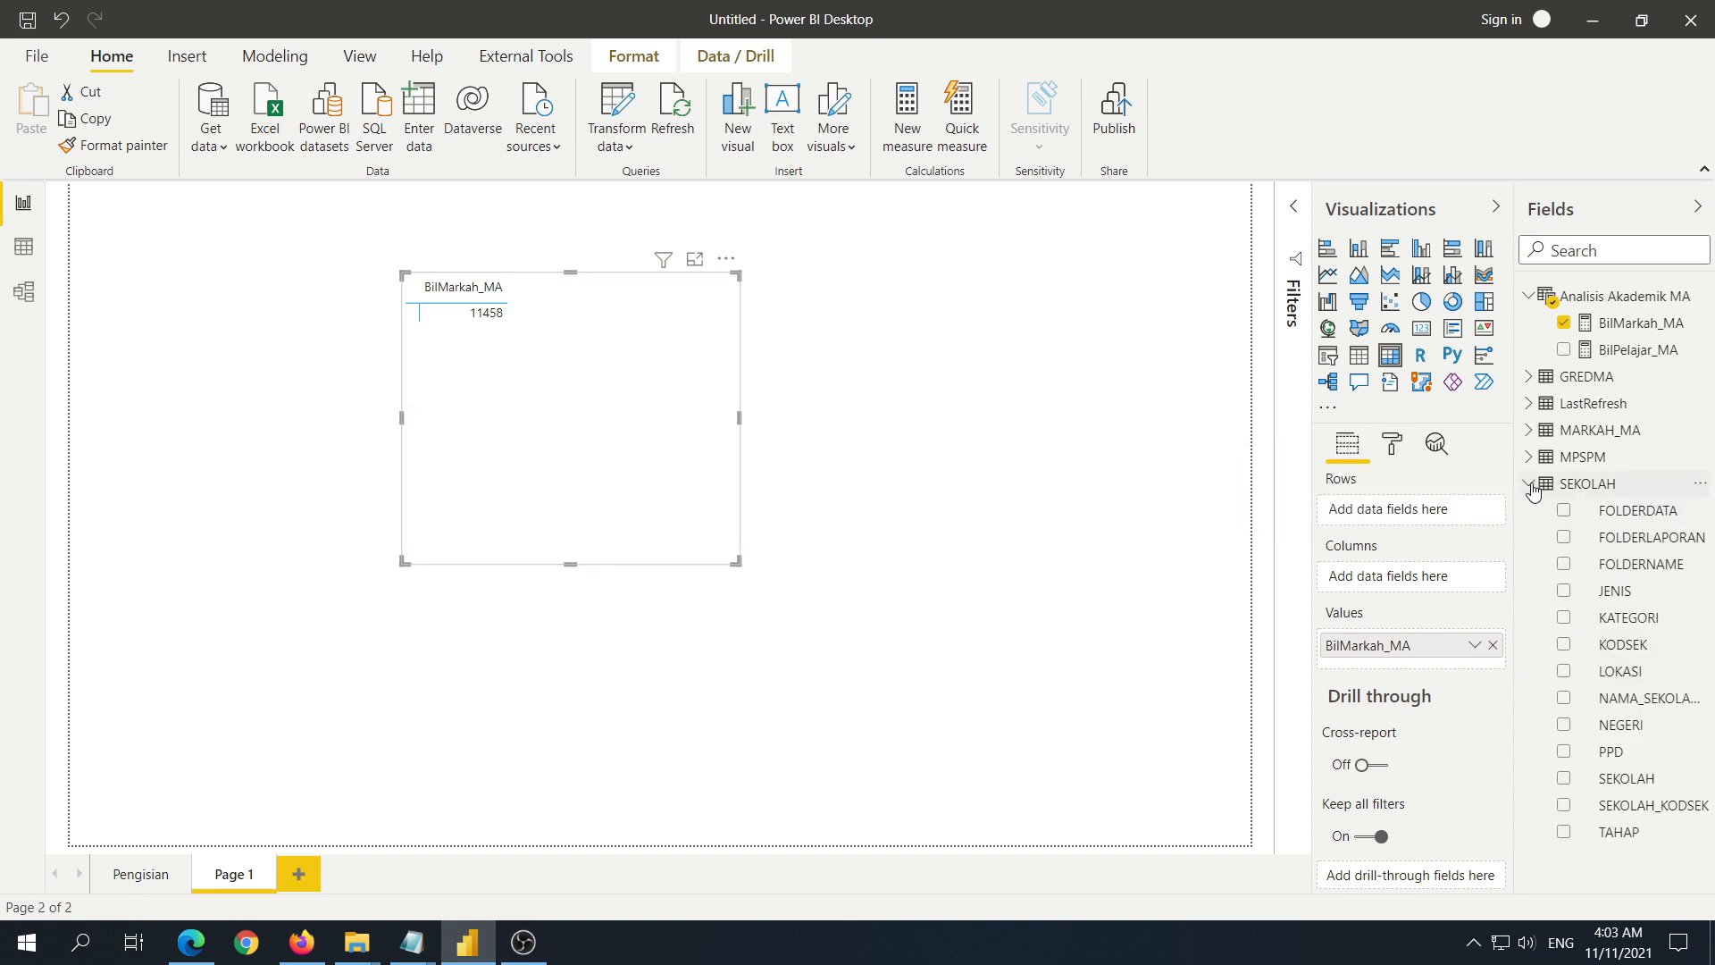
click(1531, 487)
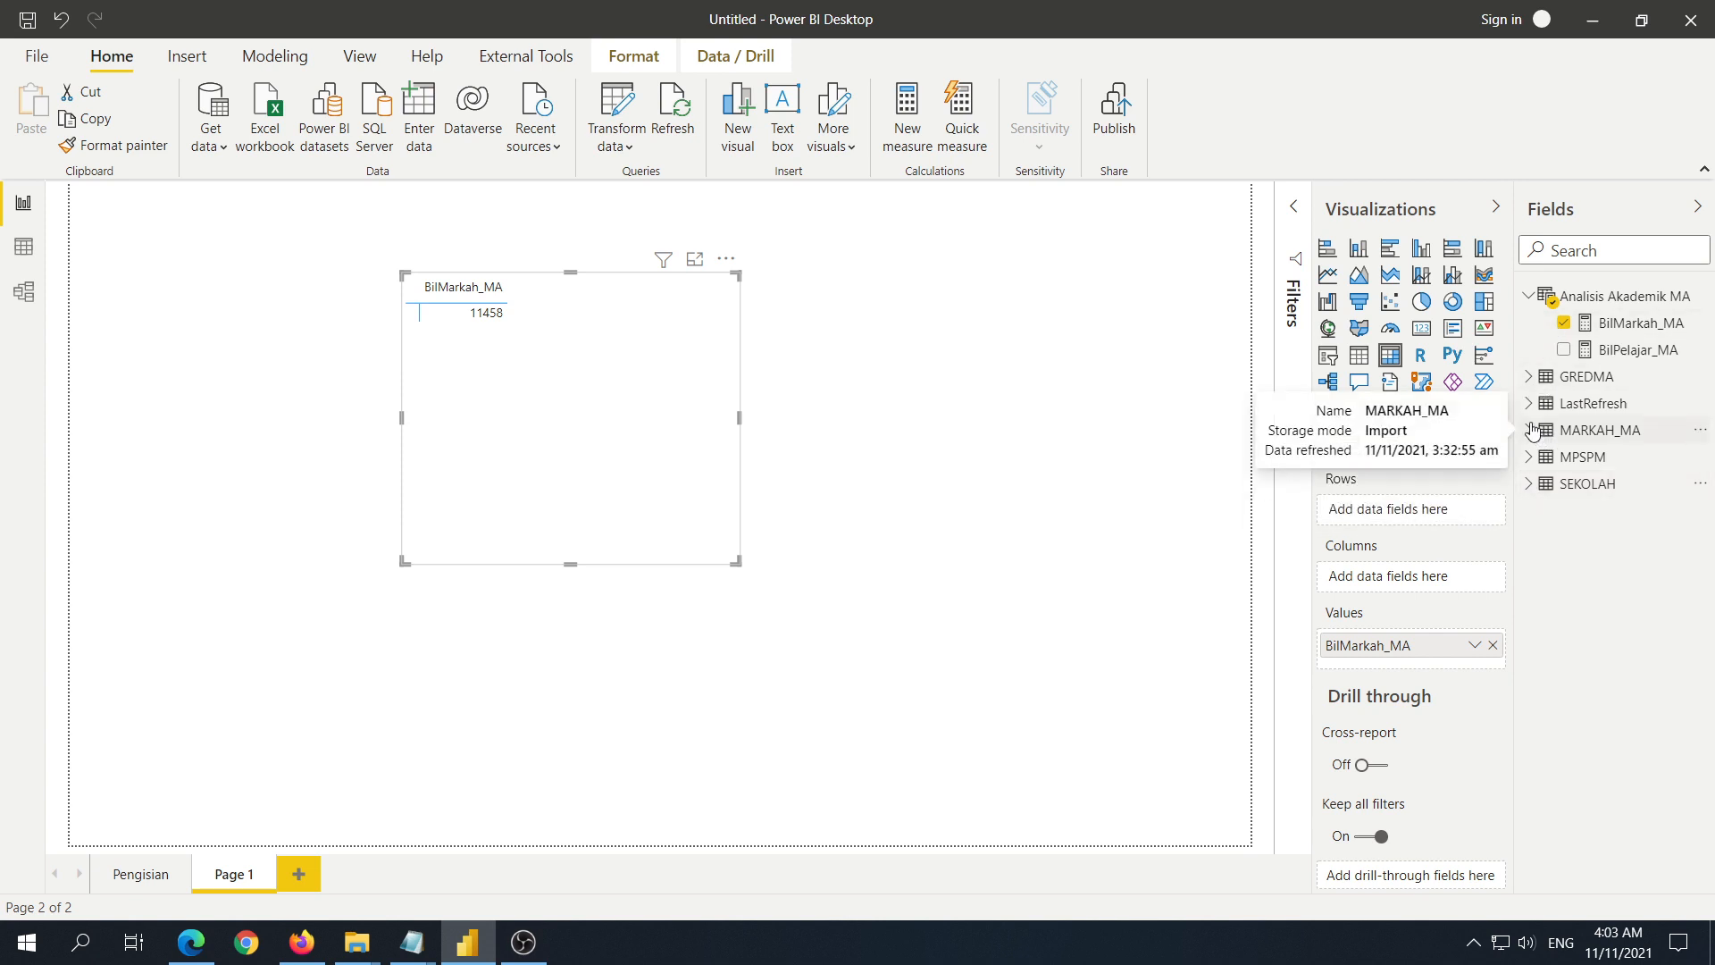
click(1527, 487)
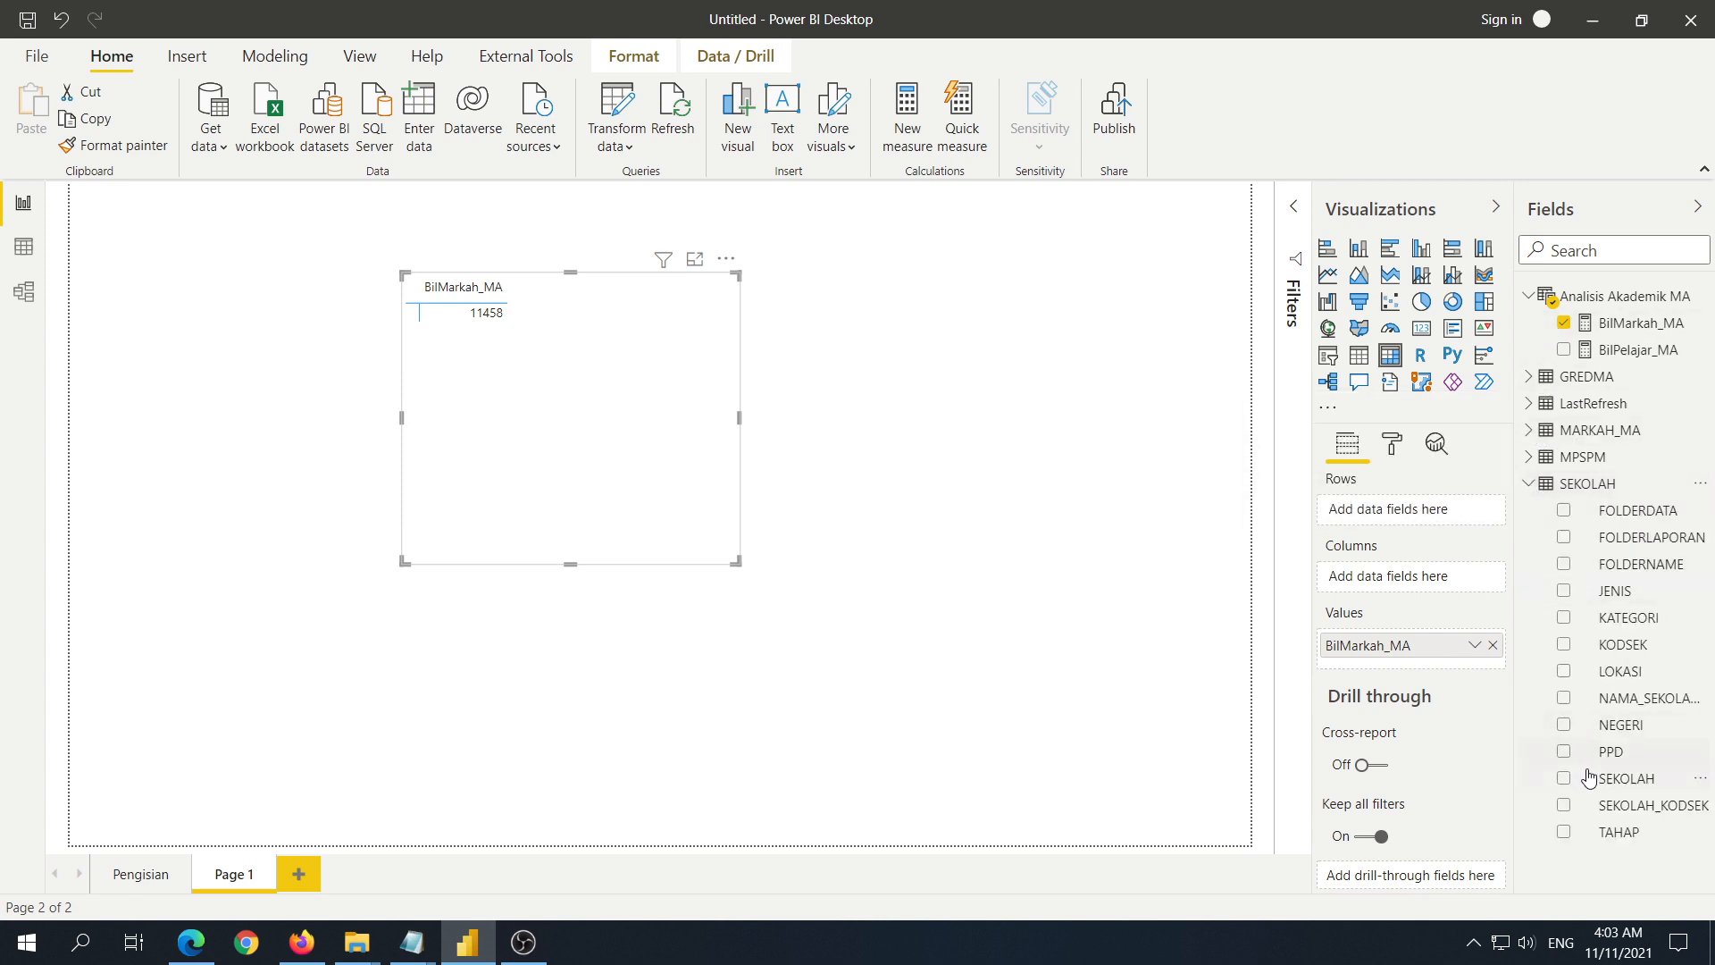
drag(1569, 785, 1349, 516)
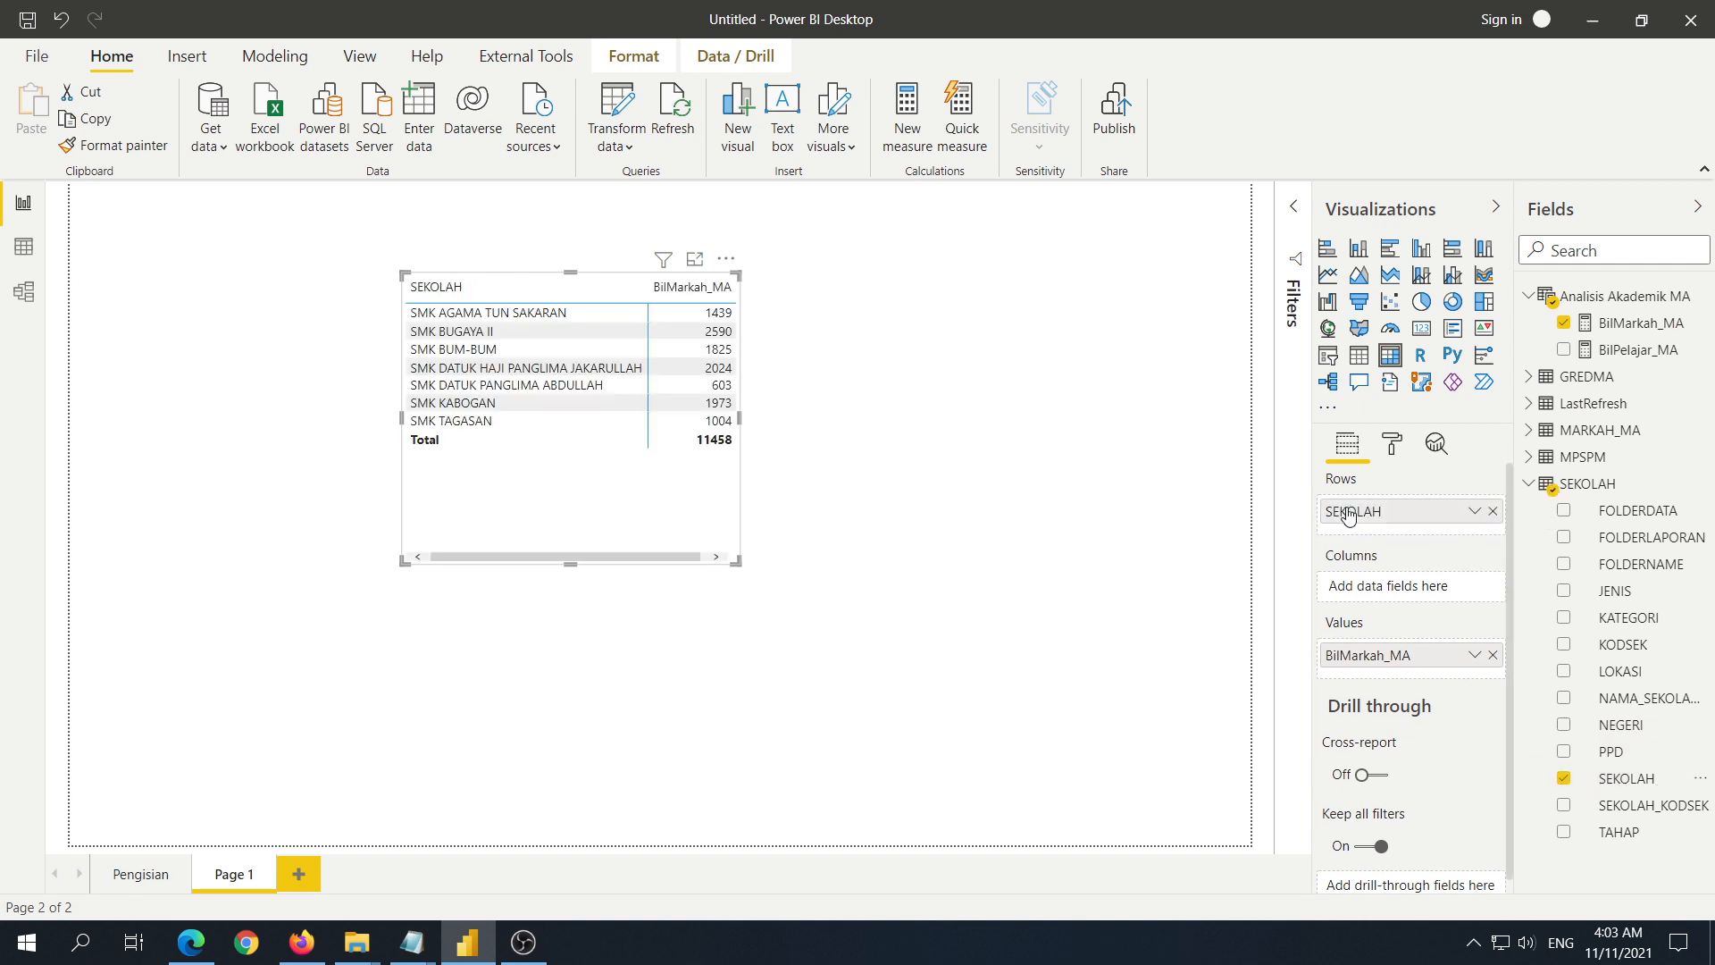
drag(739, 420, 918, 446)
drag(796, 479, 584, 474)
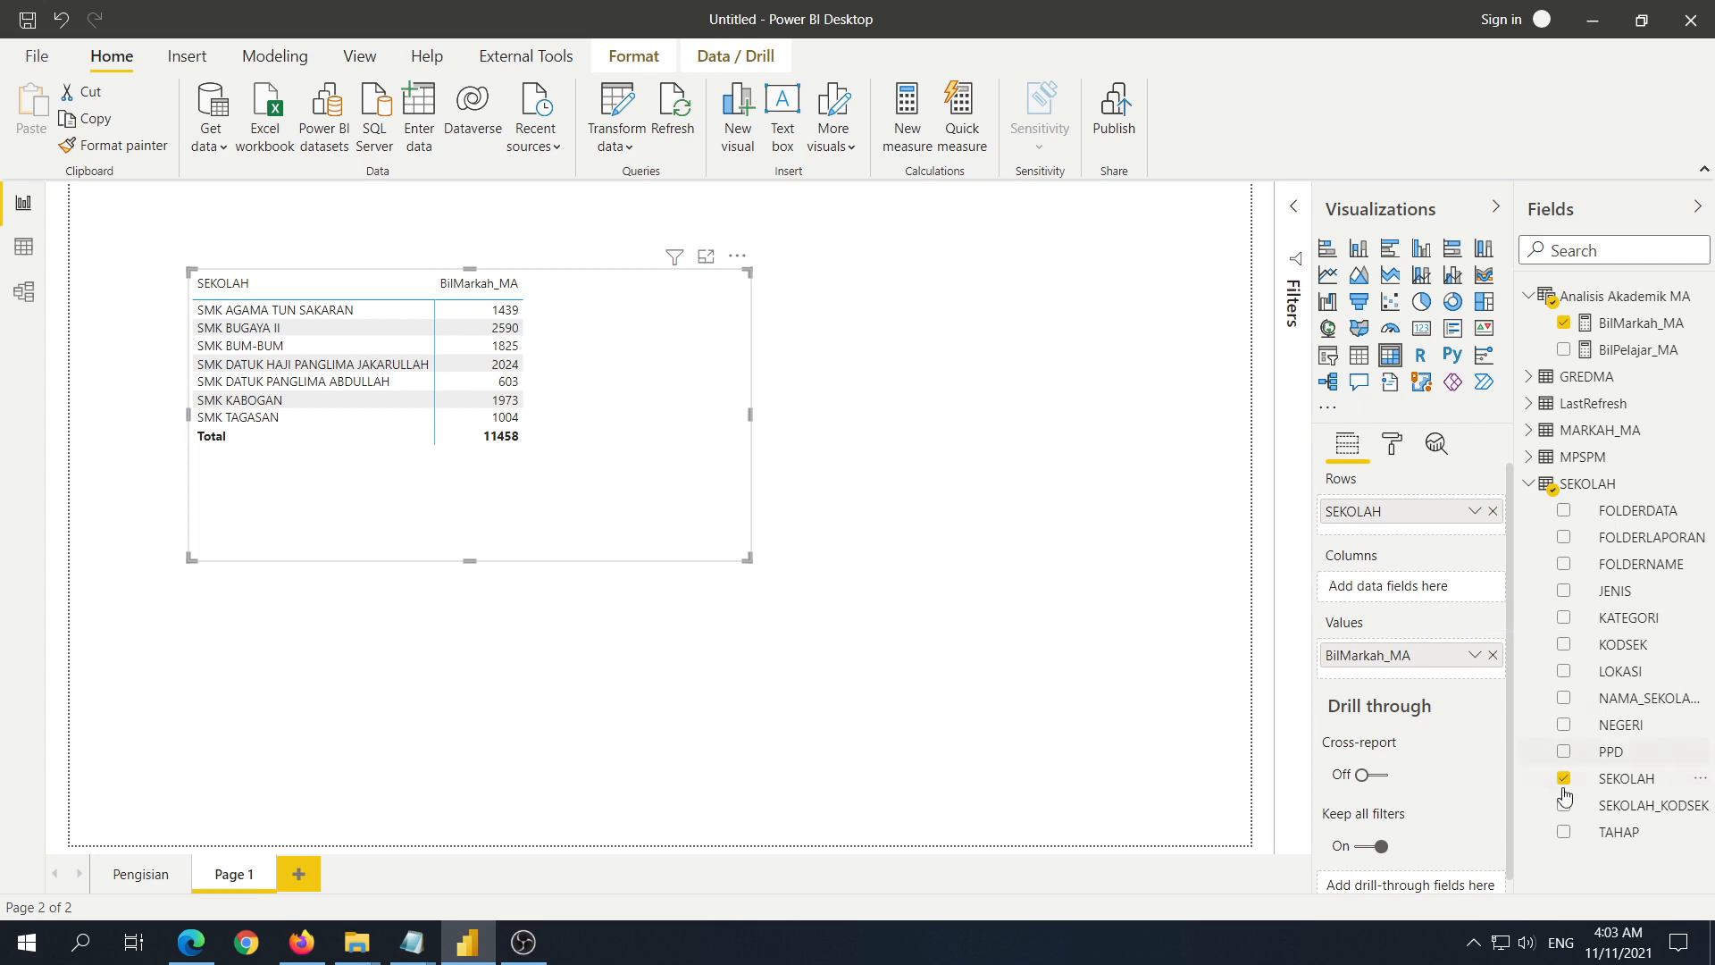
Step: Split the school matrix into columns by TING from the MARKAH_MA table
click(1528, 487)
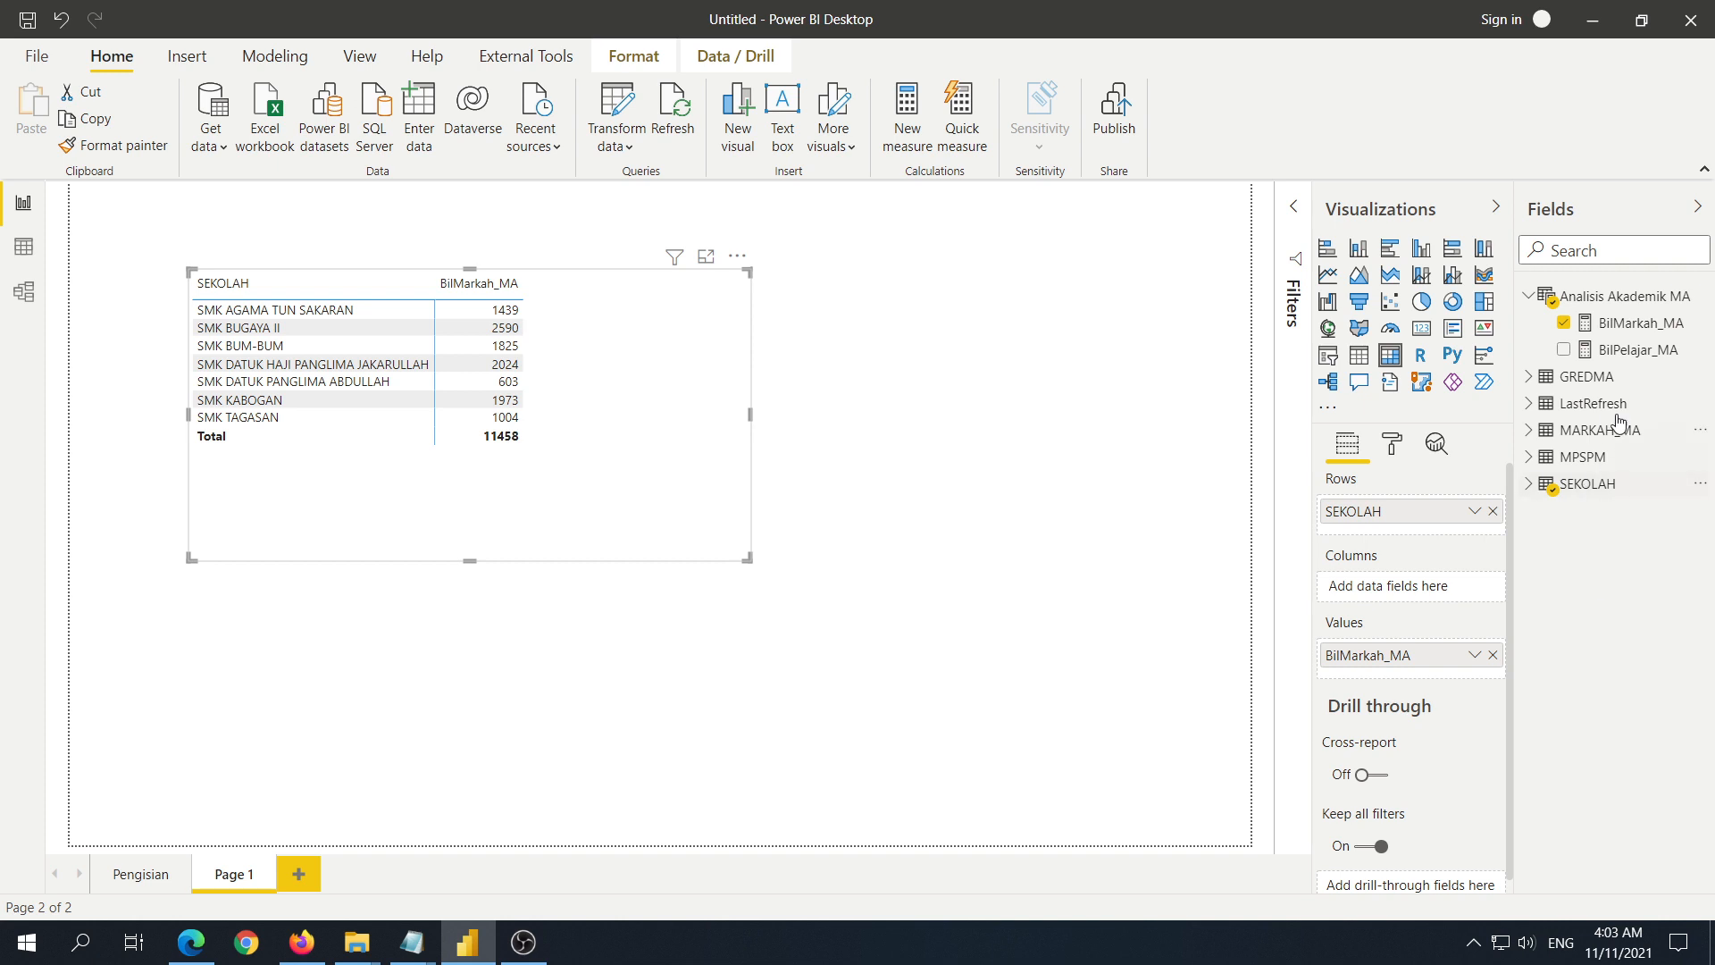
click(1526, 432)
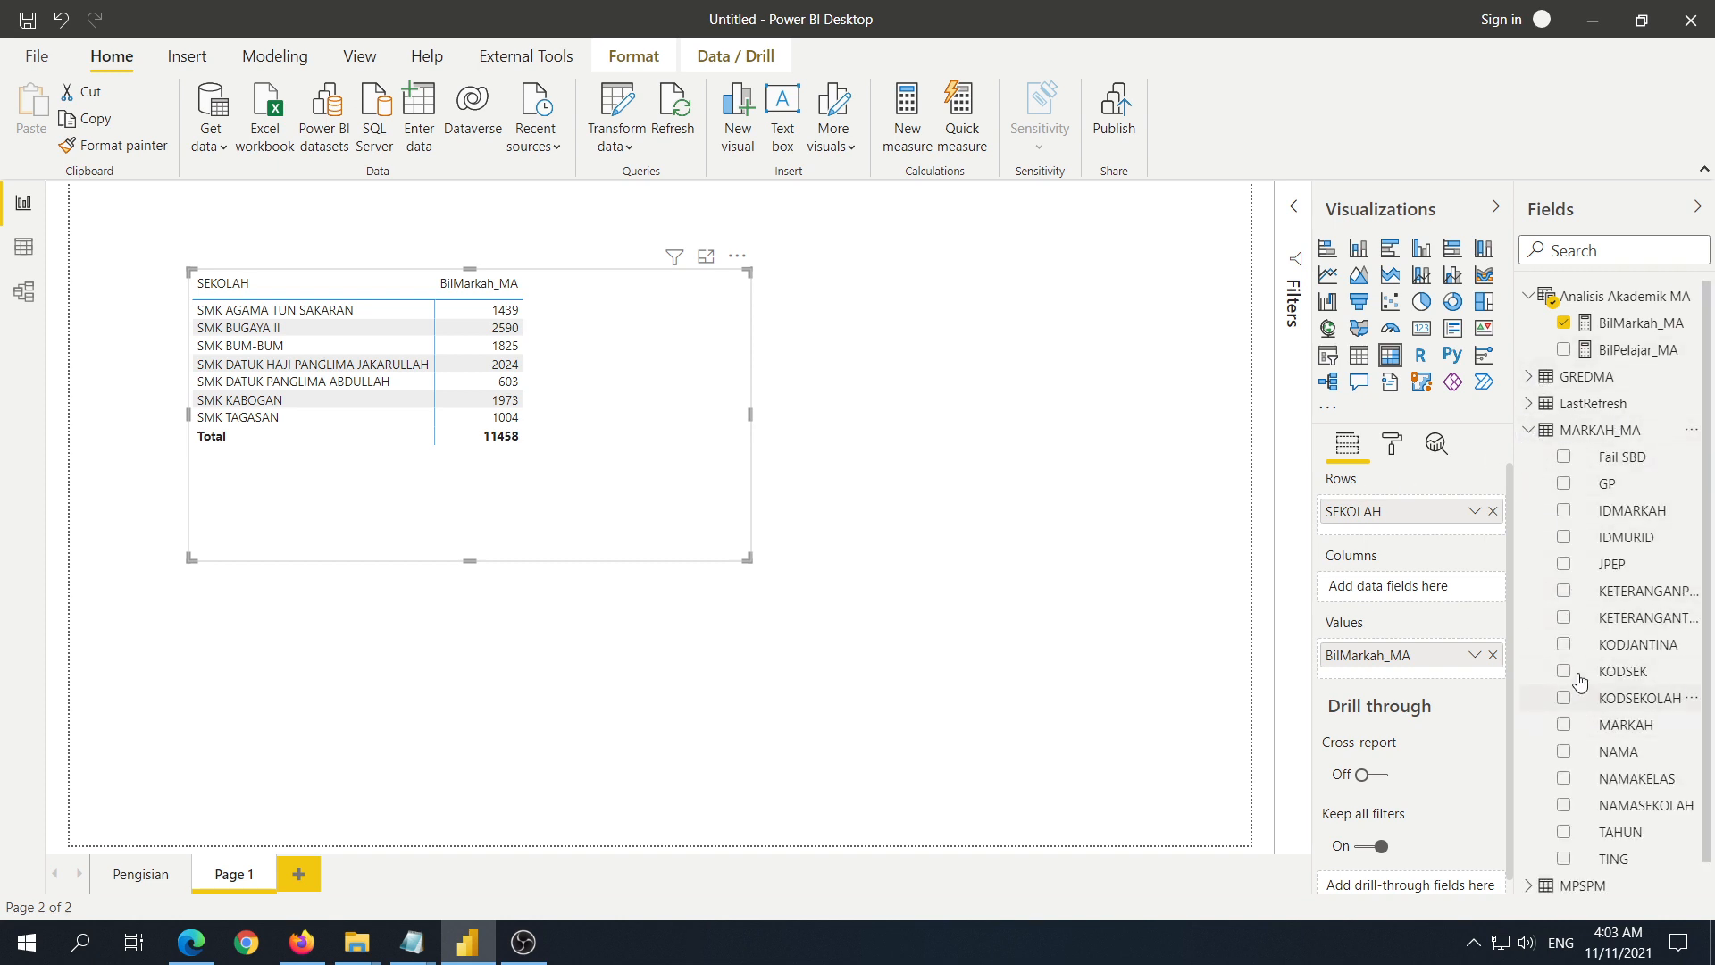
scroll(1559, 715, down, 1)
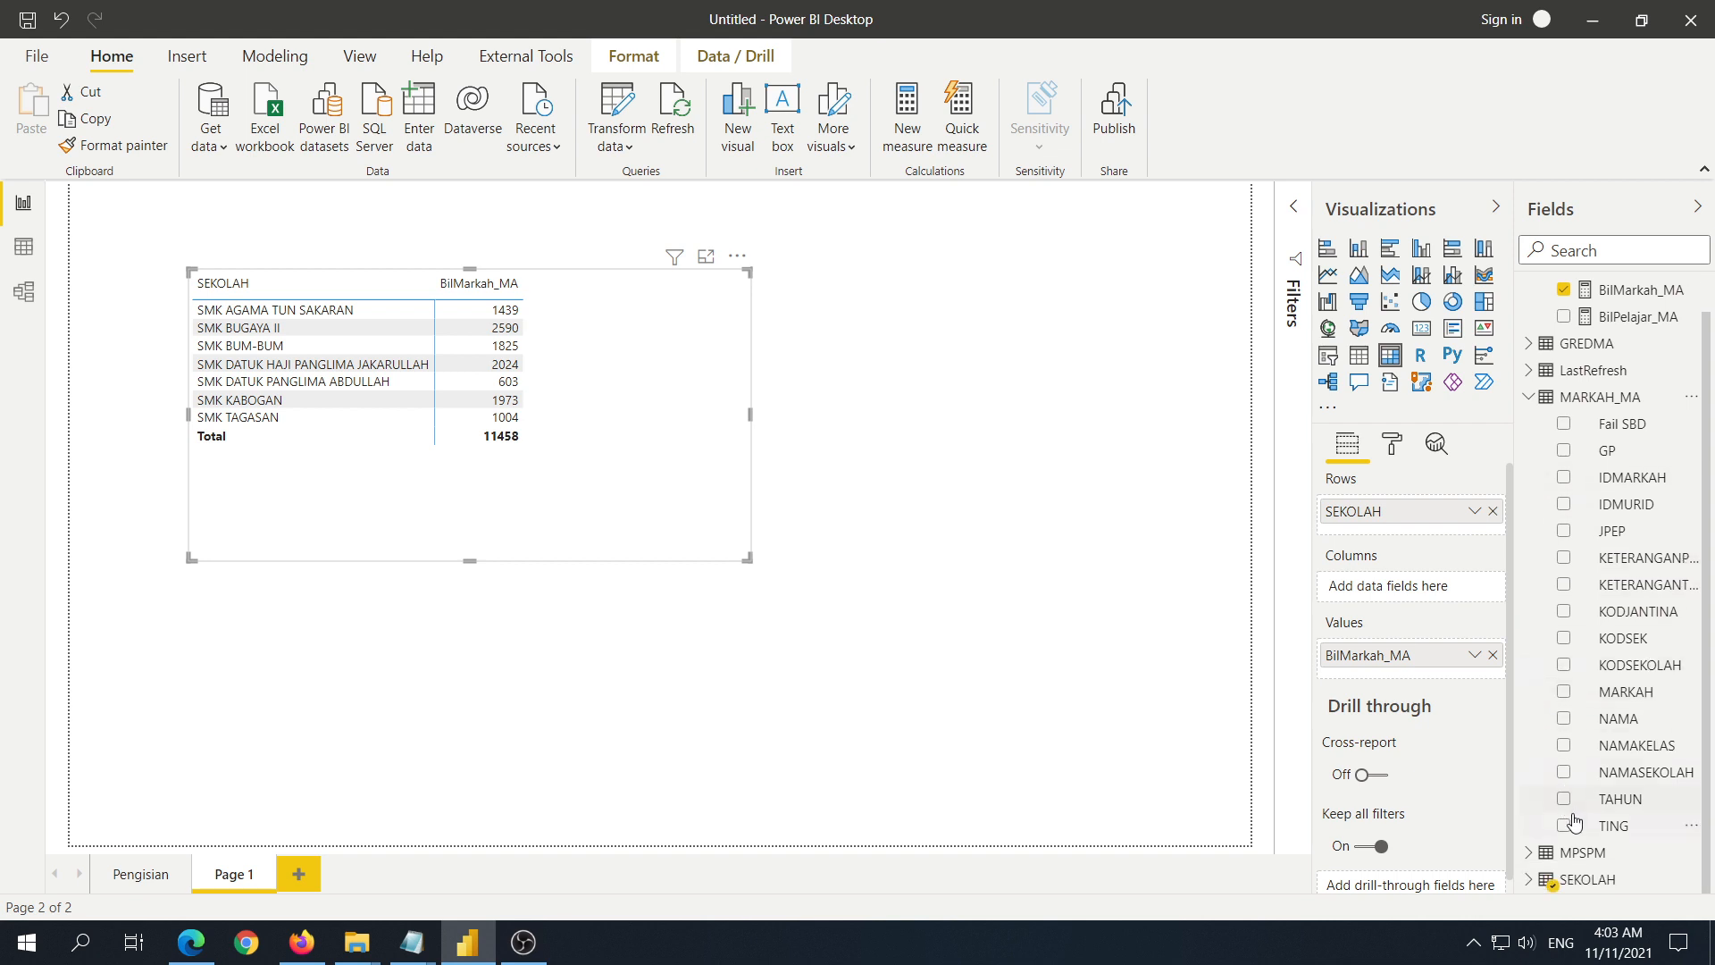
drag(1567, 836, 1351, 588)
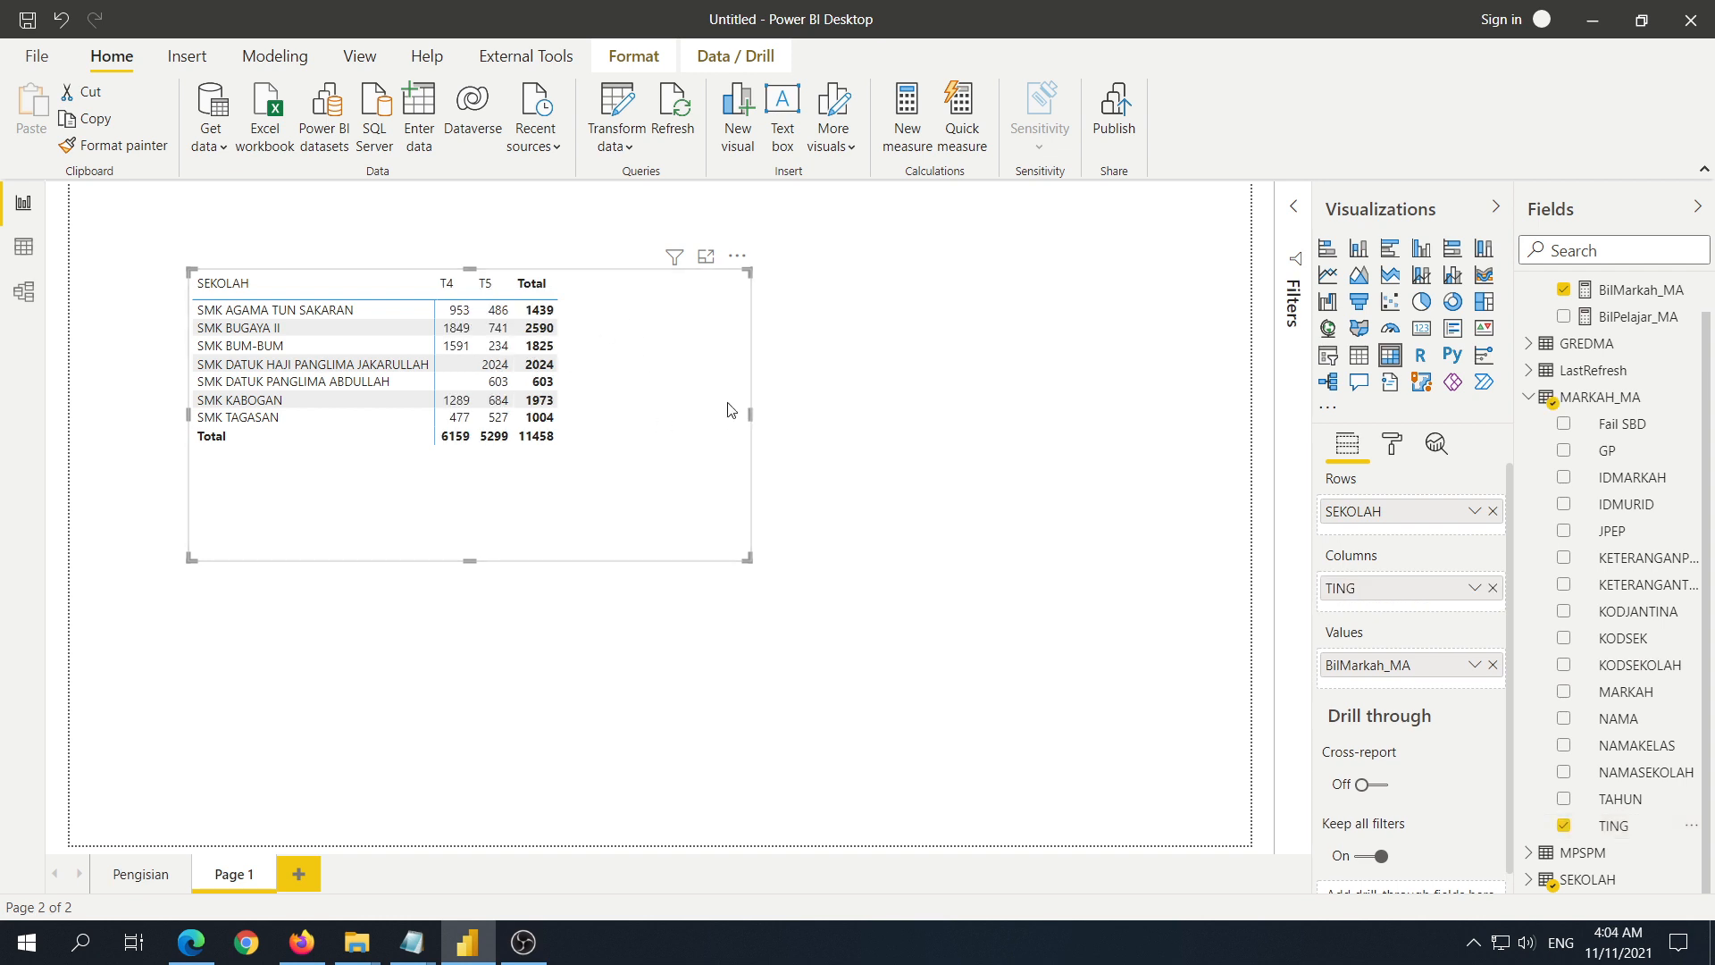
Step: Shrink the school matrix around its data, place it in the page's upper-left area and deselect it
drag(750, 414, 628, 412)
drag(410, 562, 400, 513)
drag(597, 399, 518, 390)
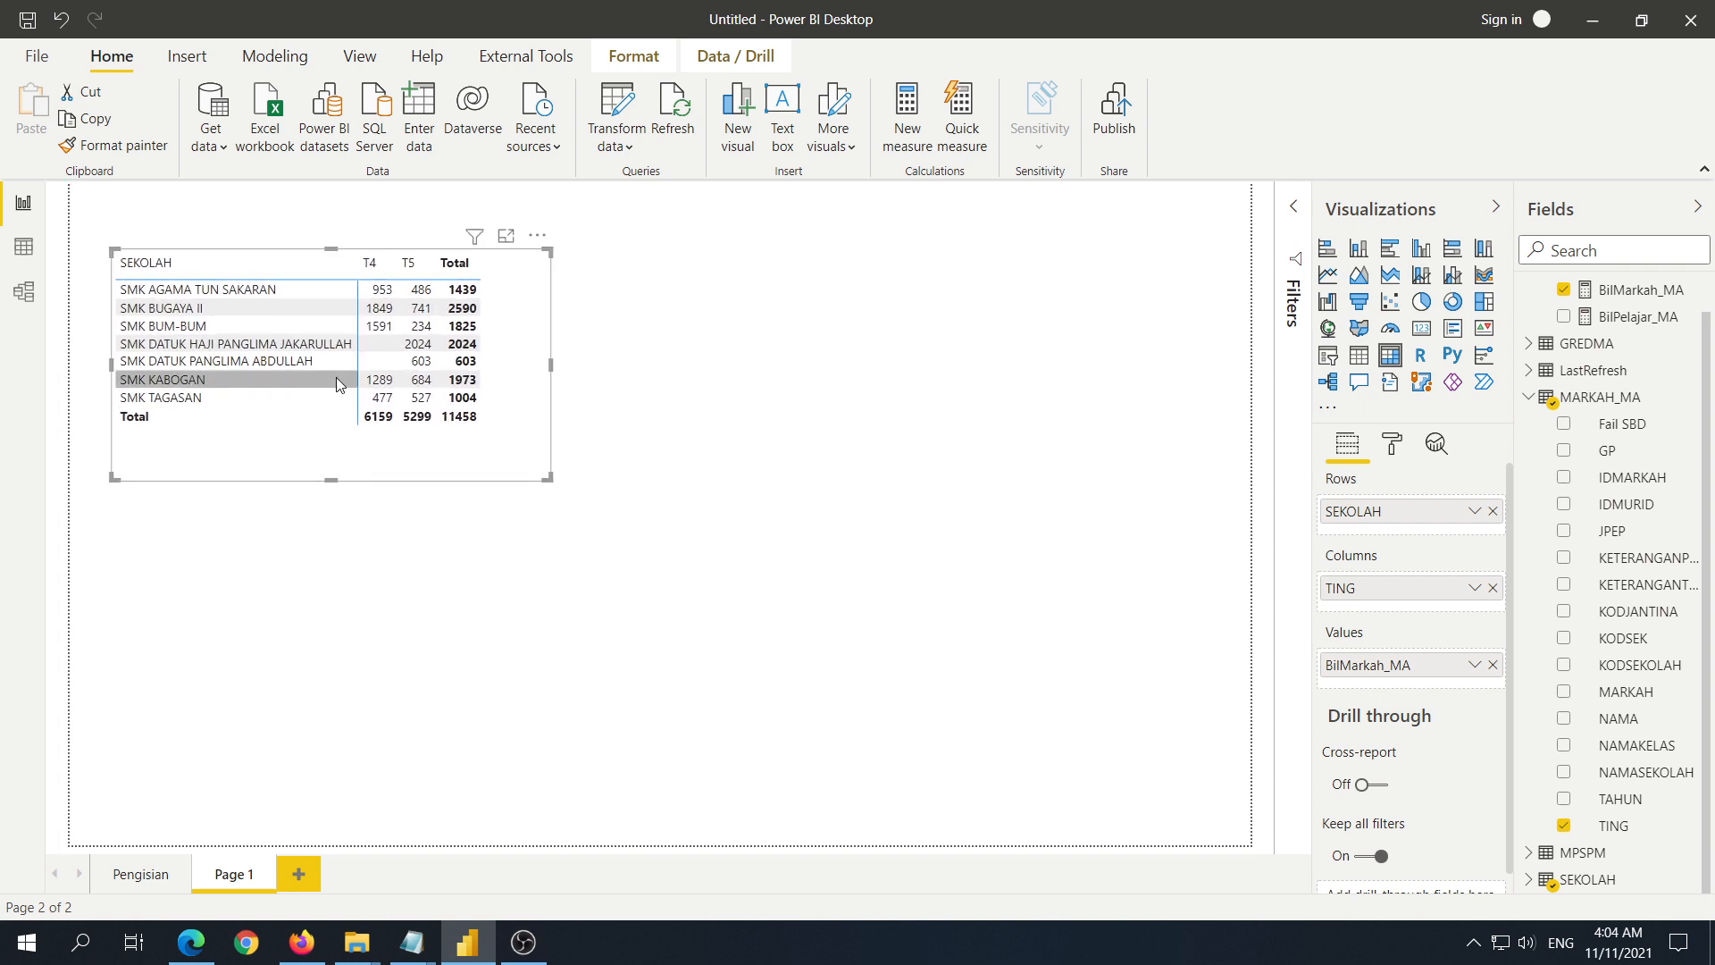
click(581, 418)
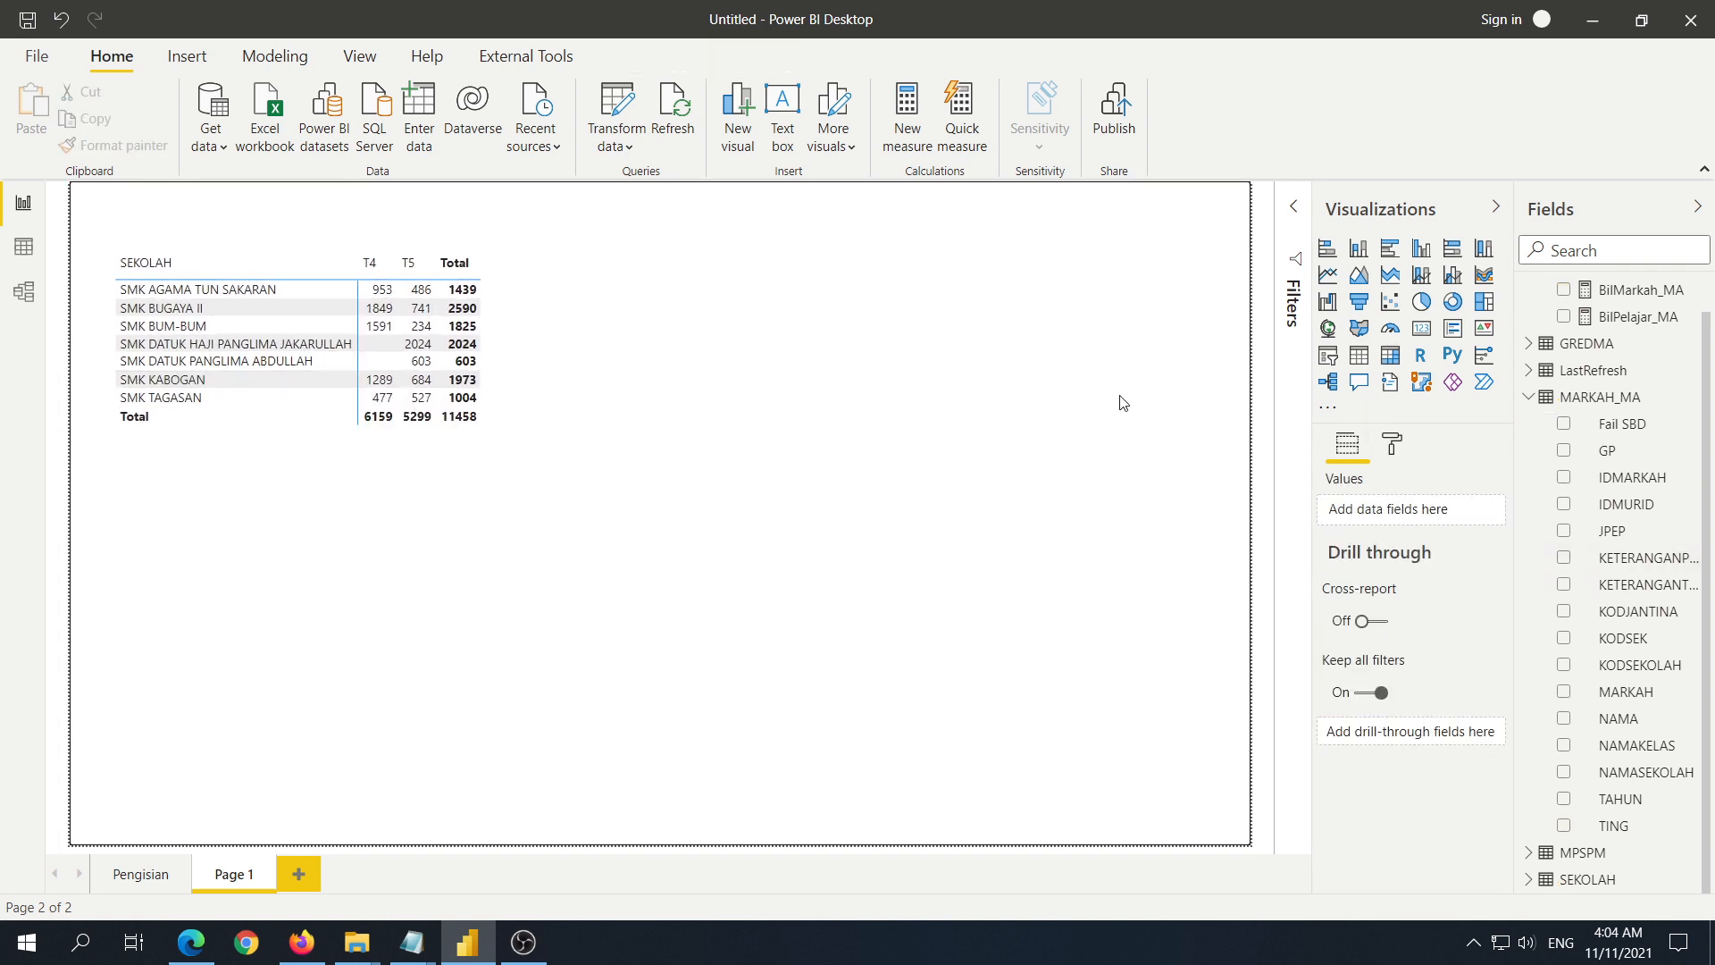
Step: Duplicate the school matrix and place the copy beside the original on the page
click(525, 260)
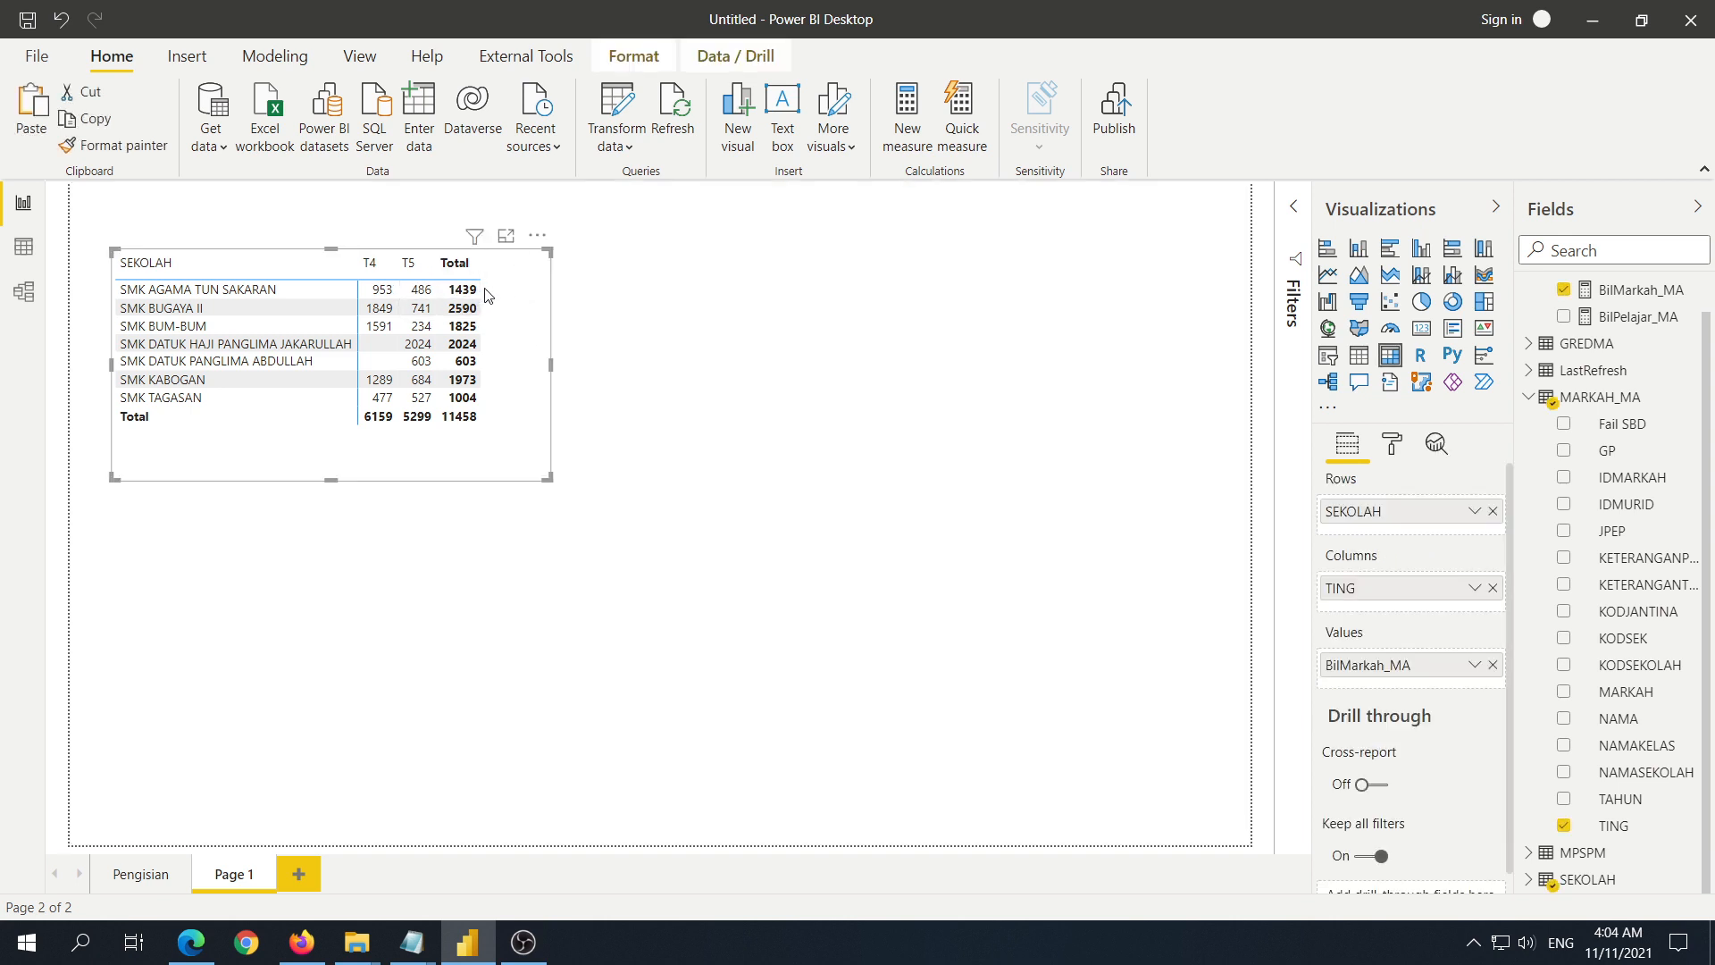
key(ctrl+v)
drag(524, 337, 1007, 322)
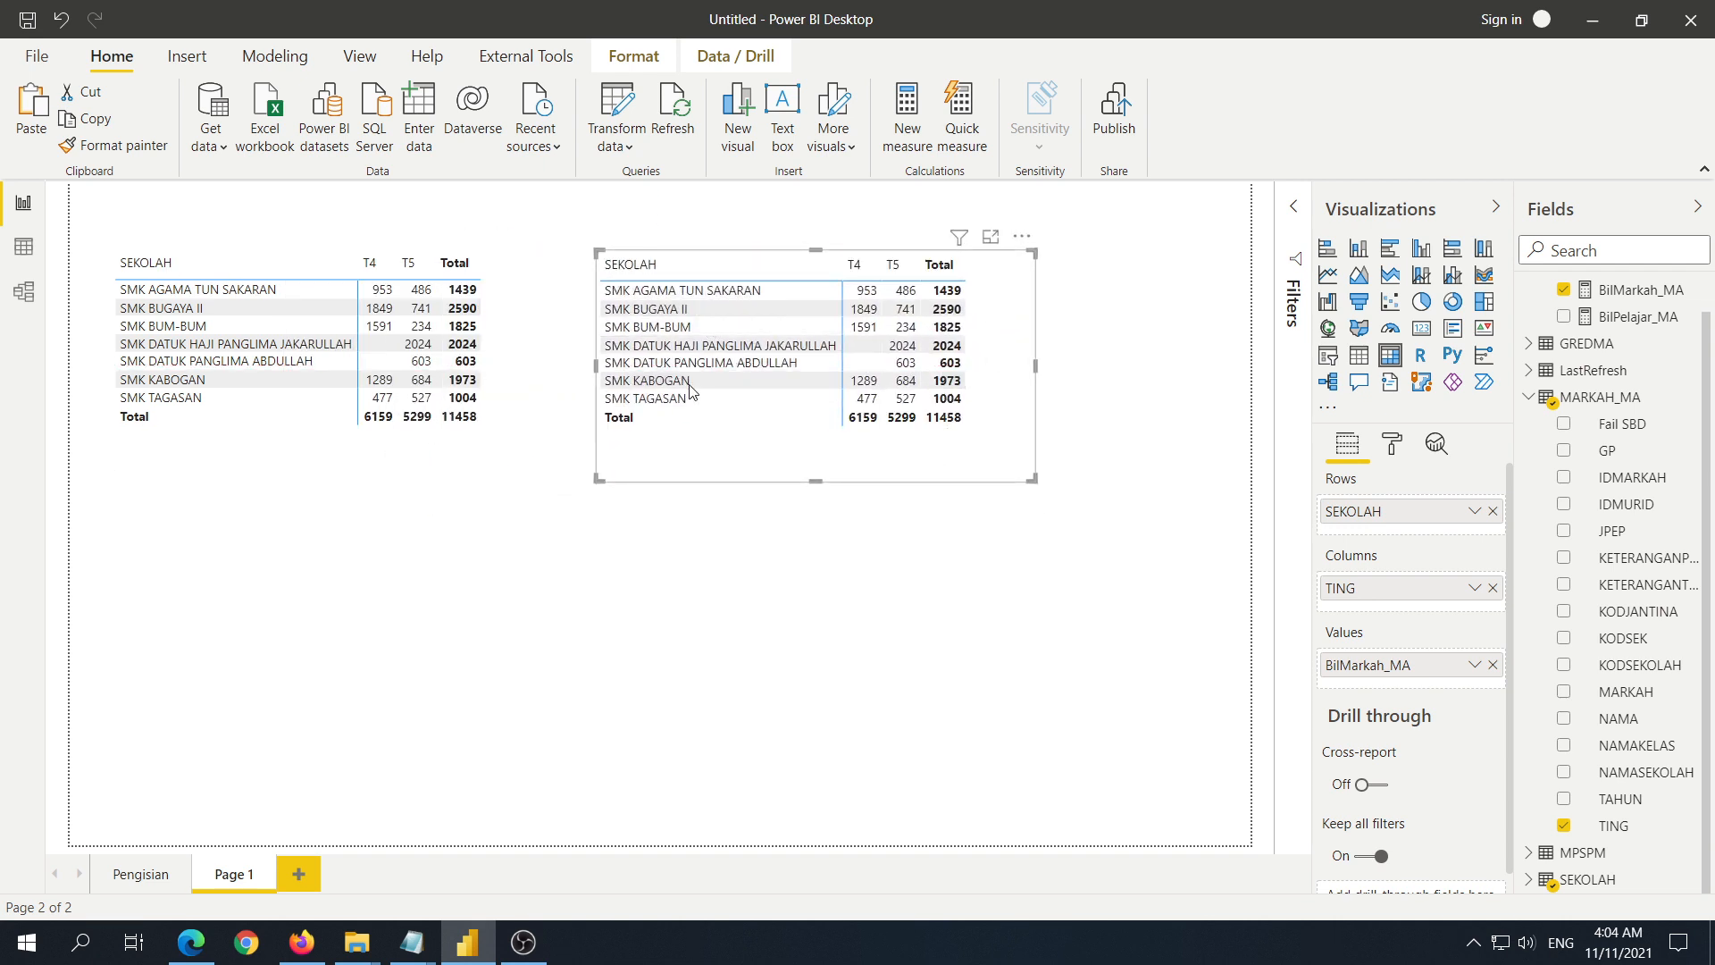
Step: Replace SEKOLAH with NAMAKELAS as the copied matrix's rows, and reposition and lengthen that matrix down the page
click(1492, 511)
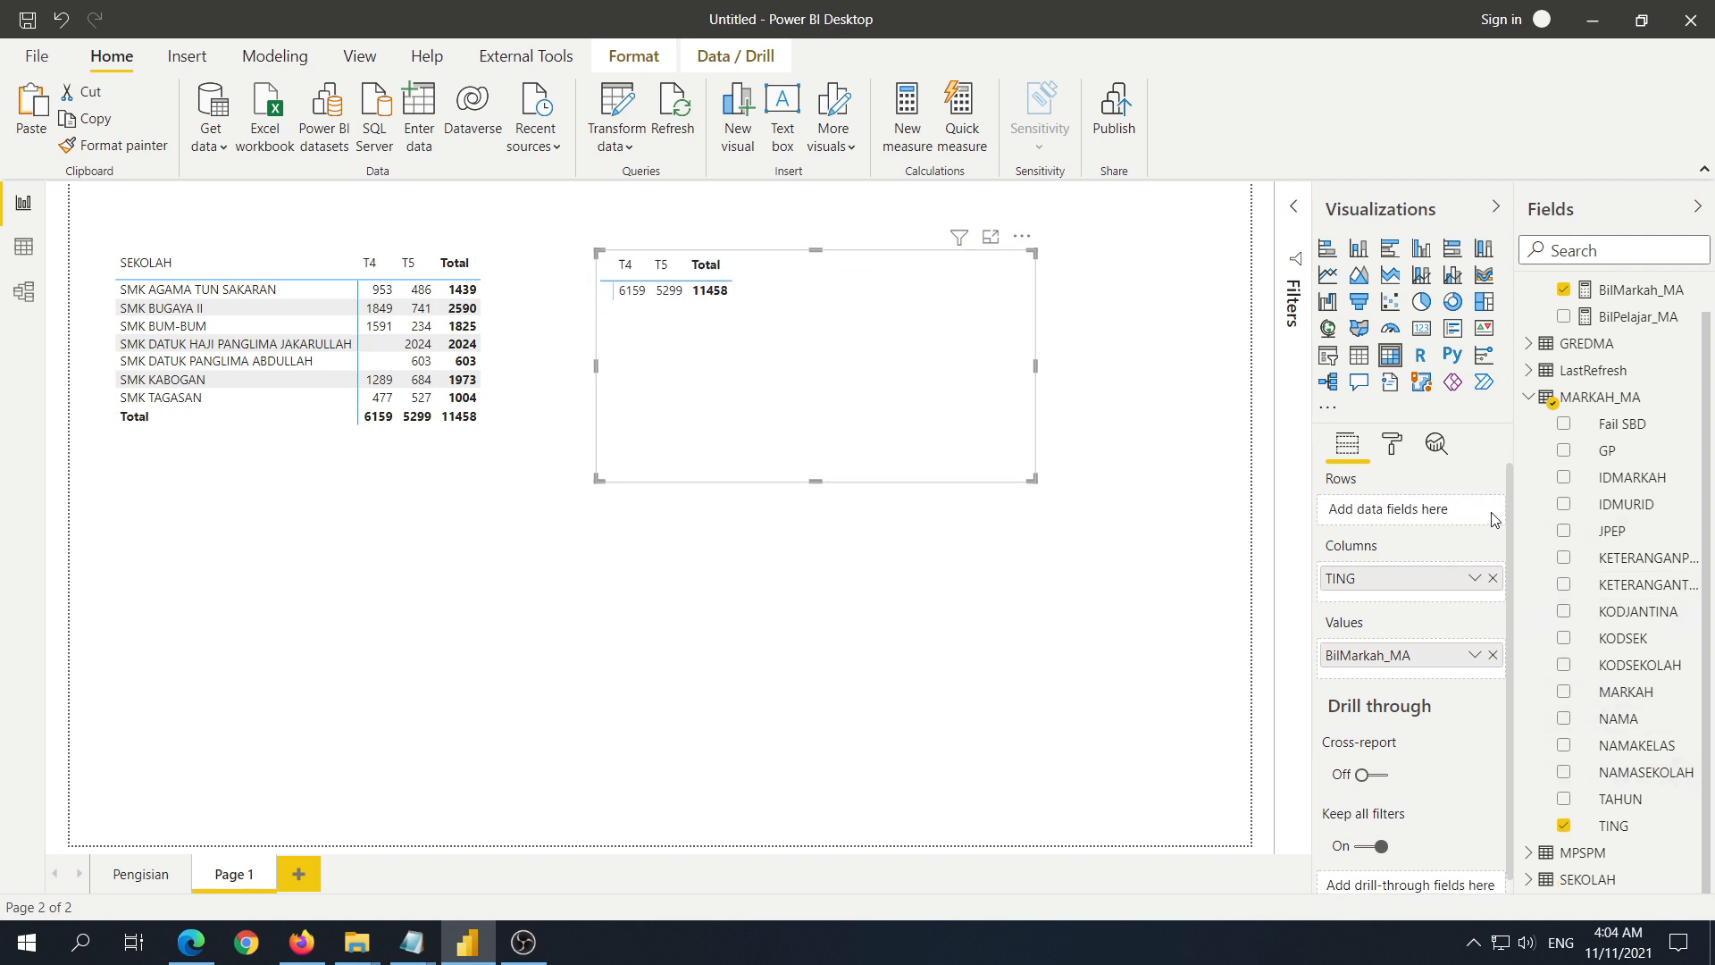
click(1564, 747)
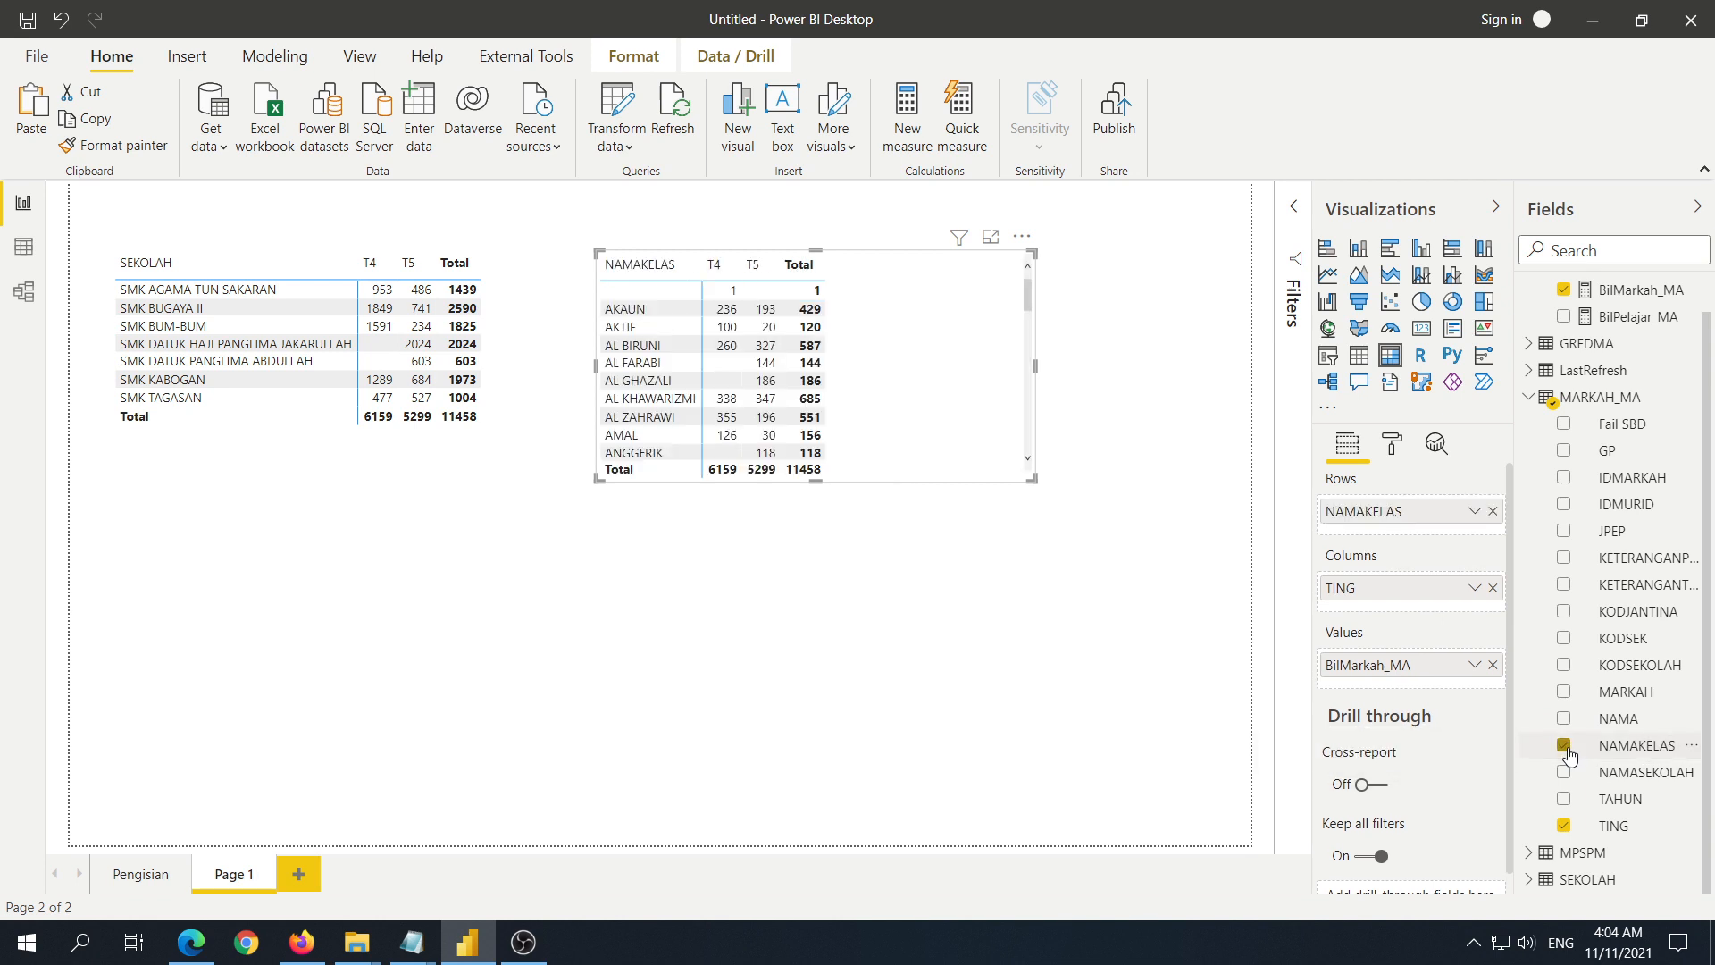
drag(965, 444, 1007, 430)
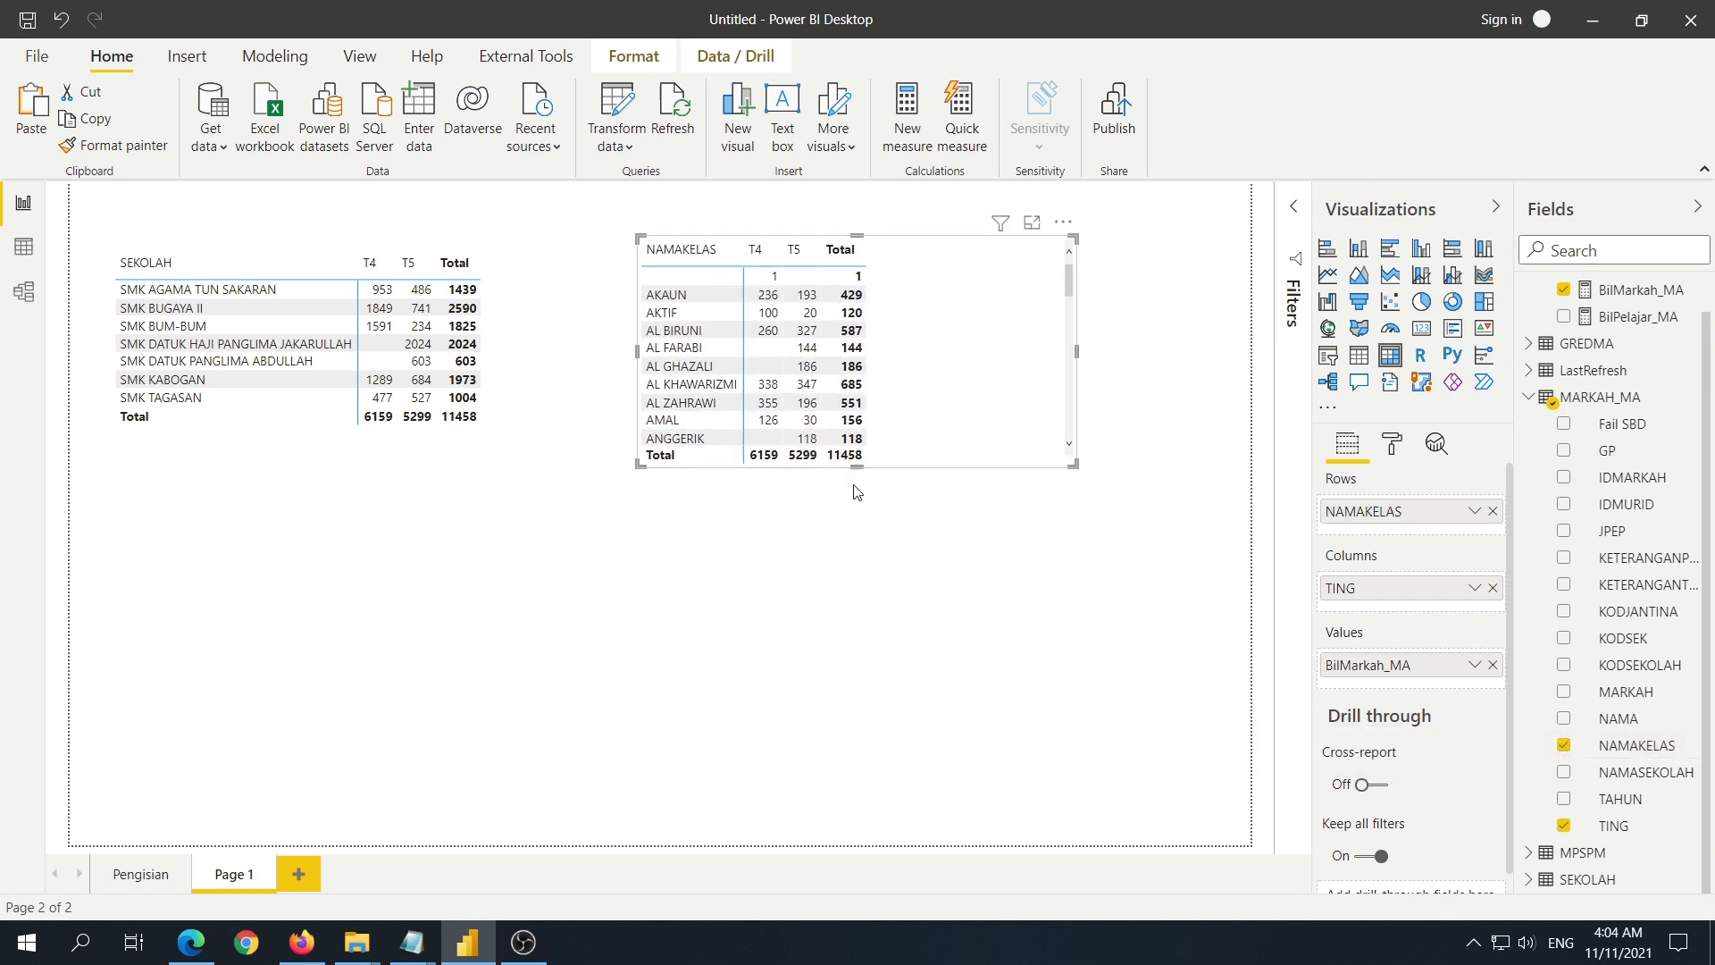
drag(857, 467, 871, 713)
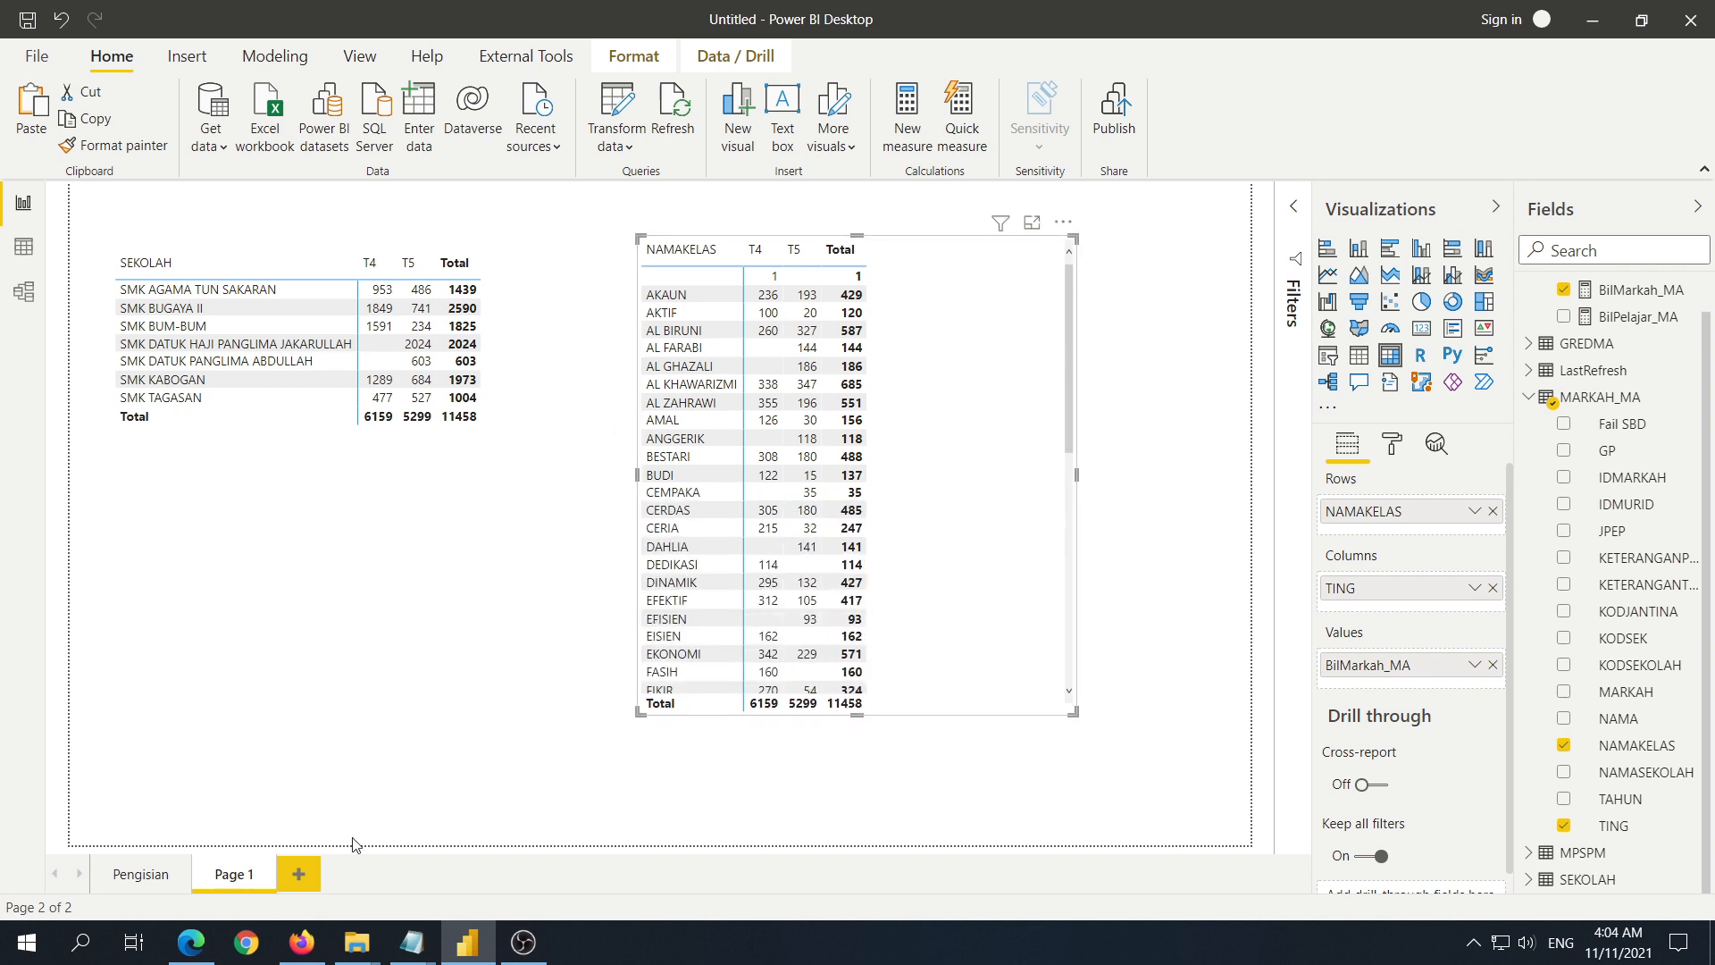
Step: Examine how selecting Bahasa Cina and SMK BUM-BUM filters the other visuals on the Pengisian page, and return to Page 1
click(150, 880)
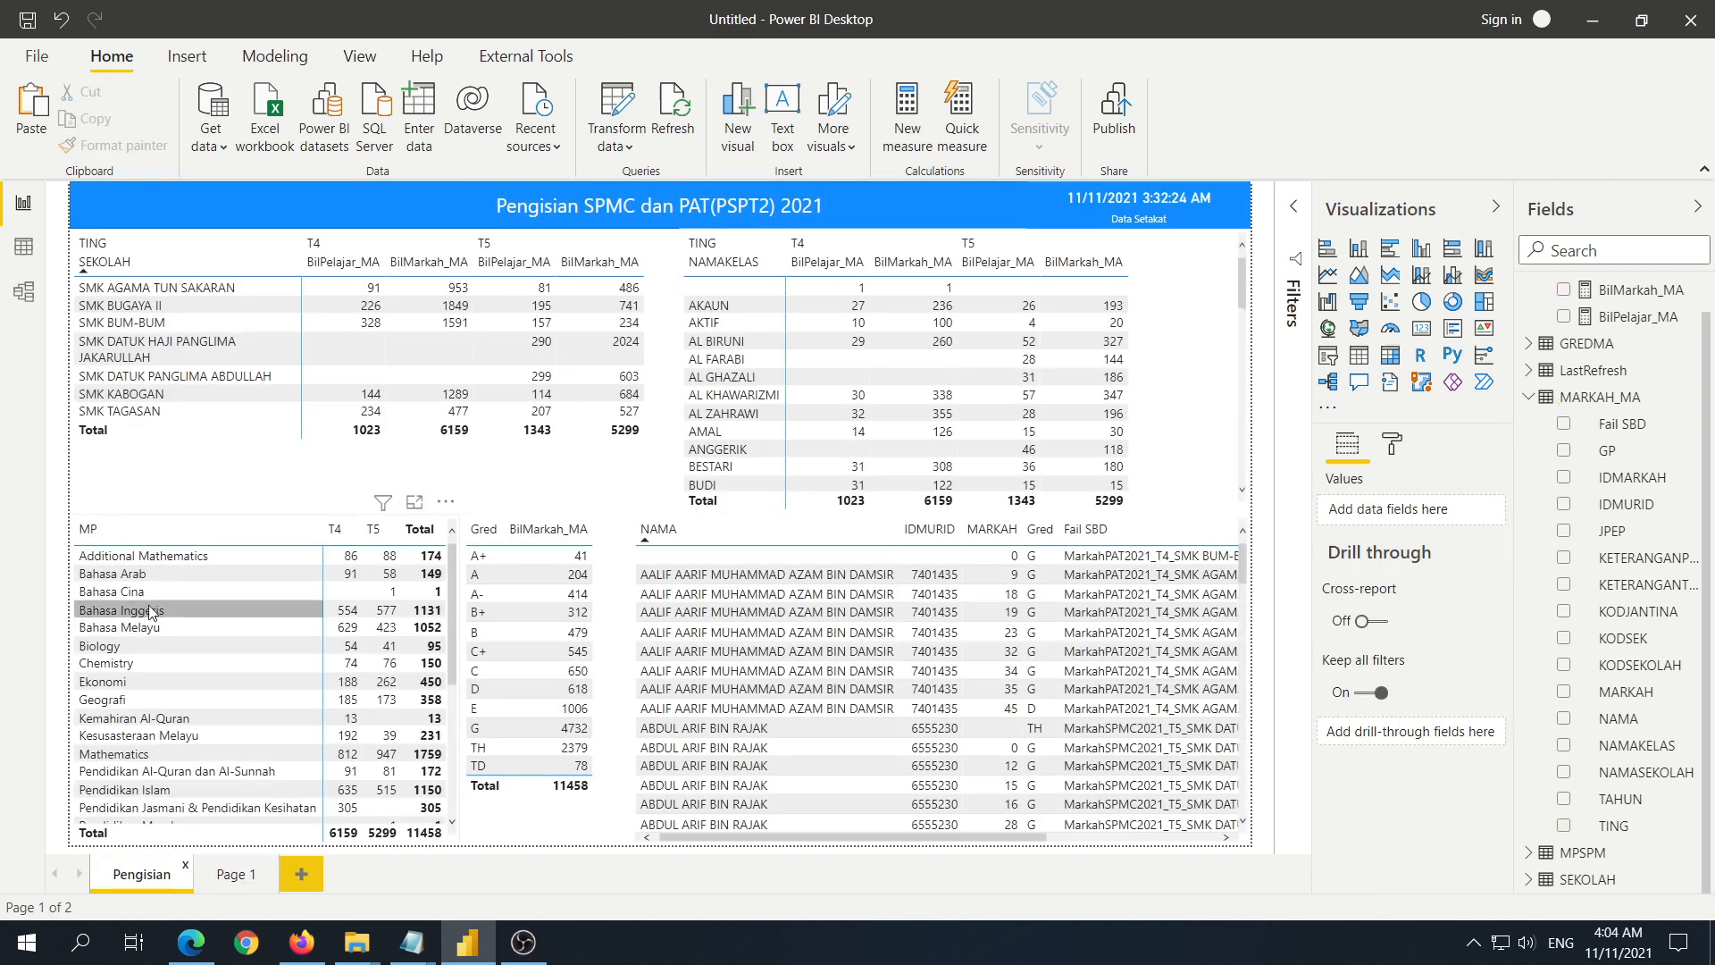
click(147, 591)
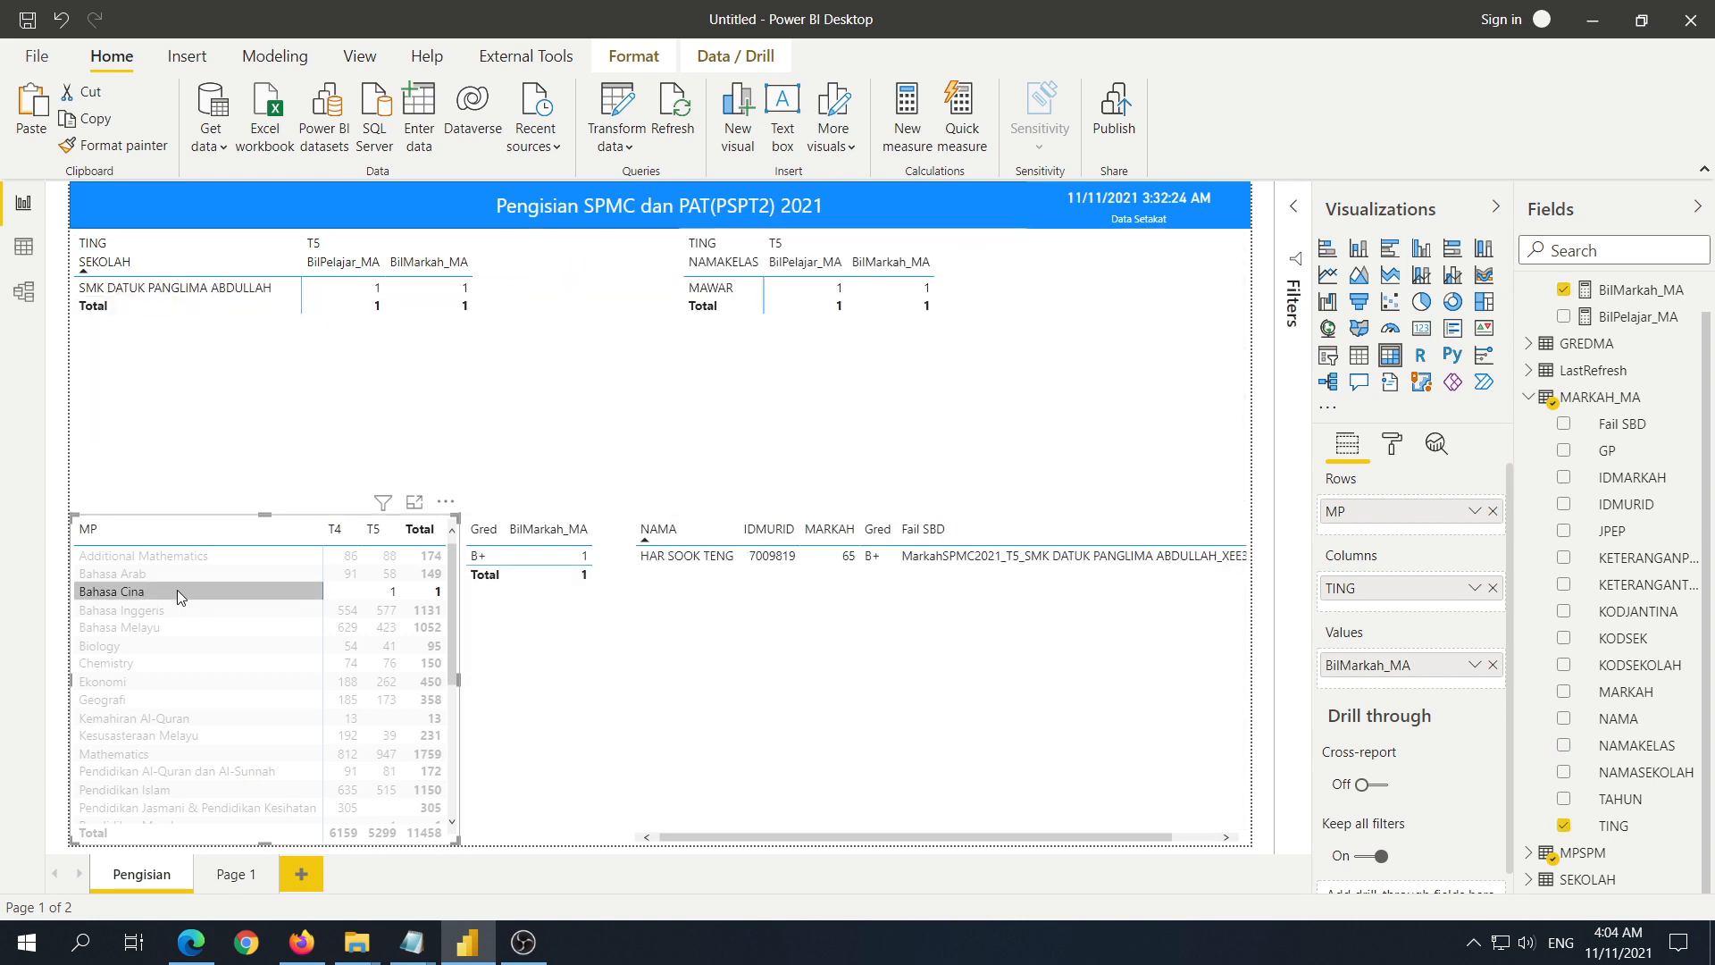
click(176, 590)
click(193, 322)
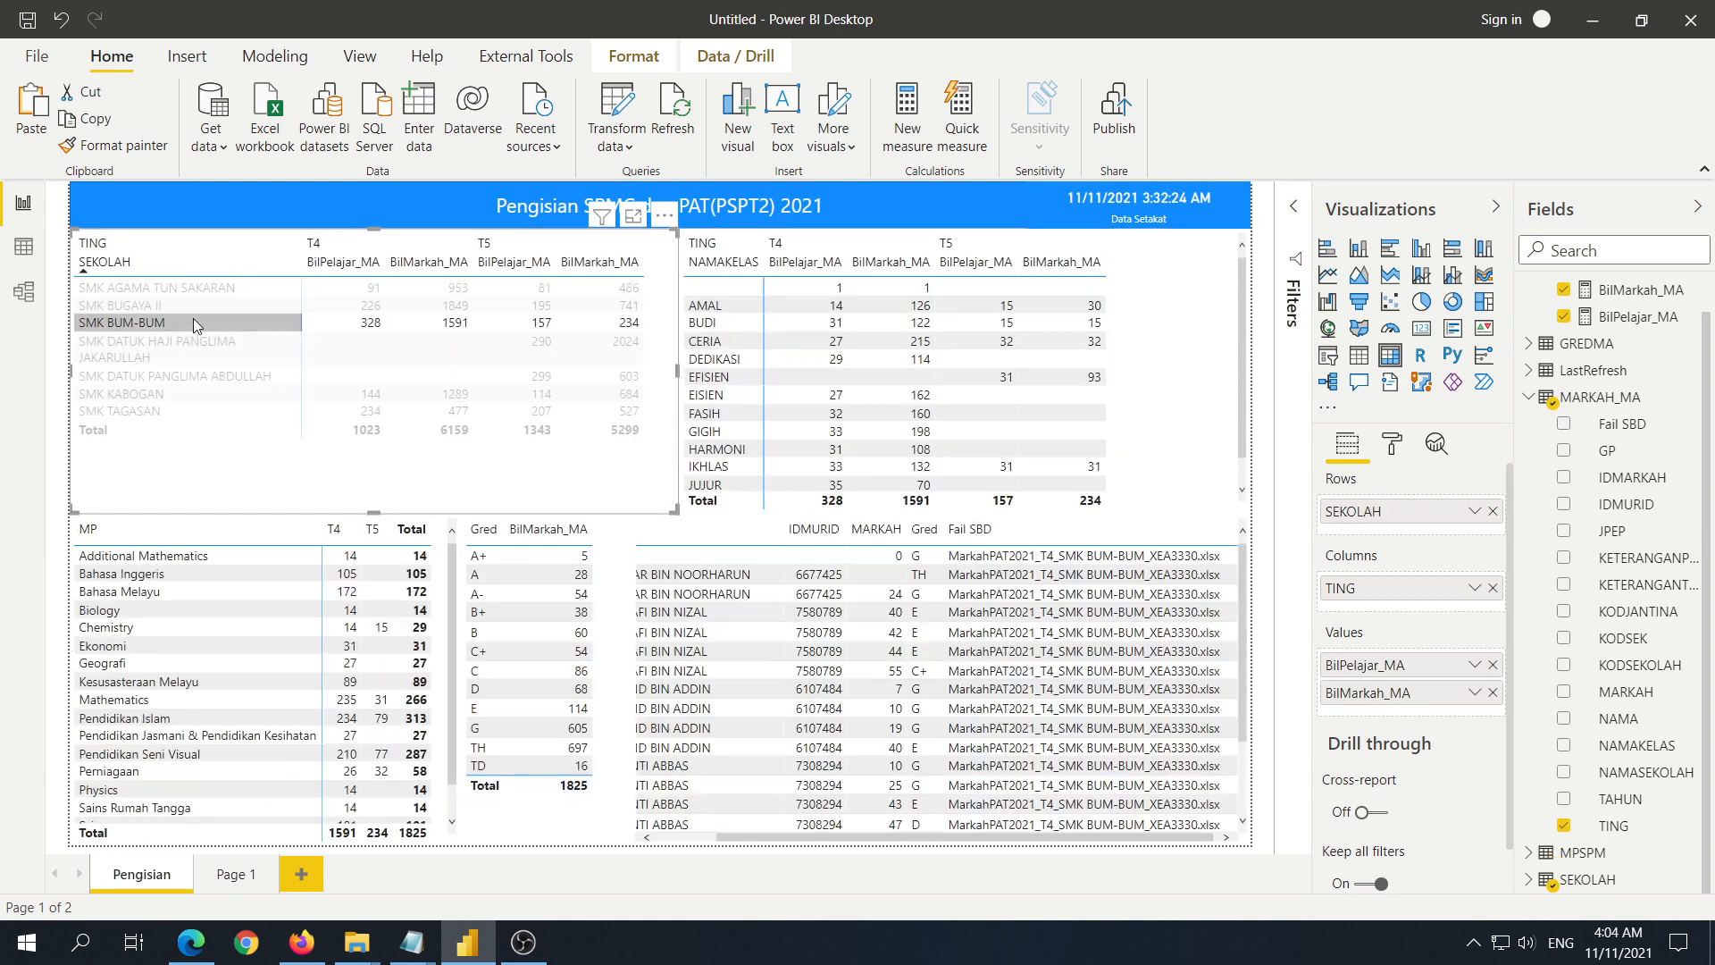
click(214, 849)
click(231, 880)
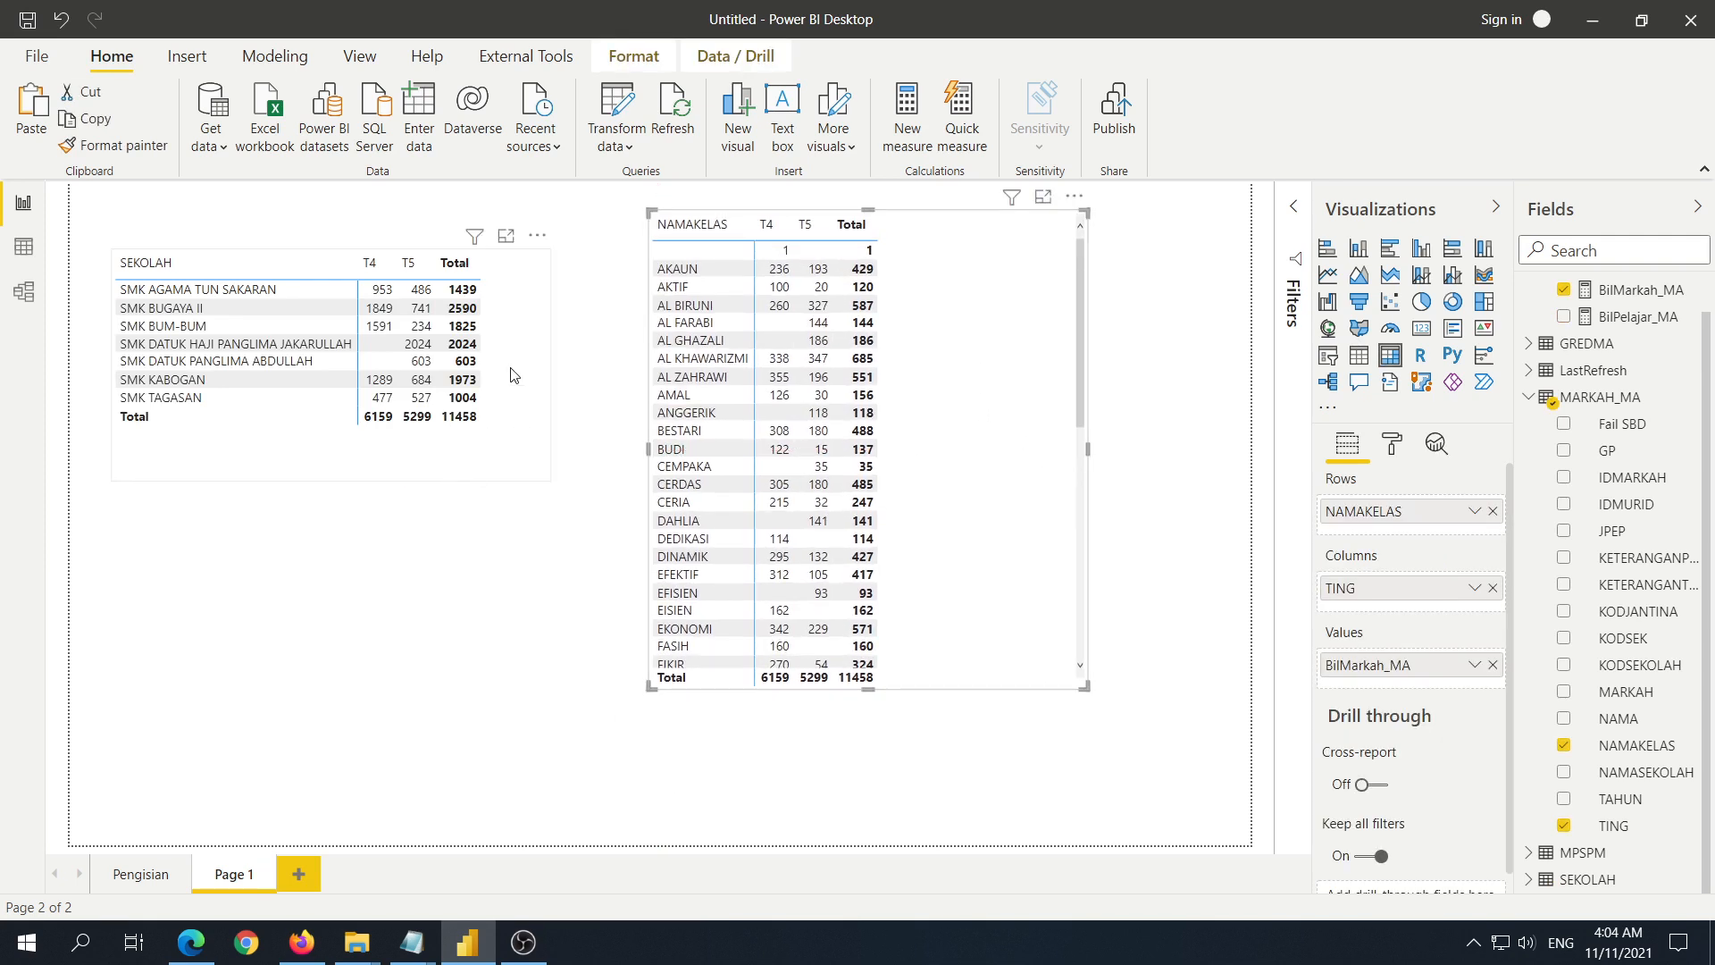
Step: Move the school matrix closer to the class matrix and test cross-filtering with SMK BUM-BUM, SMK DATUK PANGLIMA ABDULLAH and neighbouring schools, ending with the class matrix selected
drag(514, 373, 575, 373)
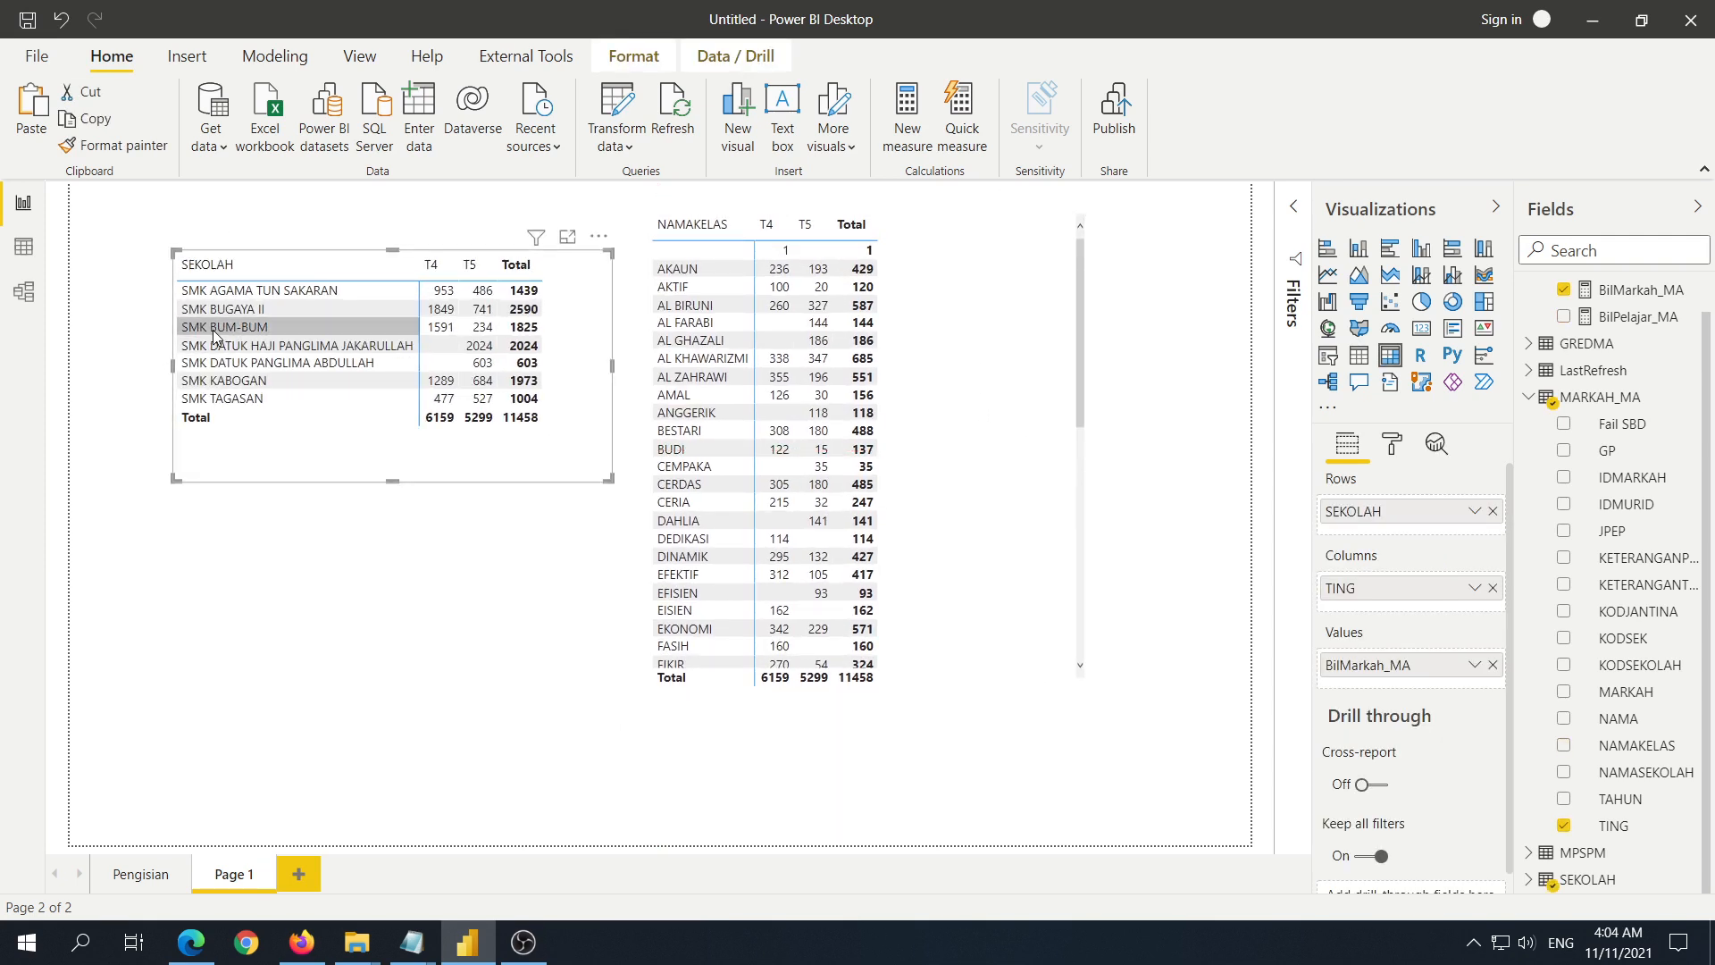
click(215, 328)
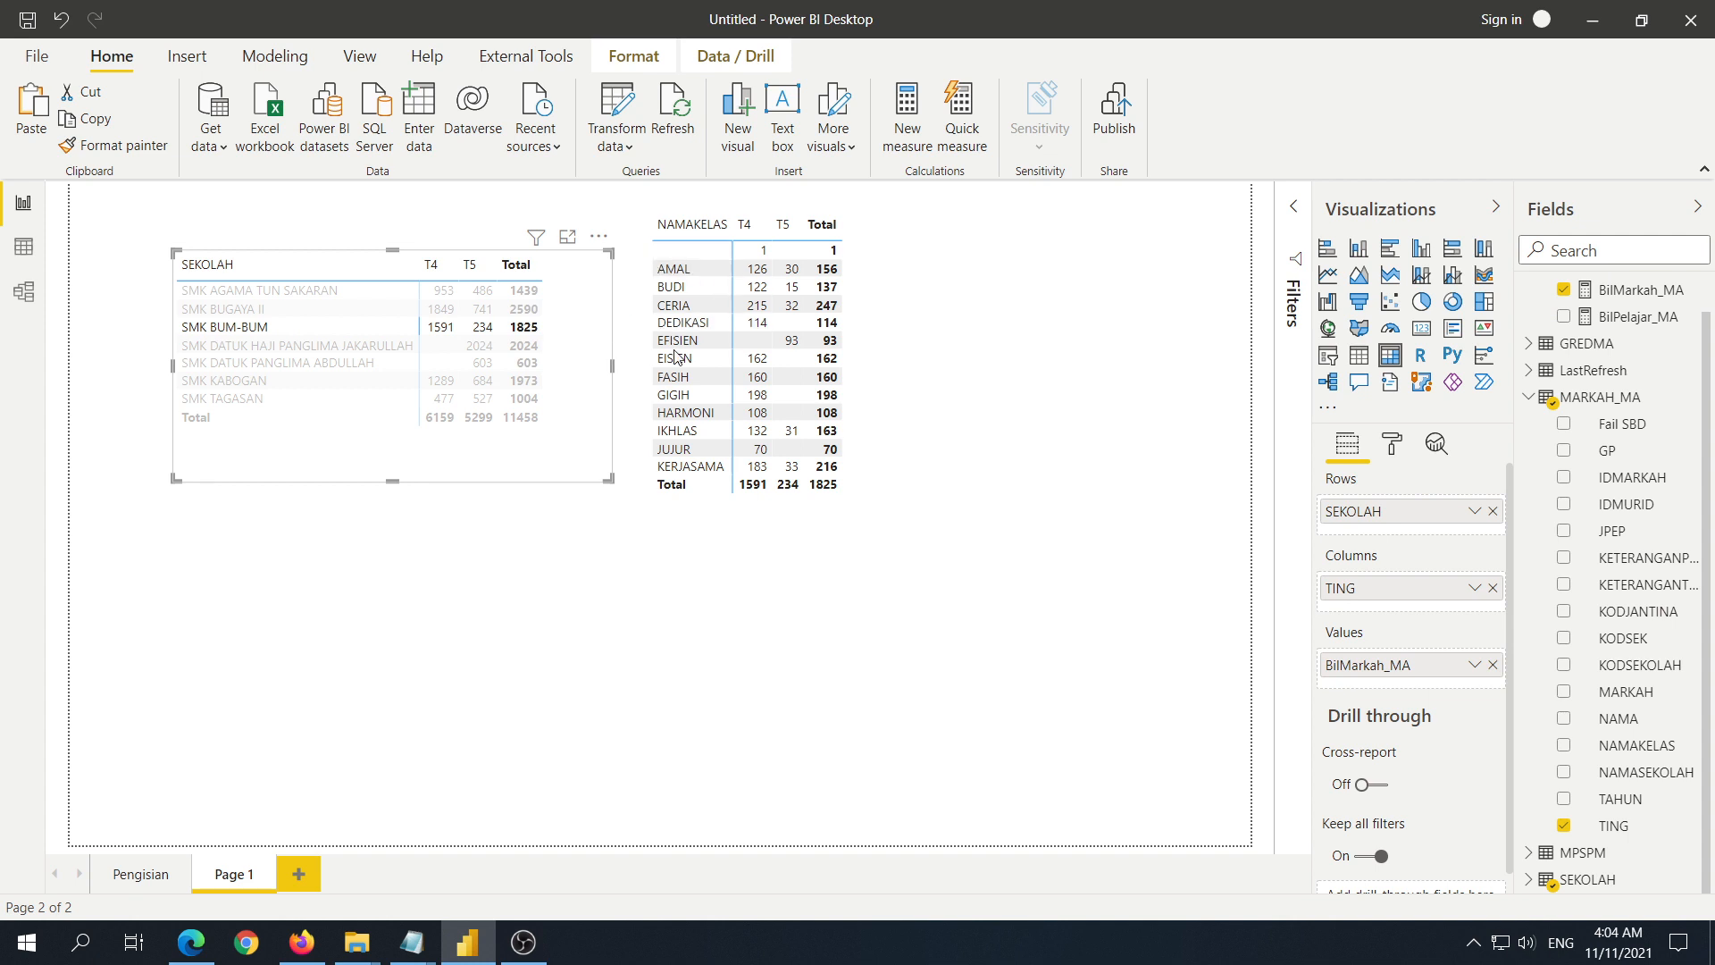
click(236, 349)
click(241, 363)
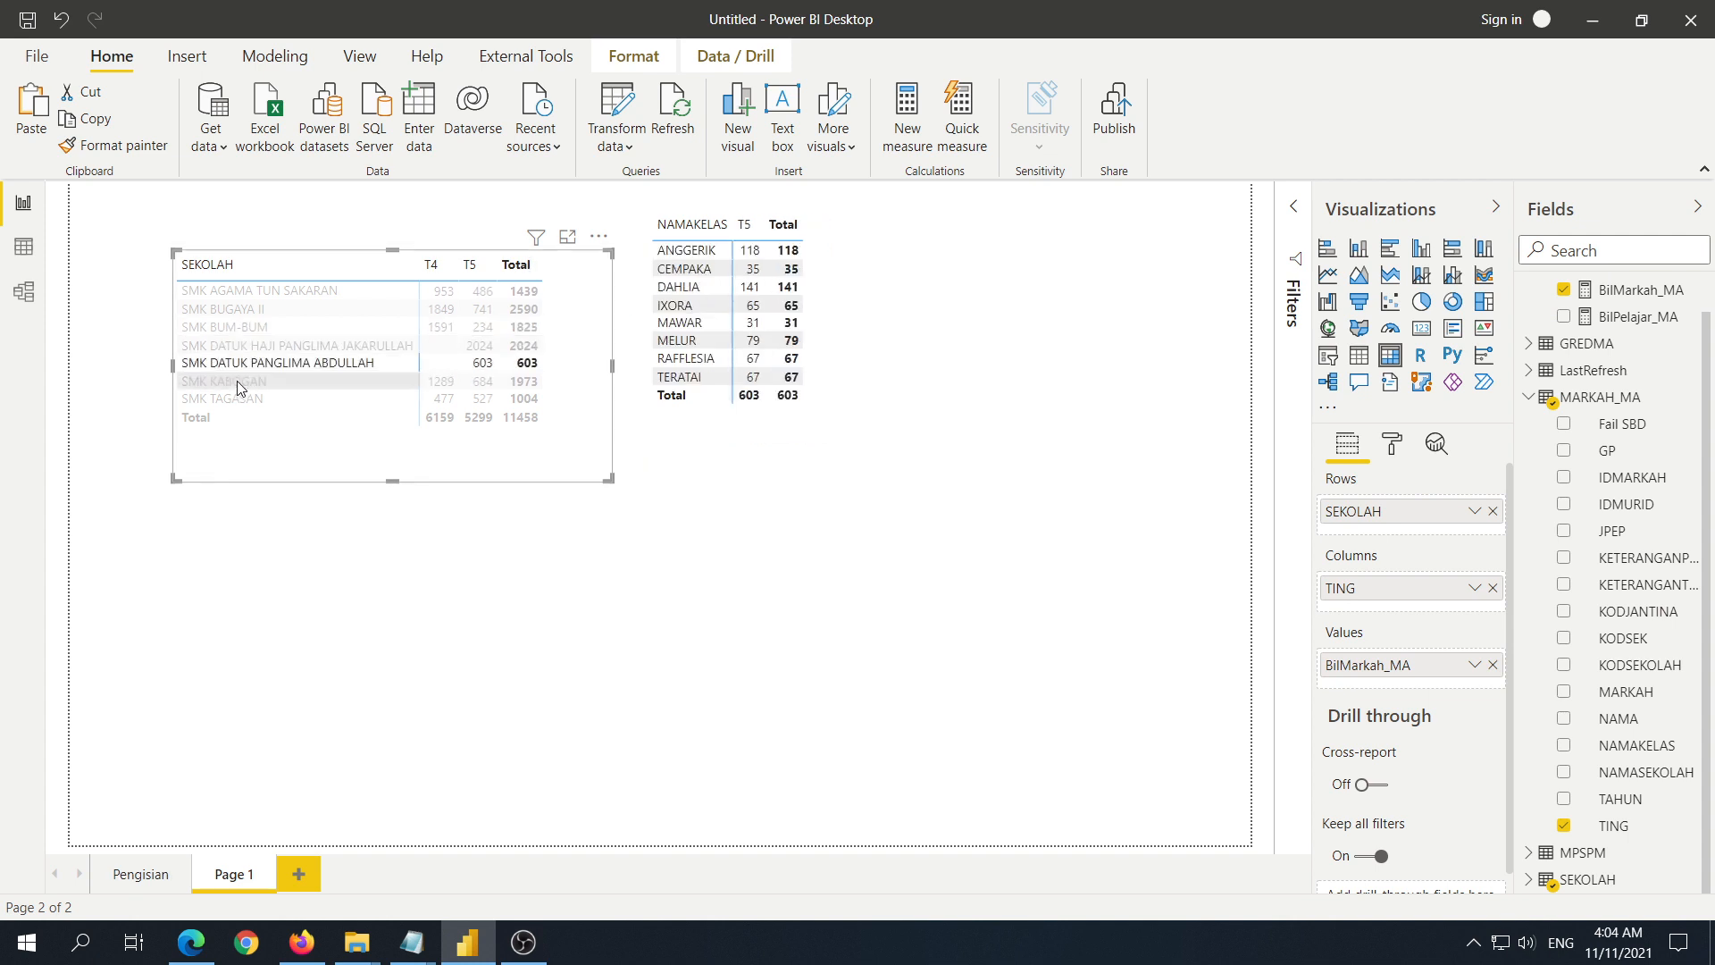
click(246, 382)
click(241, 362)
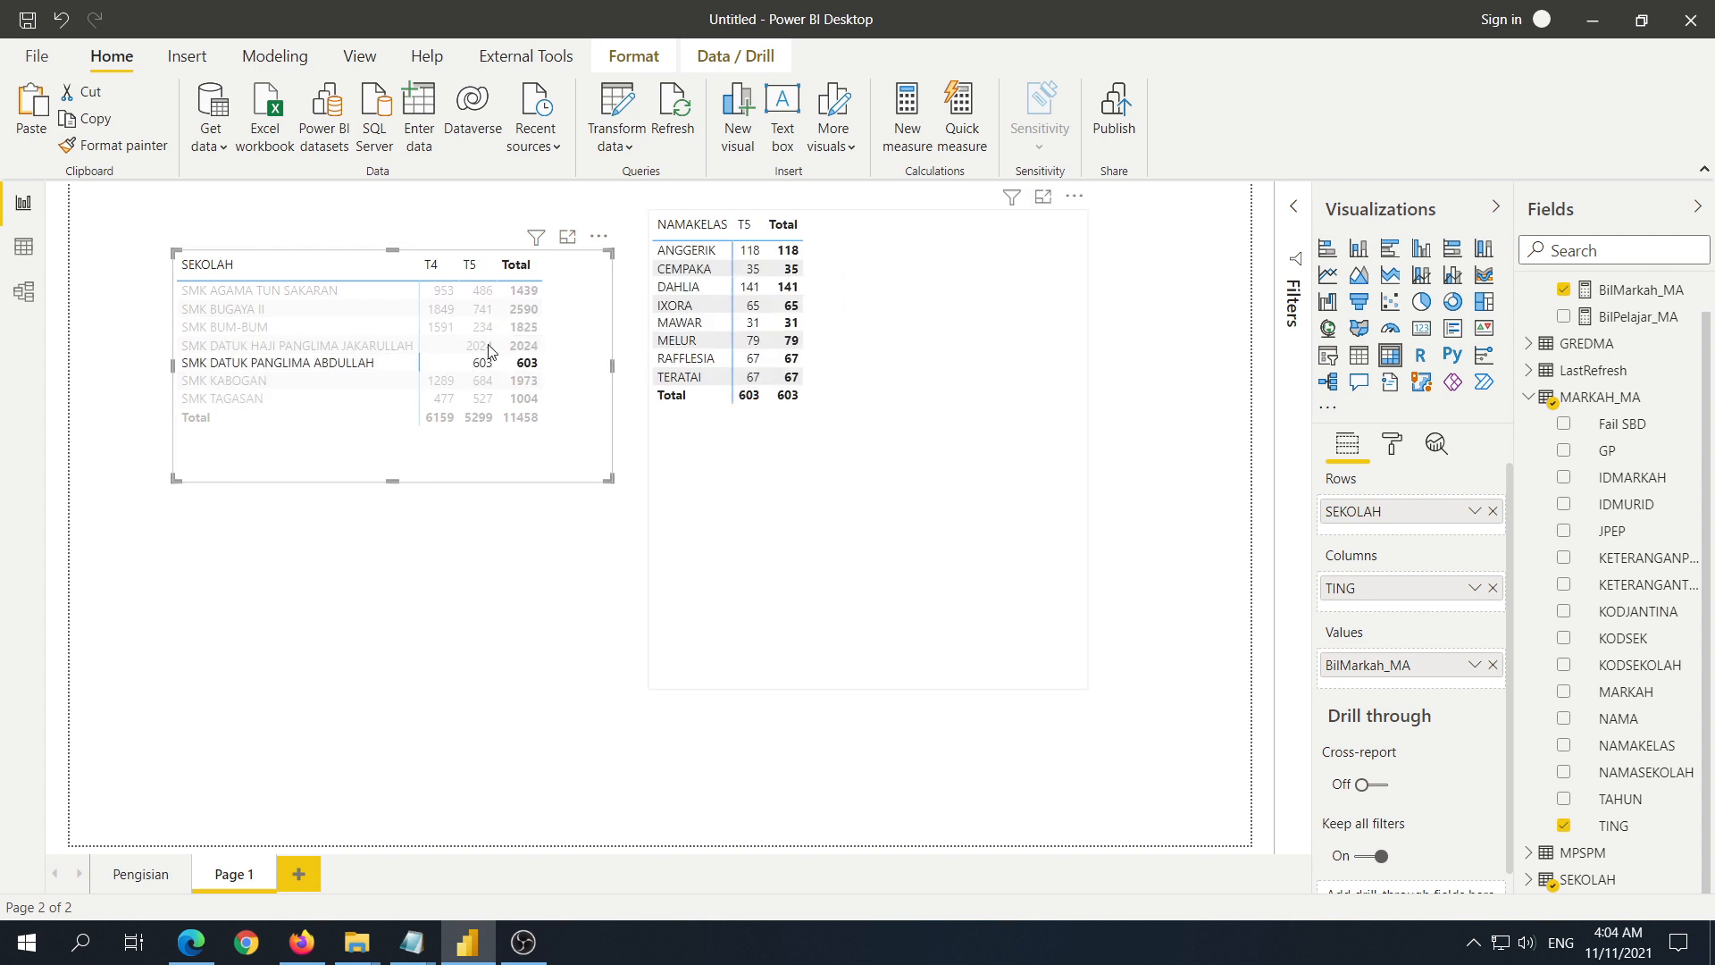
click(1090, 355)
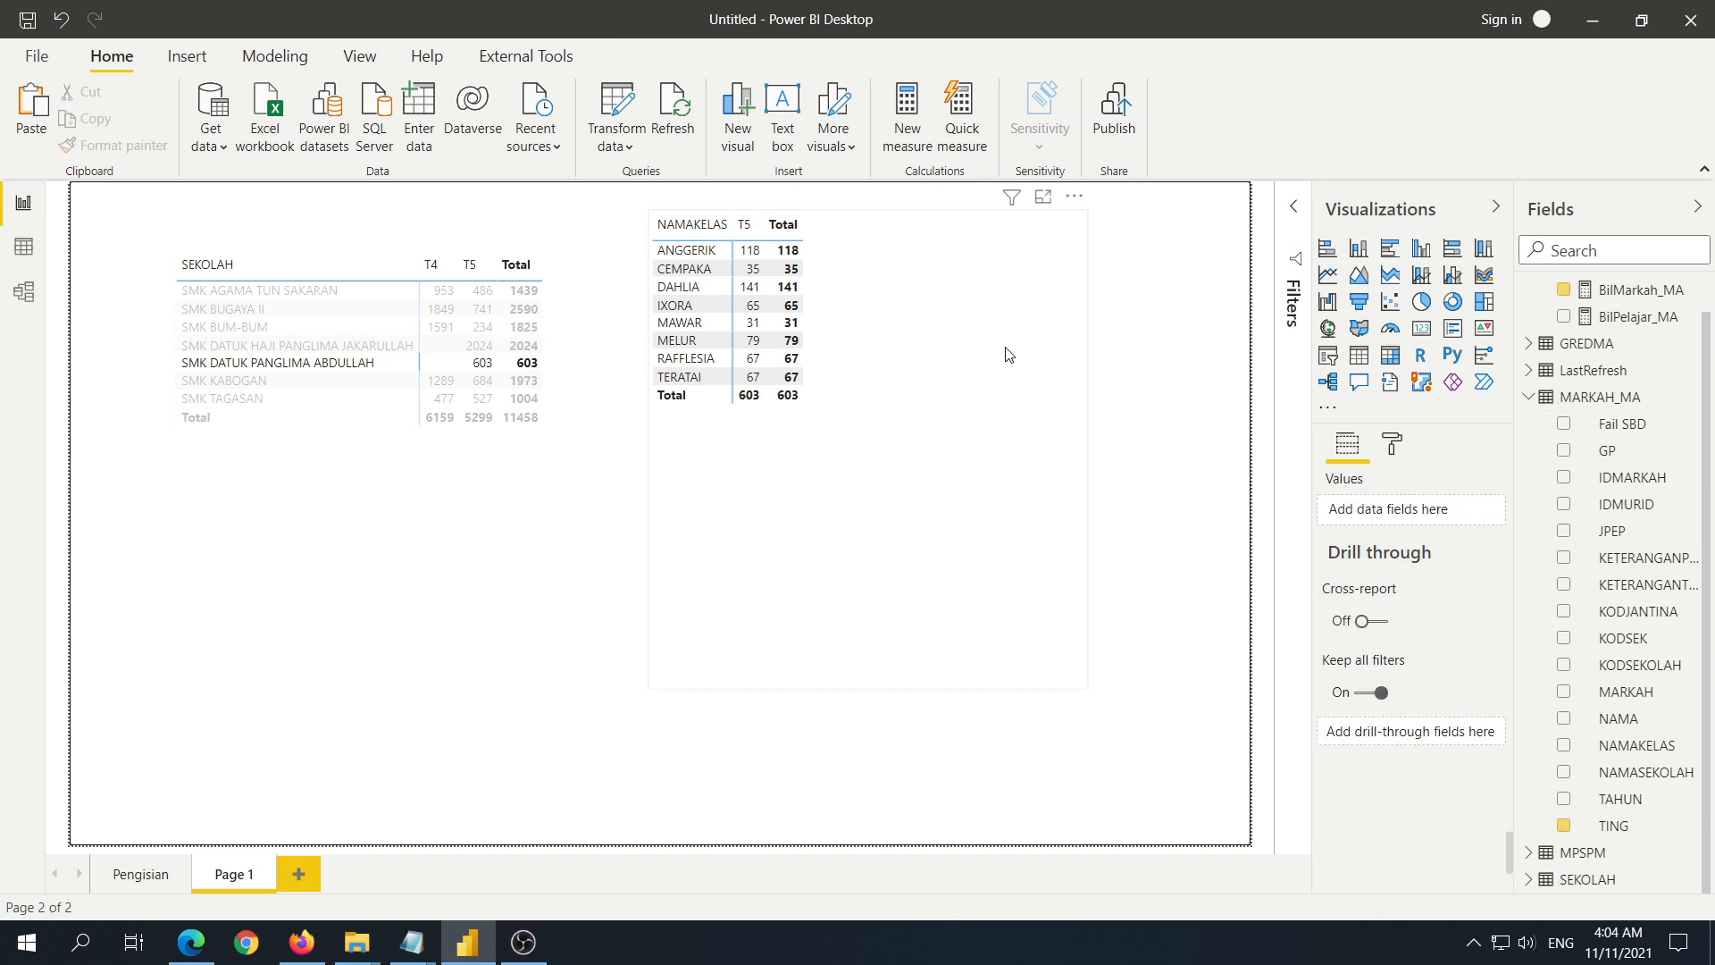
click(924, 327)
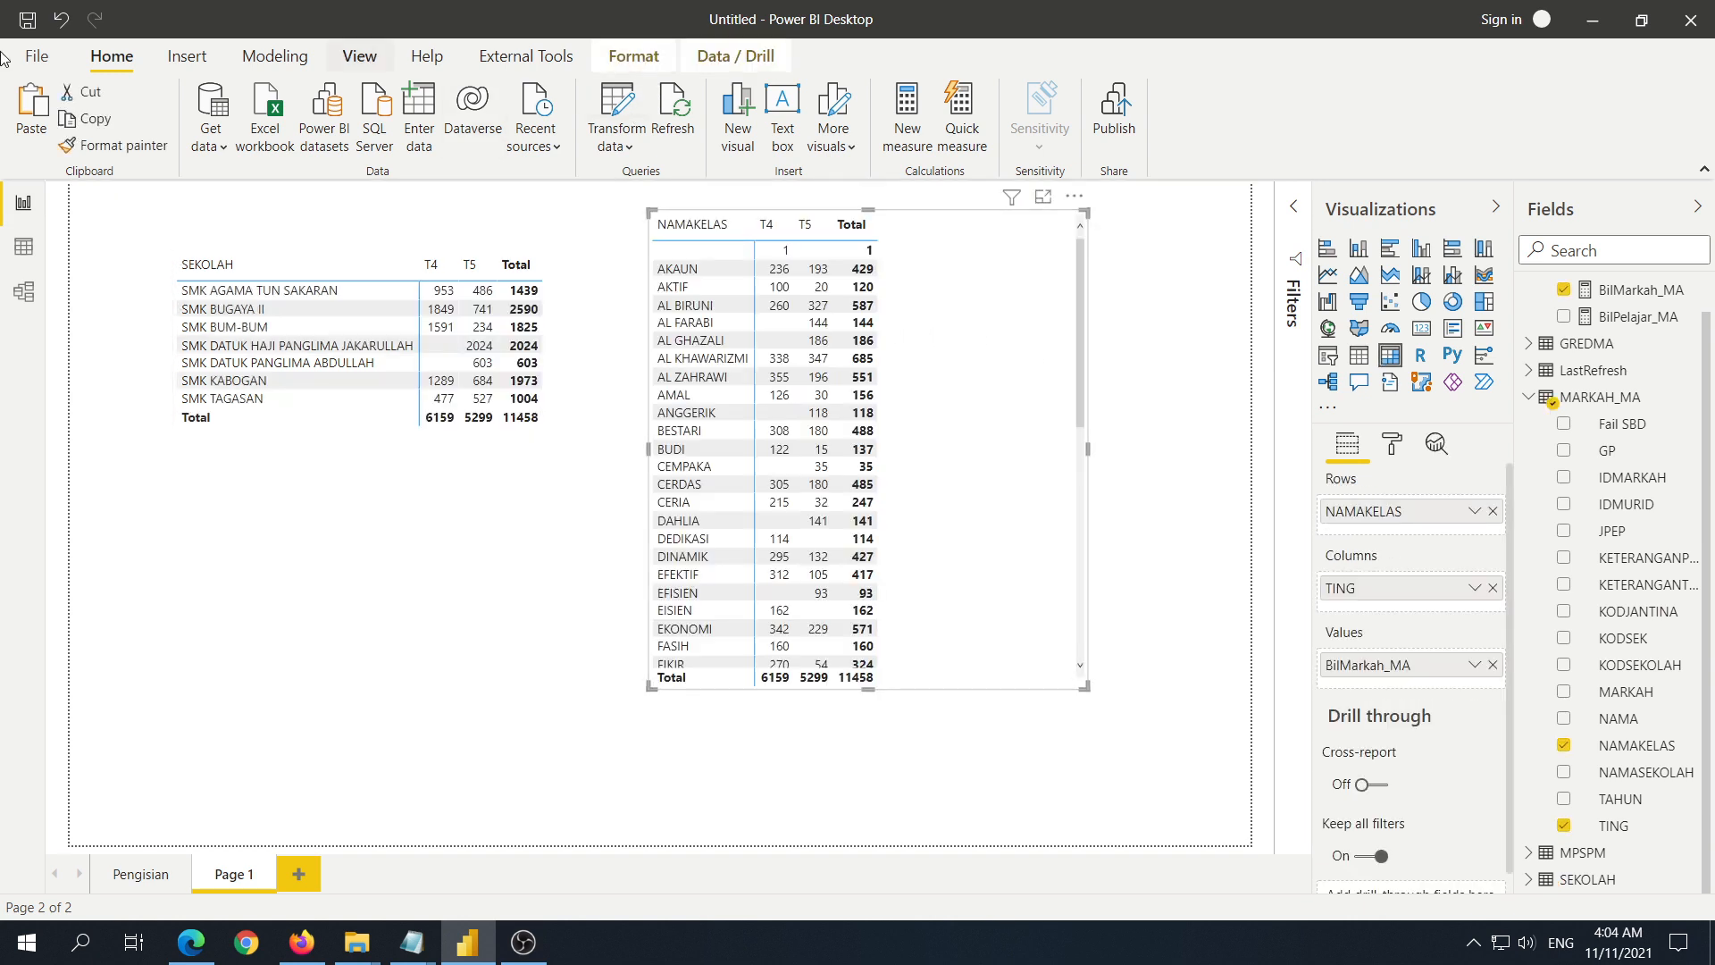
Step: Look through the view and format options, and check the matrix layout on the Pengisian page before returning to Page 1
click(358, 59)
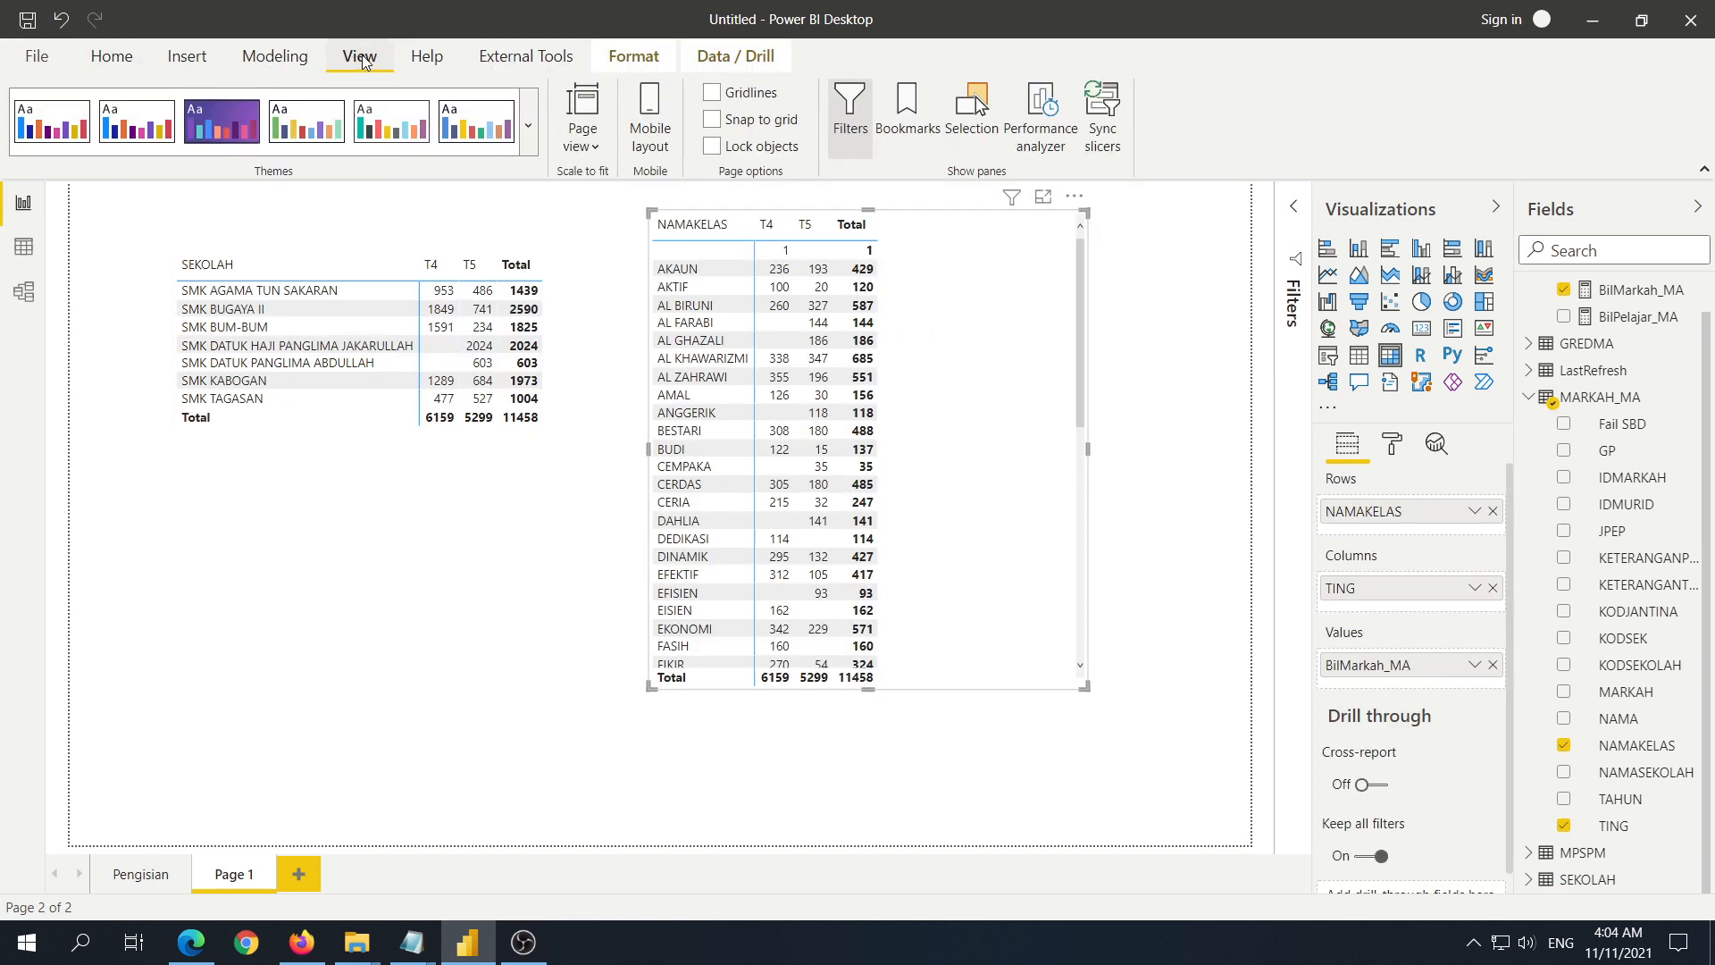
click(634, 56)
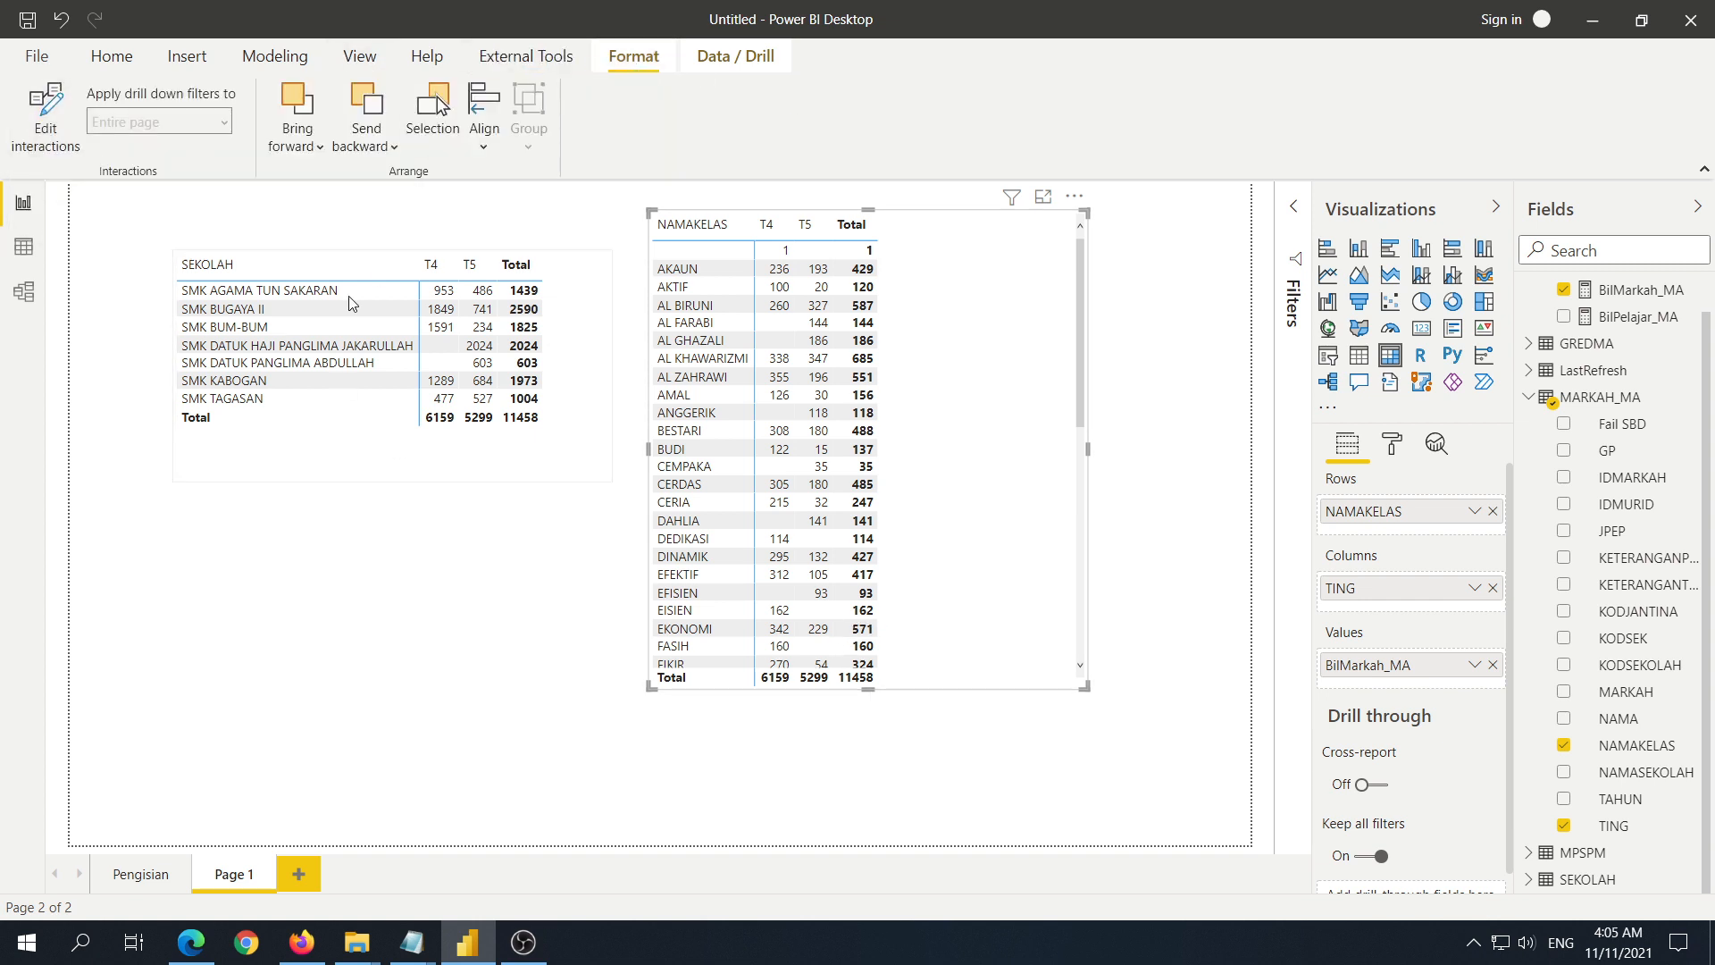
click(152, 878)
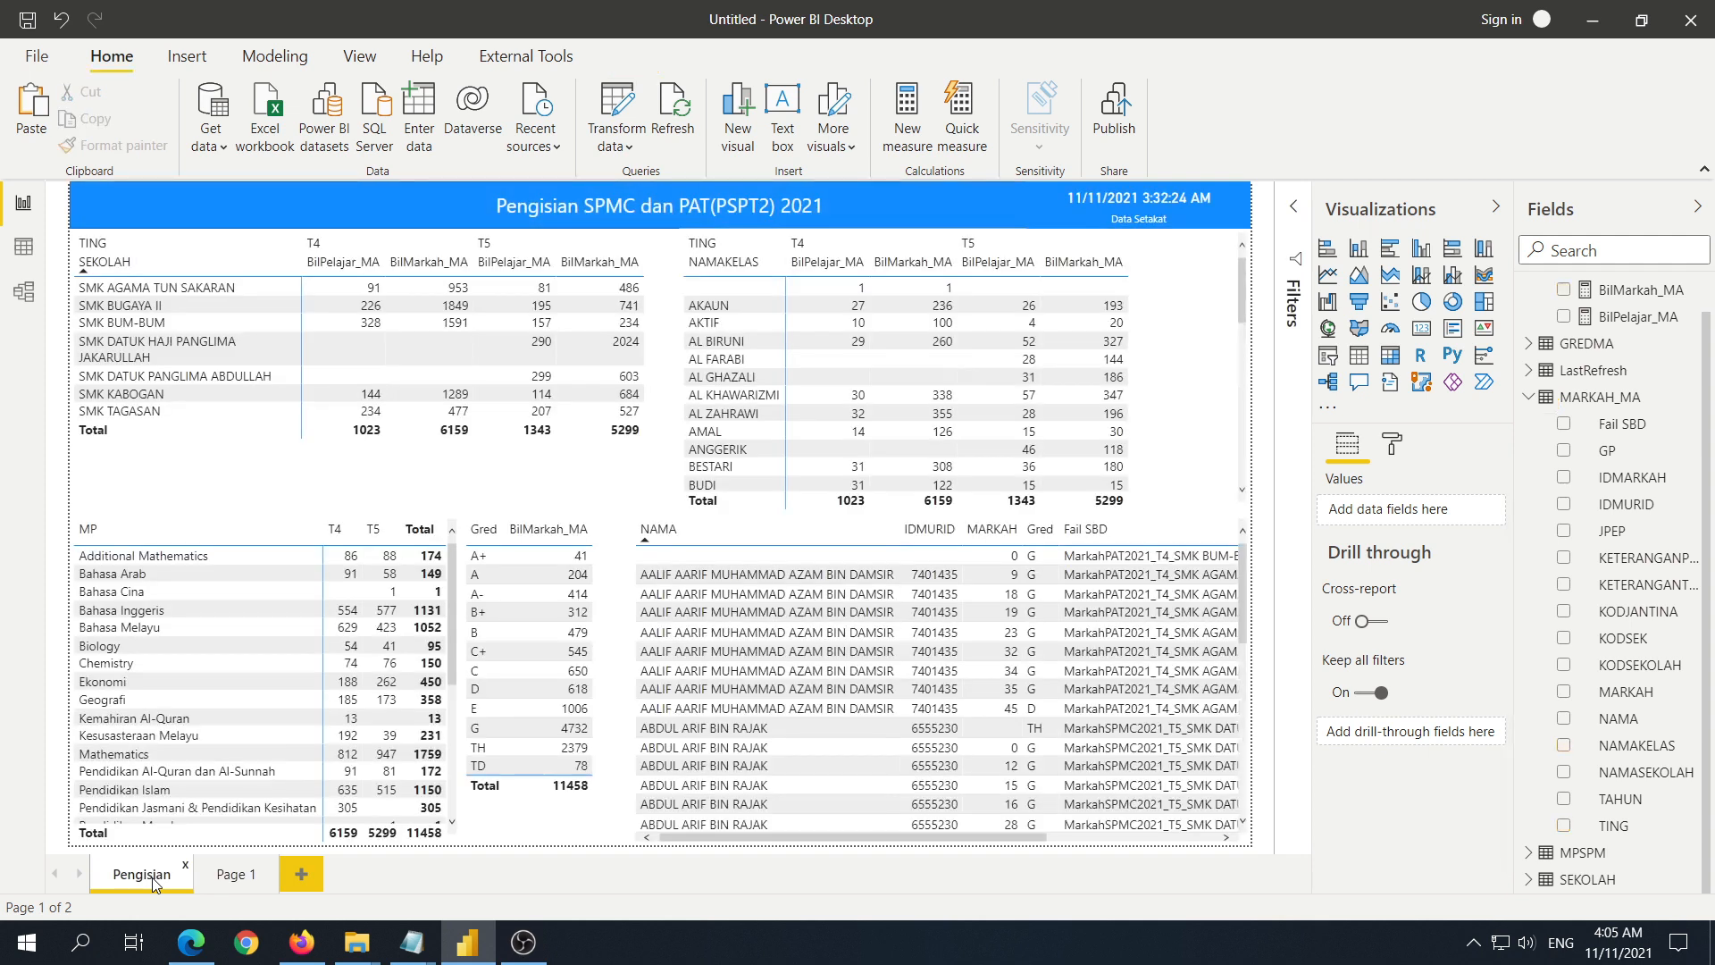
click(232, 876)
Step: Add BilPelajar_MA to the school matrix's values on Page 1 and place it ahead of BilMarkah_MA
click(540, 474)
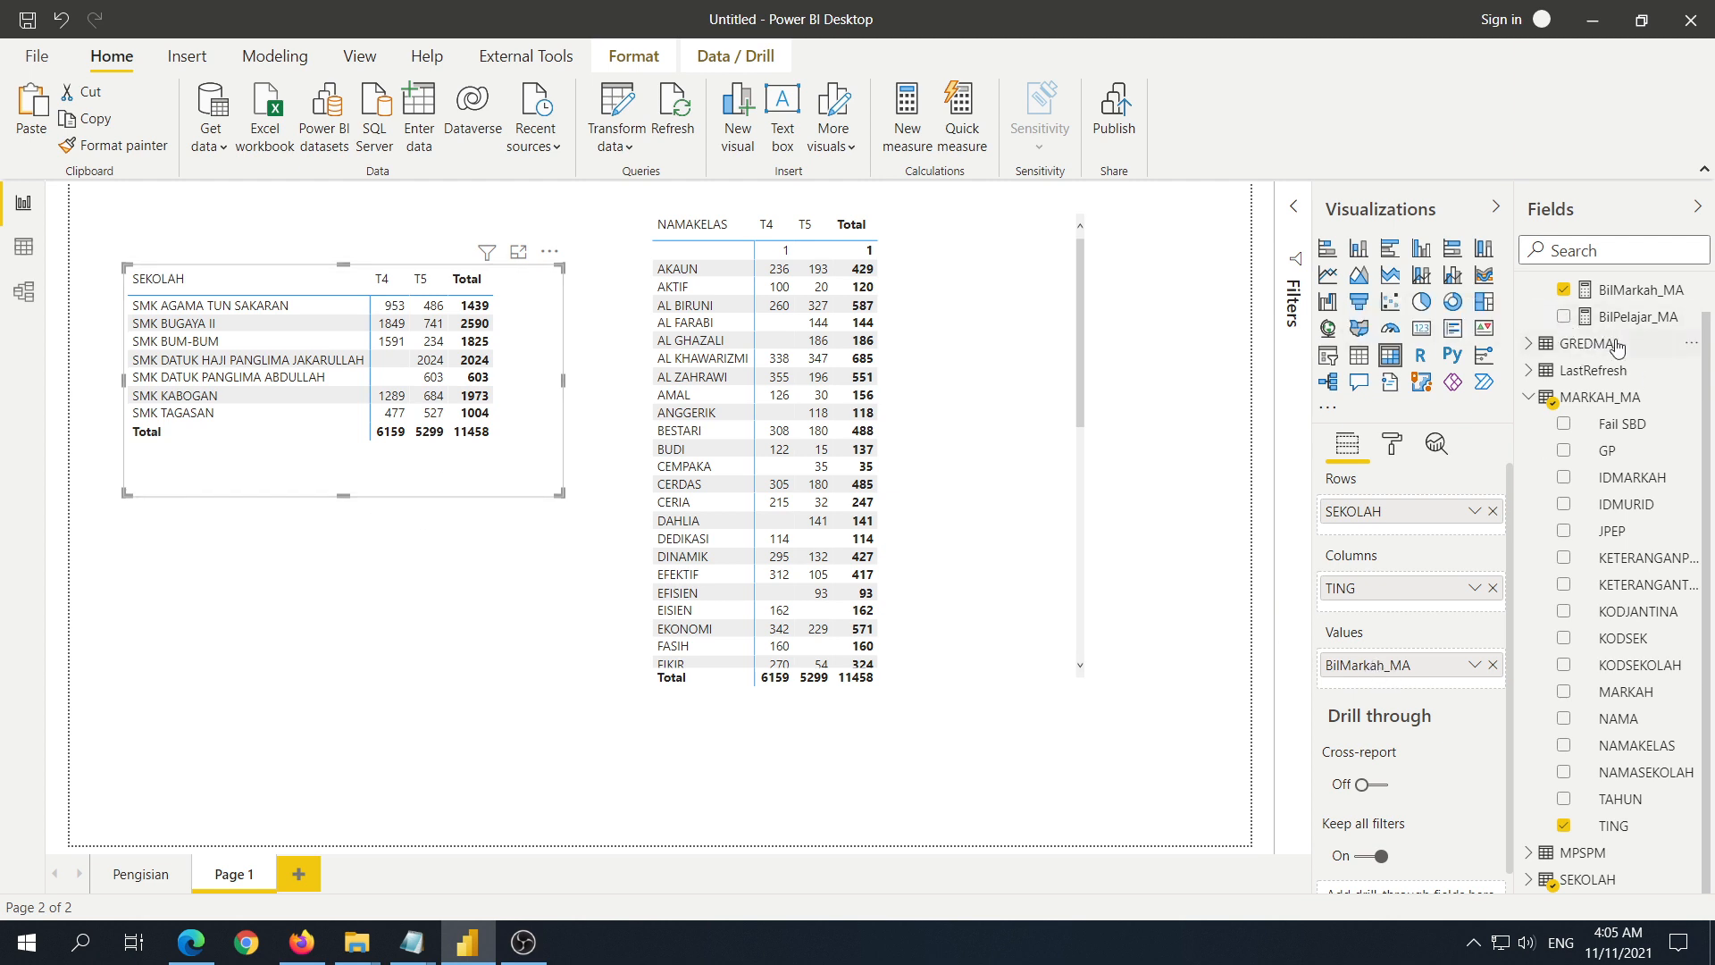
click(1564, 318)
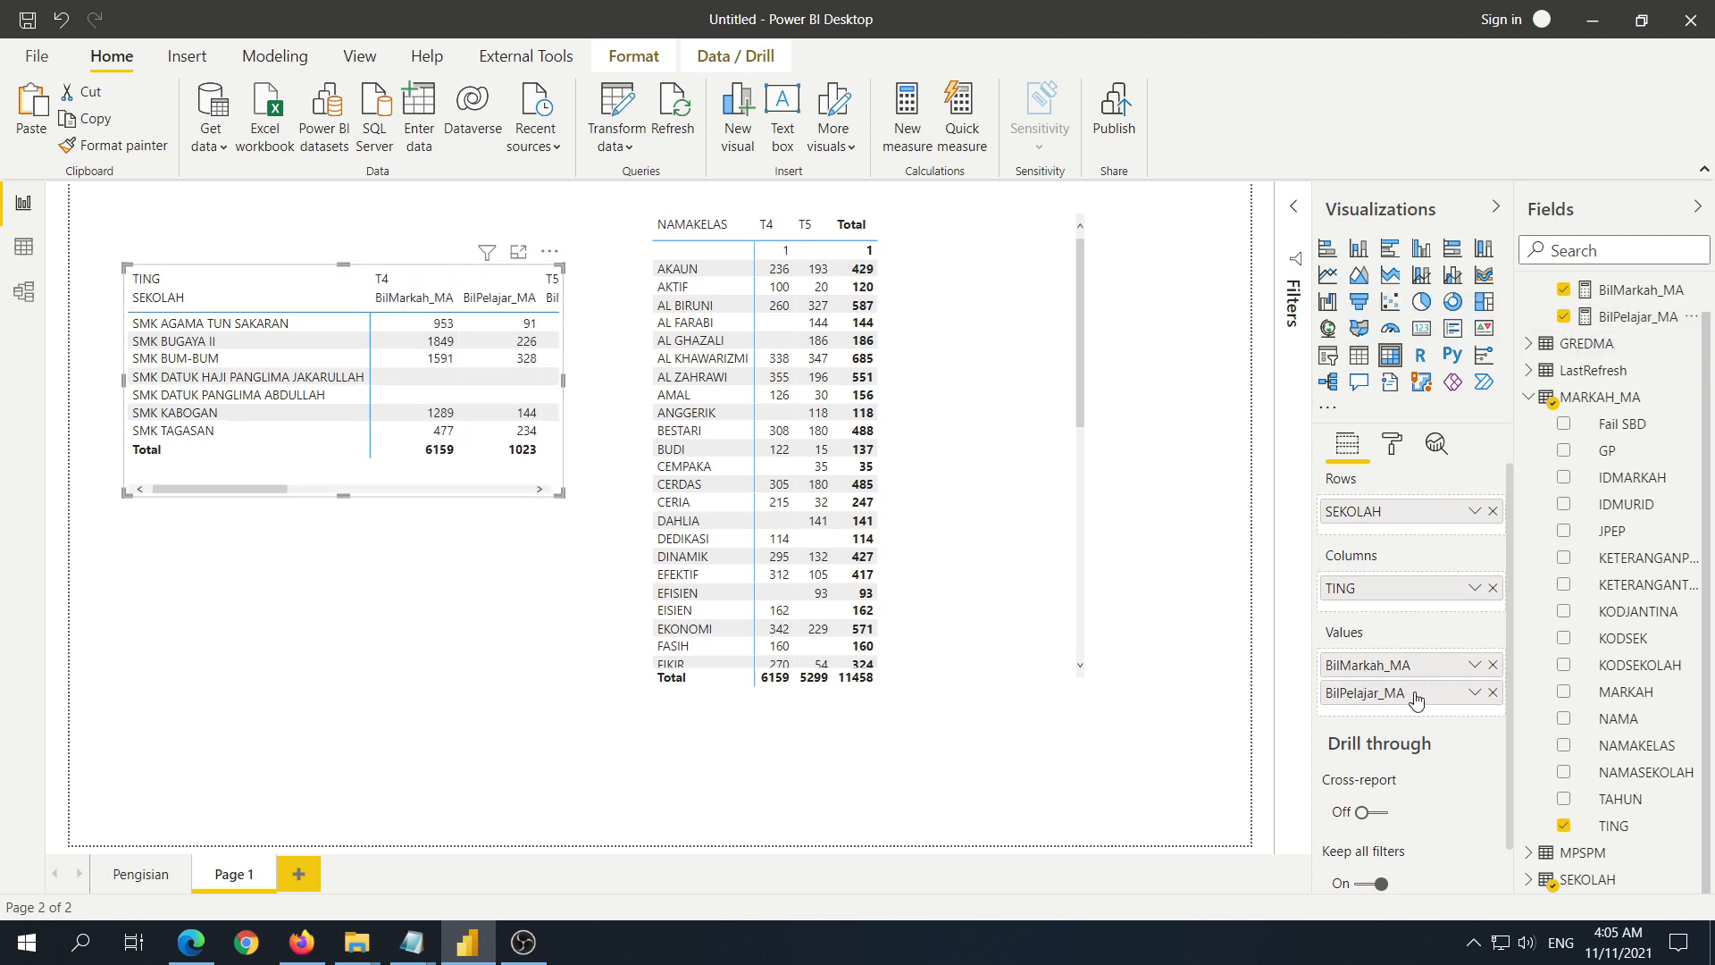
drag(1416, 699, 1418, 670)
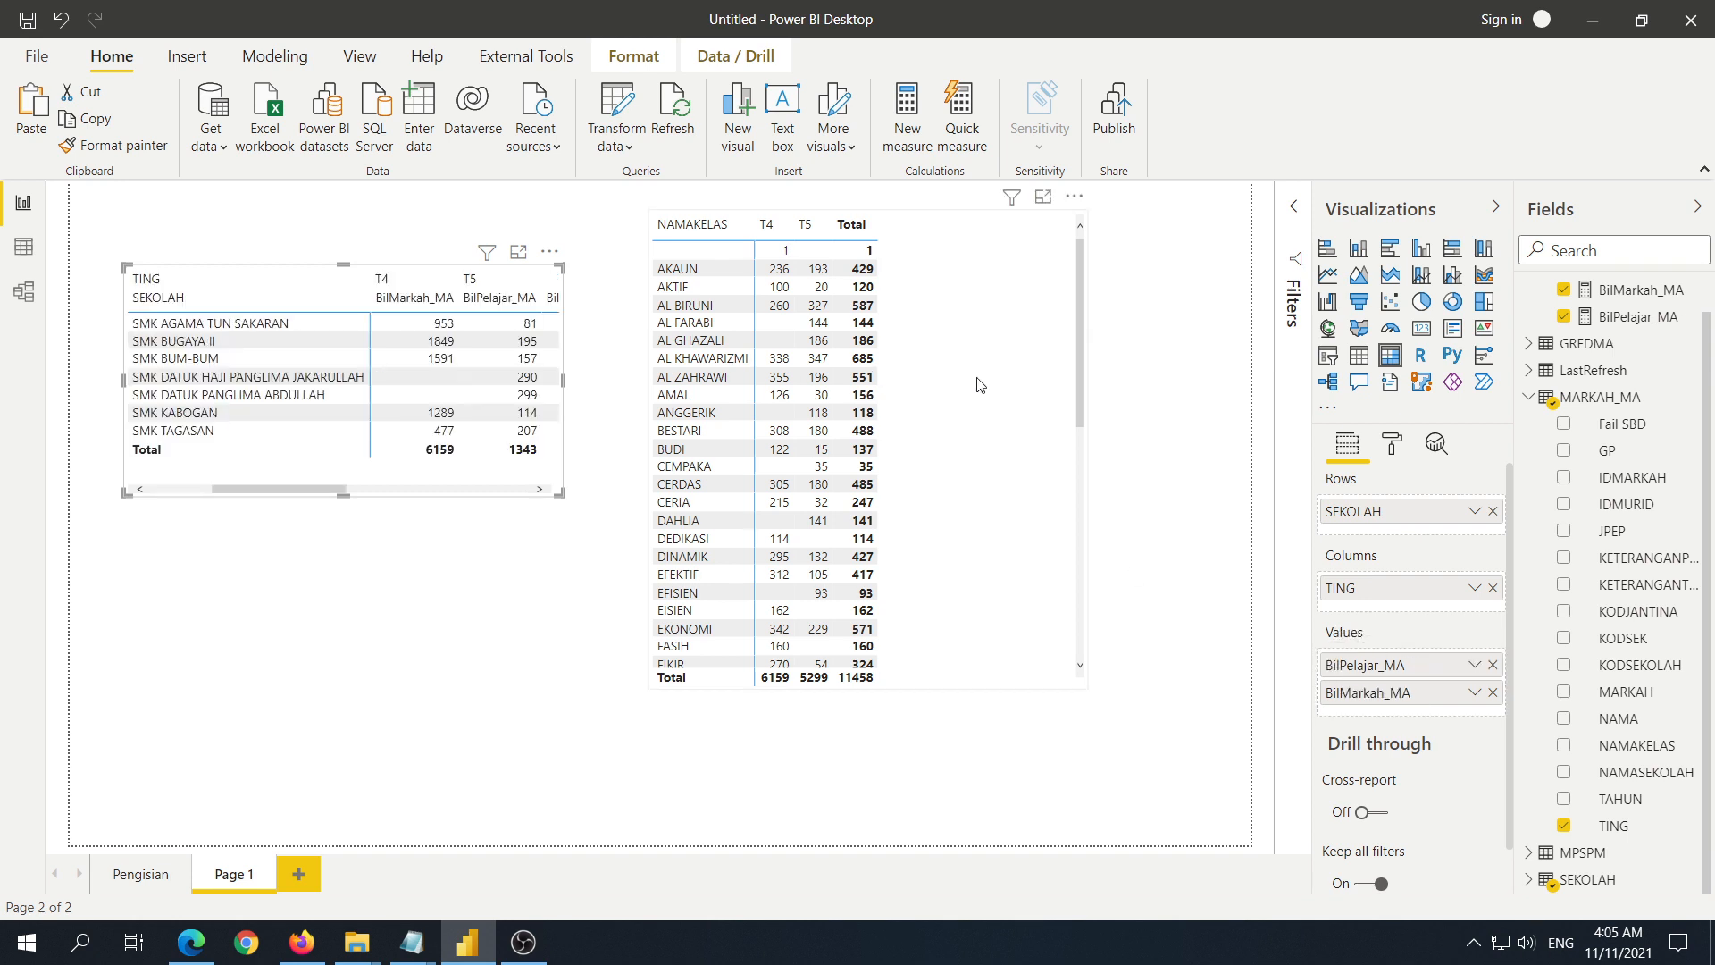
Step: Widen the school matrix to show all its columns at the page's left edge, and move and narrow the class matrix to make room
drag(980, 385, 1123, 409)
drag(563, 490, 869, 536)
drag(582, 527, 548, 490)
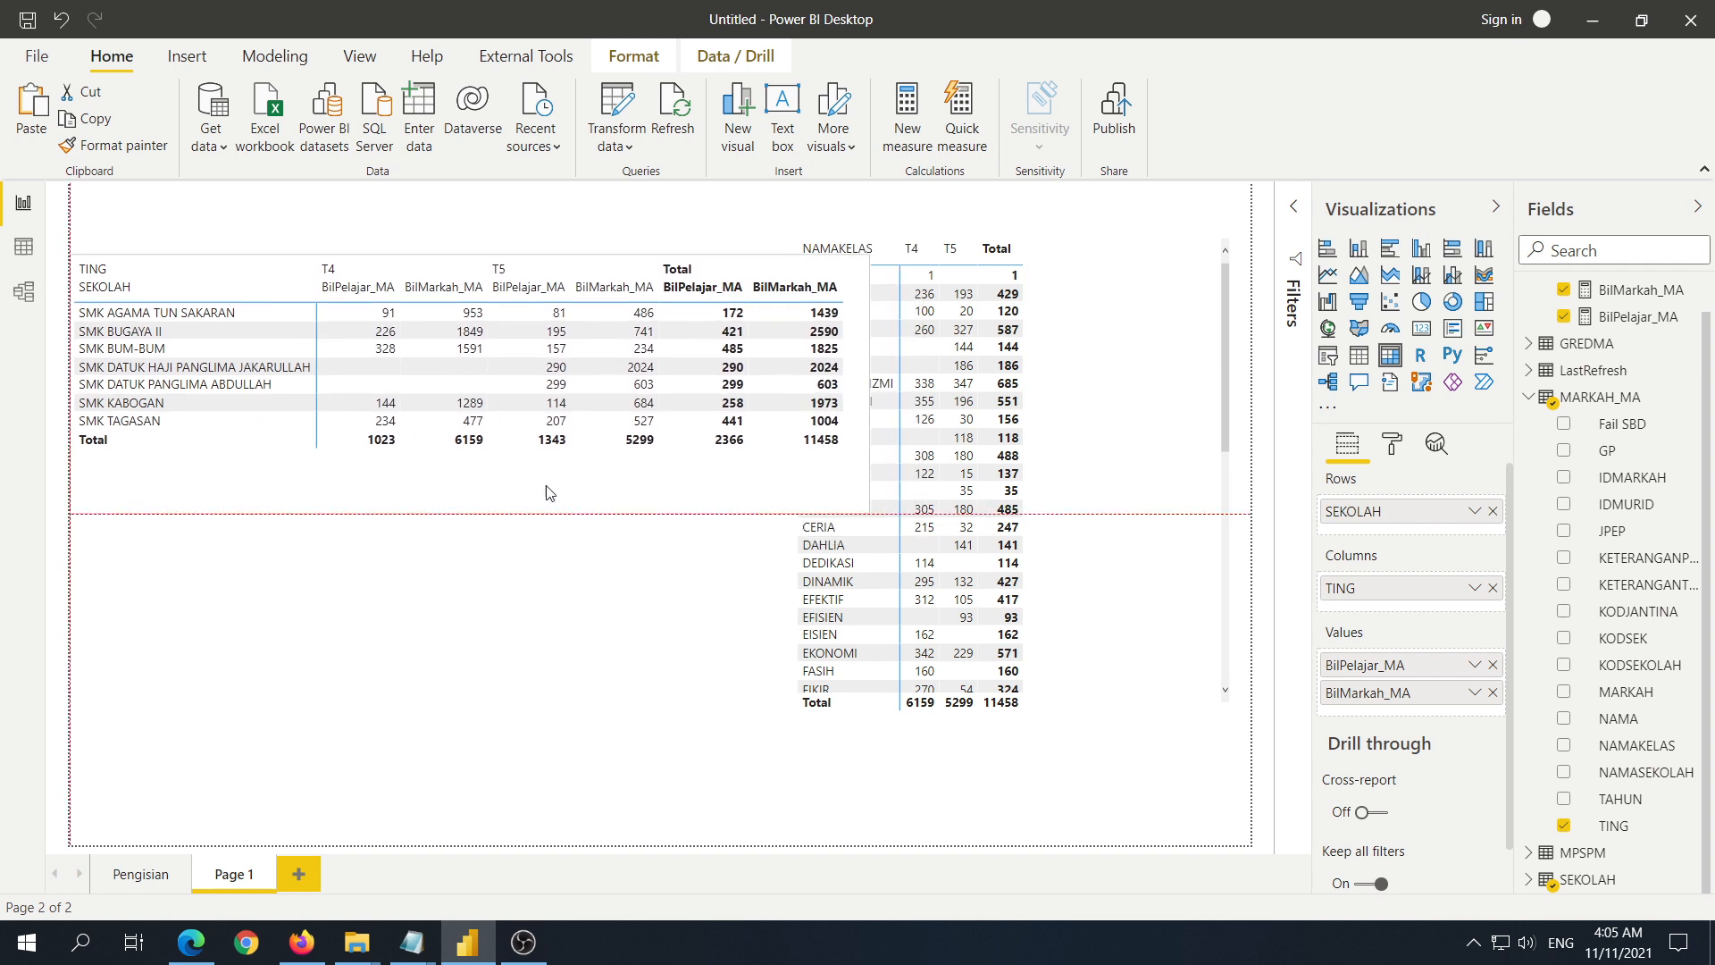
click(1099, 496)
drag(793, 472, 1047, 473)
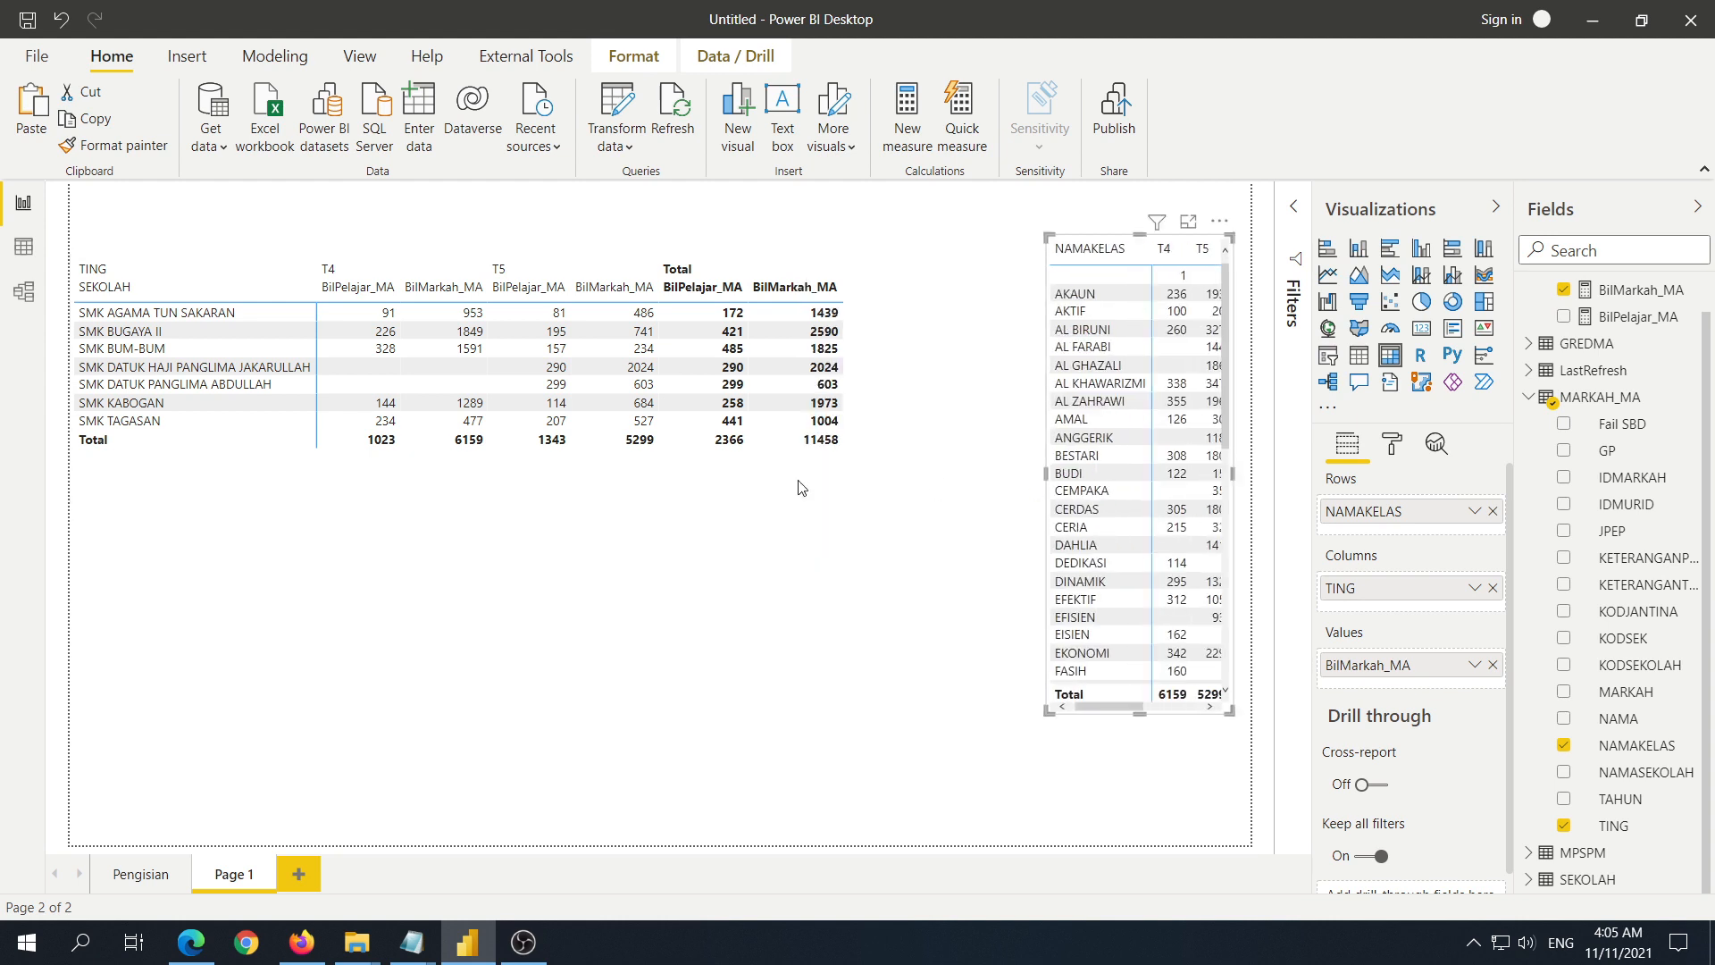
Step: Open the matrix formatting options and widen the class matrix back toward the school matrix until all its columns fit
click(733, 469)
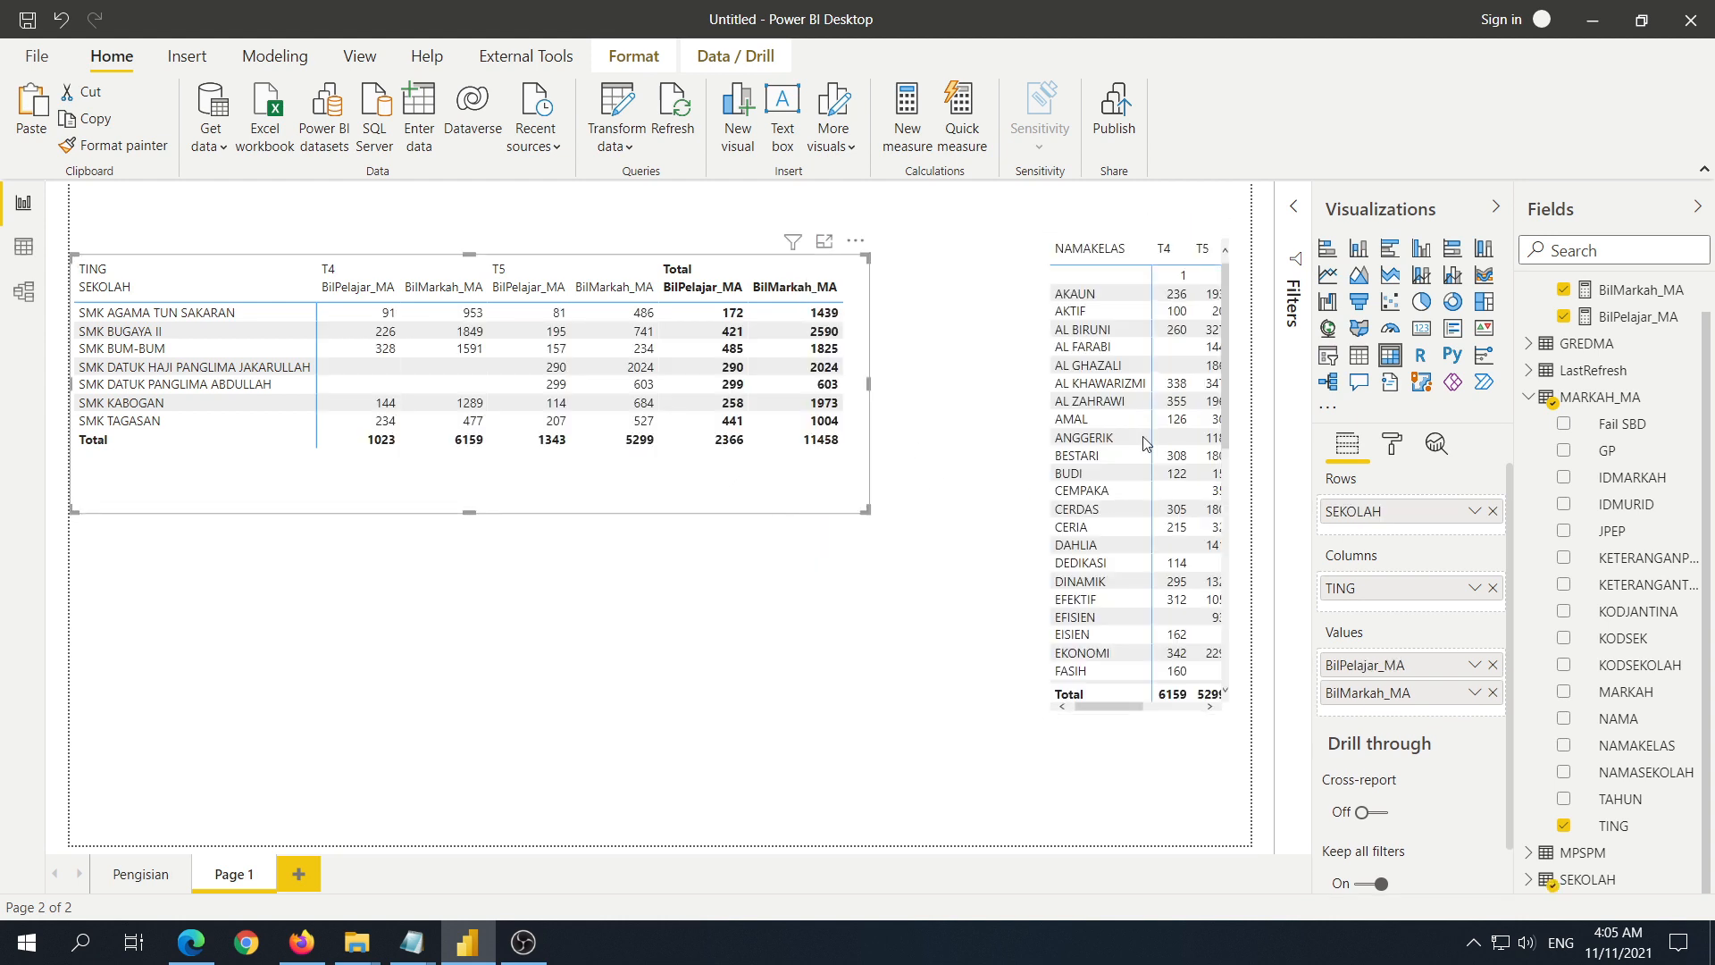
click(1392, 445)
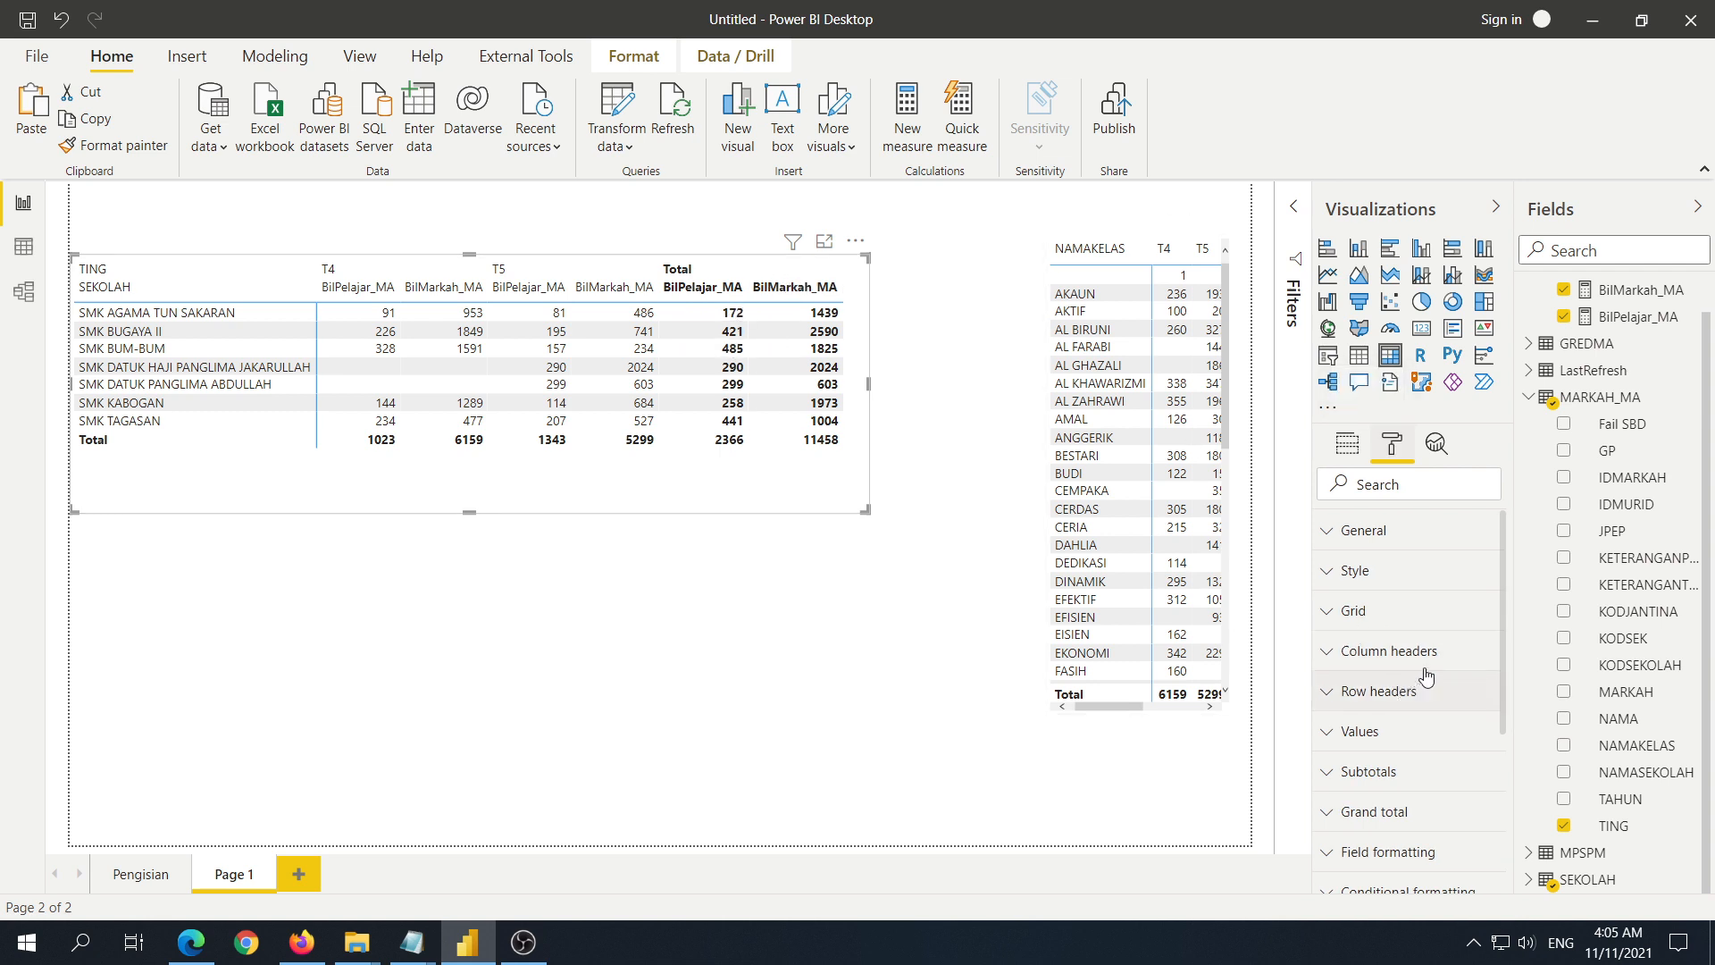
scroll(1425, 677, down, 1)
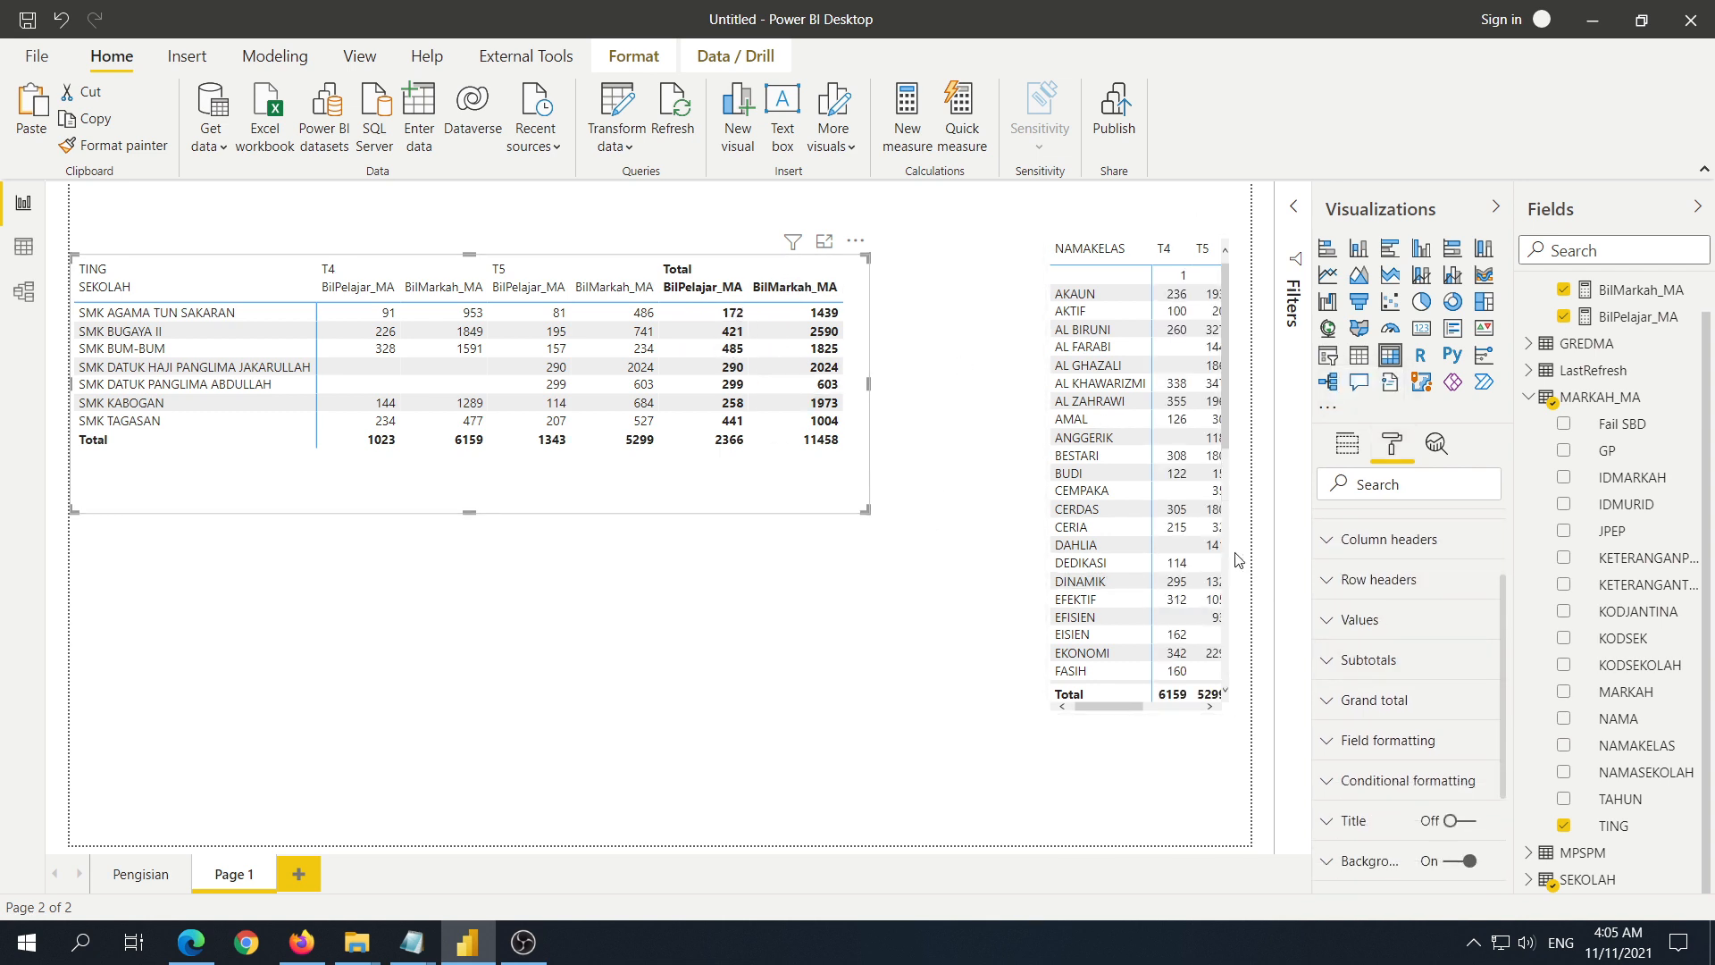
click(1058, 476)
drag(1045, 476, 863, 476)
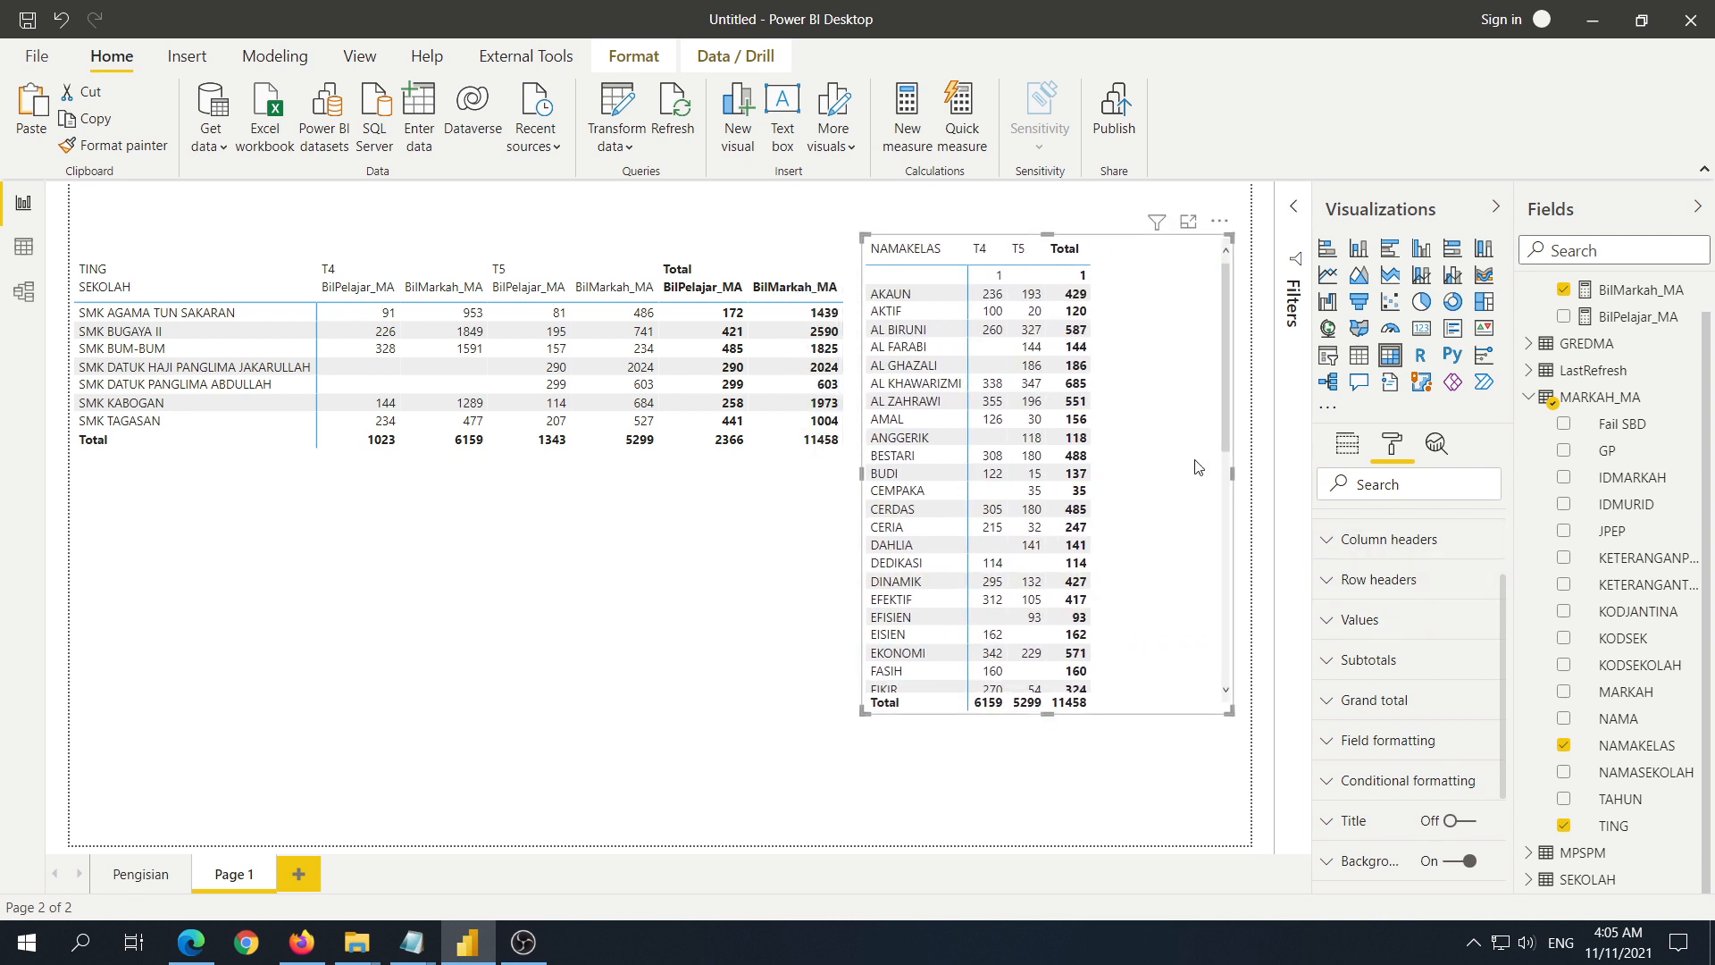
Step: Turn off the row subtotals and column subtotals of the class matrix, and deselect it
click(1340, 666)
click(1387, 731)
click(1330, 664)
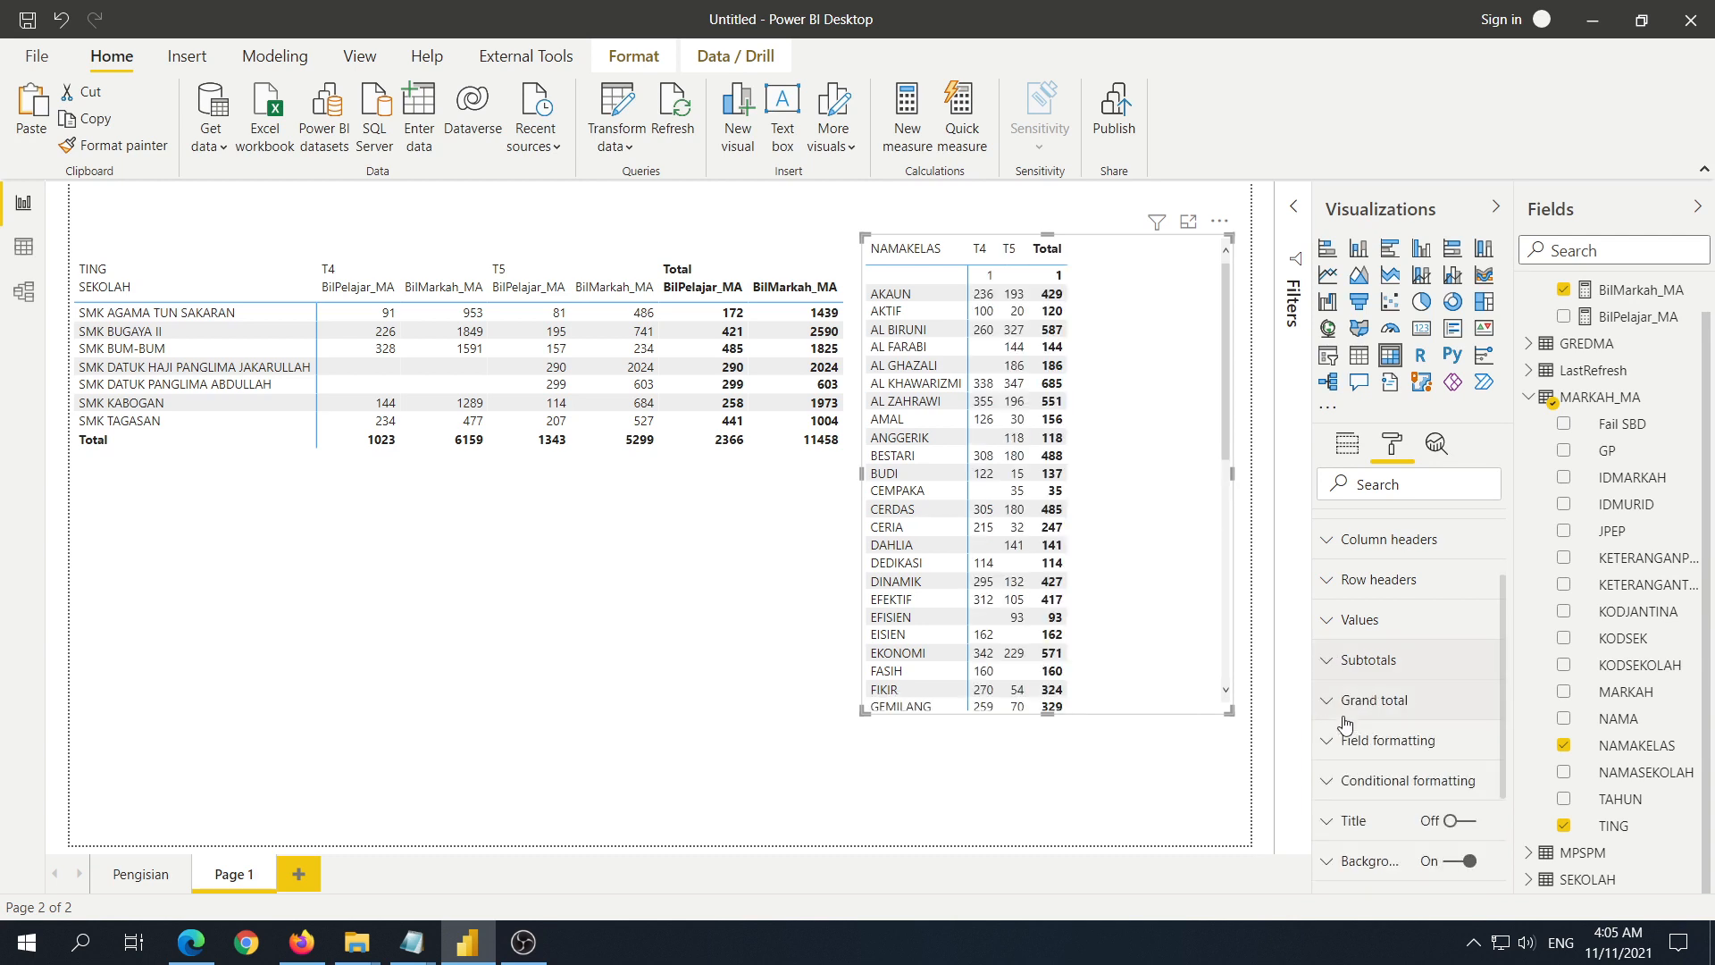
click(1333, 706)
click(1327, 664)
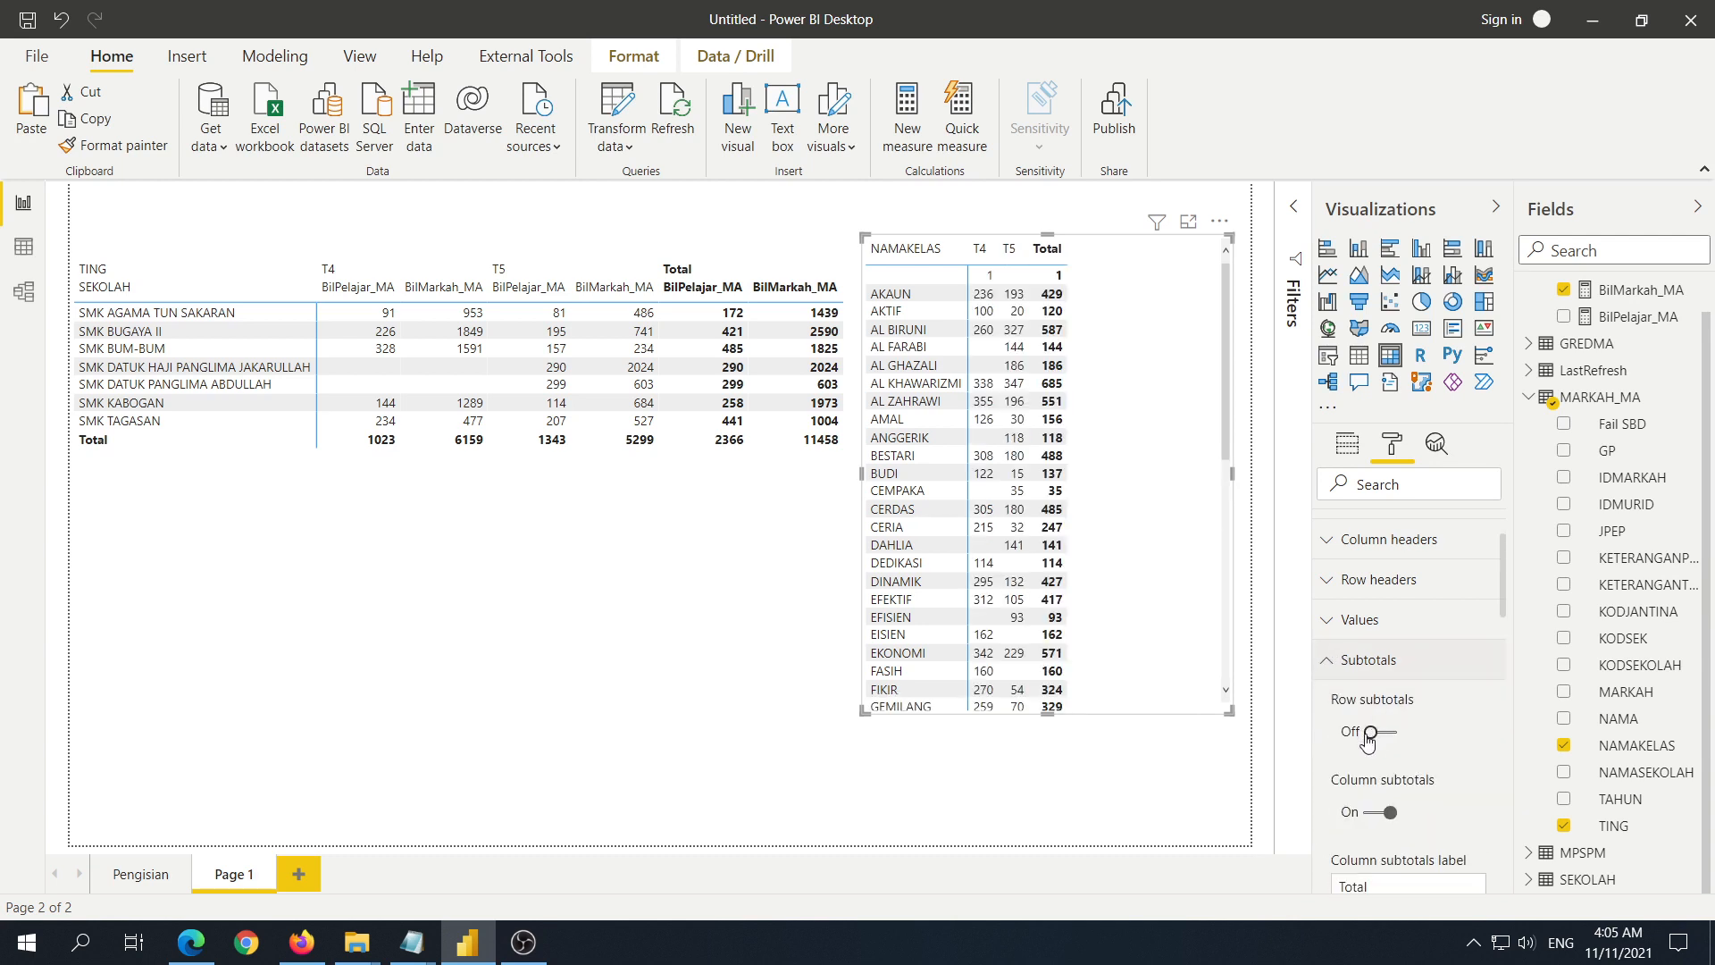
click(1380, 811)
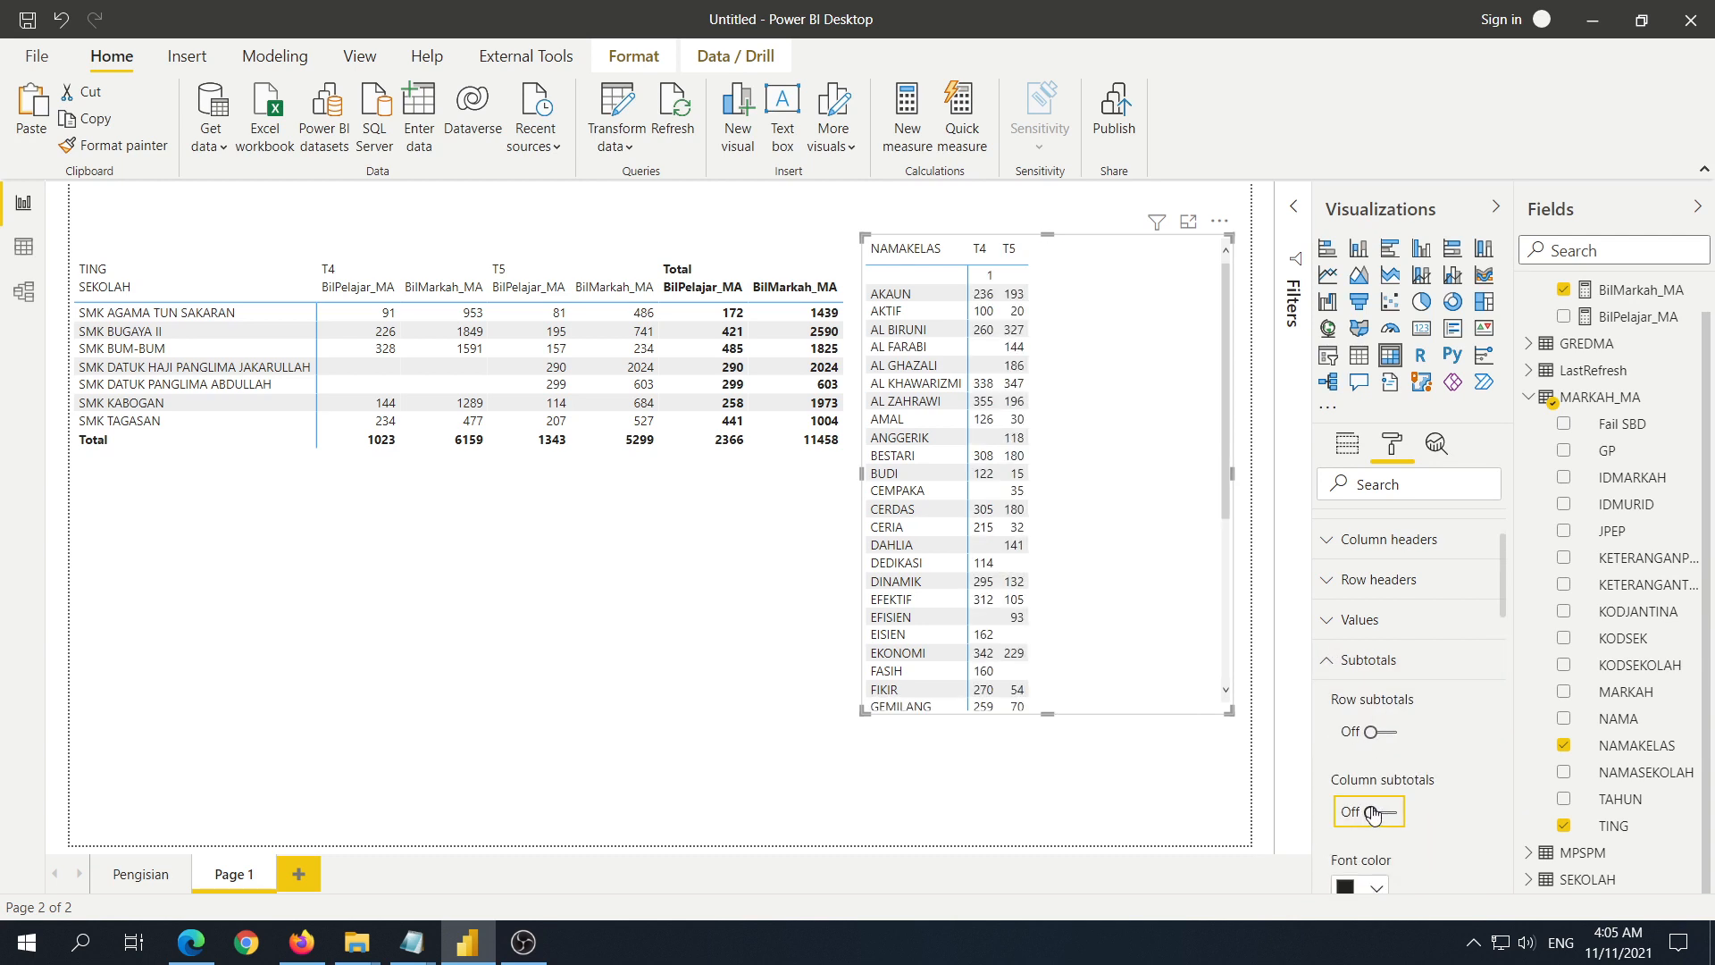
click(1159, 772)
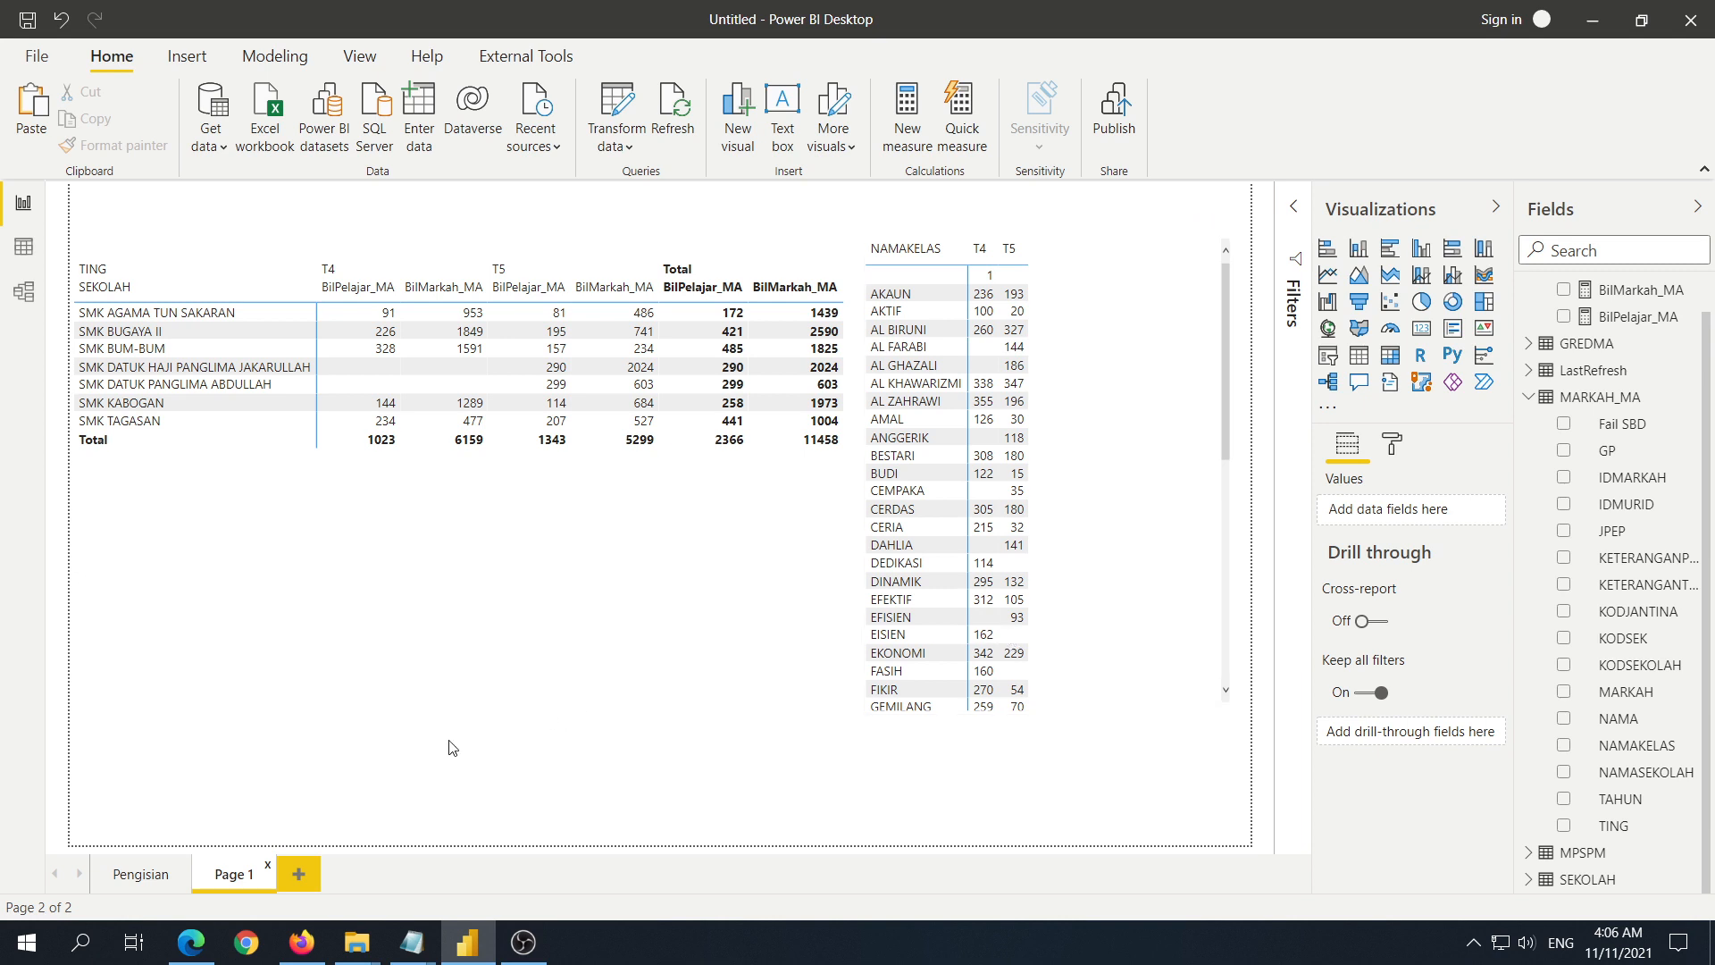
Step: Examine how the blank NAMAKELAS row filters the other visuals on the Pengisian page, clear the selection, and review the Fail SBD entries and measures
click(141, 874)
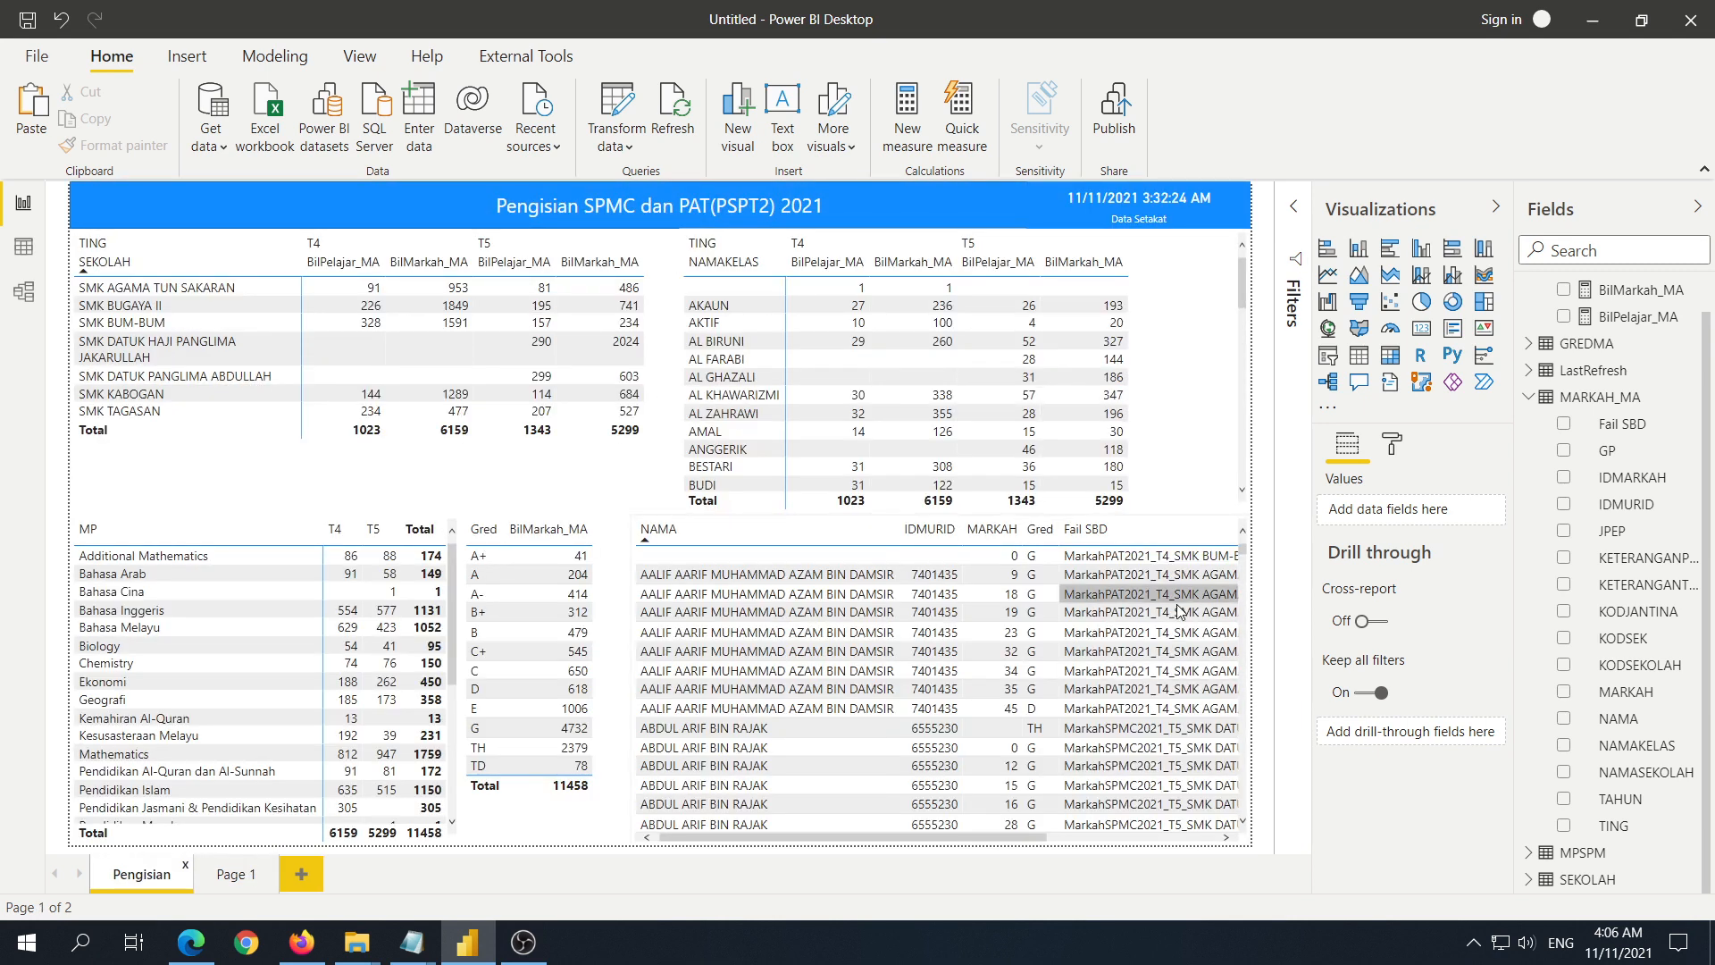
click(742, 286)
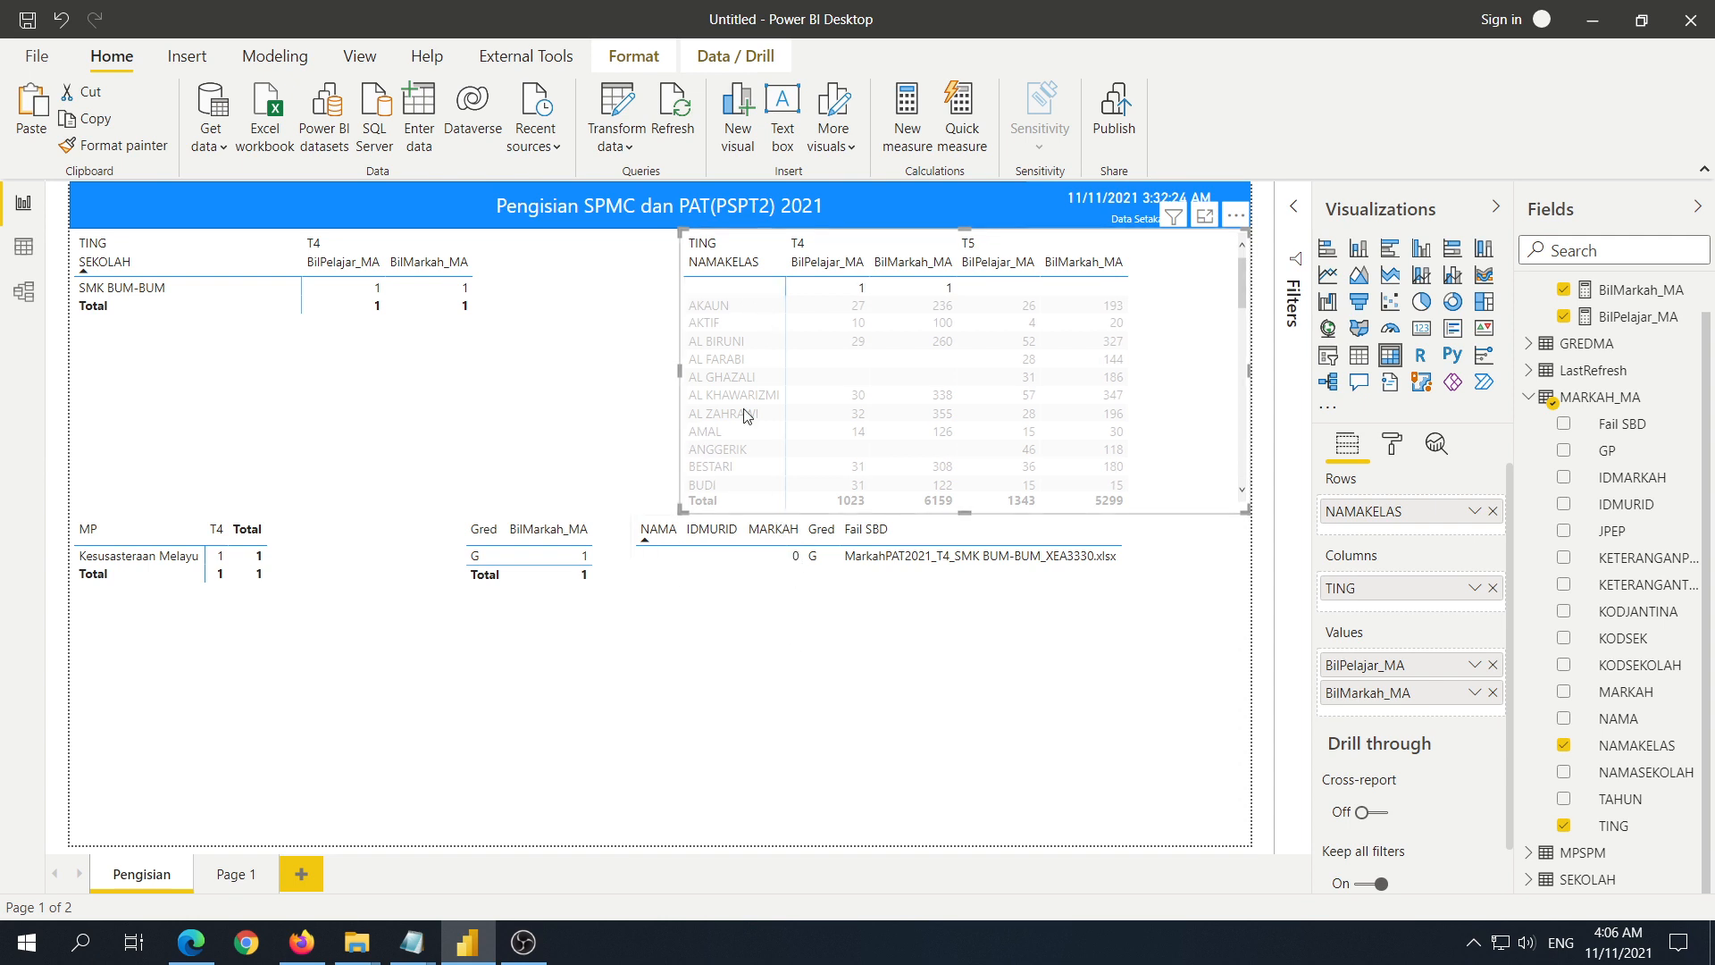
click(756, 284)
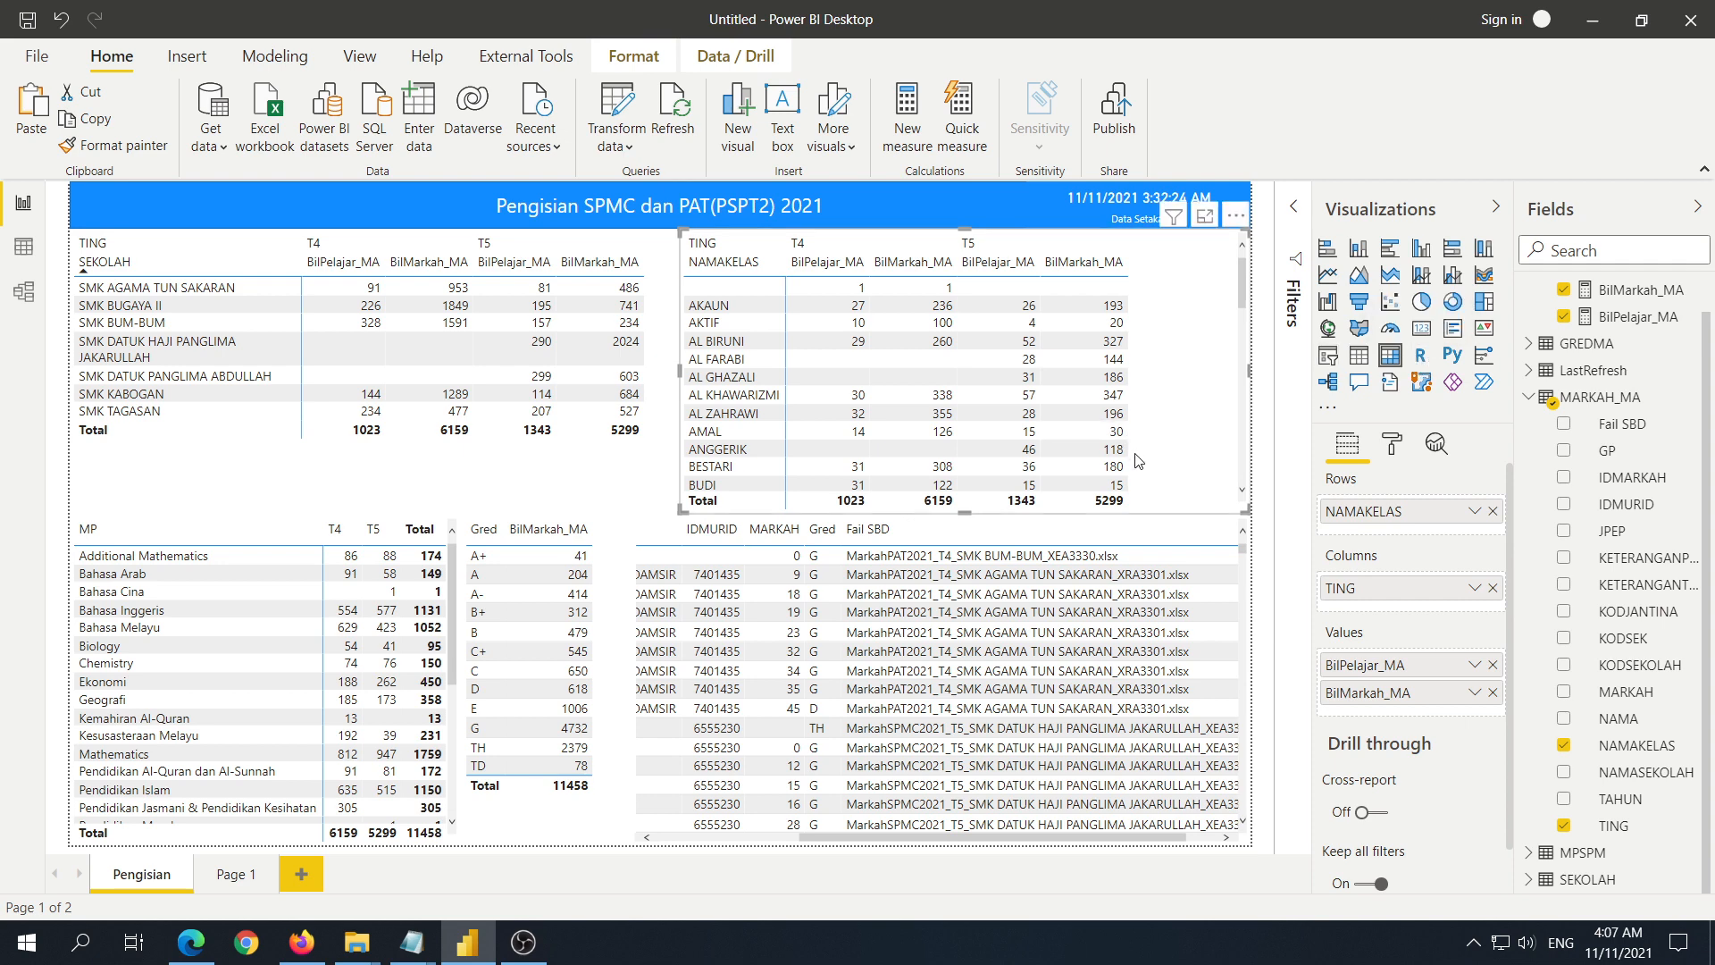
scroll(1550, 545, up, 1)
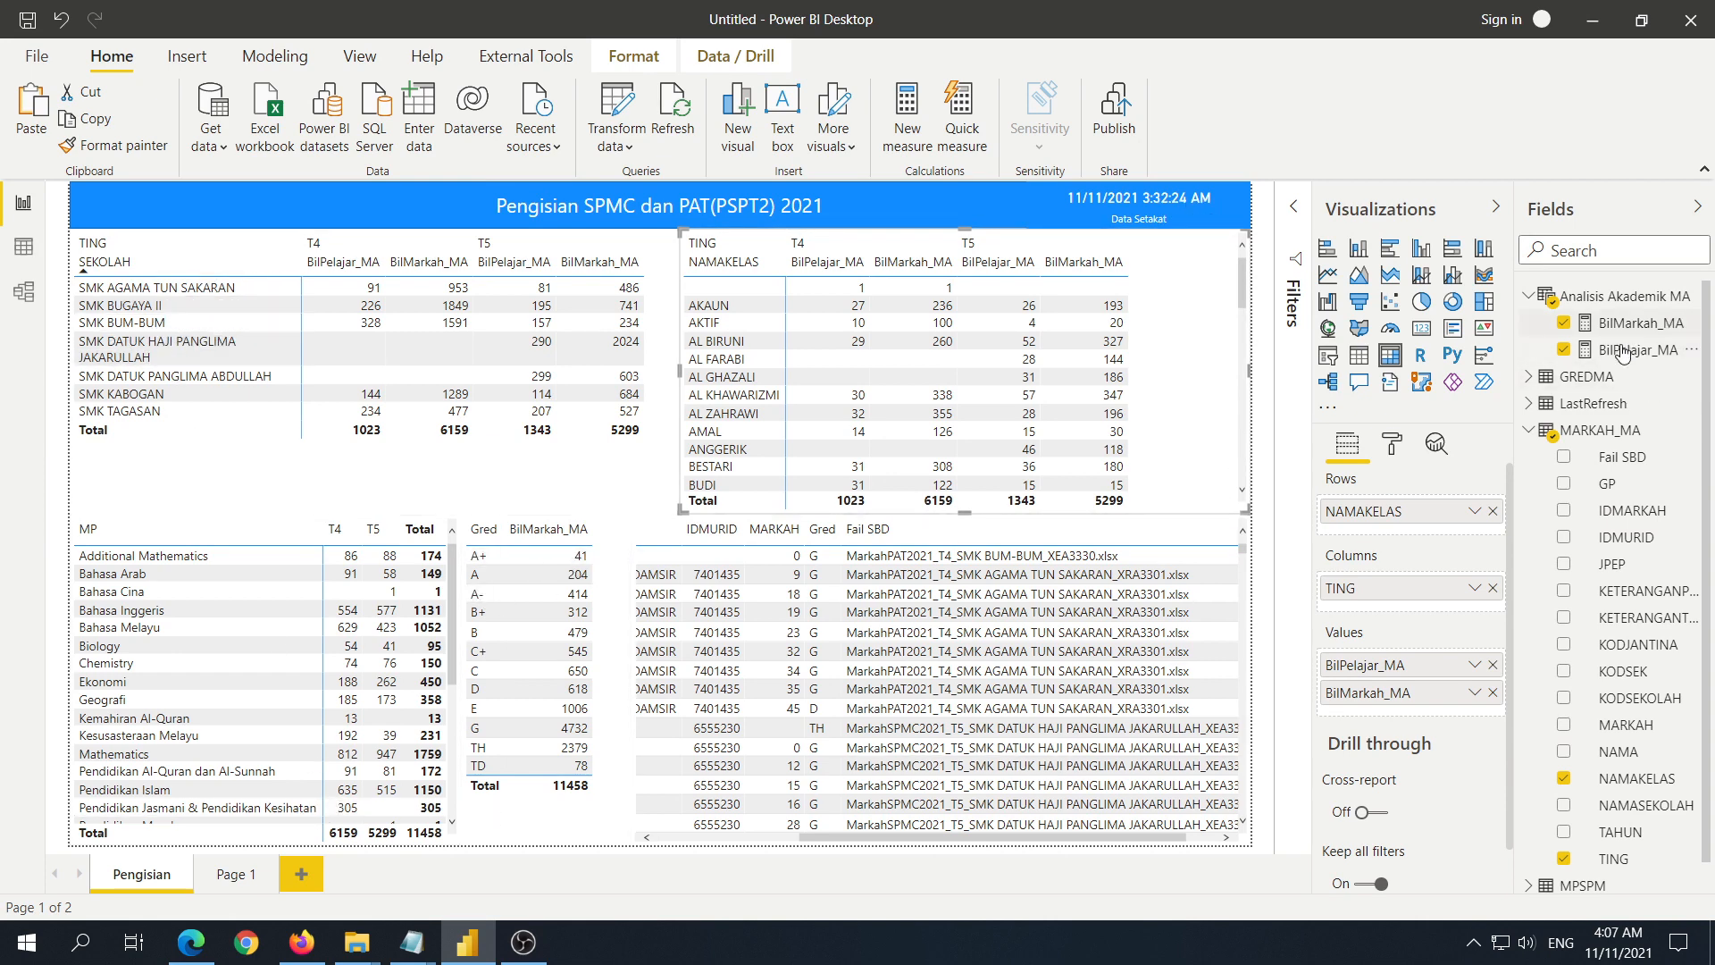
mouse_move(1635, 375)
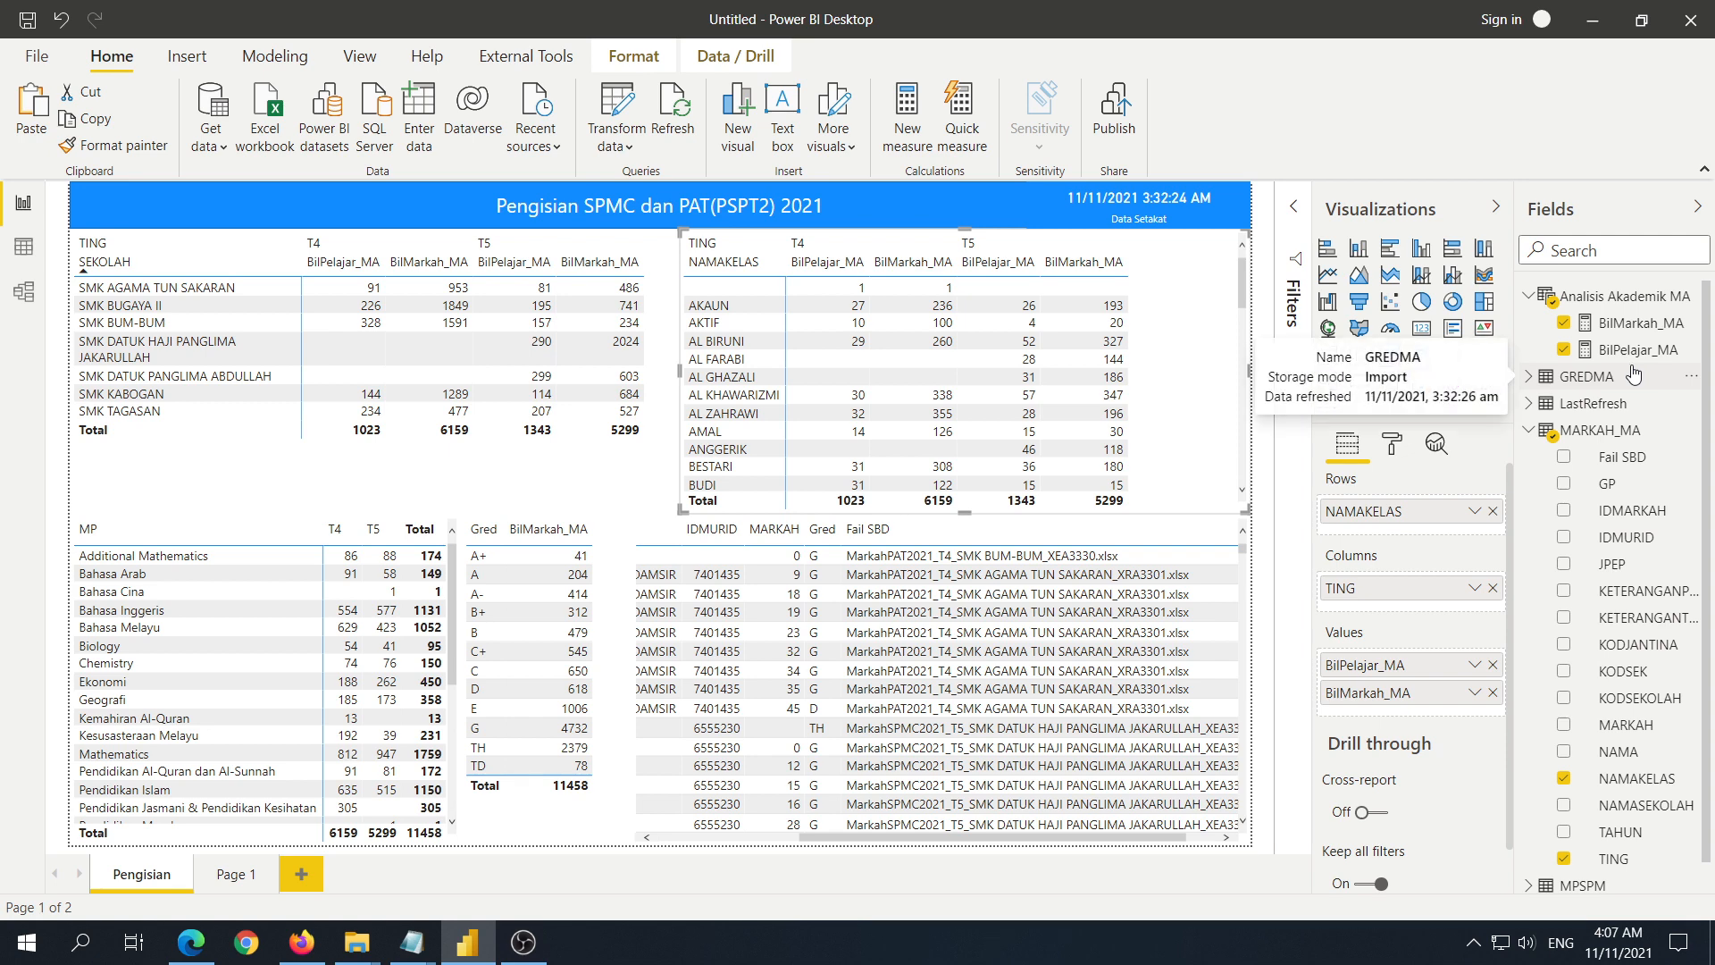